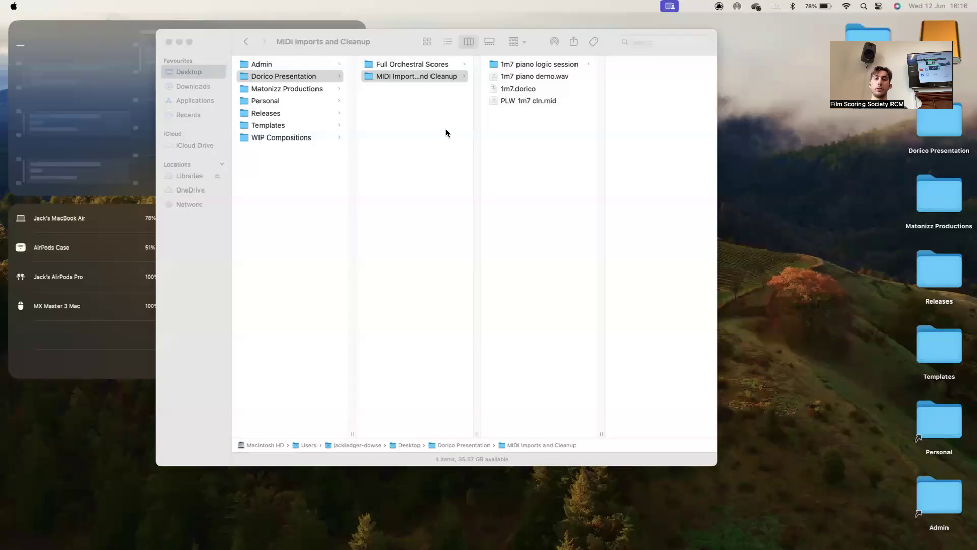
# Step: Enlarge the file window and browse the Full Orchestral Scores and MIDI Imports and Cleanup folders
pyautogui.click(672, 128)
pyautogui.moveTo(411, 51); pyautogui.dragTo(262, 44)
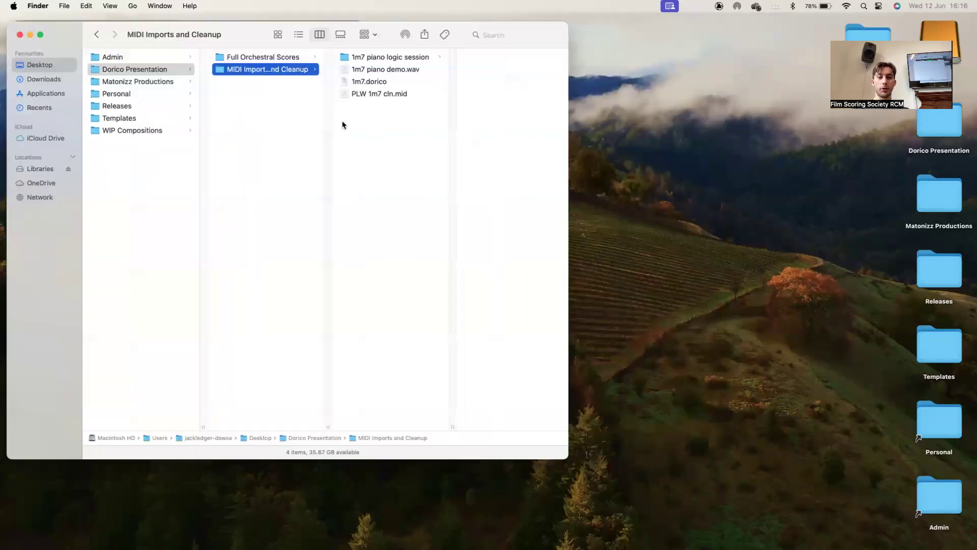
pyautogui.doubleClick(564, 458)
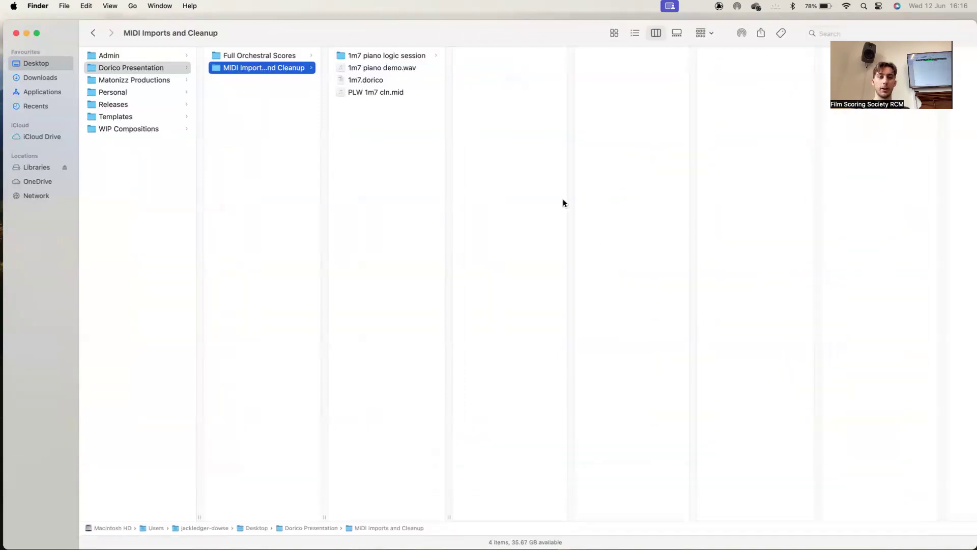
pyautogui.click(248, 56)
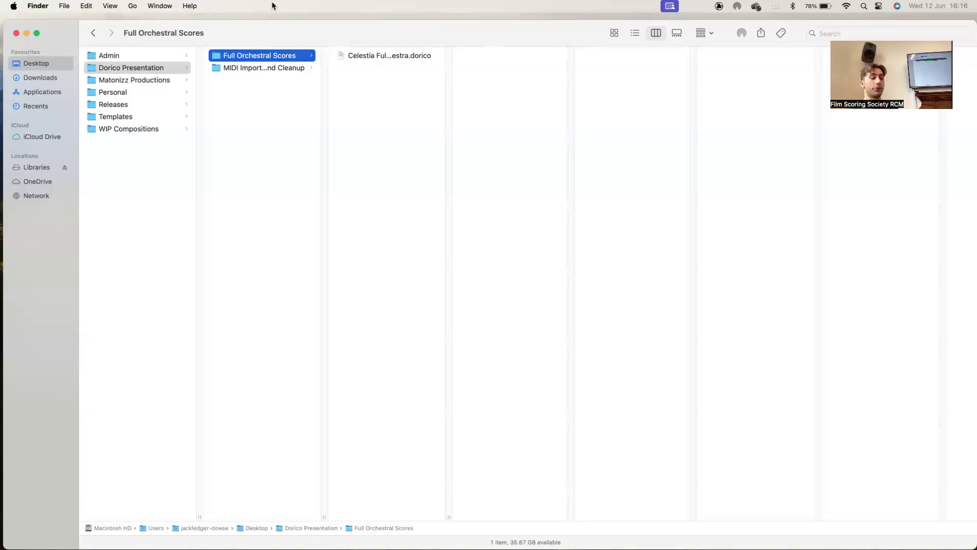
pyautogui.press('Down')
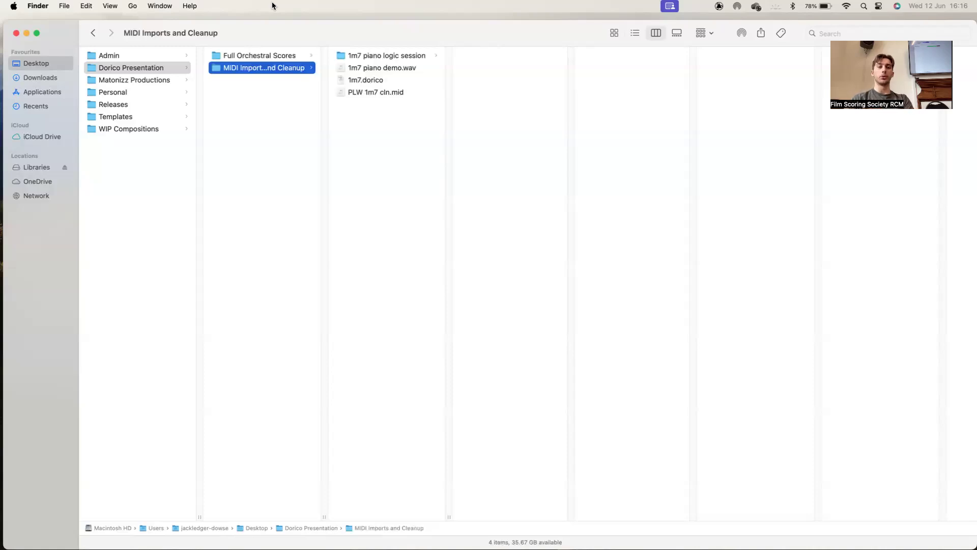
# Step: Open 1m7 piano logic session.logicx from the 1m7 piano logic session folder in Logic Pro, skipping all missing audio files
pyautogui.click(365, 54)
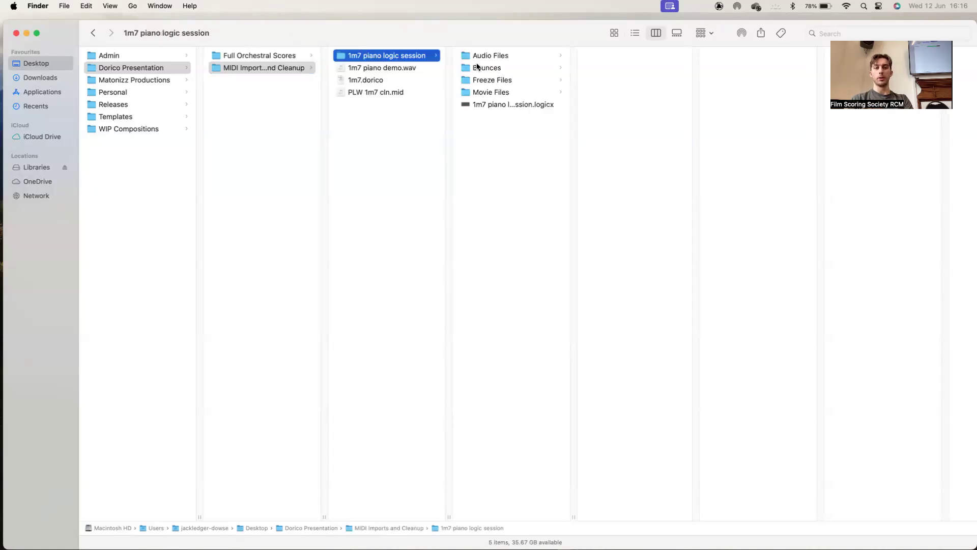
pyautogui.rightClick(498, 104)
pyautogui.click(512, 107)
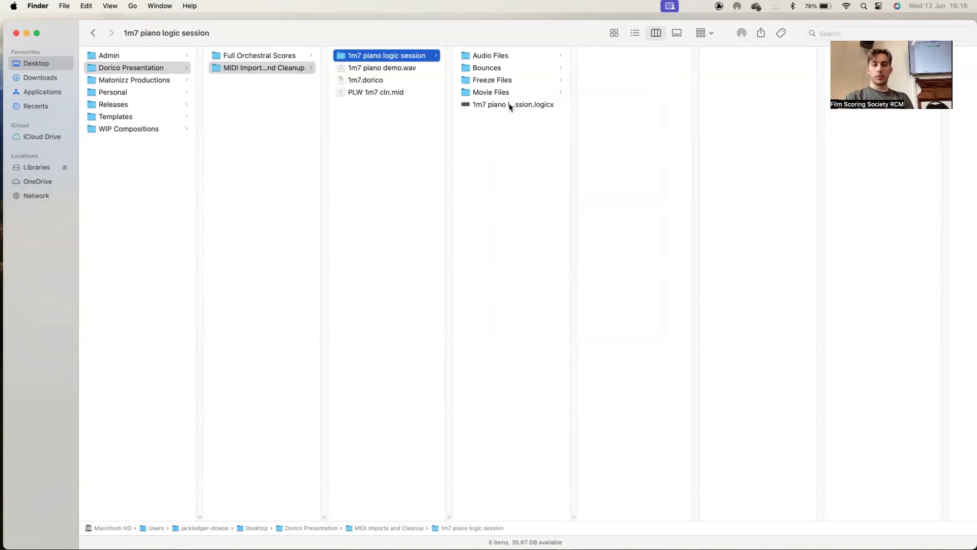
pyautogui.click(512, 105)
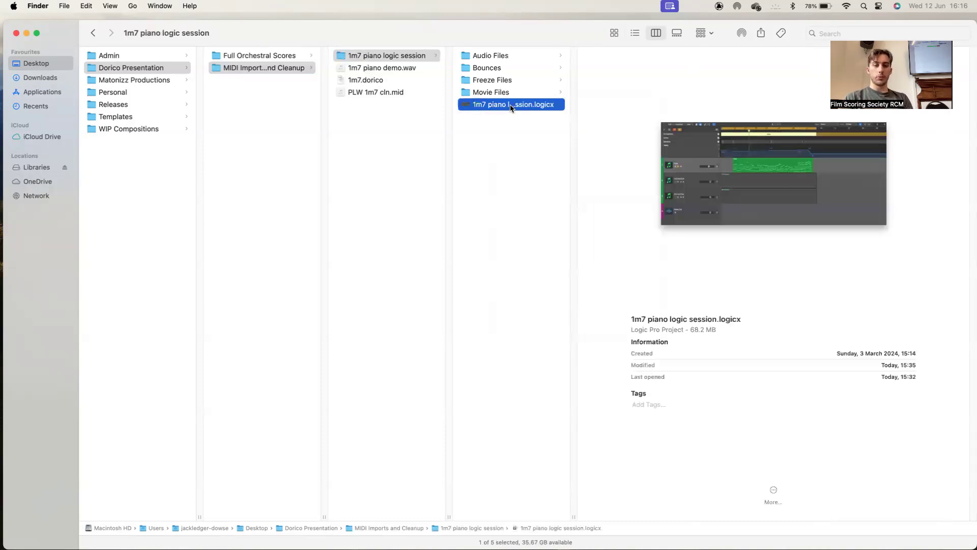
pyautogui.doubleClick(512, 104)
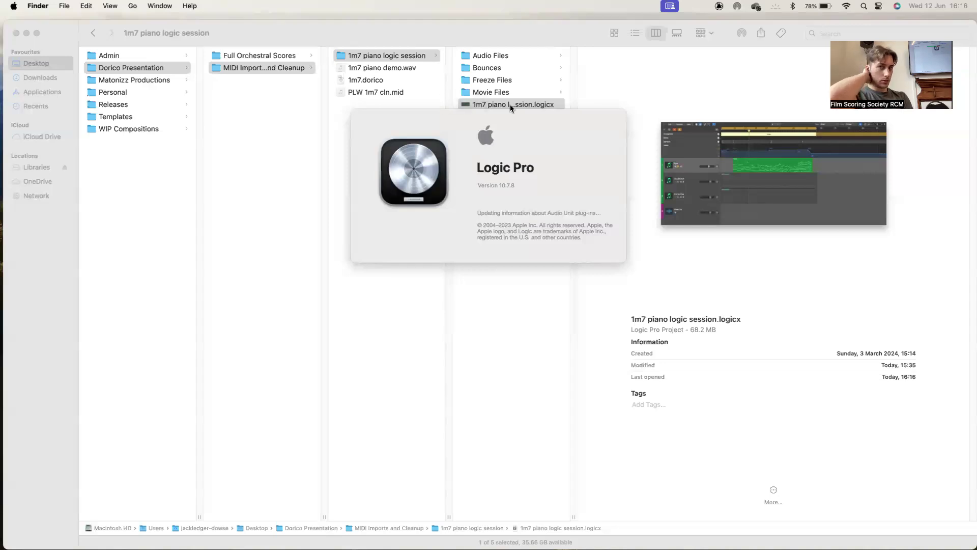
pyautogui.moveTo(957, 245)
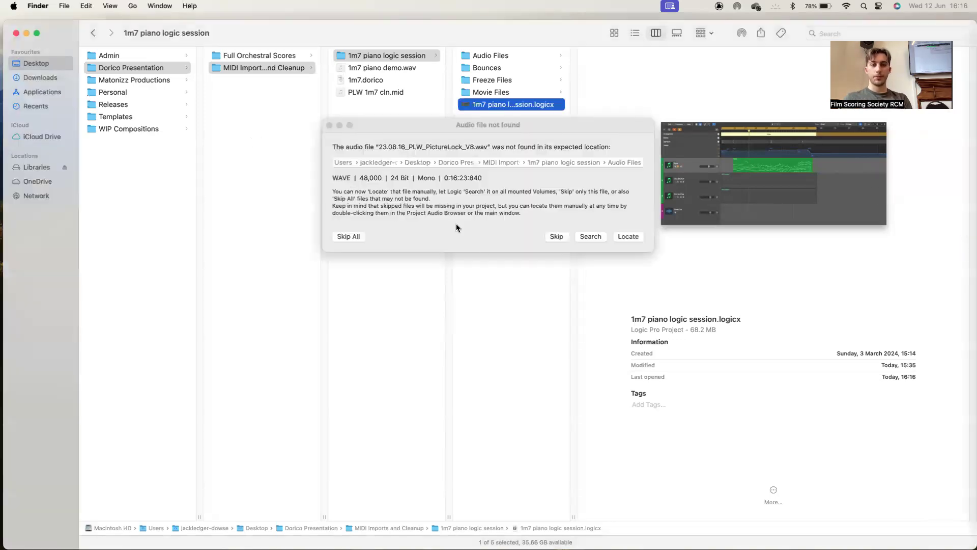
pyautogui.click(335, 239)
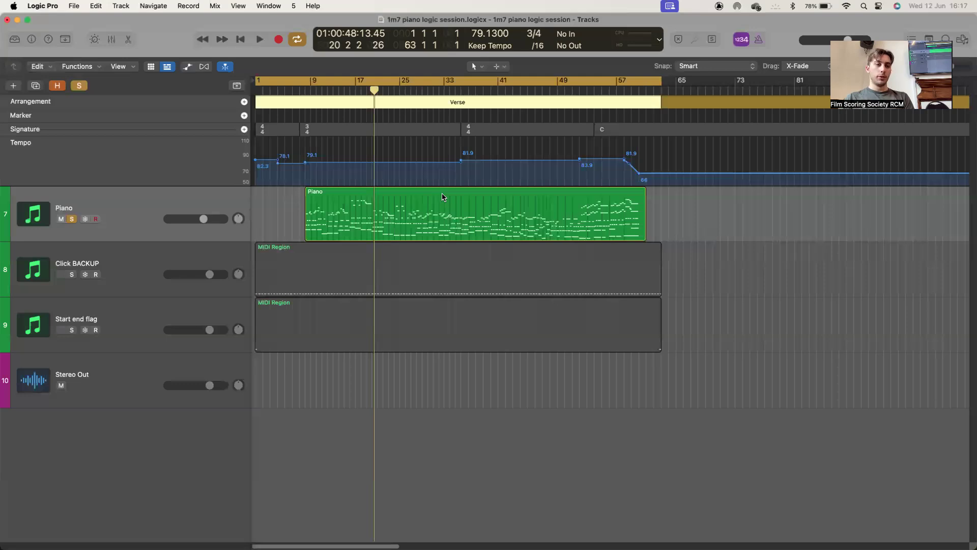
# Step: Unsolo and mute the Piano track, and show the tracks taller with the playhead at the project start
pyautogui.click(72, 219)
pyautogui.click(61, 219)
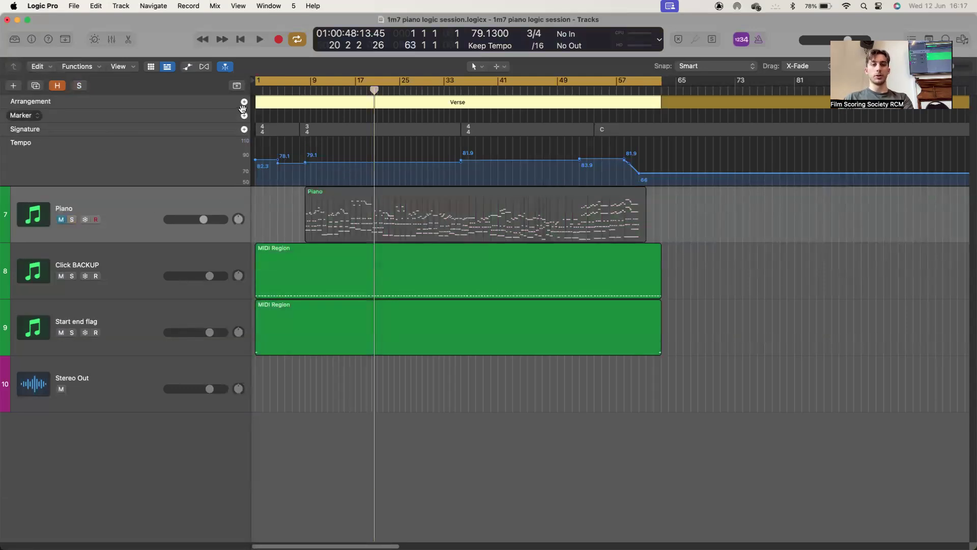
pyautogui.press('Return')
pyautogui.press('super+Down')
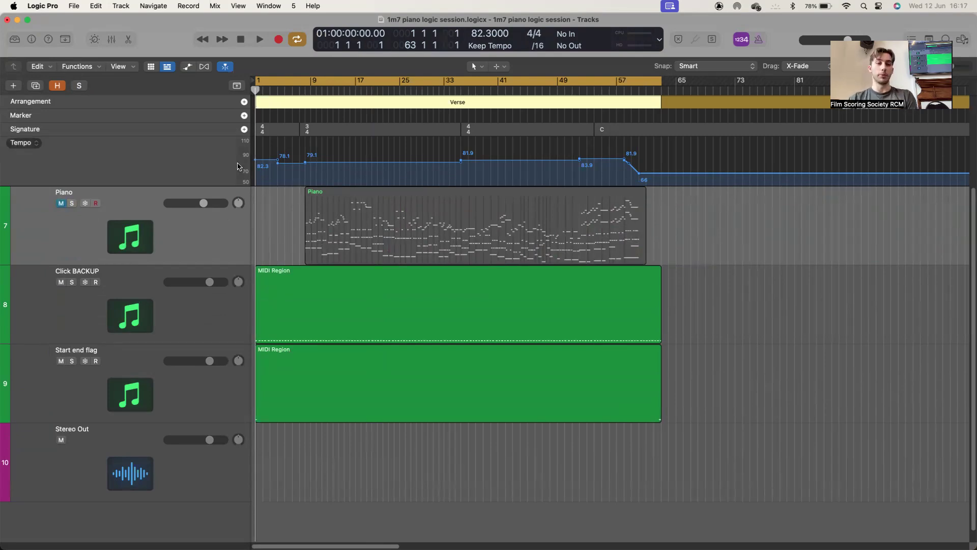
# Step: Inspect the MIDI regions on the Click BACKUP and Start end flag tracks
pyautogui.click(470, 292)
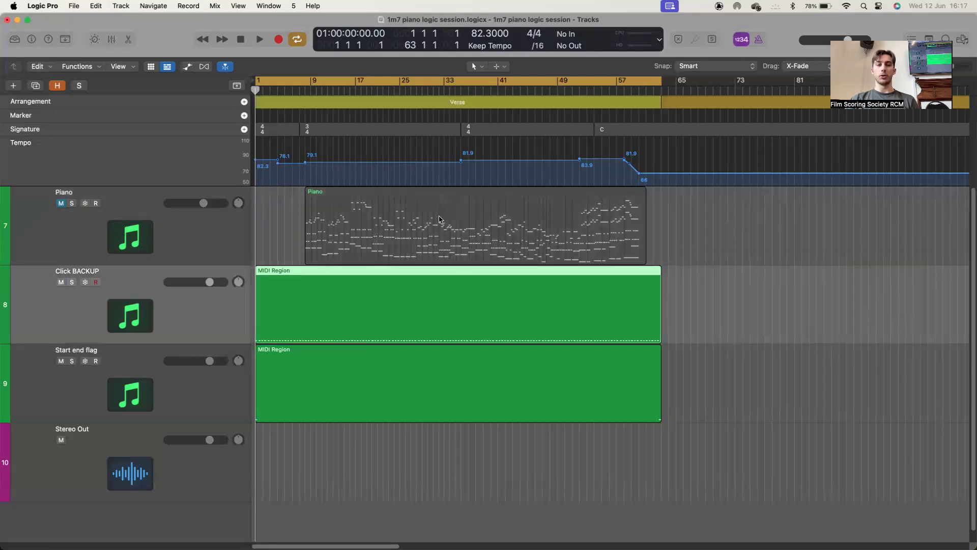
pyautogui.moveTo(294, 93); pyautogui.dragTo(126, 89)
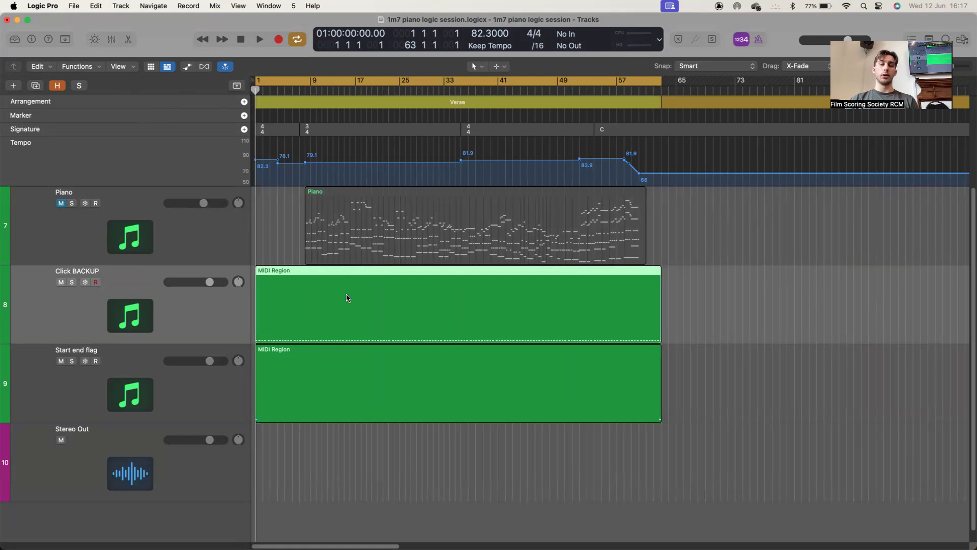
pyautogui.click(612, 389)
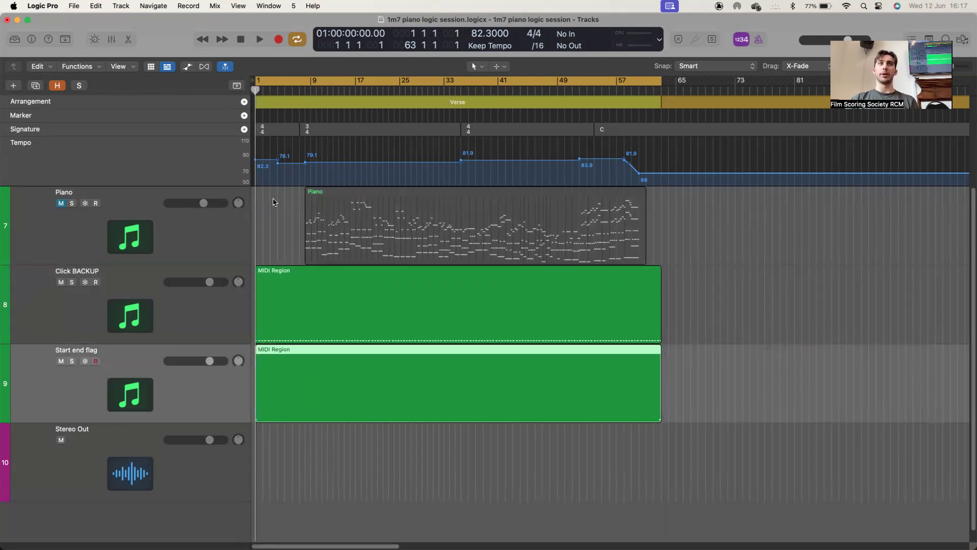
pyautogui.click(311, 293)
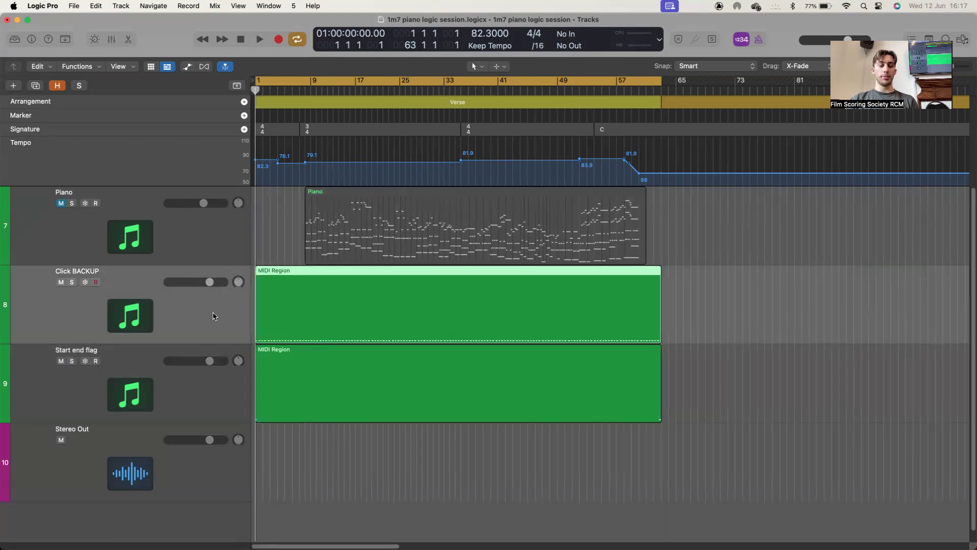
pyautogui.click(222, 386)
# Step: Unmute the Piano track and place the playhead at bar 11
pyautogui.click(209, 233)
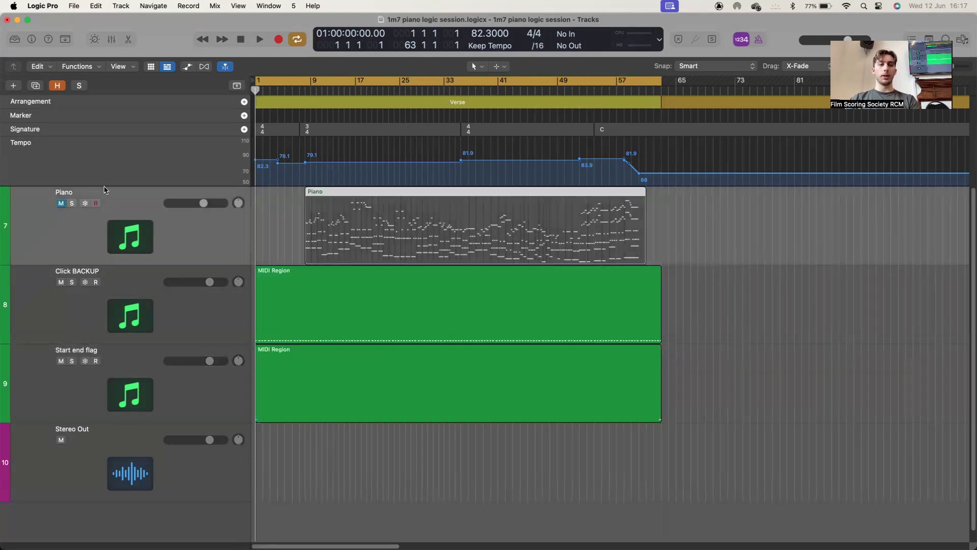
pyautogui.click(60, 204)
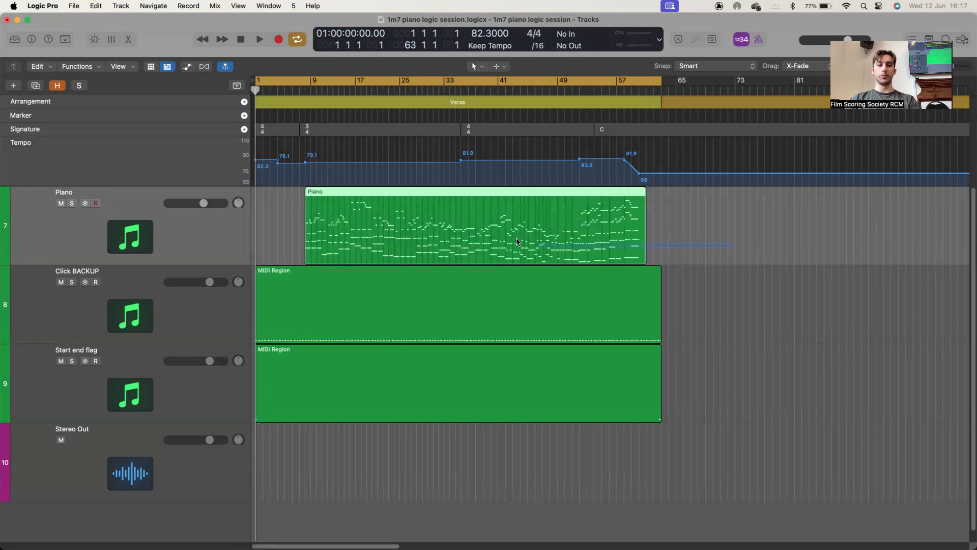
pyautogui.doubleClick(322, 91)
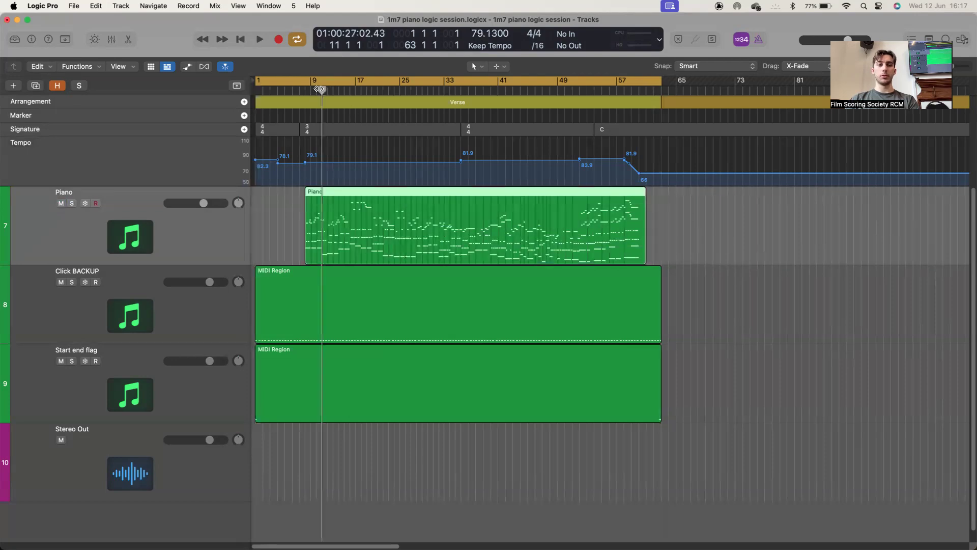
# Step: Review the project's export options for MIDI and audio files
pyautogui.click(72, 6)
pyautogui.moveTo(107, 252)
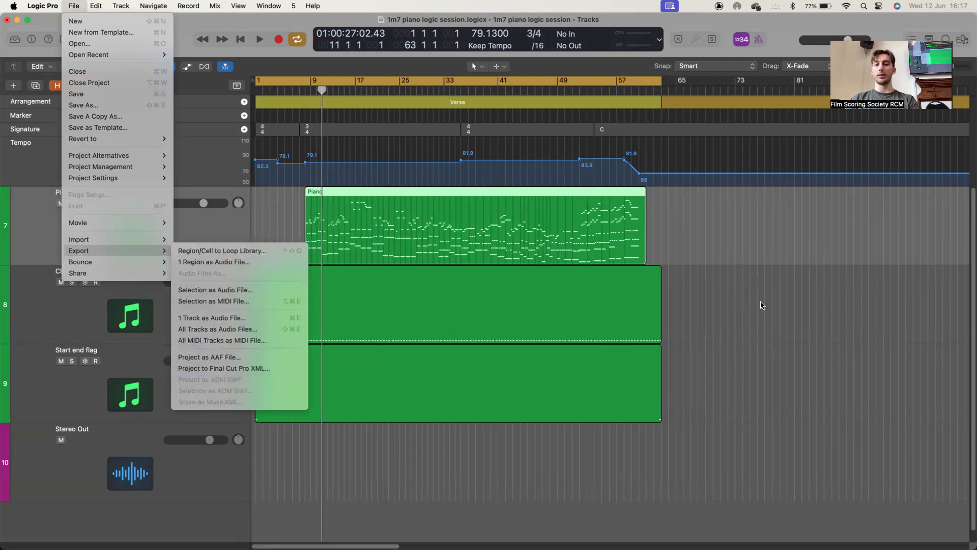
pyautogui.click(318, 146)
# Step: Close the 1m7 piano logic session project
pyautogui.click(44, 6)
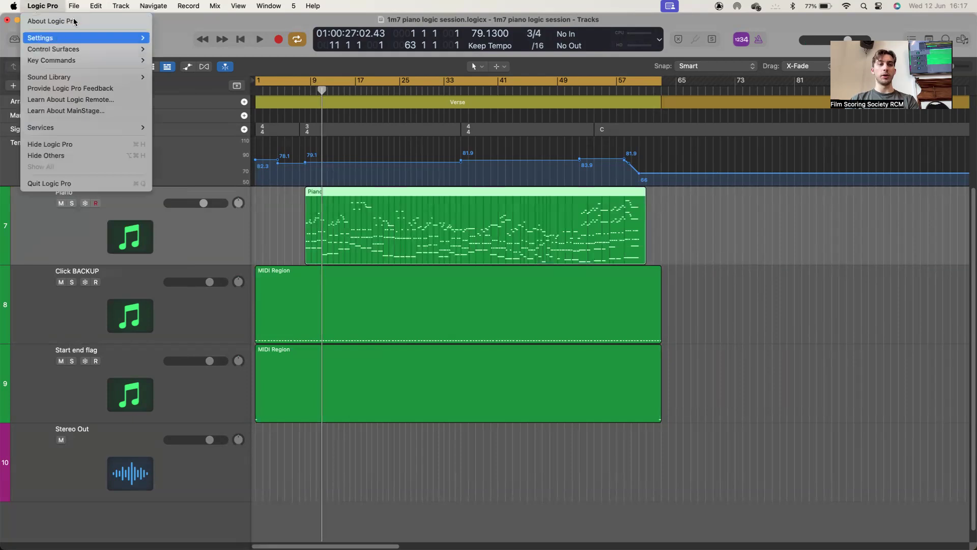
pyautogui.moveTo(74, 6)
pyautogui.click(83, 83)
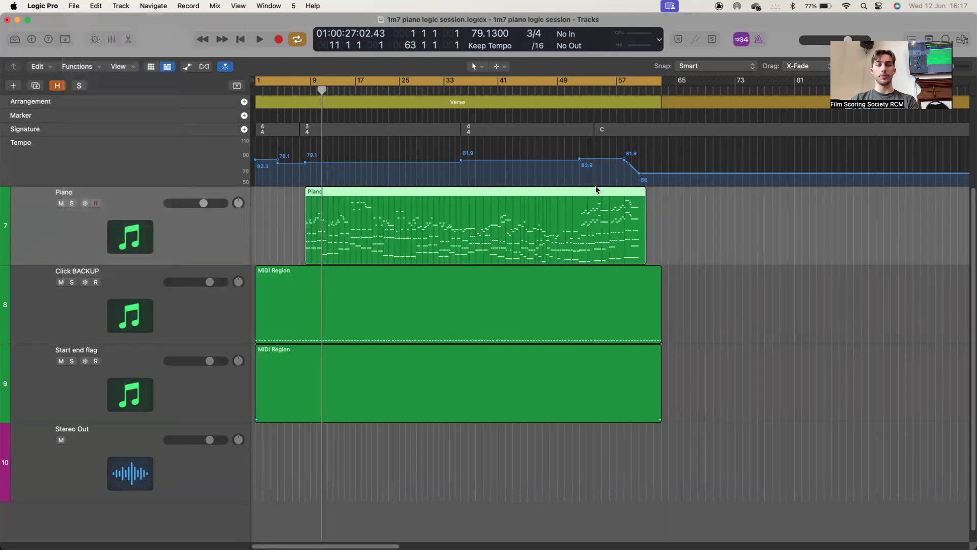
pyautogui.click(511, 234)
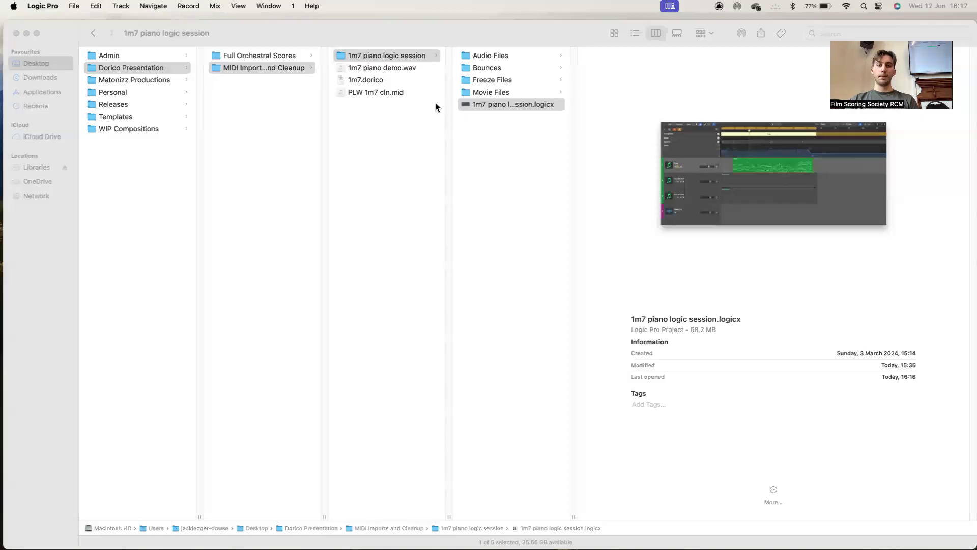
# Step: Switch to Finder and preview PLW 1m7 cln.mid and 1m7 piano demo.wav in the MIDI Imports and Cleanup folder
pyautogui.click(365, 93)
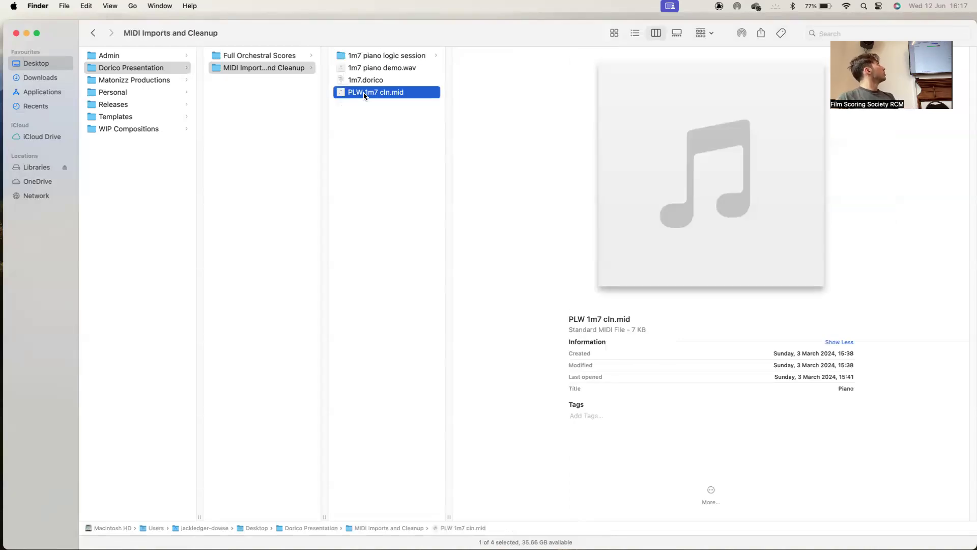
pyautogui.rightClick(364, 95)
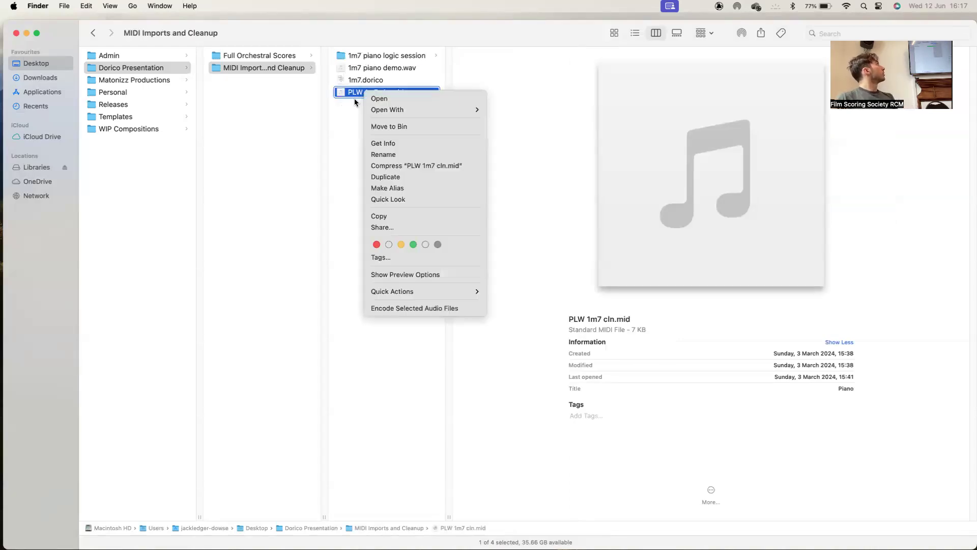
pyautogui.click(351, 101)
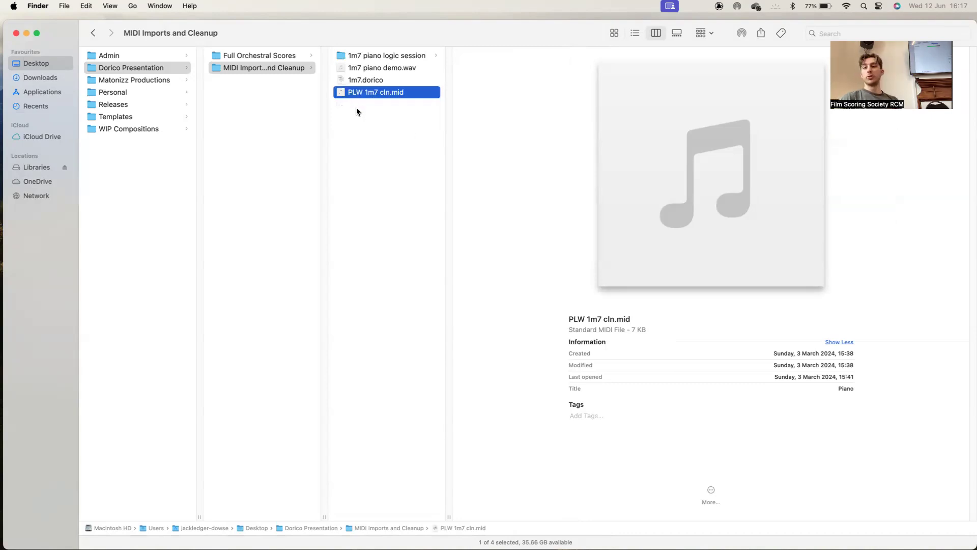
pyautogui.moveTo(971, 275)
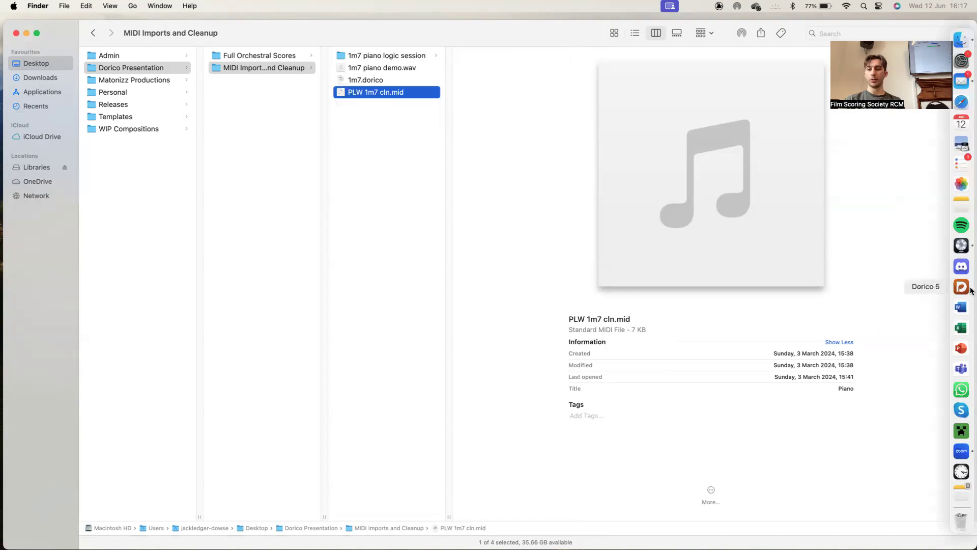
pyautogui.rightClick(962, 287)
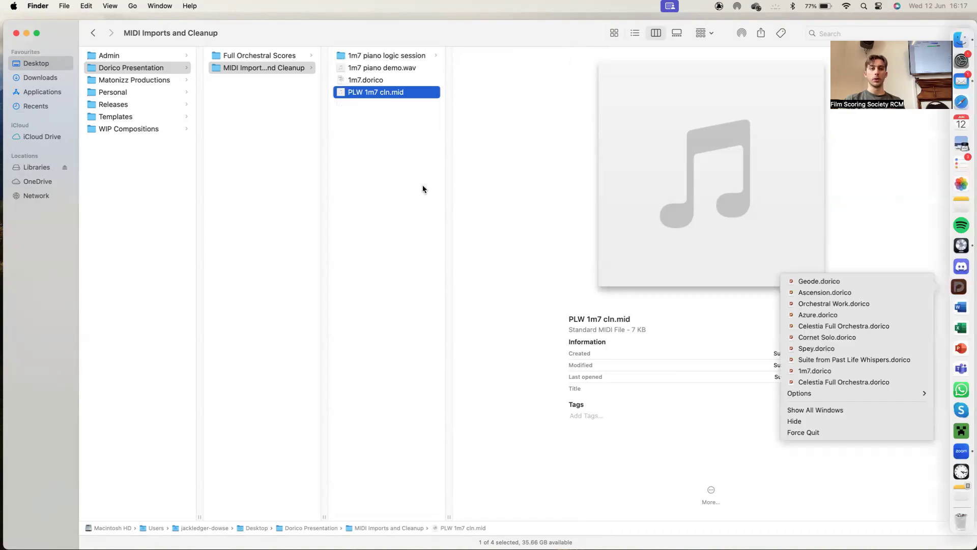
pyautogui.click(386, 82)
pyautogui.click(384, 68)
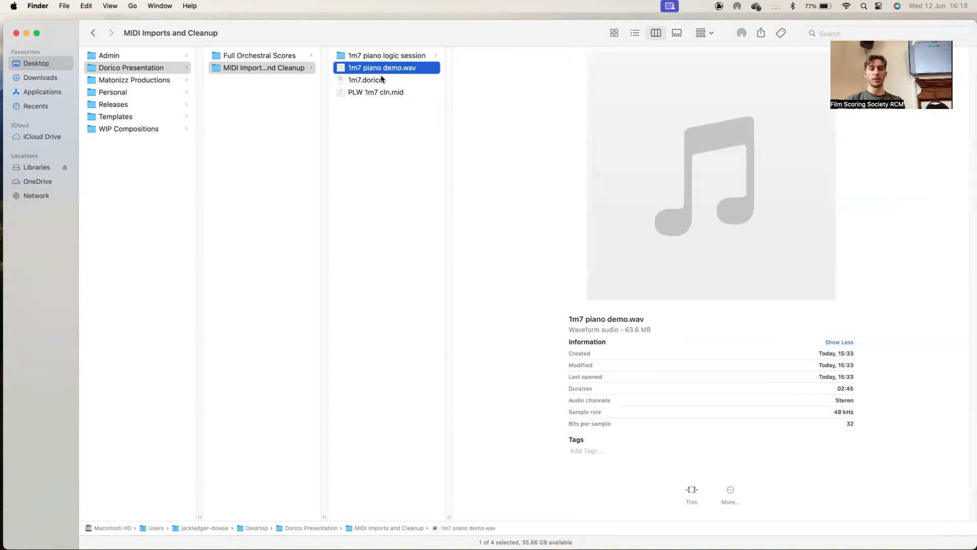
# Step: Open 1m7.dorico in Dorico, accepting the missing fonts without replacements, and expand the project window to full size
pyautogui.click(382, 79)
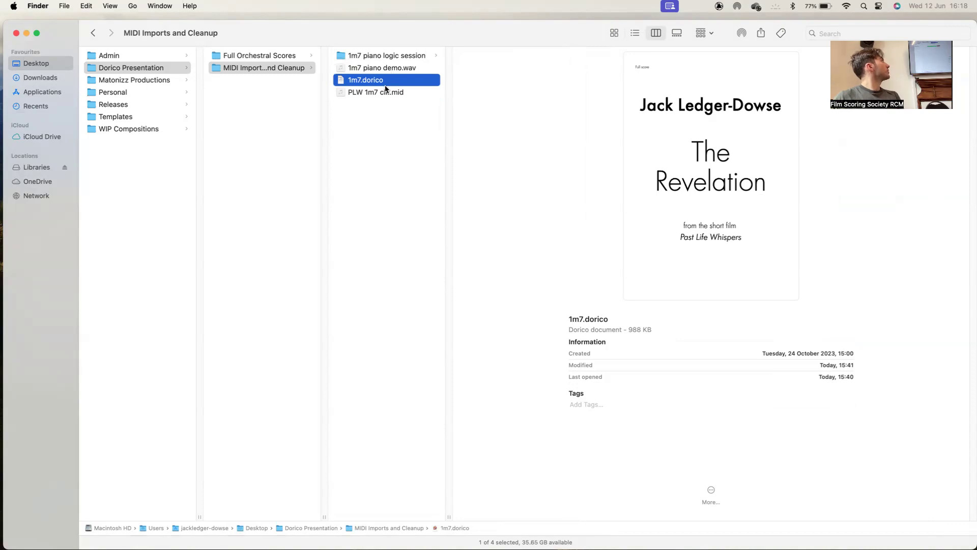
pyautogui.rightClick(388, 82)
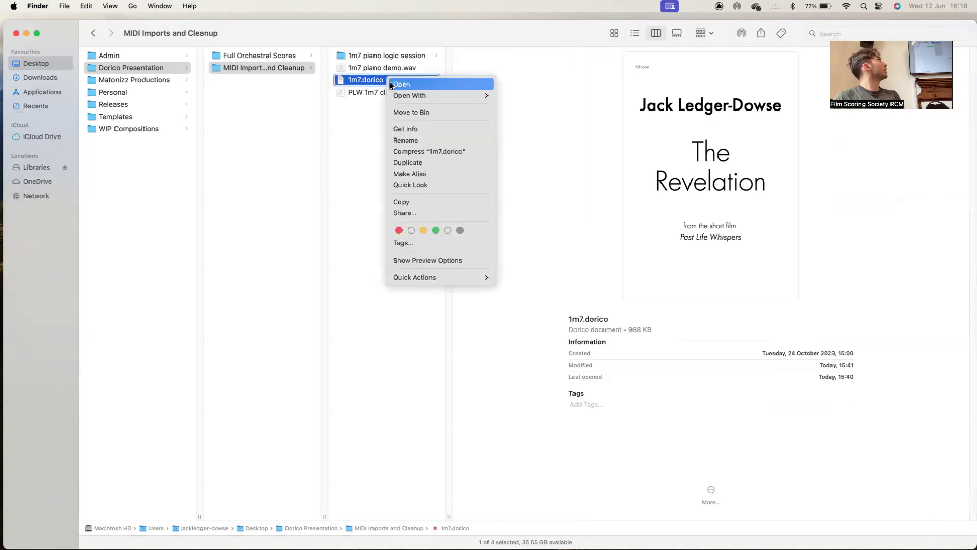
pyautogui.click(402, 84)
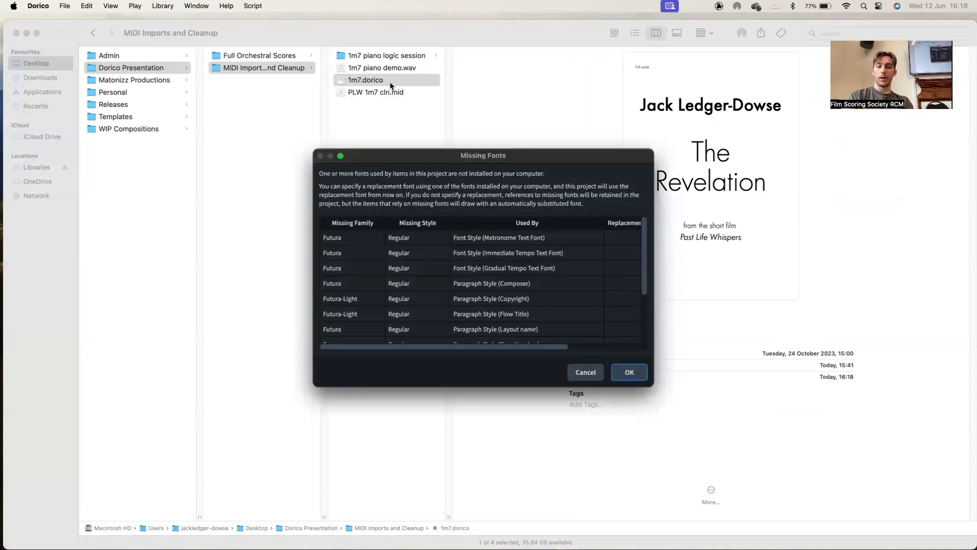
pyautogui.press('Return')
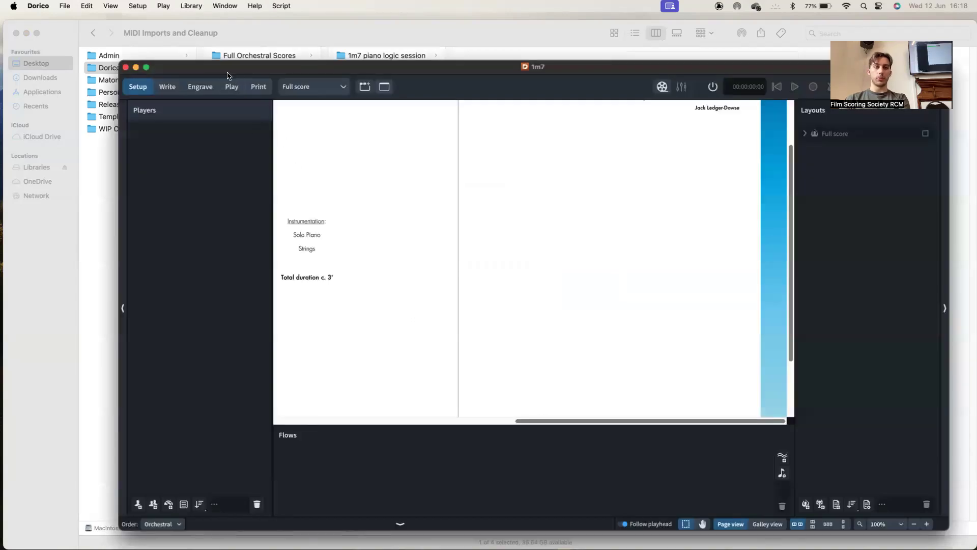
pyautogui.click(146, 68)
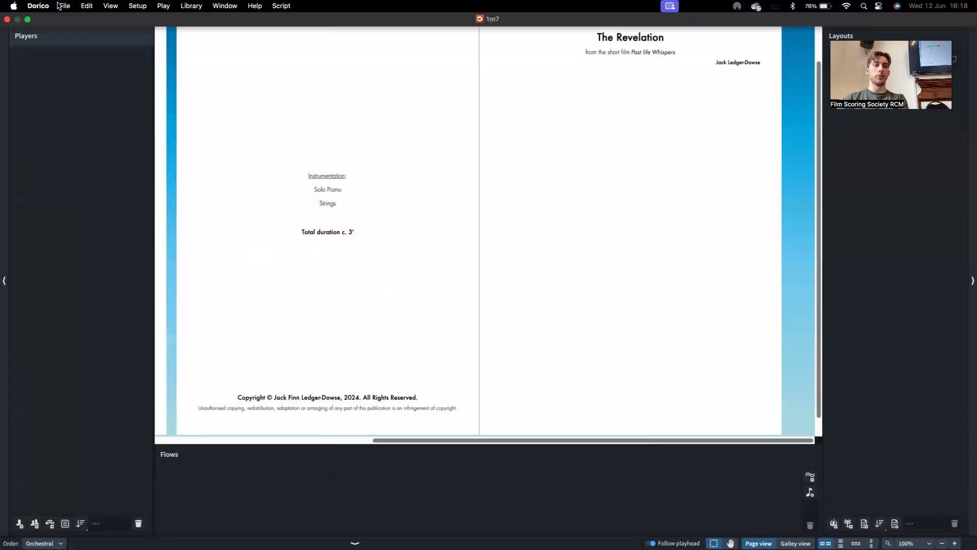
# Step: Start a MIDI import with PLW 1m7 cln.mid from the MIDI Imports and Cleanup folder
pyautogui.click(62, 5)
pyautogui.moveTo(76, 145)
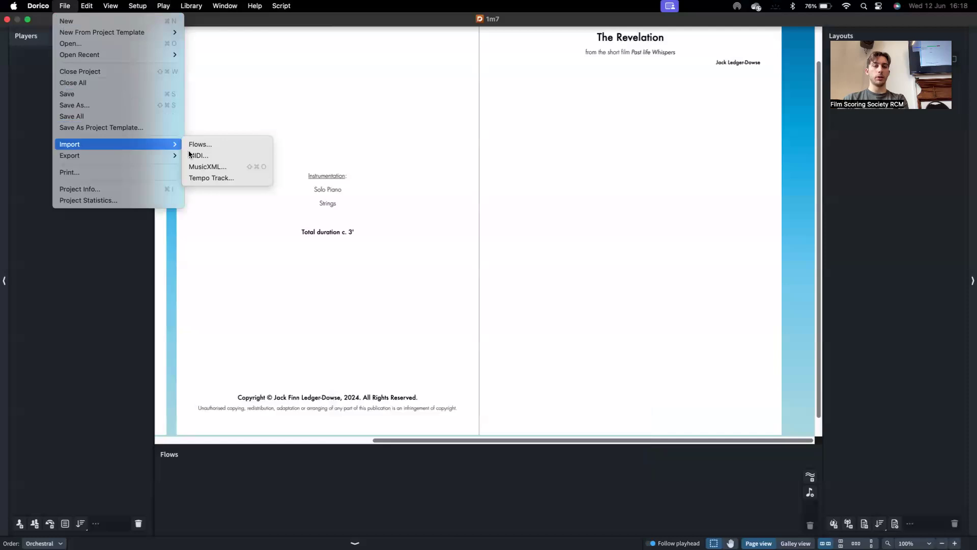
pyautogui.click(198, 155)
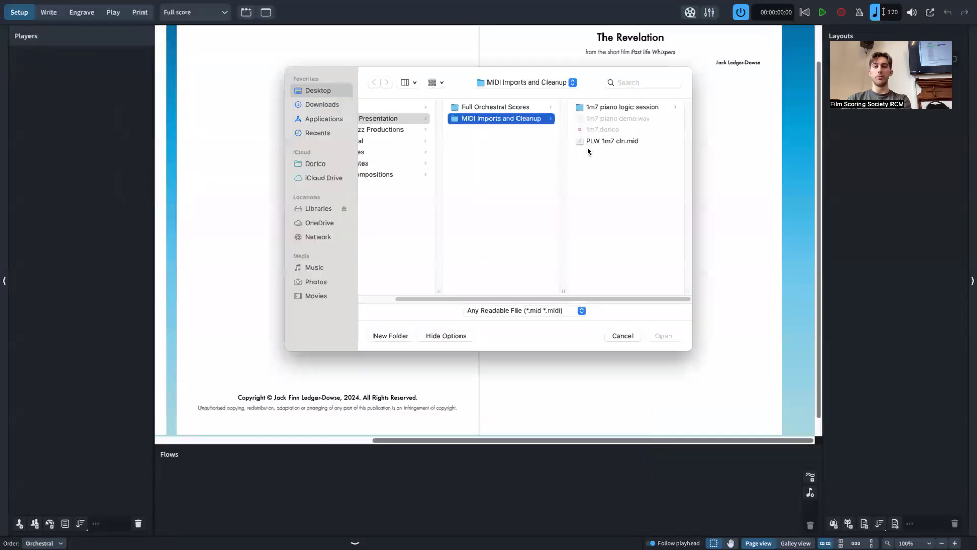
pyautogui.click(587, 144)
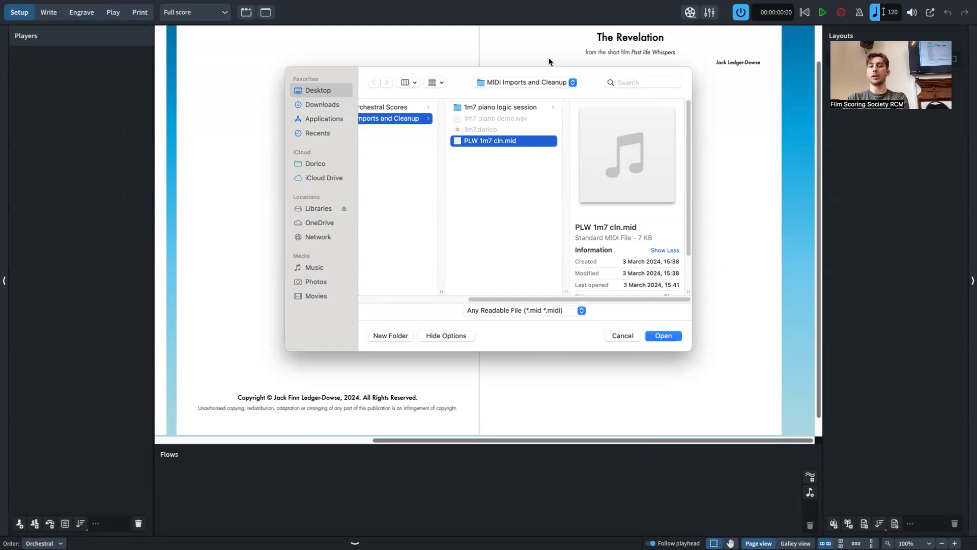
pyautogui.click(660, 336)
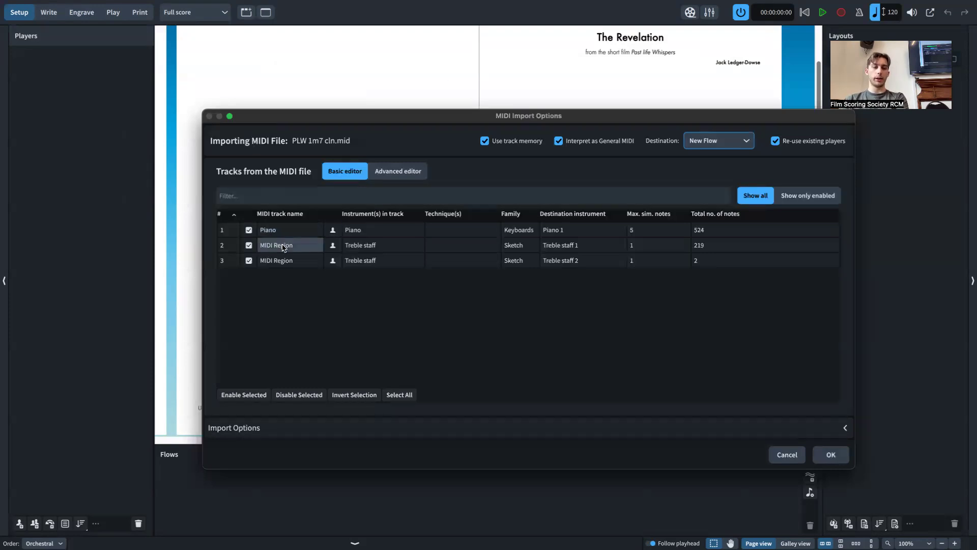
# Step: Exclude both MIDI Region tracks and import only the Piano track into a new flow
pyautogui.click(230, 245)
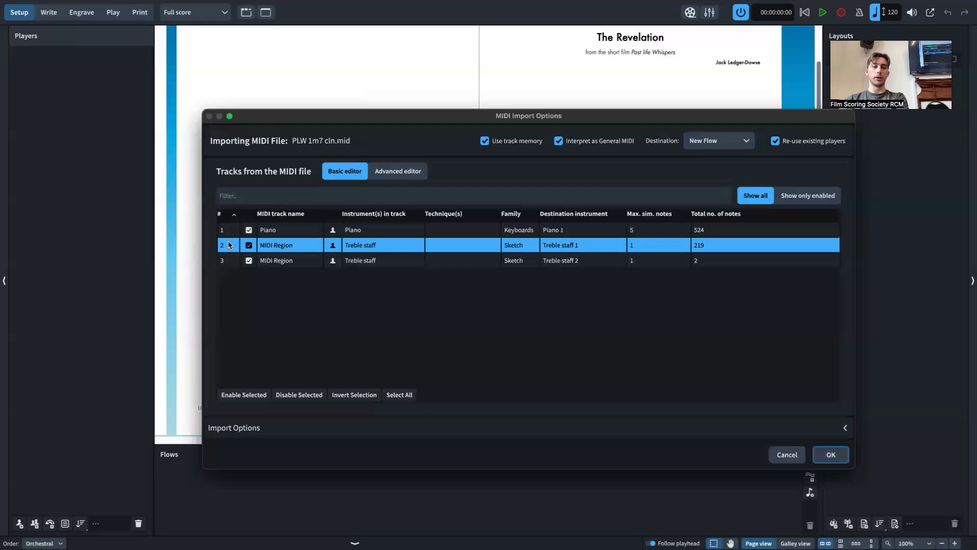
pyautogui.keyDown('shift'); pyautogui.click(386, 263); pyautogui.keyUp('shift')
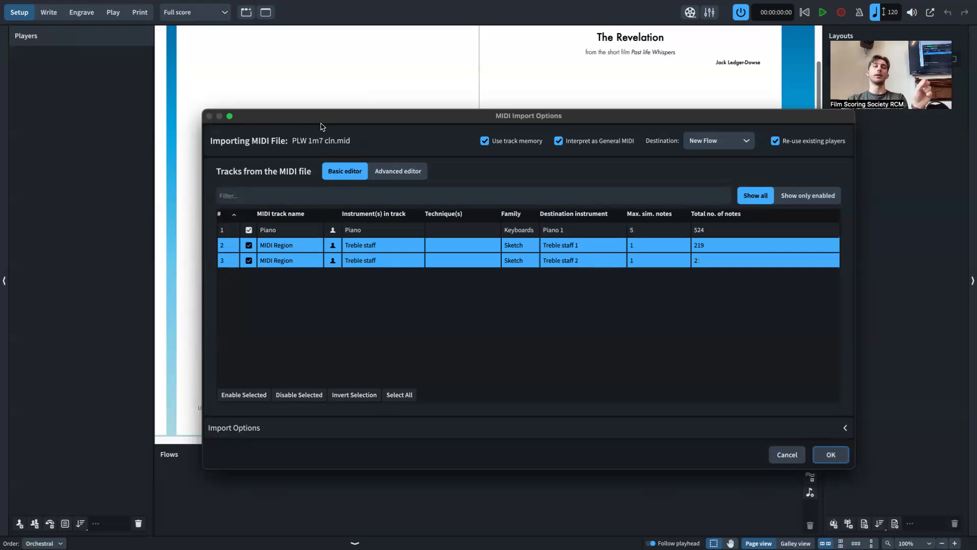
pyautogui.click(248, 247)
pyautogui.click(249, 260)
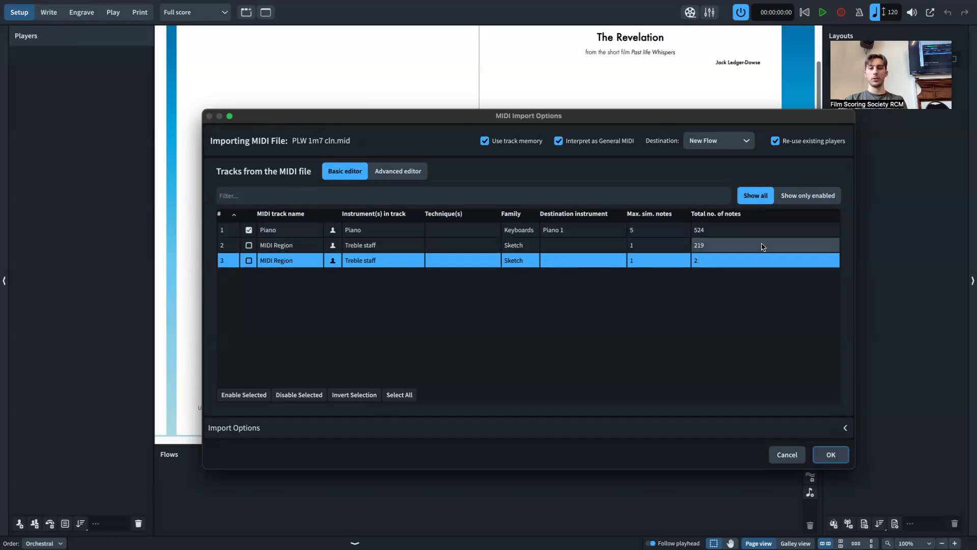
pyautogui.click(832, 455)
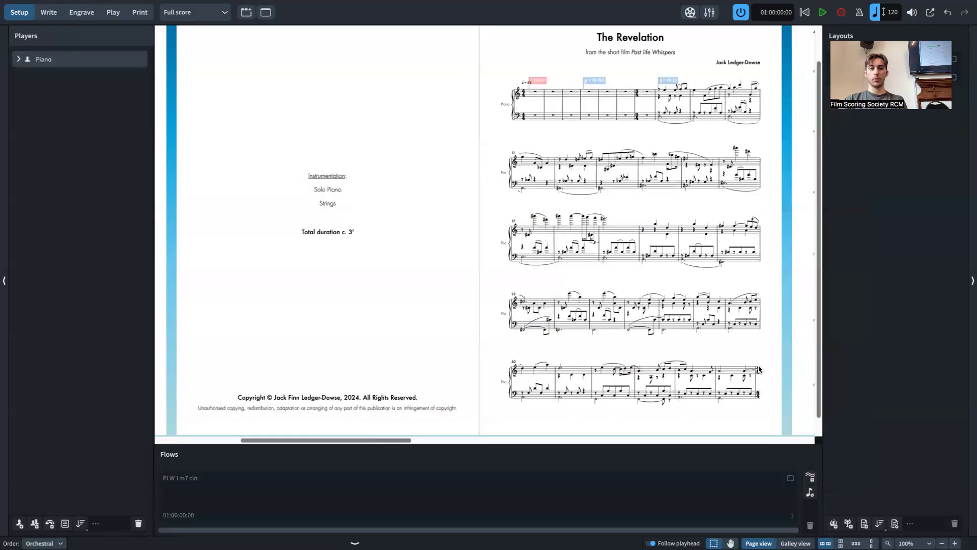
# Step: Look through the imported score pages and examine which flow and layouts the Piano player belongs to
pyautogui.hscroll(5, 664, 314)
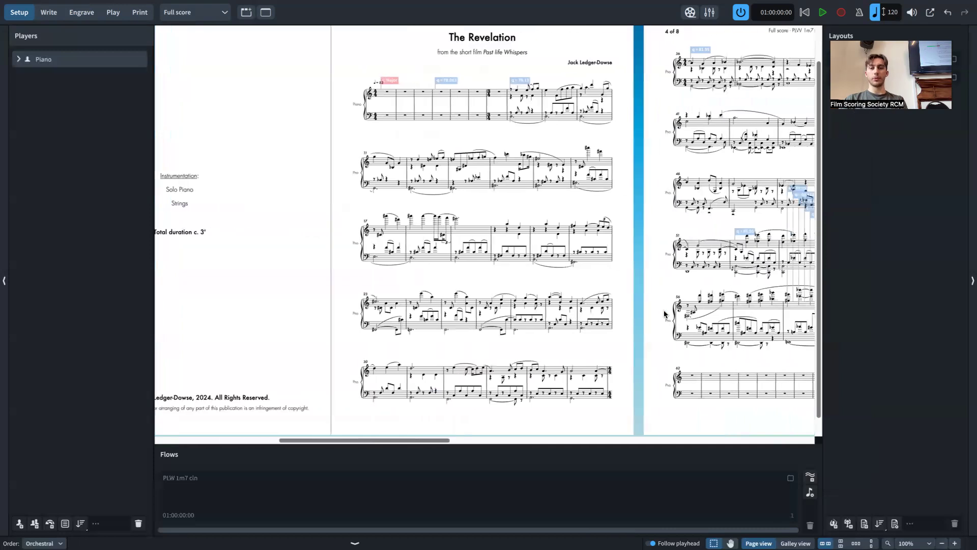
pyautogui.hscroll(3, 663, 313)
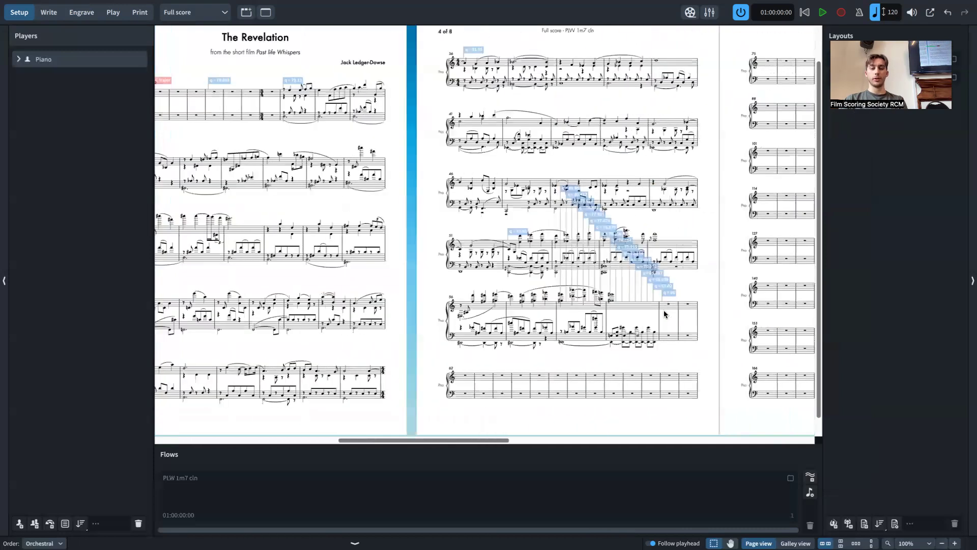
pyautogui.hscroll(3, 665, 314)
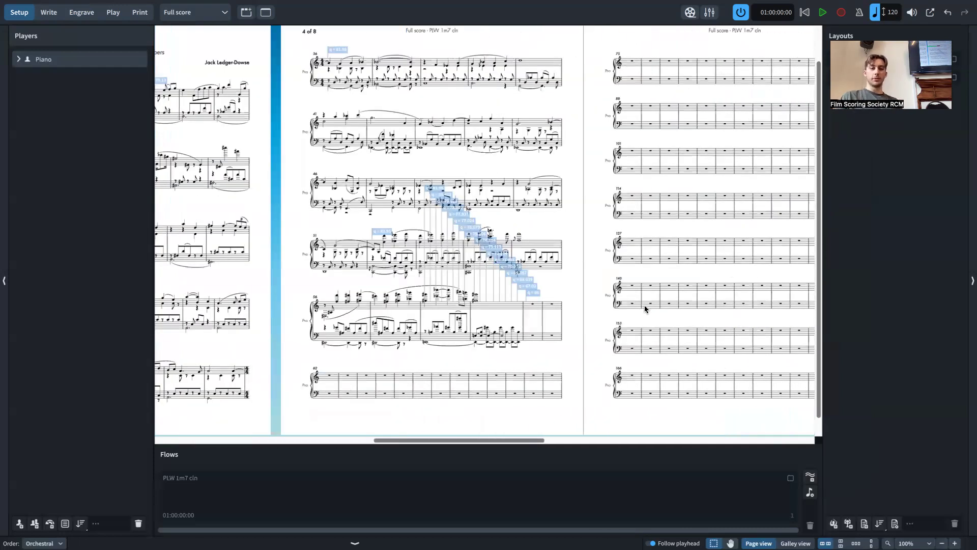
pyautogui.hscroll(-4, 645, 309)
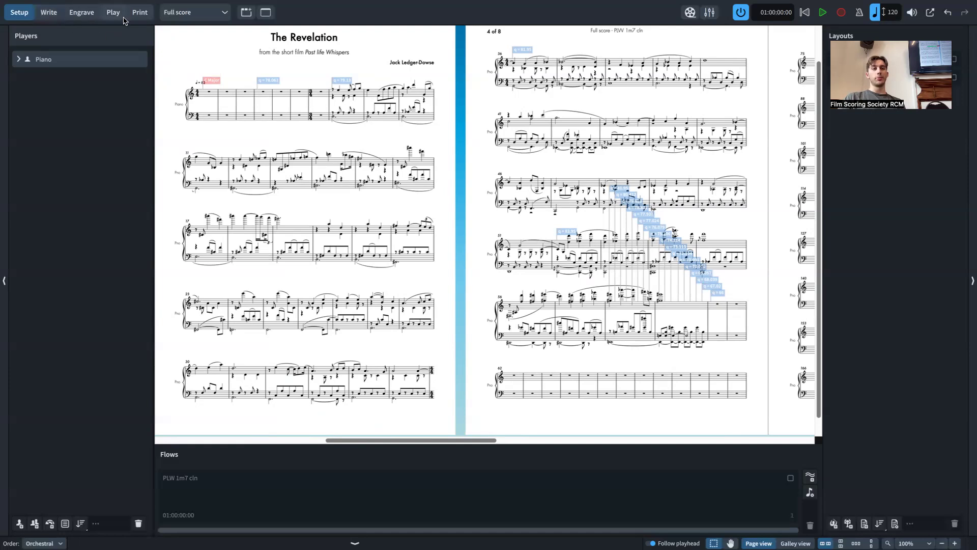
pyautogui.click(53, 62)
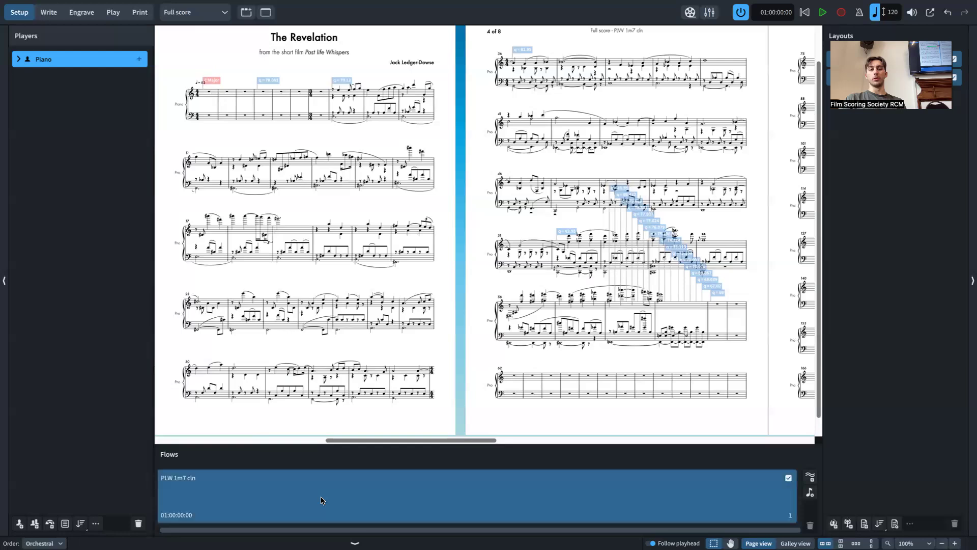
pyautogui.click(209, 490)
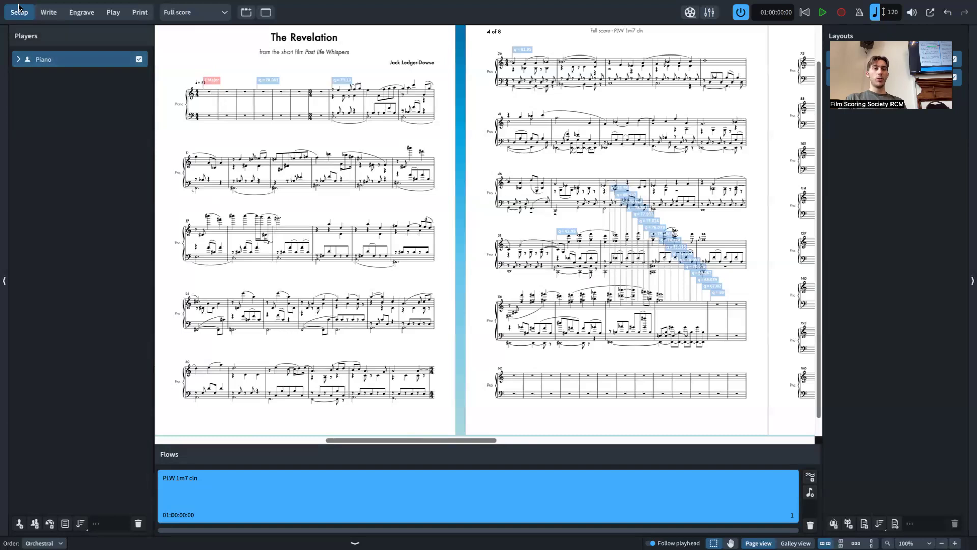
# Step: View the imported score in Write mode and in Engrave mode
pyautogui.click(49, 13)
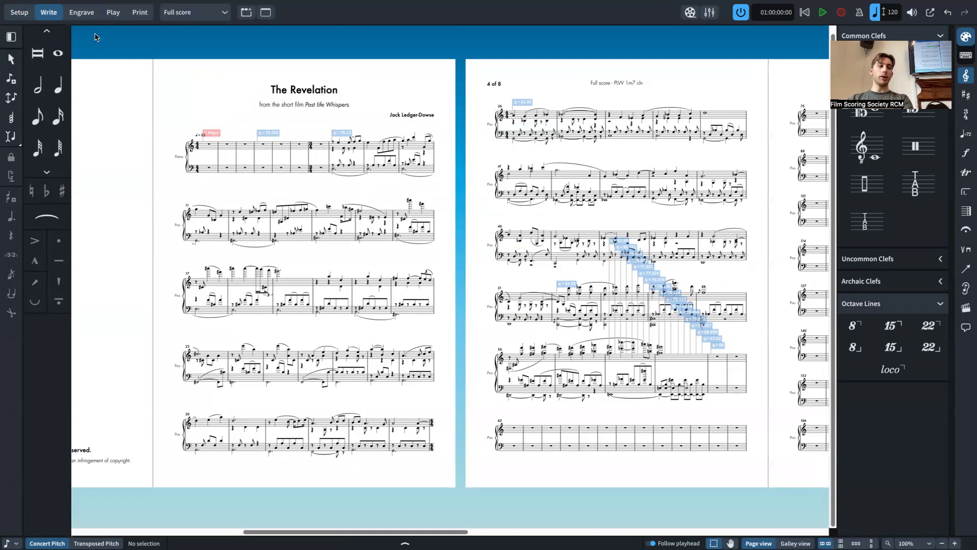
pyautogui.click(91, 15)
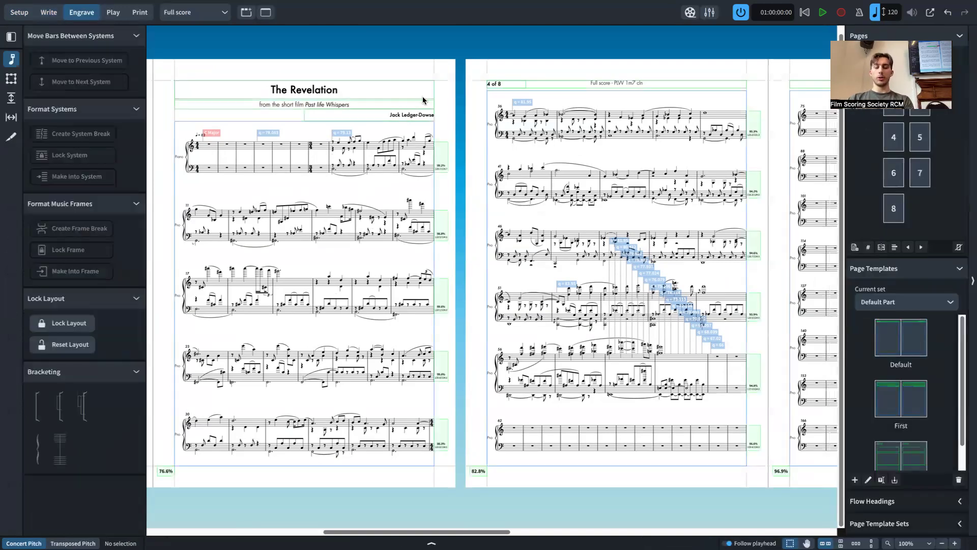
pyautogui.hscroll(-1, 428, 109)
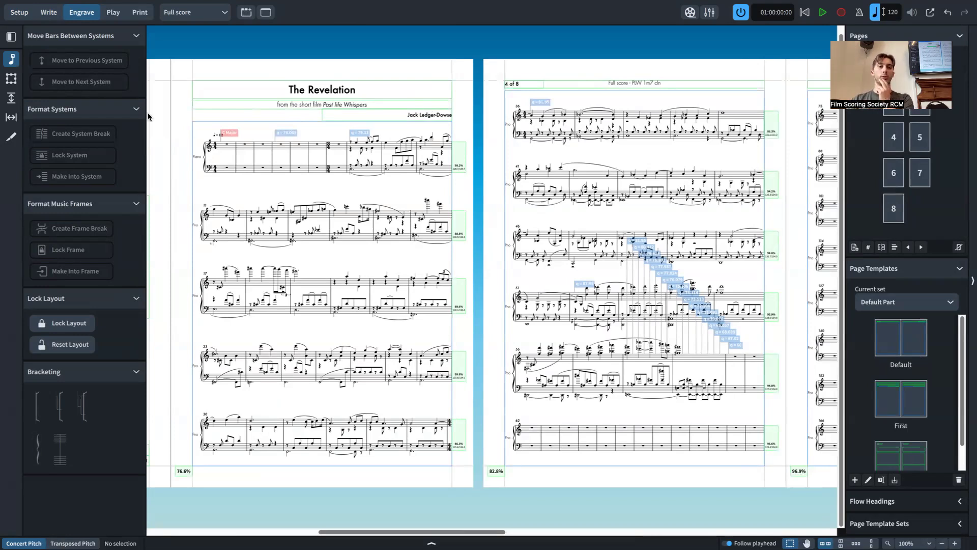
# Step: Show the Piano track in an enlarged Key Editor in Play mode, with the playhead at bar 8, and examine its notes and velocities
pyautogui.click(113, 13)
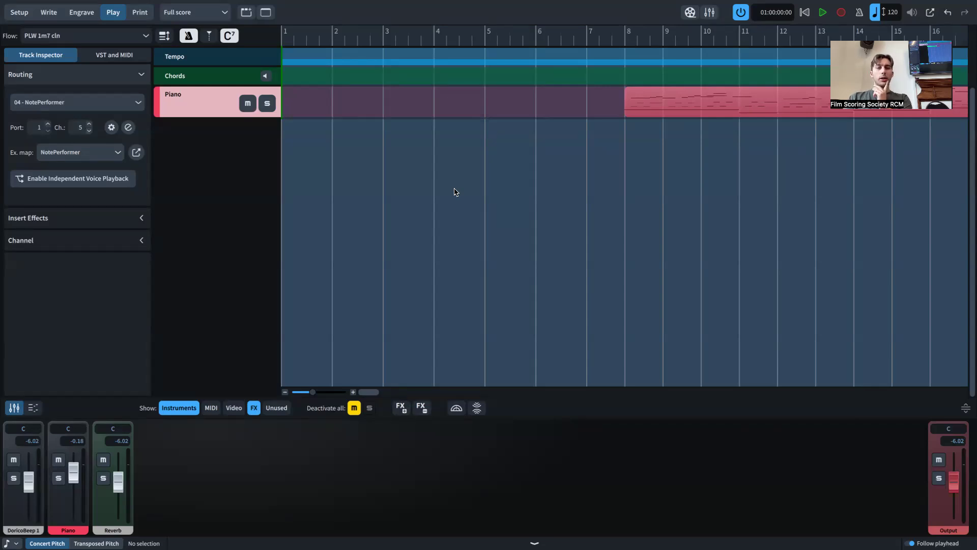
pyautogui.doubleClick(679, 98)
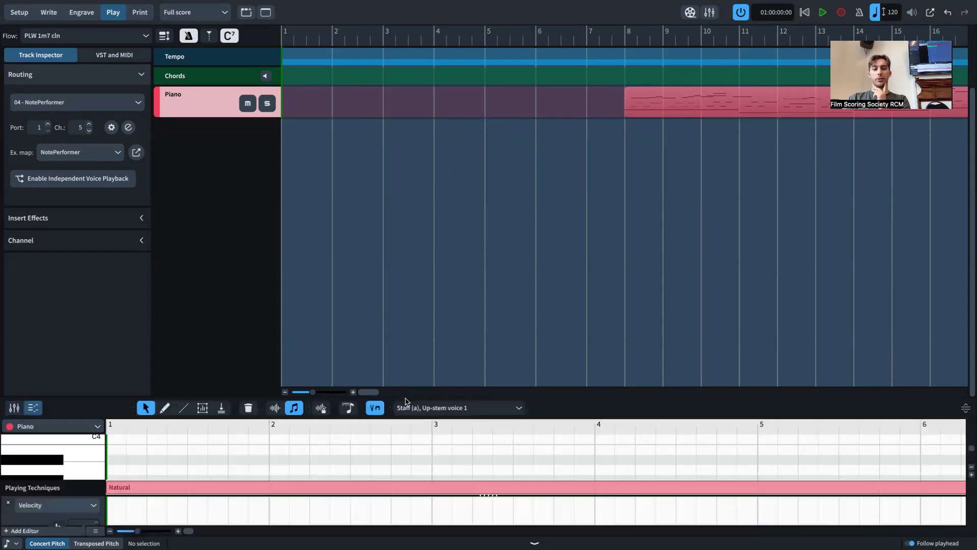
pyautogui.moveTo(406, 397); pyautogui.dragTo(412, 225)
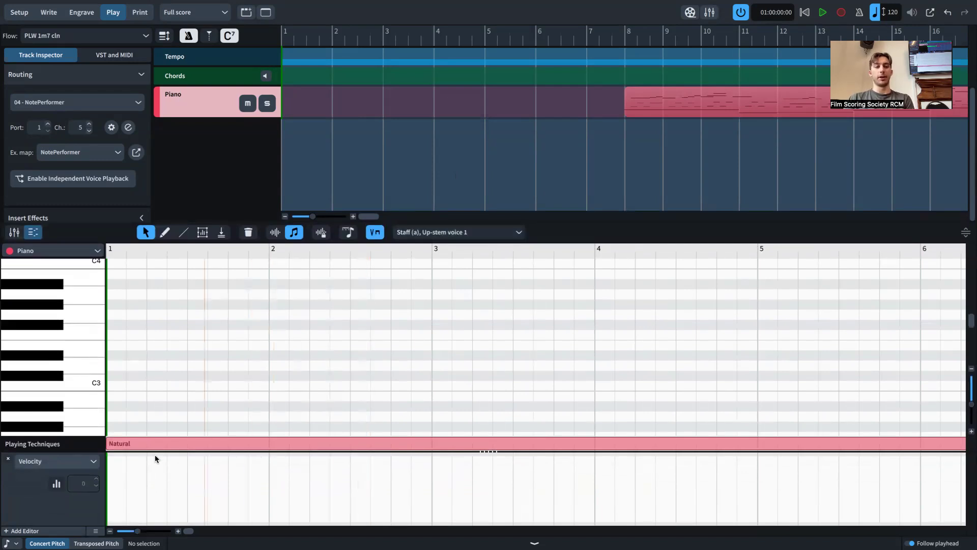
pyautogui.click(625, 39)
pyautogui.hscroll(2, 624, 43)
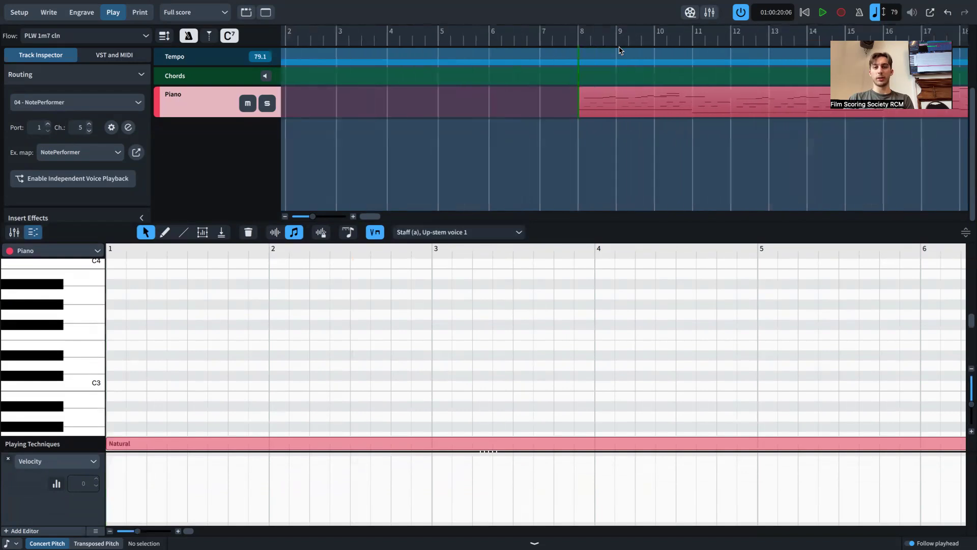
pyautogui.hscroll(10, 531, 356)
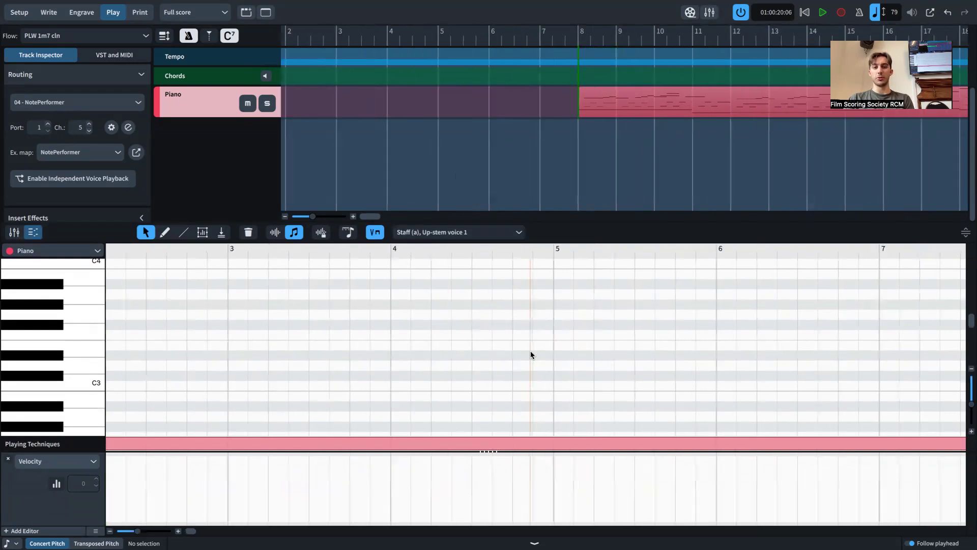
pyautogui.hscroll(5, 512, 356)
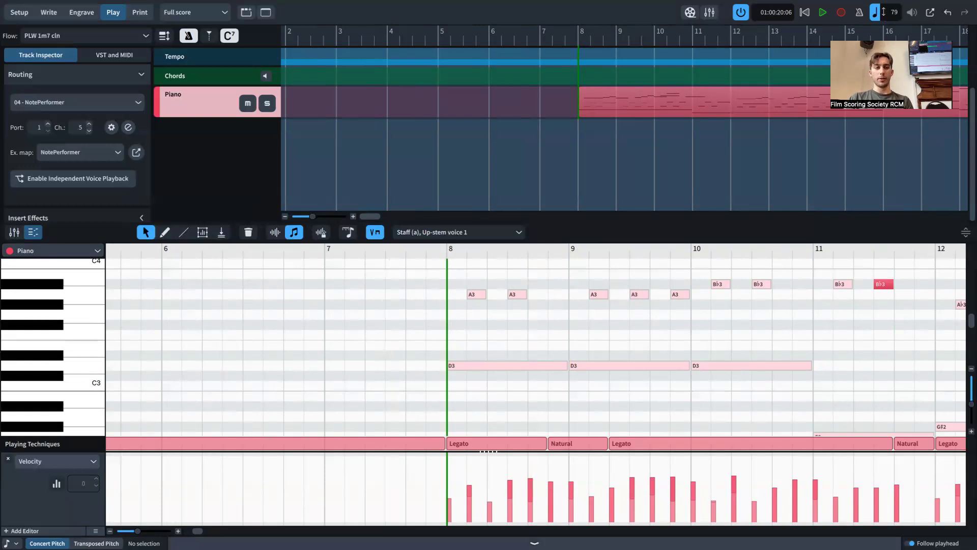
# Step: Hide the Key Editor, look along the Piano track's timeline, and preview the full score in Print mode
pyautogui.hotkey('ctrl', '8')
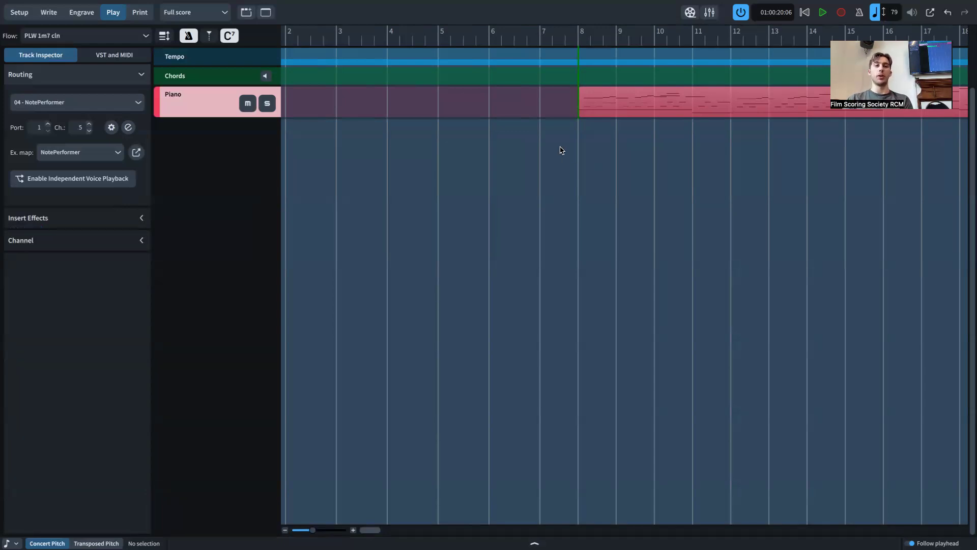
pyautogui.hscroll(3, 575, 151)
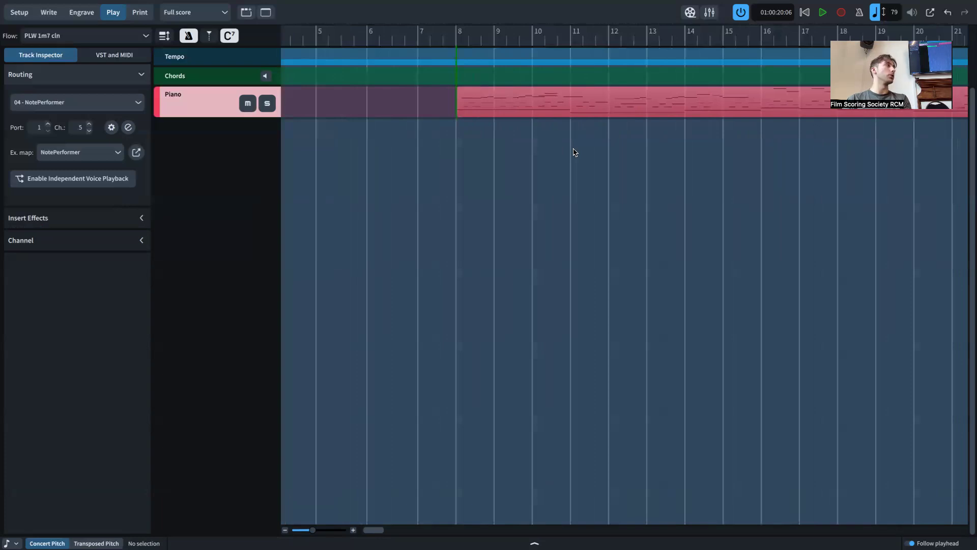
pyautogui.hscroll(3, 573, 159)
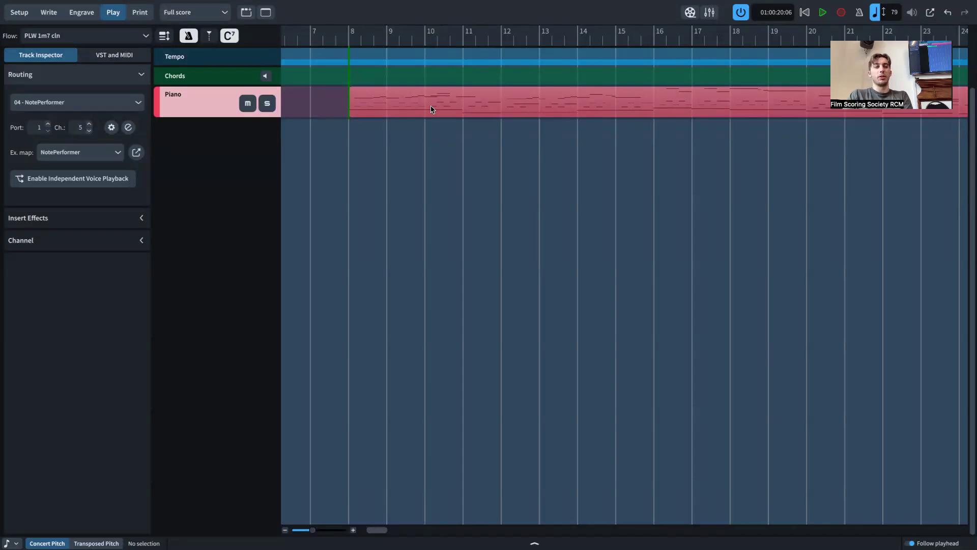
pyautogui.click(141, 13)
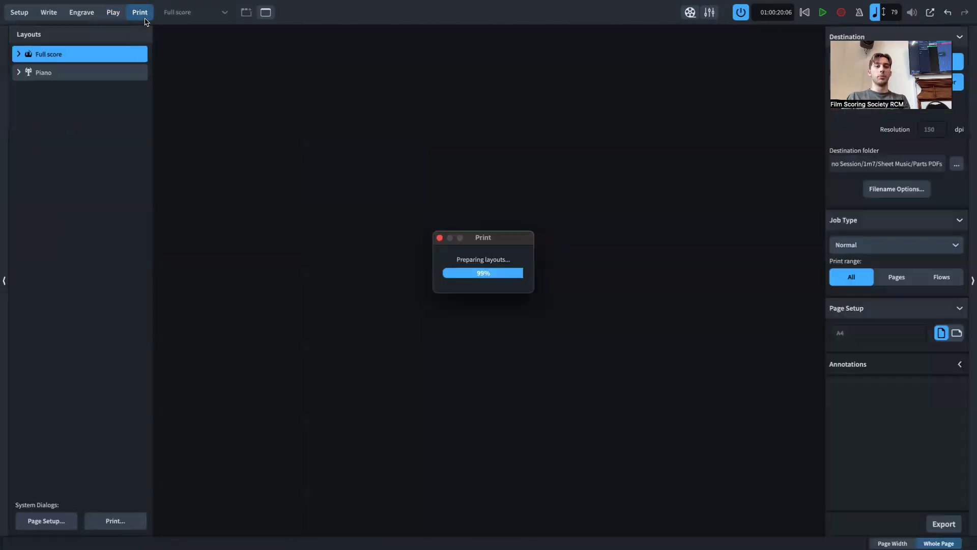
pyautogui.scroll(-10, 495, 258)
pyautogui.scroll(10, 495, 258)
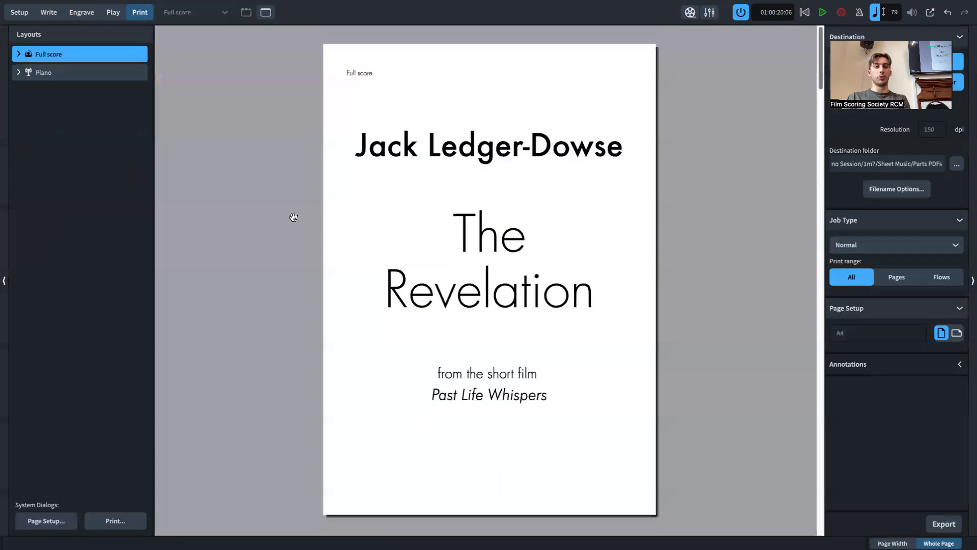
# Step: Return to Write mode, enlarge the score to 200%, and examine the imported piano notation on the first music page
pyautogui.click(49, 12)
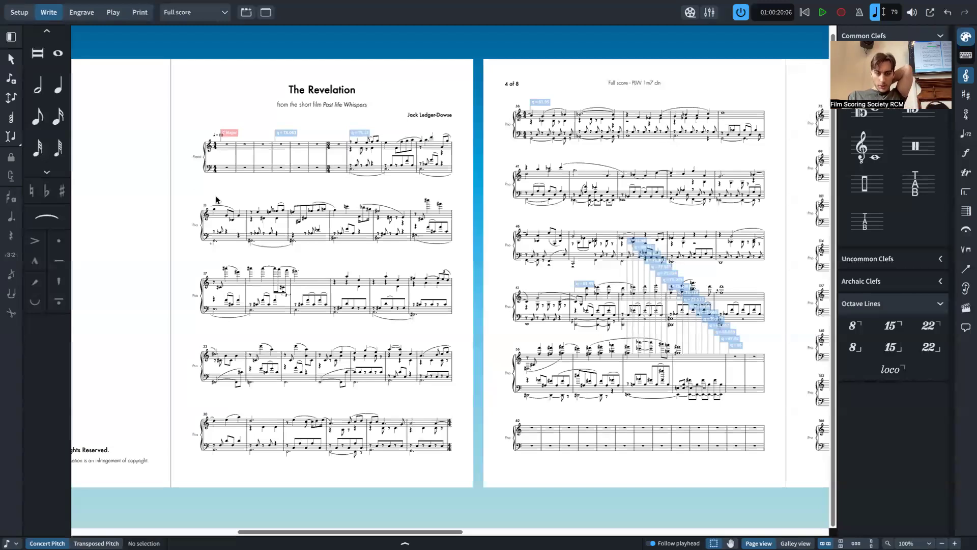
pyautogui.hotkey('ctrl', '=')
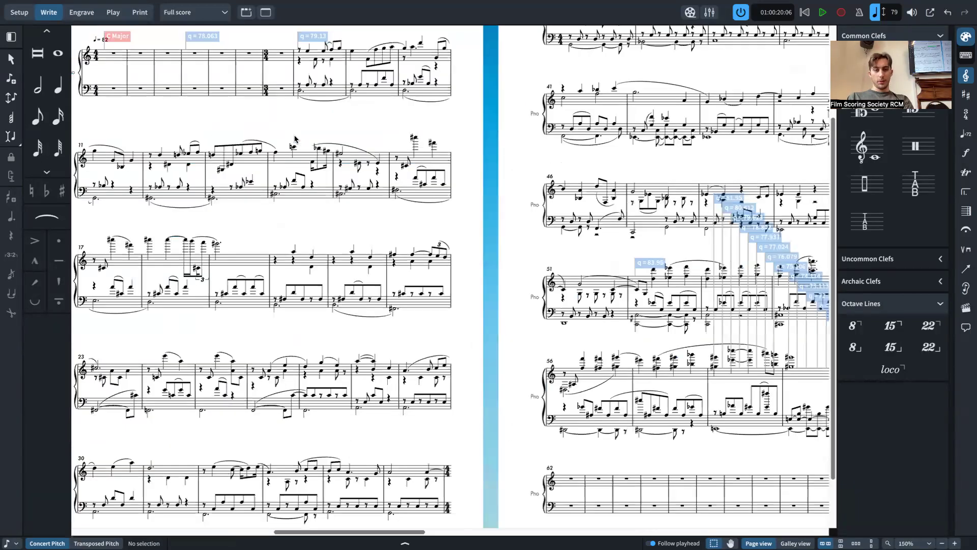
pyautogui.scroll(3, 321, 199)
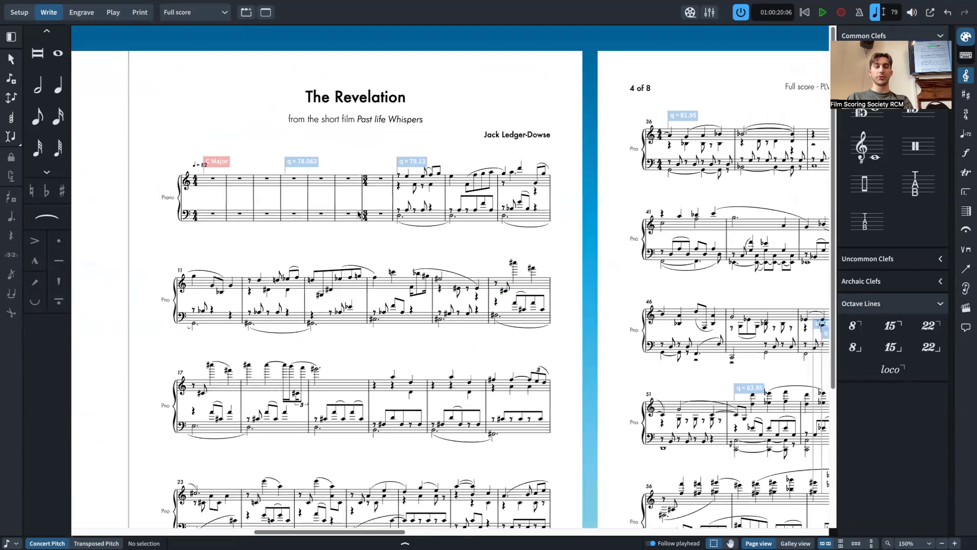
pyautogui.hotkey('ctrl', '=')
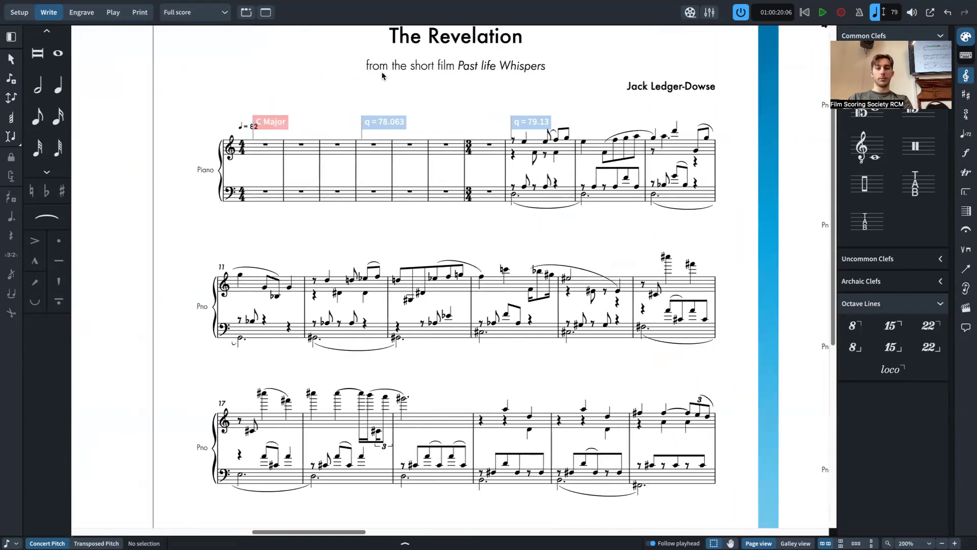
pyautogui.scroll(-3, 475, 268)
pyautogui.scroll(-2, 543, 325)
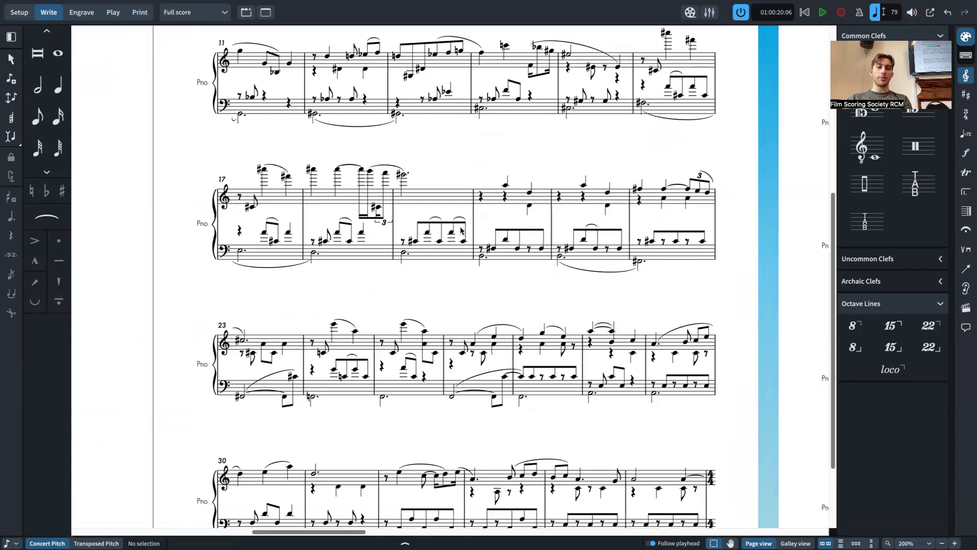
# Step: Switch to Finder, open 1m7 piano demo.wav in QuickTime Player, and play it from about 00:30
pyautogui.hotkey('ctrl', 'Left')
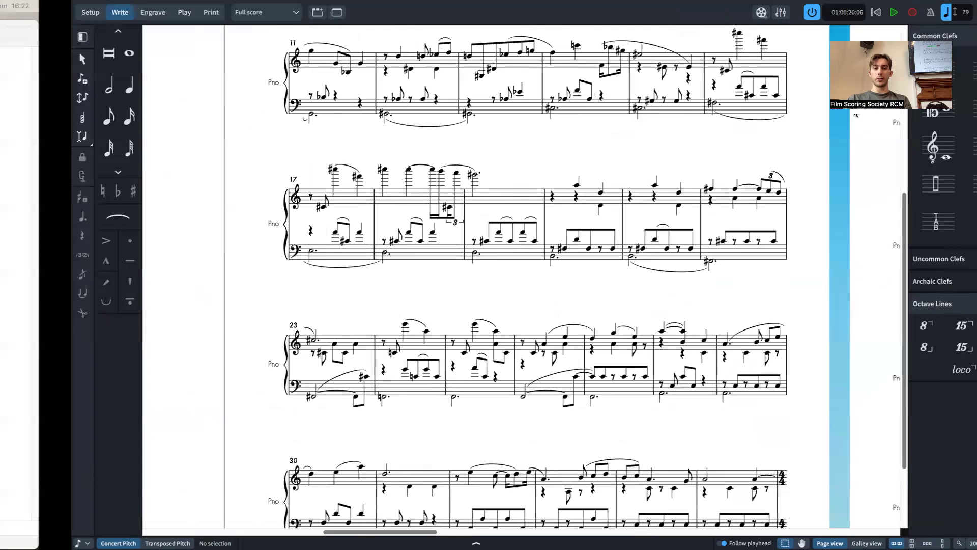
pyautogui.rightClick(385, 70)
pyautogui.click(399, 76)
pyautogui.moveTo(76, 53); pyautogui.dragTo(81, 56)
pyautogui.click(115, 73)
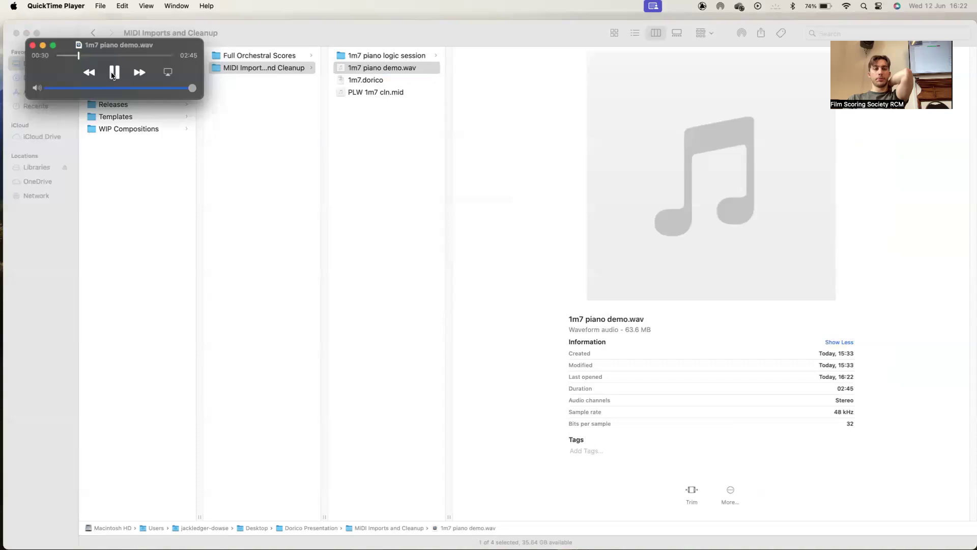
# Step: Raise the system volume, lower the QuickTime playback volume, and follow bars 11 to 35 of the Dorico score against the audio
pyautogui.press('XF86AudioRaiseVolume')
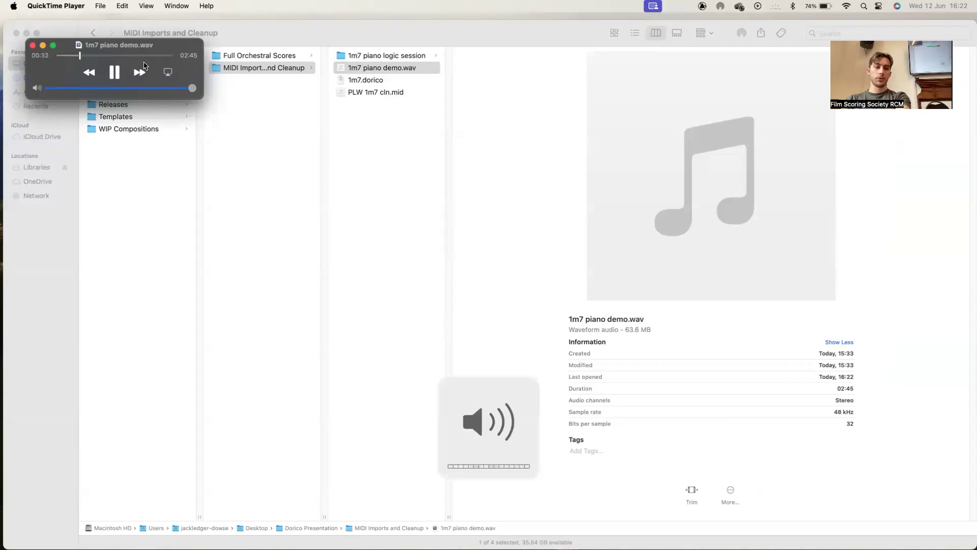
pyautogui.click(153, 88)
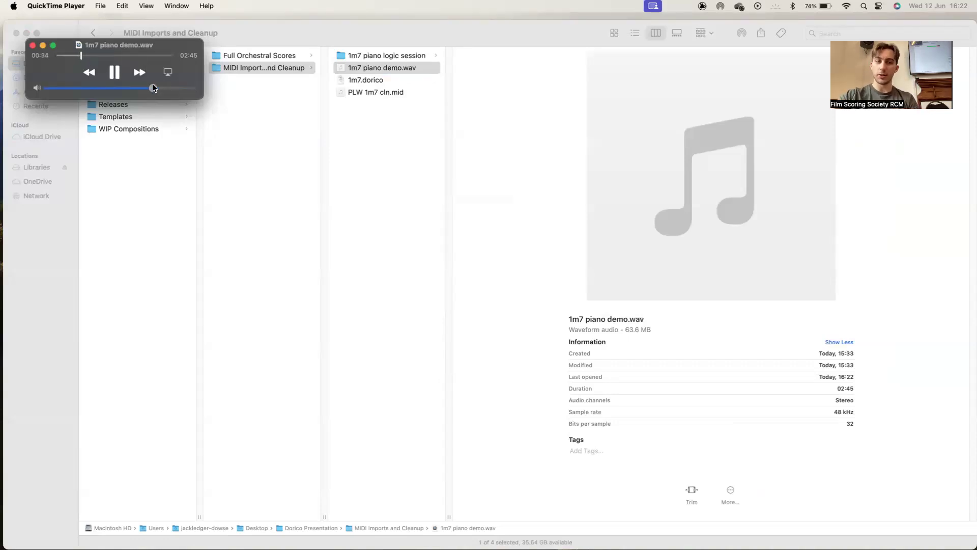
pyautogui.hotkey('ctrl', 'Left')
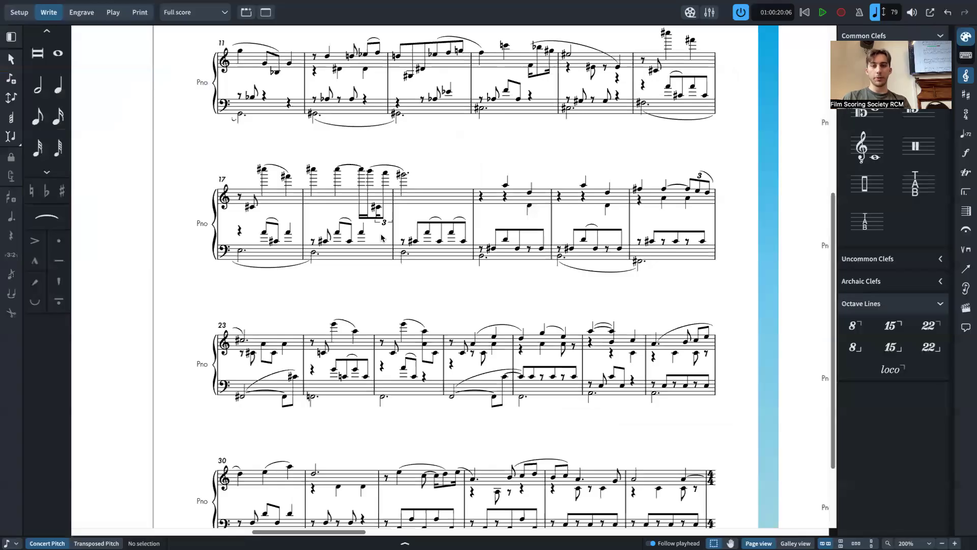
pyautogui.scroll(-3, 382, 238)
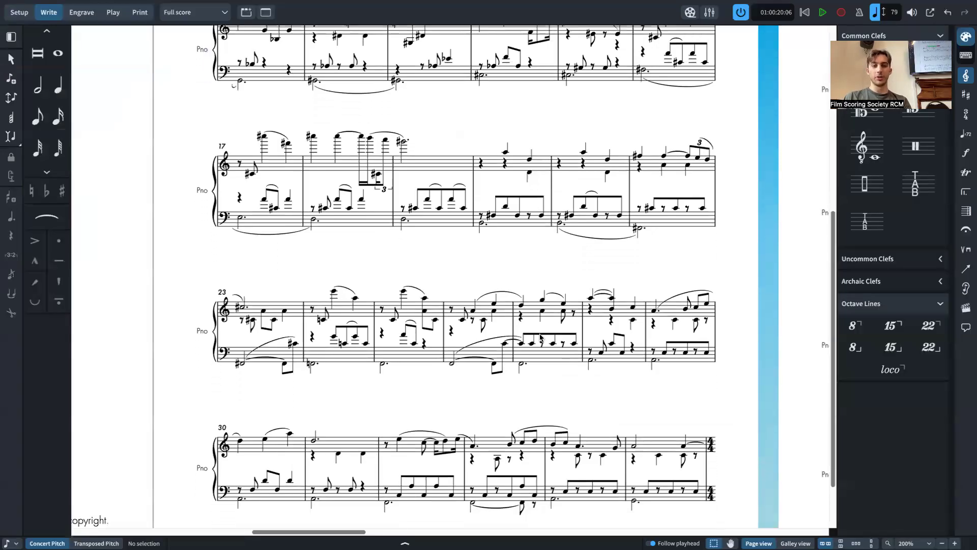
pyautogui.scroll(-1, 541, 337)
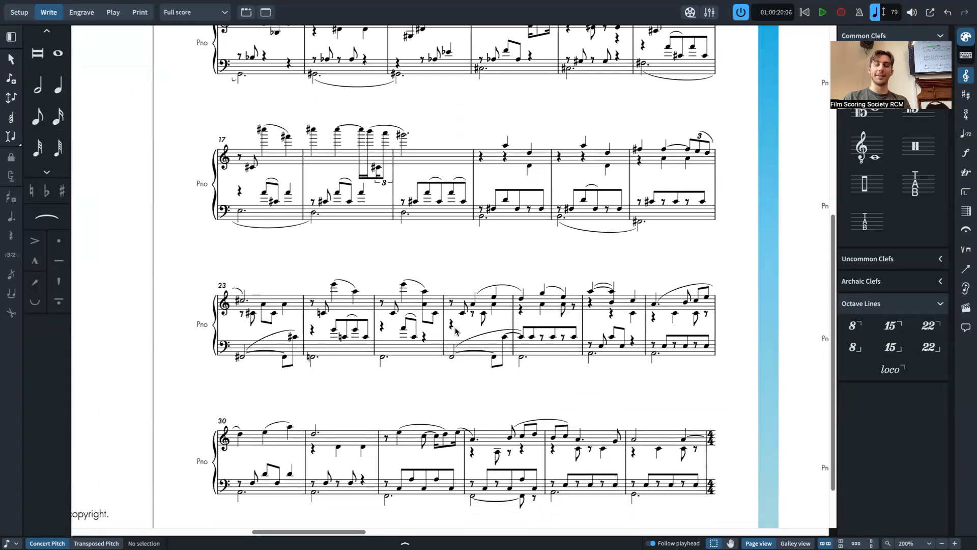
# Step: Pause the piano demo in QuickTime Player and switch back to Dorico at the start of the first music page
pyautogui.hotkey('ctrl', 'Left')
pyautogui.click(117, 73)
pyautogui.hotkey('ctrl', 'Right')
pyautogui.scroll(5, 448, 166)
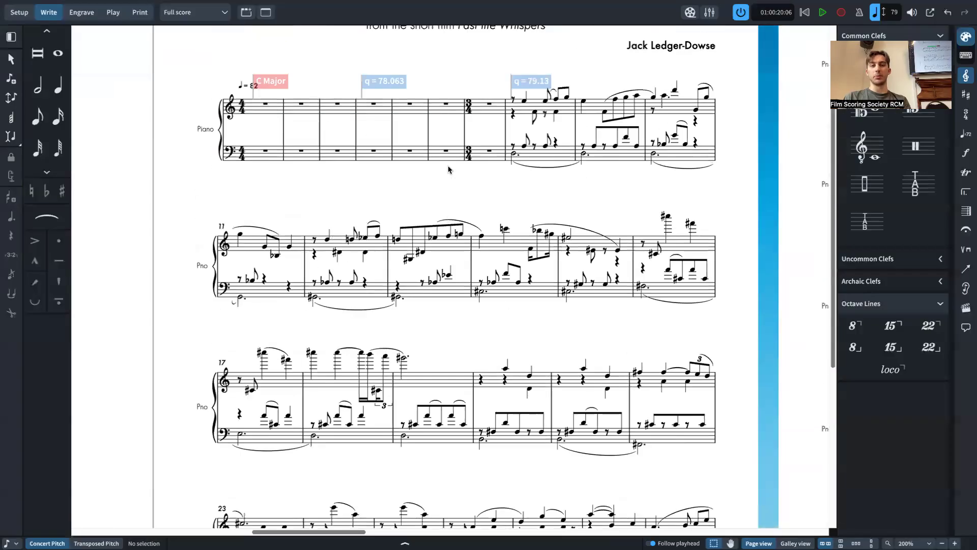
pyautogui.scroll(3, 448, 166)
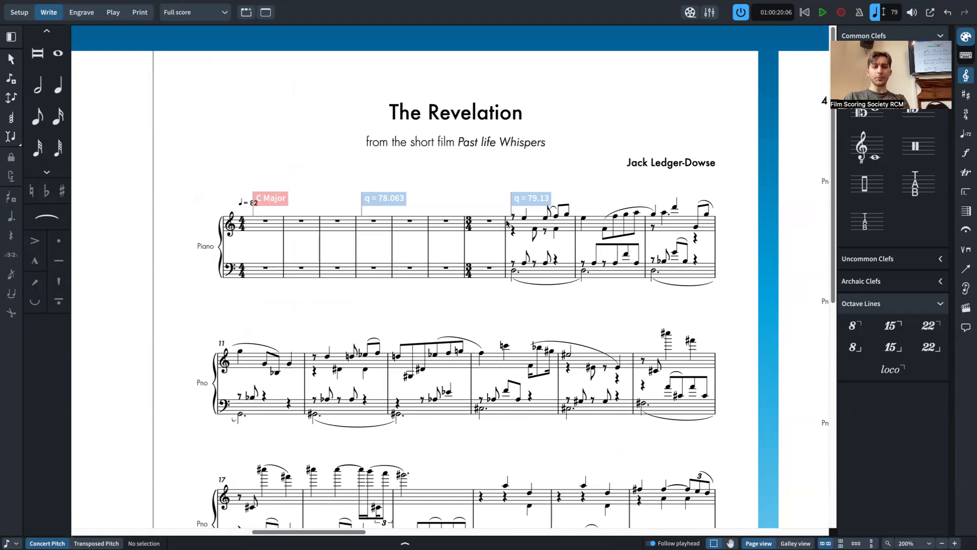
# Step: Examine the tempo marks, rests, voices and staff labels throughout the first music page for notation that needs cleaning up
pyautogui.click(523, 197)
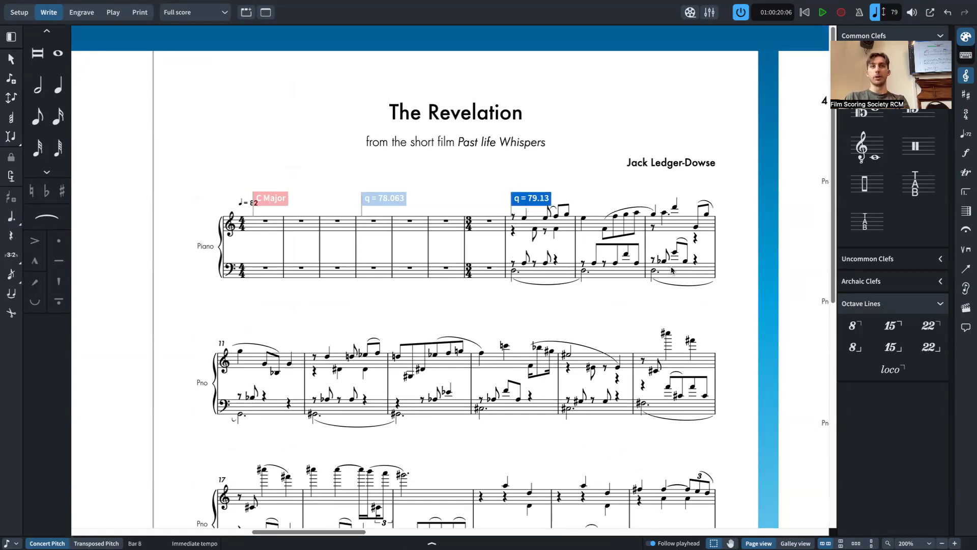
pyautogui.scroll(-1, 612, 273)
pyautogui.scroll(-4, 540, 285)
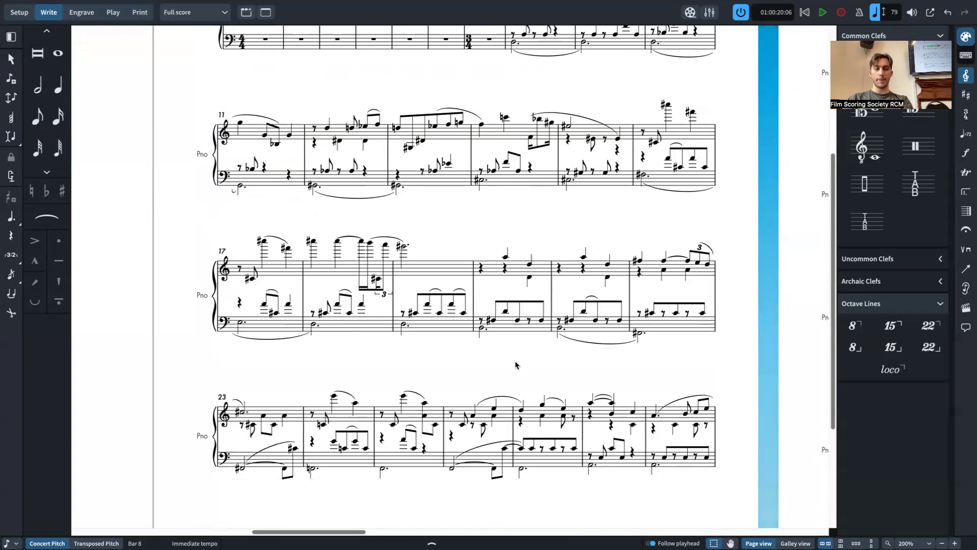
pyautogui.scroll(6, 516, 365)
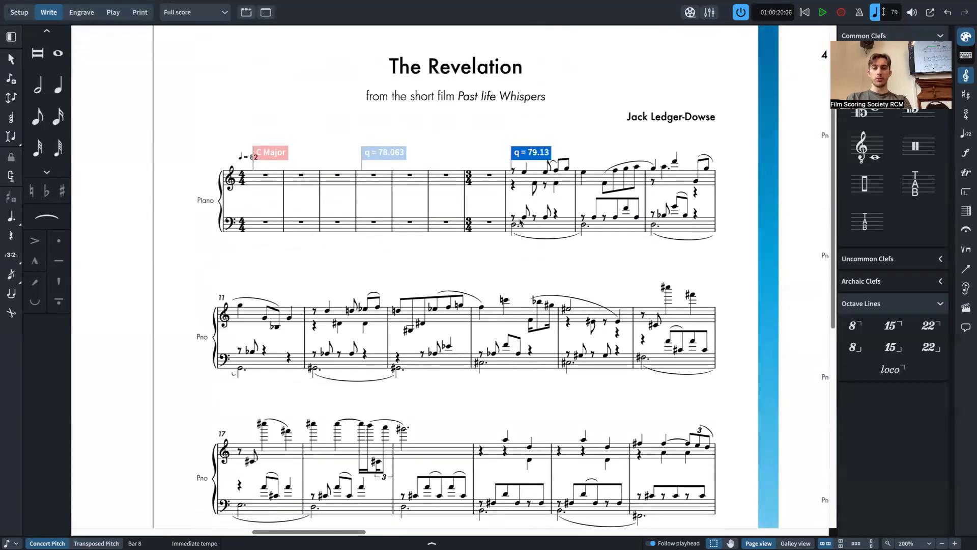
pyautogui.hscroll(-2, 529, 229)
pyautogui.scroll(-4, 514, 240)
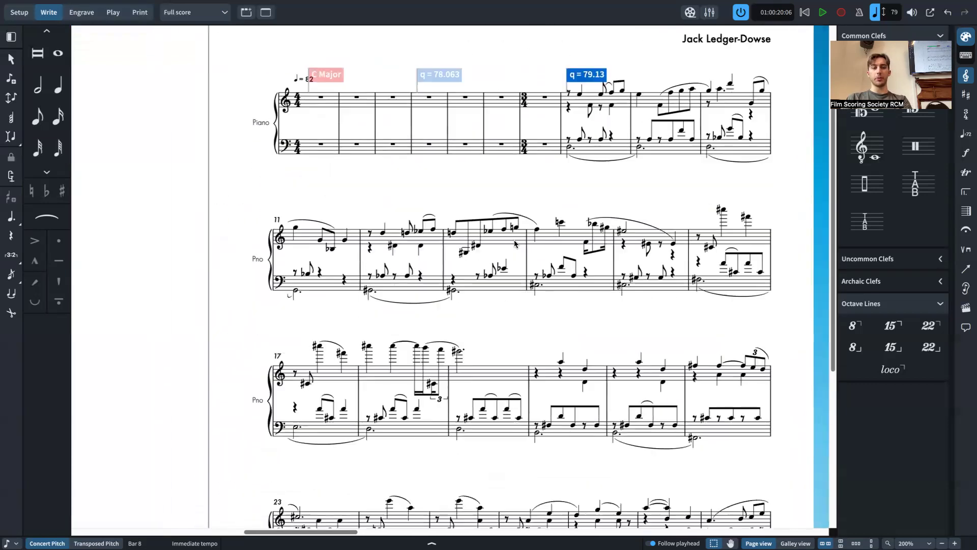
pyautogui.scroll(5, 524, 281)
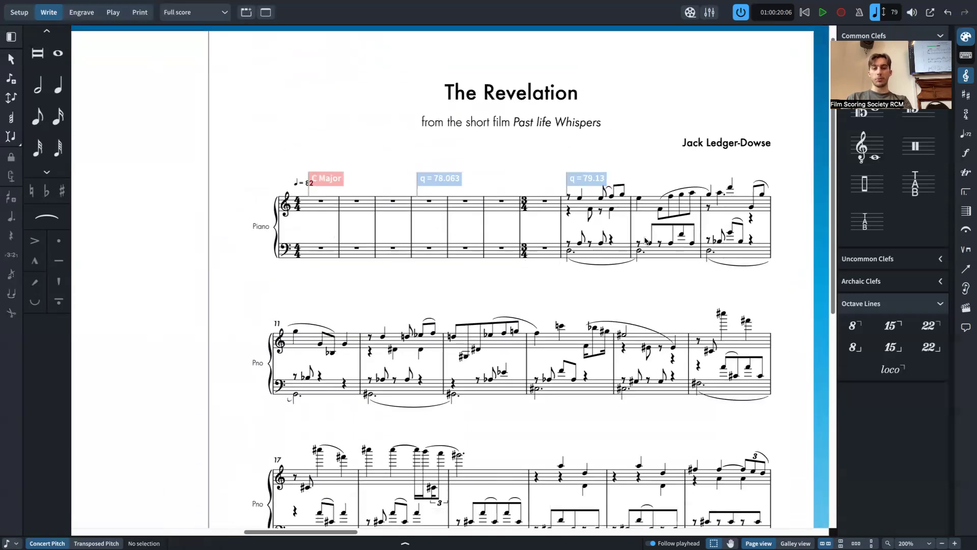
pyautogui.scroll(-2, 284, 319)
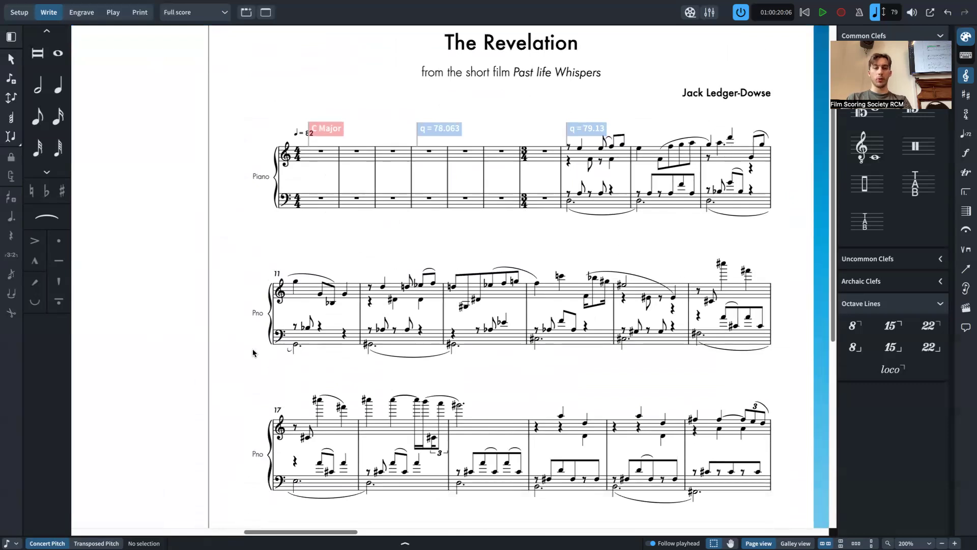
pyautogui.scroll(-10, 257, 464)
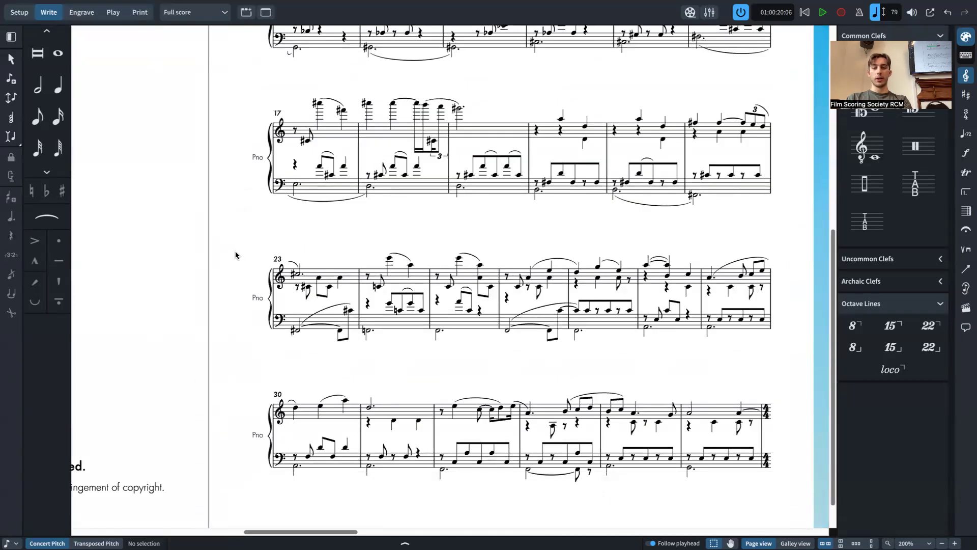
pyautogui.scroll(12, 237, 254)
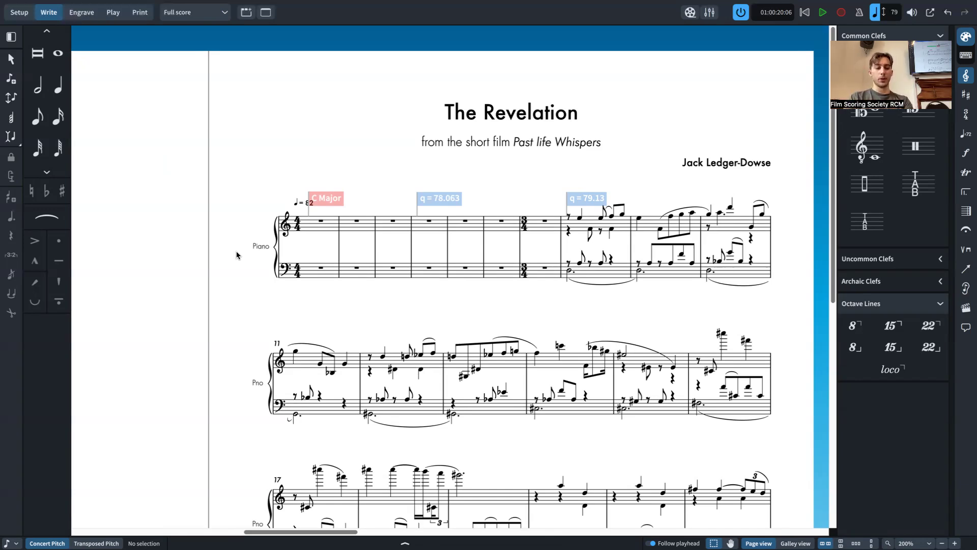
pyautogui.press('super+shift+l')
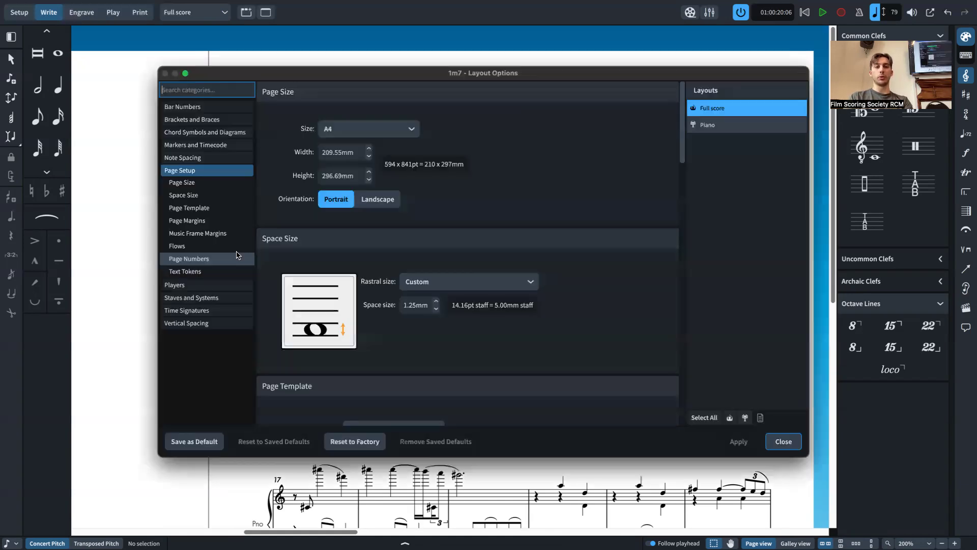
pyautogui.press('Escape')
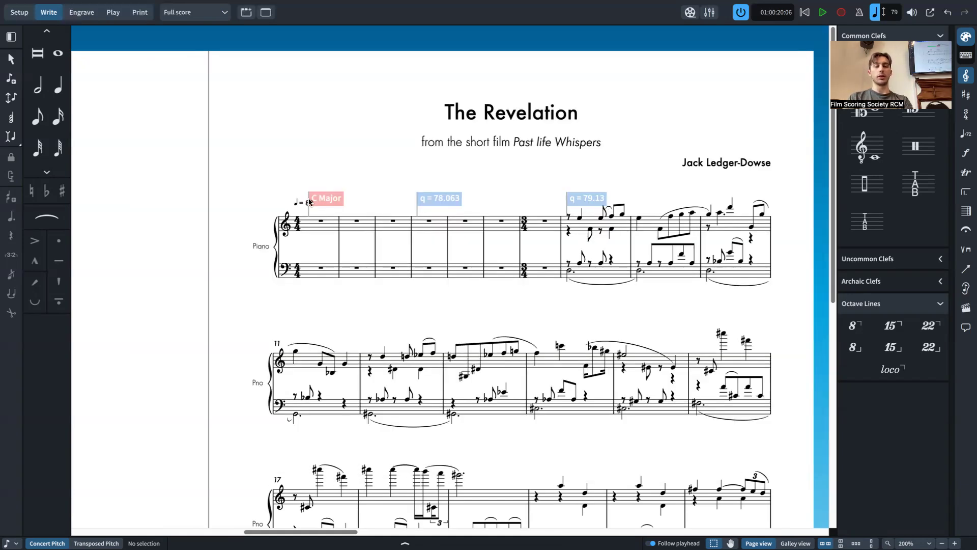
pyautogui.moveTo(304, 5)
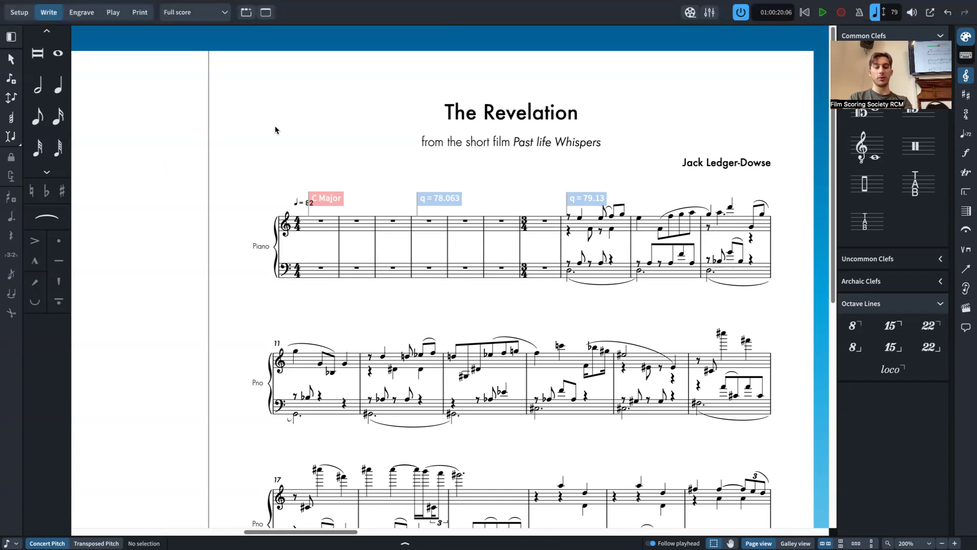
# Step: Open Layout Options for the full score, look through the Players settings, and show the Staves and Systems settings
pyautogui.press('super+shift+l')
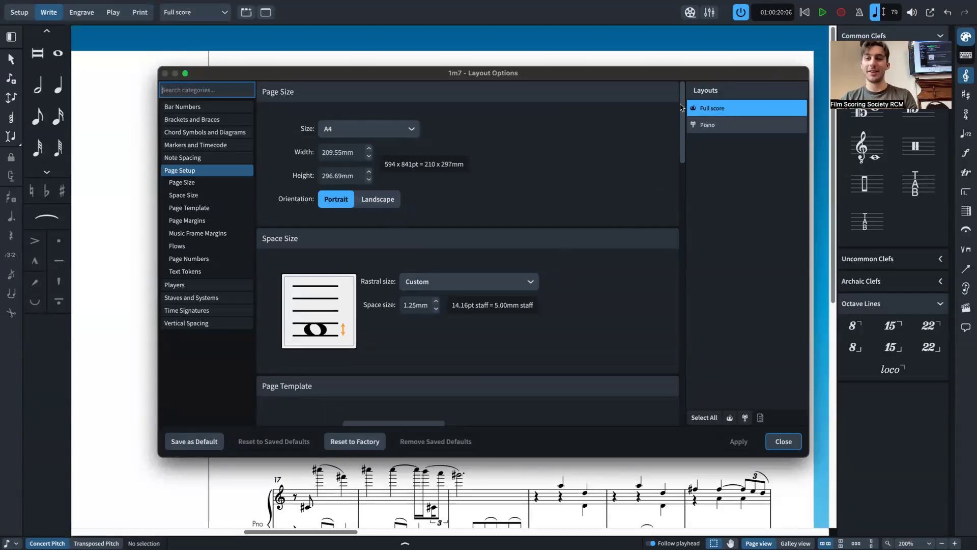
pyautogui.moveTo(580, 6)
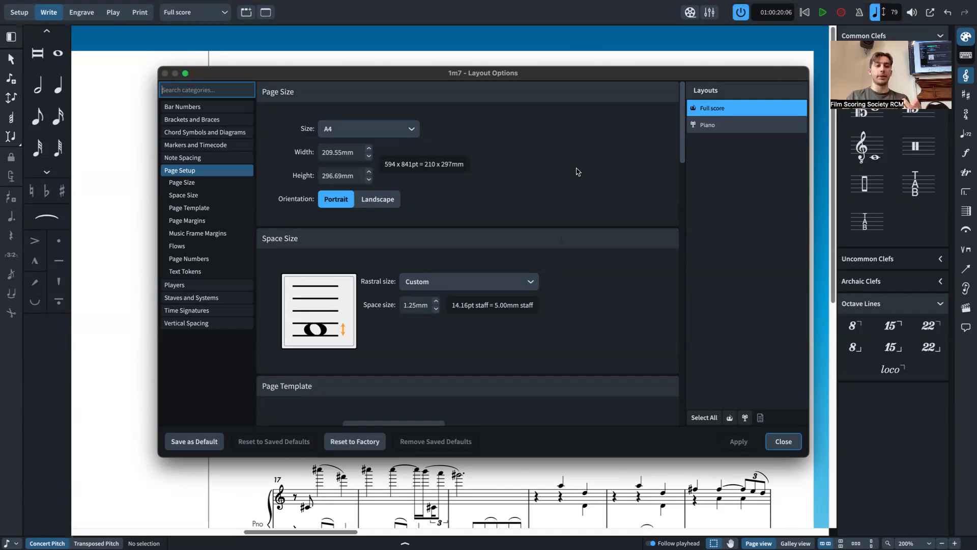
pyautogui.moveTo(472, 79); pyautogui.dragTo(773, 93)
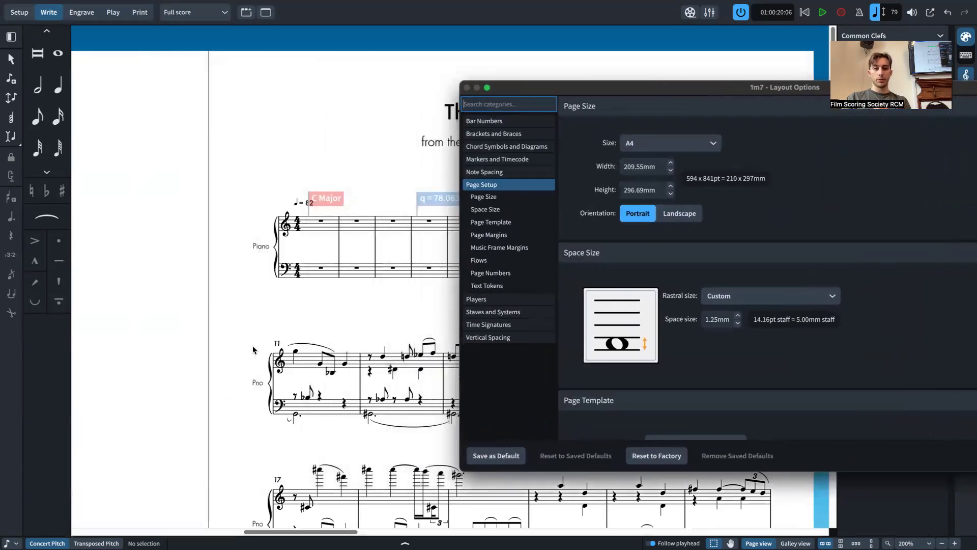
pyautogui.moveTo(533, 90); pyautogui.dragTo(193, 87)
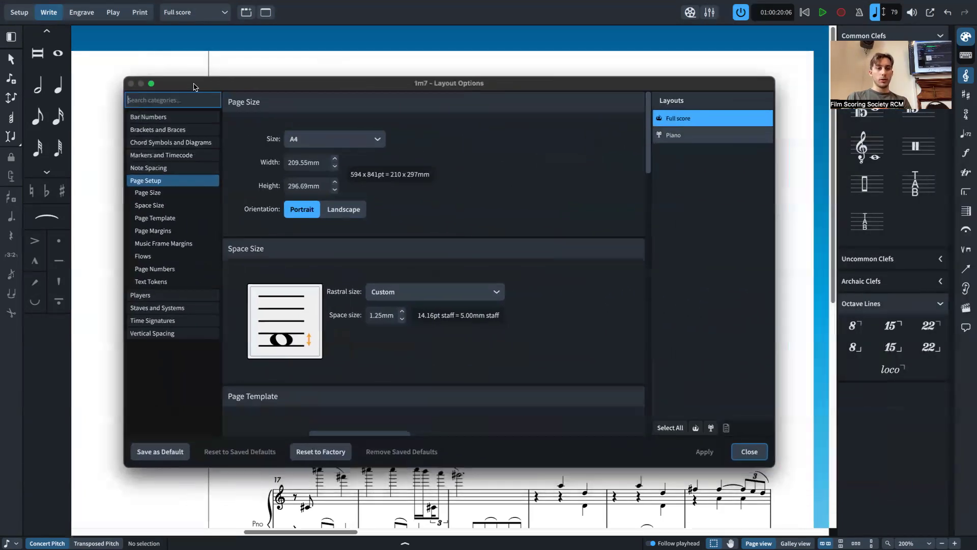
pyautogui.click(176, 298)
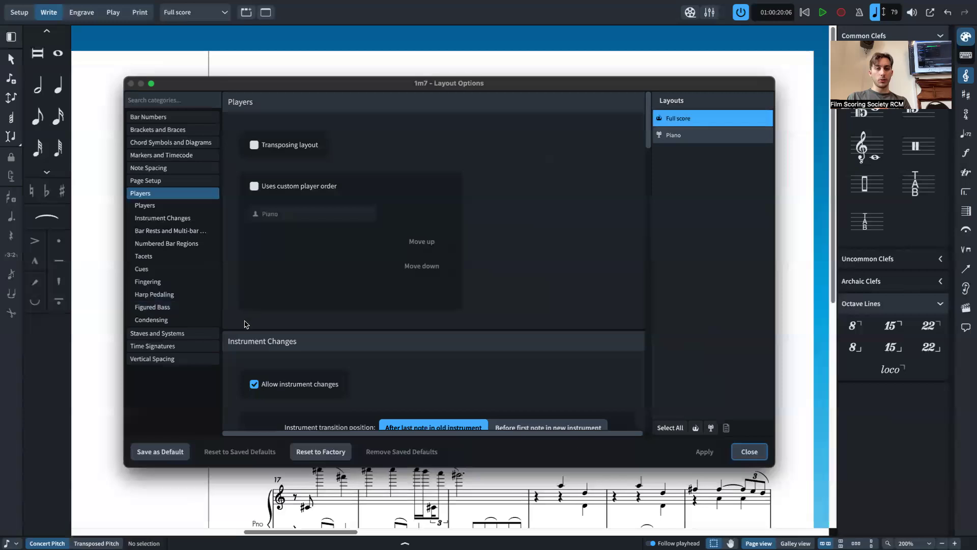
pyautogui.scroll(-10, 244, 324)
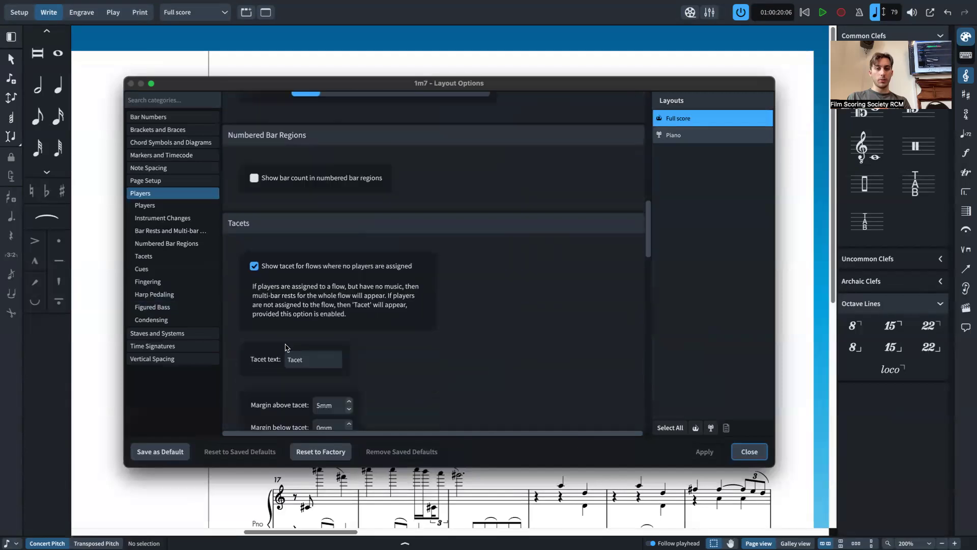
pyautogui.scroll(-3, 285, 347)
pyautogui.click(157, 333)
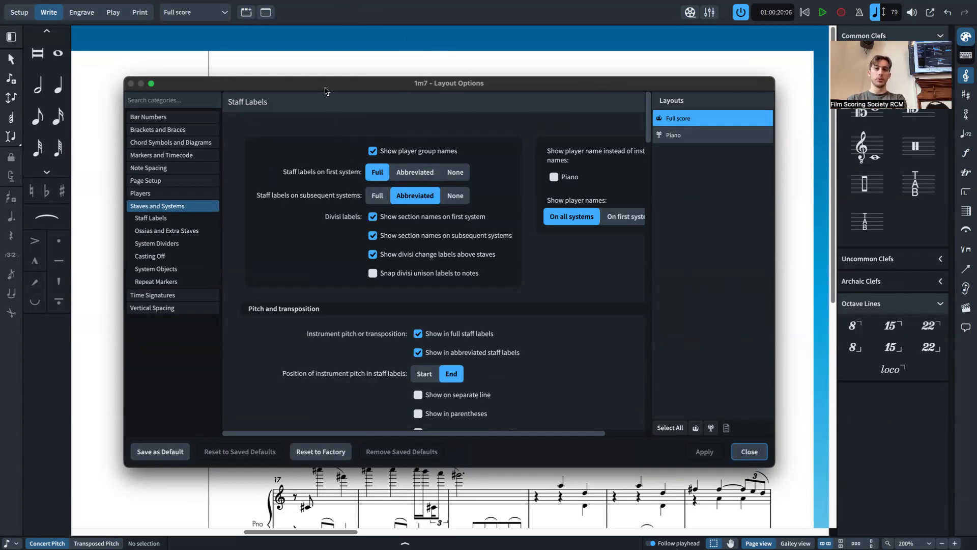
# Step: Set the full score's staff labels on subsequent systems to None, apply the change, and close Layout Options
pyautogui.moveTo(325, 91); pyautogui.dragTo(654, 110)
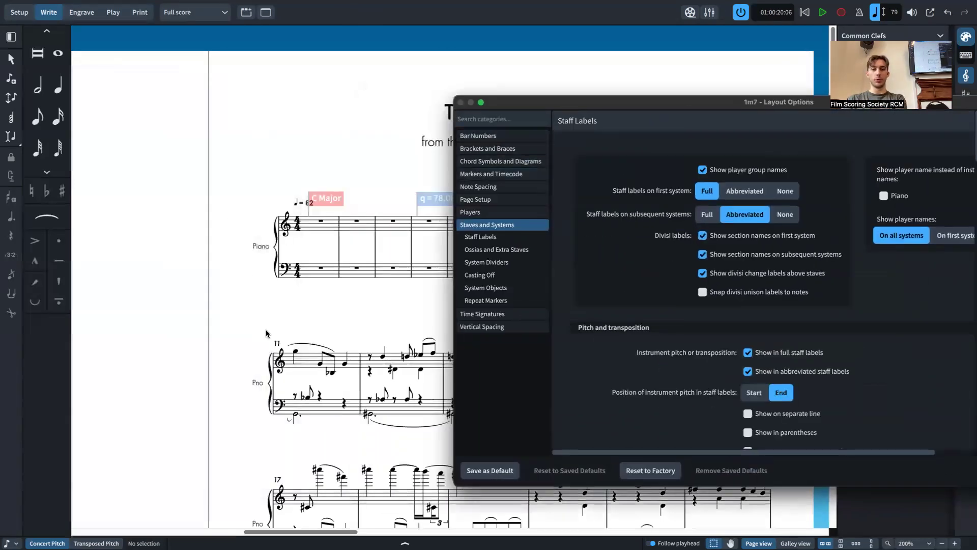
pyautogui.moveTo(593, 109); pyautogui.dragTo(382, 77)
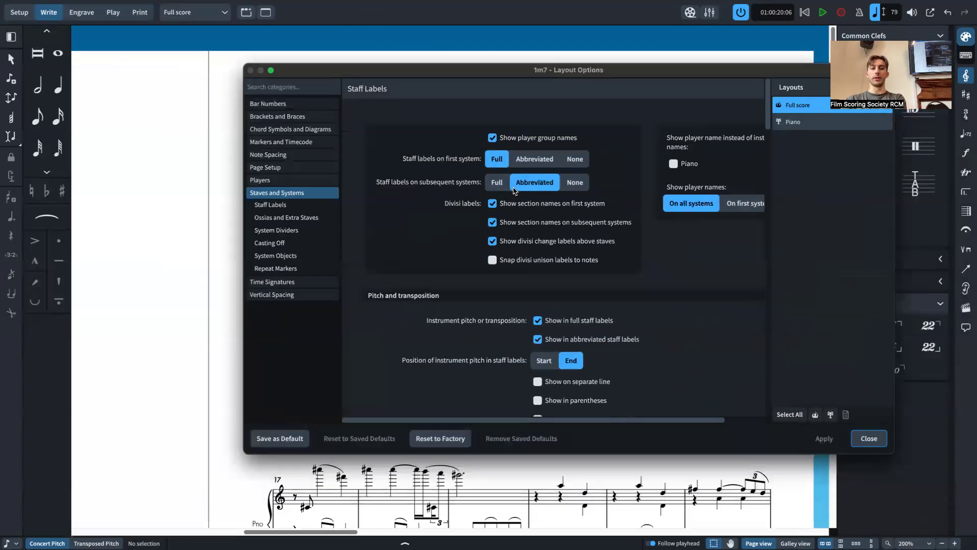
pyautogui.click(575, 182)
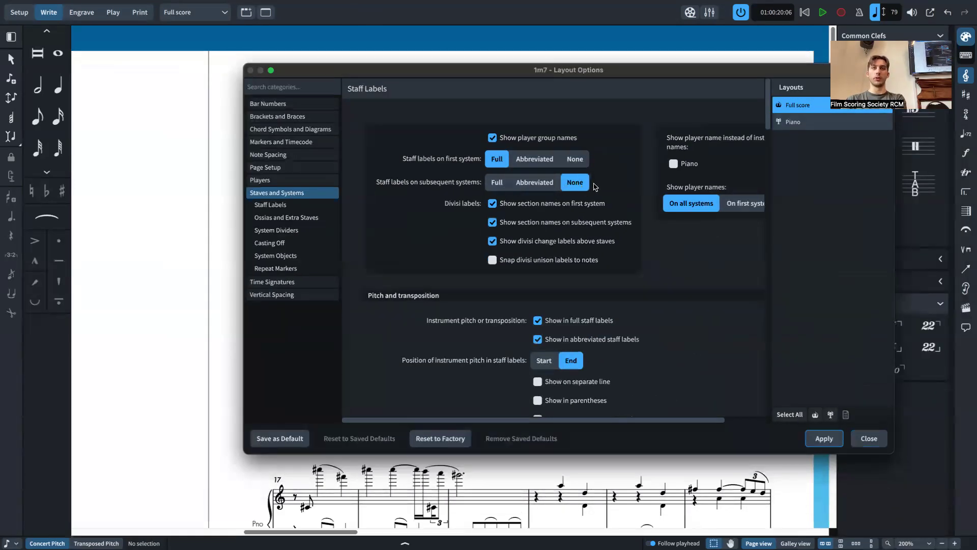
pyautogui.click(825, 440)
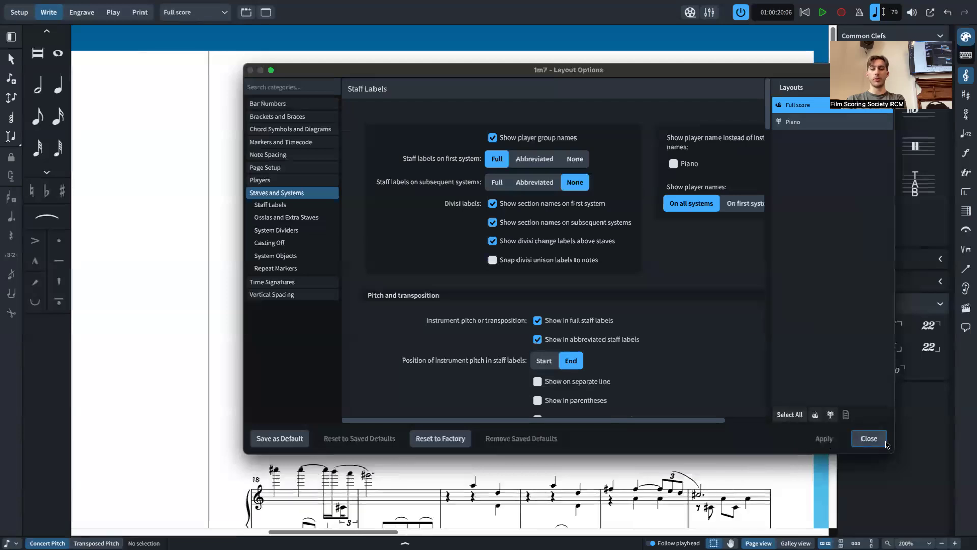
pyautogui.click(869, 439)
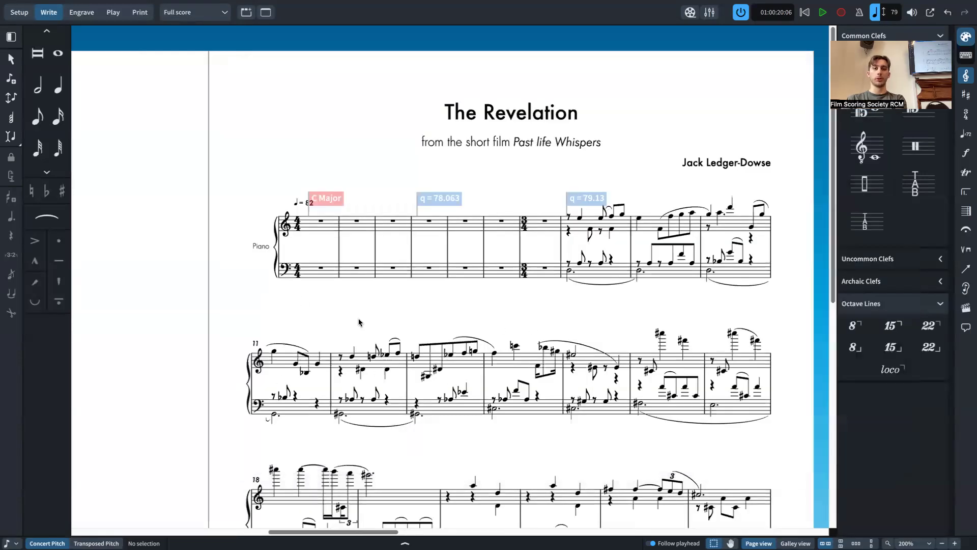
# Step: Review the remaining systems and the following page of the full score at 150% zoom
pyautogui.scroll(-5, 359, 322)
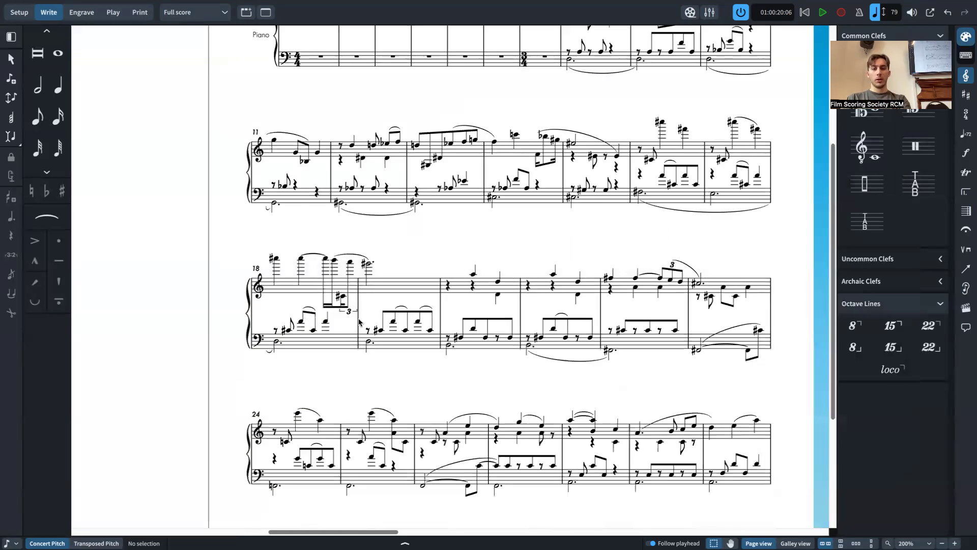
pyautogui.scroll(-3, 359, 321)
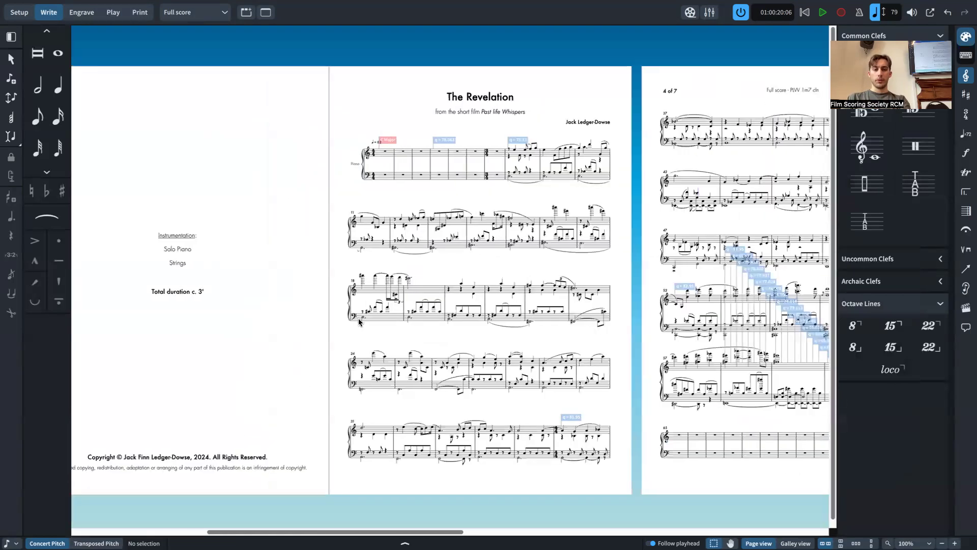
pyautogui.scroll(2, 358, 319)
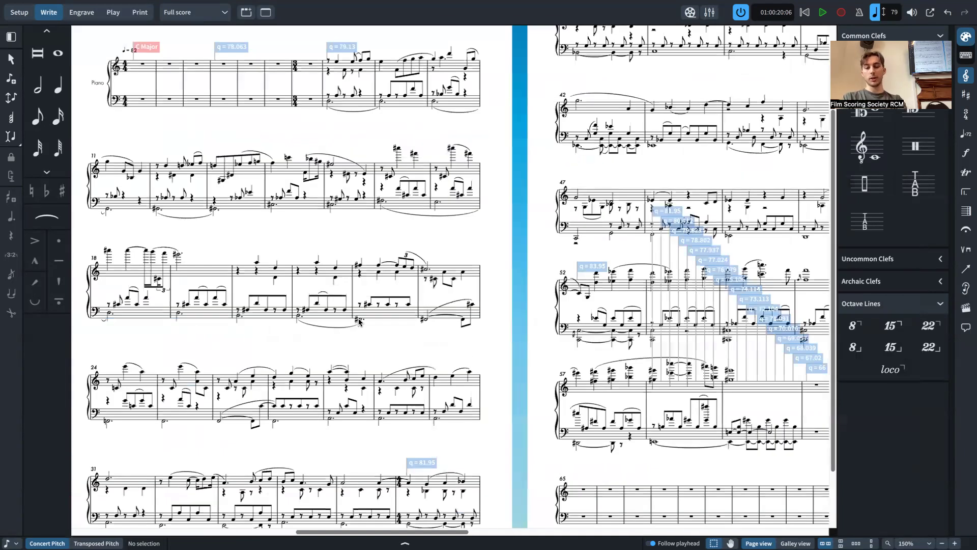
# Step: Set the full score's space size to 1.74 mm in the page setup of Layout Options, apply it, and close the dialog
pyautogui.press('super+shift+l')
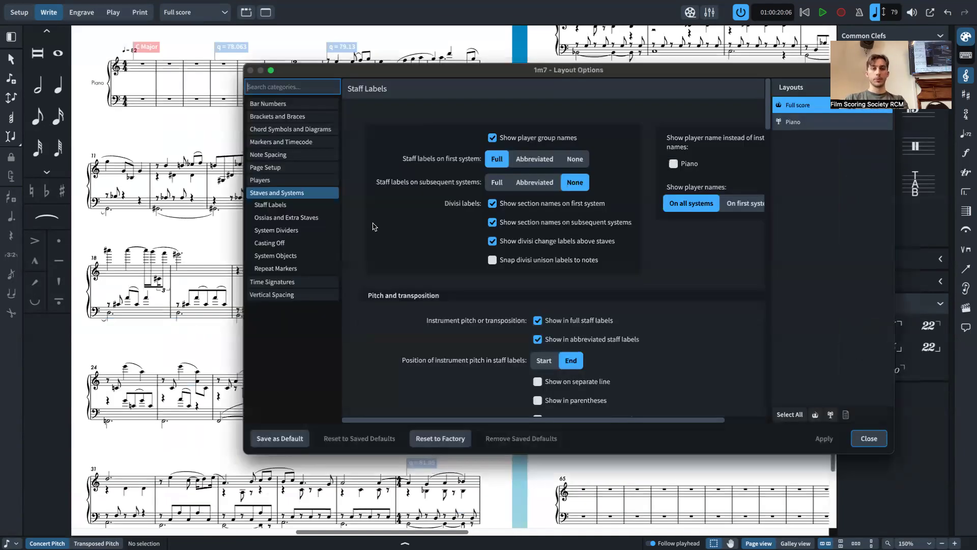
pyautogui.moveTo(342, 69); pyautogui.dragTo(231, 66)
pyautogui.click(157, 166)
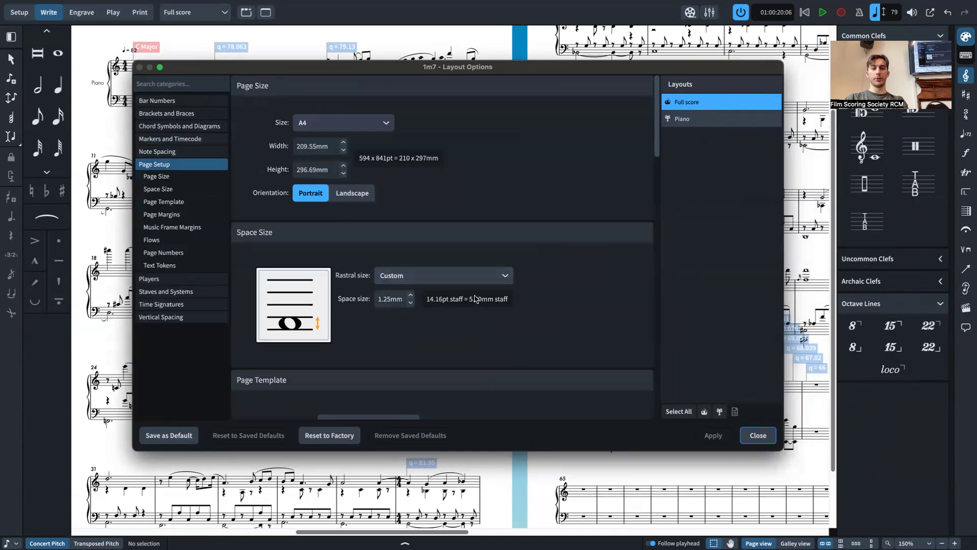
pyautogui.click(411, 299)
pyautogui.click(410, 298)
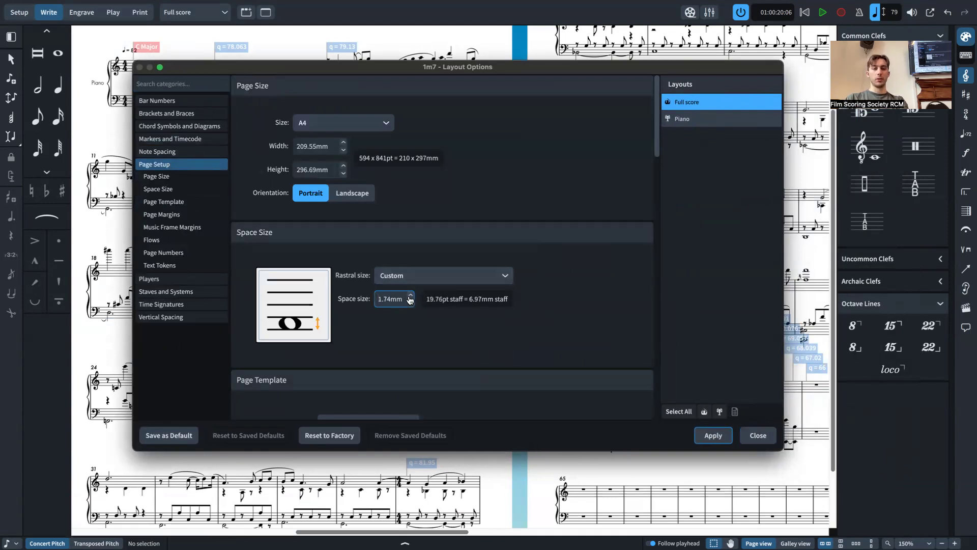
pyautogui.click(411, 304)
pyautogui.click(712, 436)
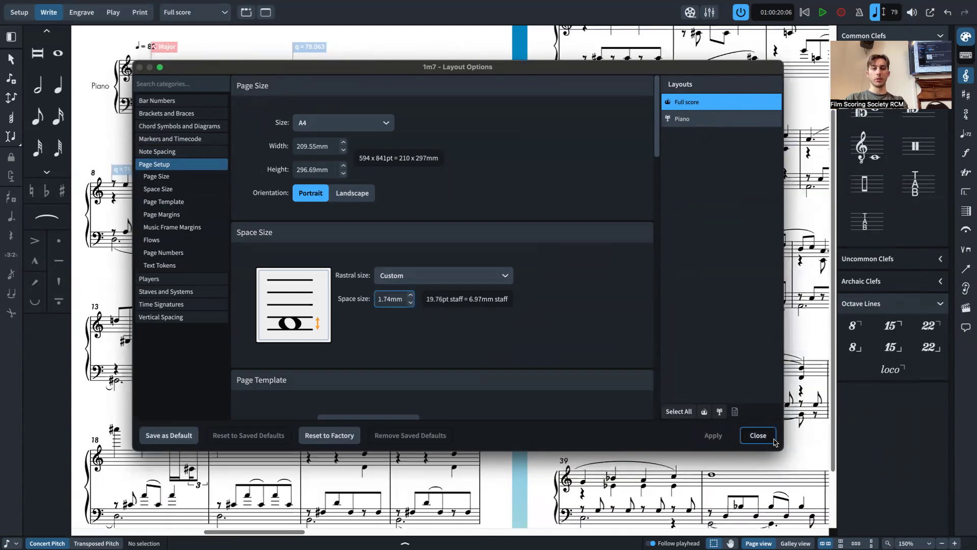
pyautogui.click(758, 435)
# Step: Examine the rescaled full score and the voices and rests around bar 8 on the first music page
pyautogui.scroll(-5, 588, 332)
pyautogui.hscroll(3, 560, 328)
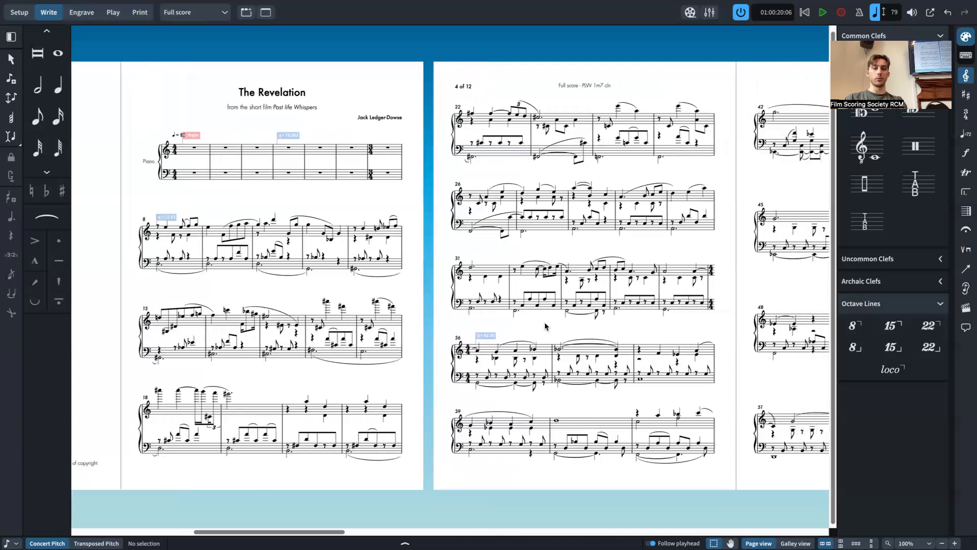
pyautogui.hscroll(-1, 545, 326)
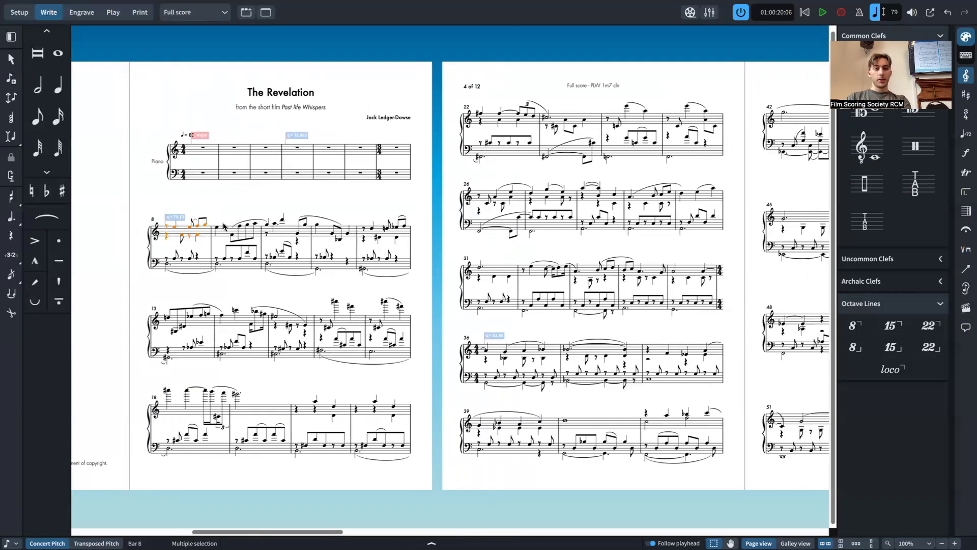
pyautogui.click(208, 236)
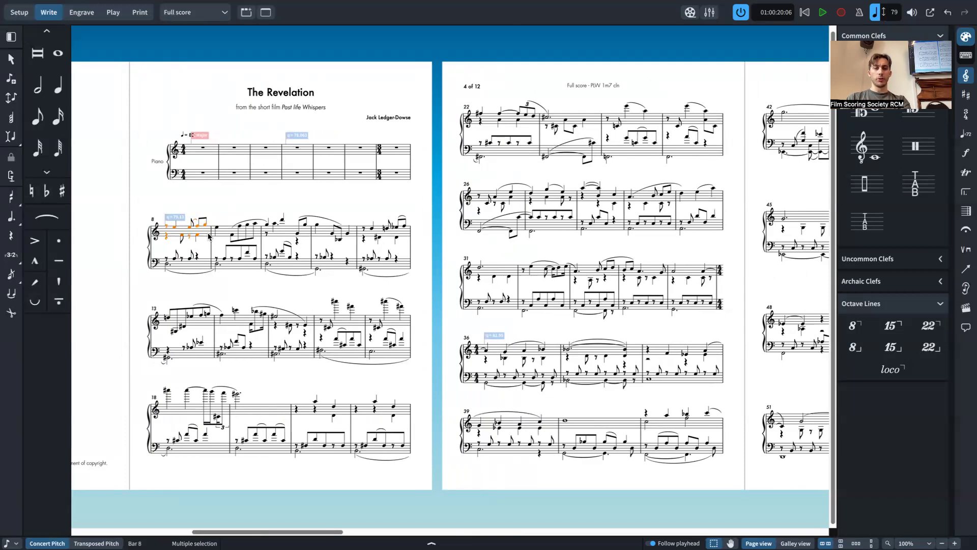
pyautogui.hotkey('ctrl', '=')
pyautogui.hotkey('ctrl', '-')
pyautogui.hotkey('ctrl', '=')
pyautogui.hotkey('ctrl', '=')
pyautogui.hotkey('ctrl', '-')
pyautogui.scroll(-1, 258, 249)
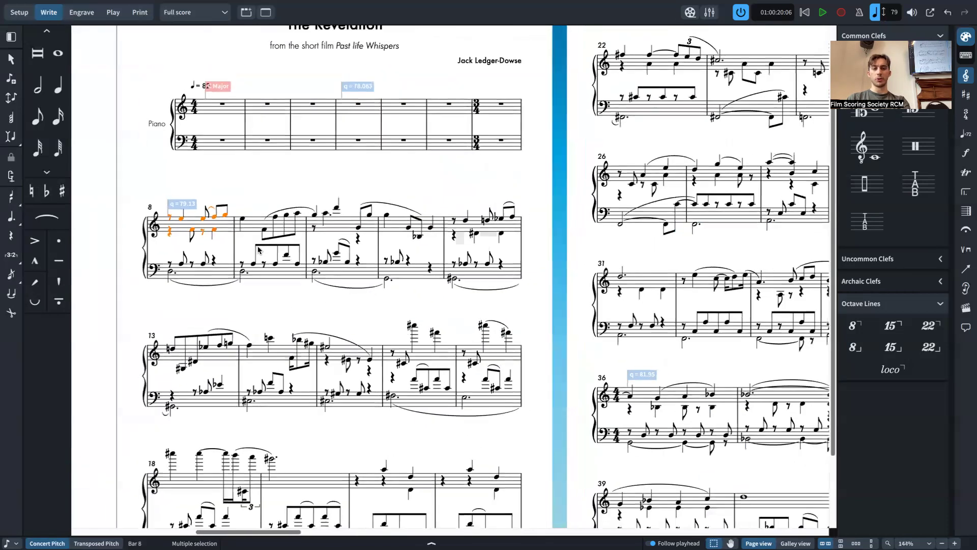
pyautogui.scroll(-4, 258, 249)
pyautogui.scroll(3, 258, 254)
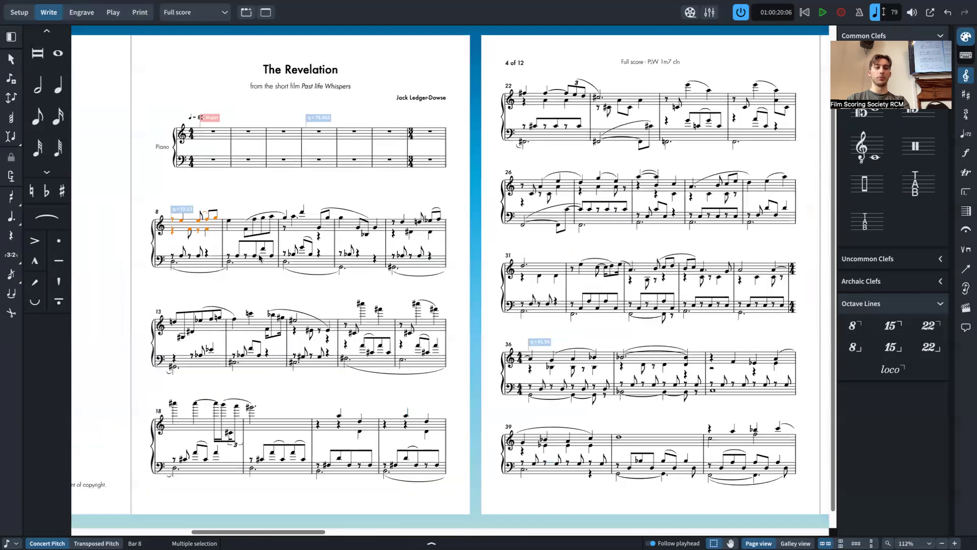
pyautogui.scroll(-4, 259, 255)
pyautogui.scroll(6, 259, 254)
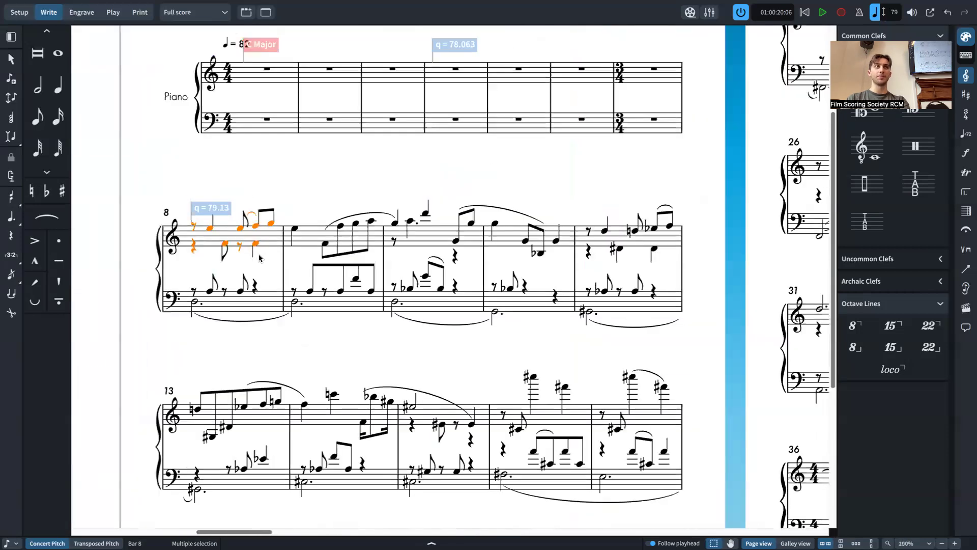
pyautogui.hscroll(-2, 259, 255)
pyautogui.scroll(-1, 259, 255)
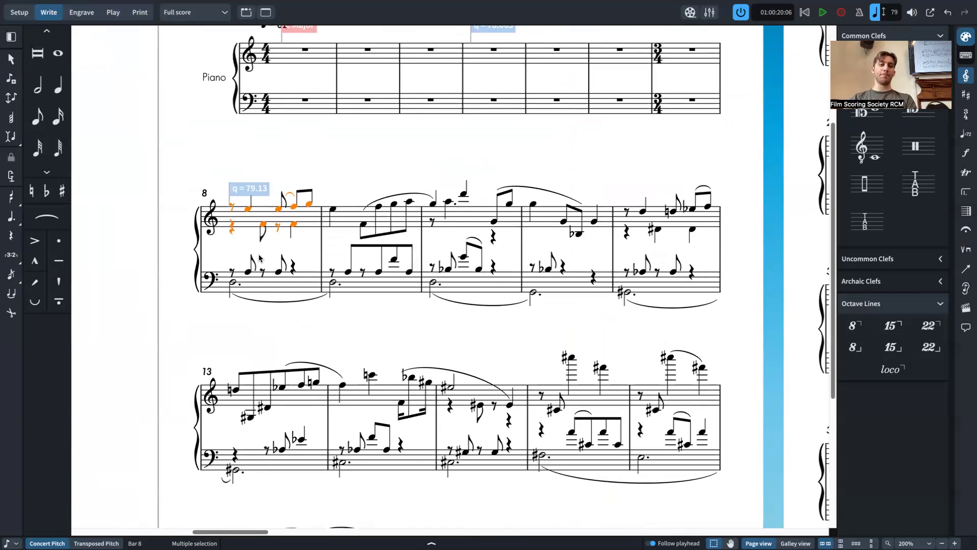
pyautogui.click(350, 162)
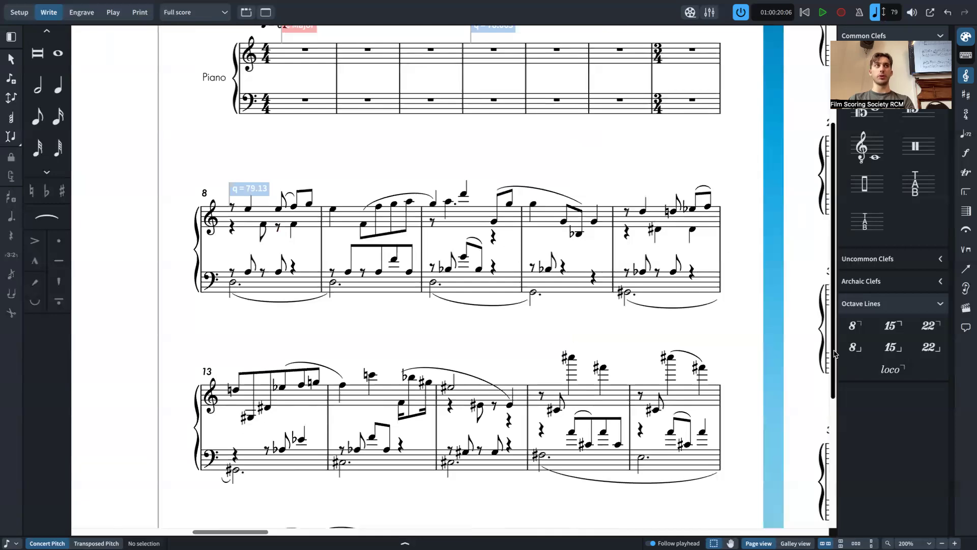
# Step: Shorten the low D3 at the start of bar 8 in the bass staff to an eighth note
pyautogui.click(232, 283)
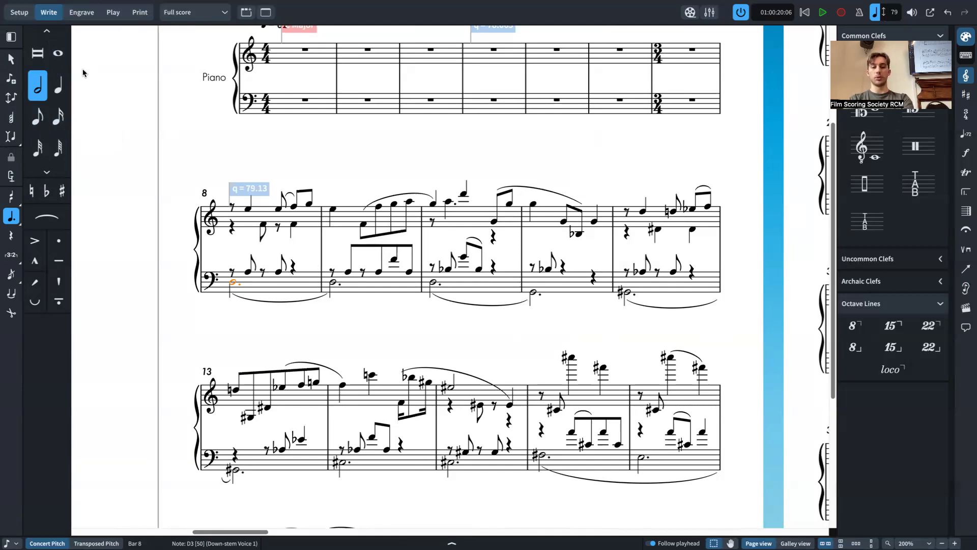
pyautogui.press('3')
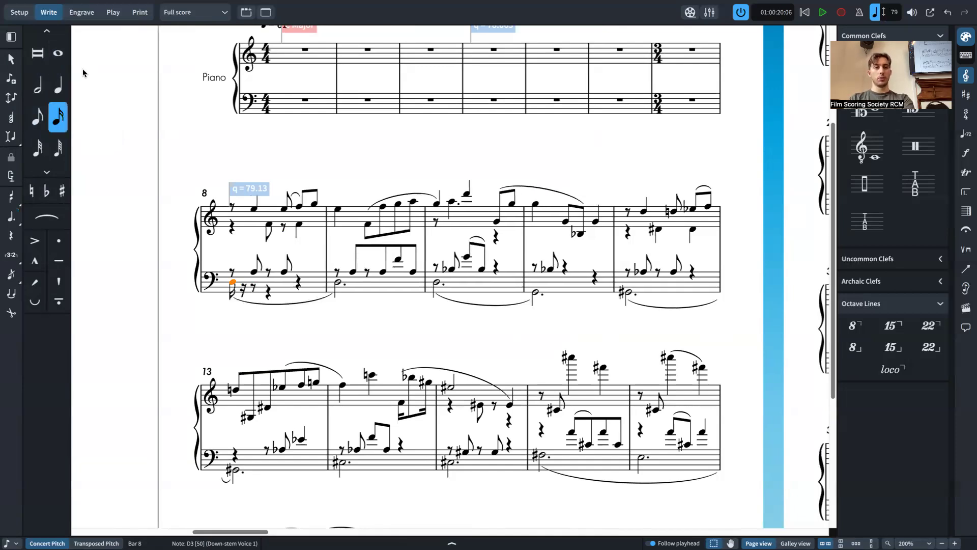
pyautogui.press('5')
pyautogui.press('6')
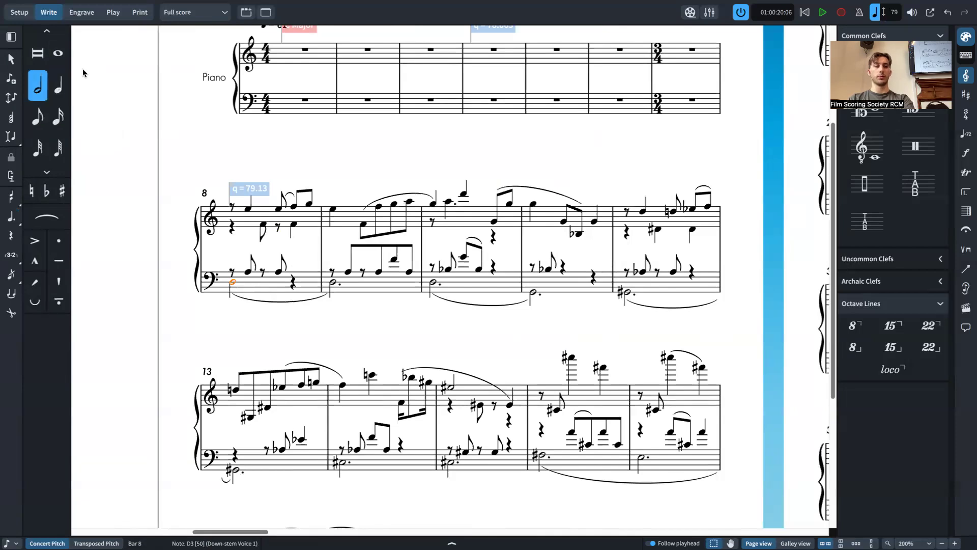
pyautogui.press('5')
pyautogui.press('4')
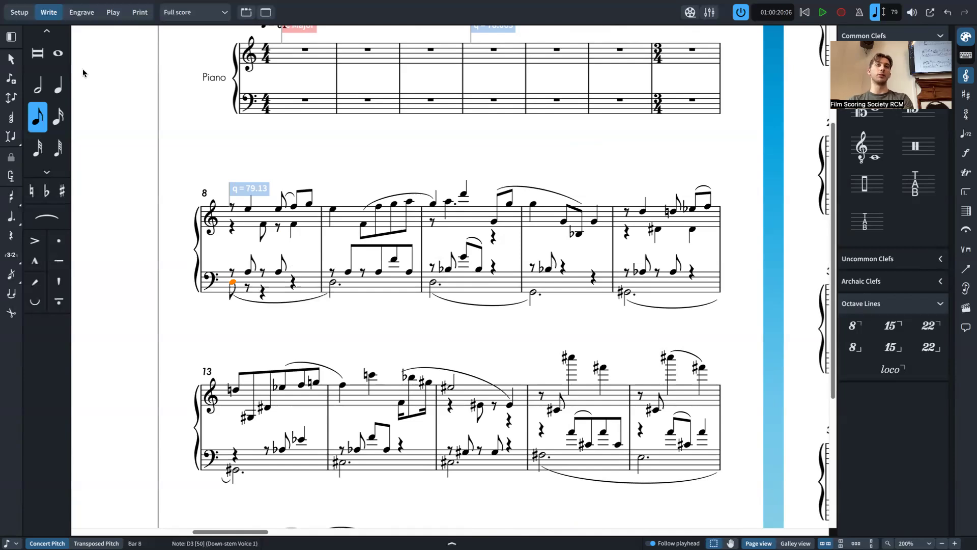
pyautogui.click(268, 230)
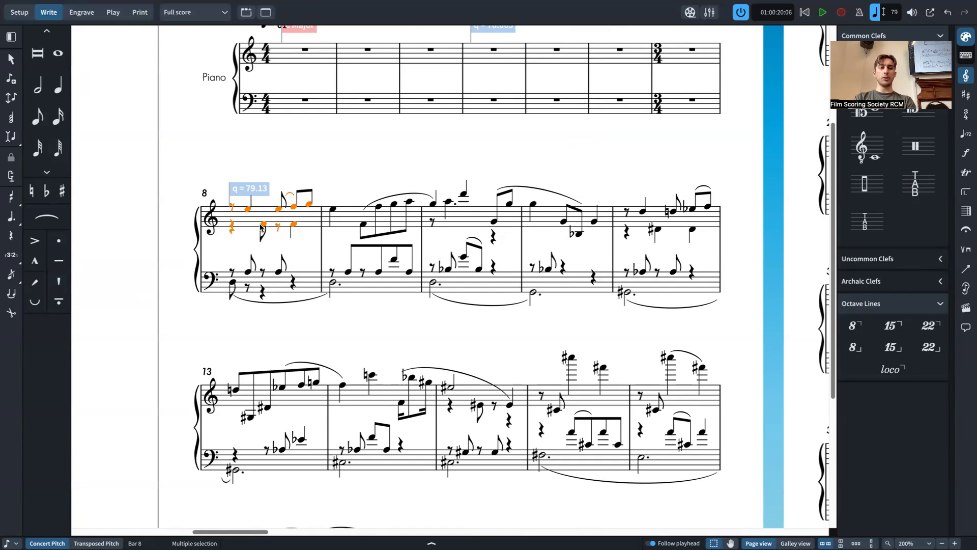
pyautogui.click(262, 226)
pyautogui.scroll(5, 264, 228)
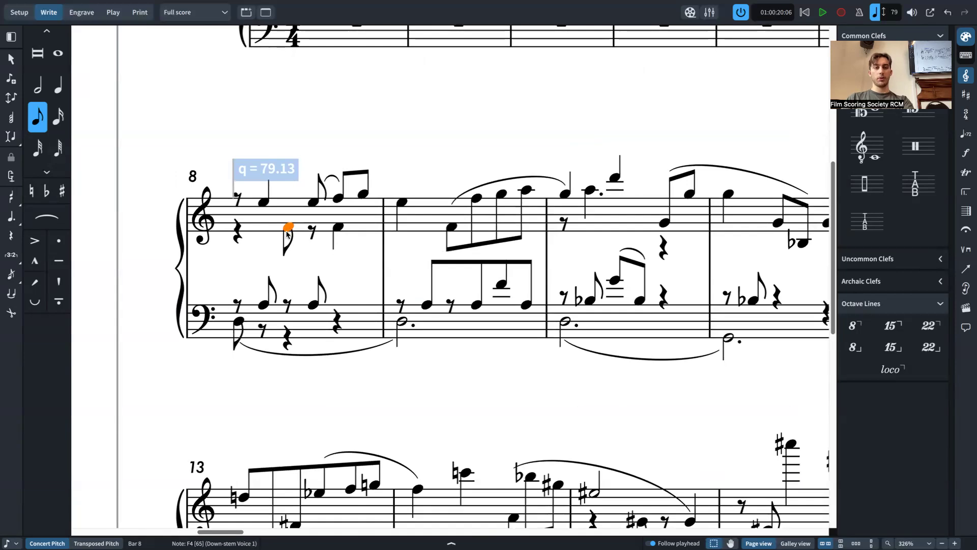
pyautogui.press('Escape')
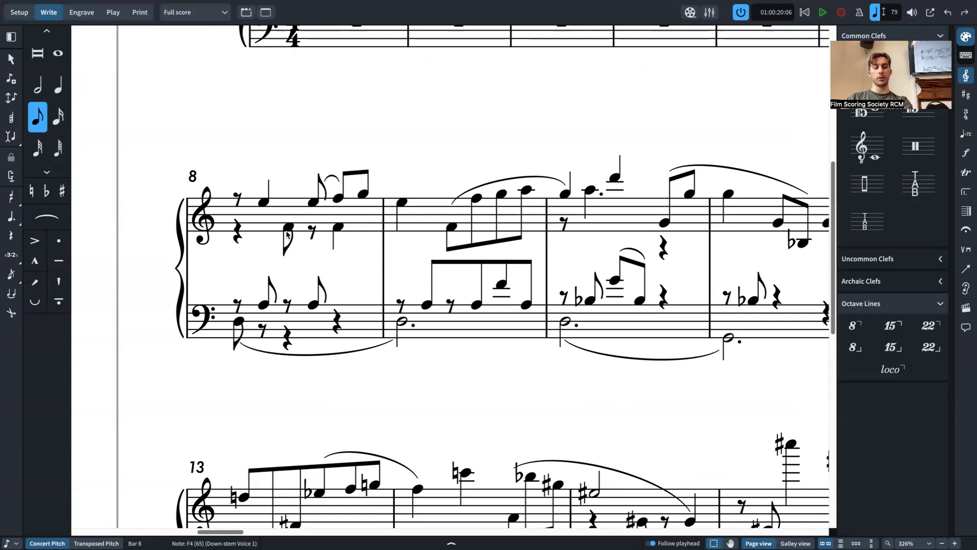
pyautogui.hotkey('shift', 'n')
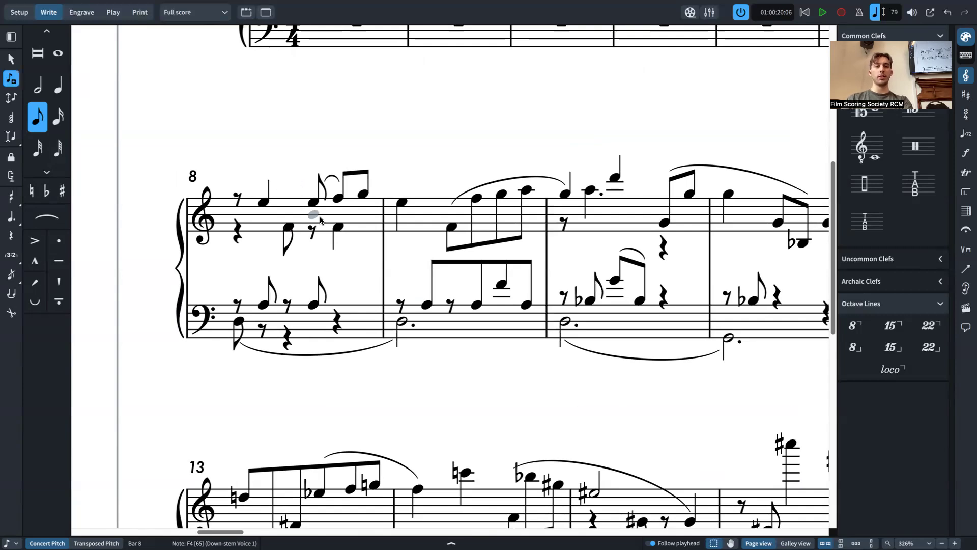
pyautogui.scroll(2, 320, 220)
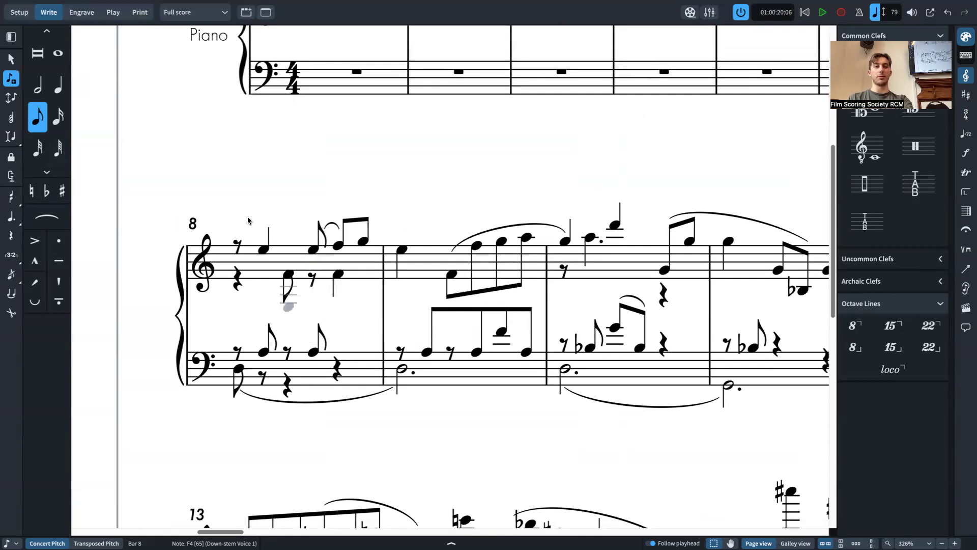
pyautogui.press('Escape')
pyautogui.press('Escape')
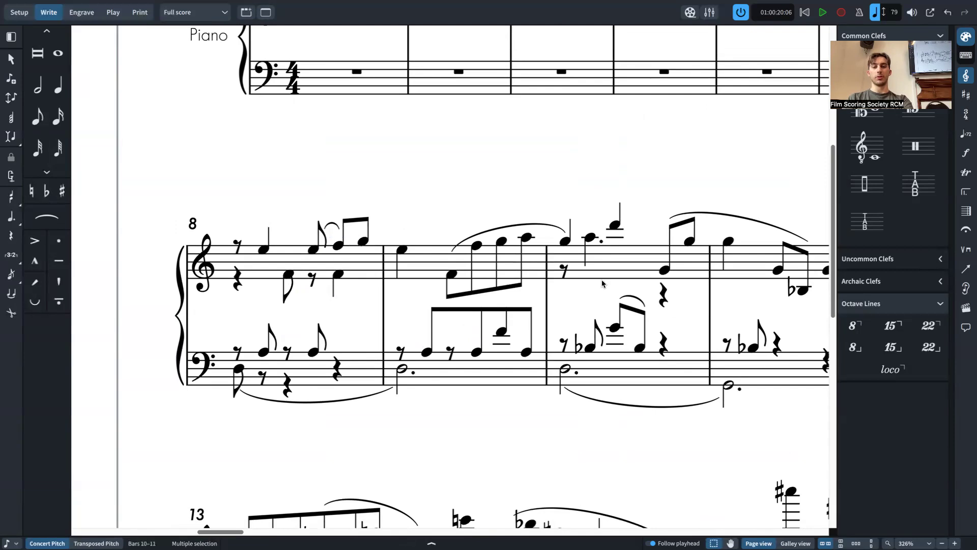
# Step: Enter a quarter-note F4 on beat two of bar 8 in the bass staff's up-stem voice
pyautogui.click(311, 291)
pyautogui.hotkey('shift', 'n')
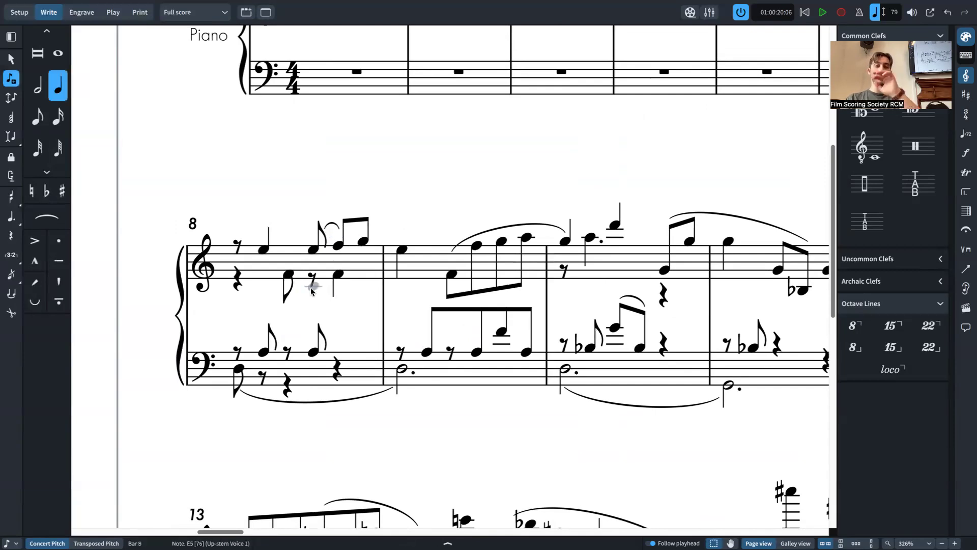
pyautogui.click(281, 335)
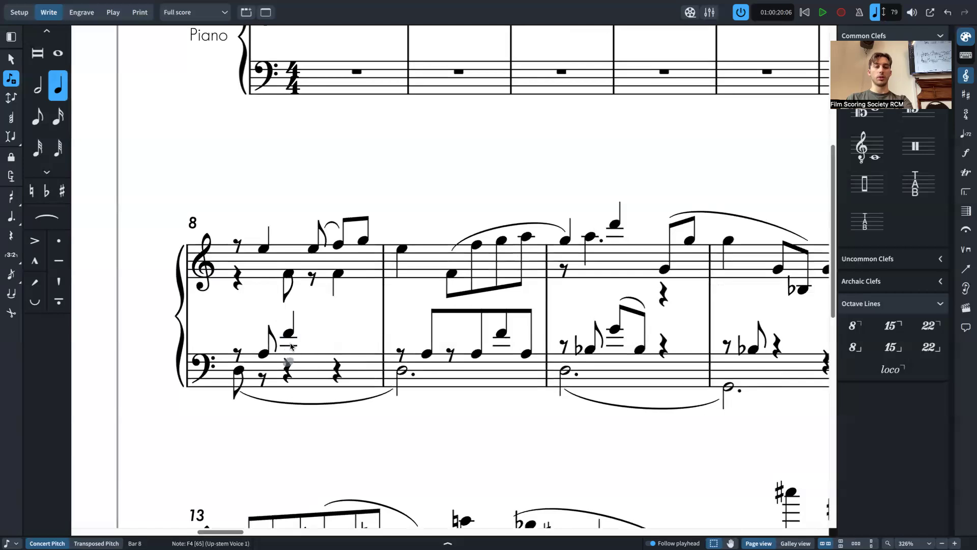
pyautogui.press('Escape')
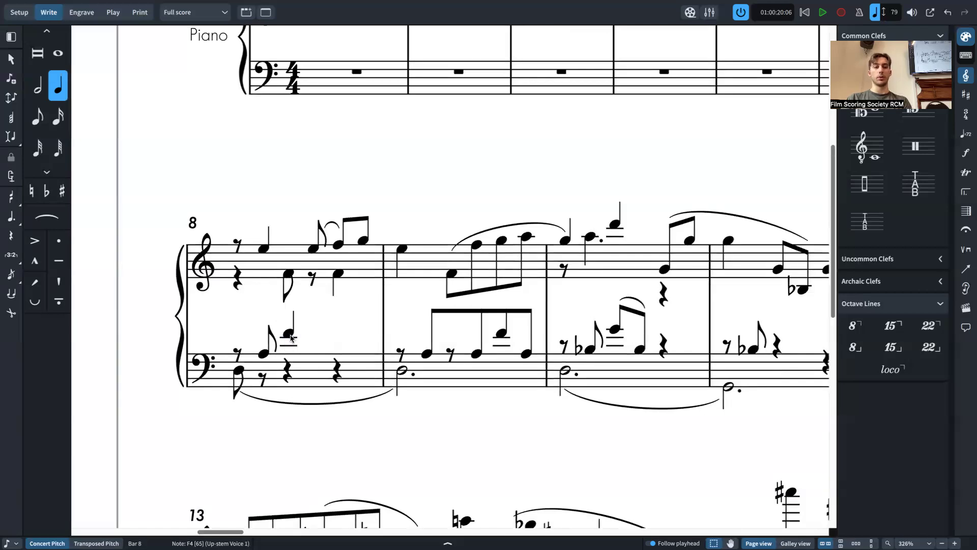
pyautogui.rightClick(288, 336)
pyautogui.press('Escape')
pyautogui.press('Escape')
pyautogui.rightClick(291, 335)
pyautogui.press('Escape')
pyautogui.hotkey('shift', 'n')
pyautogui.scroll(-1, 288, 340)
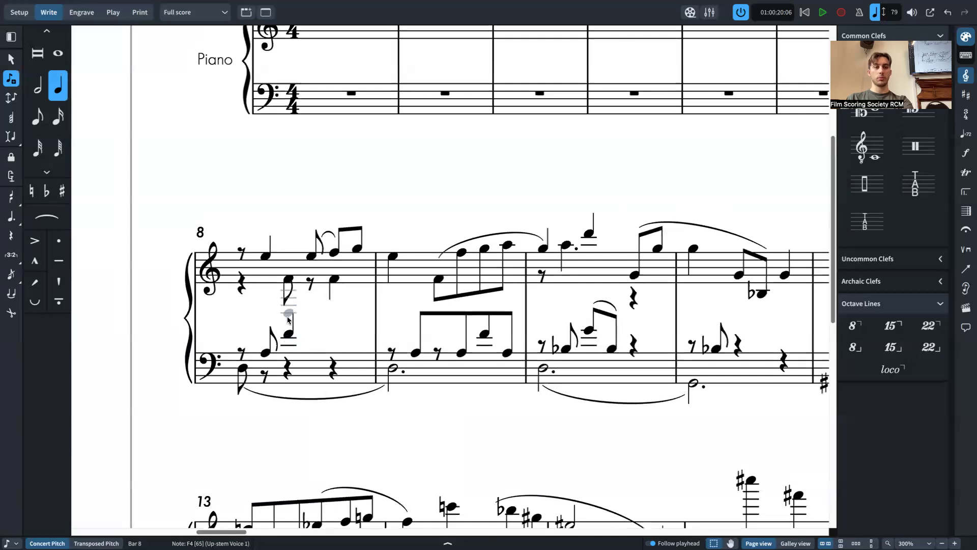
pyautogui.press('Escape')
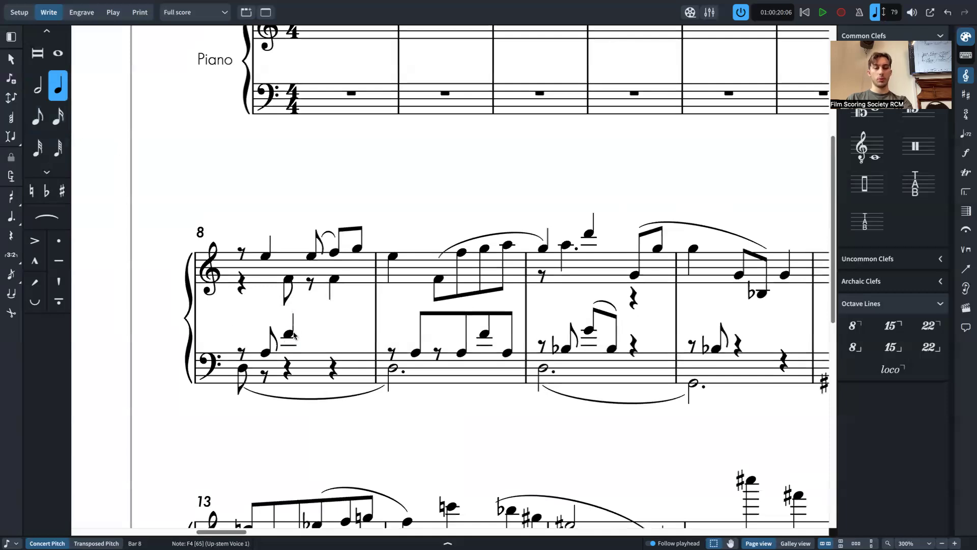
pyautogui.click(290, 285)
pyautogui.click(313, 257)
pyautogui.click(296, 221)
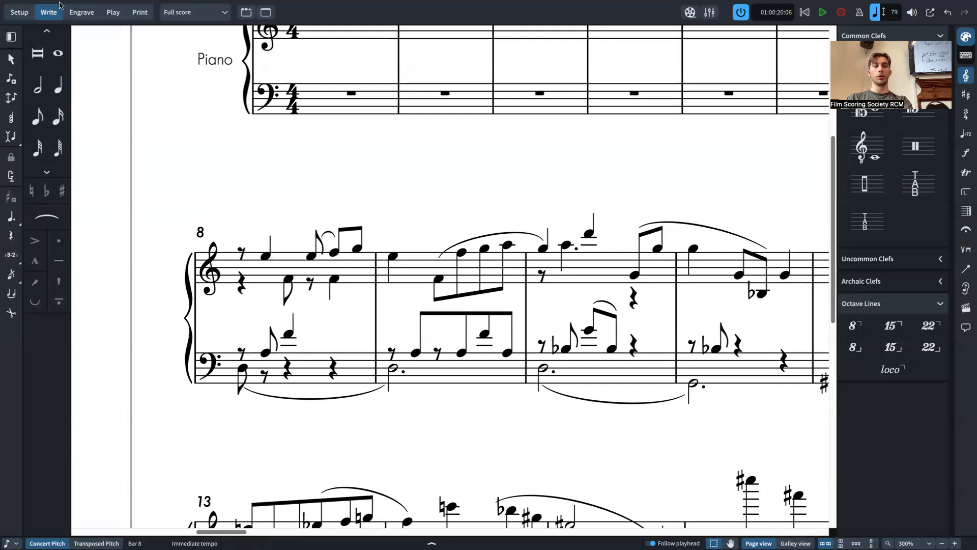
# Step: Switch away to the Finder window and return to the 1m7 score in Dorico
pyautogui.click(30, 5)
pyautogui.click(407, 188)
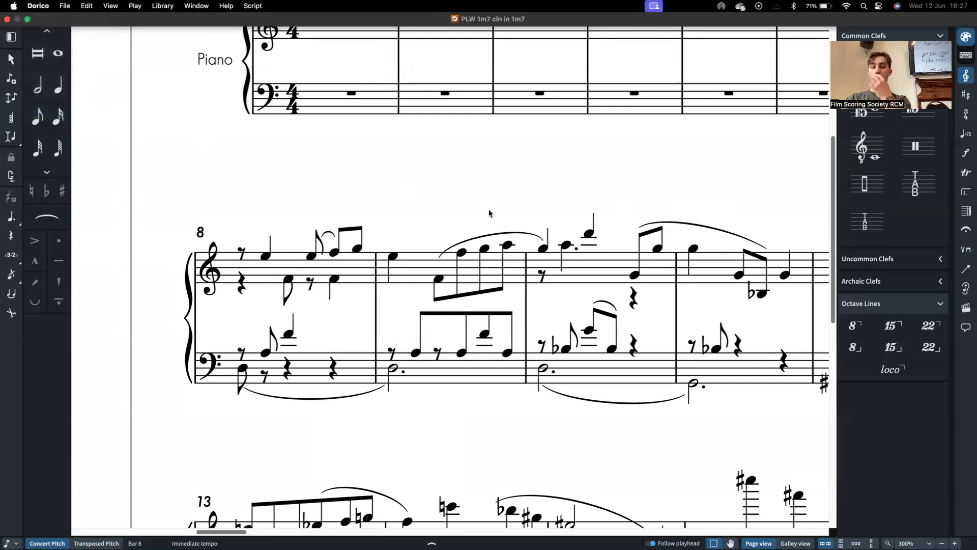
pyautogui.hotkey('ctrl', 'Left')
pyautogui.moveTo(962, 245)
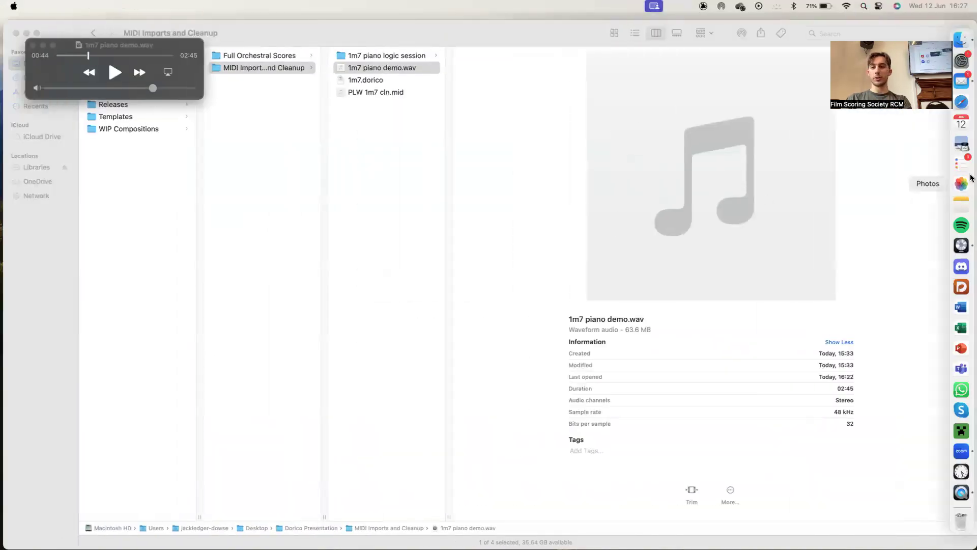
pyautogui.click(962, 289)
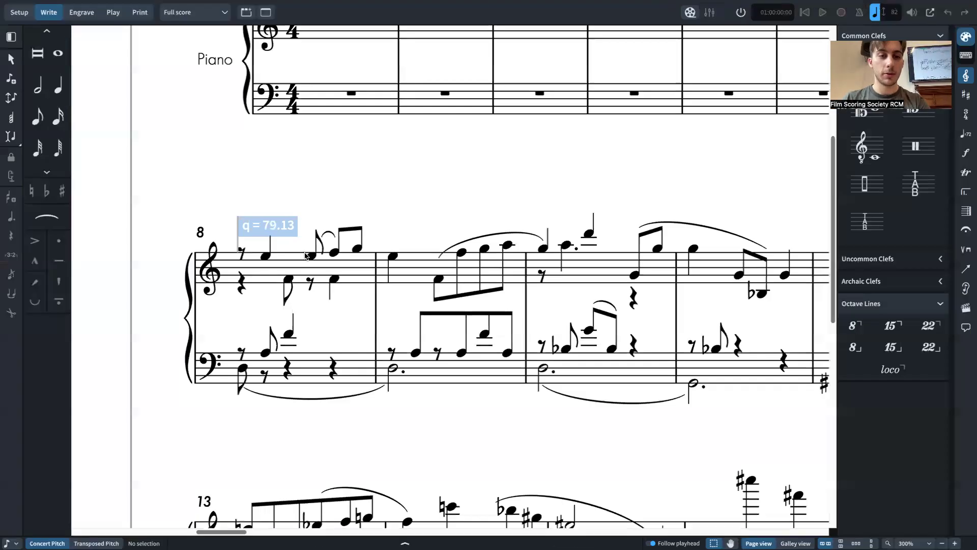
# Step: Change the bass staff's F4 in bar 8 to an eighth note and remove the eighth rest following it
pyautogui.click(309, 256)
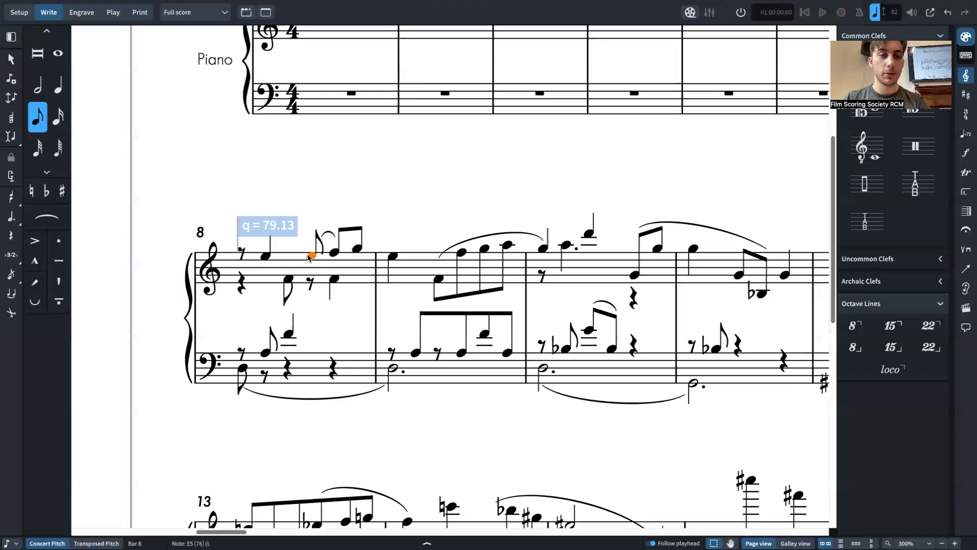
pyautogui.click(288, 289)
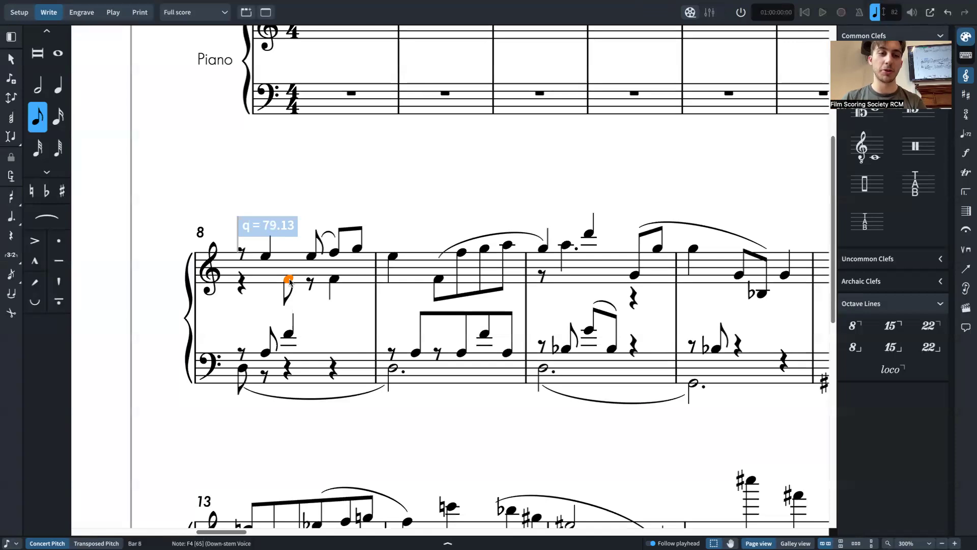
pyautogui.hotkey('ctrl', 'alt', 'Down')
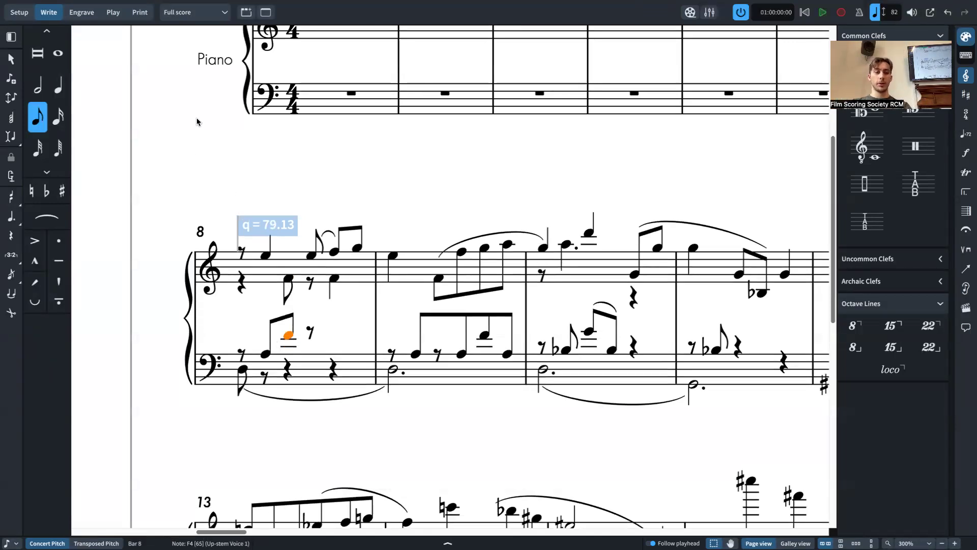
pyautogui.press('5')
pyautogui.click(288, 280)
pyautogui.click(310, 333)
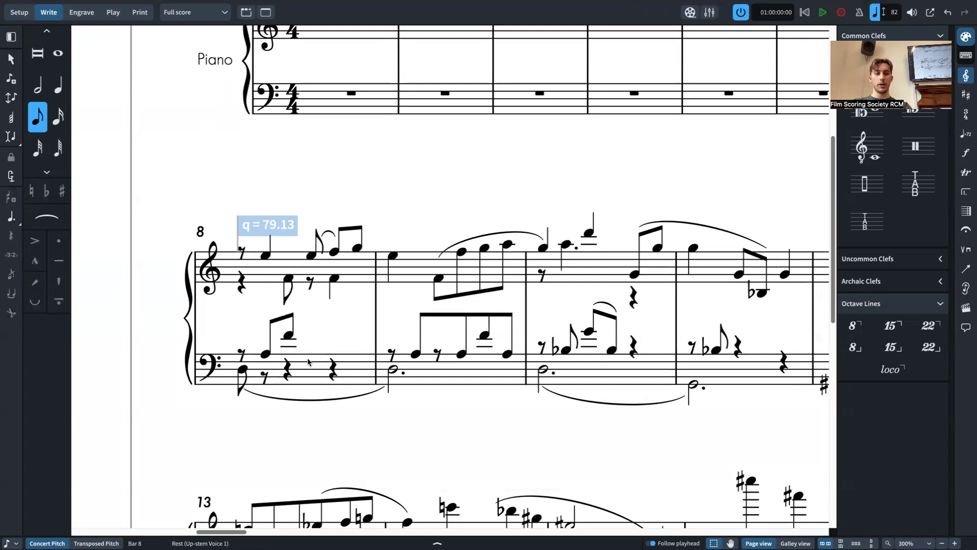
# Step: Enter an eighth-note A3 directly after the F4 in the bass staff's up-stem voice in bar 8
pyautogui.press('Return')
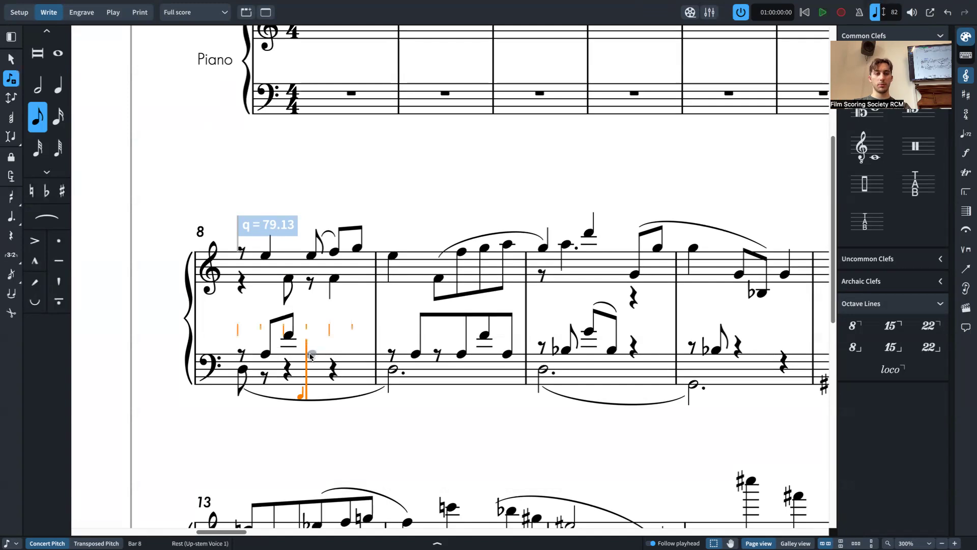
pyautogui.click(311, 355)
pyautogui.press('Escape')
pyautogui.click(332, 280)
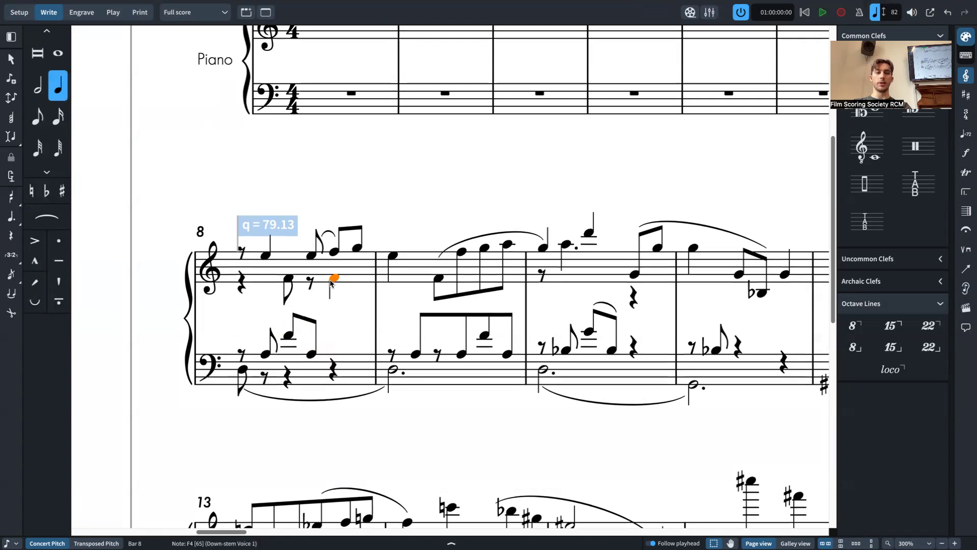
pyautogui.press('Return')
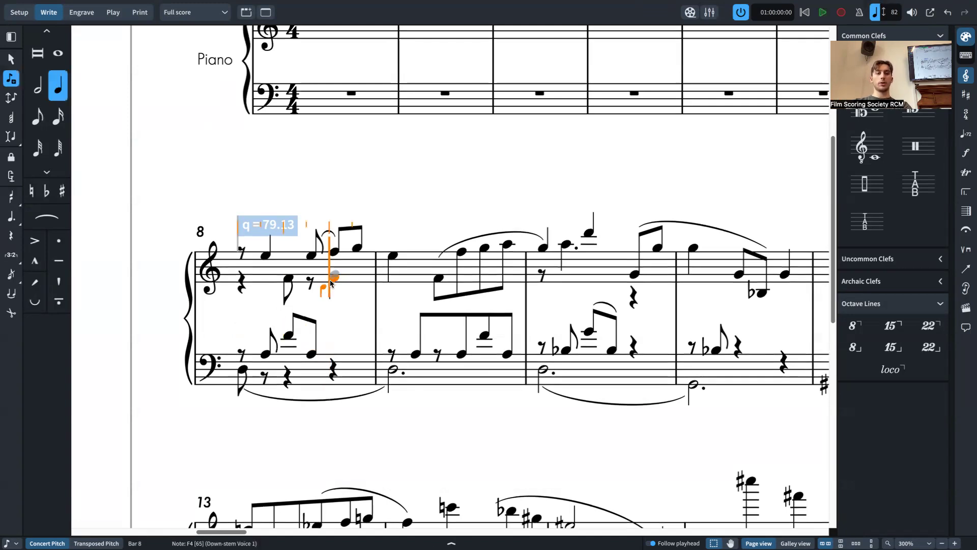
pyautogui.press('Escape')
pyautogui.press('Return')
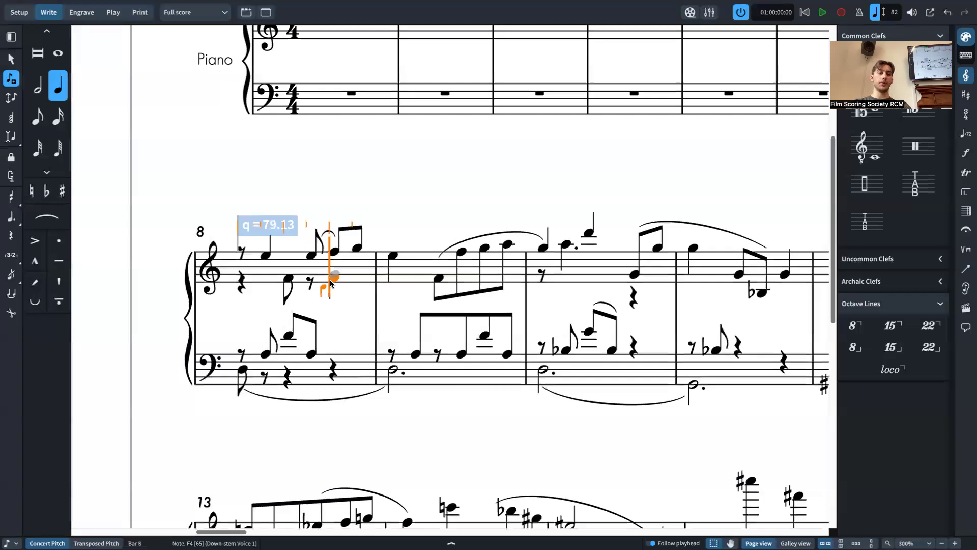
pyautogui.press('Escape')
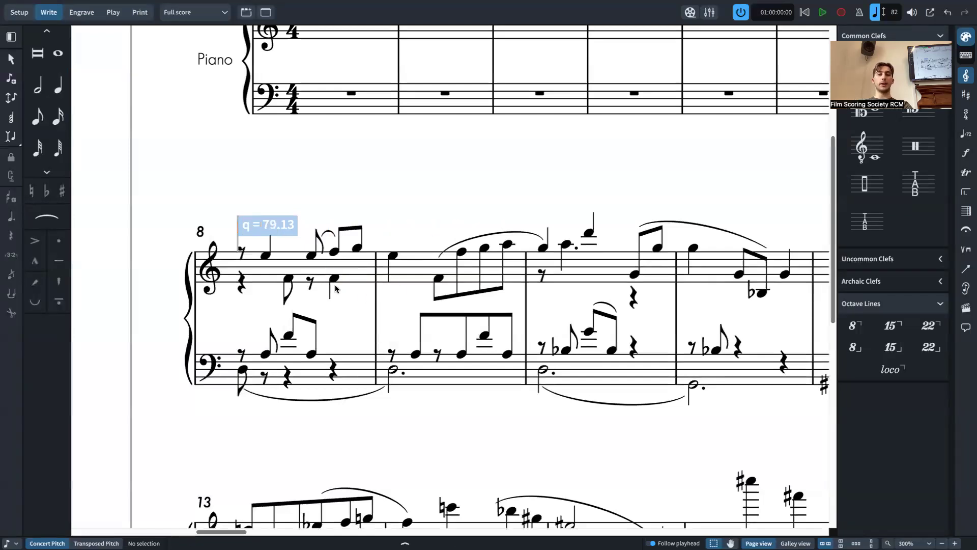
# Step: Start note input at the treble staff's down-stem F4 on beat three of bar 8 and move the caret back and forth through bars 9 and 10
pyautogui.press('Return')
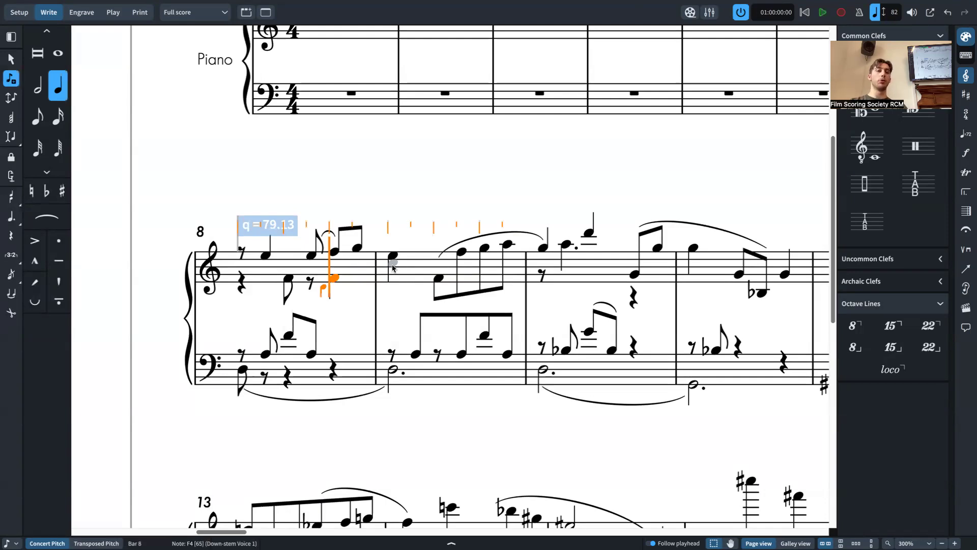
pyautogui.press('space')
pyautogui.press('space')
pyautogui.press('space')
pyautogui.press('space')
pyautogui.press('space')
pyautogui.press('space')
pyautogui.press('space')
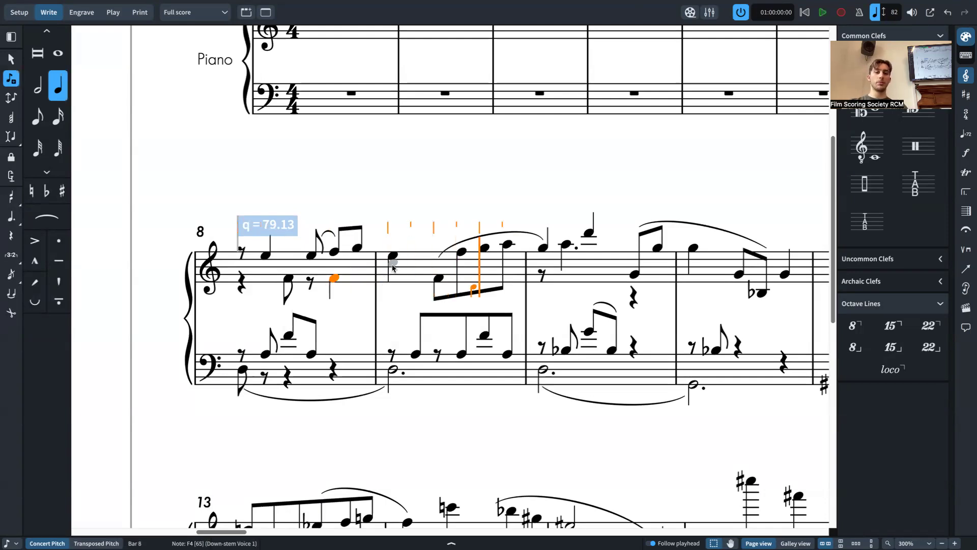
pyautogui.press('Left')
pyautogui.press('Left')
pyautogui.press('Left')
pyautogui.press('Left')
pyautogui.press('Left')
pyautogui.press('Left')
pyautogui.press('space')
pyautogui.press('space')
pyautogui.press('space')
pyautogui.press('space')
pyautogui.press('space')
pyautogui.press('space')
pyautogui.press('space')
pyautogui.press('space')
pyautogui.press('space')
pyautogui.press('space')
pyautogui.press('space')
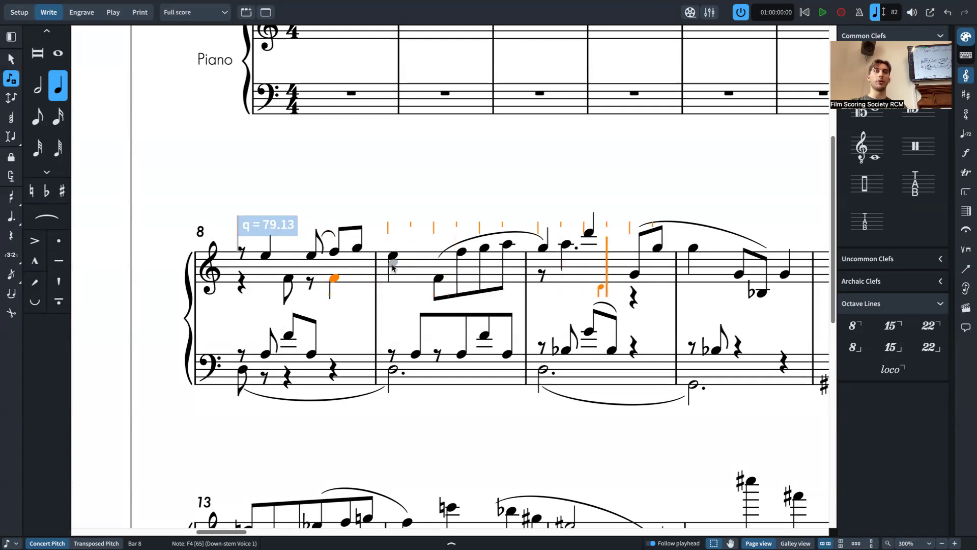
pyautogui.press('Left')
pyautogui.press('Left')
pyautogui.press('Left')
pyautogui.press('Left')
pyautogui.press('Left')
pyautogui.press('Left')
pyautogui.press('Left')
pyautogui.press('Left')
pyautogui.press('Left')
pyautogui.press('Left')
pyautogui.press('Left')
pyautogui.press('Left')
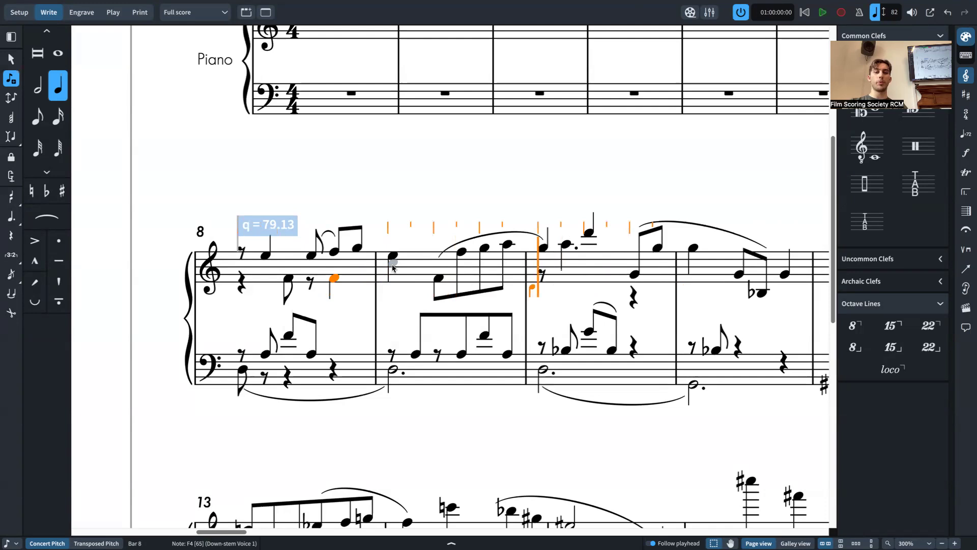
pyautogui.press('Left')
pyautogui.press('Left')
pyautogui.press('Right')
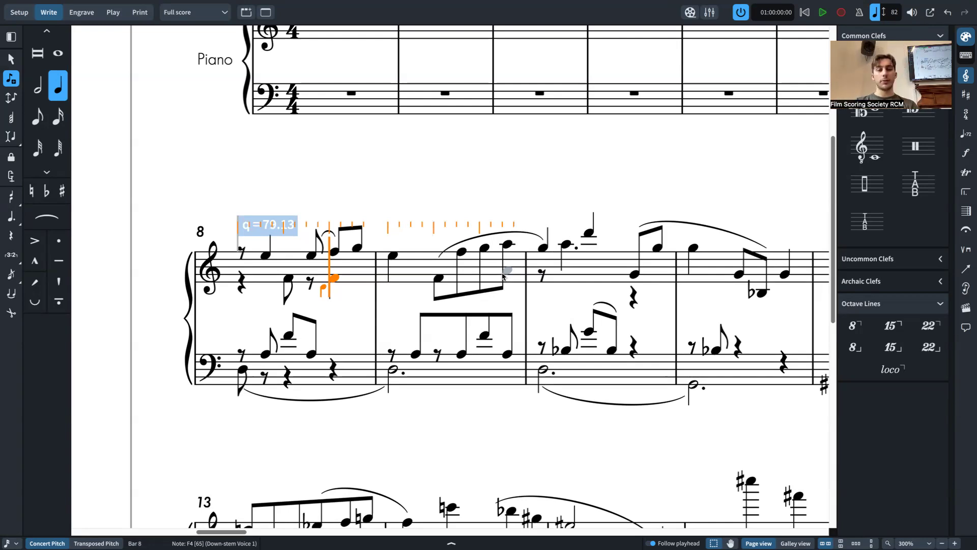
# Step: Step the caret around beat three of bar 8 and refine the rhythmic grid to thirty-second notes
pyautogui.press('Left')
pyautogui.press('Left')
pyautogui.press('Left')
pyautogui.press('Left')
pyautogui.press('Left')
pyautogui.press('Left')
pyautogui.press('Right')
pyautogui.press('Right')
pyautogui.press('Right')
pyautogui.press('Right')
pyautogui.press('Right')
pyautogui.press('Right')
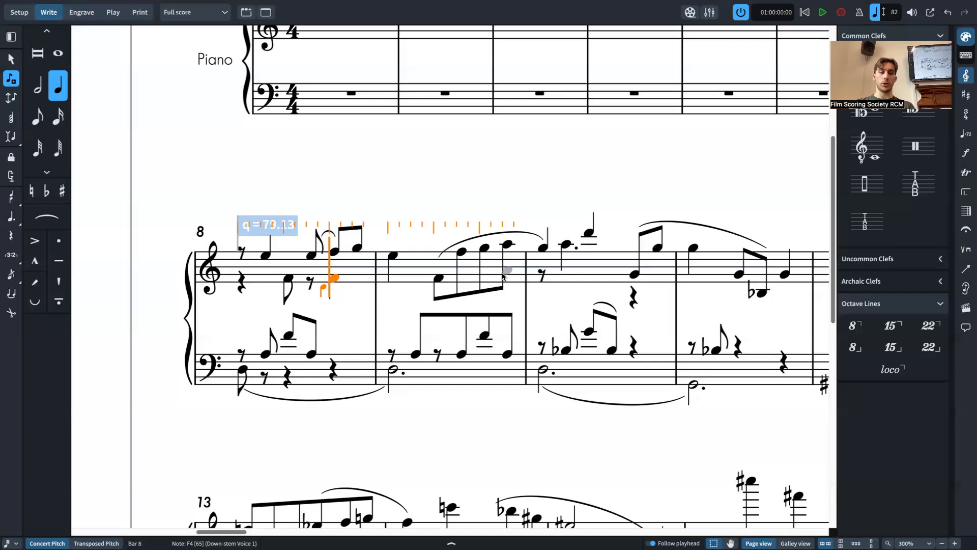
pyautogui.hotkey('ctrl', 'Down')
pyautogui.hotkey('ctrl', 'Up')
pyautogui.hotkey('ctrl', 'Up')
pyautogui.hotkey('ctrl', 'Down')
pyautogui.press('Right')
pyautogui.press('Right')
pyautogui.press('Right')
pyautogui.press('Right')
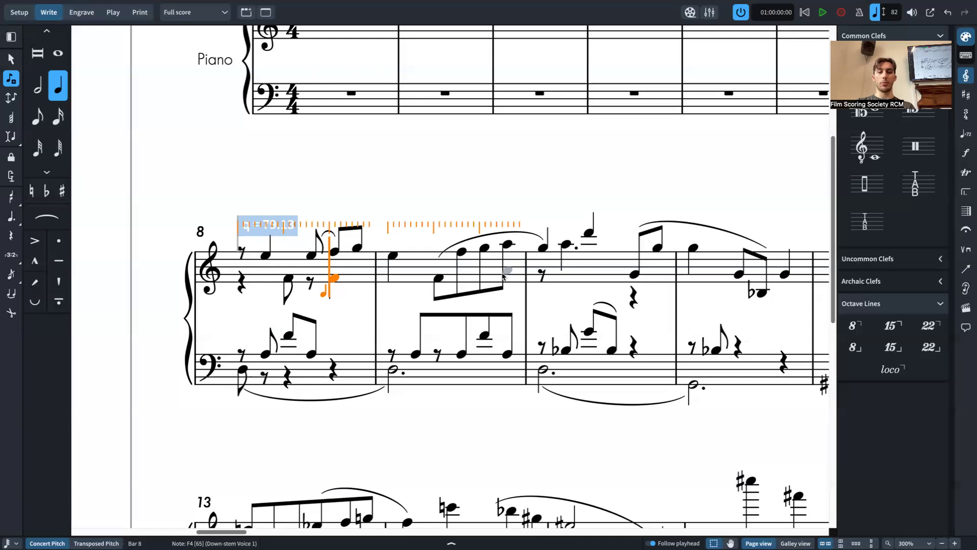
# Step: Set the rhythmic grid resolution to quarter notes, step the caret through bar 9, and leave note input
pyautogui.hotkey('alt', ']')
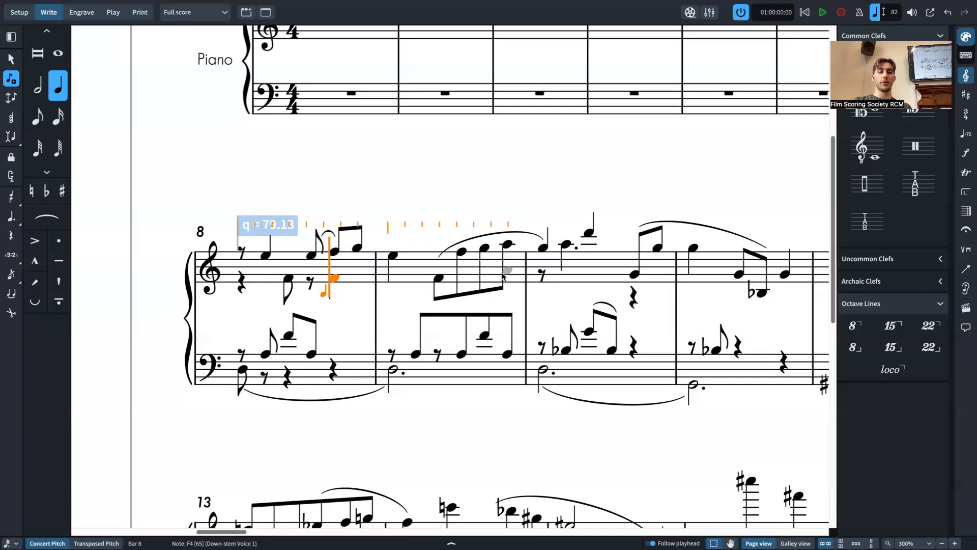
pyautogui.hotkey('alt', ']')
pyautogui.hotkey('alt', ']')
pyautogui.hotkey('alt', '[')
pyautogui.hotkey('alt', ']')
pyautogui.press('Right')
pyautogui.press('Right')
pyautogui.press('Right')
pyautogui.press('Right')
pyautogui.press('Right')
pyautogui.press('Left')
pyautogui.press('Left')
pyautogui.press('Left')
pyautogui.press('Left')
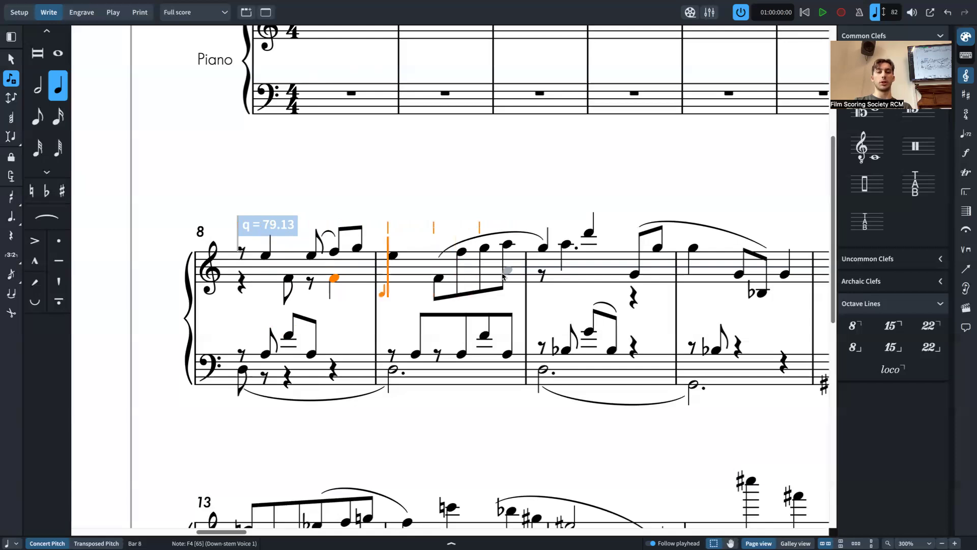
pyautogui.press('Right')
pyautogui.press('Right')
pyautogui.press('Right')
pyautogui.press('Right')
pyautogui.press('Right')
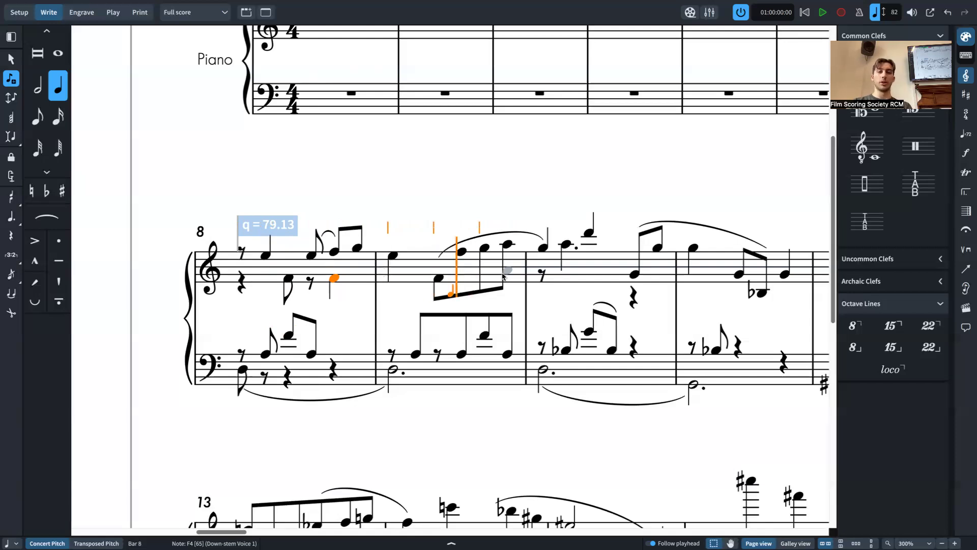
pyautogui.press('Escape')
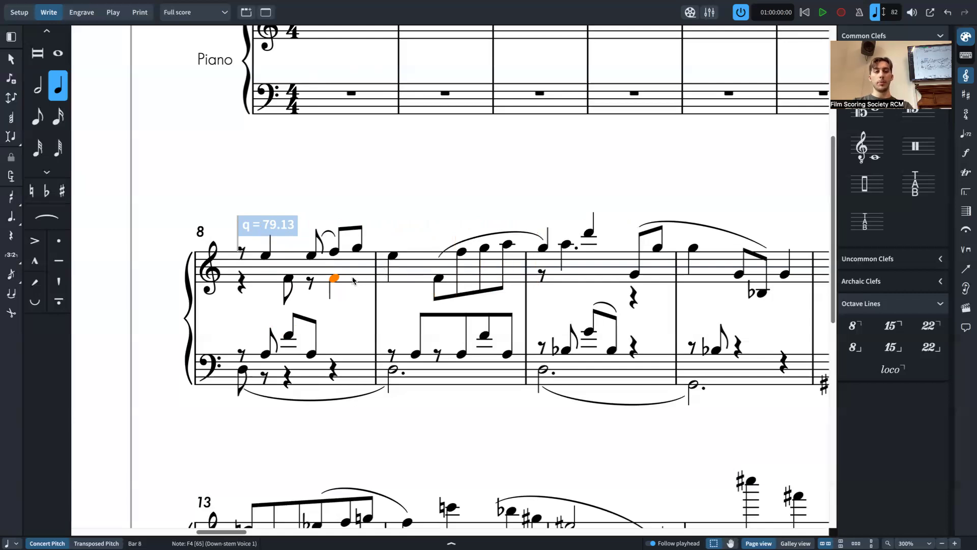
# Step: Delete the treble staff's down-stem F4 on beat three of bar 8 and enter a quarter-note F4 there in the bass staff
pyautogui.hotkey('shift', 'n')
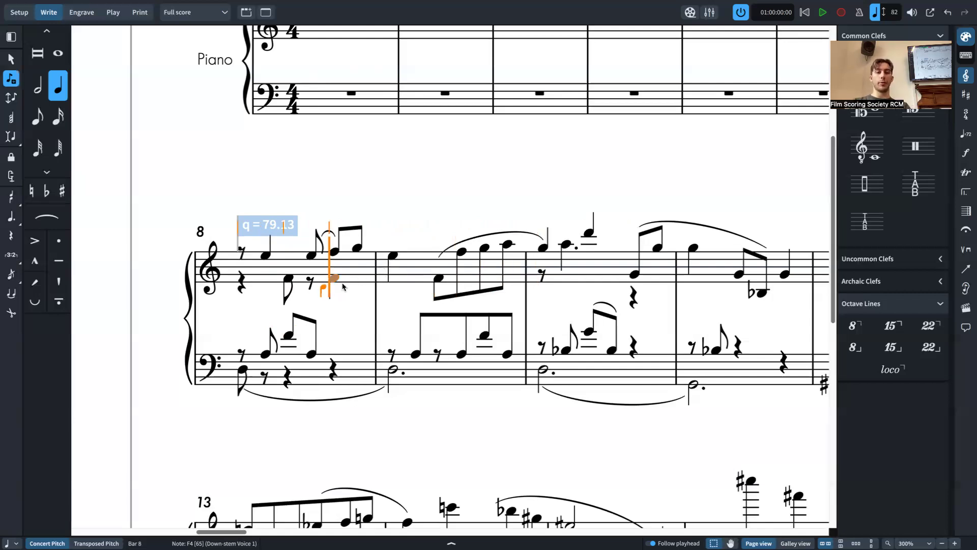
pyautogui.press('Delete')
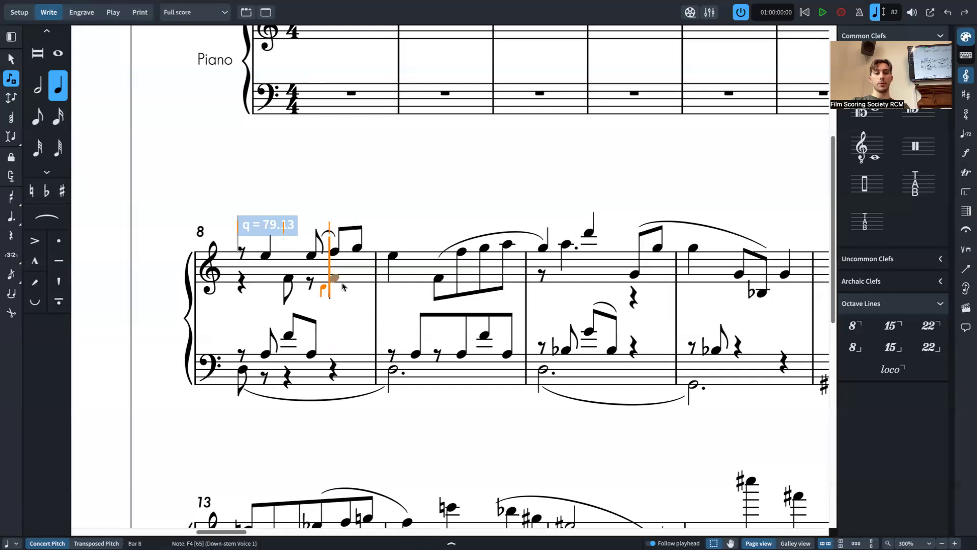
pyautogui.press('Down')
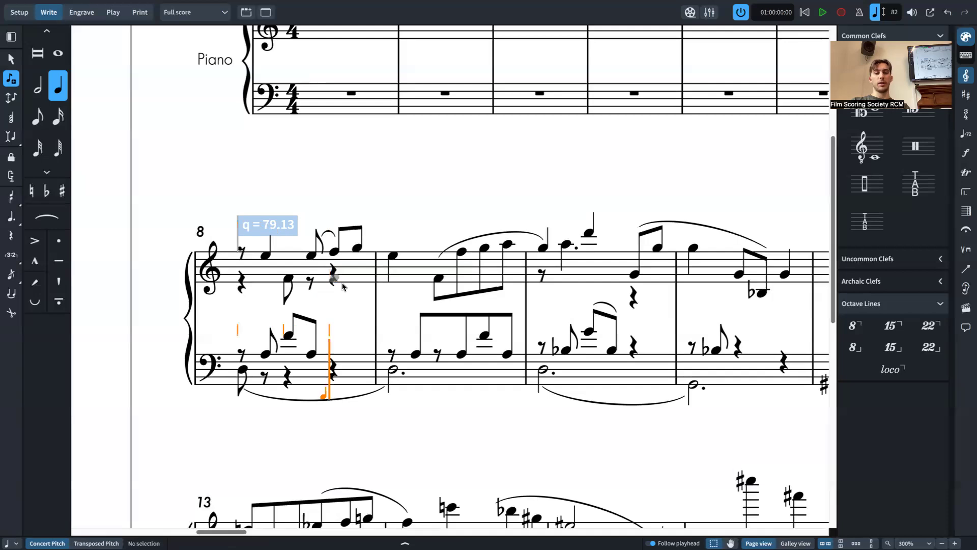
pyautogui.press('f')
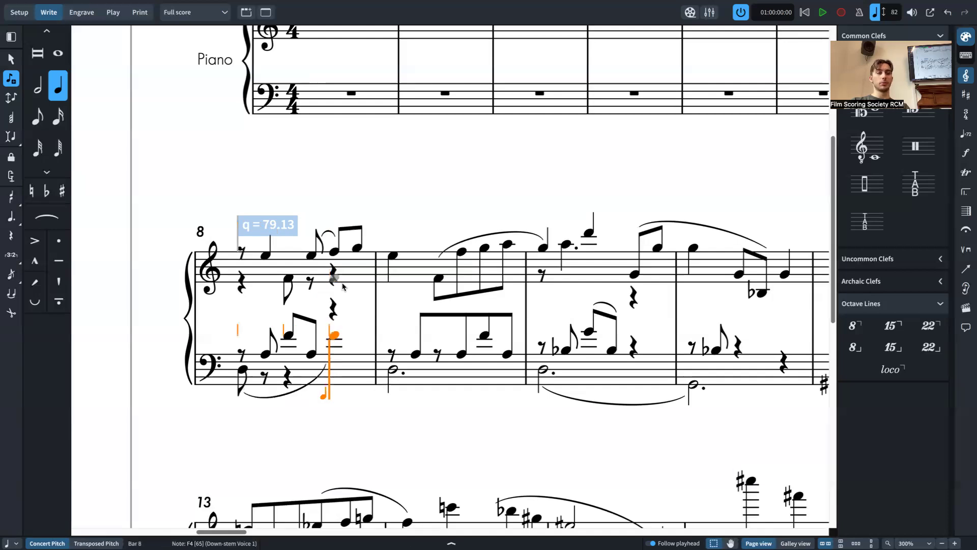
pyautogui.press('Escape')
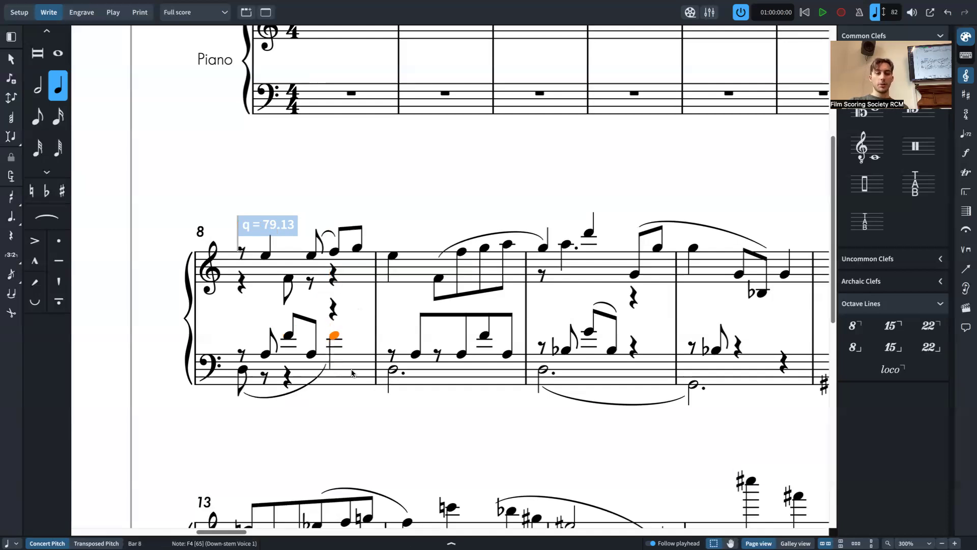
# Step: Delete the remaining down-stem eighth-note F4 on beat two of bar 8 in the treble staff
pyautogui.hotkey('ctrl', 'shift', 'a')
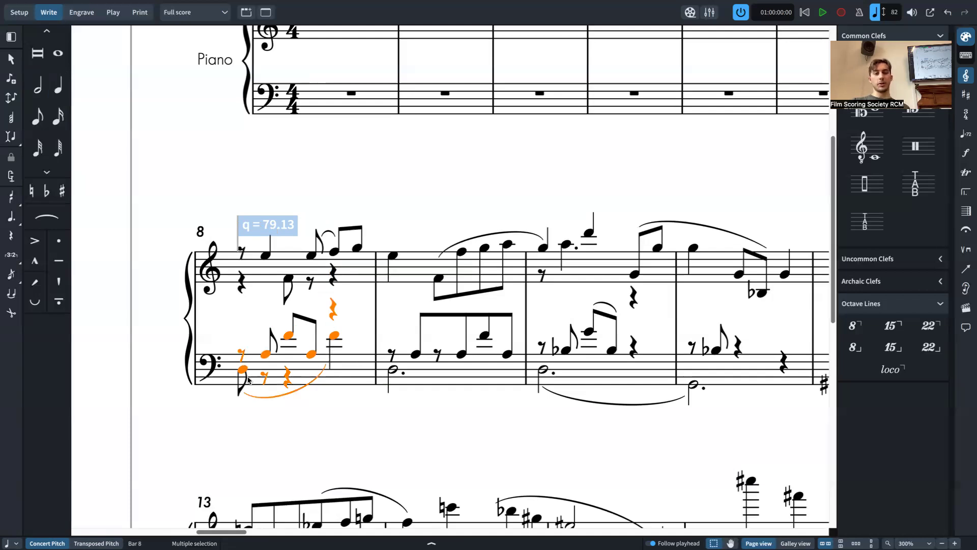
pyautogui.click(289, 280)
pyautogui.press('Delete')
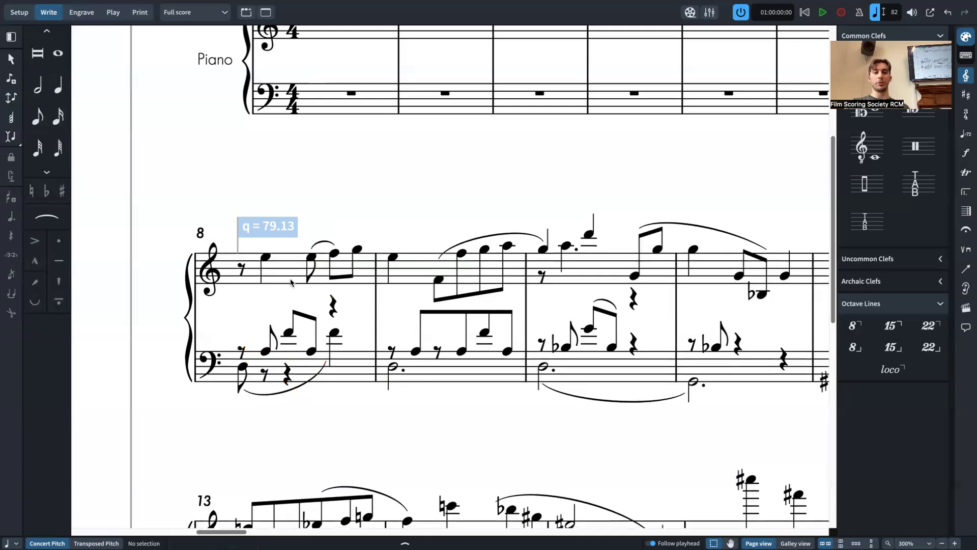
# Step: Move all of bar 8's bass-staff notes into Up-stem Voice 1 and delete the slur spanning them
pyautogui.click(342, 377)
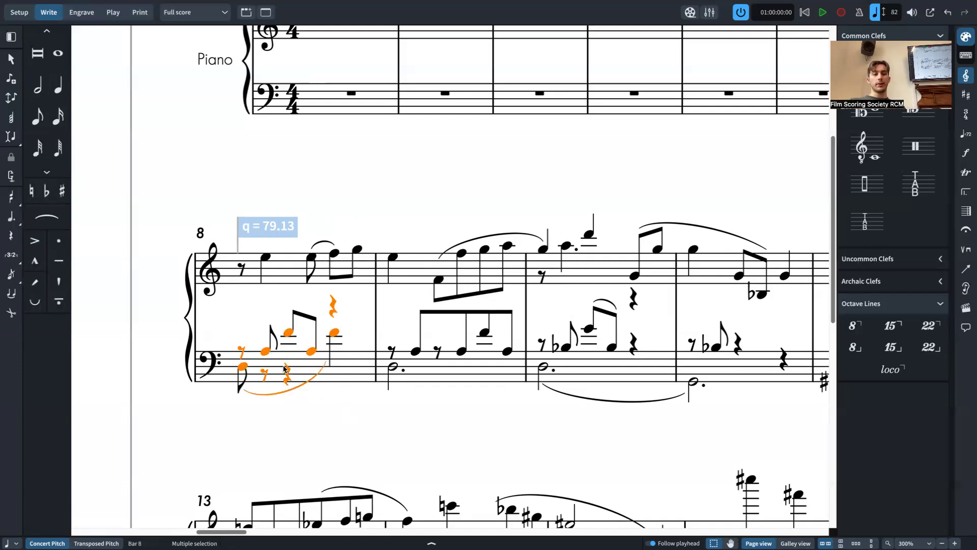
pyautogui.rightClick(359, 375)
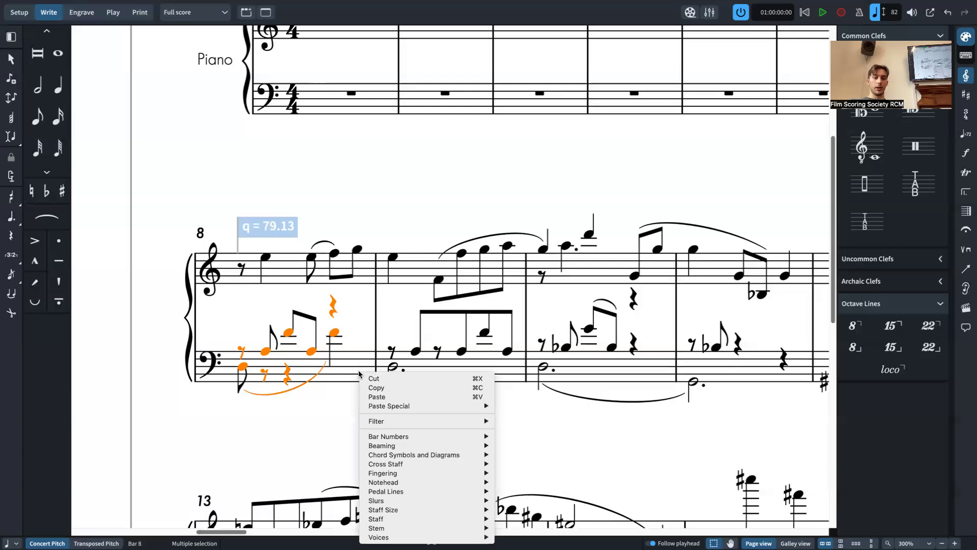
pyautogui.moveTo(454, 536)
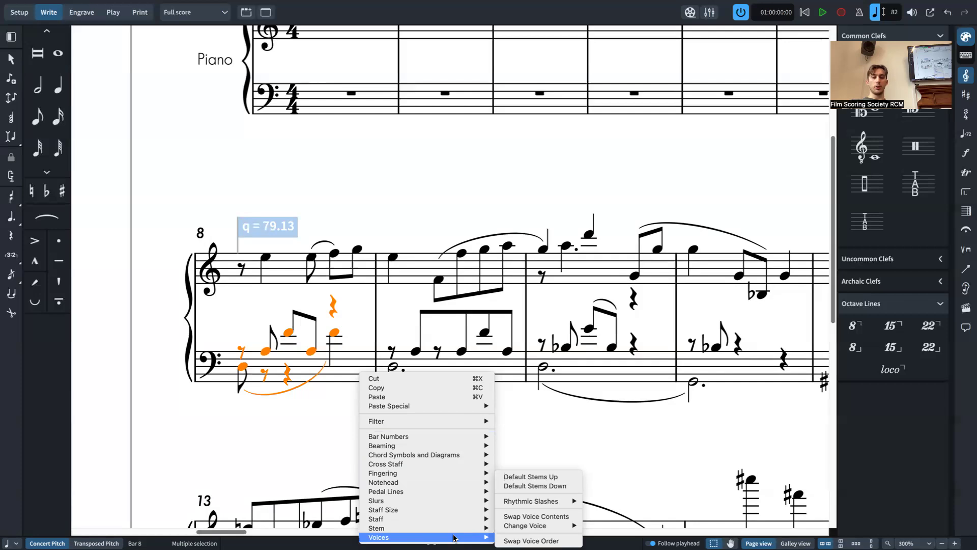
pyautogui.moveTo(508, 531)
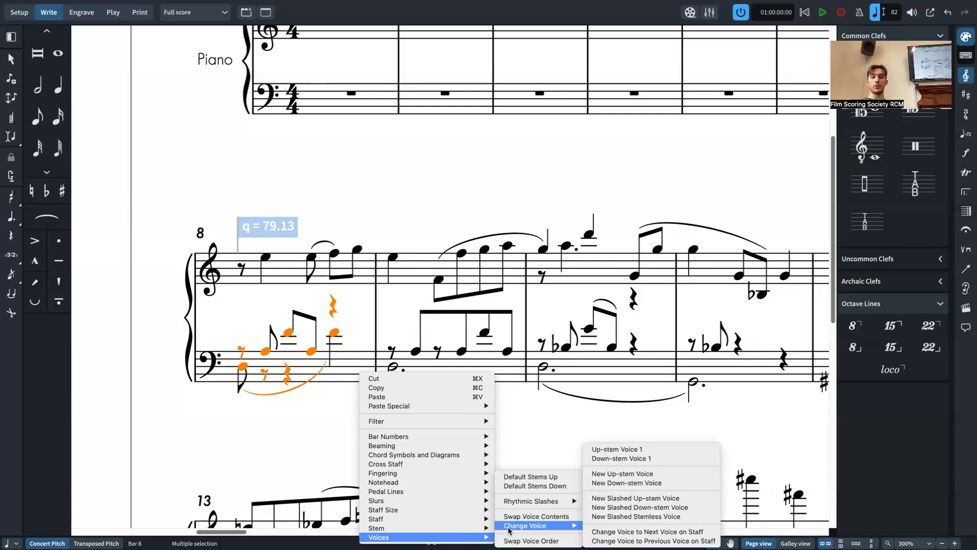
pyautogui.click(638, 450)
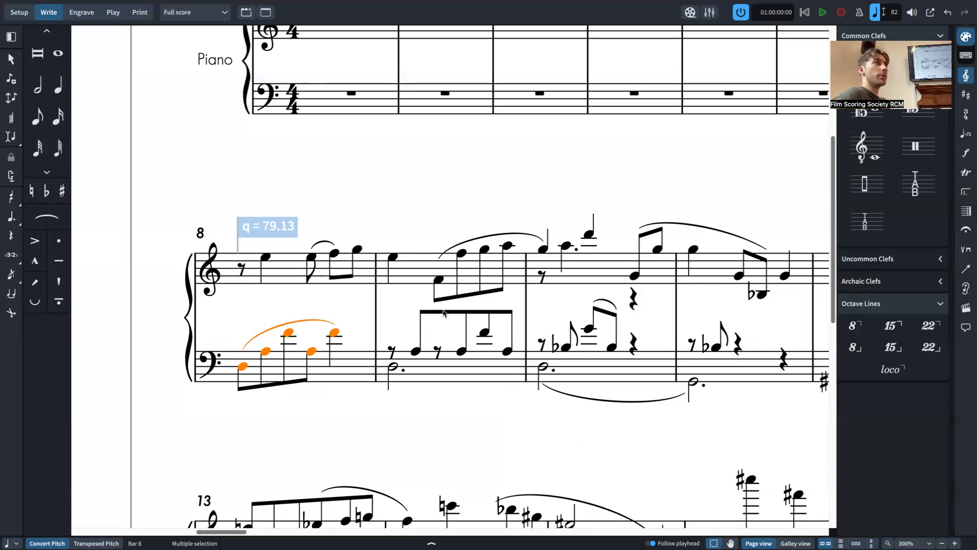
pyautogui.click(306, 320)
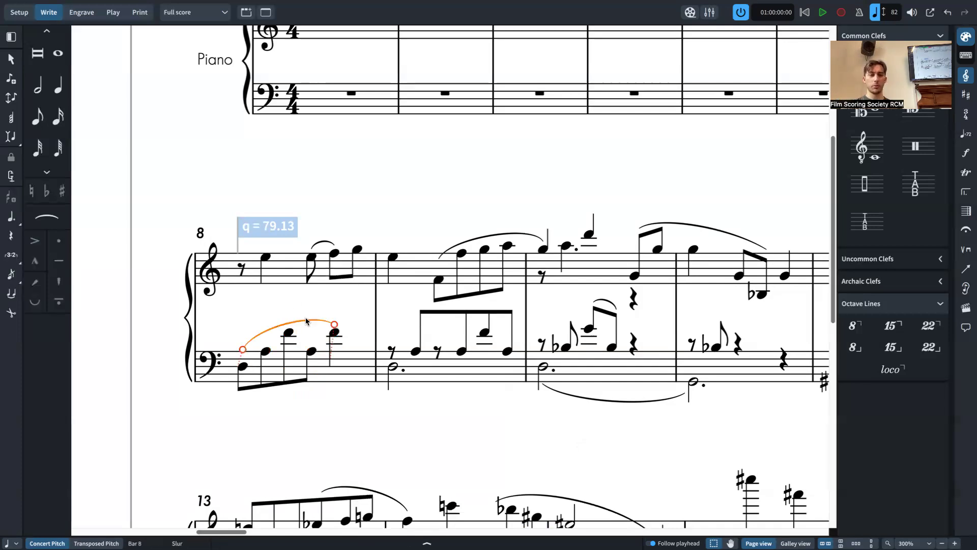
pyautogui.press('Delete')
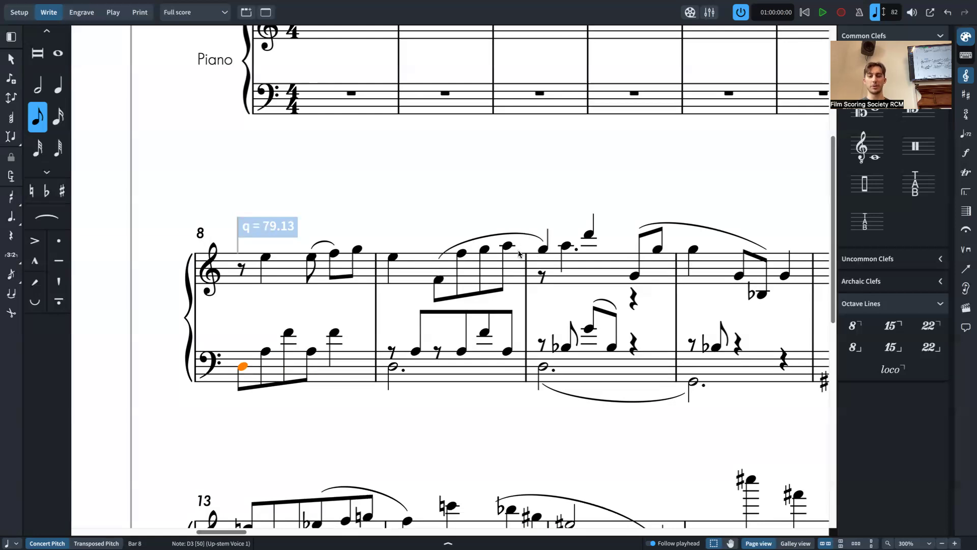
# Step: Select all five bass-staff notes of bar 8 and repeat them into bar 9
pyautogui.keyDown('shift'); pyautogui.click(372, 371); pyautogui.keyUp('shift')
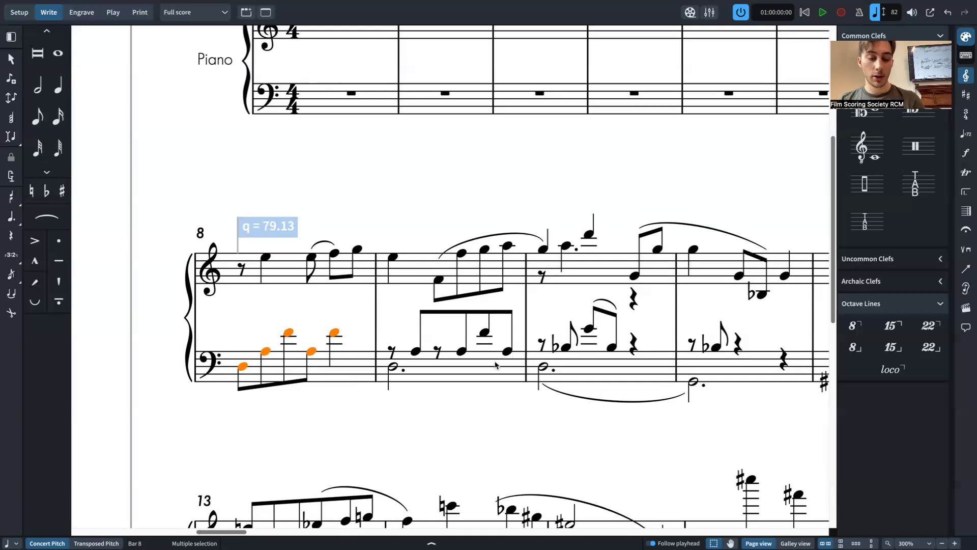
pyautogui.click(359, 383)
pyautogui.click(357, 376)
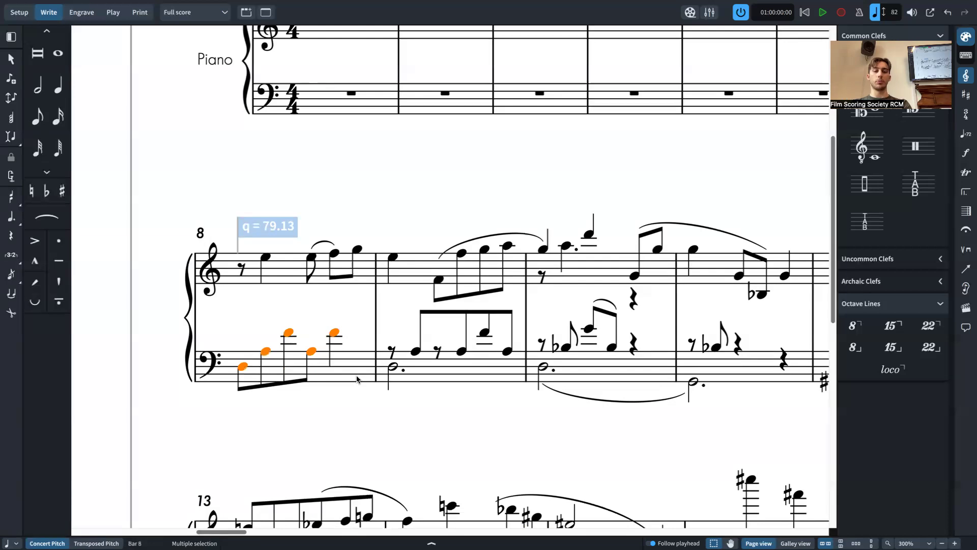
pyautogui.press('r')
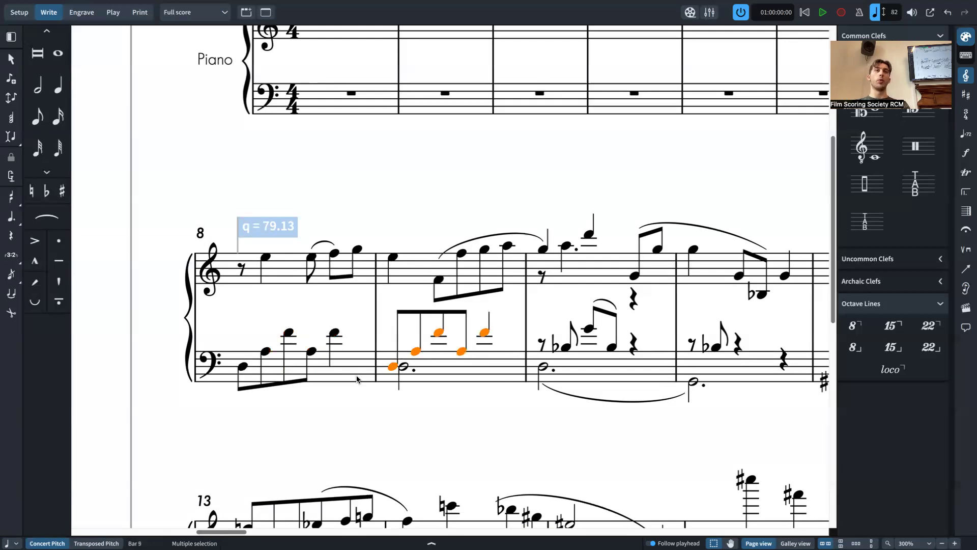
pyautogui.hotkey('ctrl', 'z')
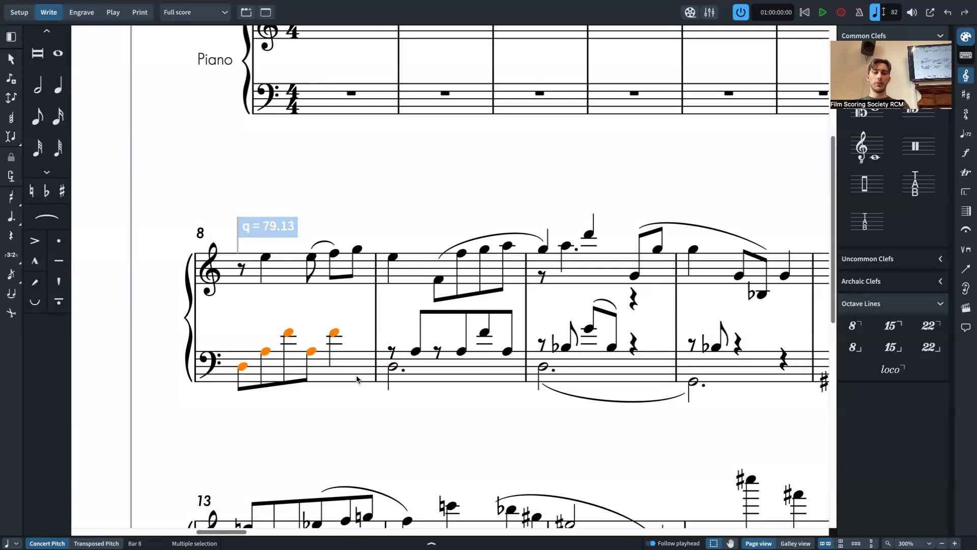
pyautogui.press('r')
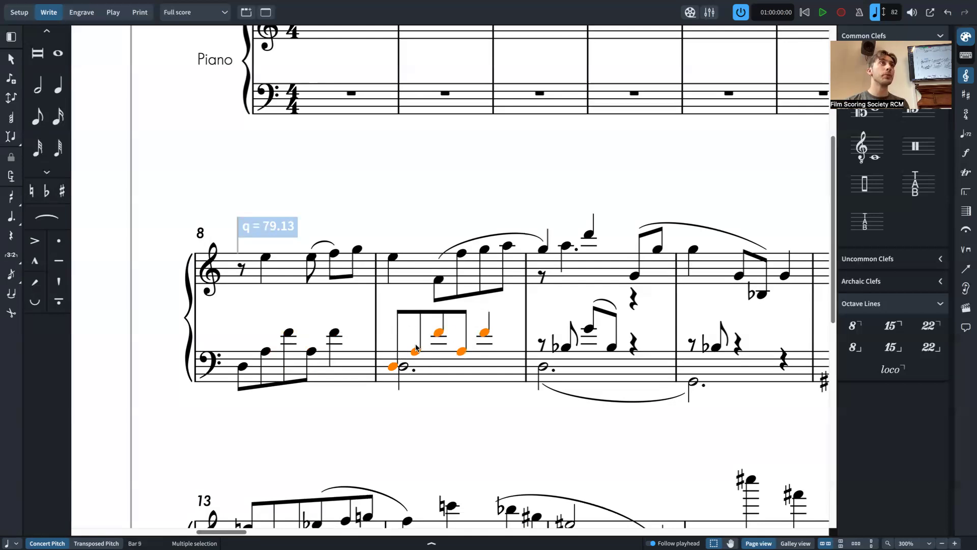
# Step: Delete the down-stem dotted half-note D3 in bar 9 of the bass staff
pyautogui.click(407, 370)
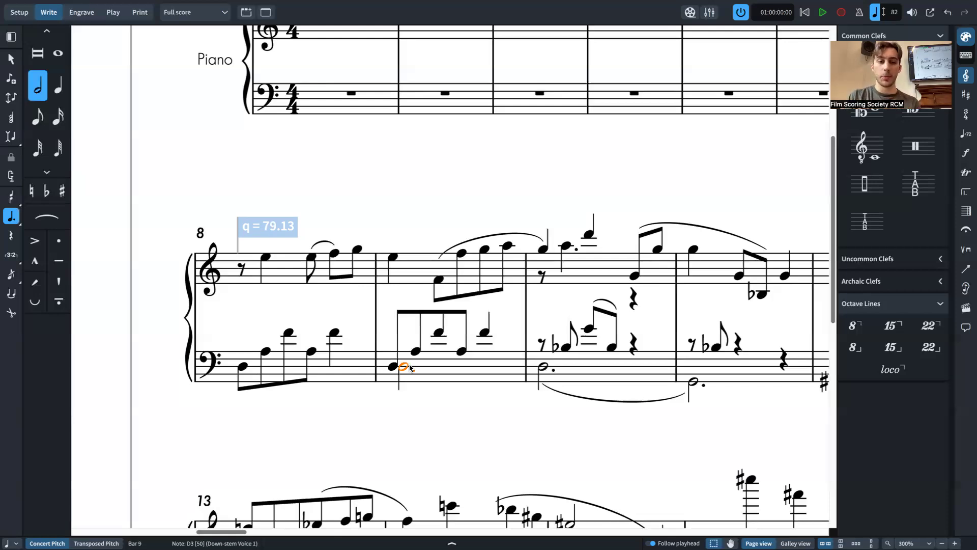
pyautogui.press('Delete')
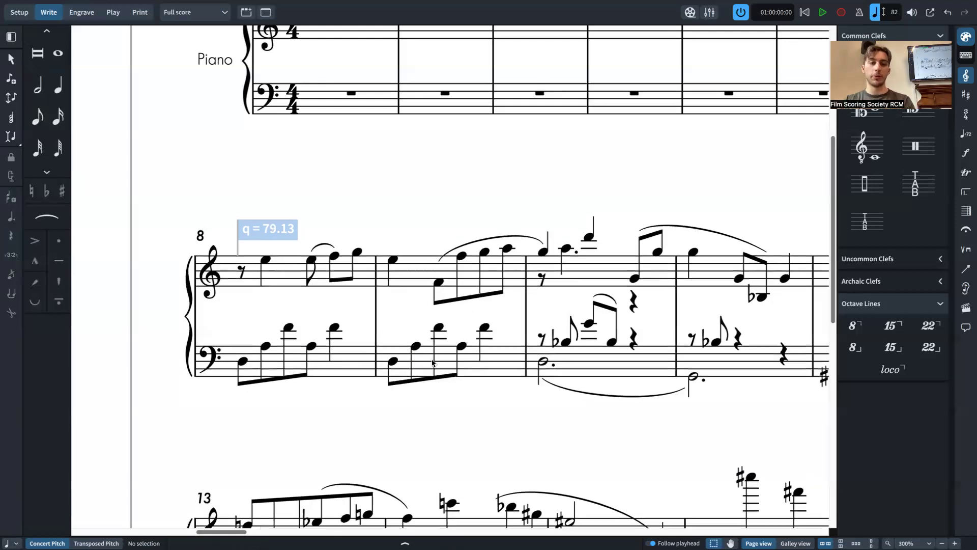
# Step: Shorten bar 9's final bass F4 to an eighth note and enter an eighth-note A4 after it
pyautogui.click(484, 327)
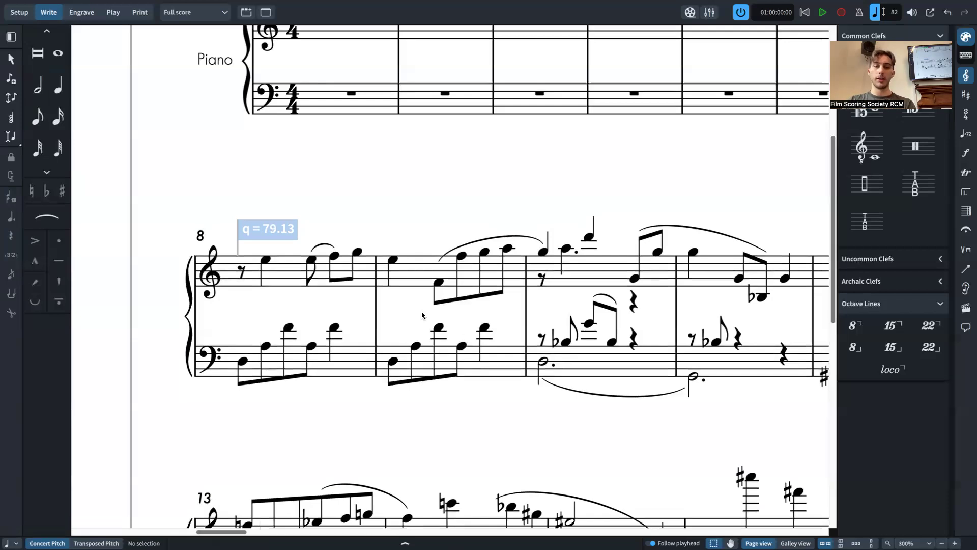
pyautogui.click(57, 117)
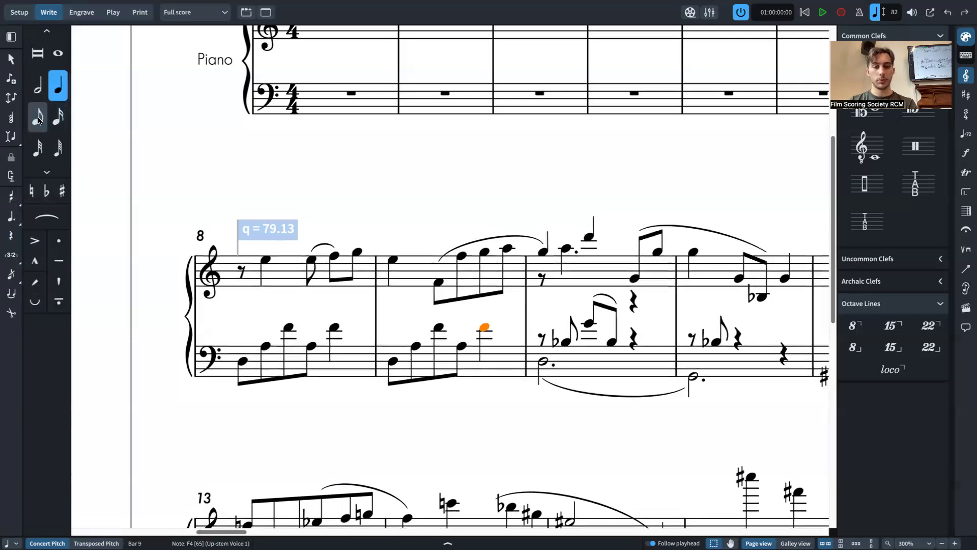
pyautogui.click(38, 117)
pyautogui.hotkey('shift', 'n')
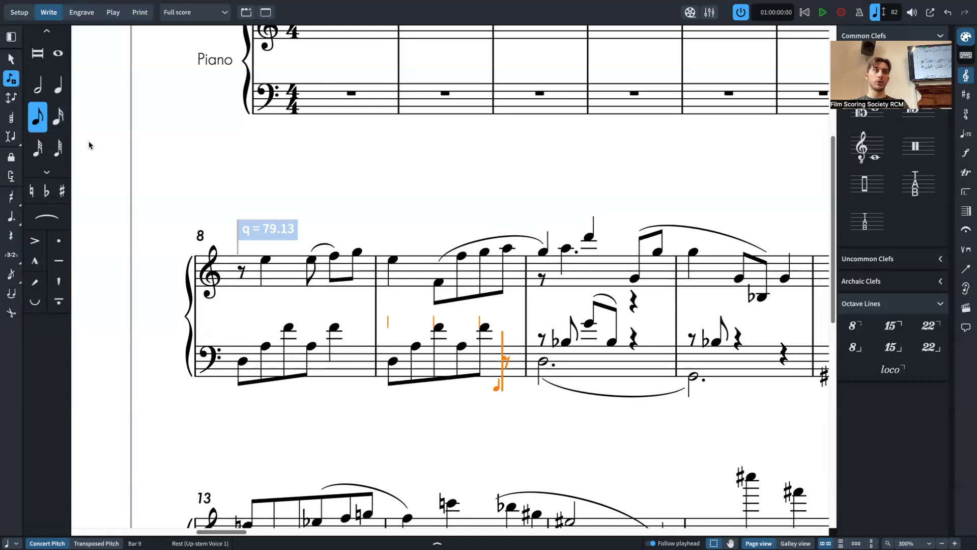
pyautogui.press('a')
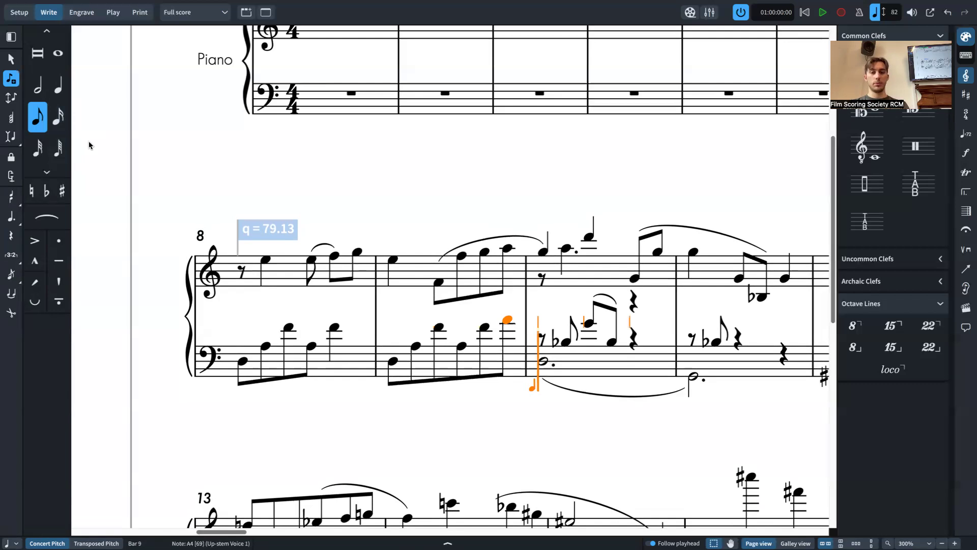
pyautogui.hotkey('ctrl', 'z')
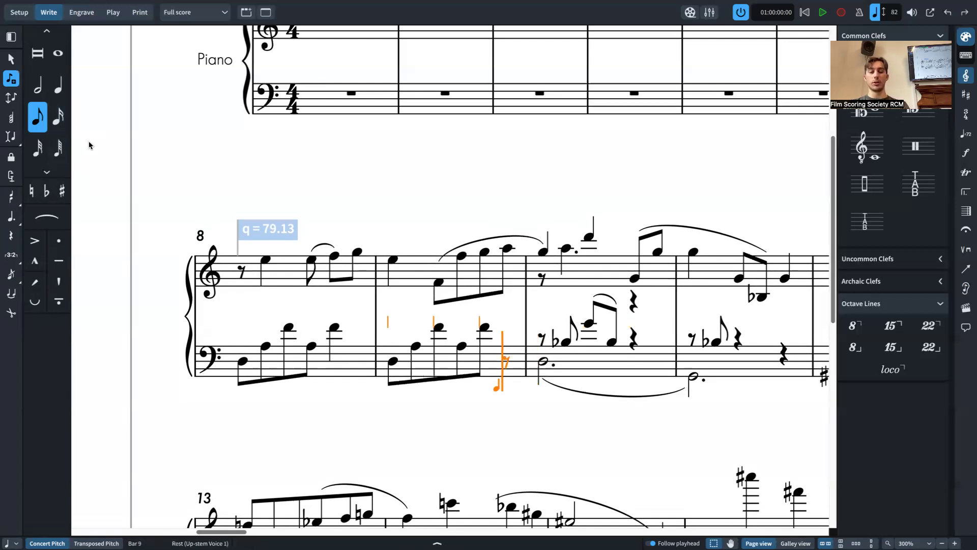
pyautogui.press('a')
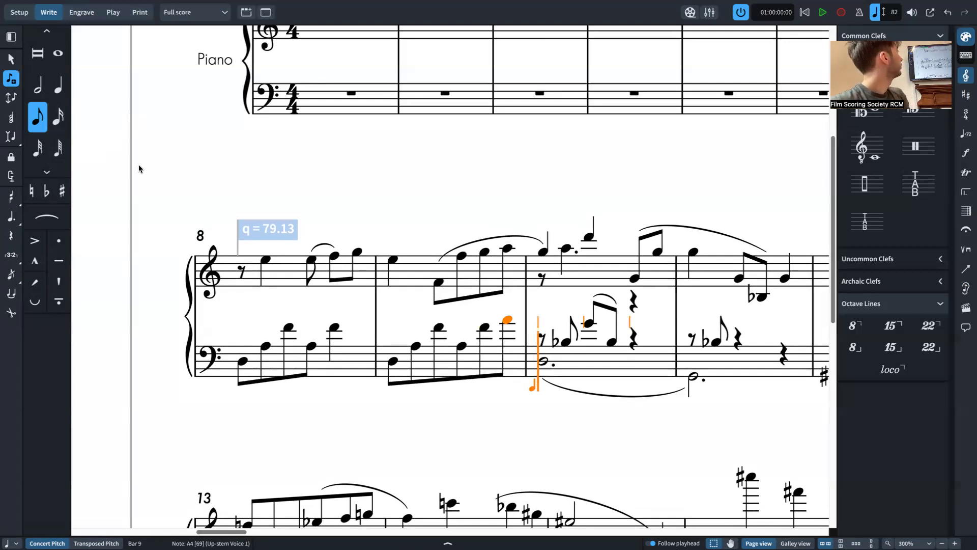
pyautogui.press('Escape')
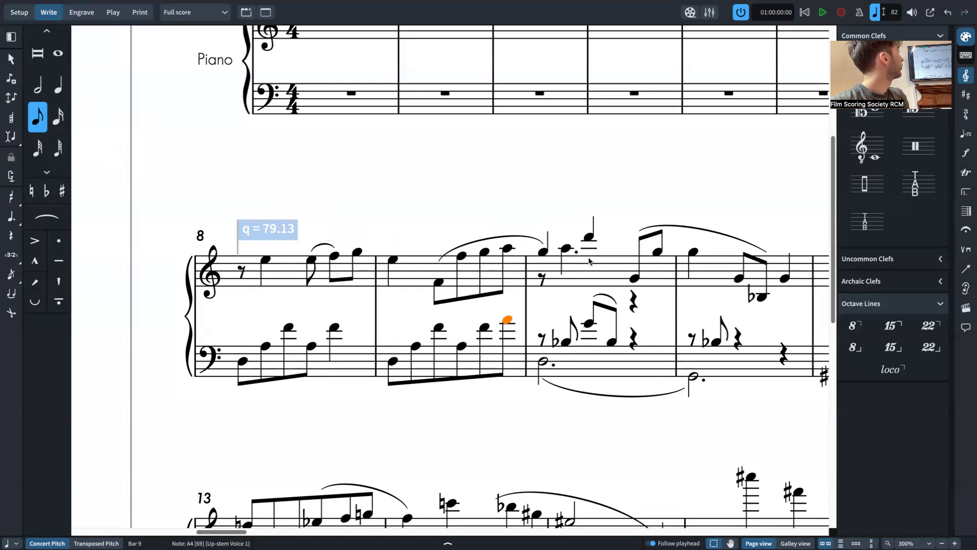
# Step: Try to move the treble eighth notes G4 and G5 on beat three of bar 10 into the bass staff
pyautogui.hscroll(1, 515, 275)
pyautogui.click(632, 278)
pyautogui.keyDown('ctrl'); pyautogui.click(657, 252); pyautogui.keyUp('ctrl')
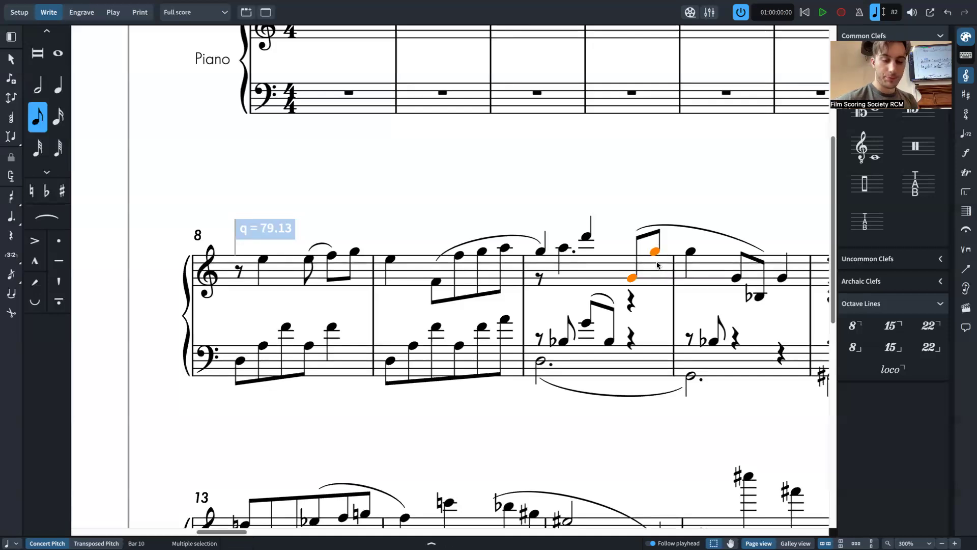
pyautogui.hotkey('shift', 'n')
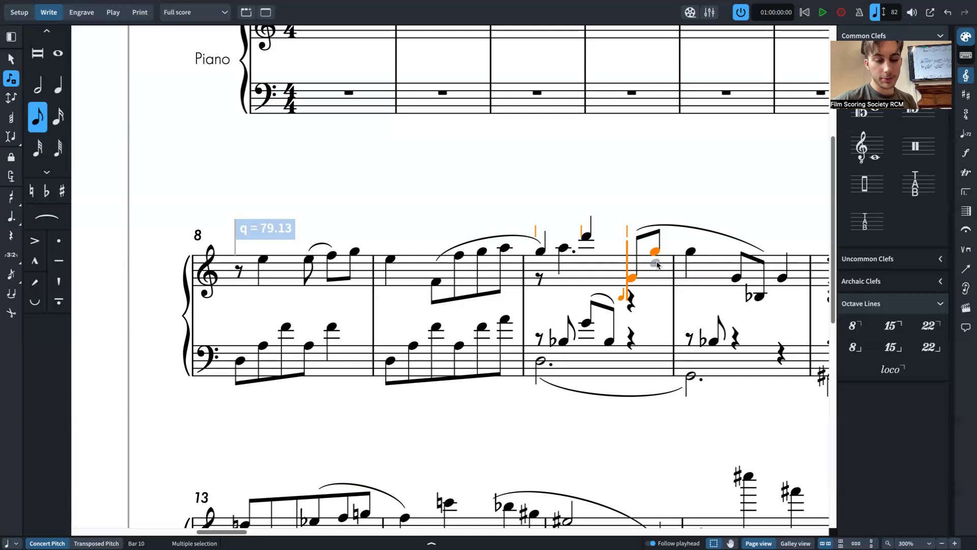
pyautogui.hotkey('ctrl', 'alt', 'shift', 'Down')
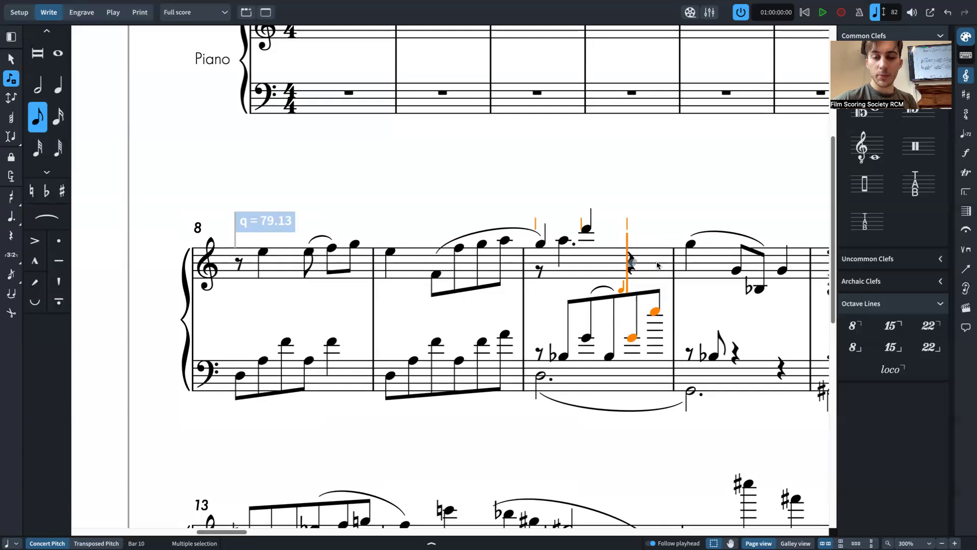
pyautogui.press('Escape')
pyautogui.press('Left')
pyautogui.press('Right')
pyautogui.press('Right')
pyautogui.press('Left')
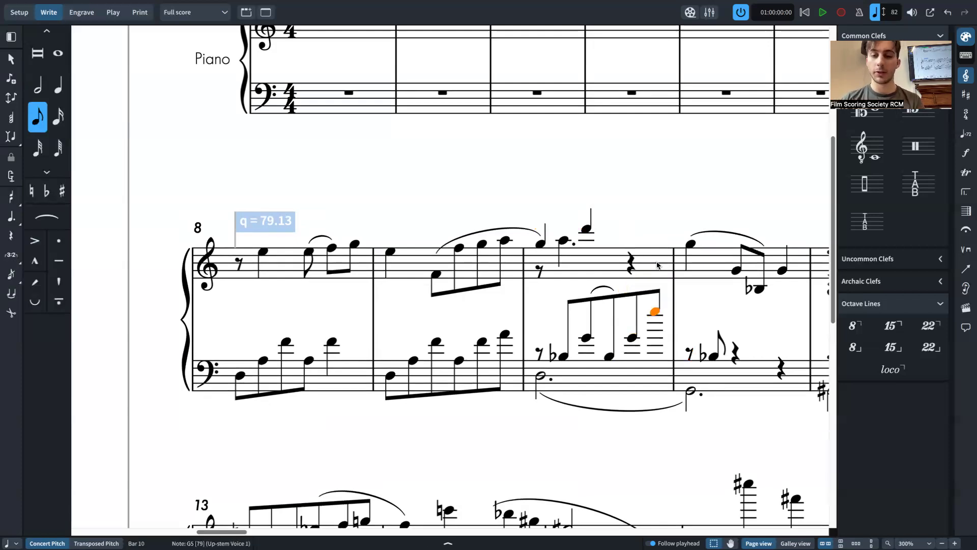
pyautogui.press('Right')
pyautogui.press('Left')
pyautogui.press('Left')
pyautogui.press('Left')
pyautogui.press('Right')
pyautogui.hotkey('shift', 'Right')
pyautogui.press('6')
pyautogui.hotkey('ctrl', 'shift', 'Up')
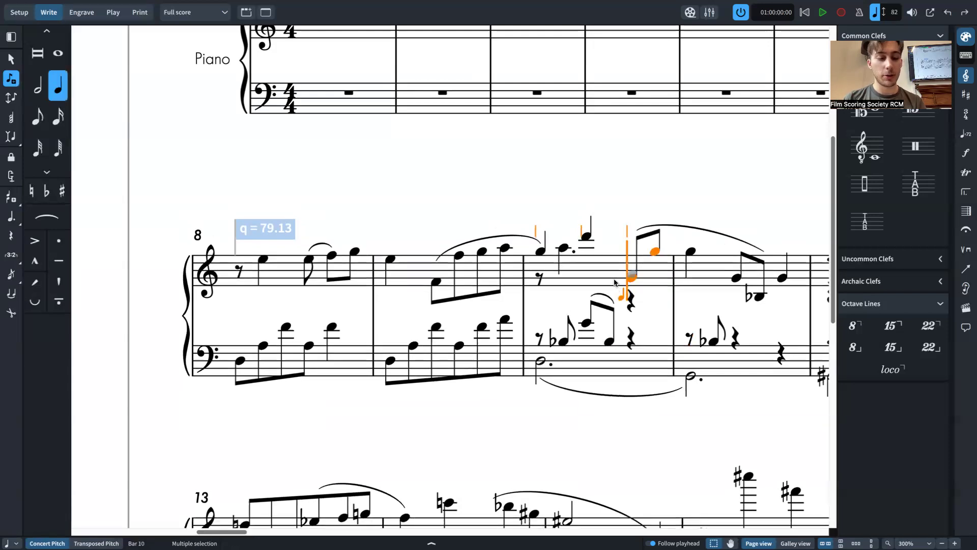
pyautogui.press('Escape')
pyautogui.press('Escape')
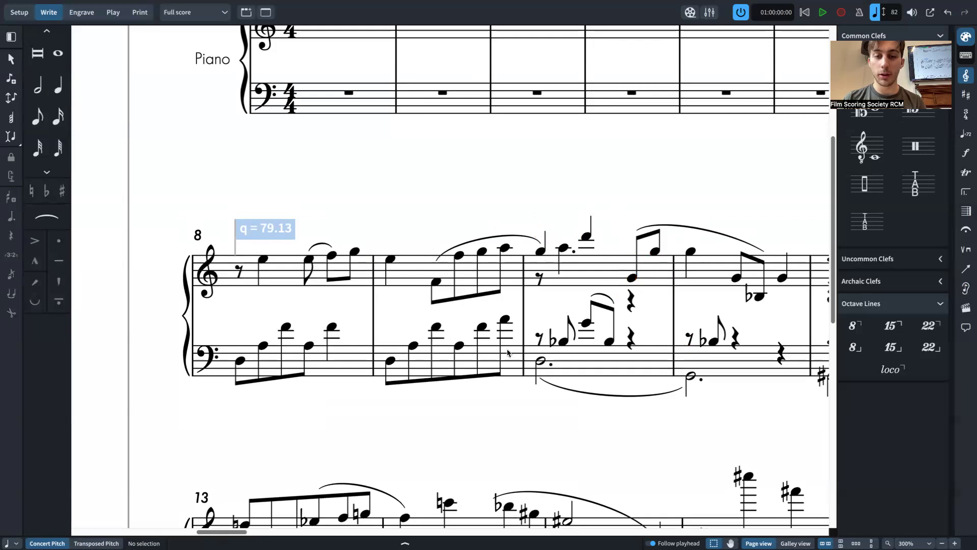
# Step: Try to lower the treble G4 on beat three of bar 10 an octave to G3 and shift it onto the bass staff
pyautogui.click(514, 370)
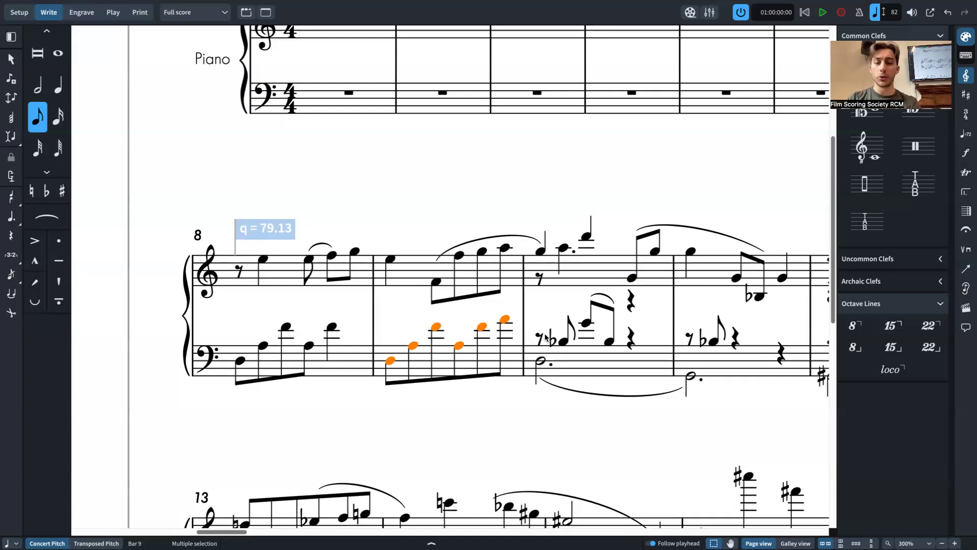
pyautogui.click(637, 279)
pyautogui.click(637, 279)
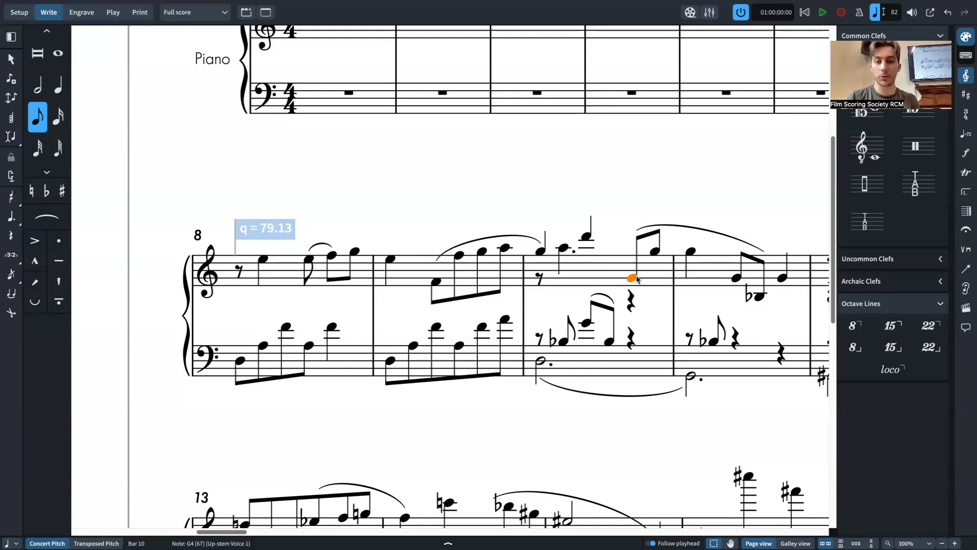
pyautogui.hotkey('ctrl', 'Down')
pyautogui.click(637, 279)
pyautogui.hotkey('alt', 'Down')
pyautogui.press('=')
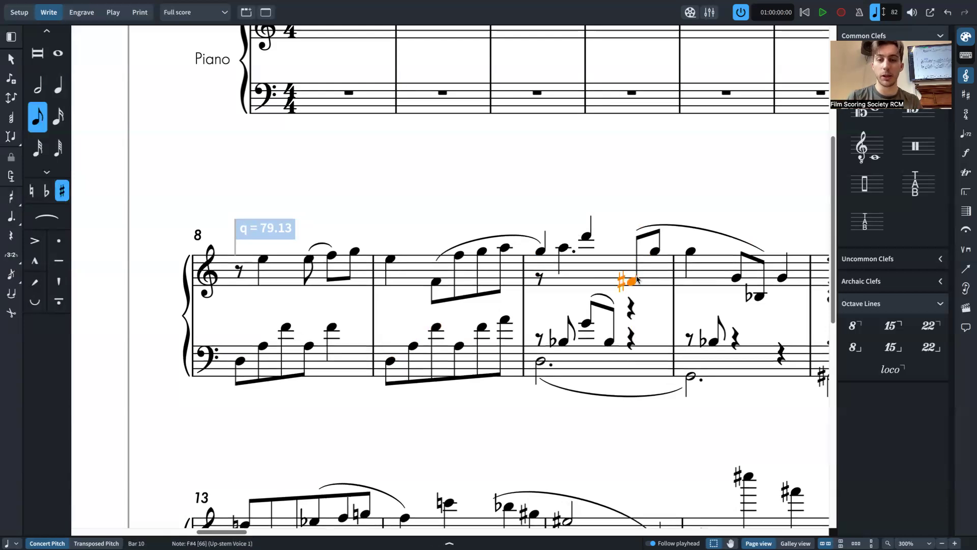
pyautogui.hotkey('alt', 'Up')
pyautogui.hotkey('ctrl', 'alt', 'Down')
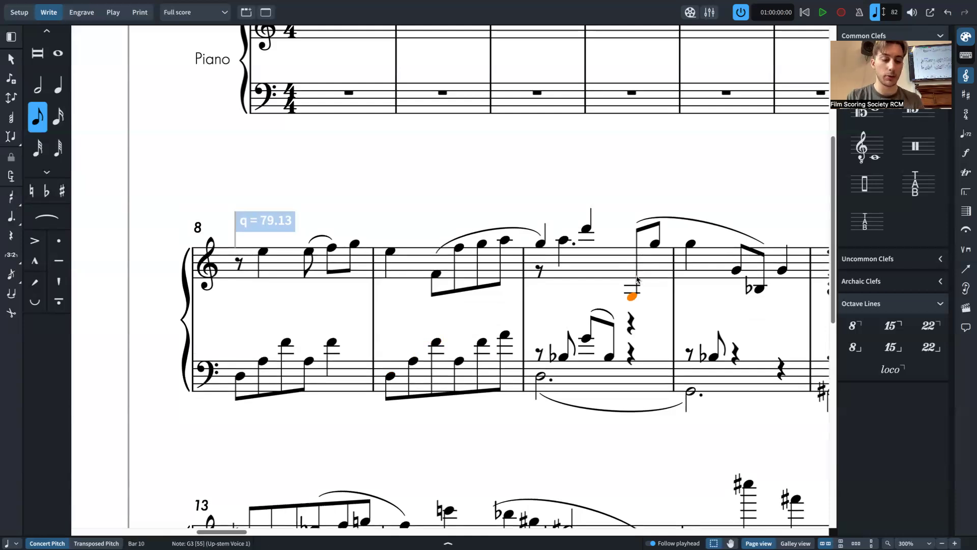
pyautogui.hotkey('ctrl', 'shift', 'Down')
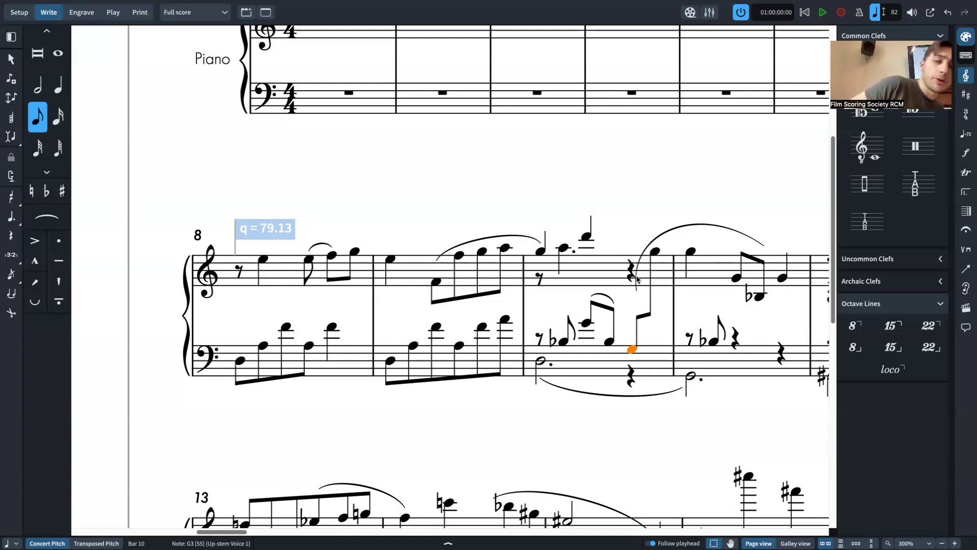
pyautogui.hotkey('ctrl', 'alt', 'Up')
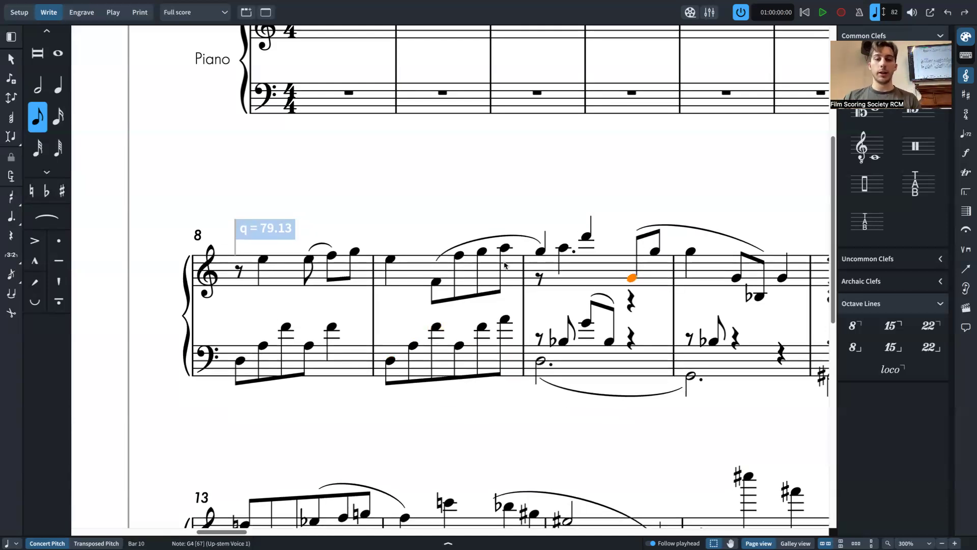
# Step: Try A3, G4 and E4 as alternative pitches for the last bass eighth note of bar 9
pyautogui.click(505, 319)
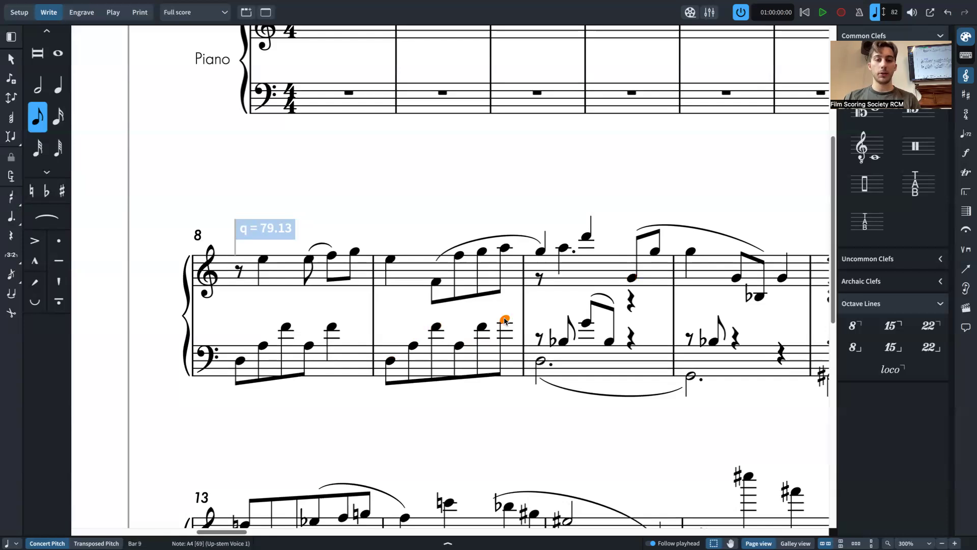
pyautogui.hotkey('ctrl', 'alt', 'Down')
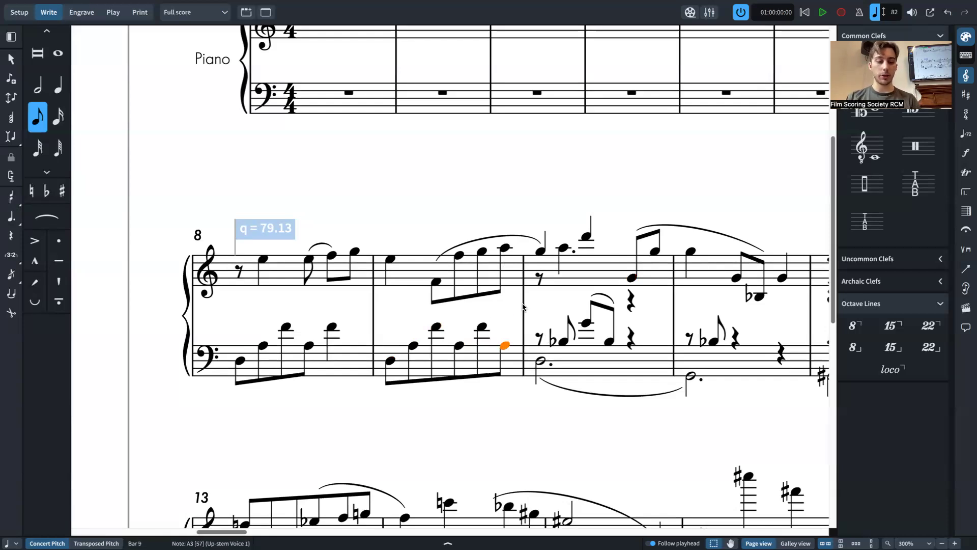
pyautogui.hotkey('ctrl', 'alt', 'Up')
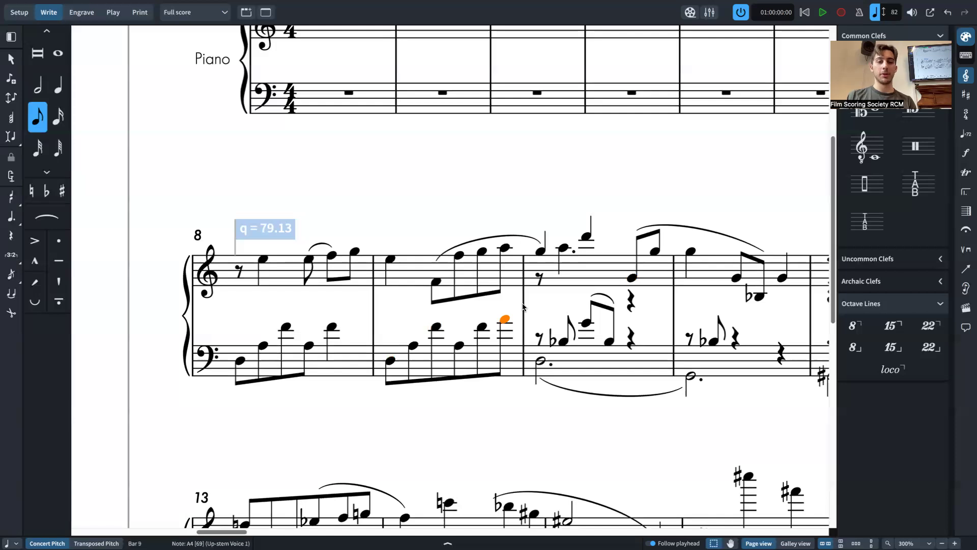
pyautogui.hotkey('alt', 'Down')
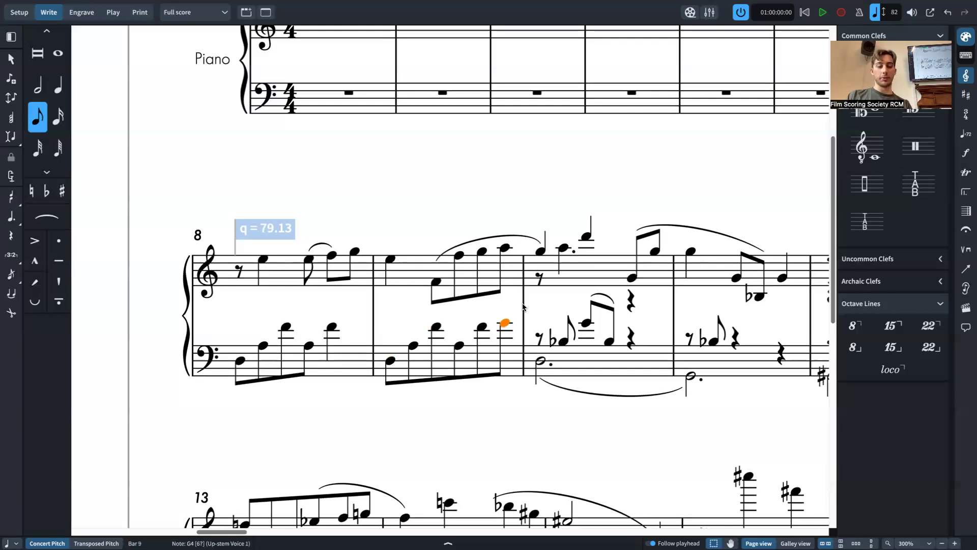
pyautogui.hotkey('alt', 'Down')
pyautogui.hotkey('alt', 'Down')
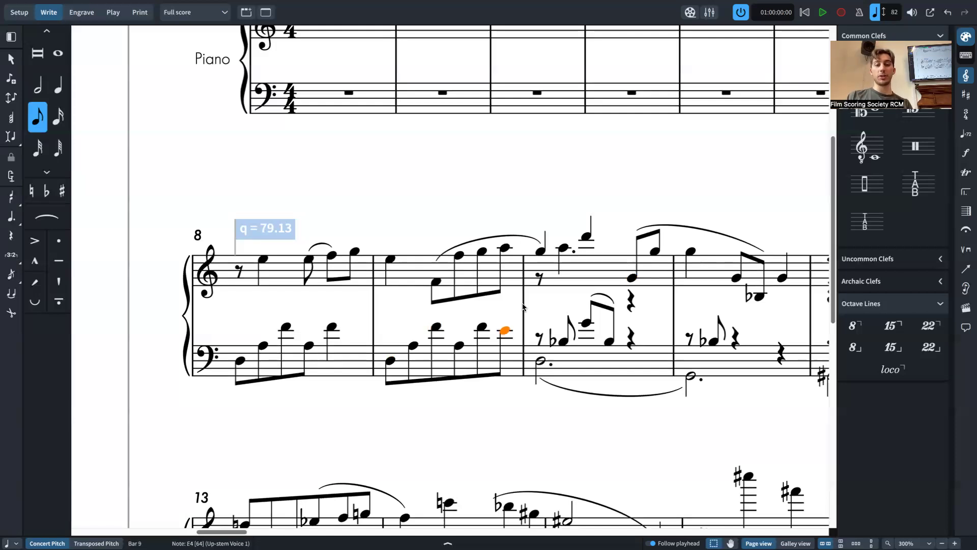
pyautogui.press('Right')
pyautogui.press('Left')
pyautogui.hotkey('alt', 'Up')
pyautogui.hotkey('alt', 'Down')
pyautogui.hotkey('alt', 'Up')
pyautogui.hotkey('alt', 'Down')
pyautogui.hotkey('alt', 'Up')
pyautogui.hotkey('alt', 'Down')
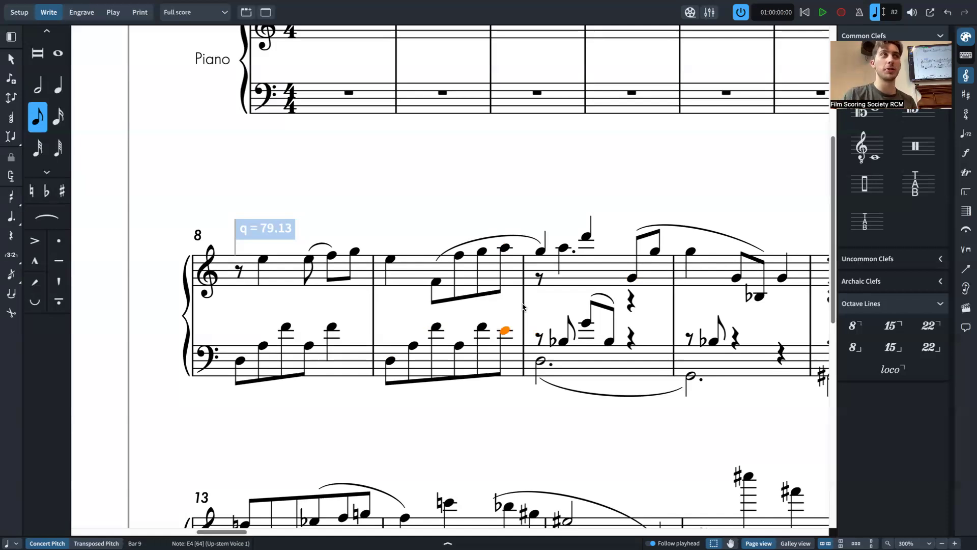
# Step: Lower the last bass eighth note of bar 9 to A3
pyautogui.hotkey('alt', 'Down')
pyautogui.hotkey('alt', 'Down')
pyautogui.hotkey('alt', 'Down')
pyautogui.hotkey('alt', 'Down')
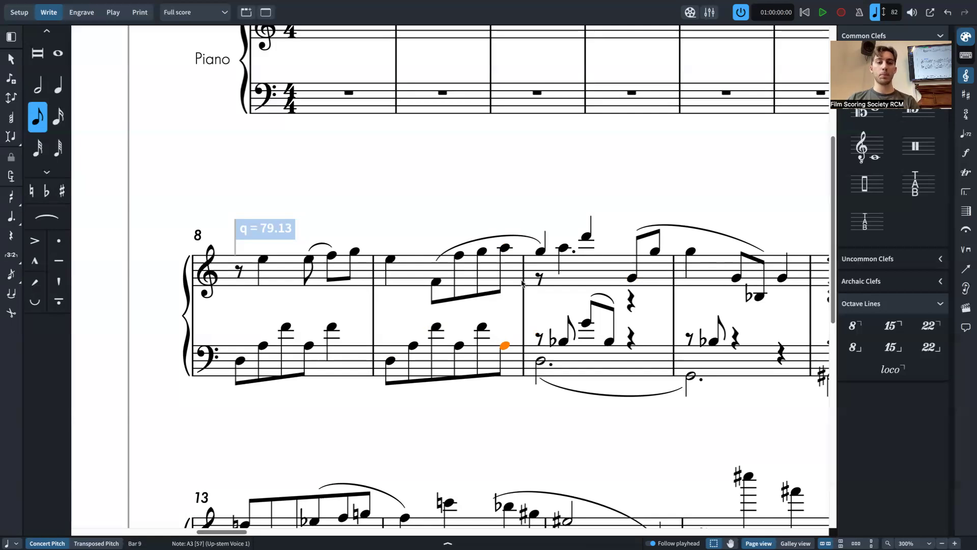
# Step: Delete the treble slur running from bar 9 into bar 10 and the treble F4 on beat two of bar 9
pyautogui.click(496, 239)
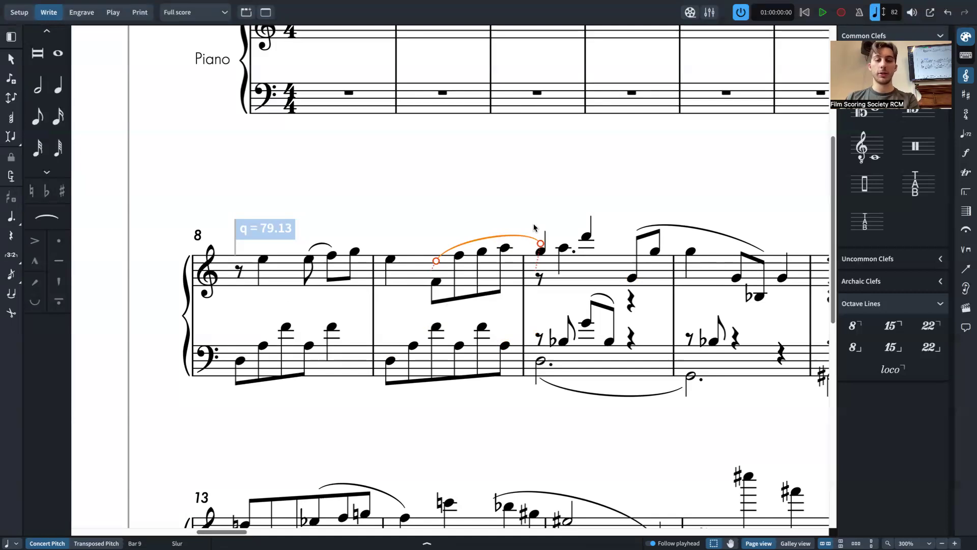
pyautogui.click(436, 282)
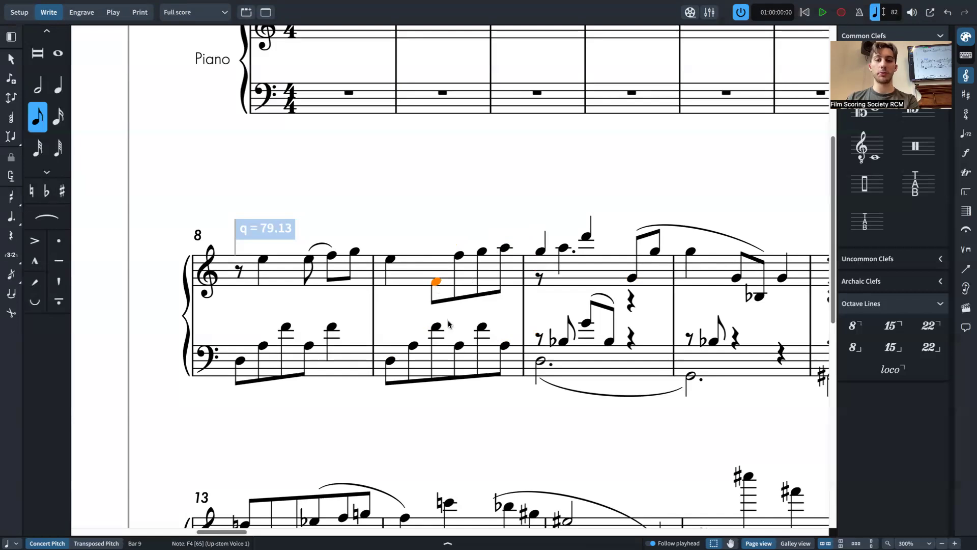
pyautogui.press('Delete')
# Step: Lengthen the treble E5 at the start of bar 9 to a dotted quarter note
pyautogui.press('.')
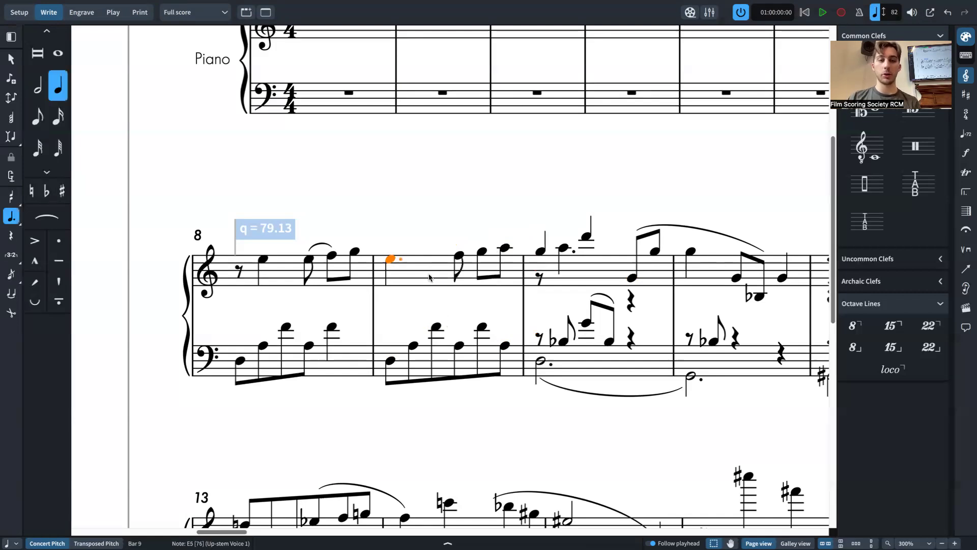
pyautogui.press('Escape')
pyautogui.press('Escape')
# Step: Delete the short treble slur in bar 8 and add a slur over the three treble eighth notes F5, G5 and A5 in bar 9
pyautogui.click(318, 246)
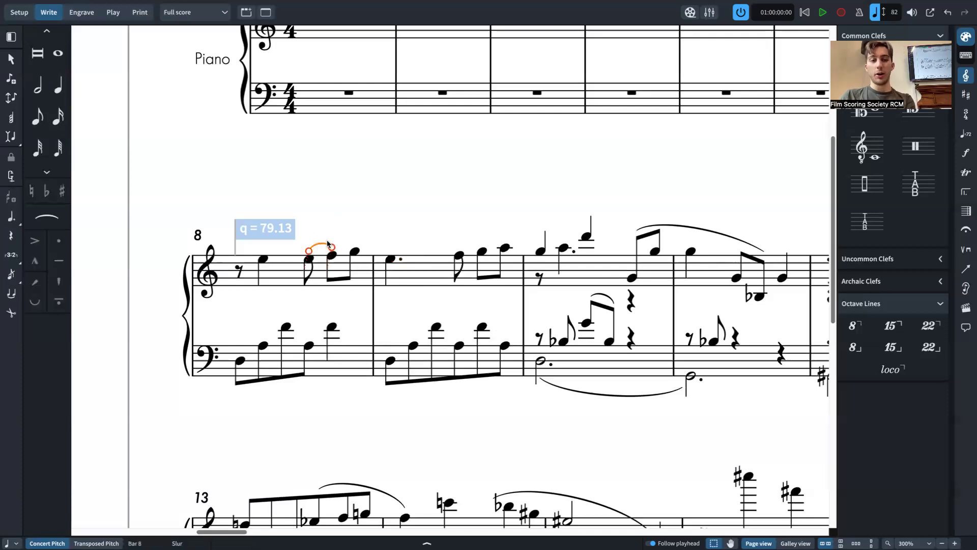
pyautogui.press('Delete')
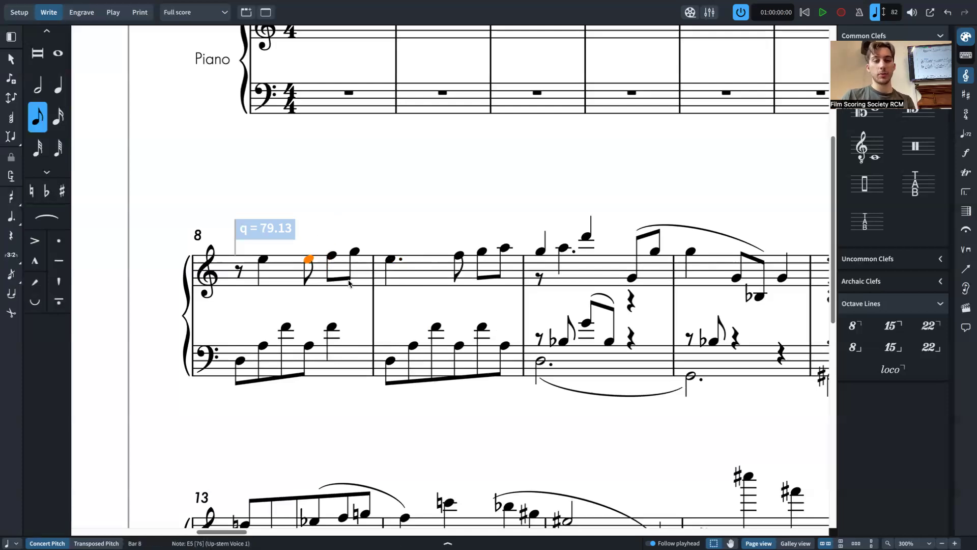
pyautogui.click(458, 254)
pyautogui.keyDown('shift'); pyautogui.click(505, 248); pyautogui.keyUp('shift')
pyautogui.press('s')
# Step: Add a slur over the last three treble eighth notes E5, F5 and G5 in bar 8
pyautogui.click(309, 259)
pyautogui.keyDown('shift'); pyautogui.click(355, 251); pyautogui.keyUp('shift')
pyautogui.click(309, 258)
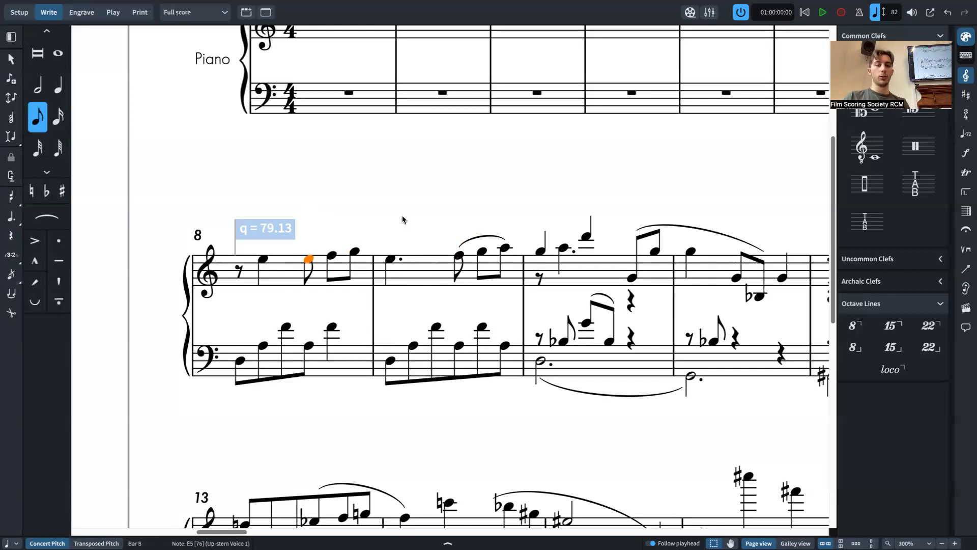
pyautogui.keyDown('shift'); pyautogui.click(355, 252); pyautogui.keyUp('shift')
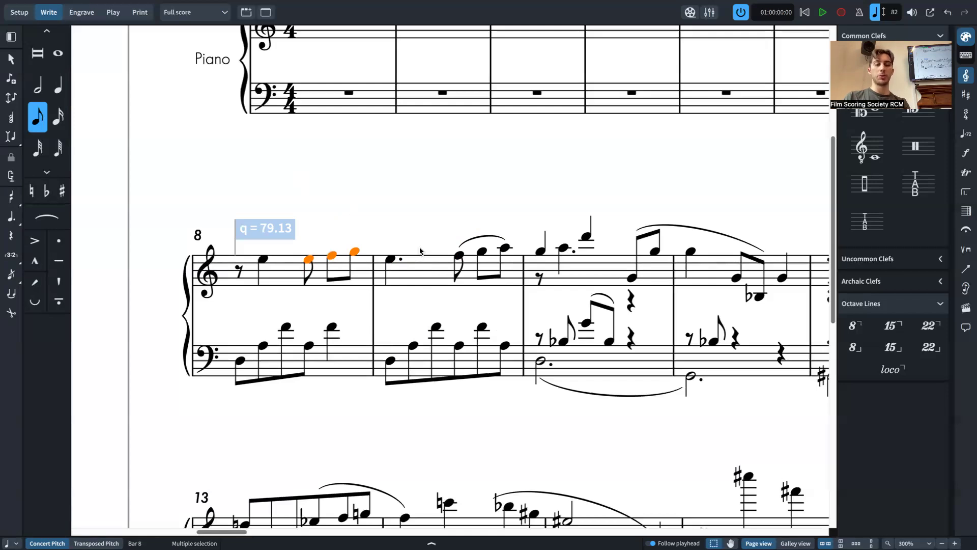
pyautogui.press('s')
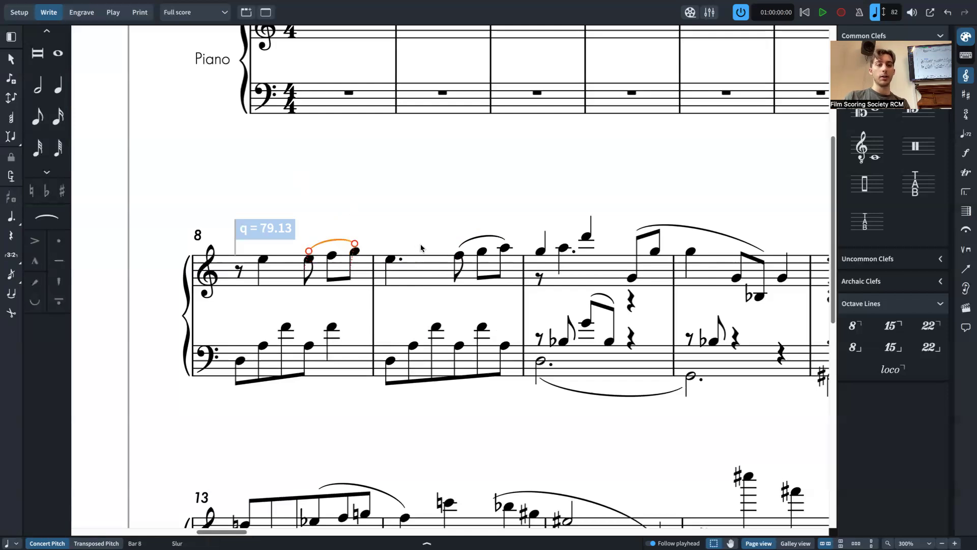
pyautogui.press('Escape')
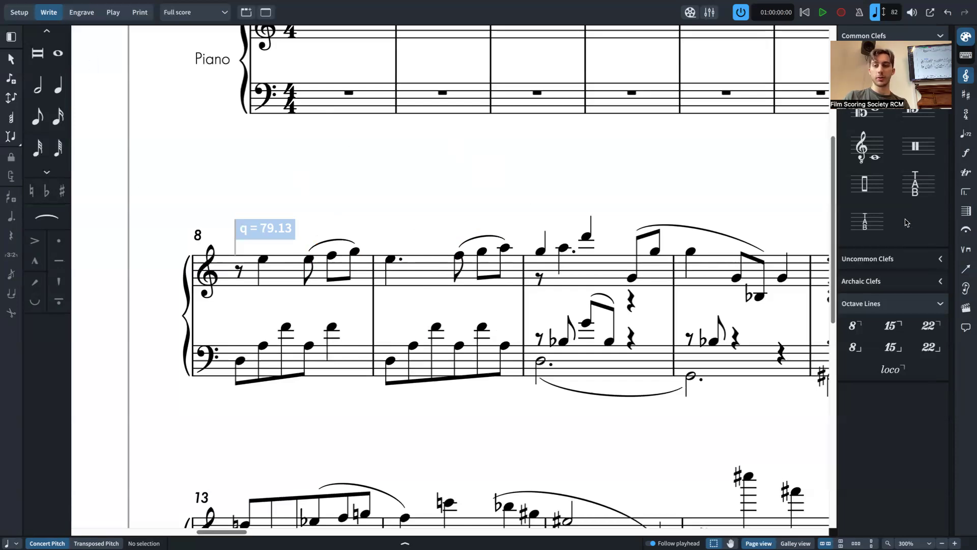
# Step: Delete the new treble slur in bar 8, and try and undo a longer slur over all four treble notes
pyautogui.click(327, 246)
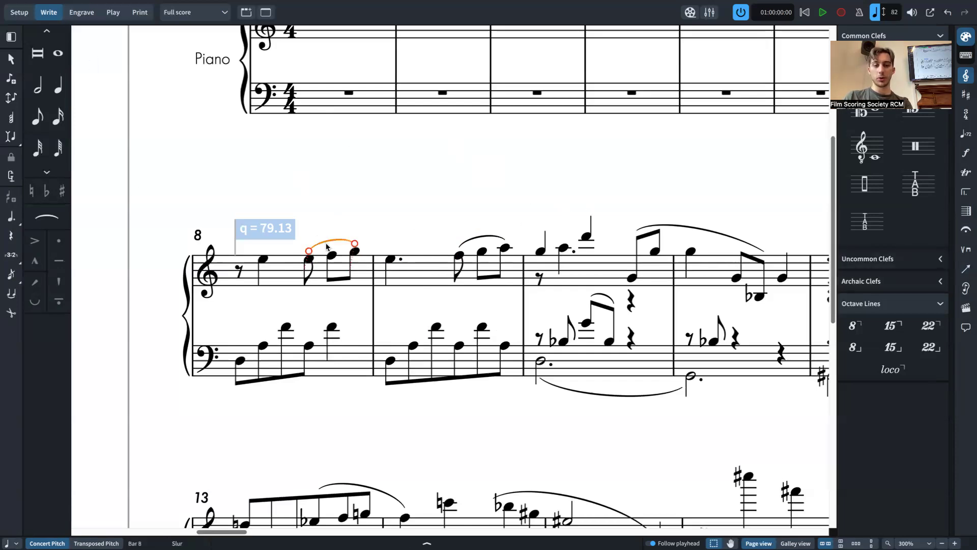
pyautogui.press('Delete')
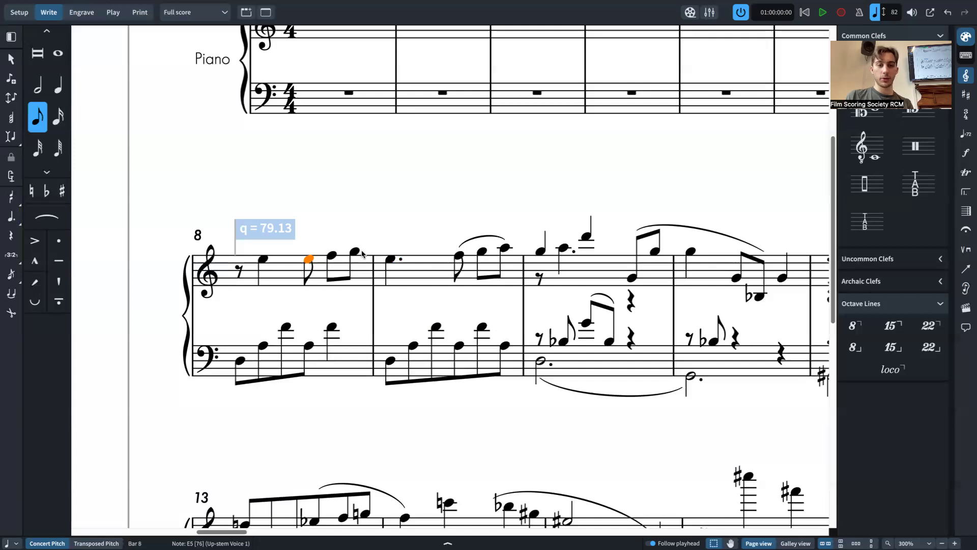
pyautogui.keyDown('shift'); pyautogui.click(361, 251); pyautogui.keyUp('shift')
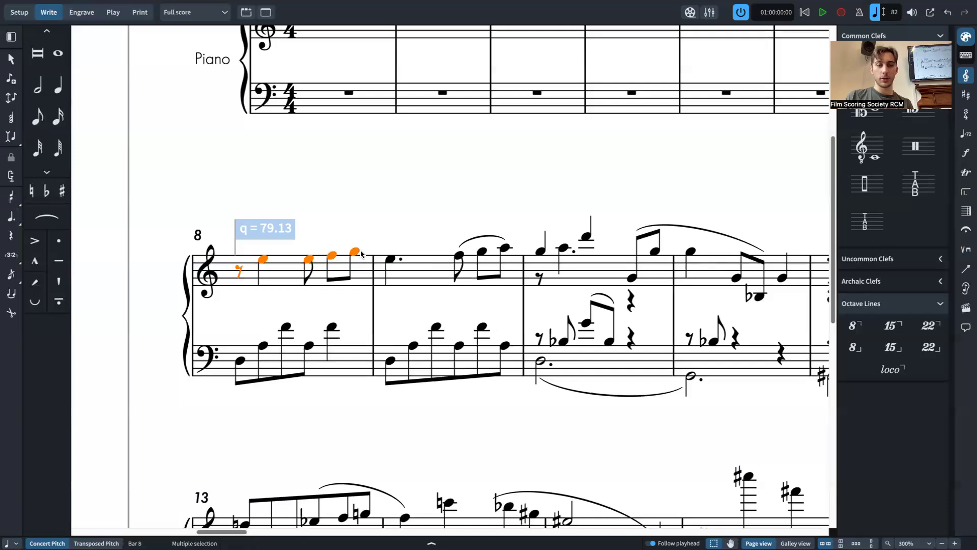
pyautogui.click(46, 218)
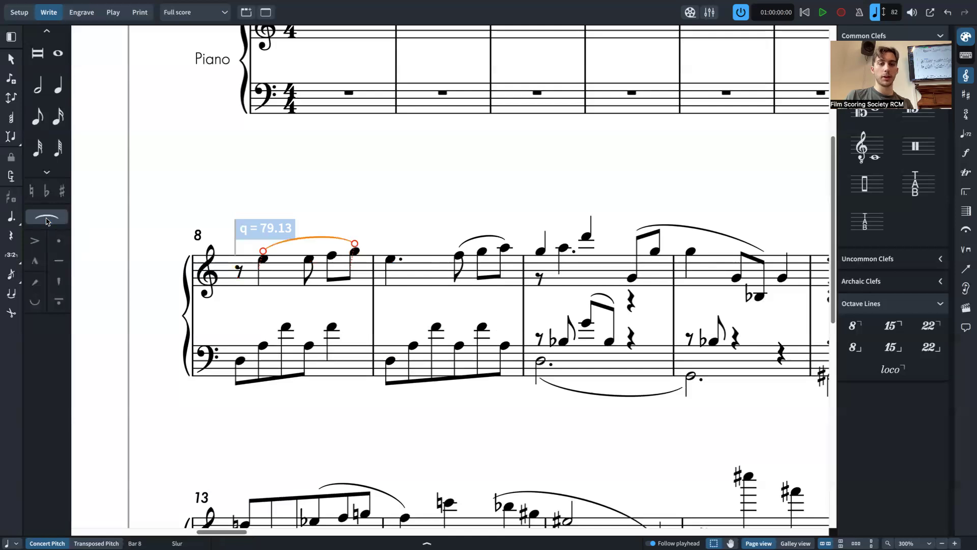
pyautogui.hotkey('ctrl', 'z')
# Step: Slur the treble eighth notes E5 to G5 in bar 8 and clear the selection
pyautogui.click(311, 262)
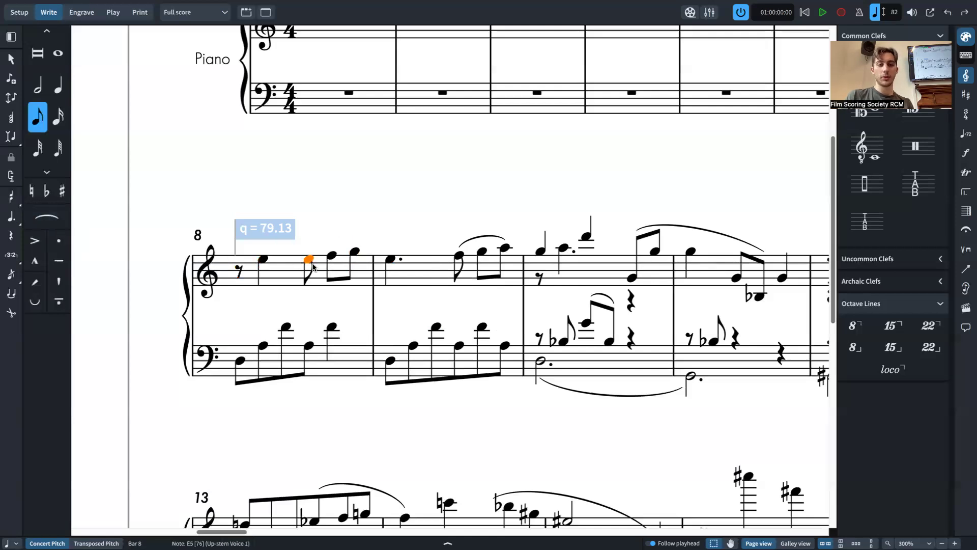
pyautogui.keyDown('shift'); pyautogui.click(353, 253); pyautogui.keyUp('shift')
pyautogui.press('s')
pyautogui.press('Escape')
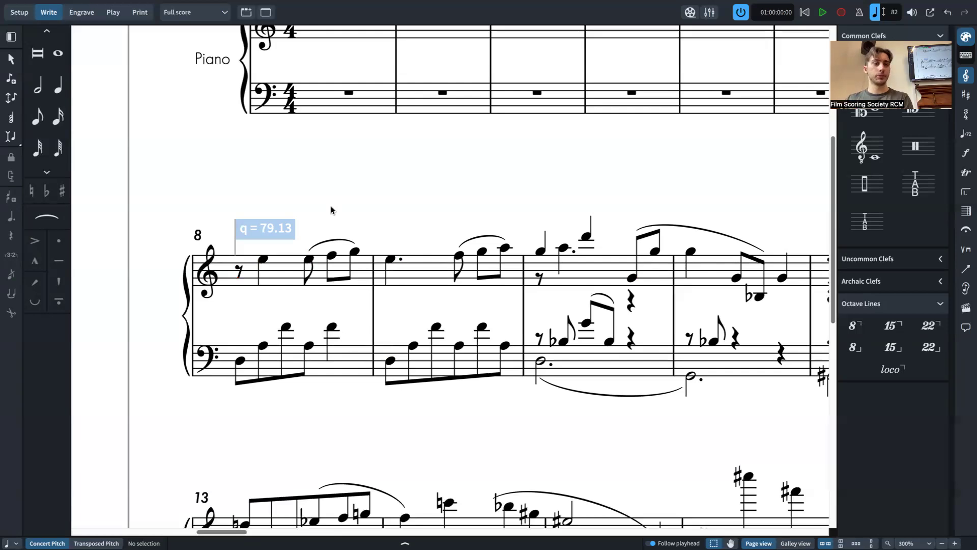
# Step: Examine the properties of the imported tempo mark in bar 4
pyautogui.click(290, 227)
pyautogui.hotkey('ctrl', '-')
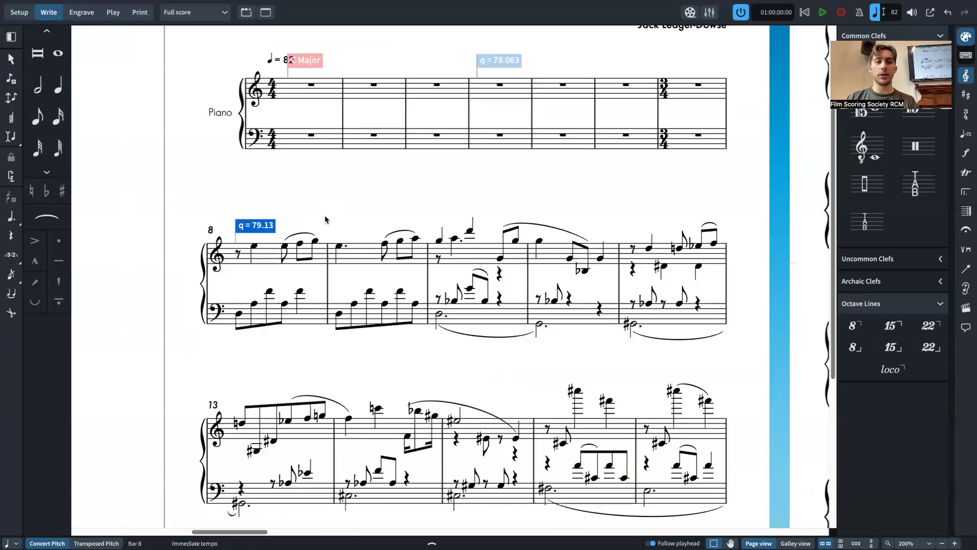
pyautogui.scroll(1, 326, 211)
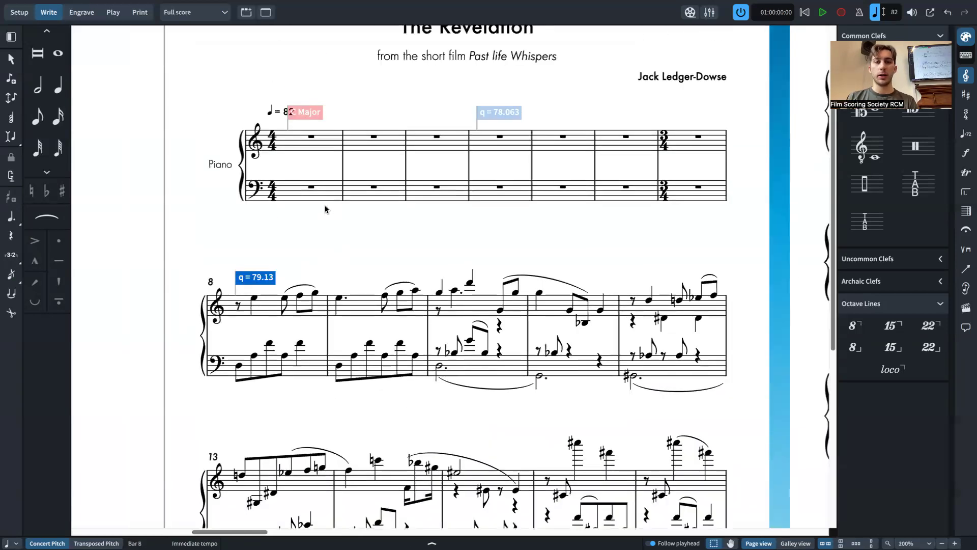
pyautogui.click(493, 115)
pyautogui.hotkey('ctrl', '8')
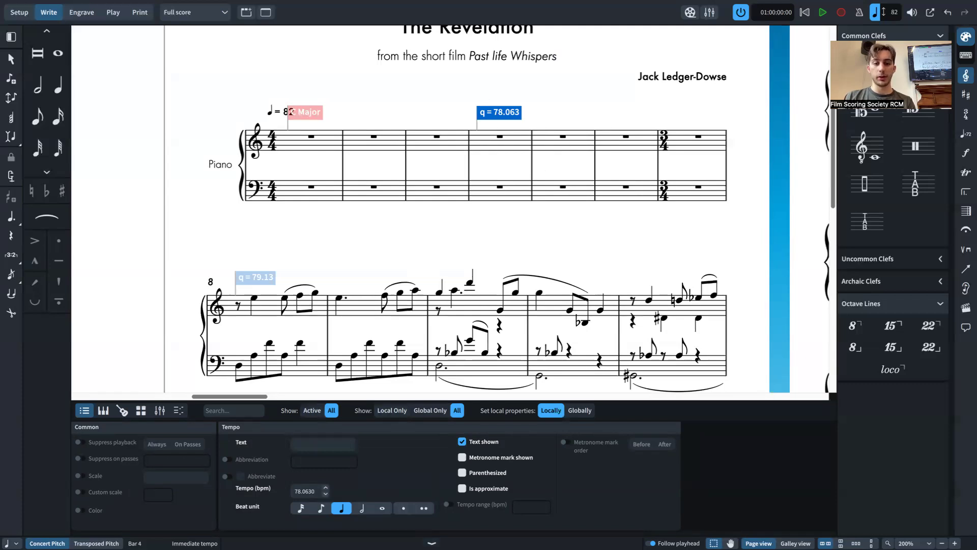
pyautogui.hotkey('ctrl', '8')
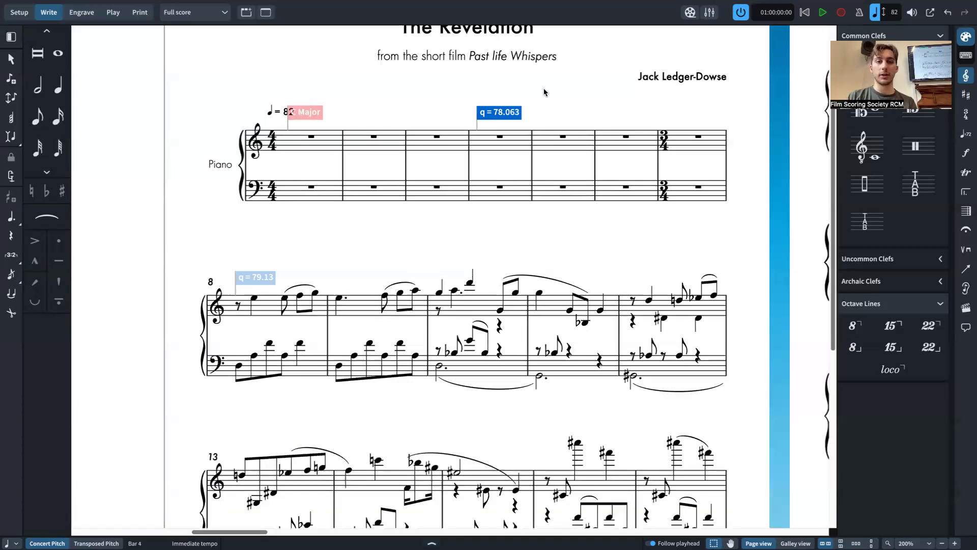
# Step: Delete the imported tempo mark in bar 4 and undo the deletion
pyautogui.press('Delete')
pyautogui.click(503, 137)
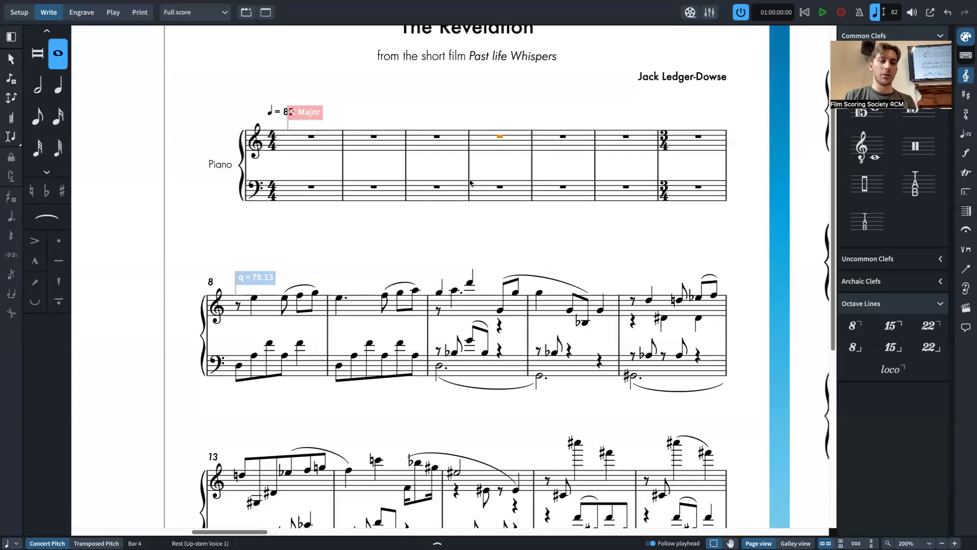
pyautogui.press('Escape')
pyautogui.hotkey('ctrl', 'z')
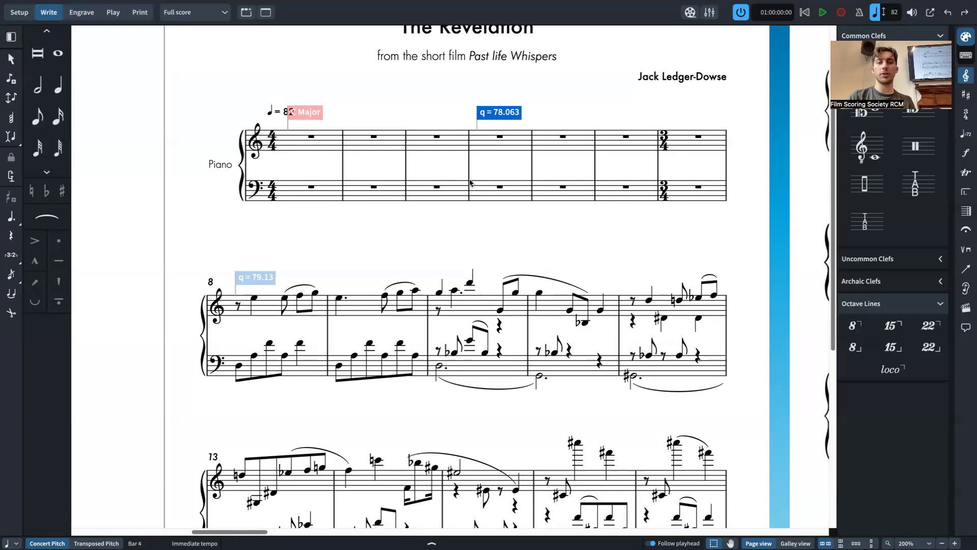
# Step: Delete the imported tempo mark in bar 4 and start a new tempo entry at that bar's treble rest
pyautogui.press('Delete')
pyautogui.click(494, 146)
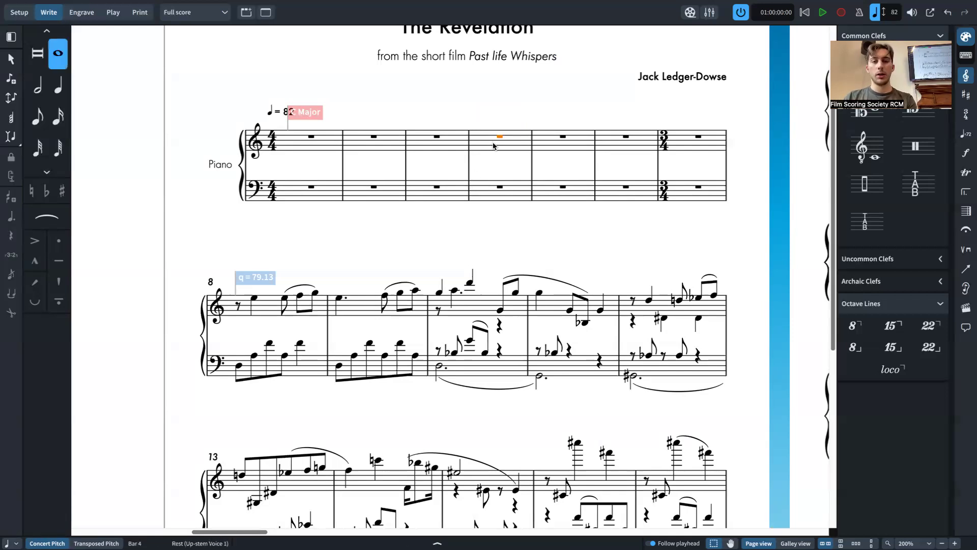
pyautogui.hotkey('shift', 't')
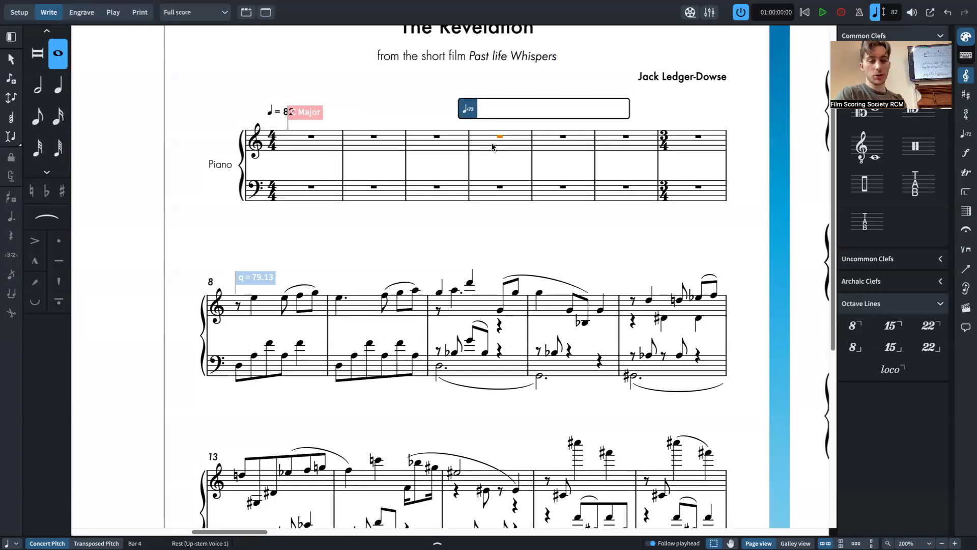
# Step: Try the beat-unit codes "q =", "h =" and "w =" in the bar 4 tempo entry
pyautogui.write('q =')
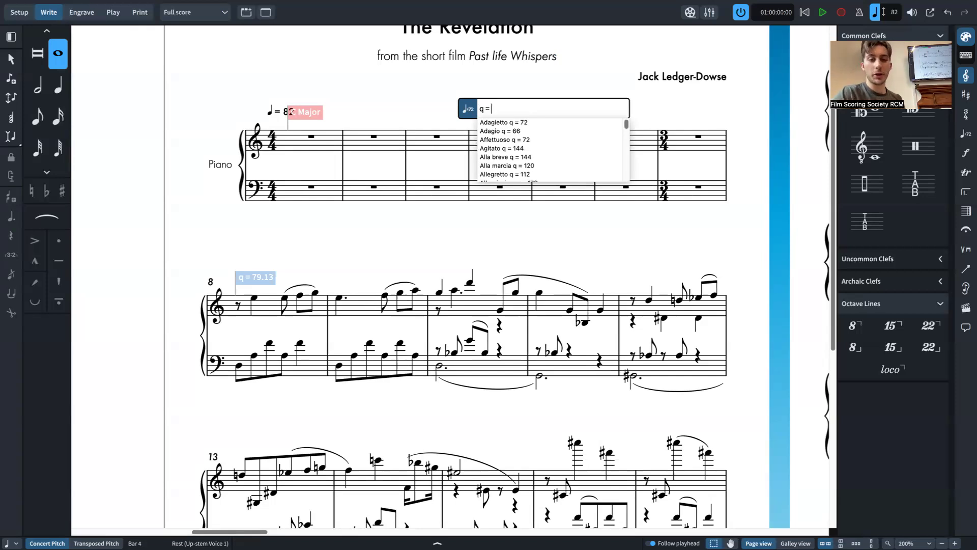
pyautogui.hotkey('ctrl', 'a')
pyautogui.write('h =')
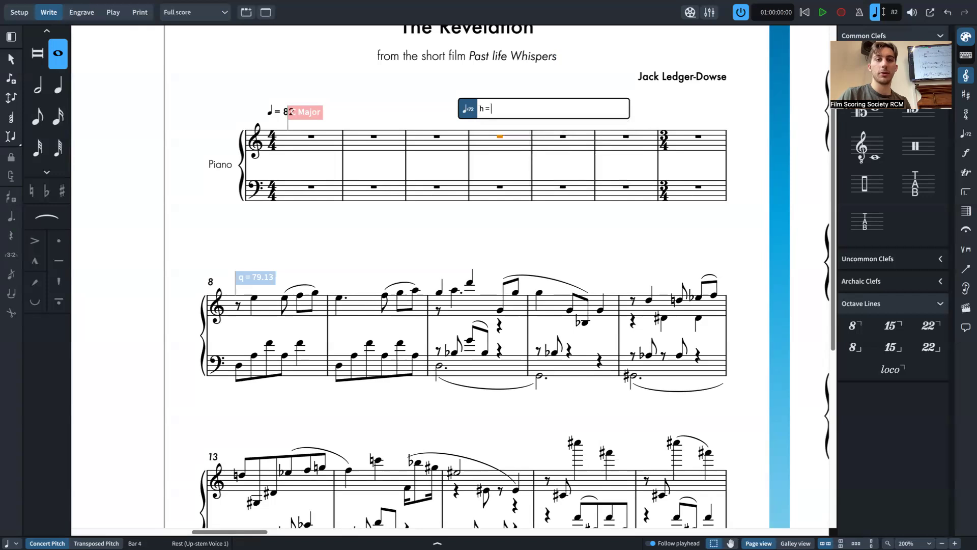
pyautogui.hotkey('ctrl', 'a')
pyautogui.write('w =')
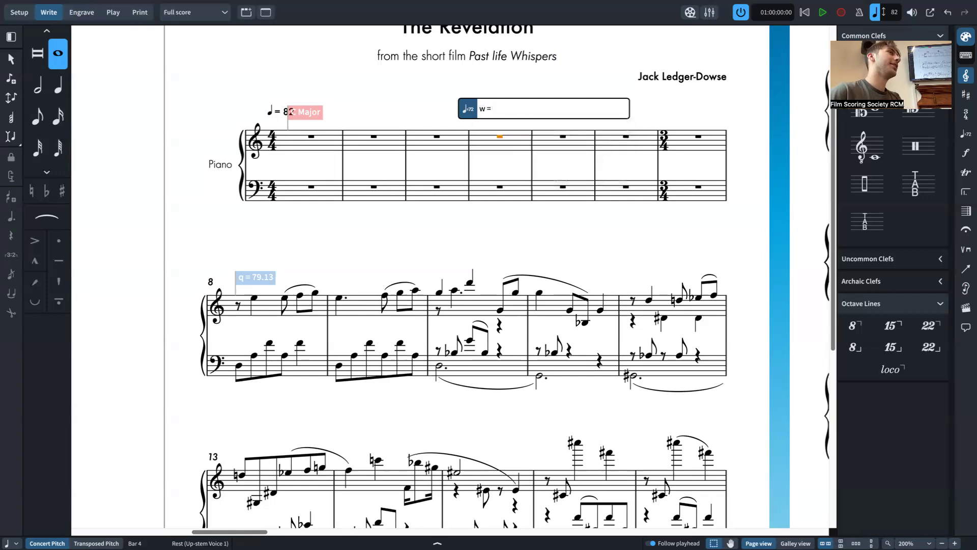
pyautogui.press('super+w')
pyautogui.click(527, 278)
# Step: Enter "q = 78" as the new tempo mark in bar 4
pyautogui.write('q =')
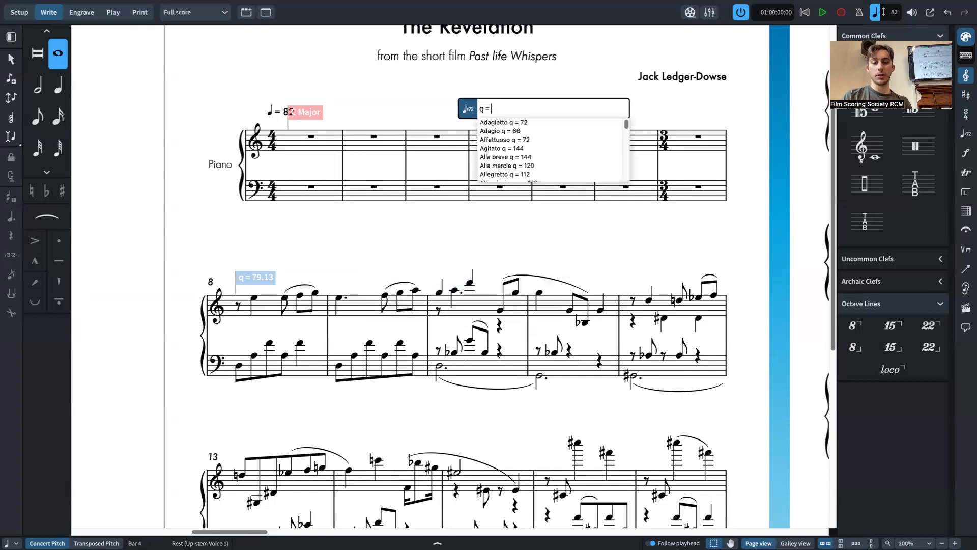
pyautogui.write(' 78')
pyautogui.press('Return')
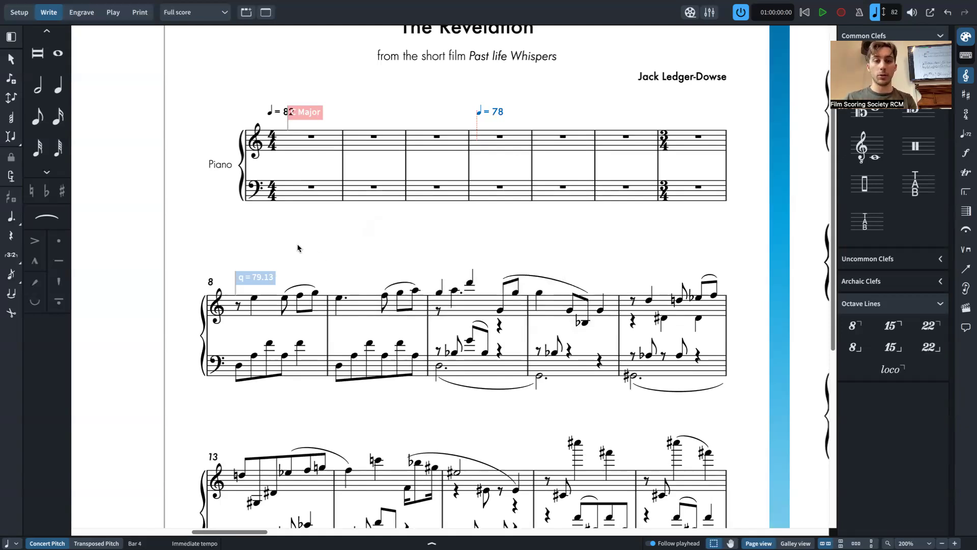
# Step: Replace the imported tempo mark in bar 8 with a new quarter note = 79 mark
pyautogui.click(254, 279)
pyautogui.press('Delete')
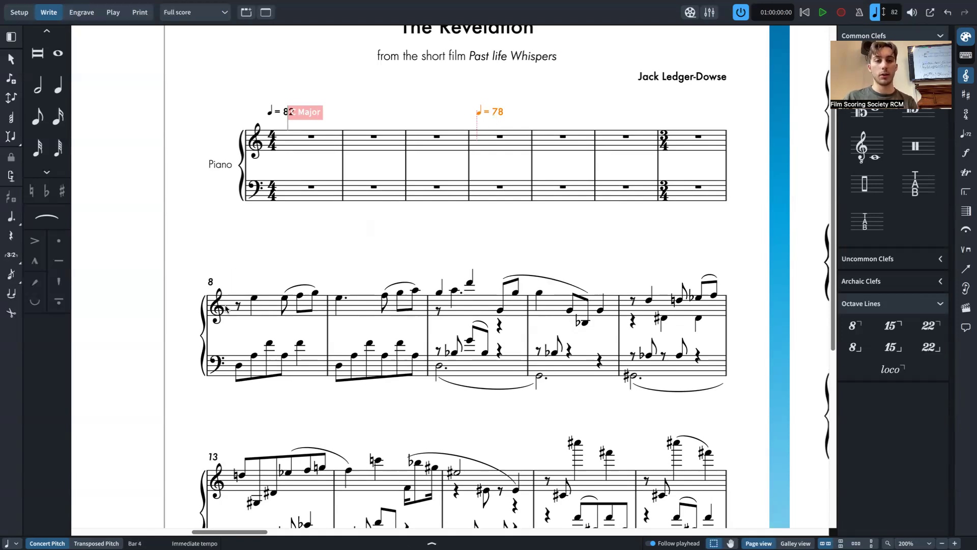
pyautogui.click(241, 310)
pyautogui.hotkey('shift', 't')
pyautogui.write('q=79')
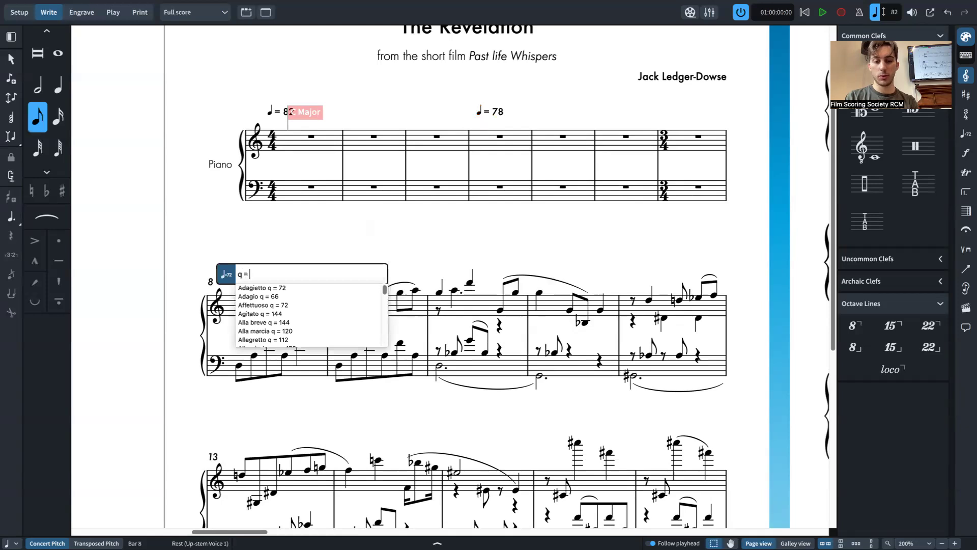
pyautogui.press('Return')
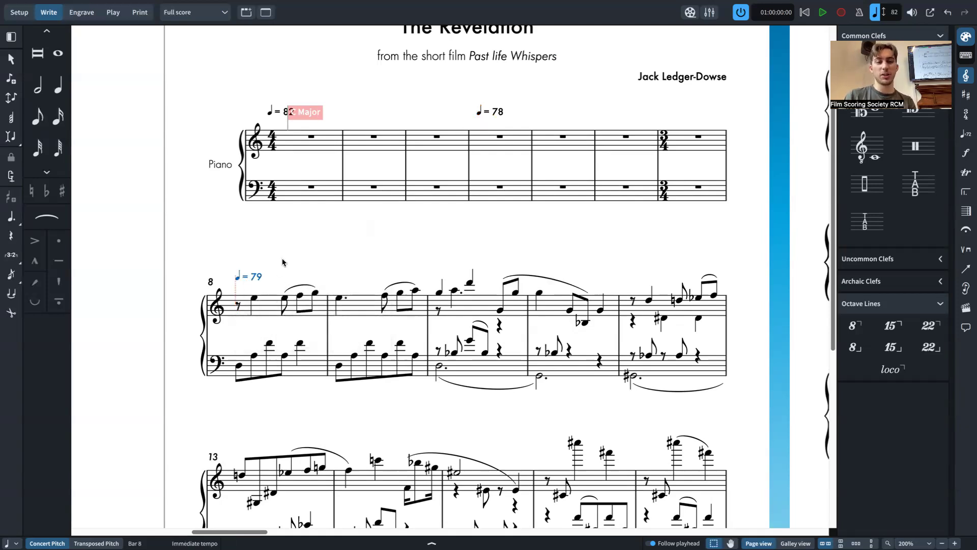
# Step: View the properties of the new tempo mark in bar 8
pyautogui.hscroll(1, 283, 262)
pyautogui.hscroll(-1, 282, 263)
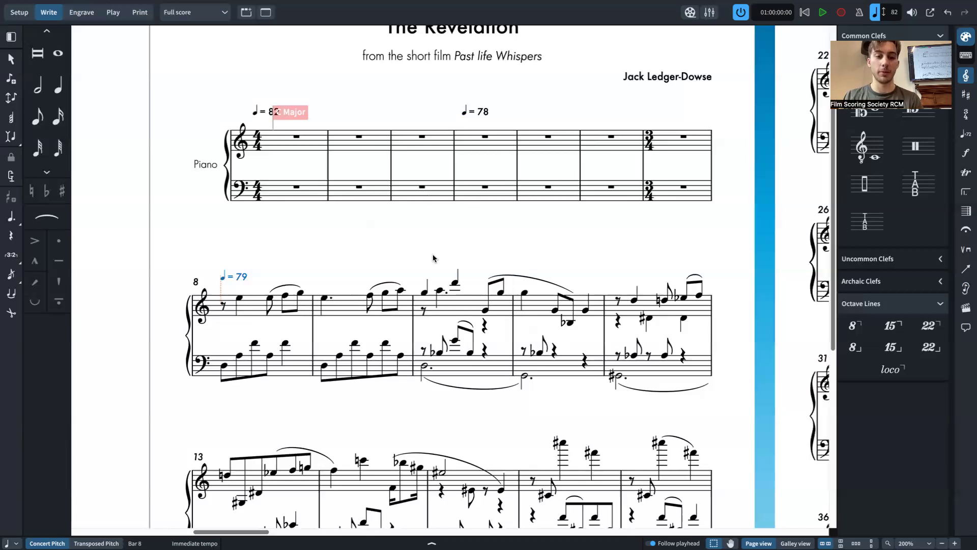
pyautogui.click(432, 543)
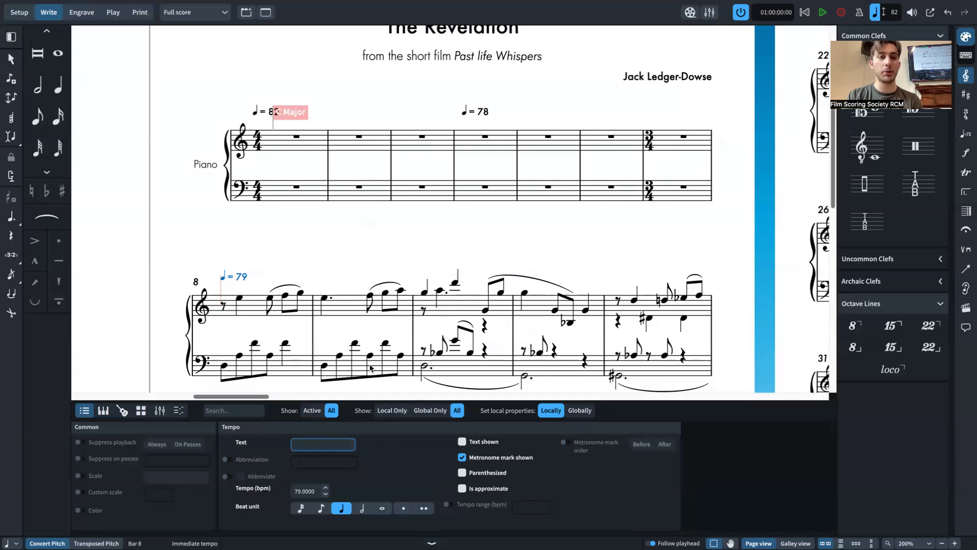
pyautogui.hotkey('ctrl', '8')
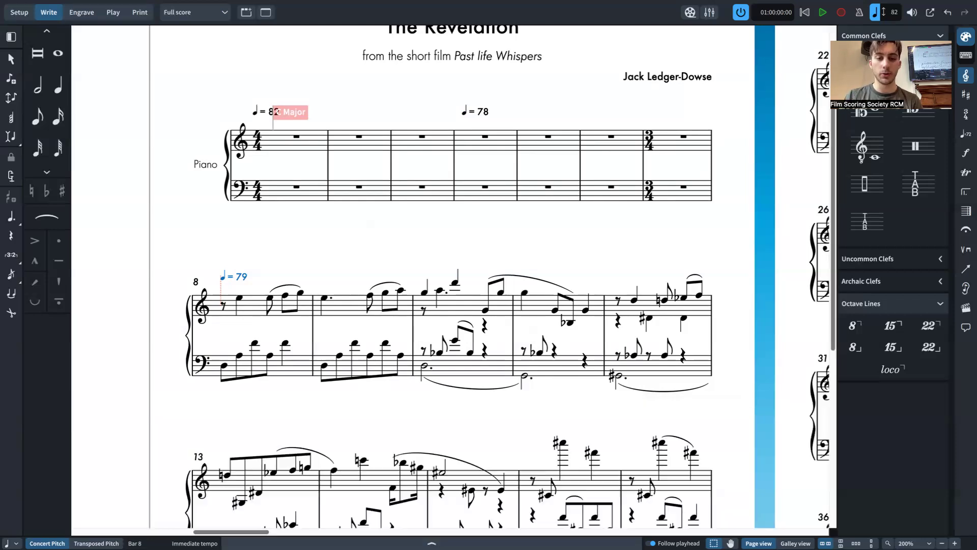
# Step: Set the tempo text of the bar 4 quarter note = 78 mark to "(-4)"
pyautogui.click(508, 113)
pyautogui.click(485, 113)
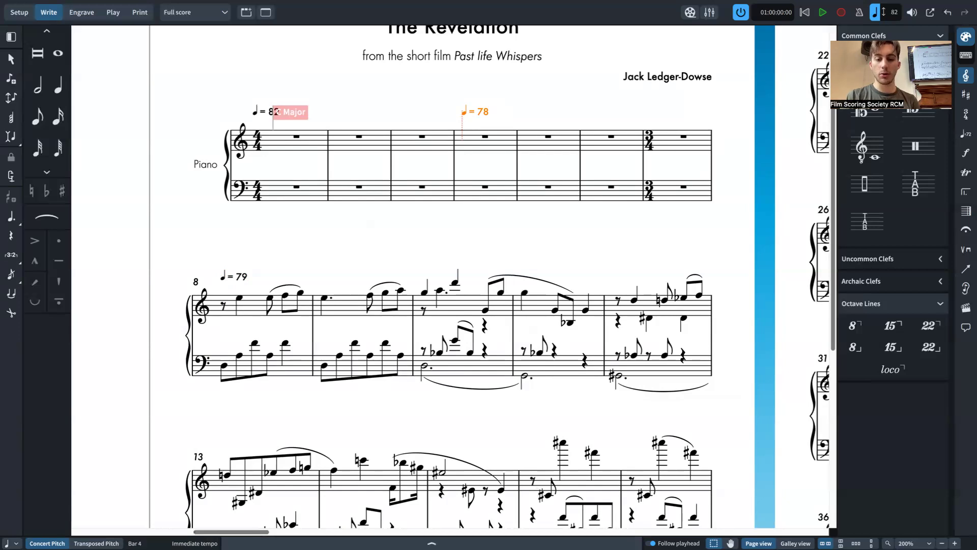
pyautogui.hotkey('ctrl', '8')
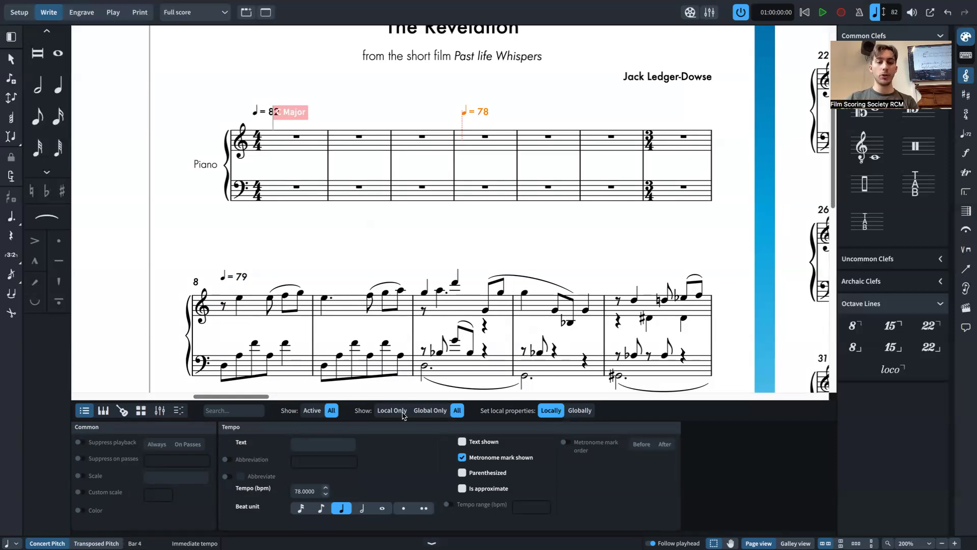
pyautogui.click(324, 444)
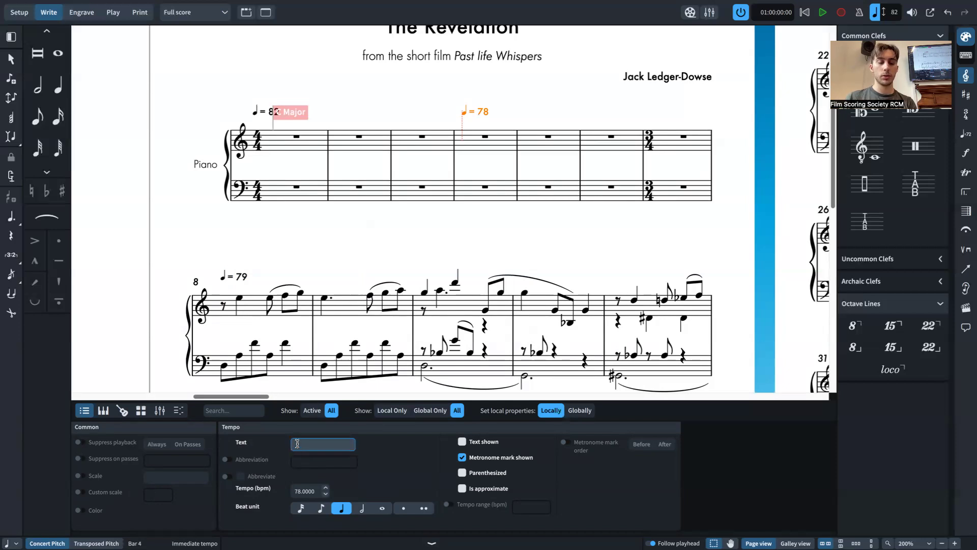
pyautogui.write('(')
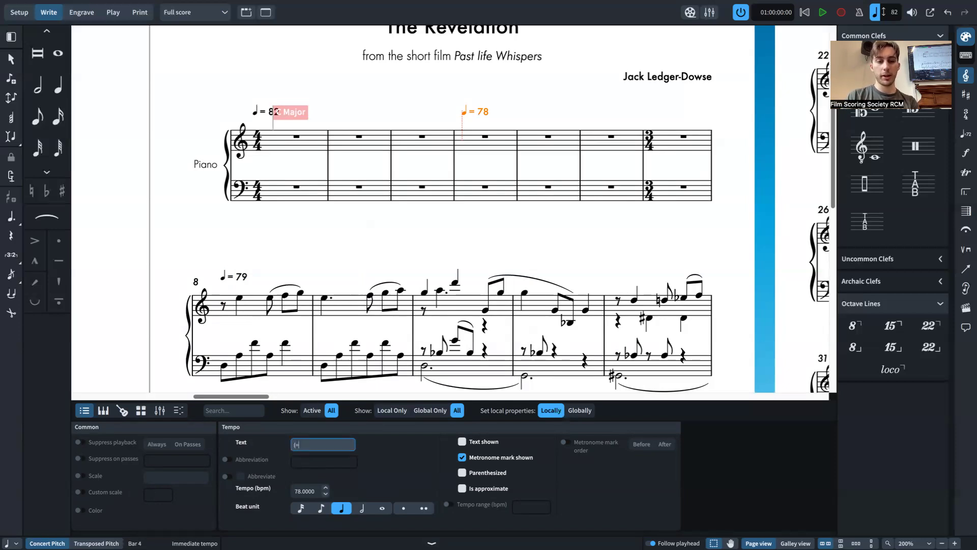
pyautogui.write('-4')
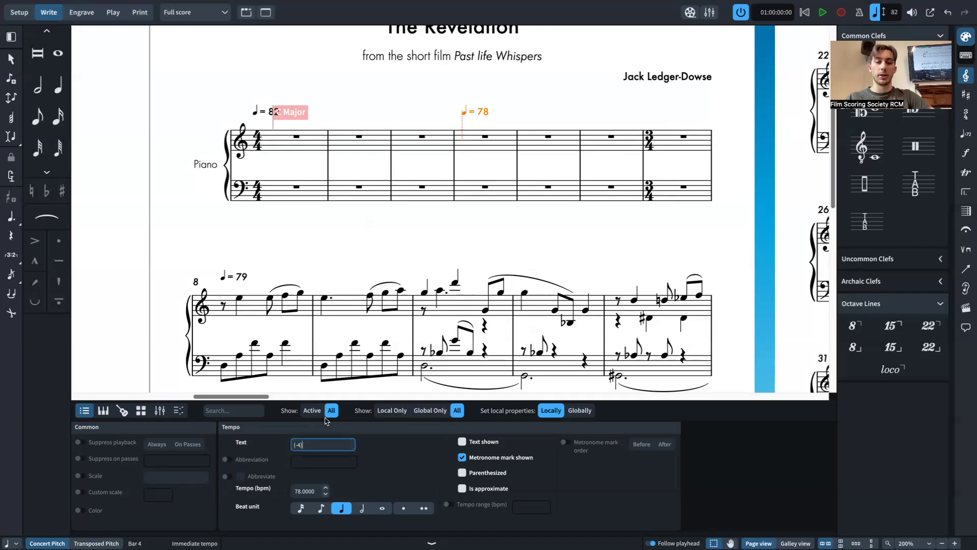
pyautogui.click(433, 444)
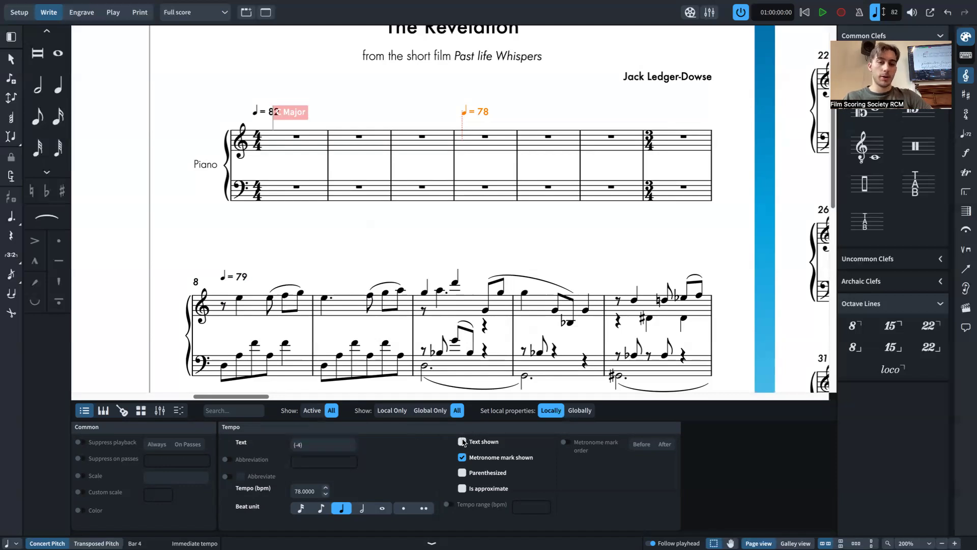
# Step: Show the text of the bar 4 tempo mark and place its metronome mark before the text
pyautogui.click(462, 442)
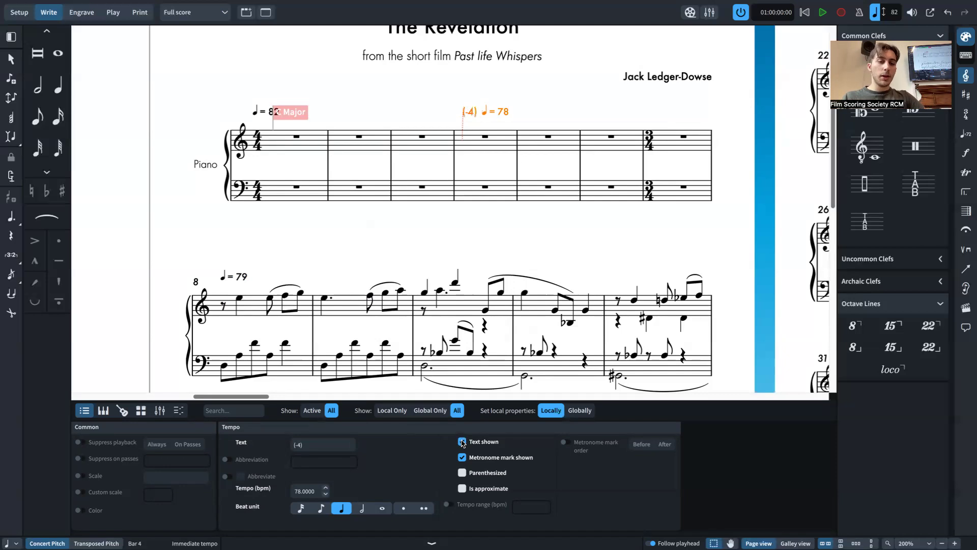
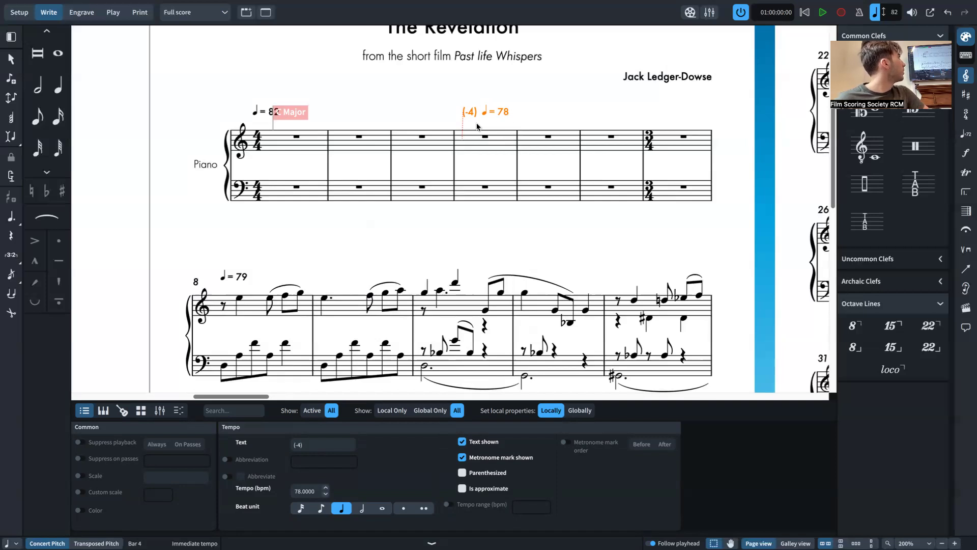
pyautogui.click(566, 442)
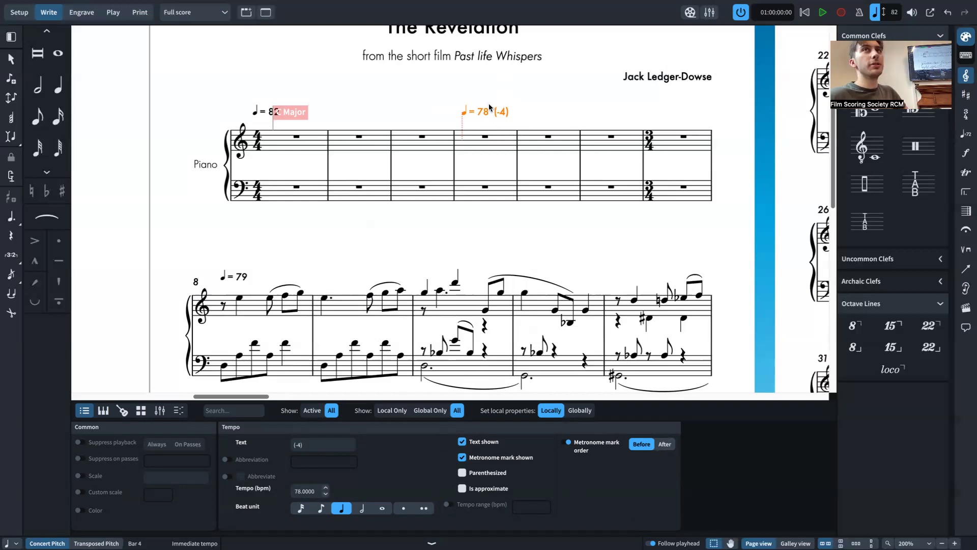
pyautogui.moveTo(208, 6)
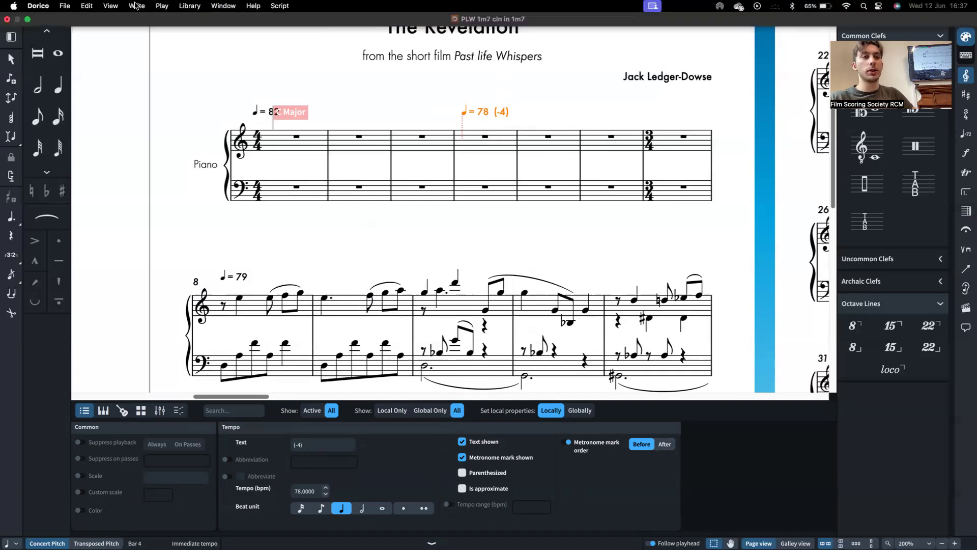
pyautogui.click(188, 6)
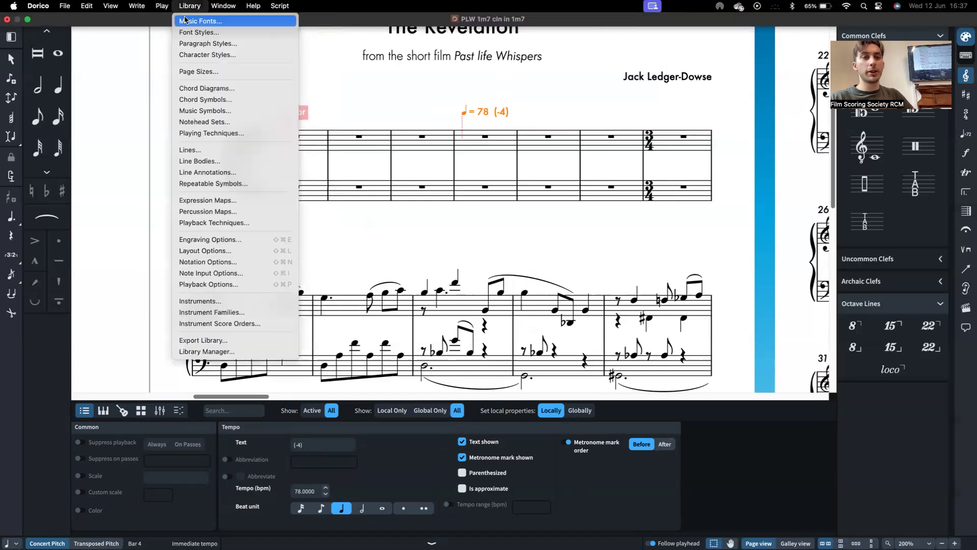
pyautogui.click(198, 32)
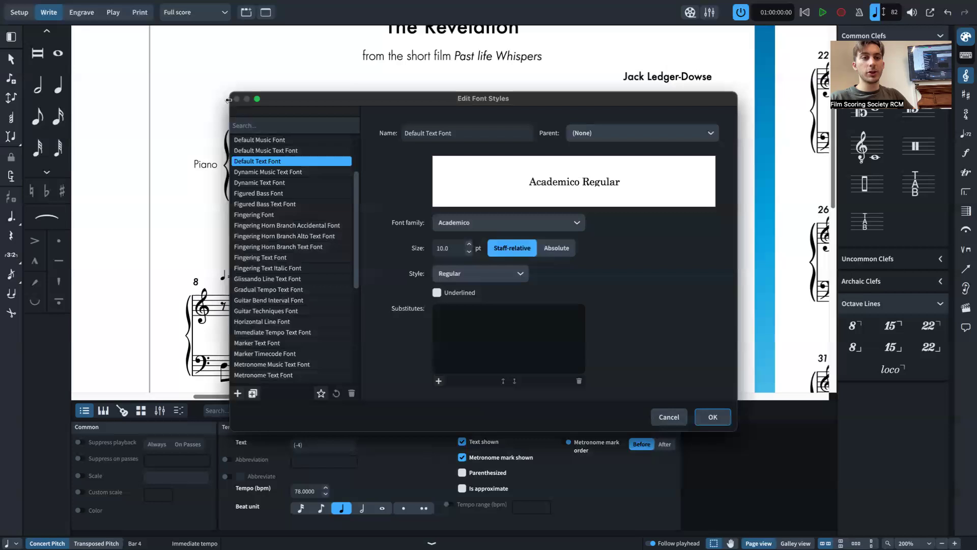
pyautogui.click(676, 417)
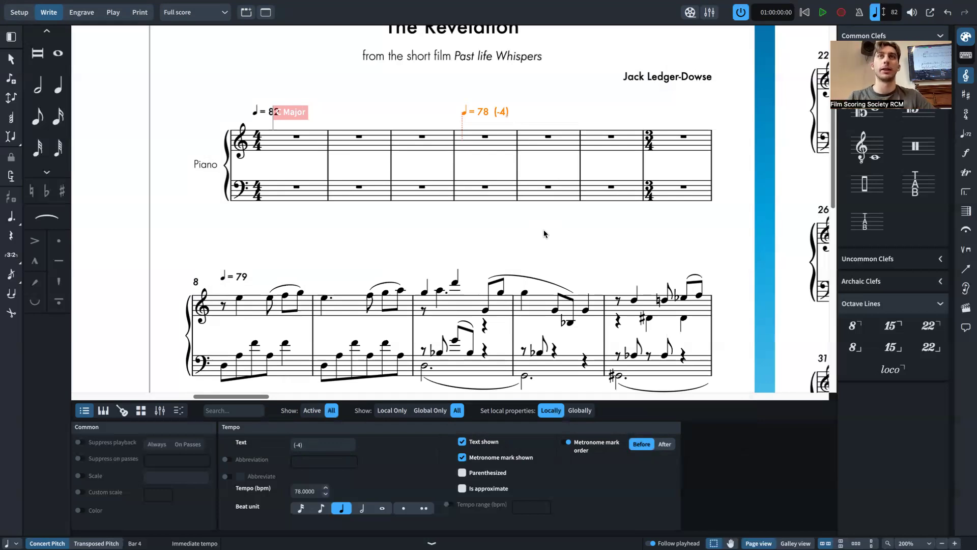
# Step: Set the full score layout's bar number frequency to every bar
pyautogui.click(432, 543)
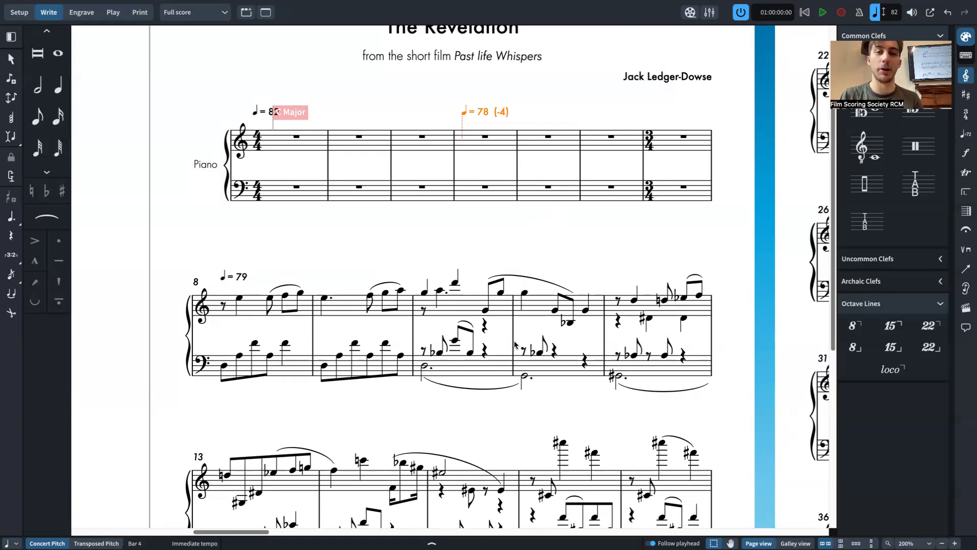
pyautogui.click(547, 232)
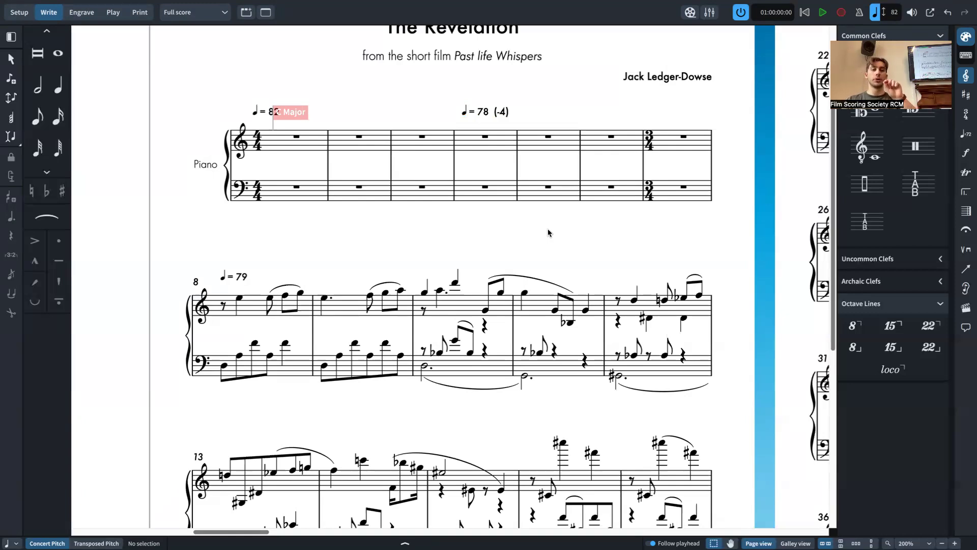
pyautogui.scroll(-2, 533, 232)
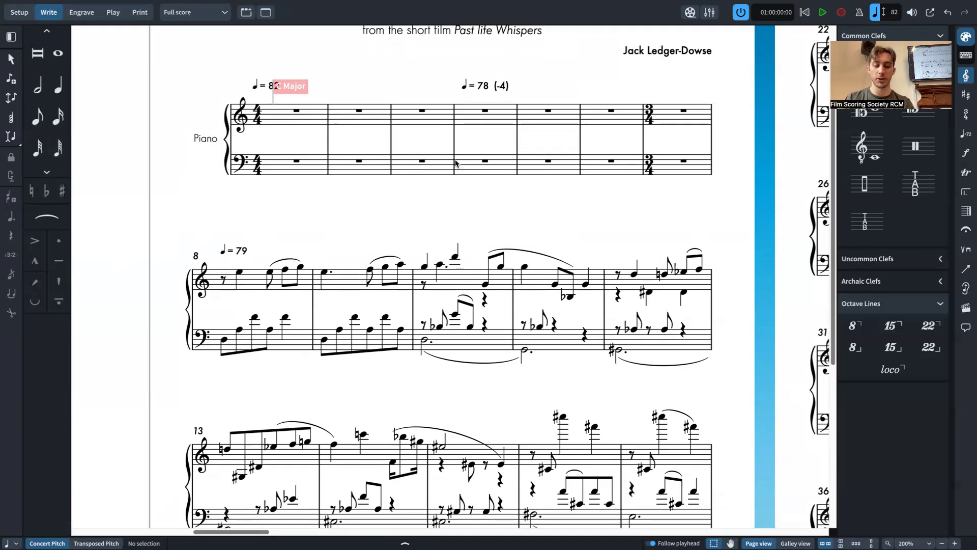
pyautogui.press('super+shift+l')
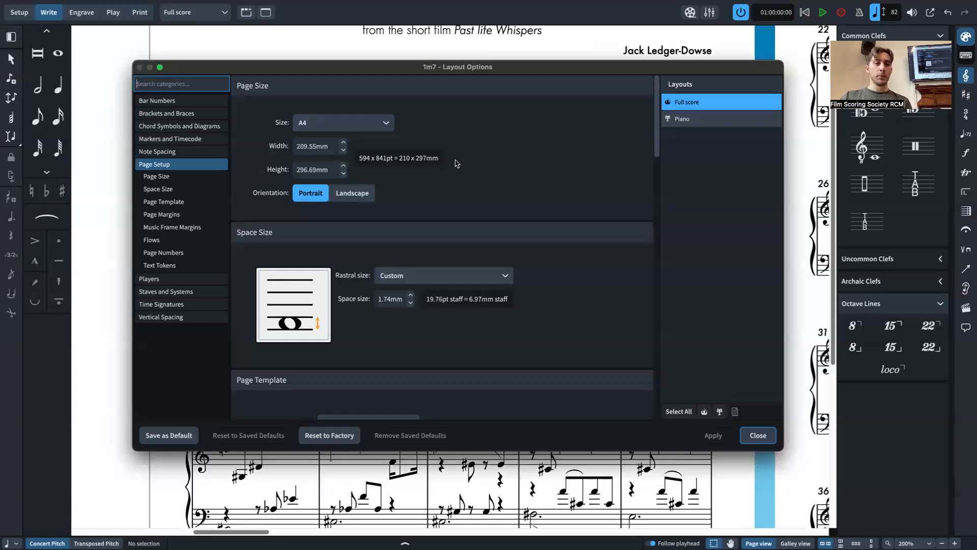
pyautogui.click(207, 101)
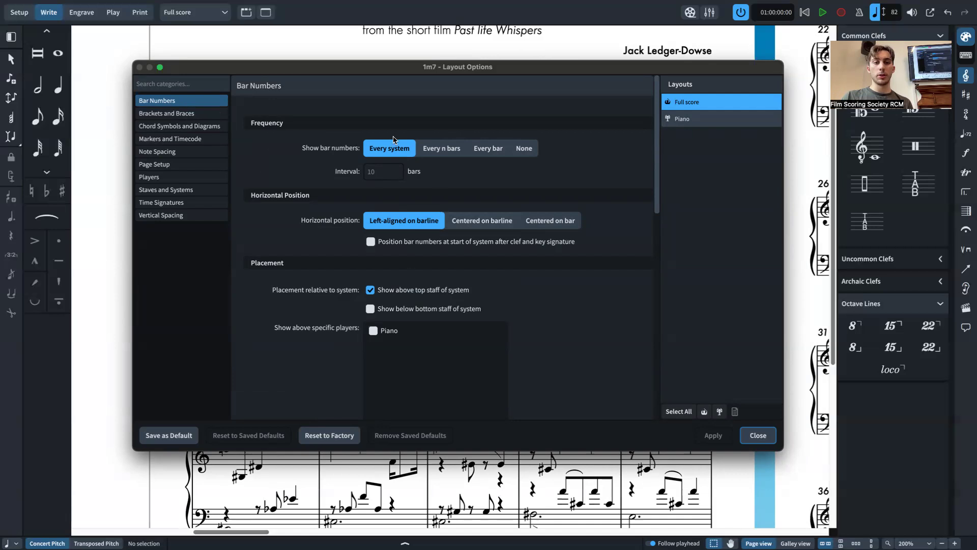
pyautogui.moveTo(404, 73); pyautogui.dragTo(350, 64)
pyautogui.click(493, 147)
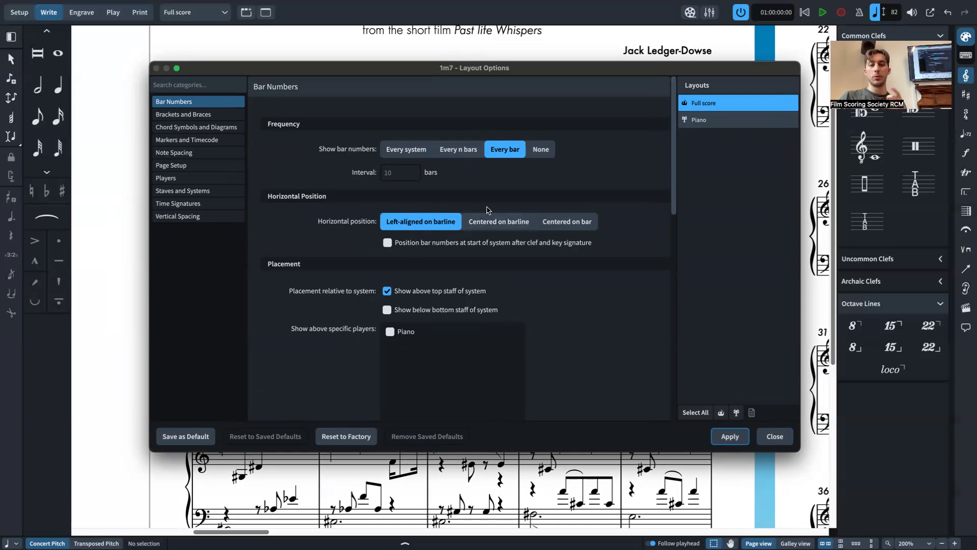
# Step: Set the horizontal position of the bar numbers to centered on bar and apply the layout change
pyautogui.moveTo(458, 68); pyautogui.dragTo(639, 73)
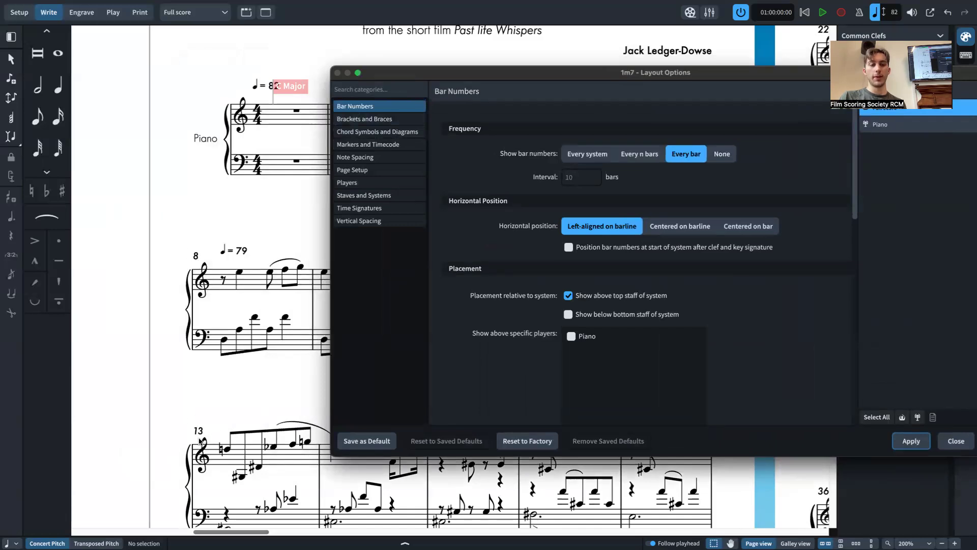
pyautogui.moveTo(653, 72); pyautogui.dragTo(406, 33)
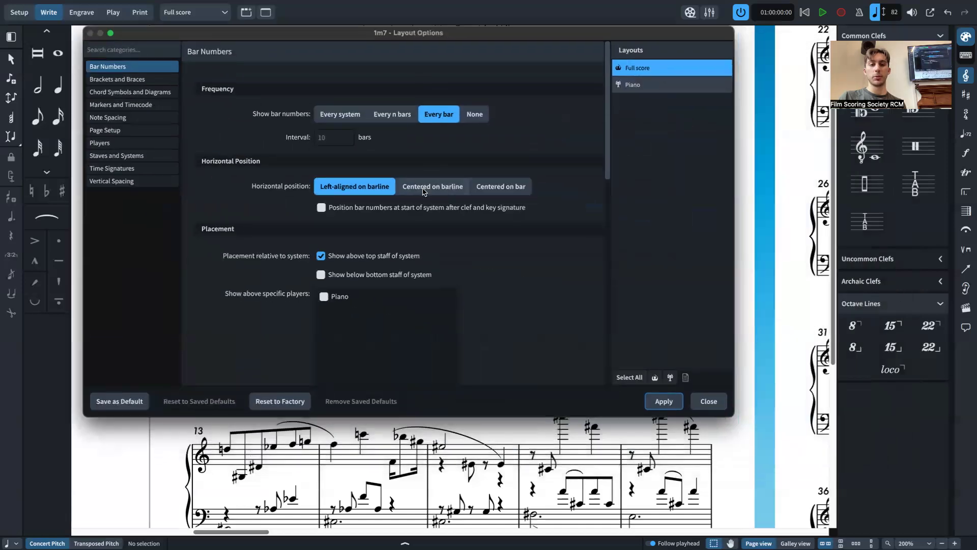
pyautogui.click(515, 194)
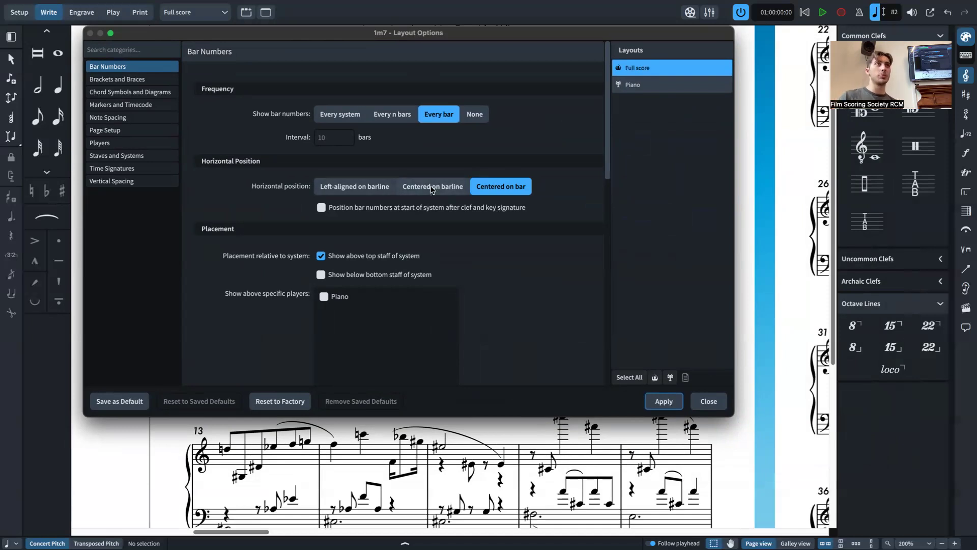
pyautogui.click(659, 403)
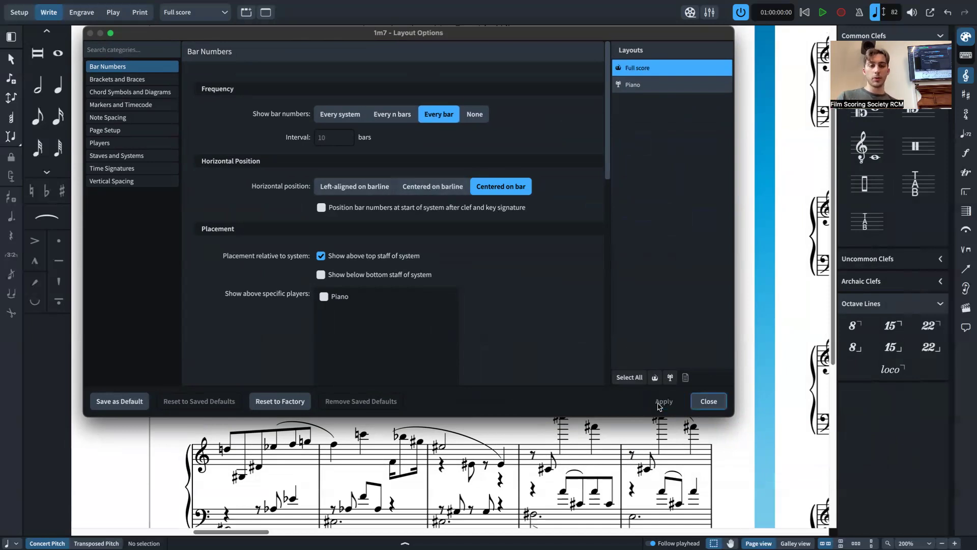
pyautogui.moveTo(488, 35); pyautogui.dragTo(976, 80)
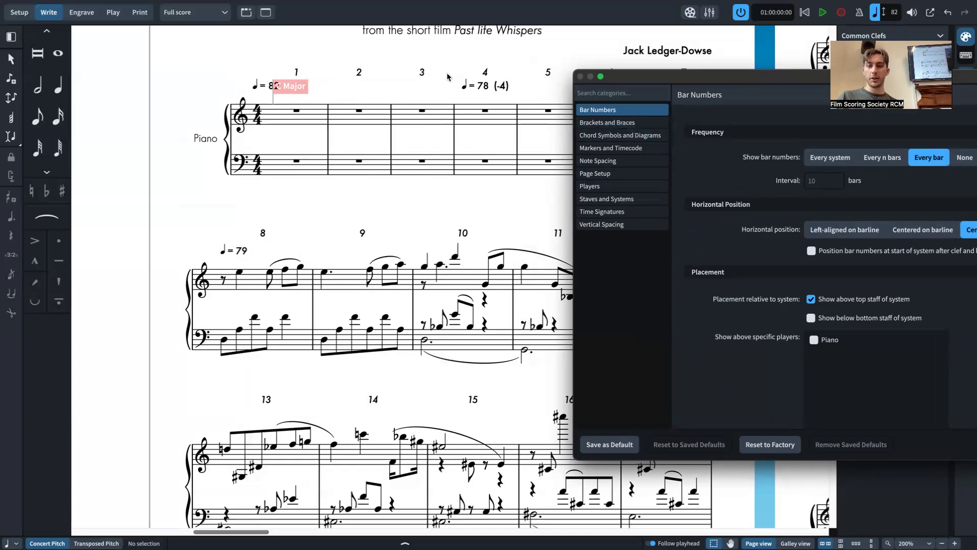
# Step: Give the bar numbers a rectangle enclosure and apply it to the full score layout
pyautogui.moveTo(762, 80); pyautogui.dragTo(393, 53)
pyautogui.scroll(-5, 526, 303)
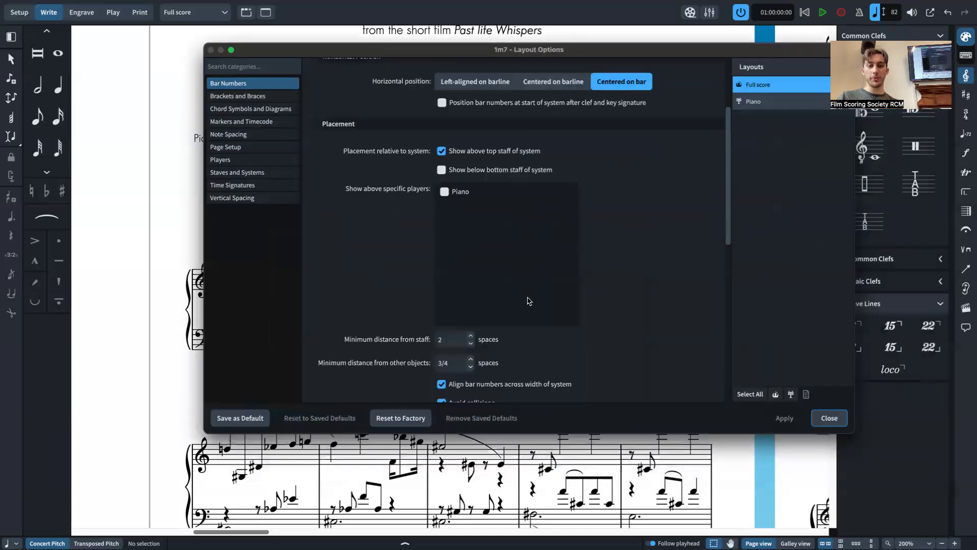
pyautogui.scroll(-3, 527, 303)
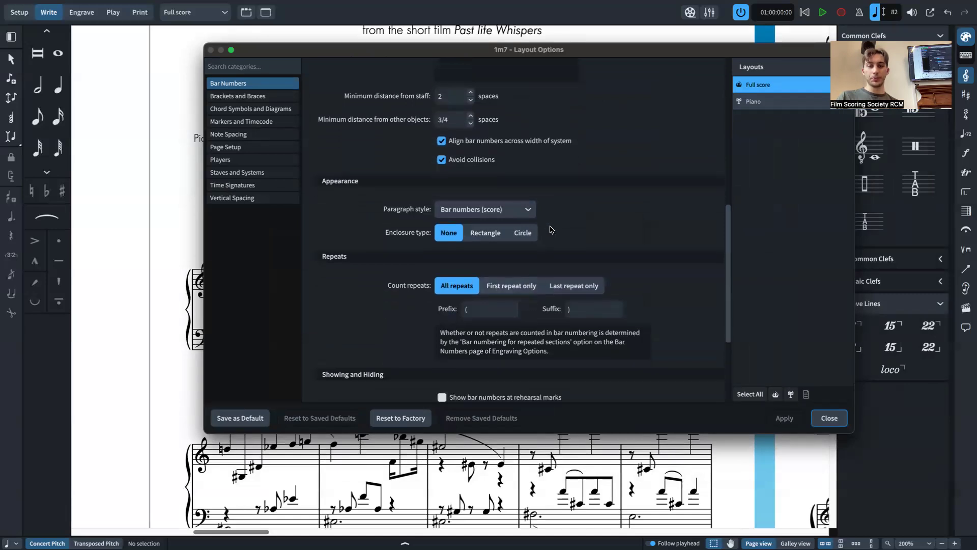
pyautogui.scroll(-5, 549, 235)
pyautogui.scroll(5, 549, 235)
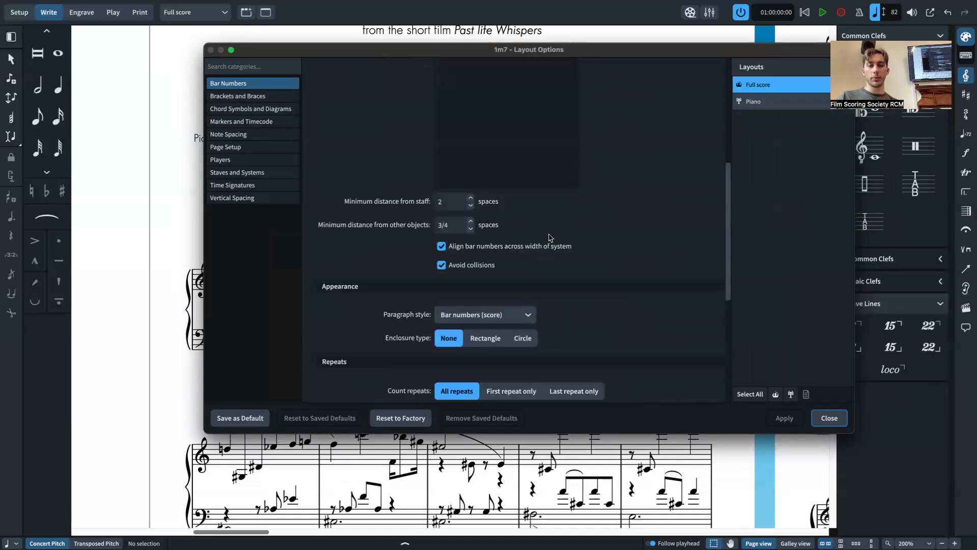
pyautogui.scroll(5, 532, 320)
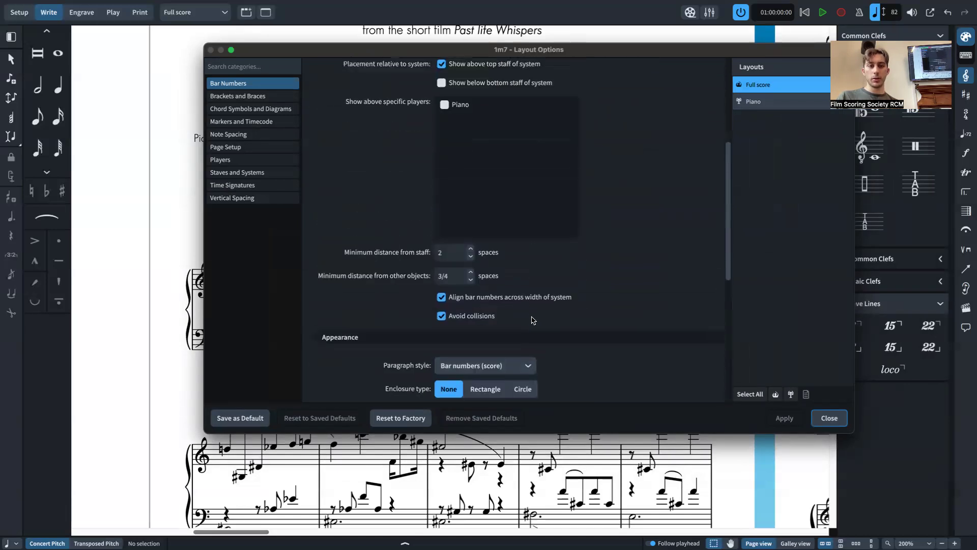
pyautogui.scroll(-5, 533, 202)
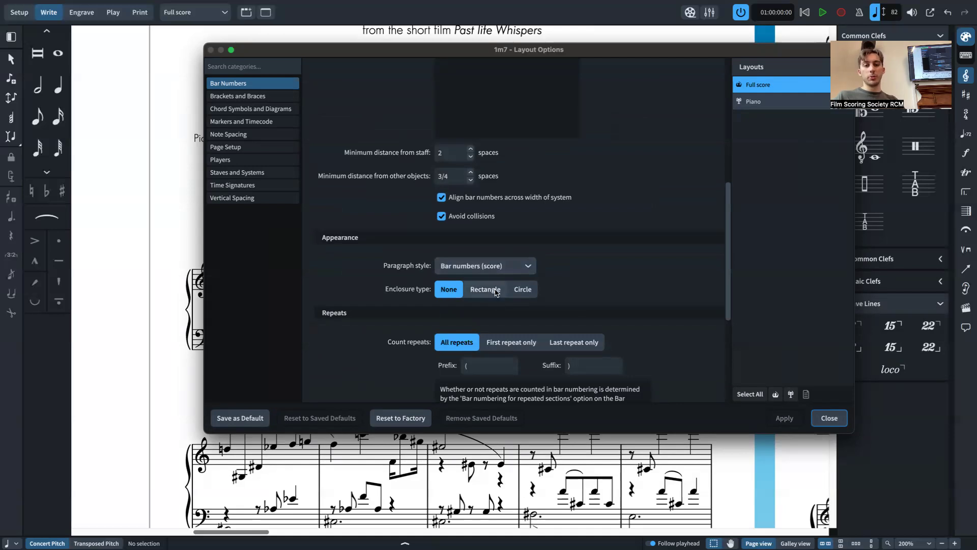
pyautogui.click(485, 289)
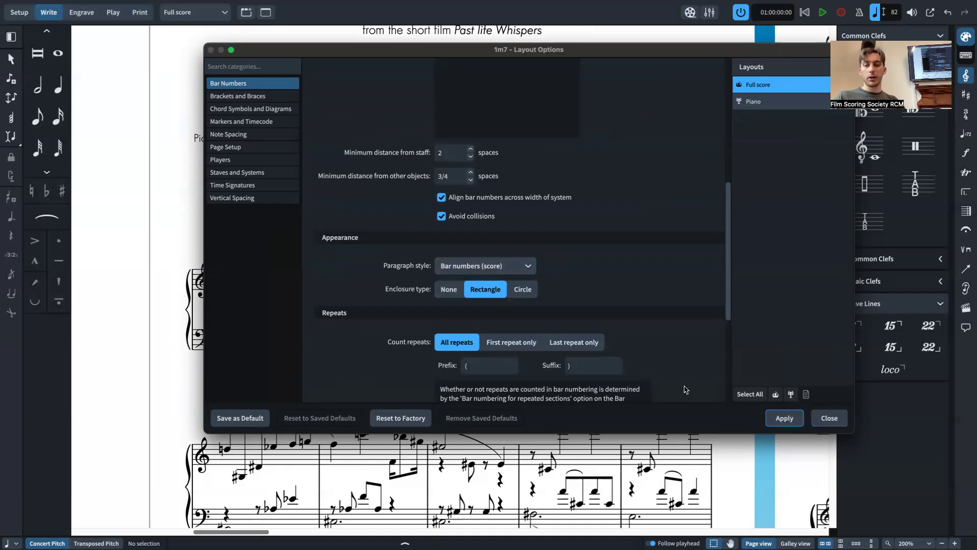
pyautogui.click(765, 415)
pyautogui.moveTo(373, 51); pyautogui.dragTo(905, 119)
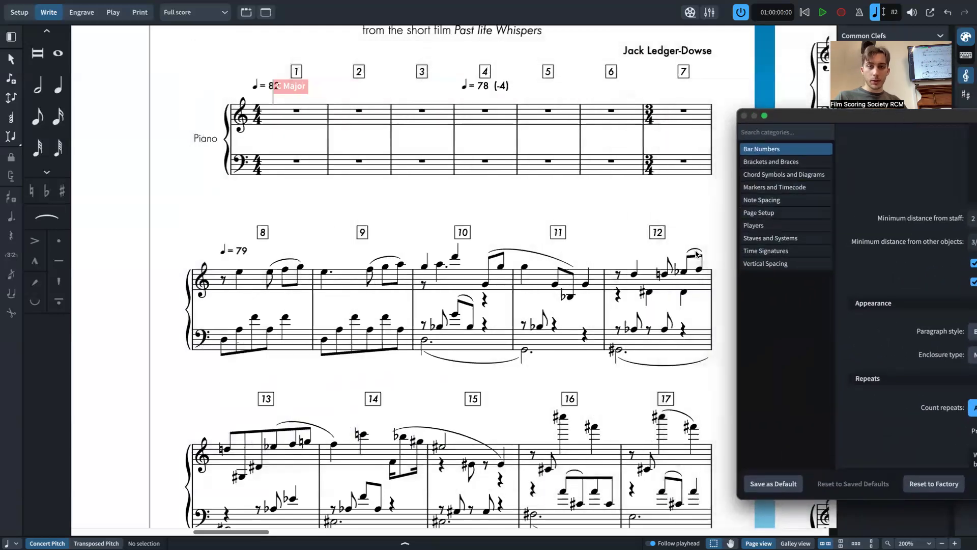
# Step: Examine the placement of the enclosed bar numbers across the systems of the score
pyautogui.scroll(-3, 551, 326)
pyautogui.scroll(-3, 551, 326)
pyautogui.hscroll(10, 544, 326)
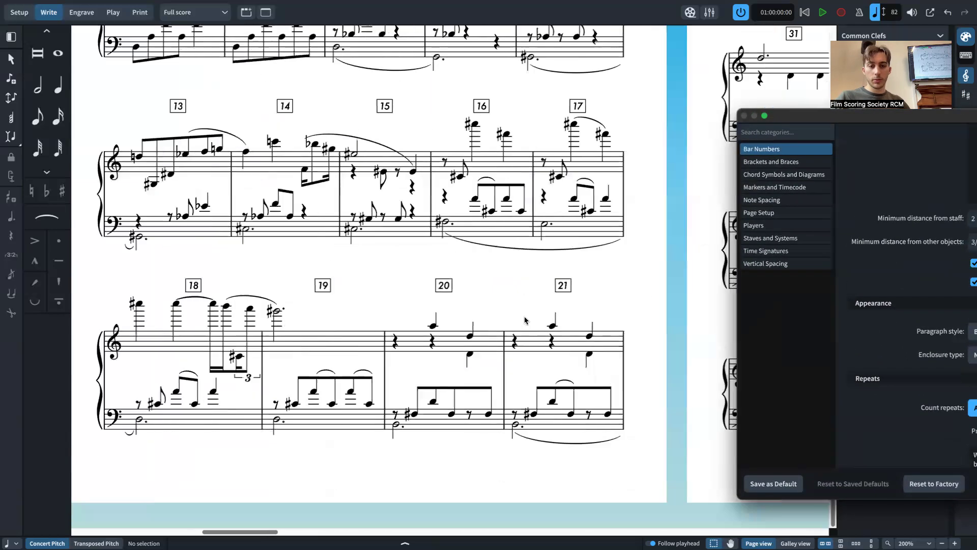
pyautogui.scroll(8, 517, 331)
pyautogui.hscroll(3, 517, 331)
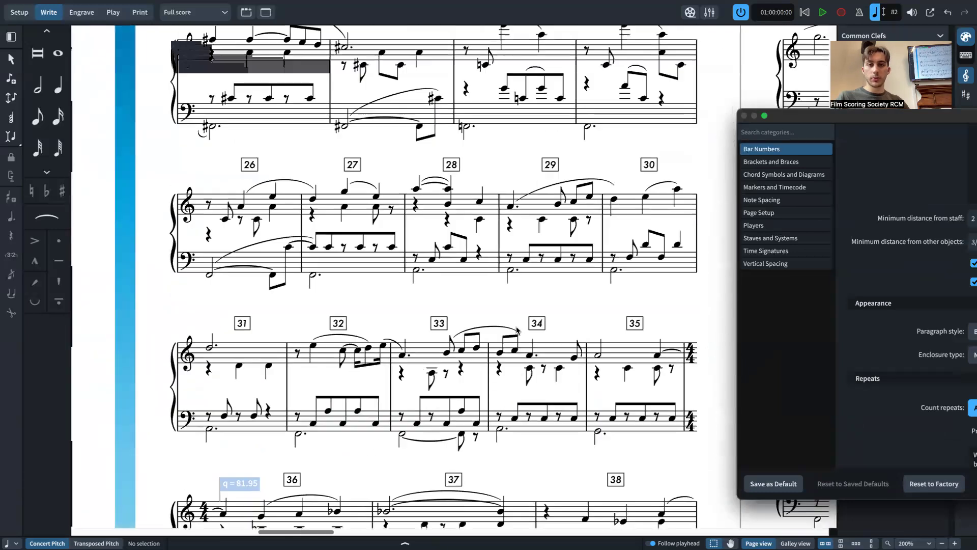
pyautogui.moveTo(774, 118); pyautogui.dragTo(406, 99)
pyautogui.hscroll(-10, 232, 194)
pyautogui.scroll(-4, 232, 194)
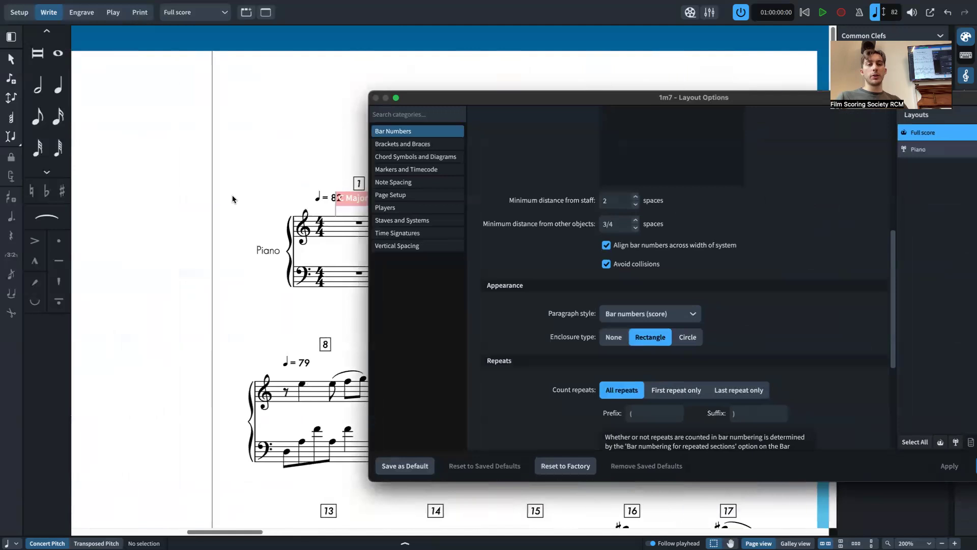
pyautogui.hscroll(1, 232, 197)
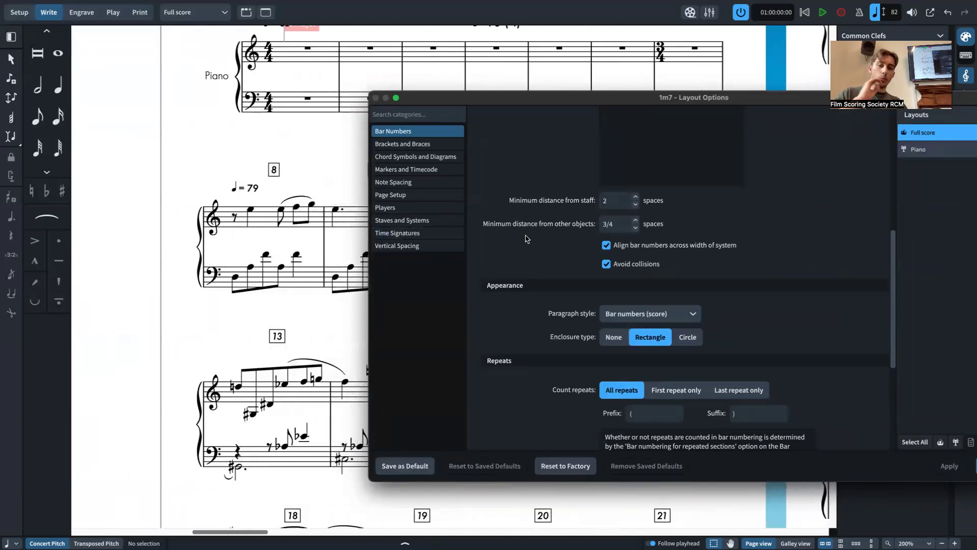
# Step: Try turning off the alignment of bar numbers across the width of the system
pyautogui.click(606, 245)
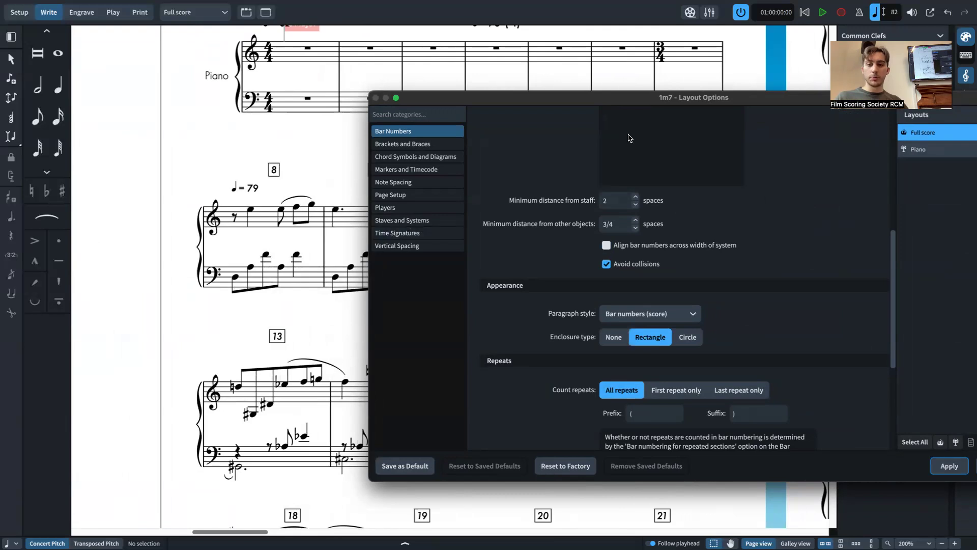
pyautogui.click(948, 466)
pyautogui.moveTo(571, 102); pyautogui.dragTo(854, 196)
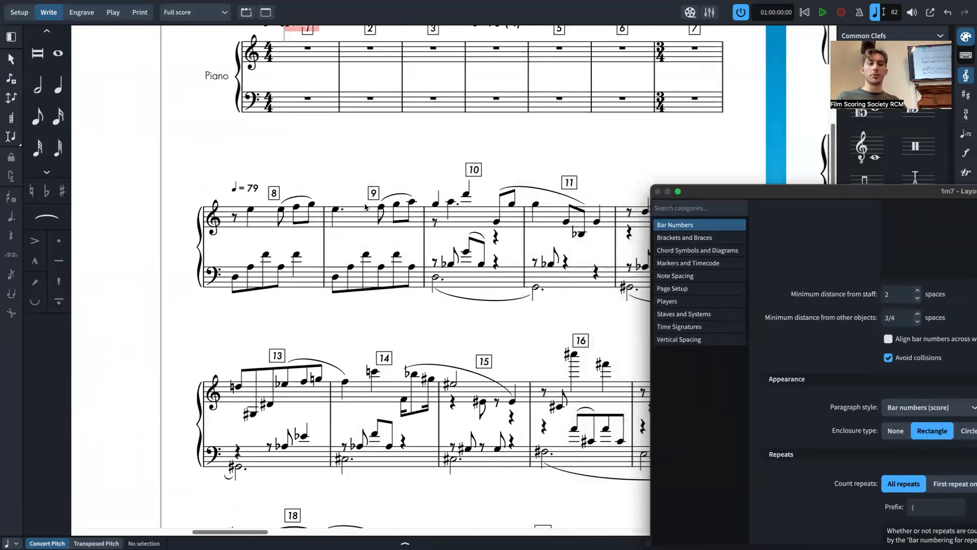
pyautogui.moveTo(763, 192); pyautogui.dragTo(322, 41)
# Step: Turn bar number alignment across the width of the system back on and apply it
pyautogui.click(481, 188)
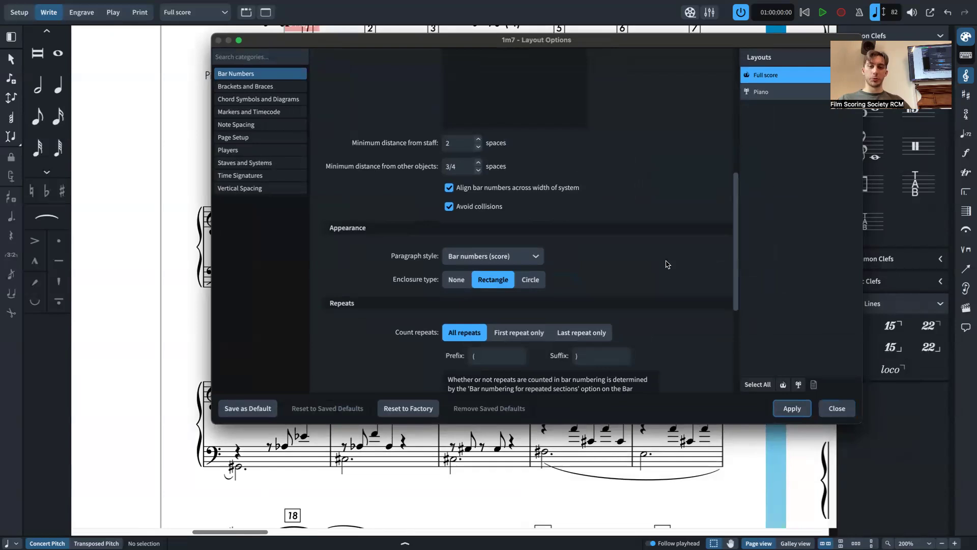
pyautogui.click(796, 413)
pyautogui.moveTo(483, 40); pyautogui.dragTo(583, 295)
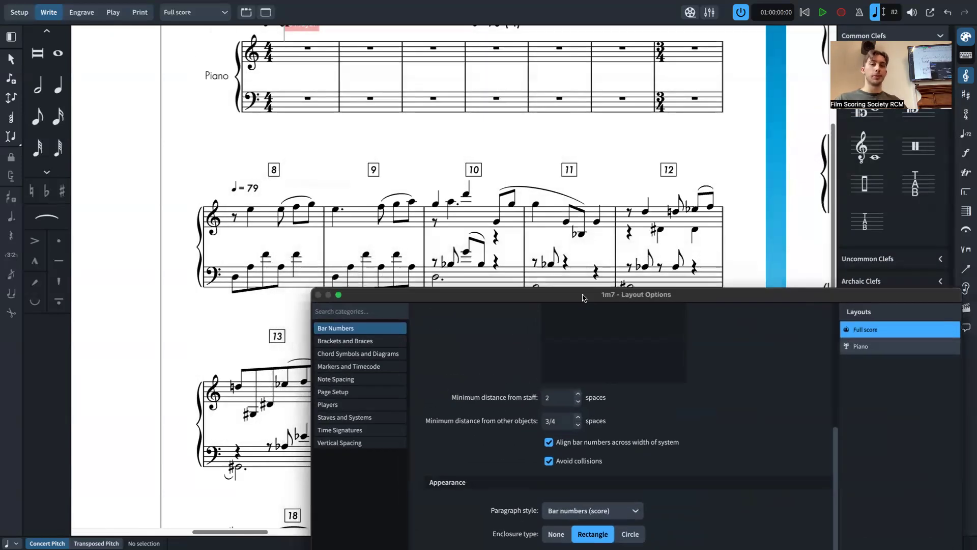
# Step: Enable all the remaining Showing and Hiding options for the full score's bar numbers, apply them and close the layout options
pyautogui.scroll(-6, 568, 303)
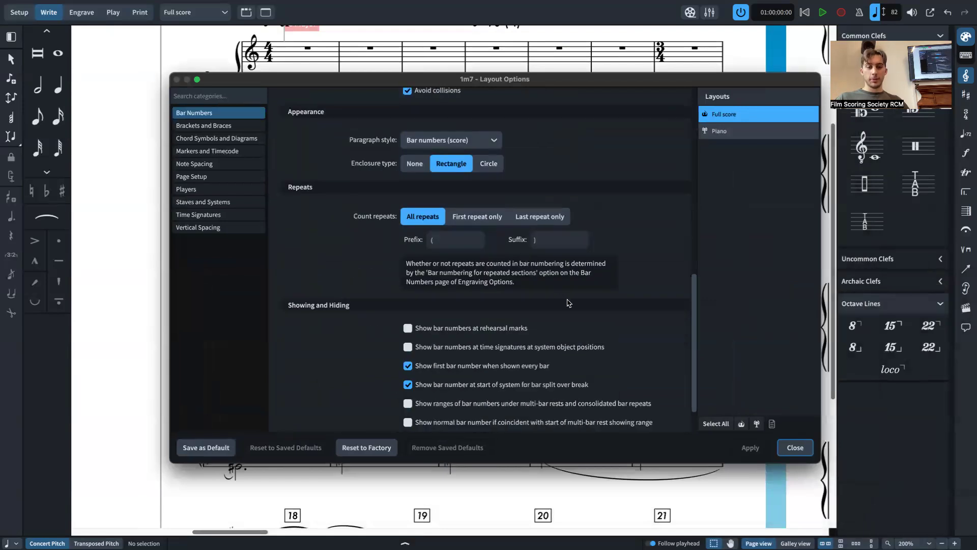
pyautogui.scroll(-2, 569, 303)
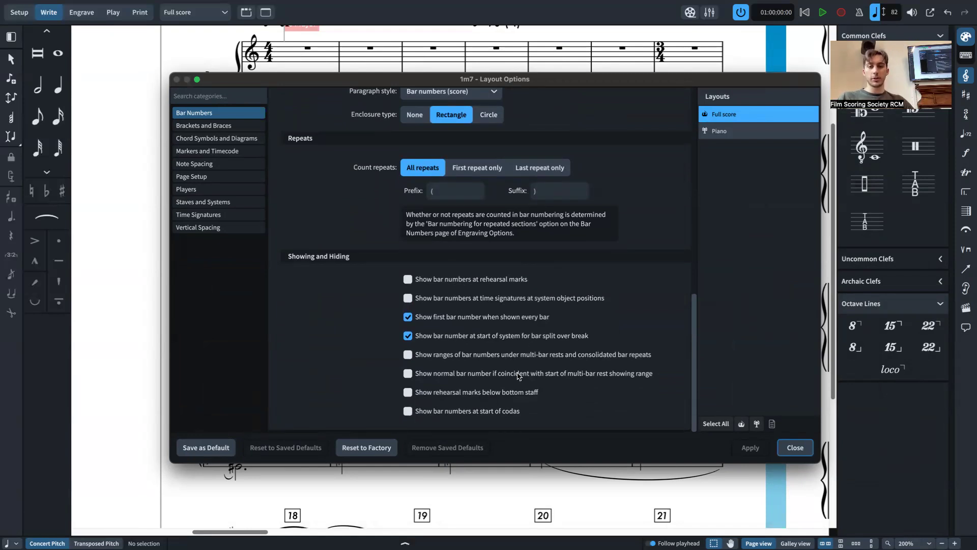
pyautogui.scroll(1, 409, 112)
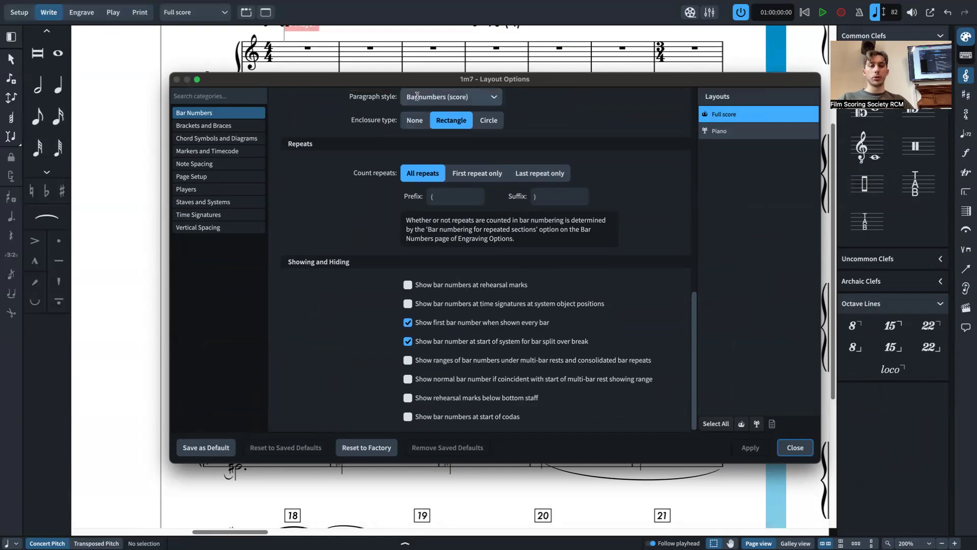
pyautogui.scroll(5, 417, 96)
pyautogui.scroll(-3, 509, 489)
pyautogui.scroll(-5, 511, 286)
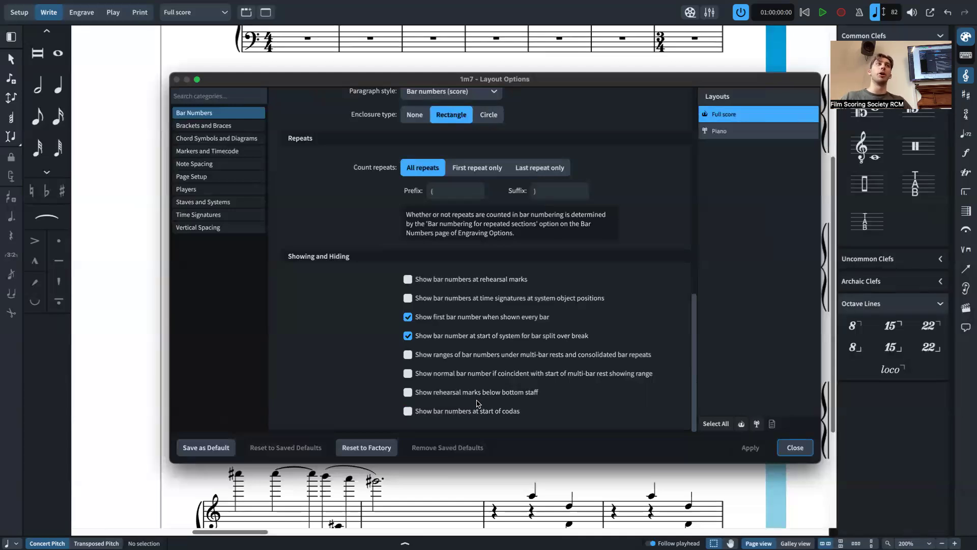
pyautogui.click(437, 281)
pyautogui.click(431, 299)
pyautogui.click(421, 354)
pyautogui.click(423, 374)
pyautogui.click(422, 394)
pyautogui.click(424, 411)
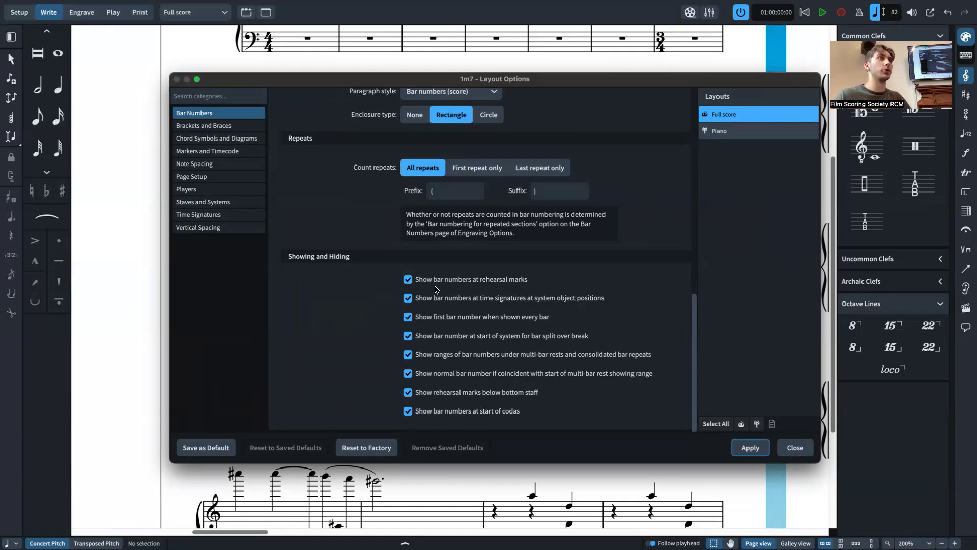
pyautogui.click(750, 447)
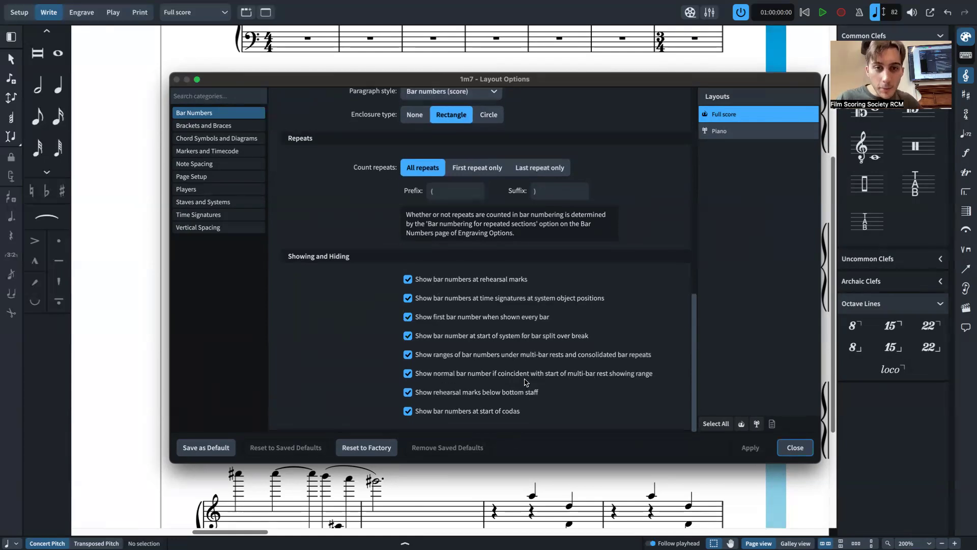
pyautogui.scroll(10, 530, 387)
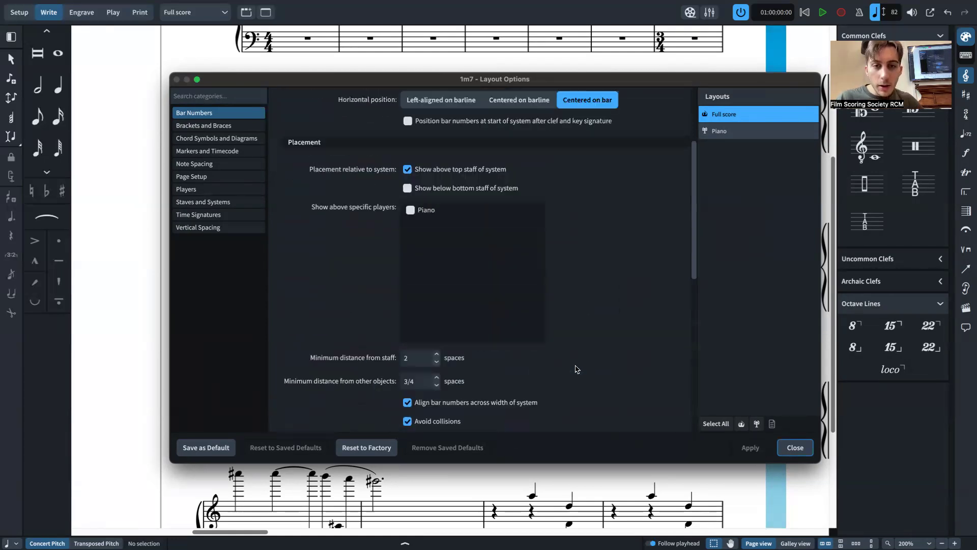
pyautogui.scroll(3, 540, 249)
pyautogui.click(794, 449)
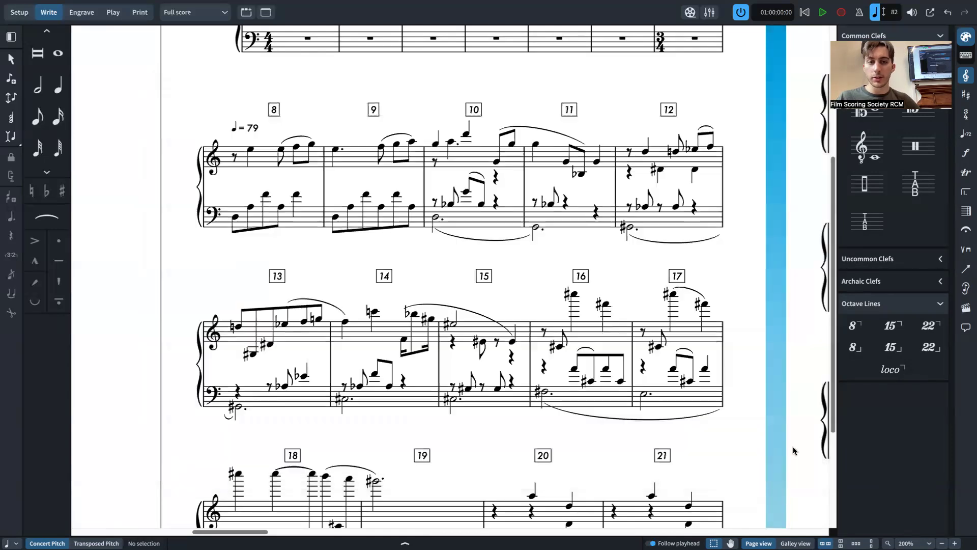
# Step: Start note input at the eighth rest that opens bar 8 in the piano's upper staff
pyautogui.scroll(2, 461, 250)
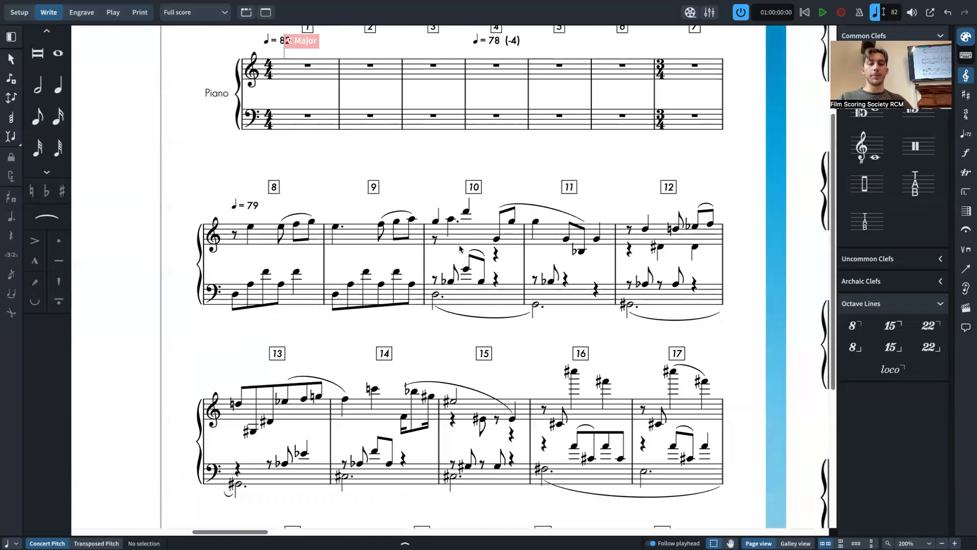
pyautogui.click(237, 234)
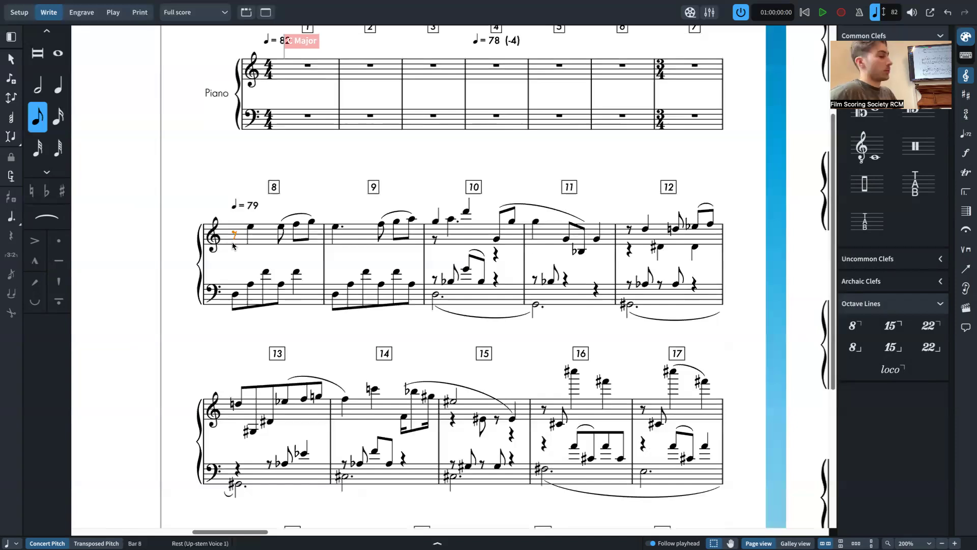
pyautogui.hotkey('shift', 't')
pyautogui.press('Escape')
pyautogui.hotkey('shift', 'n')
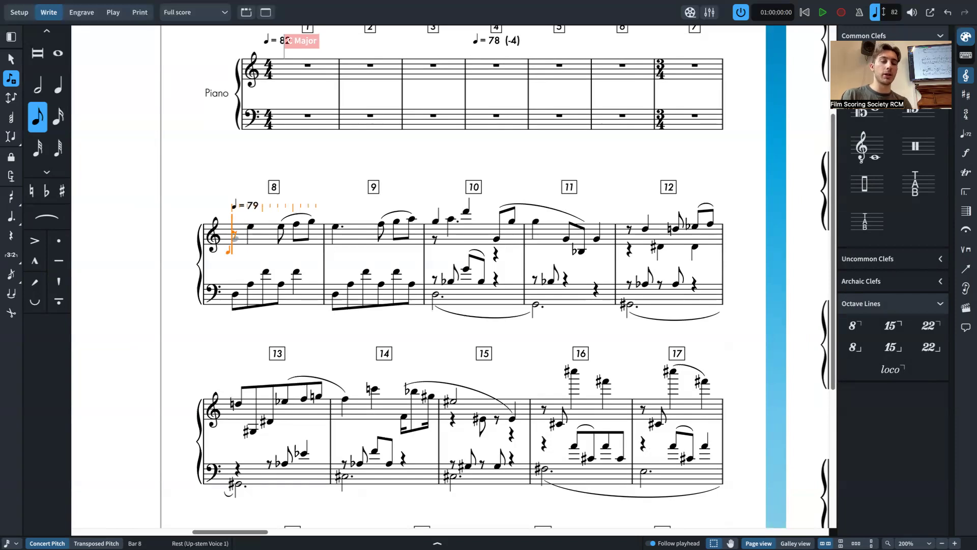
# Step: Try adding a p dynamic at the opening rest of bar 8 by two different methods, undoing each one
pyautogui.press('Escape')
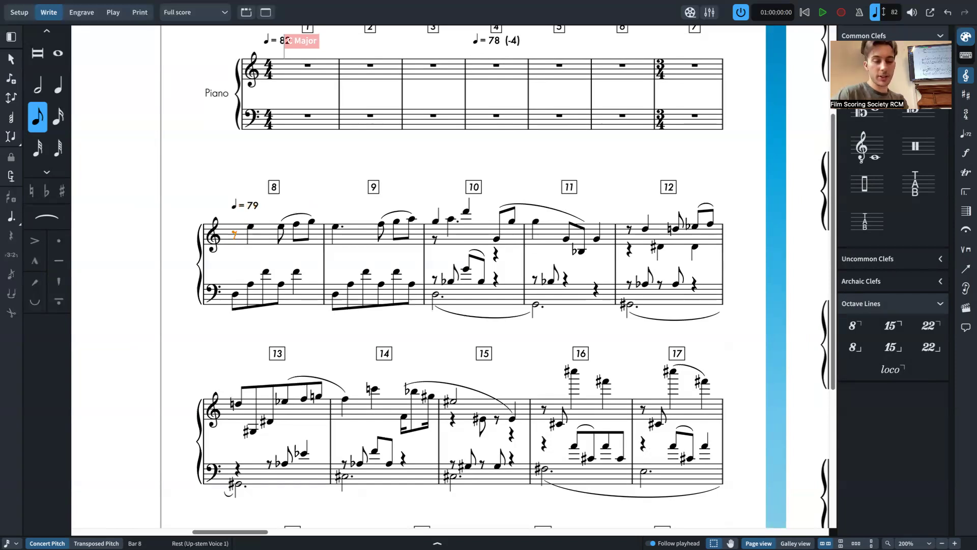
pyautogui.hotkey('shift', 'd')
pyautogui.write('79')
pyautogui.press('Return')
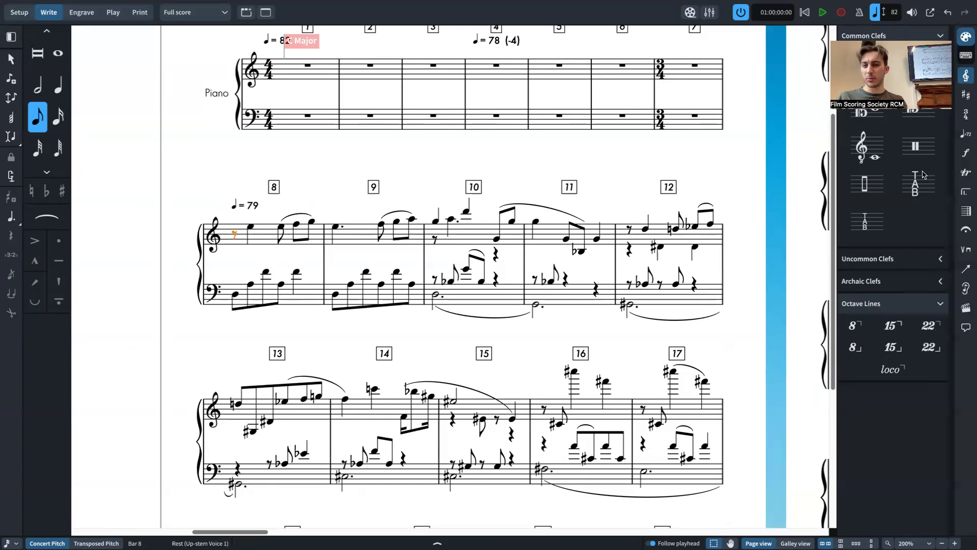
pyautogui.click(967, 151)
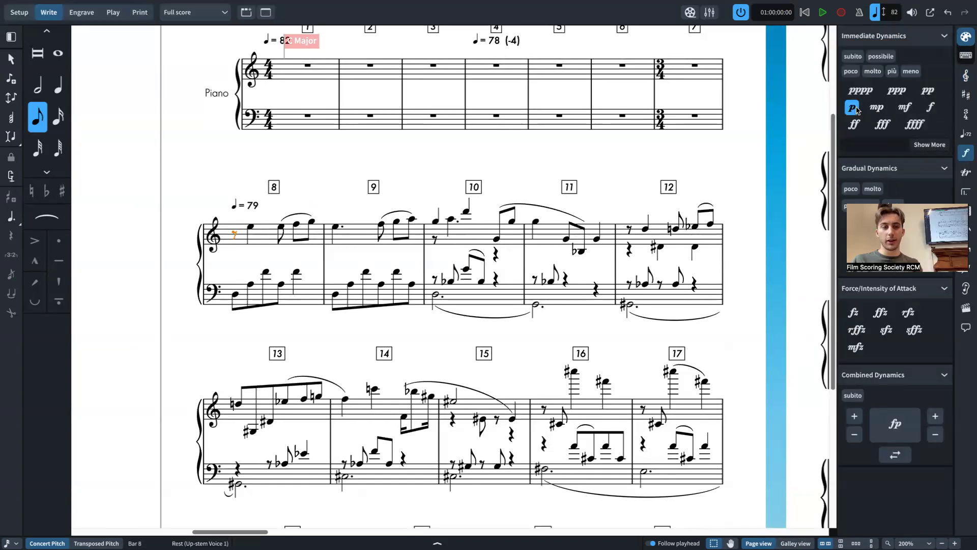
pyautogui.click(852, 107)
pyautogui.hotkey('ctrl', 'z')
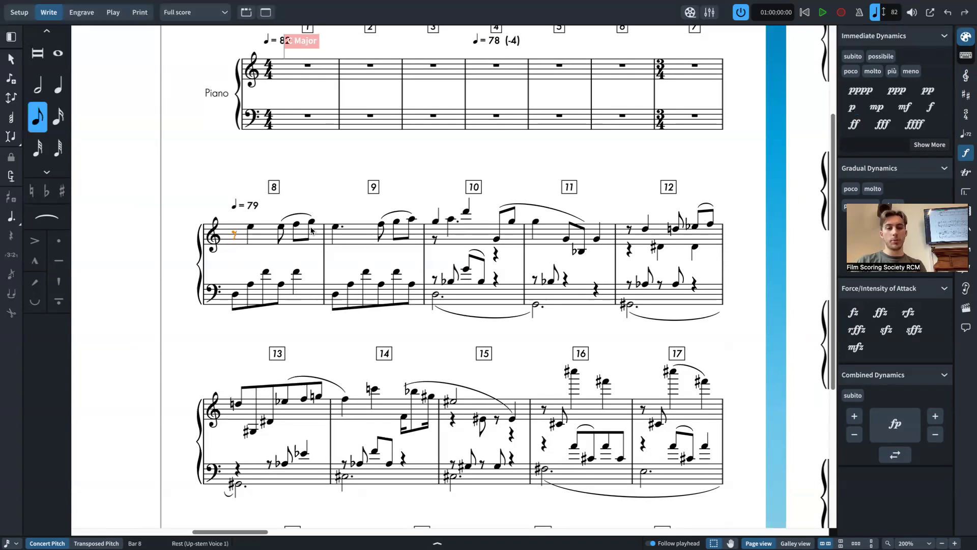
pyautogui.hotkey('shift', 'd')
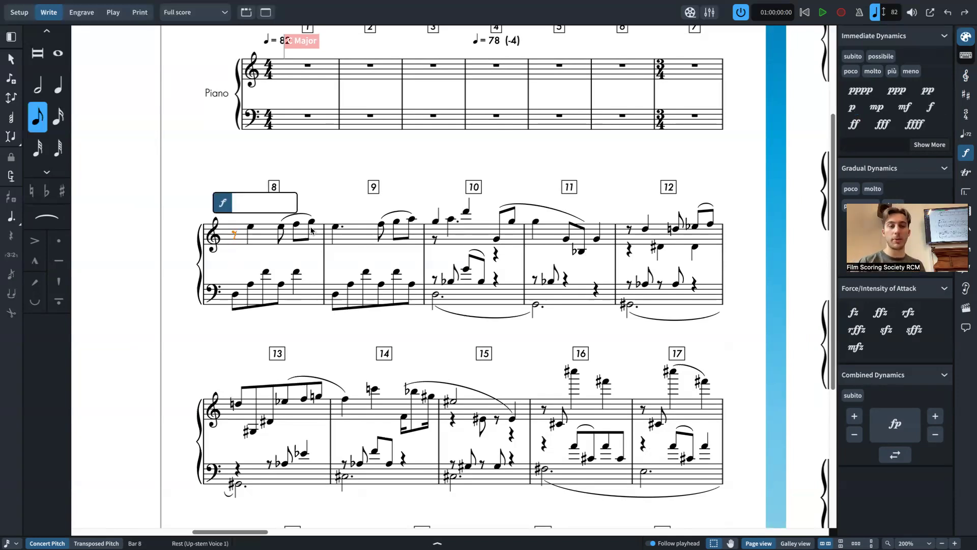
pyautogui.write('p')
pyautogui.press('Return')
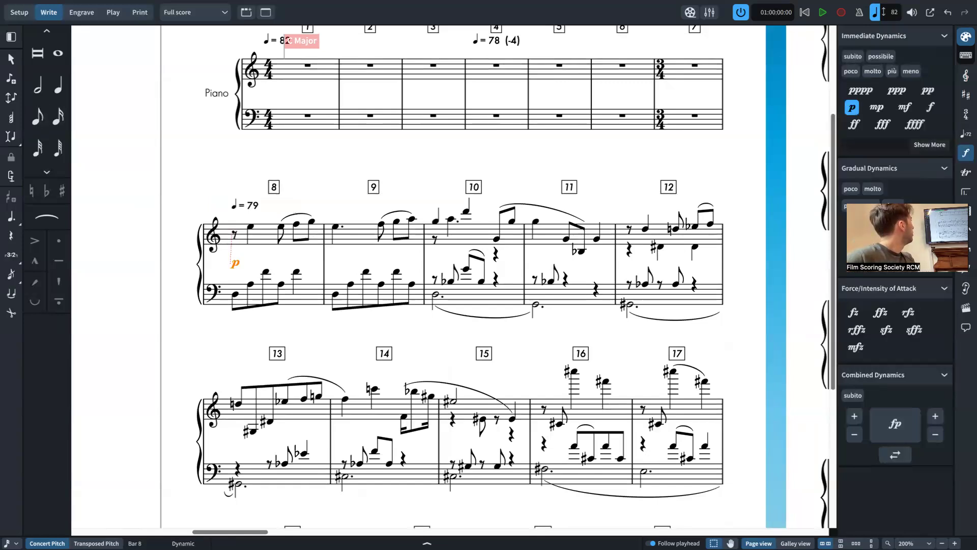
pyautogui.hotkey('ctrl', 'z')
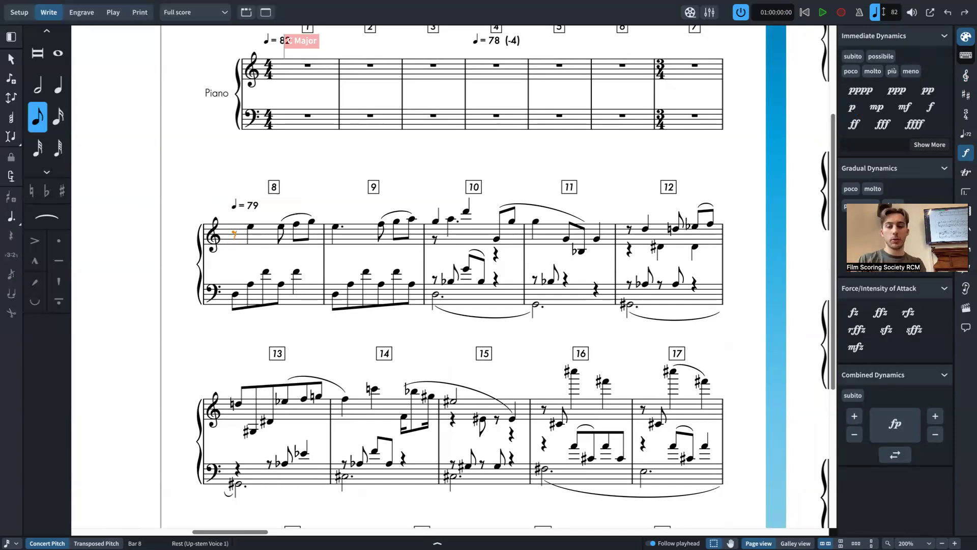
# Step: Add the dynamic "p dolce" at the opening rest of bar 8 in the upper piano staff
pyautogui.hotkey('shift', 'd')
pyautogui.write('p dolce')
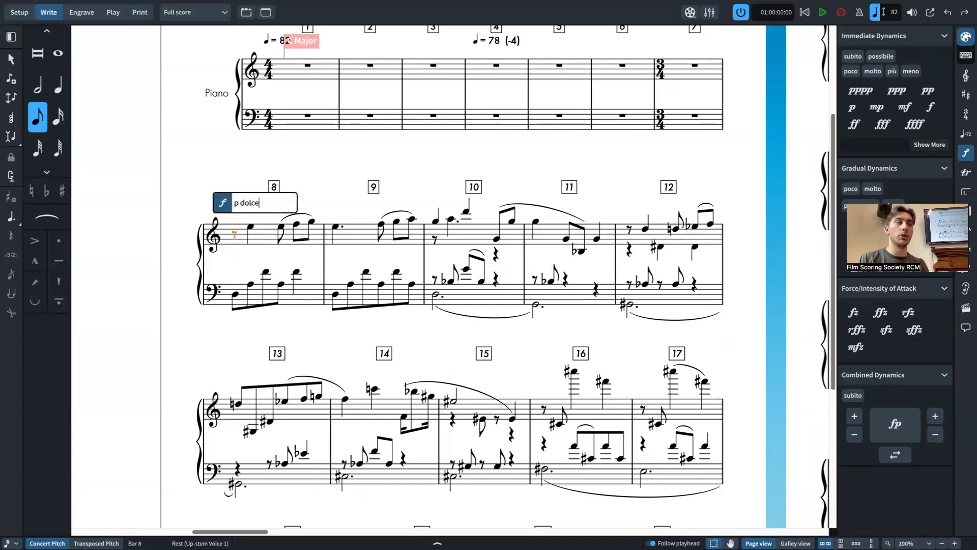
pyautogui.press('Return')
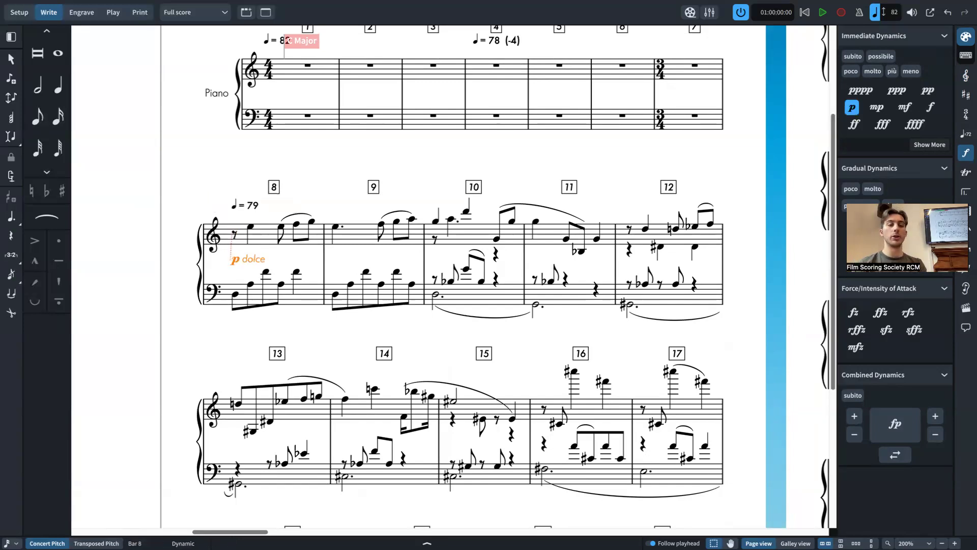
pyautogui.press('Escape')
# Step: Remove the suffix from the p dynamic in bar 8 and give it the prefix "meno" in its properties
pyautogui.click(243, 260)
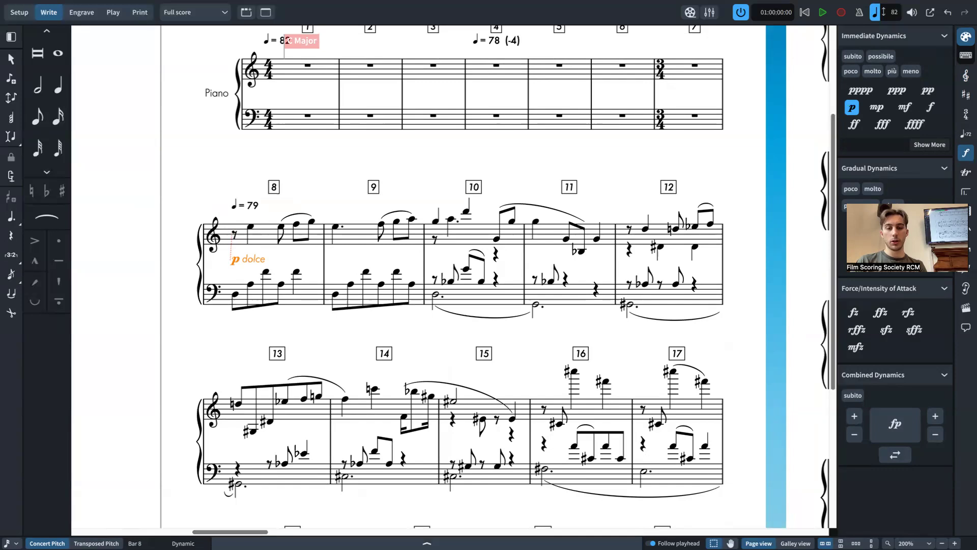
pyautogui.hotkey('ctrl', '8')
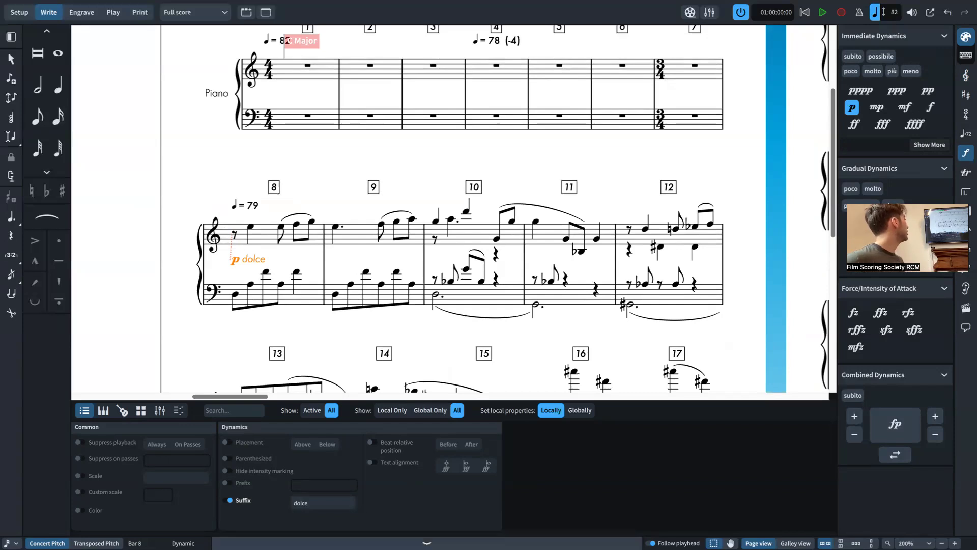
pyautogui.click(228, 500)
pyautogui.click(228, 482)
pyautogui.click(302, 481)
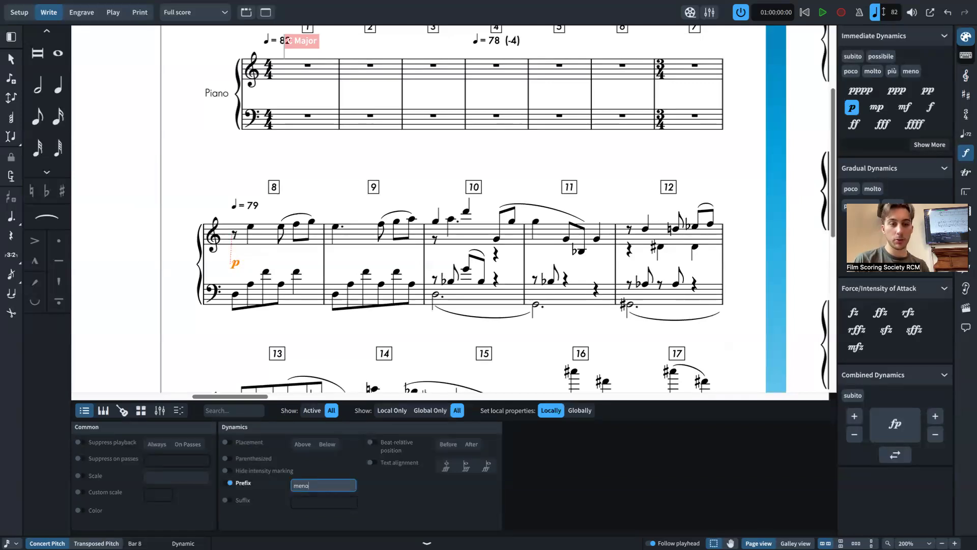
pyautogui.press('Return')
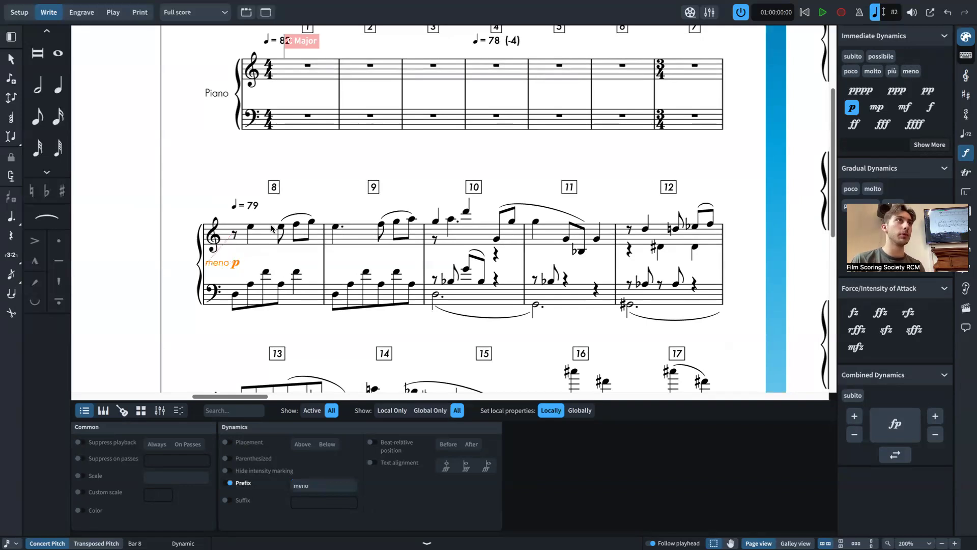
# Step: Remove the prefix from bar 8's p dynamic, restore the suffix "dolce", and close the properties
pyautogui.click(243, 483)
pyautogui.click(230, 500)
pyautogui.write('dolce')
pyautogui.press('Return')
pyautogui.click(427, 543)
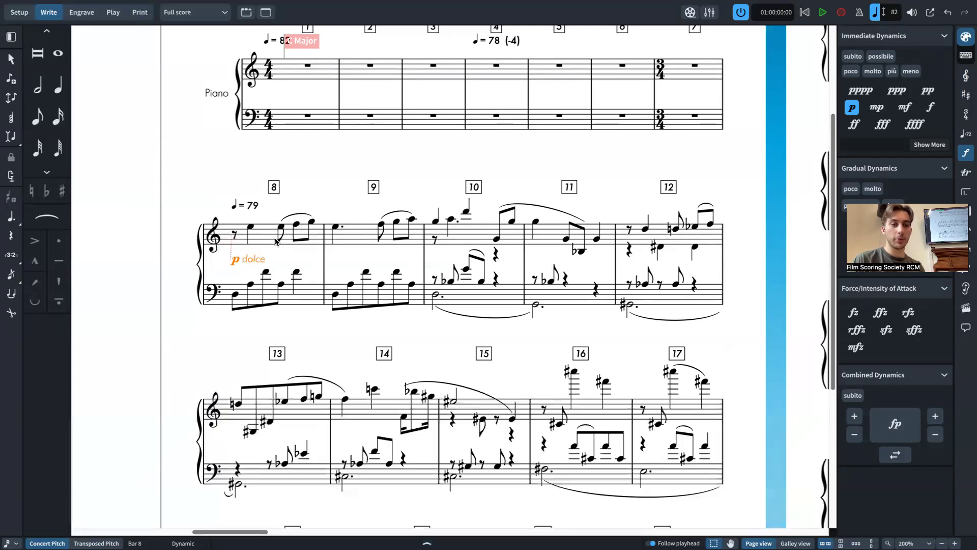
pyautogui.click(317, 261)
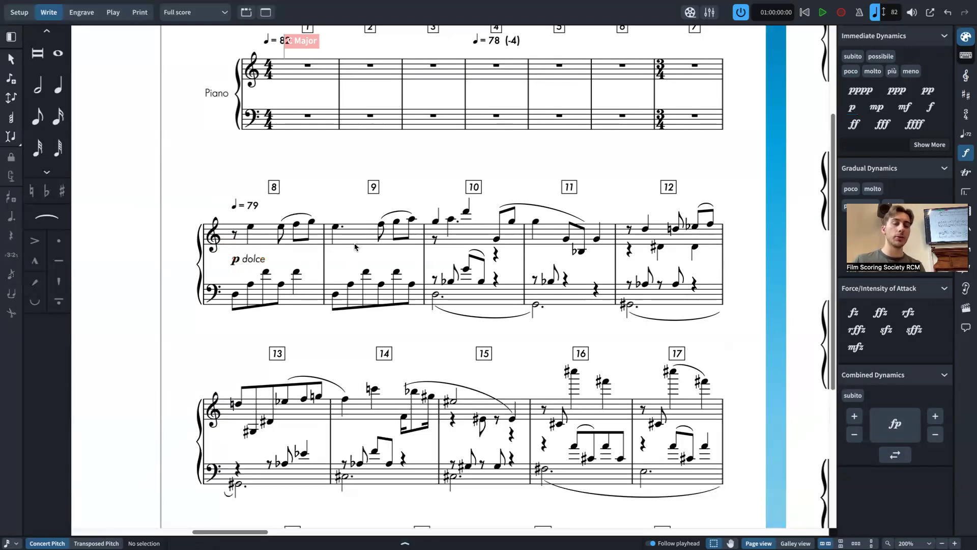
# Step: Try a crescendo hairpin across the upper-staff notes of bar 8, from the quarter-note E to the final G, and undo it
pyautogui.click(355, 243)
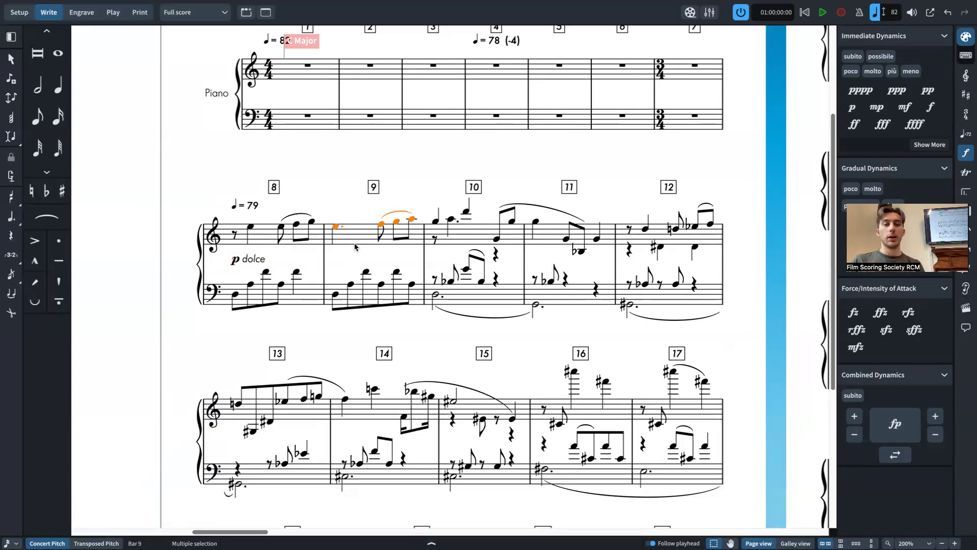
pyautogui.click(247, 230)
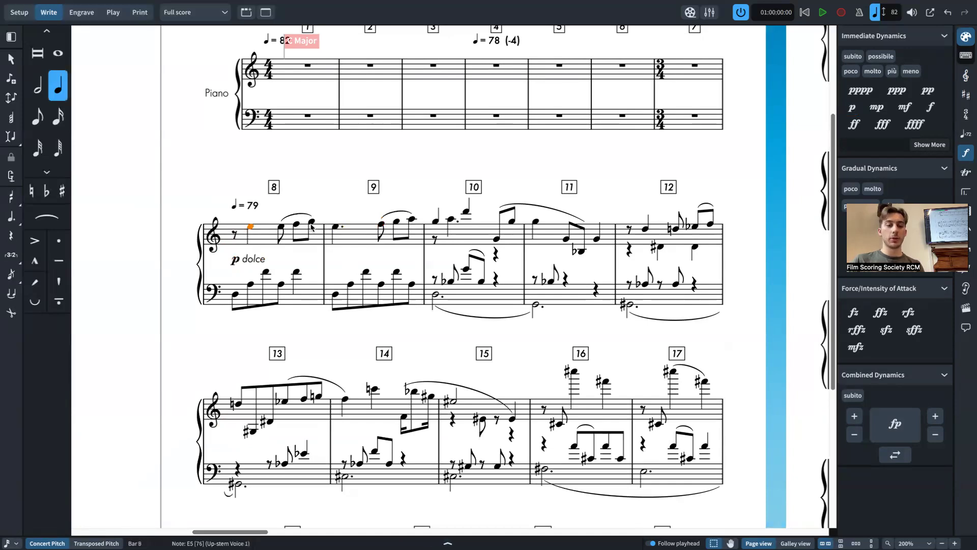
pyautogui.keyDown('shift'); pyautogui.click(312, 226); pyautogui.keyUp('shift')
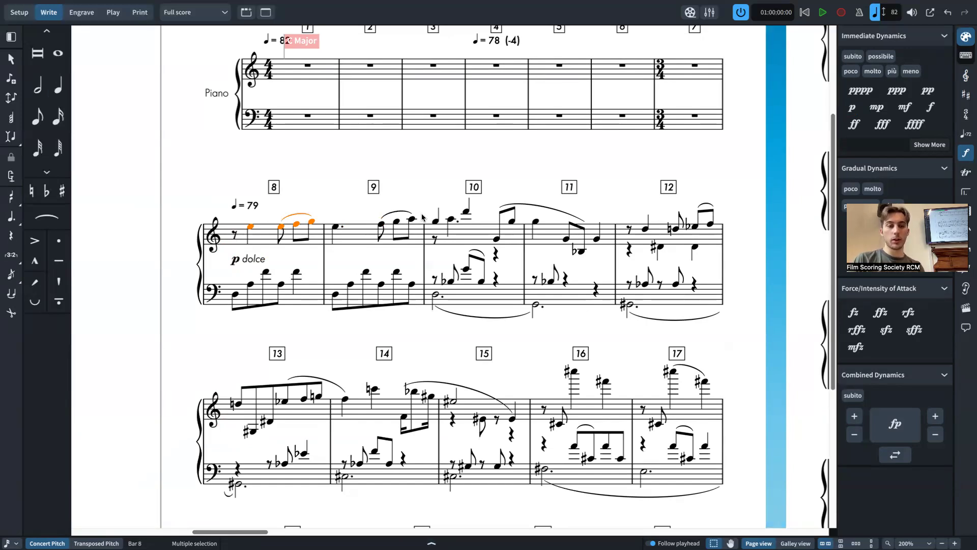
pyautogui.hotkey('shift', ',')
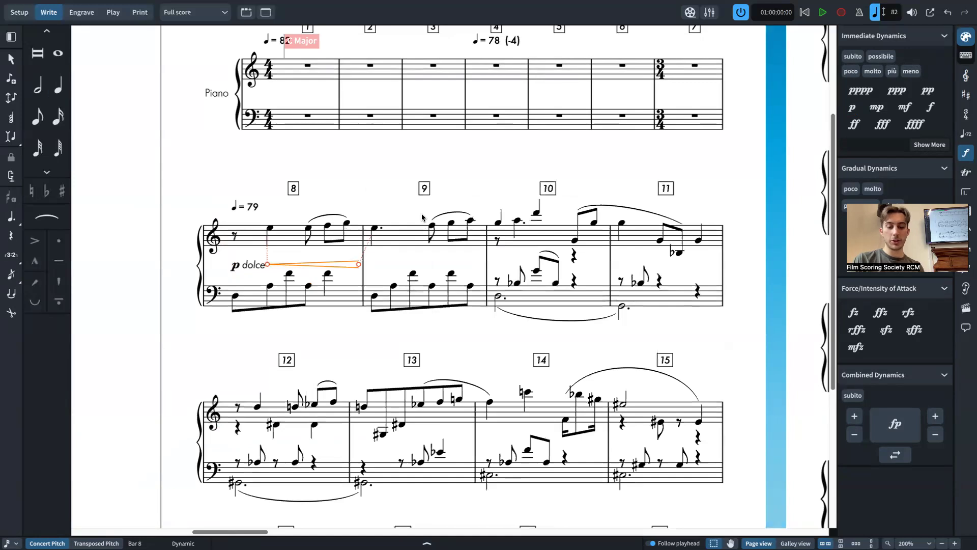
pyautogui.hotkey('ctrl', 'z')
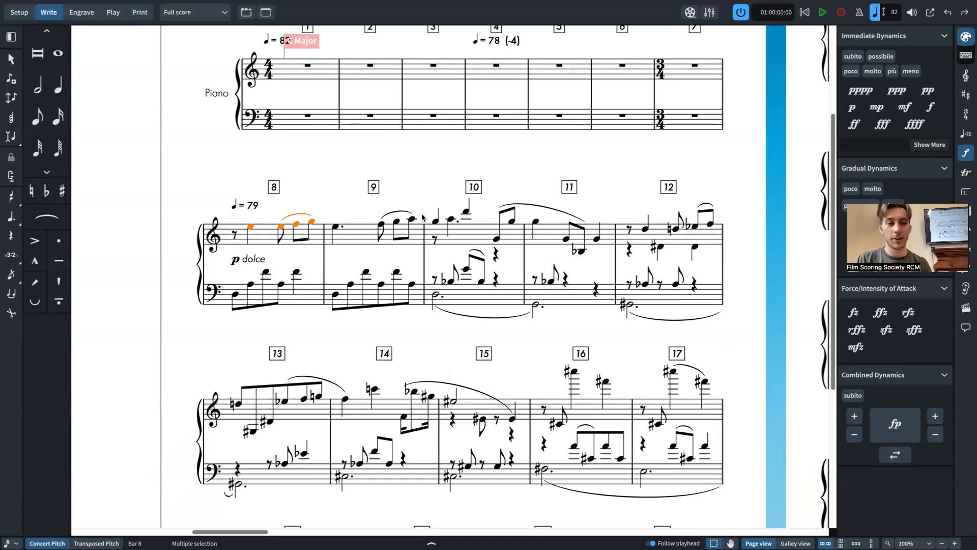
# Step: Try crescendo and diminuendo hairpins in turn on the selected bar 8 notes, undoing each one
pyautogui.hotkey('shift', ',')
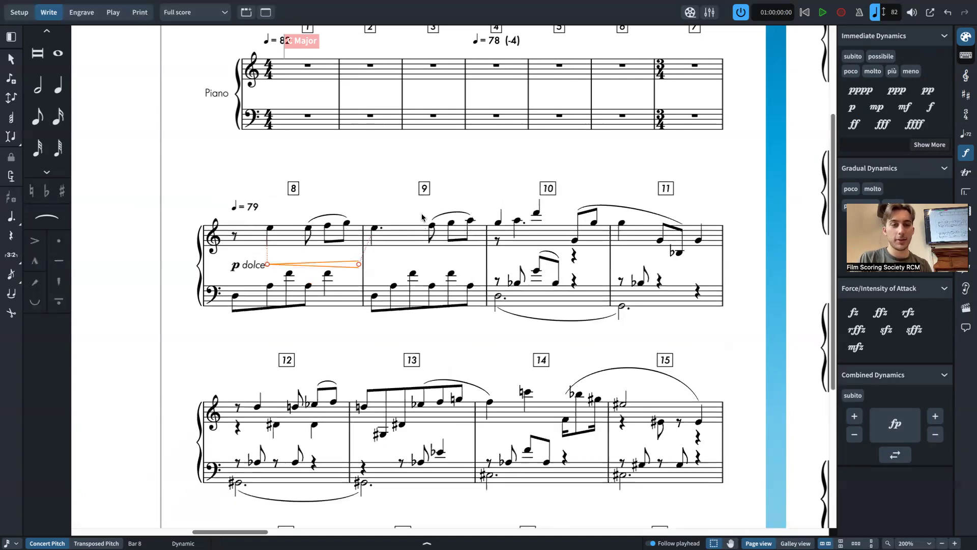
pyautogui.hotkey('ctrl', 'z')
pyautogui.hotkey('shift', ',')
pyautogui.hotkey('ctrl', 'z')
pyautogui.hotkey('shift', ',')
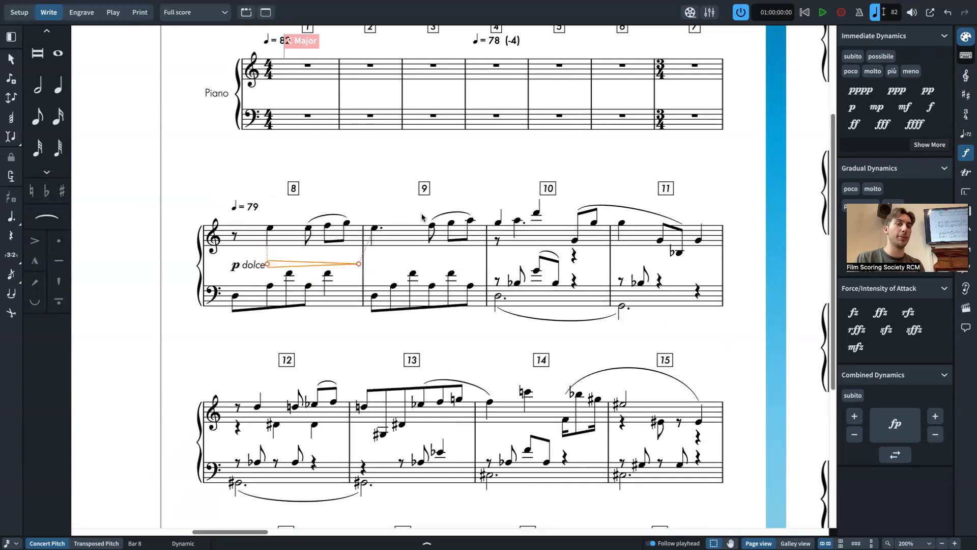
pyautogui.hotkey('ctrl', 'z')
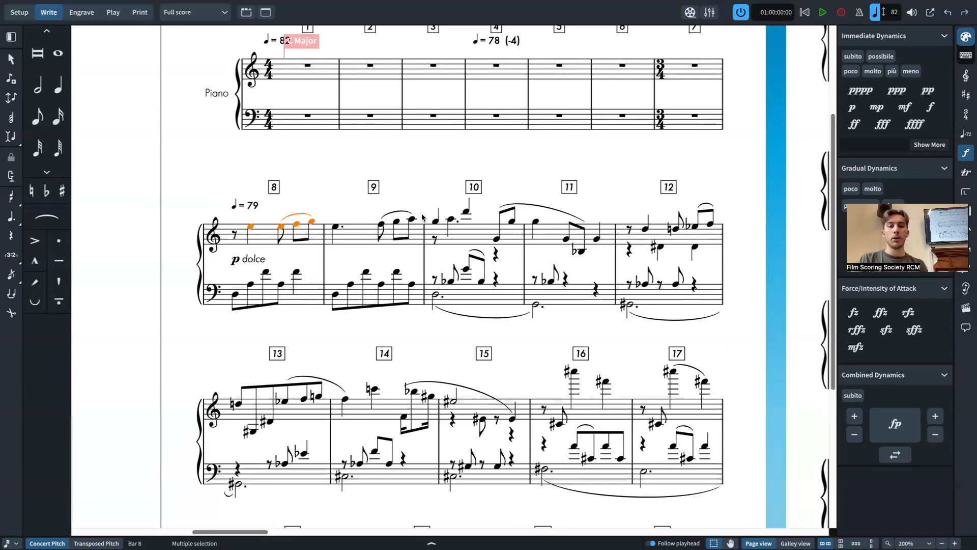
# Step: Start note input at the dotted E in bar 9 and move the caret to the second eighth-note position
pyautogui.doubleClick(337, 226)
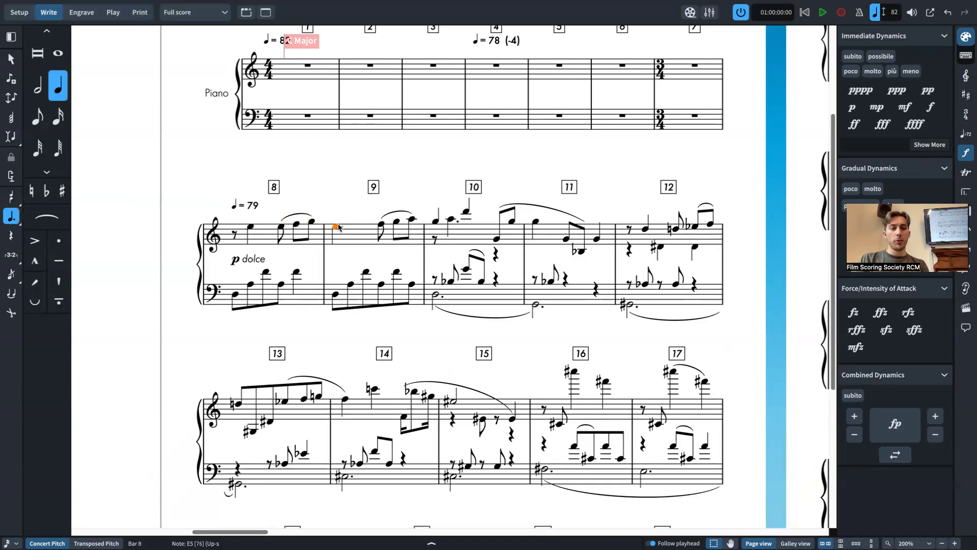
pyautogui.press('i')
pyautogui.press('Right')
pyautogui.press('Right')
pyautogui.hotkey('shift', 'd')
pyautogui.press('Escape')
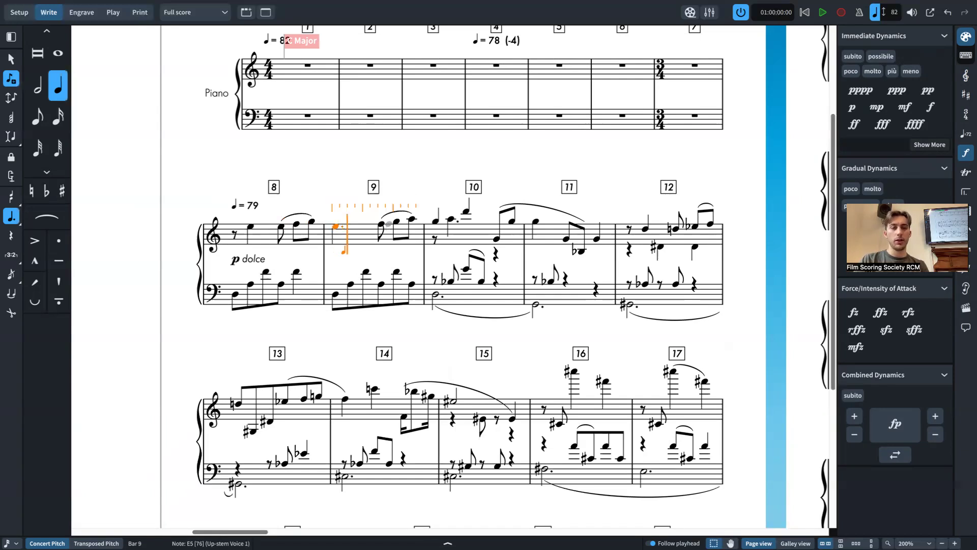
pyautogui.hotkey('shift', 'd')
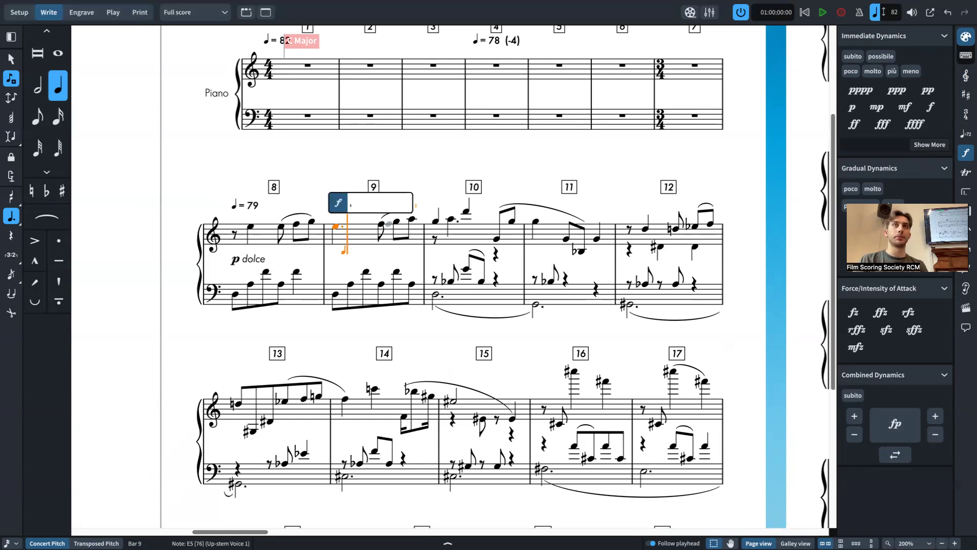
pyautogui.write('ff')
pyautogui.press('Return')
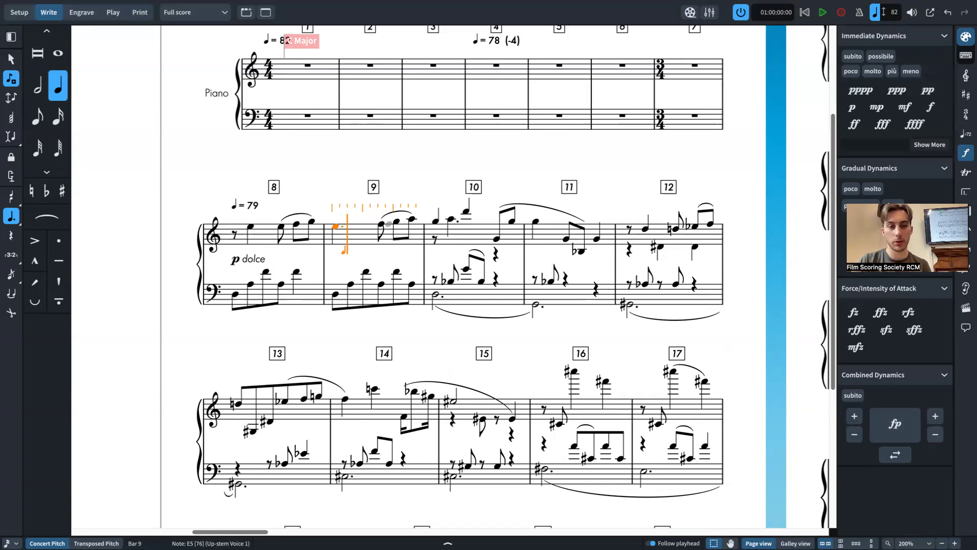
# Step: Enter a crescendo hairpin at the caret in bar 9 and extend it through bar 10 into bar 11
pyautogui.hotkey('shift', 'd')
pyautogui.write('<')
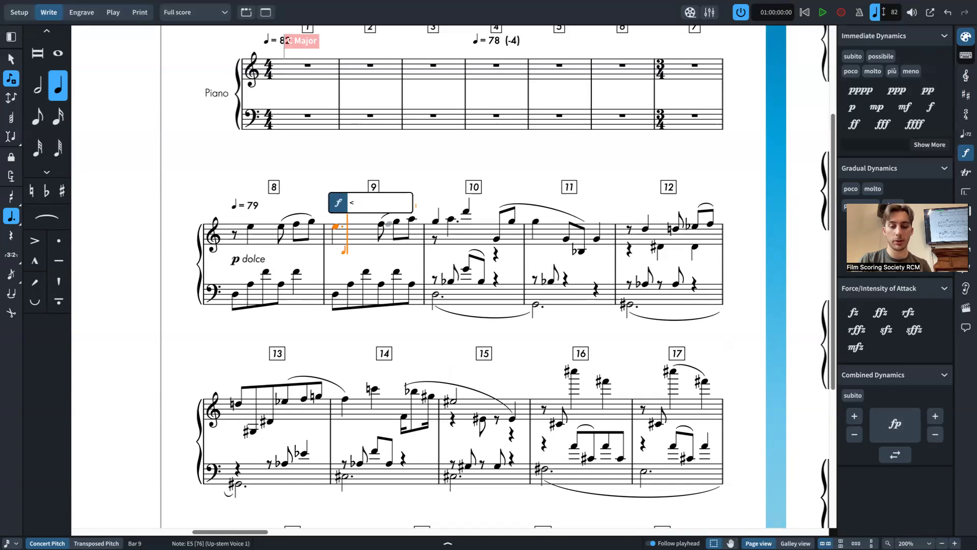
pyautogui.press('Return')
pyautogui.press('space')
pyautogui.press('space')
pyautogui.press('space')
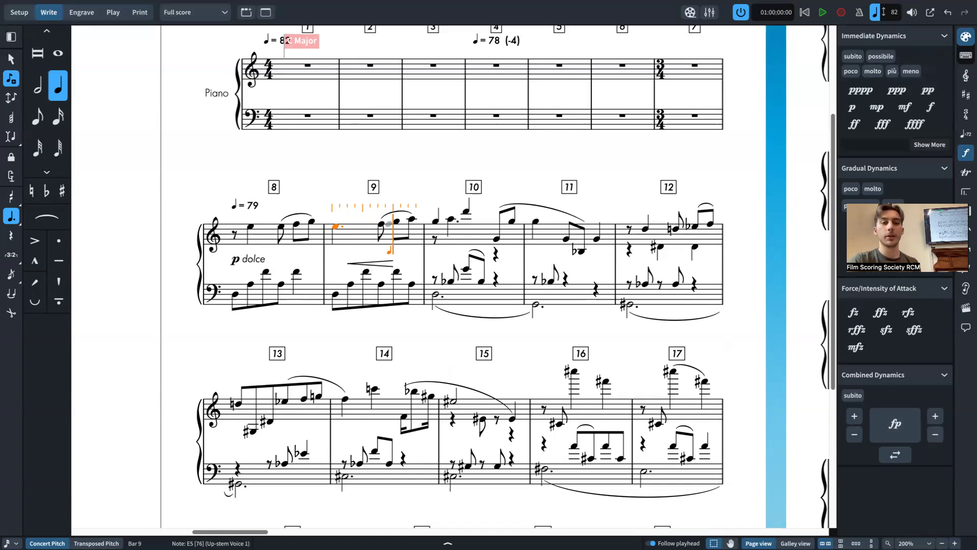
pyautogui.press('space')
pyautogui.press('space')
pyautogui.press('space')
pyautogui.press('space')
pyautogui.press('space')
pyautogui.press('space')
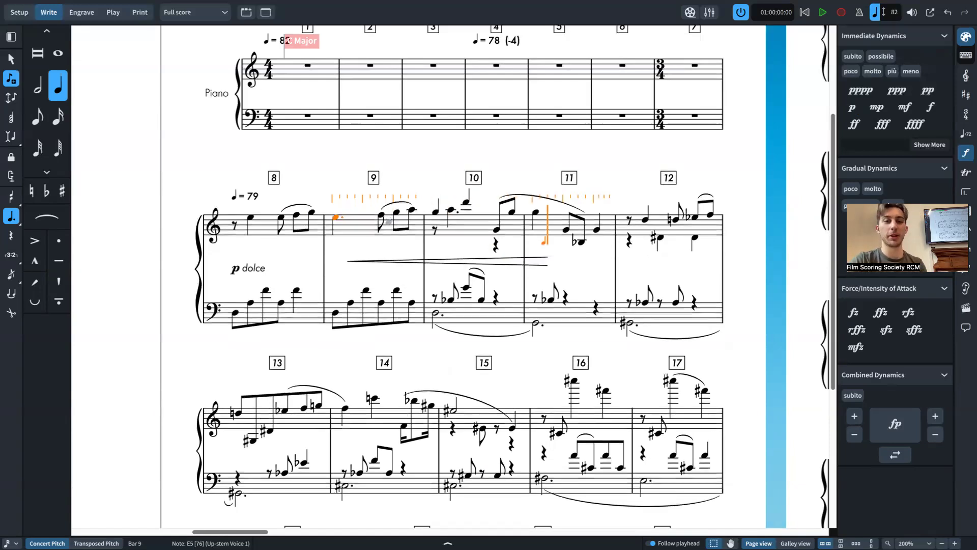
pyautogui.press('space')
# Step: Undo the extended crescendo hairpin between bars 9 and 11
pyautogui.press('super+z')
pyautogui.press('super+z')
pyautogui.press('super+z')
pyautogui.press('super+z')
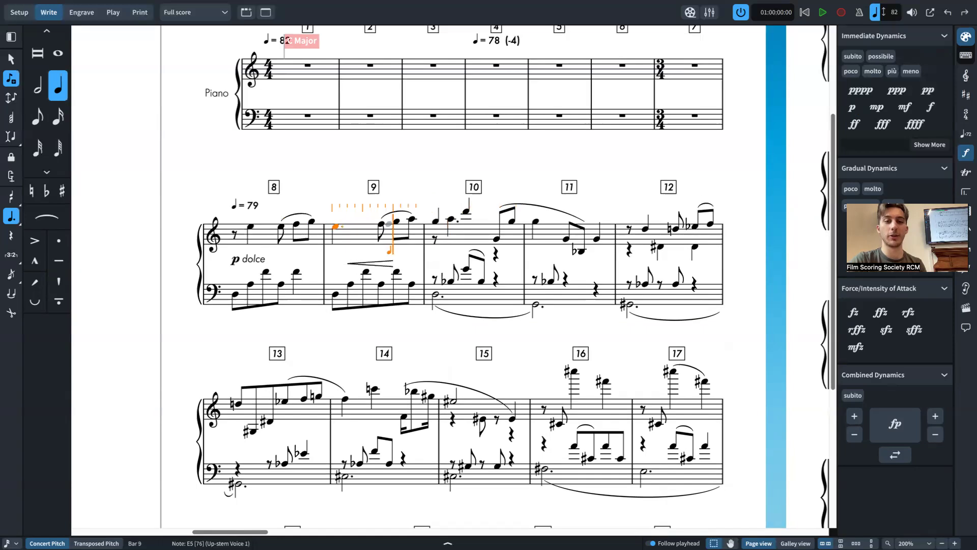
pyautogui.press('super+z')
# Step: Enter a crescendo hairpin in bar 9 from the second eighth-note position to the third beat
pyautogui.hotkey('shift', 'd')
pyautogui.write('<')
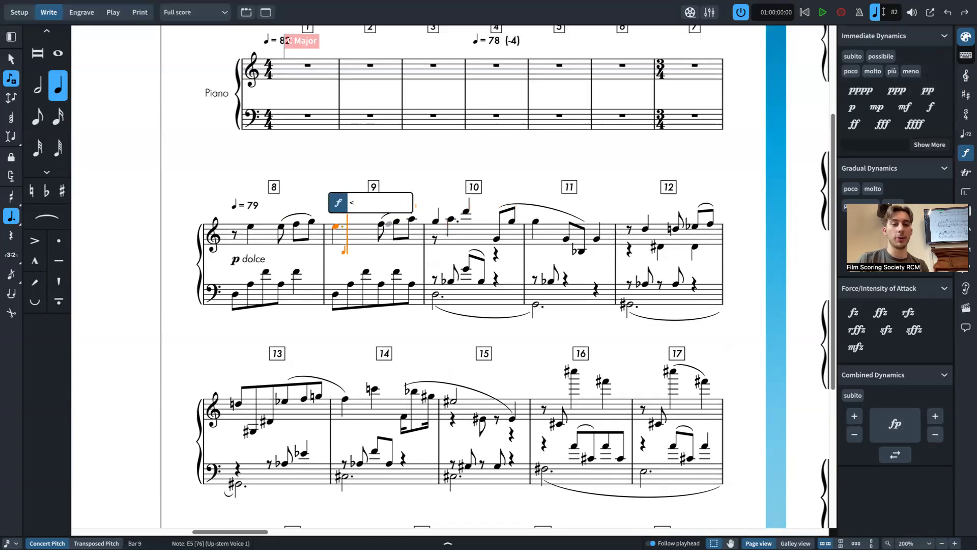
pyautogui.press('Return')
pyautogui.press('space')
pyautogui.press('space')
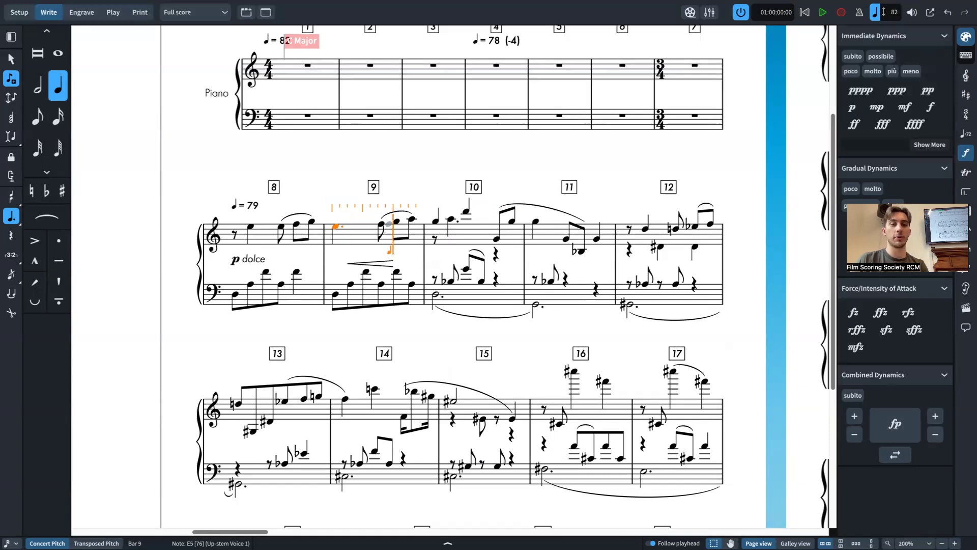
# Step: Leave note input and shorten bar 9's crescendo hairpin so it ends just after the third bass note
pyautogui.press('Escape')
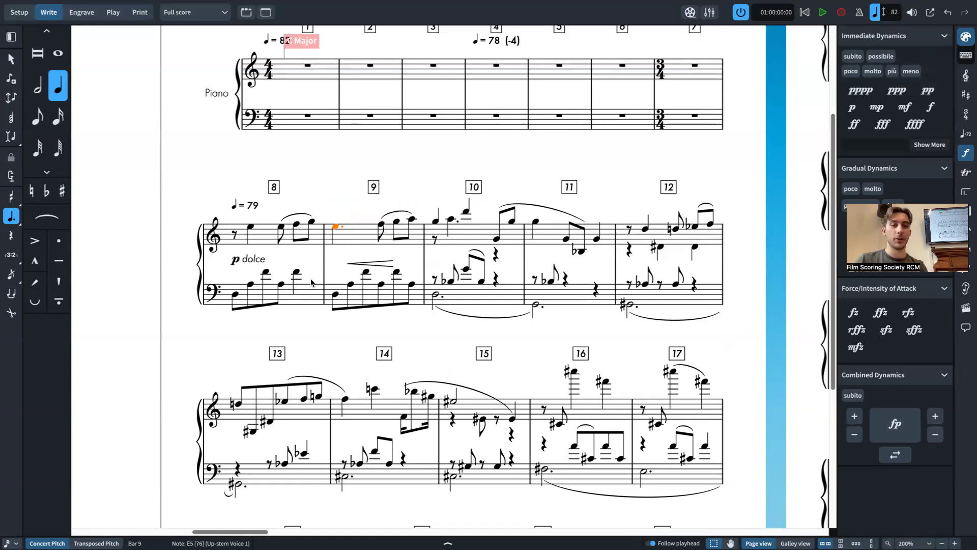
pyautogui.press('Escape')
pyautogui.moveTo(392, 263); pyautogui.dragTo(368, 262)
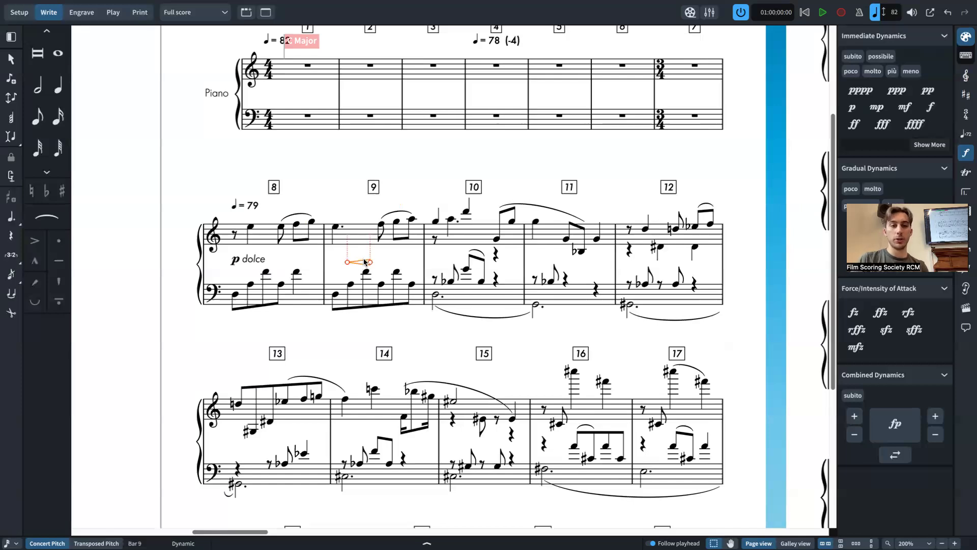
# Step: Enter a crescendo hairpin in bar 9 from the second eighth-note position and lengthen it to the end of the bar
pyautogui.press('6')
pyautogui.hotkey('shift', 'n')
pyautogui.press('Right')
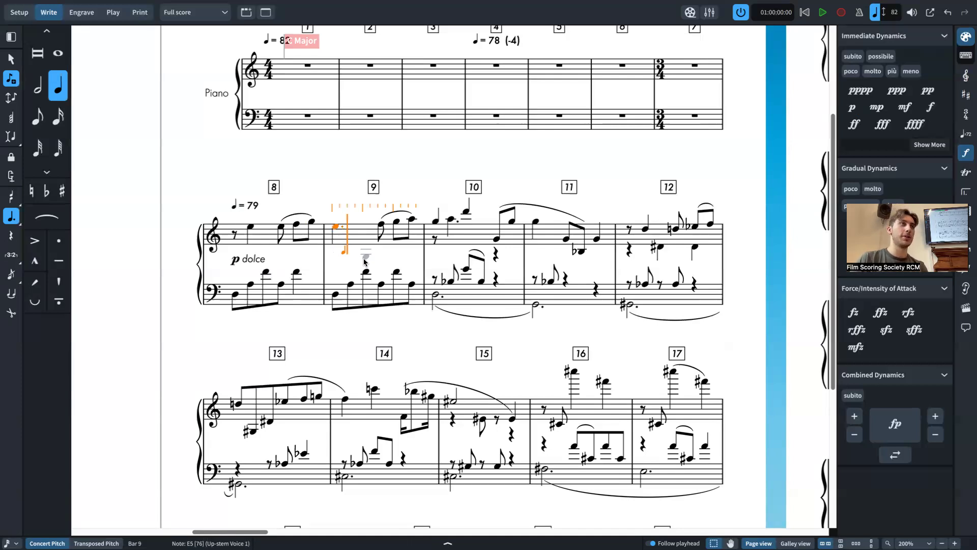
pyautogui.hotkey('shift', ',')
pyautogui.press('space')
pyautogui.press('Escape')
pyautogui.click(375, 262)
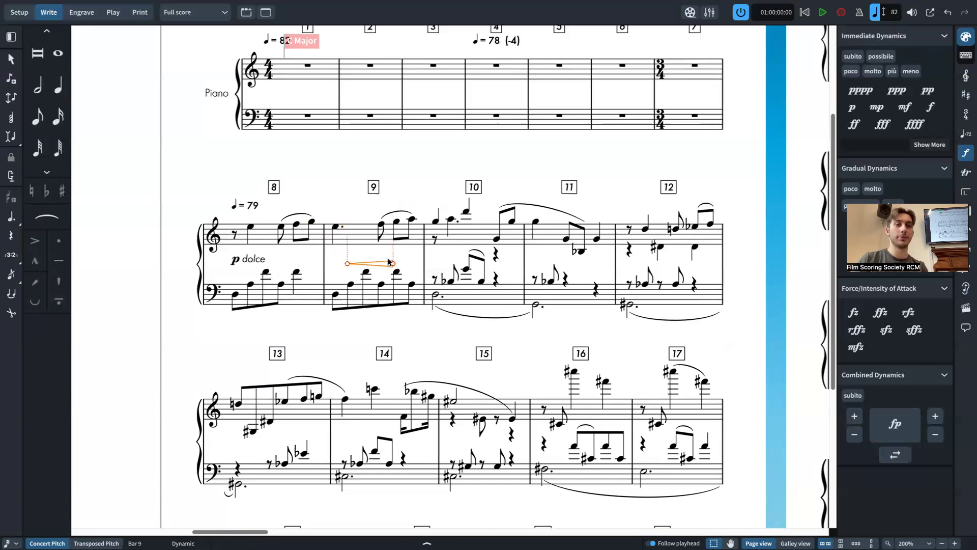
pyautogui.moveTo(393, 263); pyautogui.dragTo(463, 258)
pyautogui.moveTo(418, 220); pyautogui.dragTo(427, 265)
# Step: Try entering a p dynamic after the crescendo hairpin in bar 9, undo it and leave note input
pyautogui.hotkey('shift', 'n')
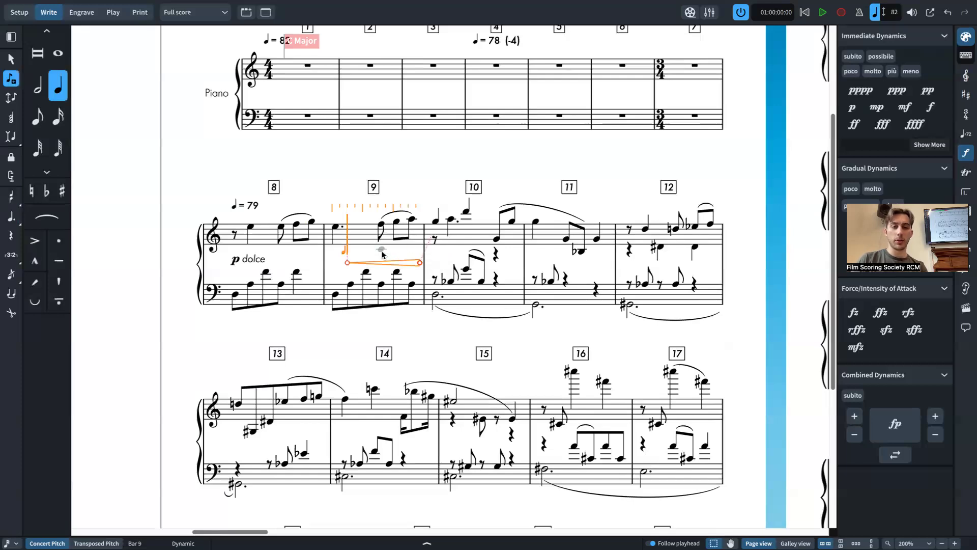
pyautogui.hotkey('shift', 'd')
pyautogui.write('p')
pyautogui.press('Return')
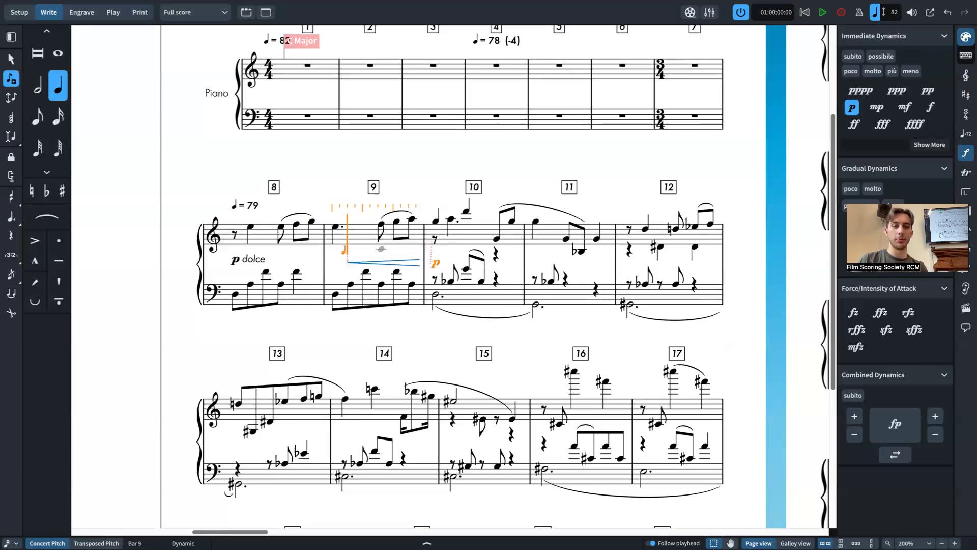
pyautogui.hotkey('ctrl', 'z')
pyautogui.press('Escape')
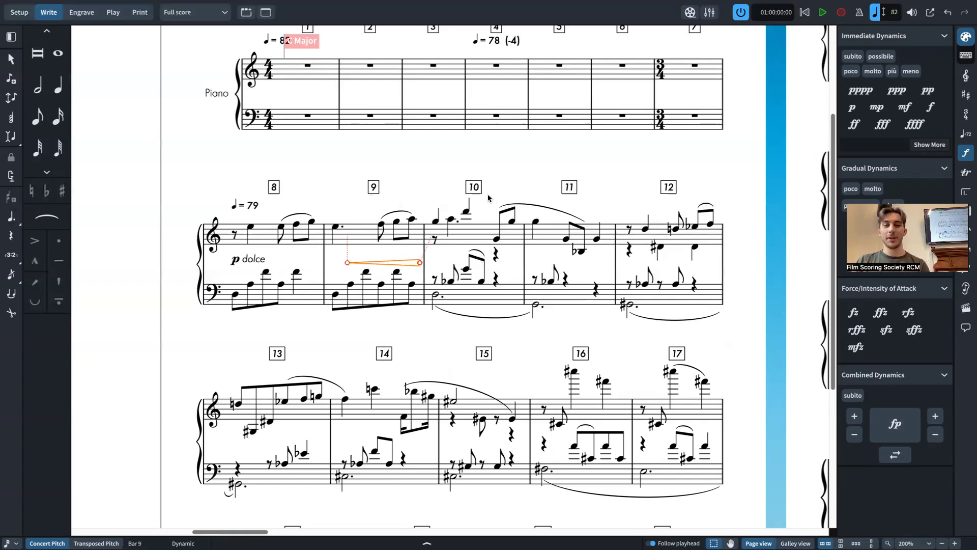
# Step: Enter a < hairpin through the dynamics popover at bar 9's second eighth-note position and extend it to the fifth eighth note
pyautogui.scroll(-5, 445, 175)
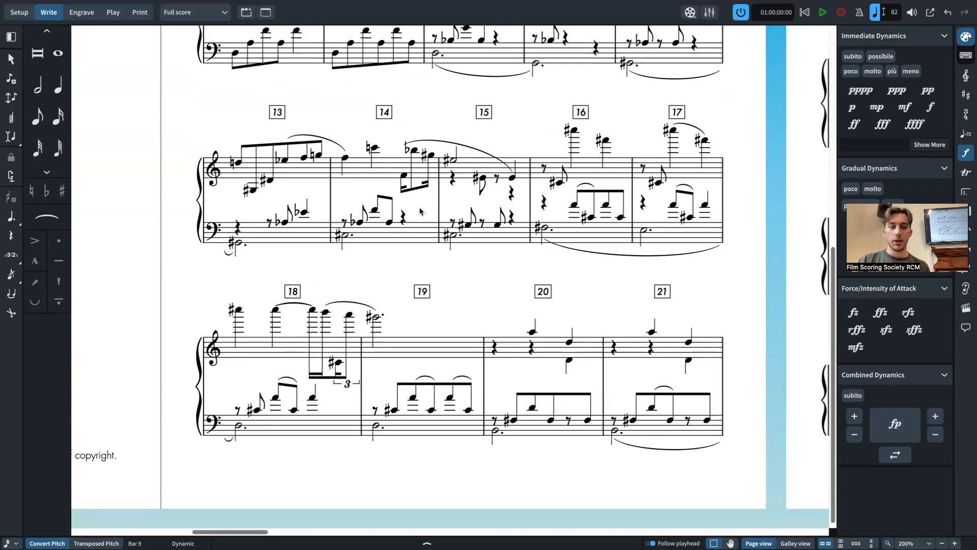
pyautogui.scroll(6, 420, 211)
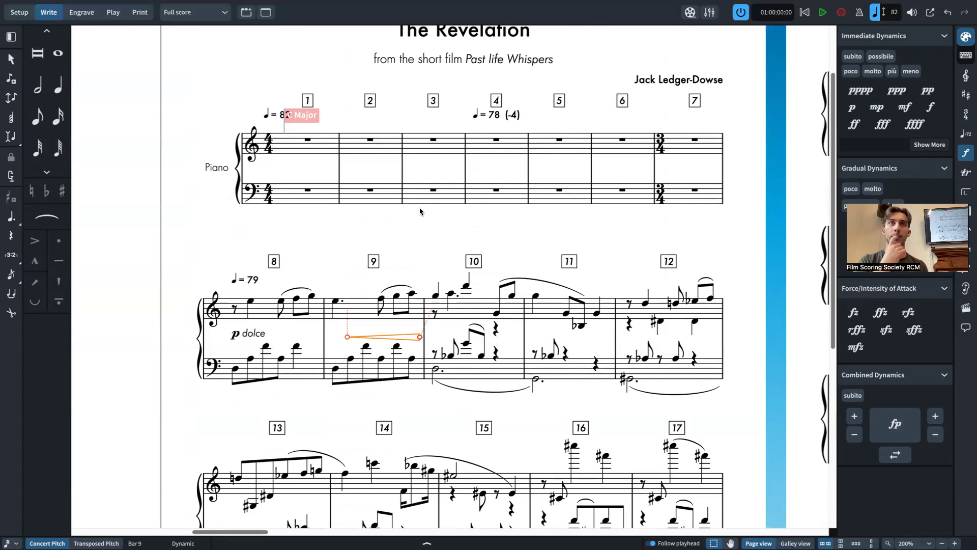
pyautogui.hotkey('shift', 'n')
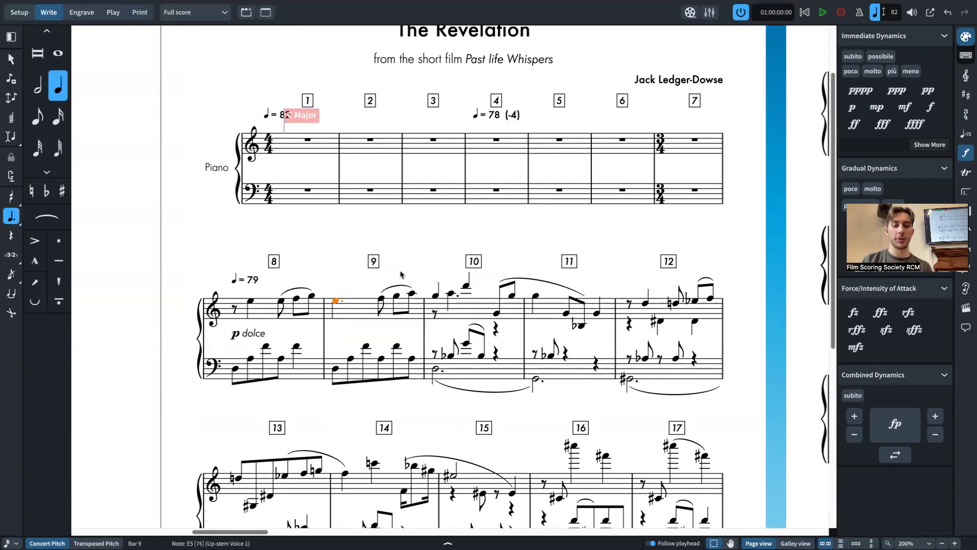
pyautogui.press('Right')
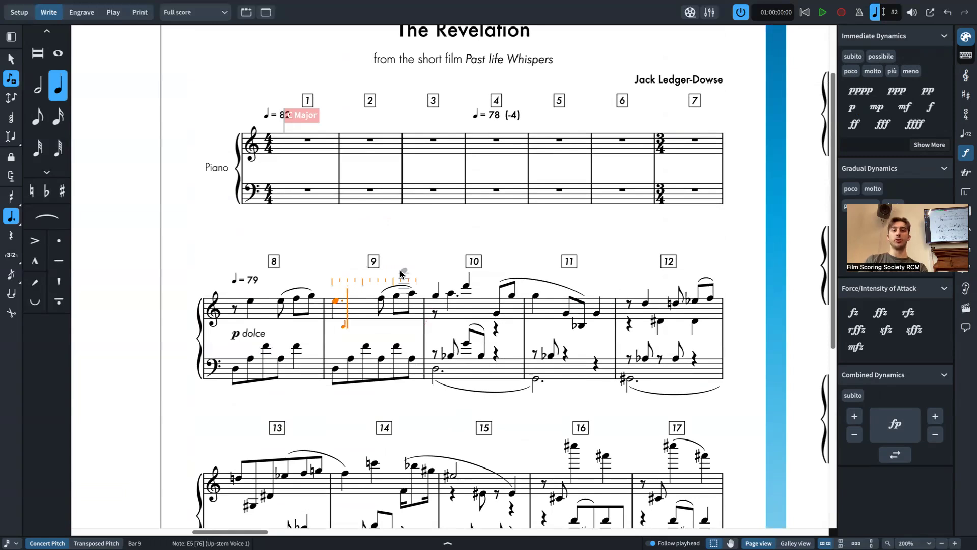
pyautogui.hotkey('shift', 'd')
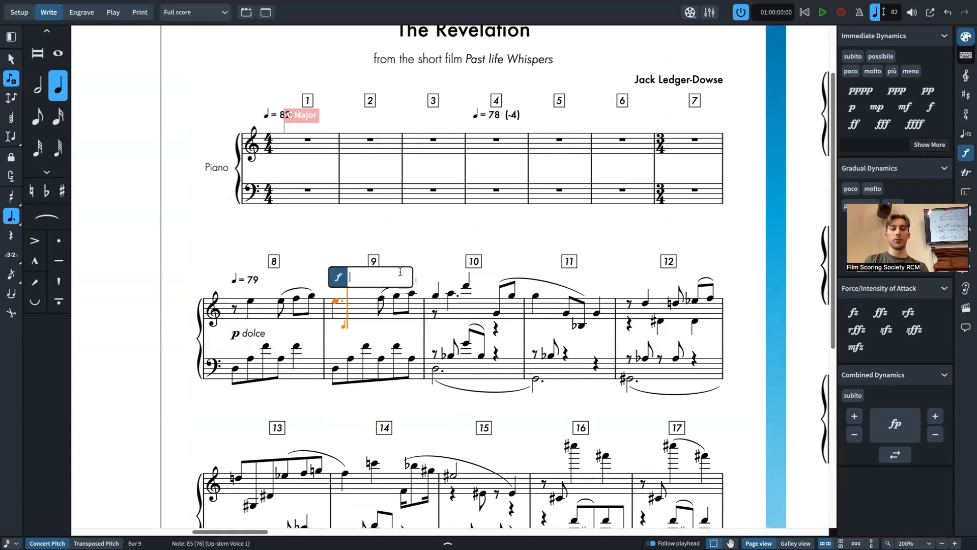
pyautogui.write('<')
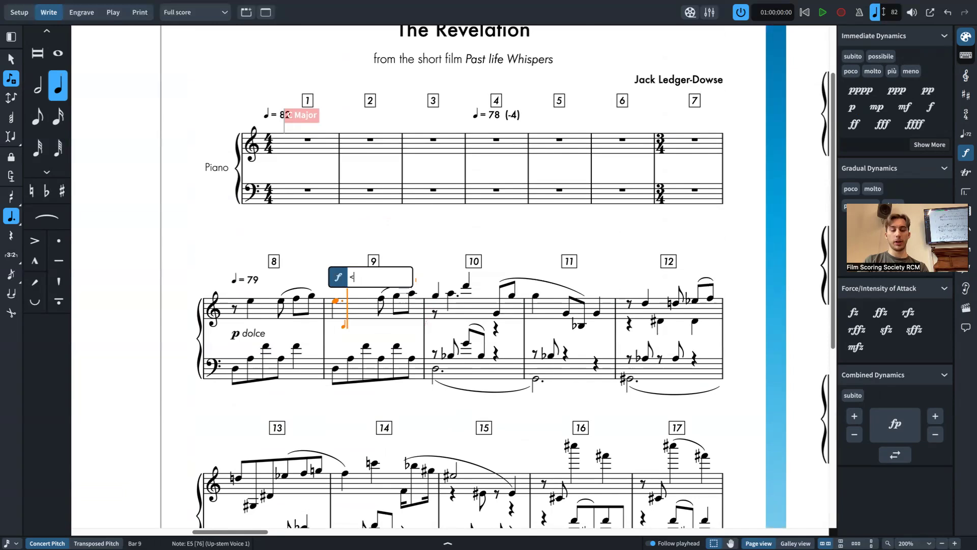
pyautogui.press('Return')
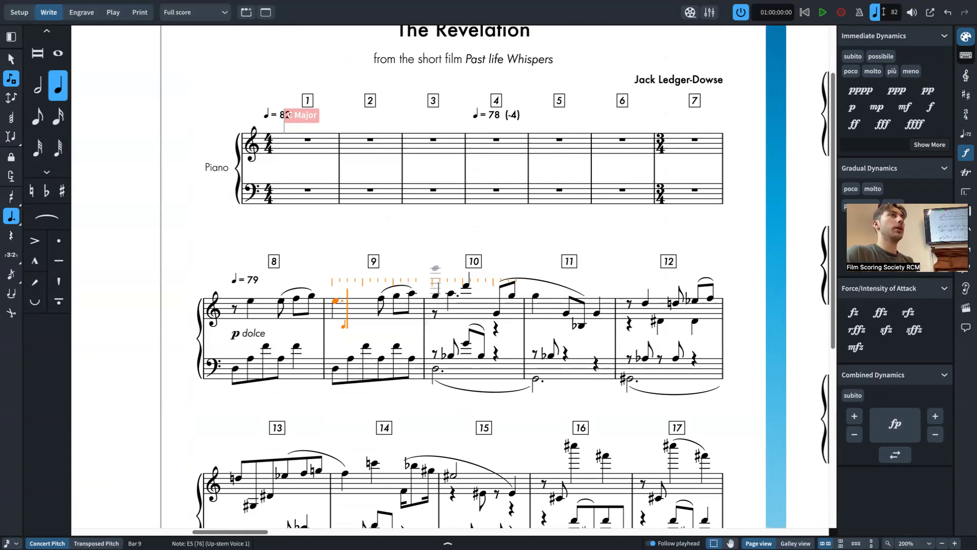
pyautogui.press('space')
pyautogui.press('space')
pyautogui.press('space')
pyautogui.press('space')
pyautogui.press('space')
pyautogui.press('space')
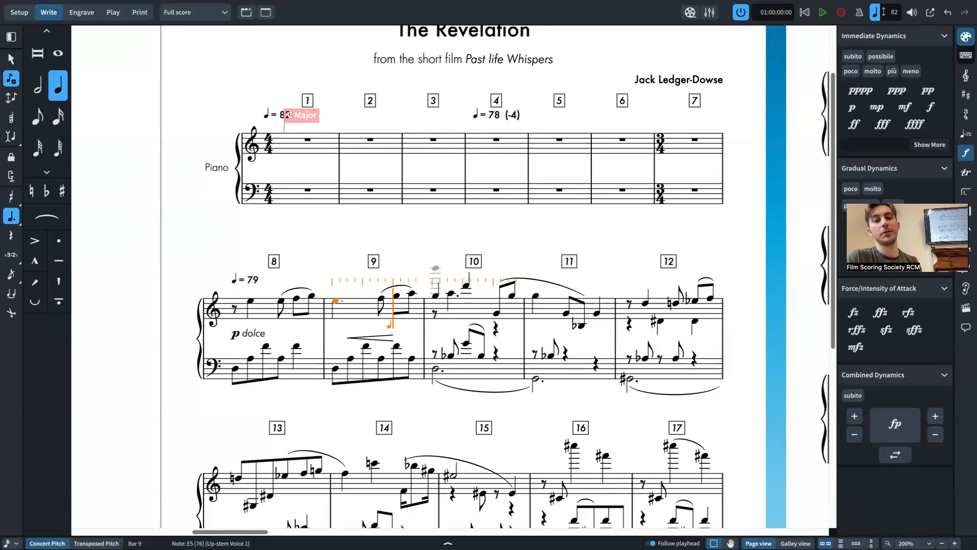
# Step: Undo the hairpin in bar 9, and try entering a quarter-note E on the bar's second eighth-note position before undoing it
pyautogui.hotkey('ctrl', 'z')
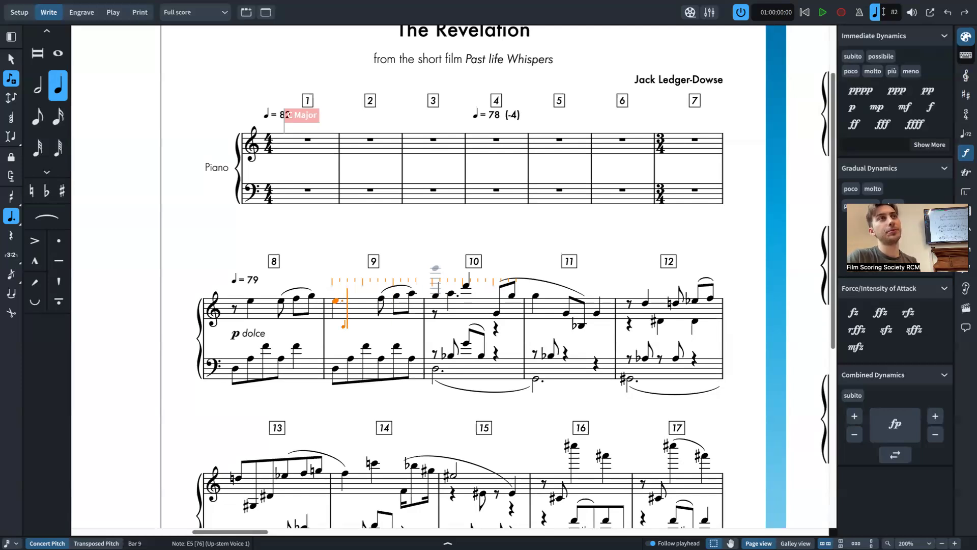
pyautogui.press('e')
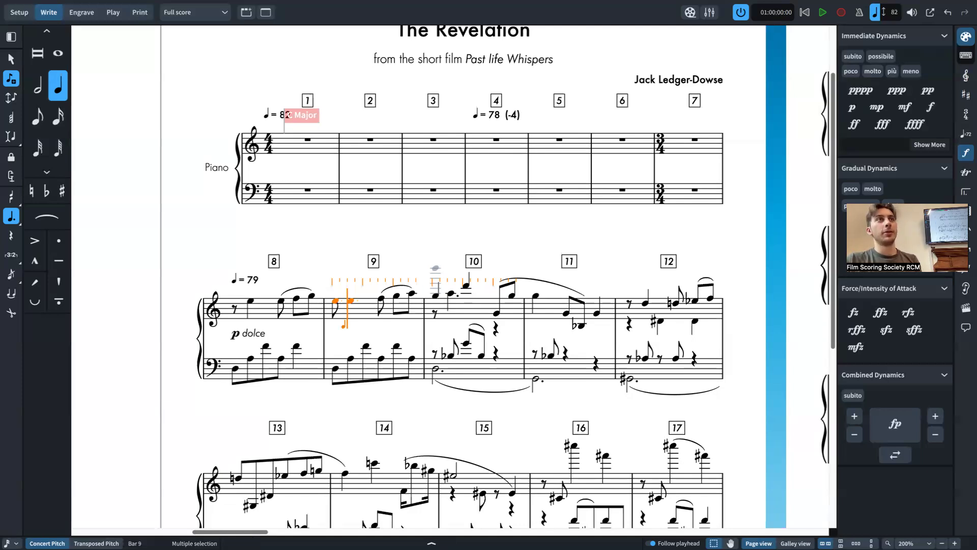
pyautogui.hotkey('ctrl', 'z')
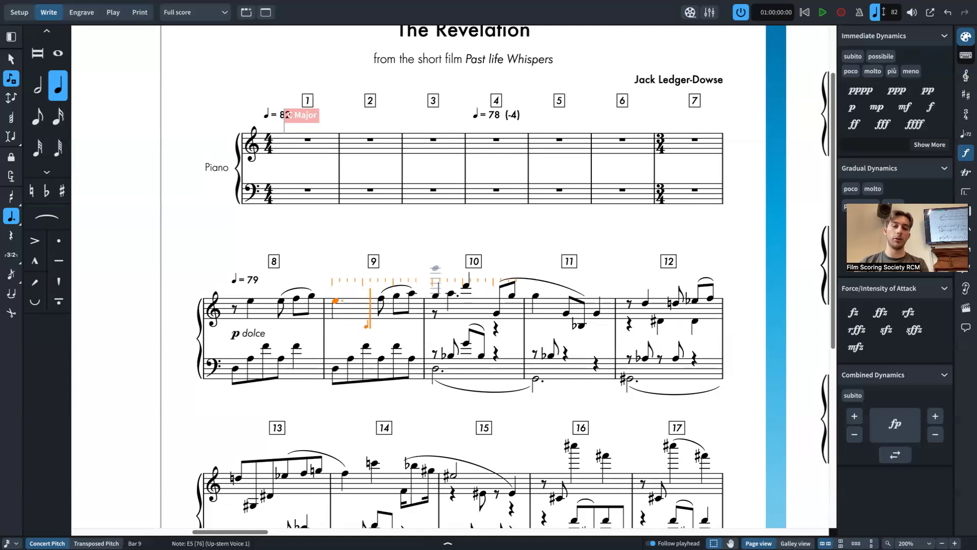
# Step: Split bar 9's opening treble E into tied notes after the first sixteenth and leave note input
pyautogui.press('Left')
pyautogui.press('Left')
pyautogui.press('Right')
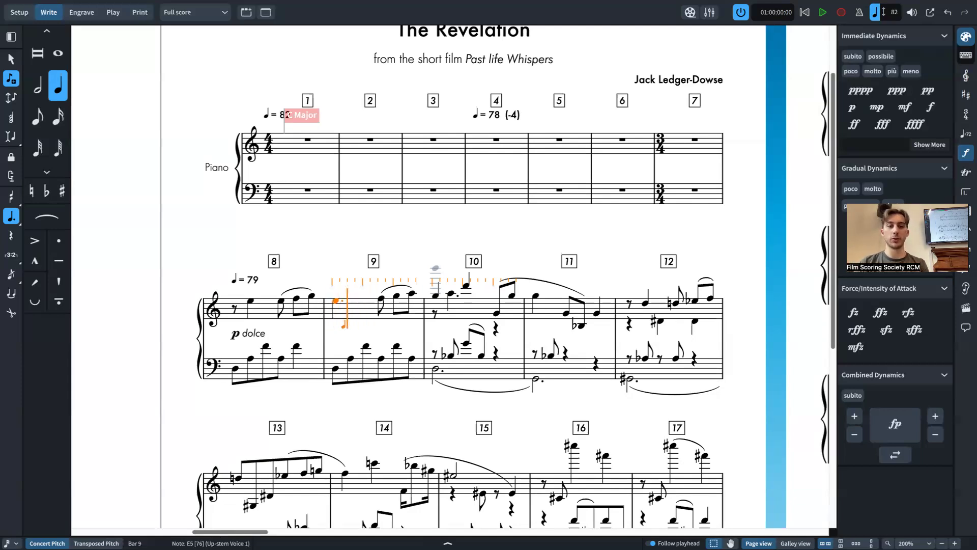
pyautogui.hotkey('ctrl', 'v')
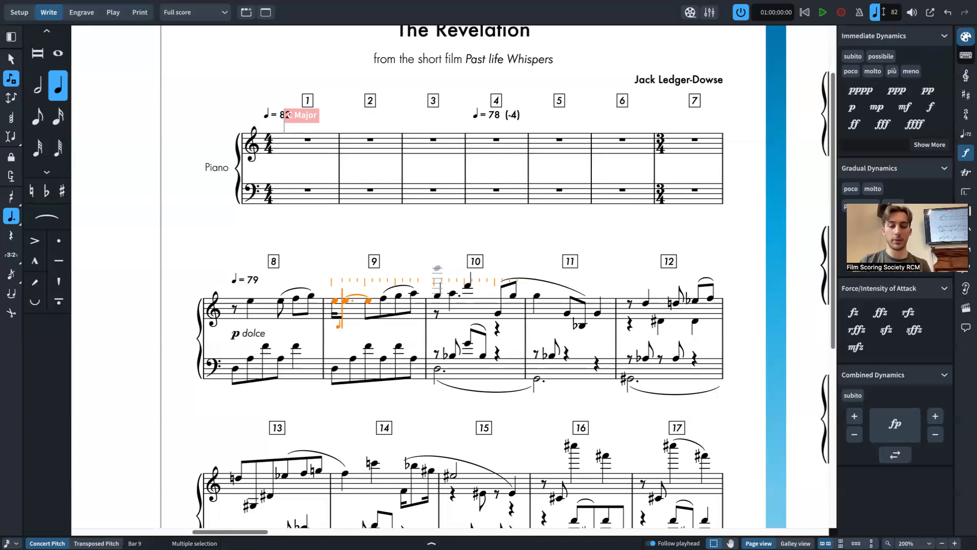
pyautogui.press('Escape')
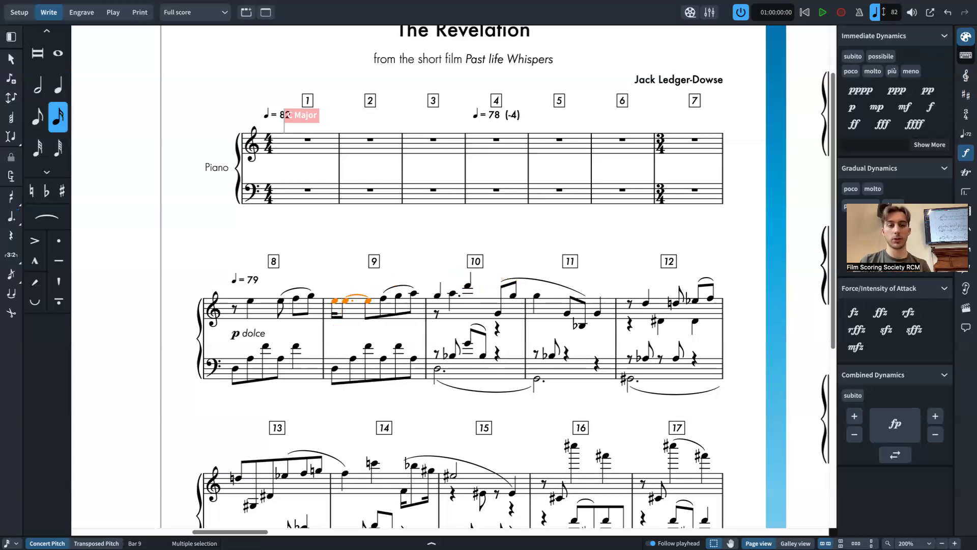
# Step: Add a crescendo hairpin under bar 9's opening notes and restore the first treble note to a dotted quarter
pyautogui.hotkey('shift', ',')
pyautogui.click(335, 301)
pyautogui.press('6')
pyautogui.press('.')
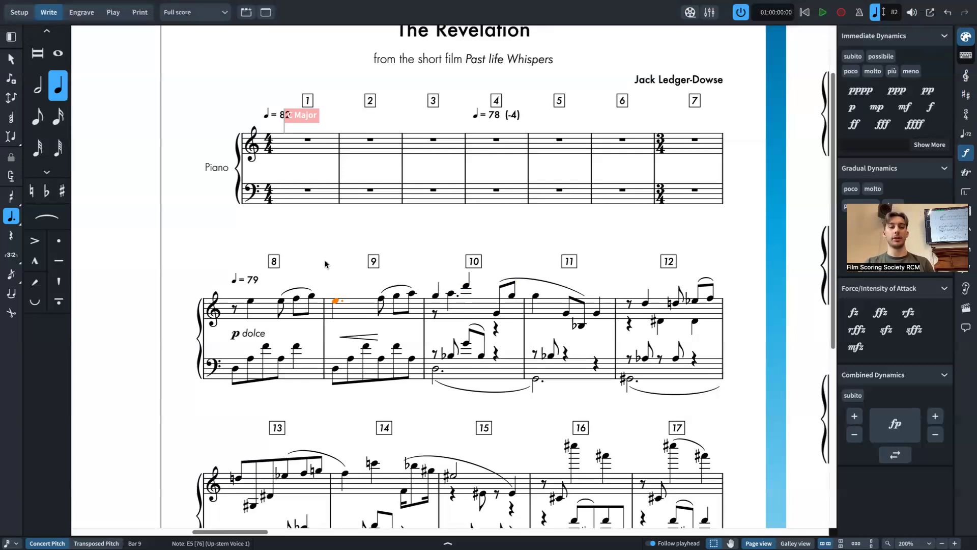
pyautogui.scroll(-5, 325, 261)
pyautogui.scroll(6, 325, 265)
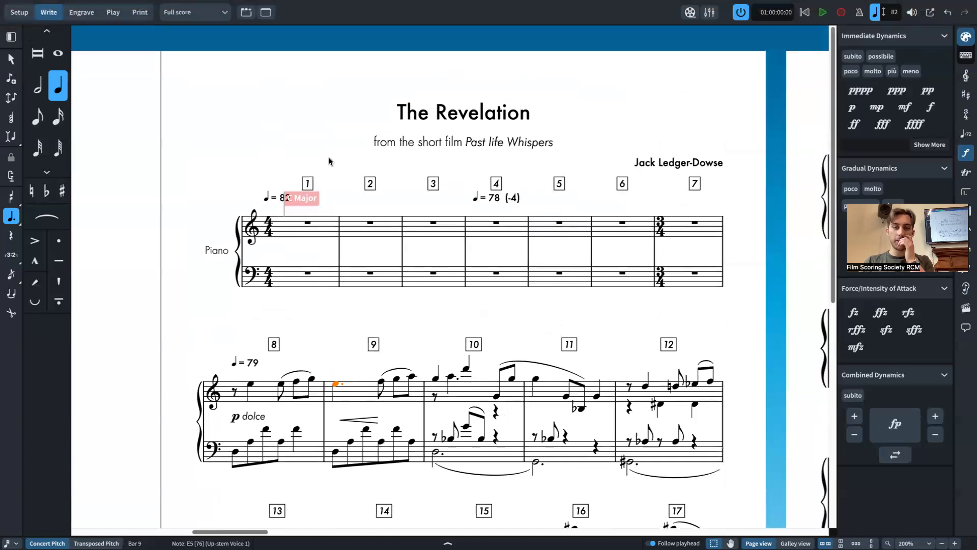
pyautogui.click(189, 5)
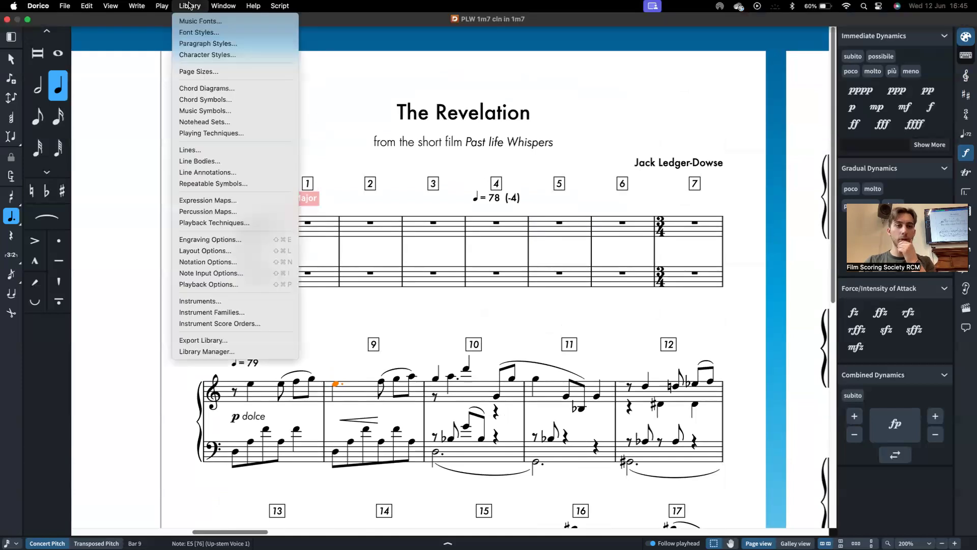
pyautogui.click(191, 34)
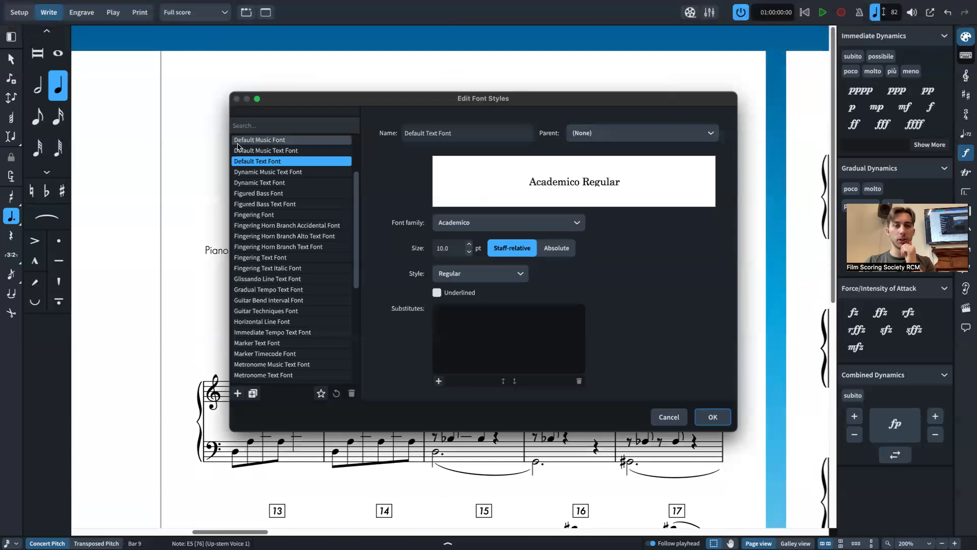
pyautogui.press('Escape')
pyautogui.click(189, 6)
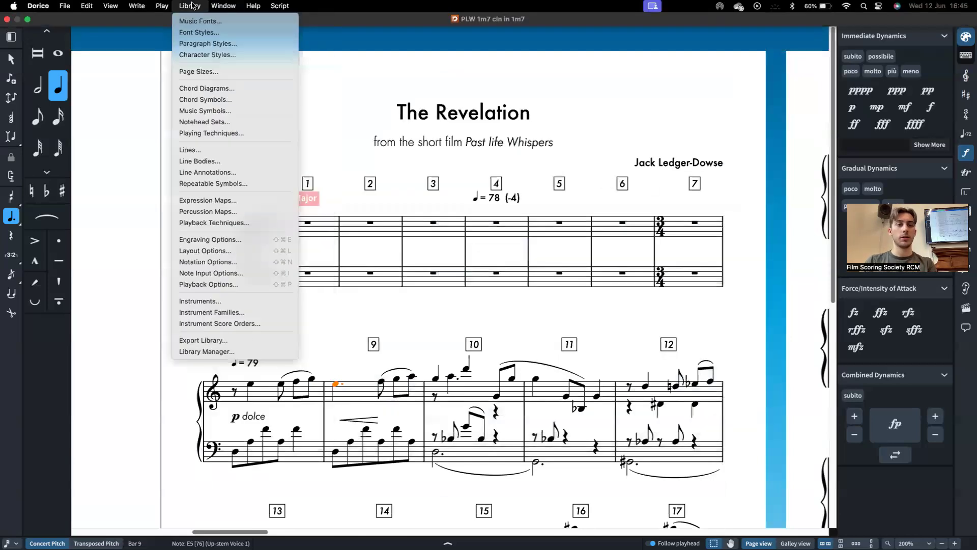
pyautogui.click(191, 45)
pyautogui.press('Escape')
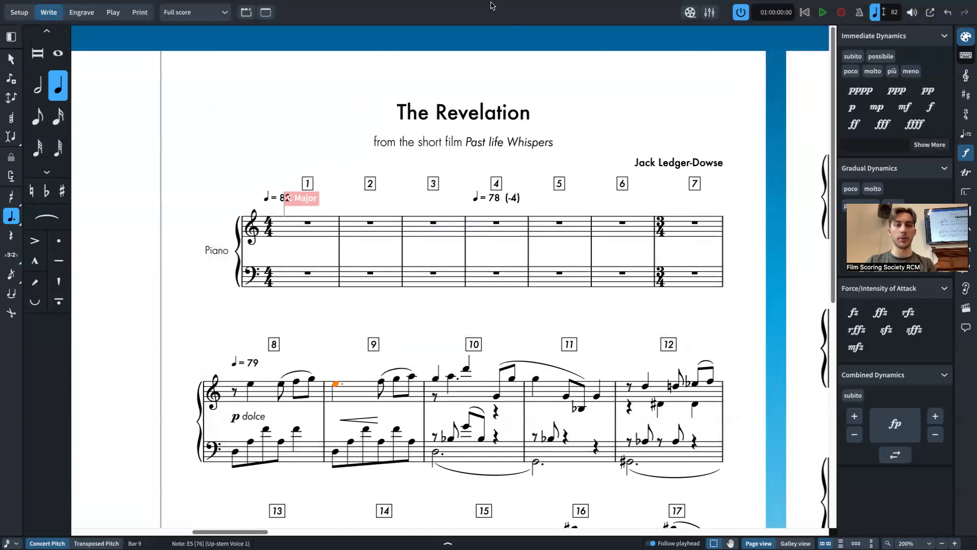
# Step: Open the paragraph styles and set the Bar numbers (parts) font style to Medium
pyautogui.click(196, 6)
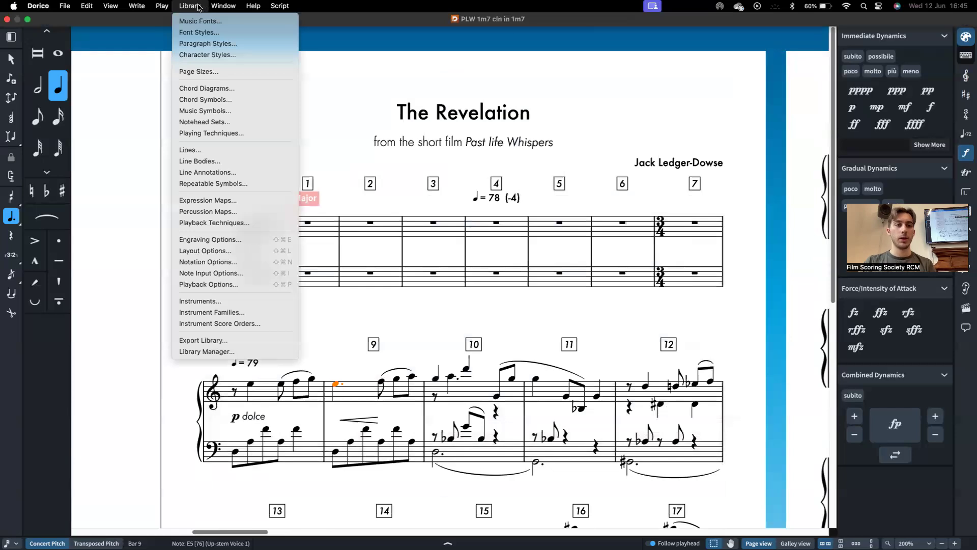
pyautogui.click(202, 45)
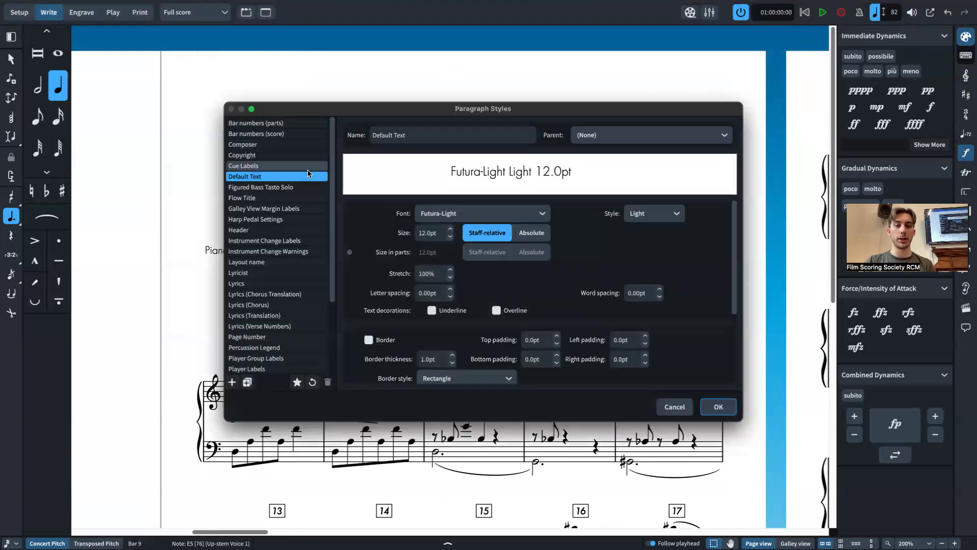
pyautogui.click(279, 128)
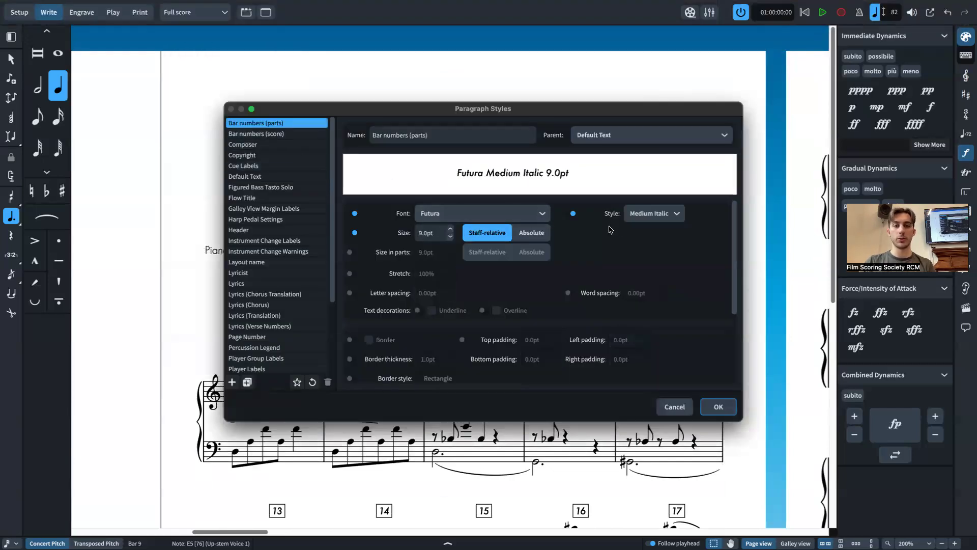
pyautogui.click(654, 214)
pyautogui.click(640, 242)
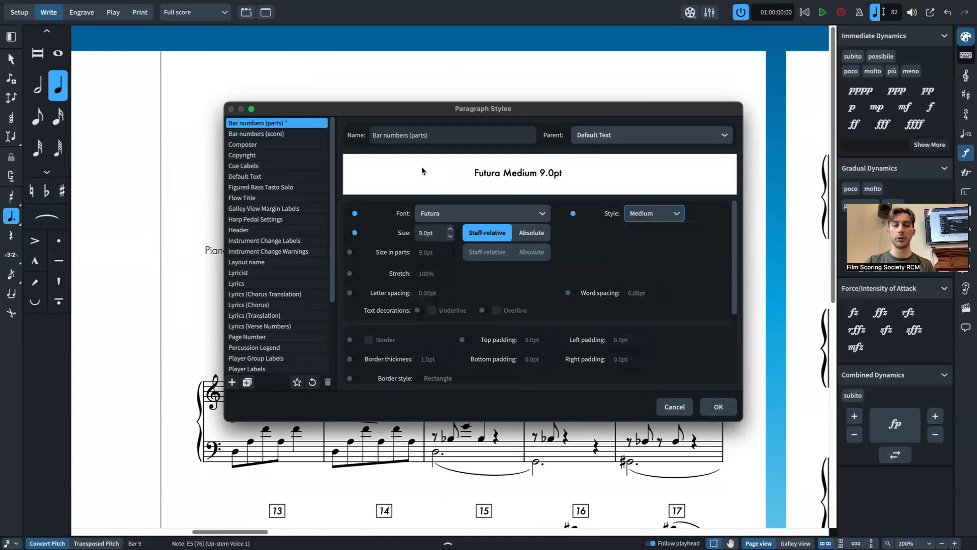
# Step: Set the Bar numbers (score) paragraph style to Medium and apply the paragraph style changes
pyautogui.click(310, 133)
pyautogui.click(654, 213)
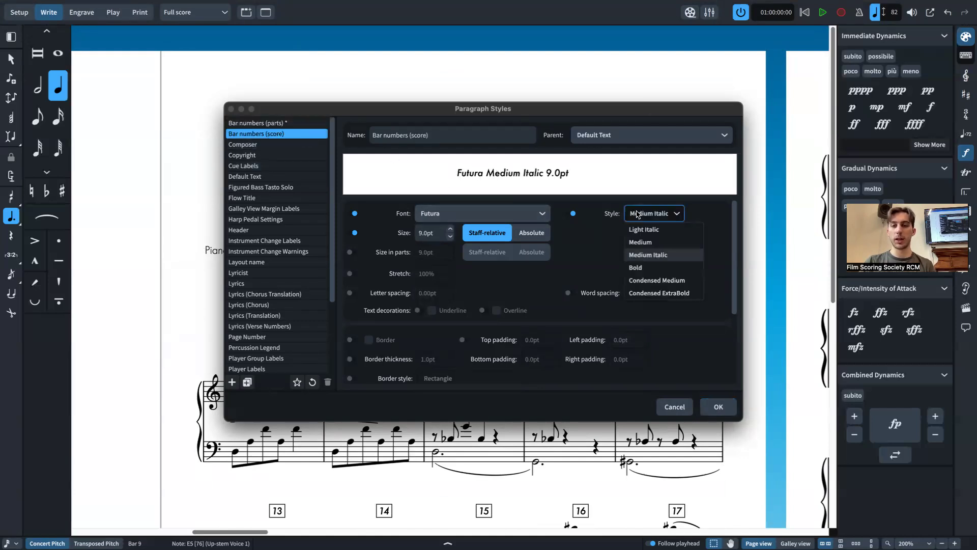
pyautogui.click(642, 238)
pyautogui.click(718, 407)
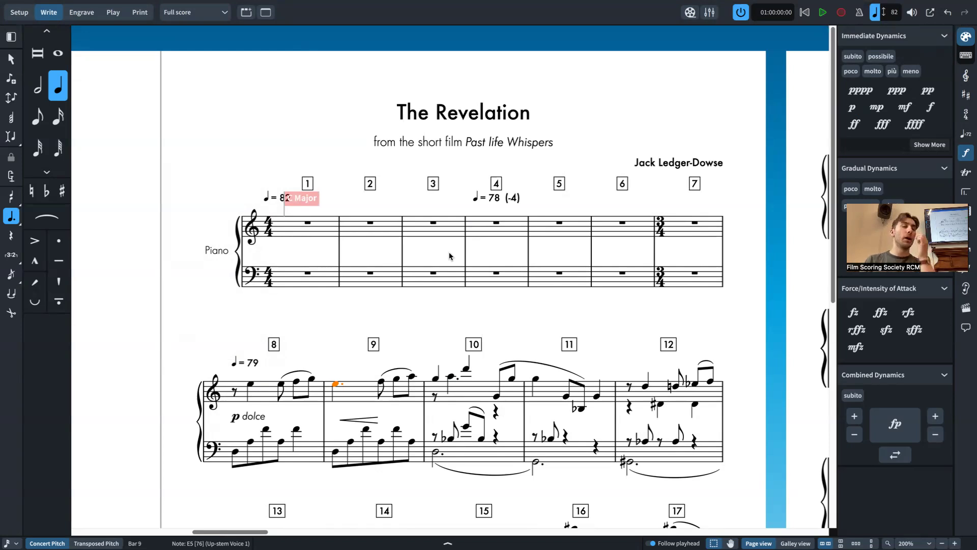
pyautogui.hotkey('shift', 'n')
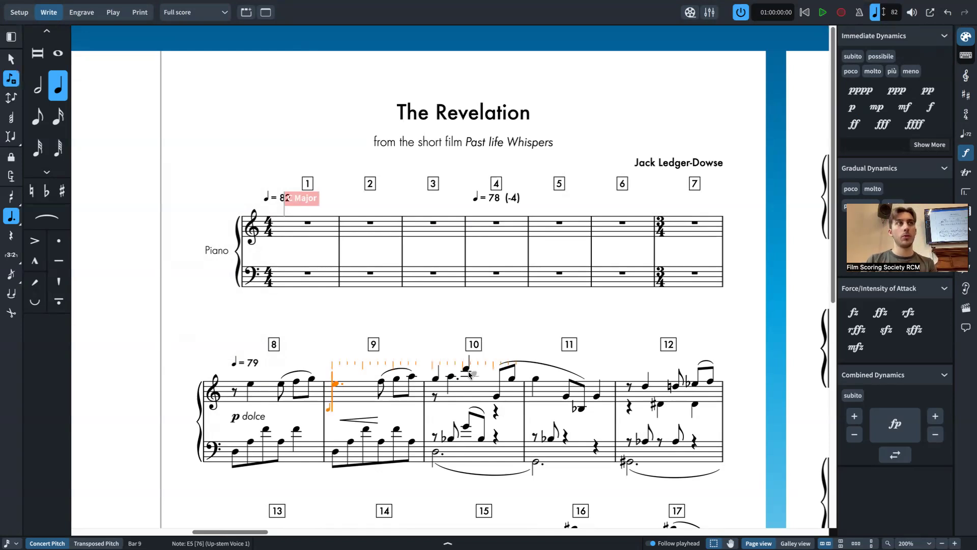
pyautogui.press('Escape')
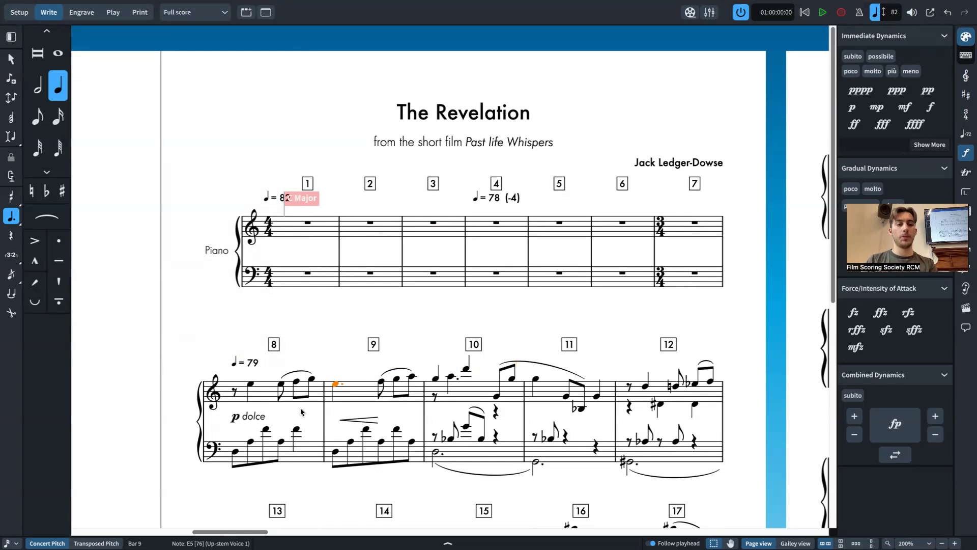
pyautogui.click(255, 417)
pyautogui.hotkey('shift', 'd')
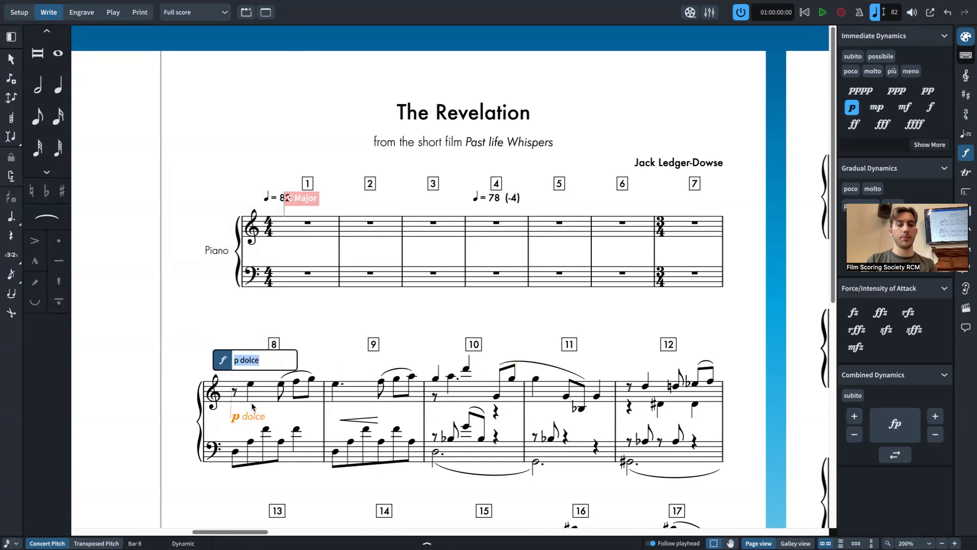
pyautogui.press('Escape')
pyautogui.hotkey('shift', 'n')
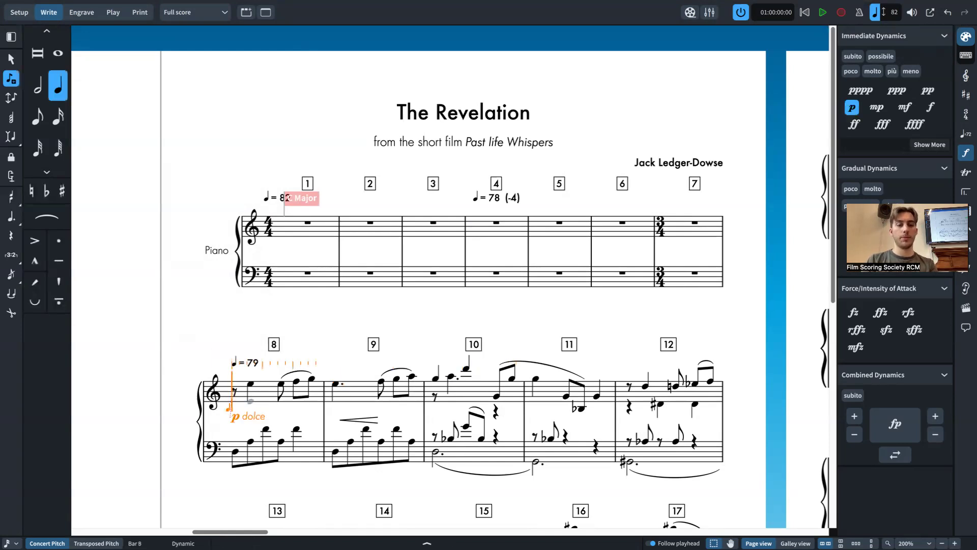
pyautogui.press('Escape')
pyautogui.hotkey('shift', 'd')
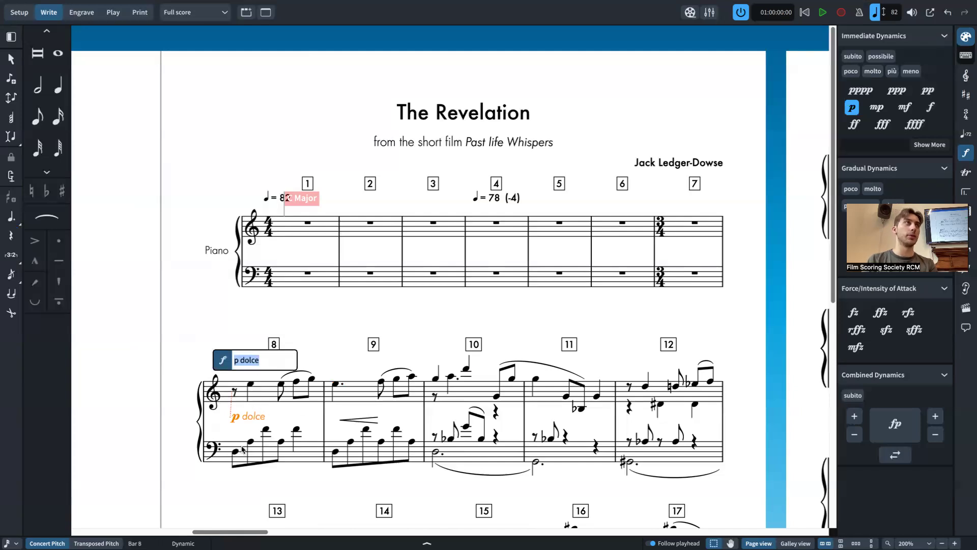
pyautogui.click(357, 405)
pyautogui.hotkey('shift', 'n')
pyautogui.press('Escape')
pyautogui.click(246, 419)
pyautogui.hotkey('shift', 'd')
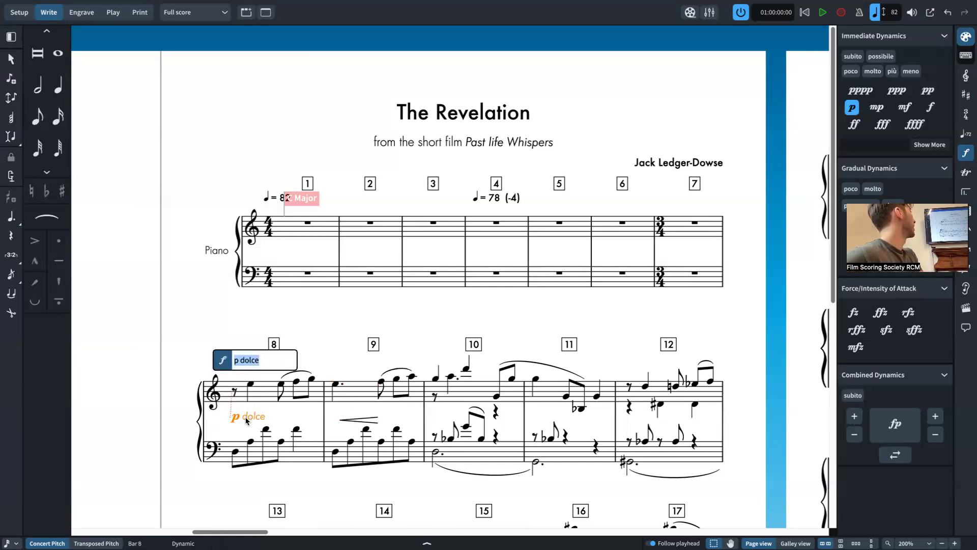
pyautogui.press('Escape')
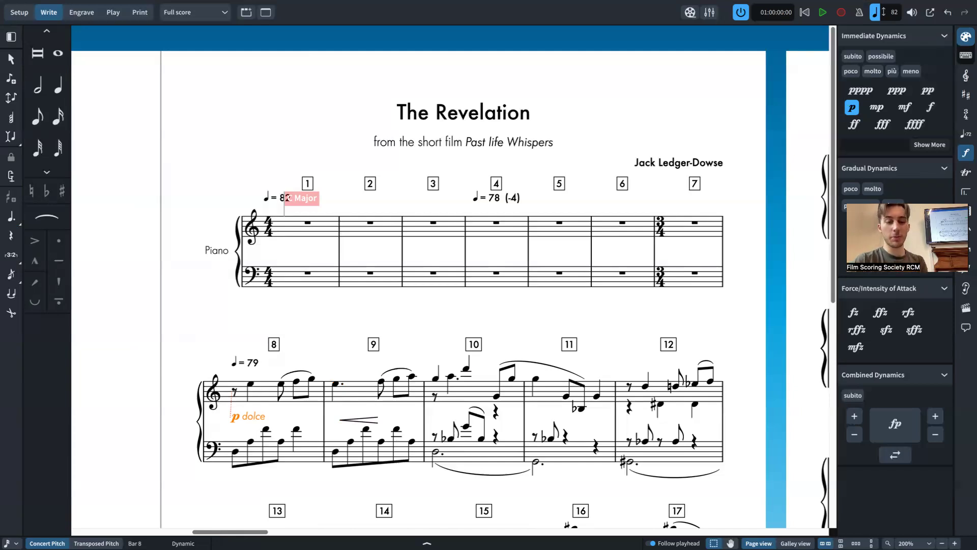
# Step: Try a trill (tr) at the start of bar 8 and undo it
pyautogui.hotkey('shift', 'o')
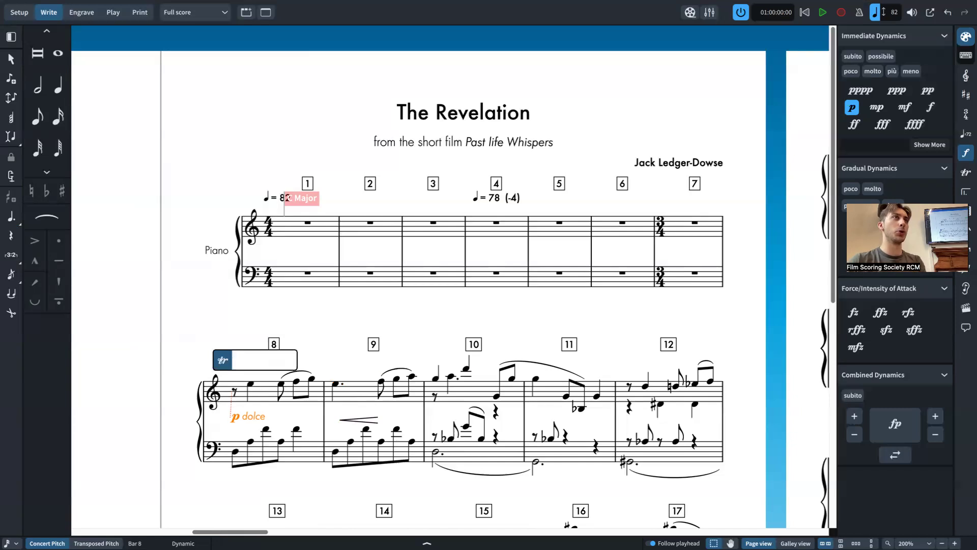
pyautogui.write('tr')
pyautogui.press('Return')
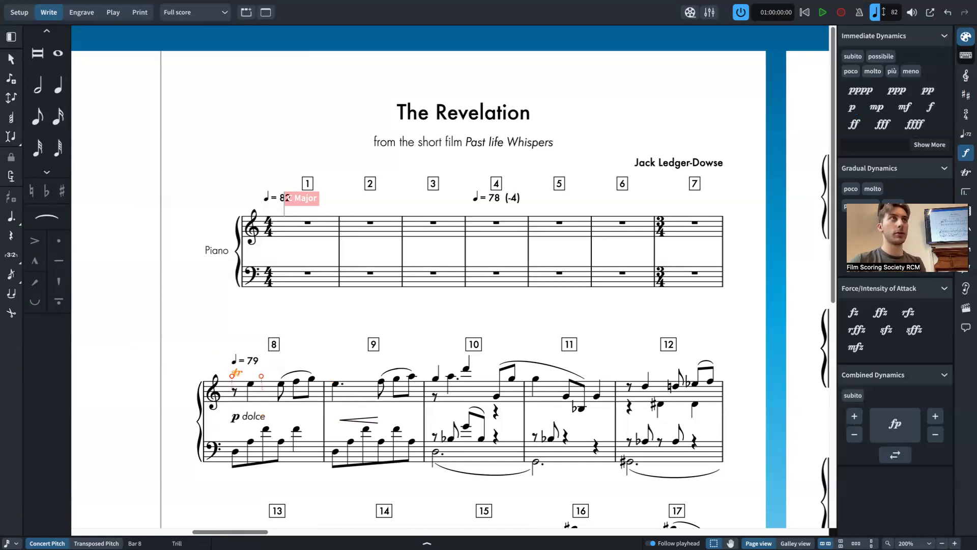
pyautogui.hotkey('ctrl', 'z')
# Step: Try an upbow playing technique at the start of bar 8 and undo it
pyautogui.hotkey('shift', 'p')
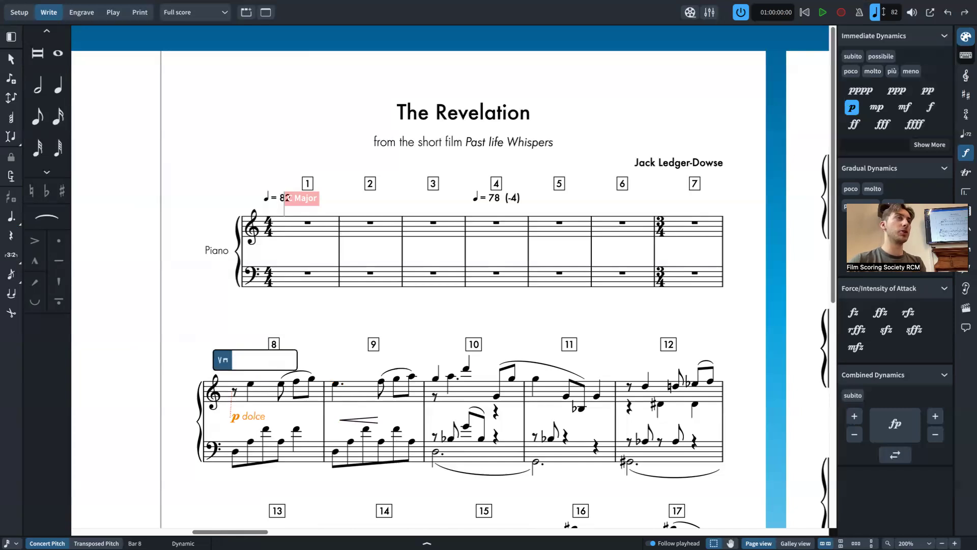
pyautogui.write('upbow')
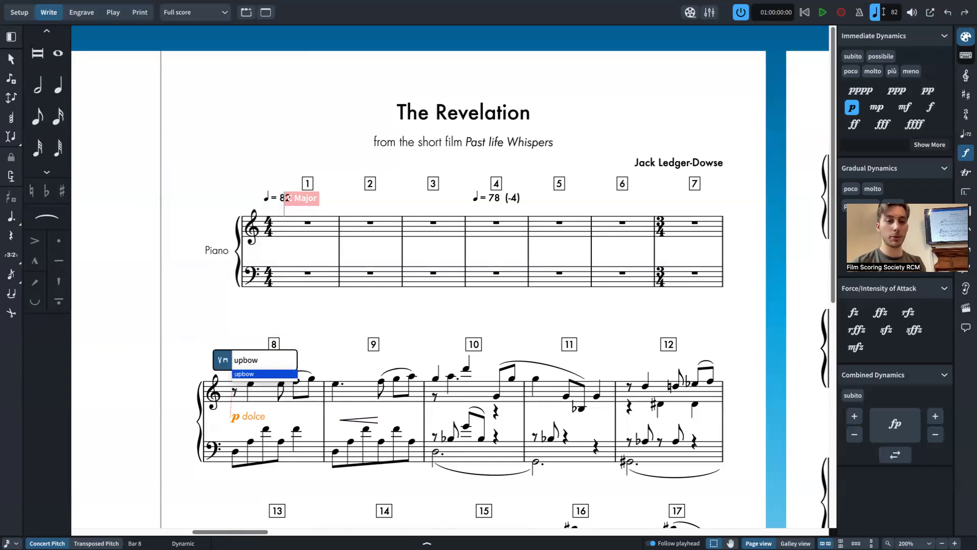
pyautogui.press('Return')
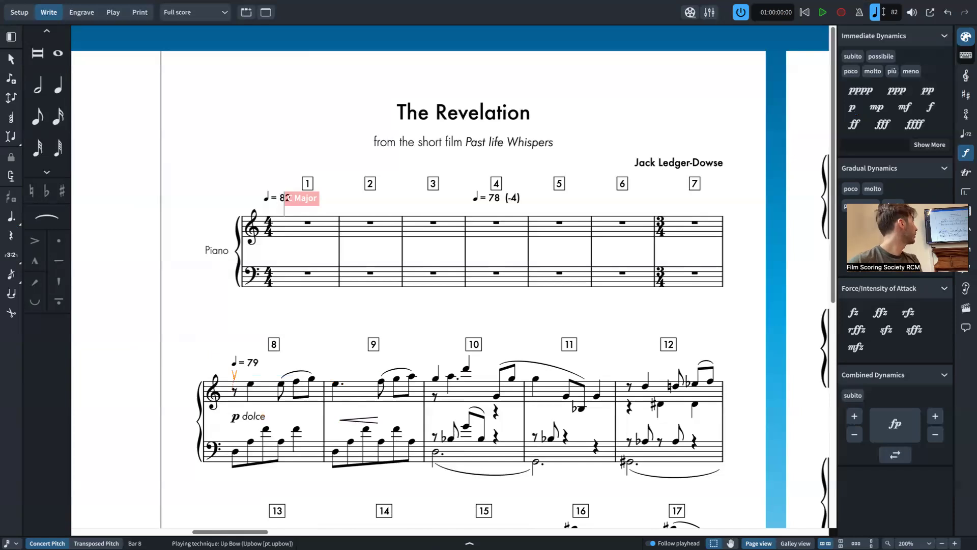
pyautogui.hotkey('ctrl', 'z')
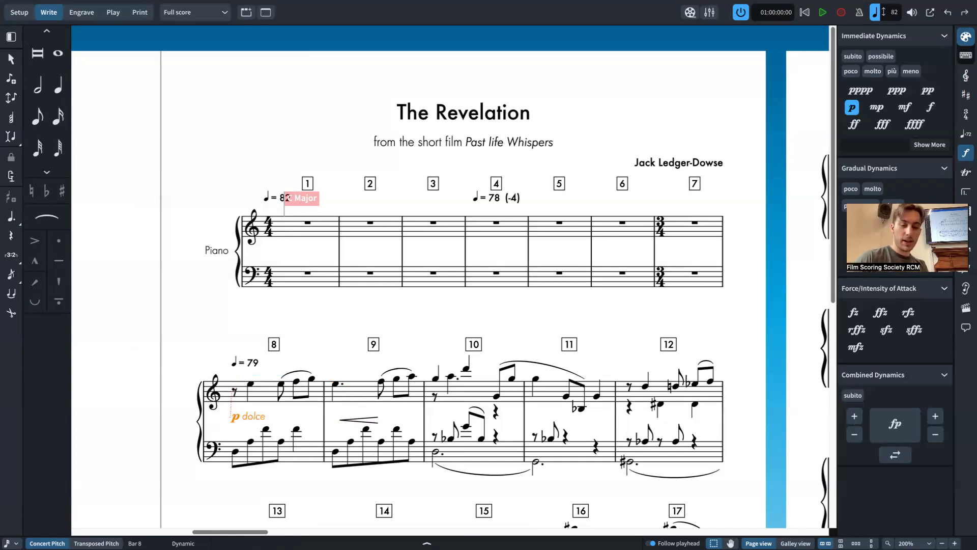
# Step: Try a fermata at the start of bar 8, remove it and reselect the p dolce marking
pyautogui.hotkey('shift', 'p')
pyautogui.write('fermata')
pyautogui.press('Return')
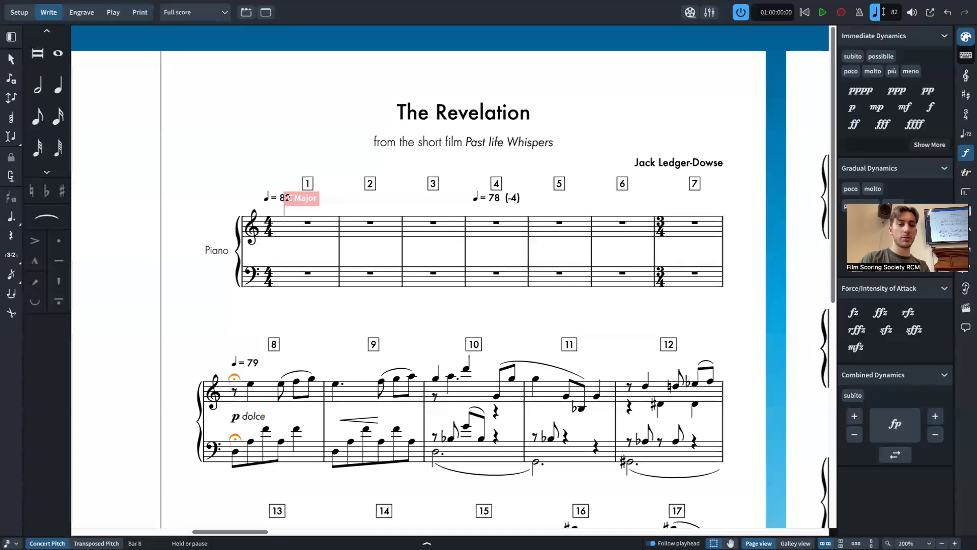
pyautogui.click(236, 417)
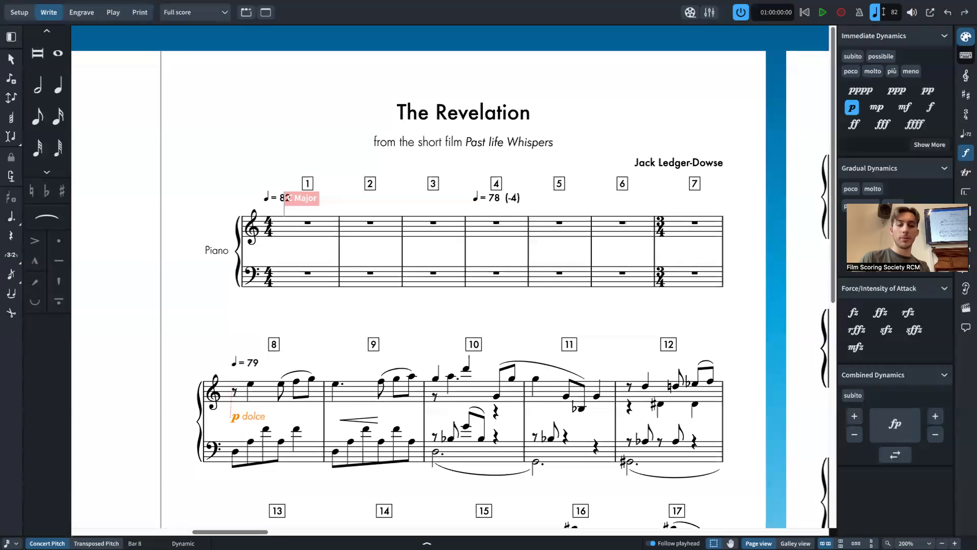
# Step: Try to enter a fingering at the start of bar 8
pyautogui.hotkey('shift', 'f')
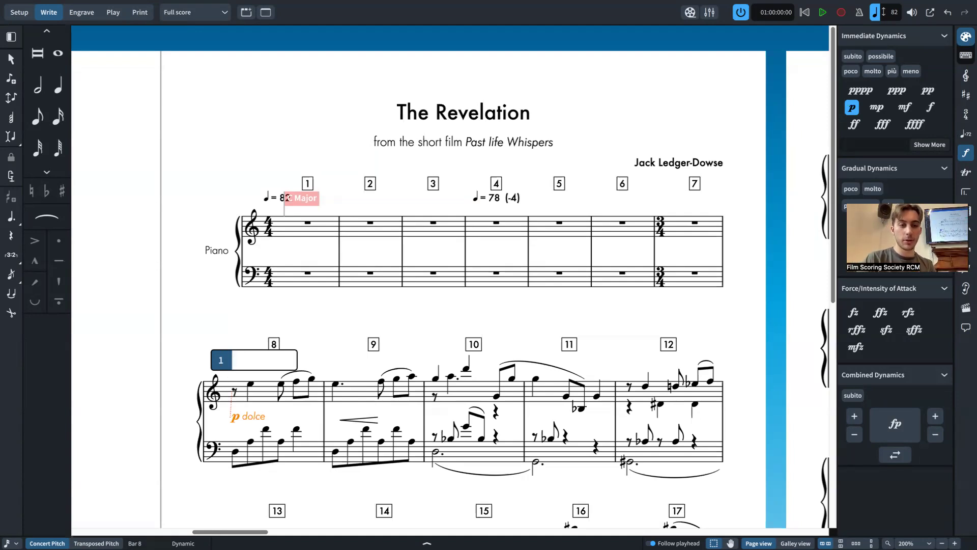
pyautogui.write('79')
pyautogui.press('Return')
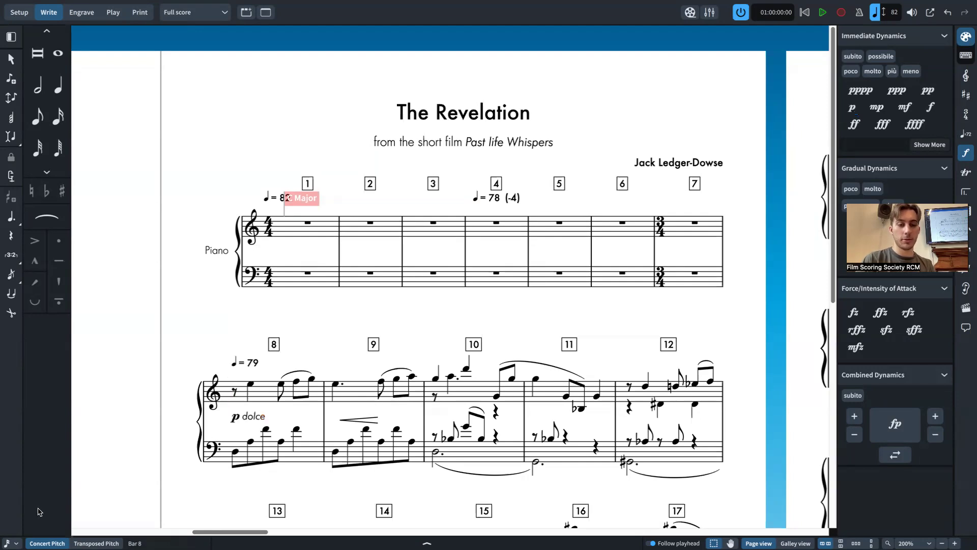
# Step: Add rehearsal marks at the rest opening bar 8, on the second treble note of bar 10 and in bar 12
pyautogui.click(234, 392)
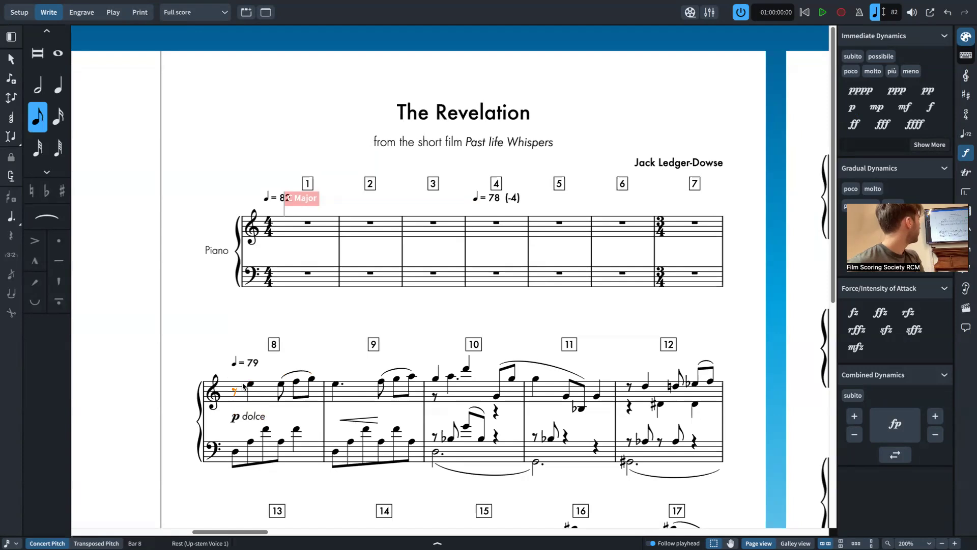
pyautogui.hotkey('shift', 'a')
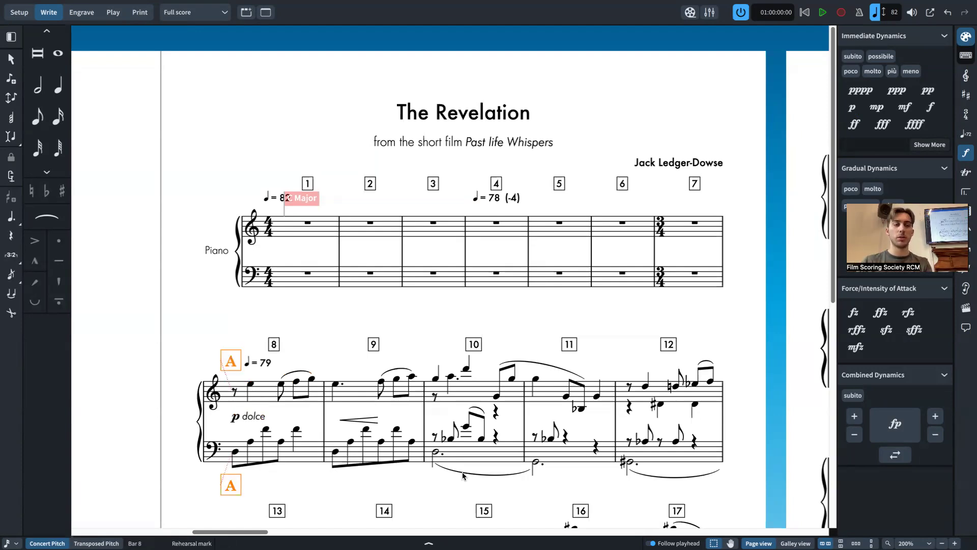
pyautogui.click(451, 385)
pyautogui.hotkey('shift', 'a')
pyautogui.click(662, 405)
pyautogui.hotkey('shift', 'a')
# Step: Undo all the newly added rehearsal marks
pyautogui.hotkey('ctrl', 'z')
pyautogui.hotkey('ctrl', 'z')
pyautogui.hotkey('ctrl', 'z')
pyautogui.hotkey('ctrl', 'z')
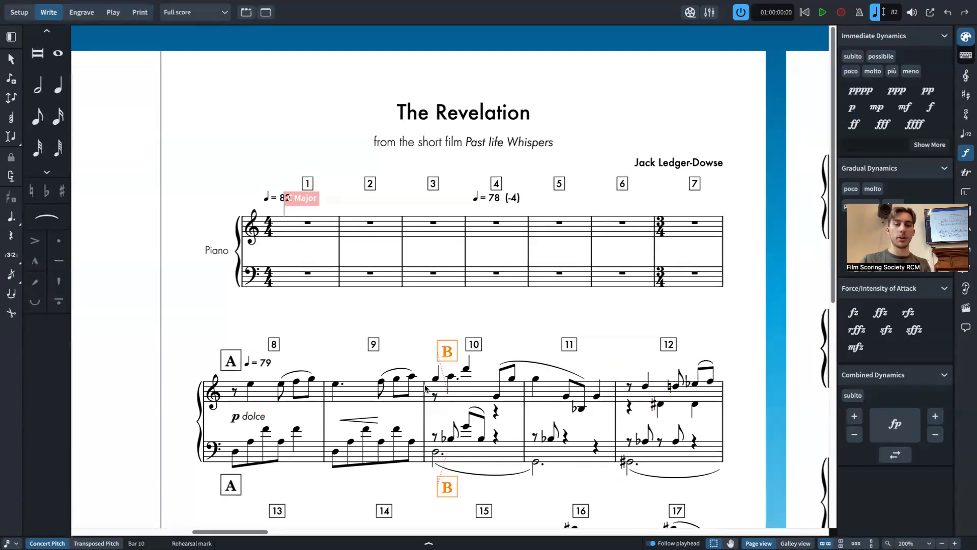
pyautogui.hotkey('ctrl', 'z')
pyautogui.hotkey('ctrl', 'z')
pyautogui.hotkey('ctrl', 'z')
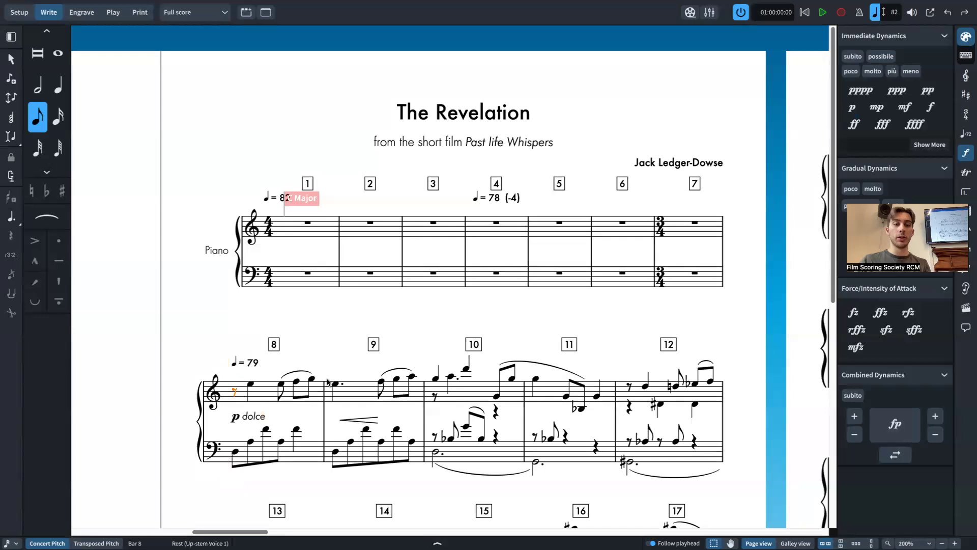
# Step: Place rehearsal marks again at the starts of bars 8, 10 and 12
pyautogui.hotkey('ctrl', 'y')
pyautogui.hotkey('ctrl', 'y')
pyautogui.hotkey('ctrl', 'y')
pyautogui.hotkey('ctrl', 'y')
pyautogui.hotkey('ctrl', 'y')
pyautogui.hotkey('ctrl', 'y')
pyautogui.hotkey('ctrl', 'y')
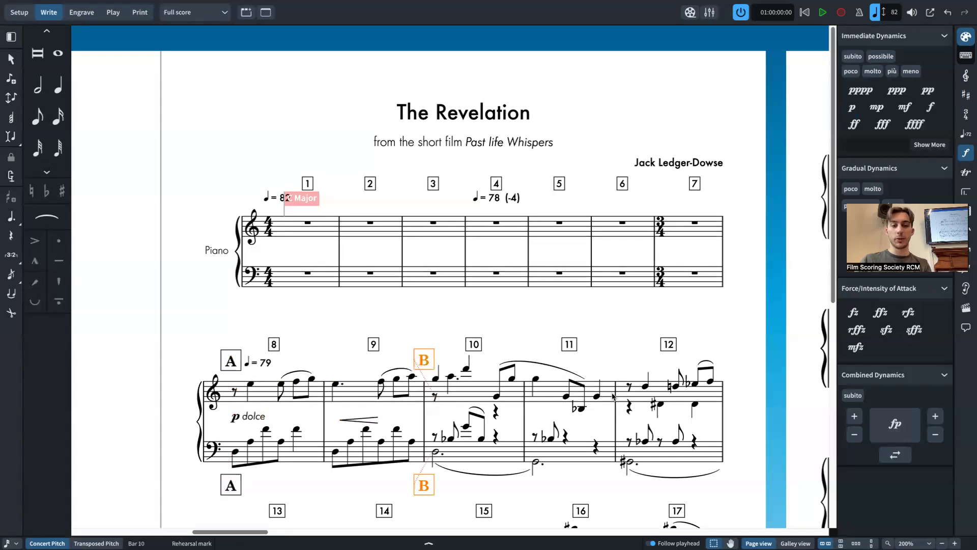
# Step: Delete the rehearsal mark at bar 10 and the ones at bars 12 and 8
pyautogui.click(431, 366)
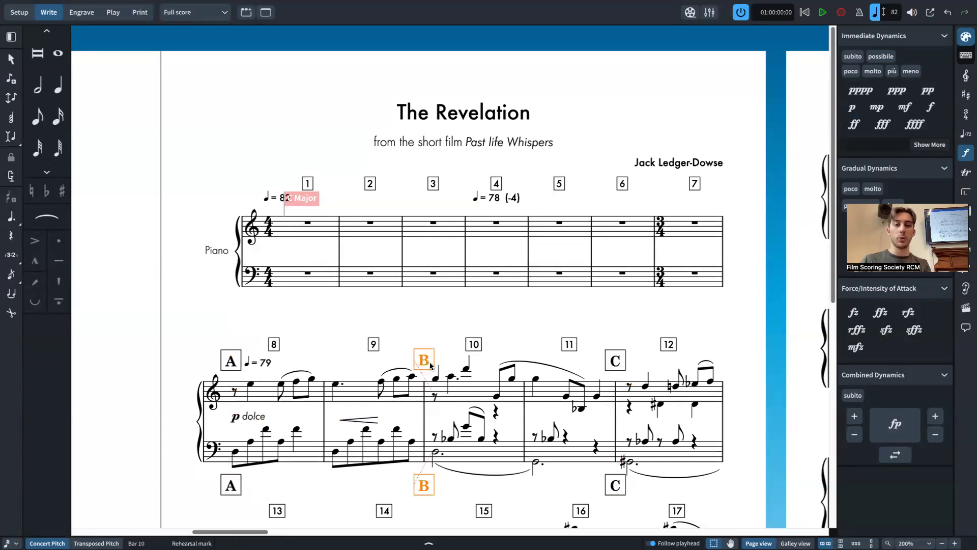
pyautogui.press('Delete')
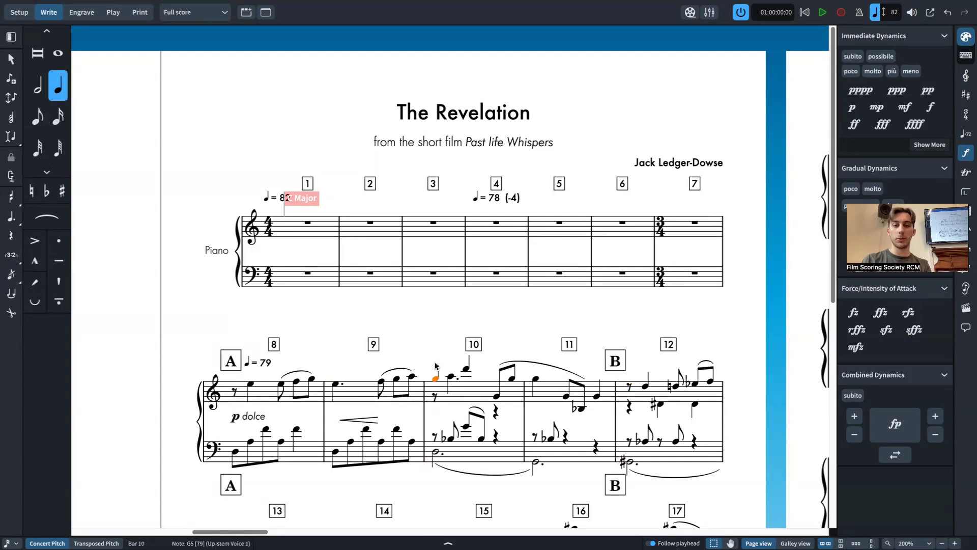
pyautogui.click(617, 360)
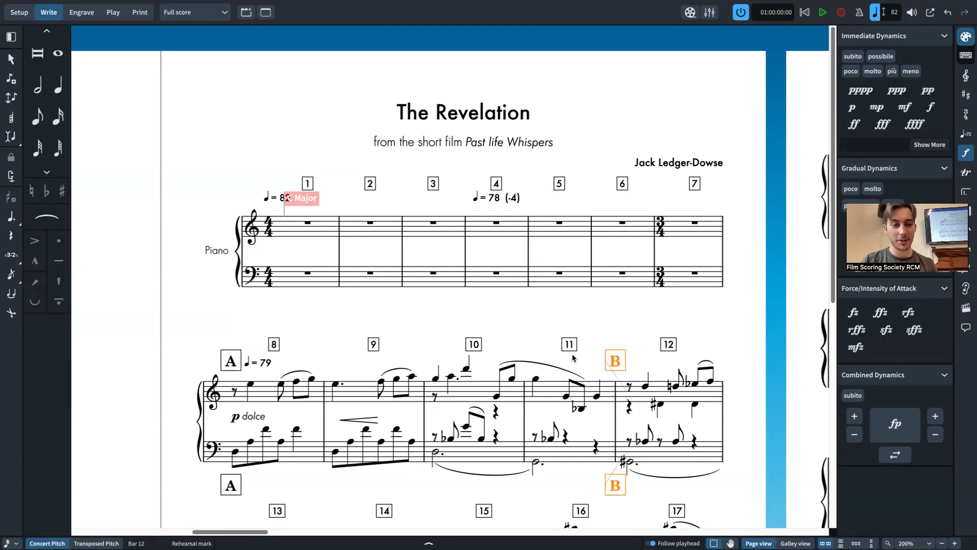
pyautogui.keyDown('ctrl'); pyautogui.click(234, 362); pyautogui.keyUp('ctrl')
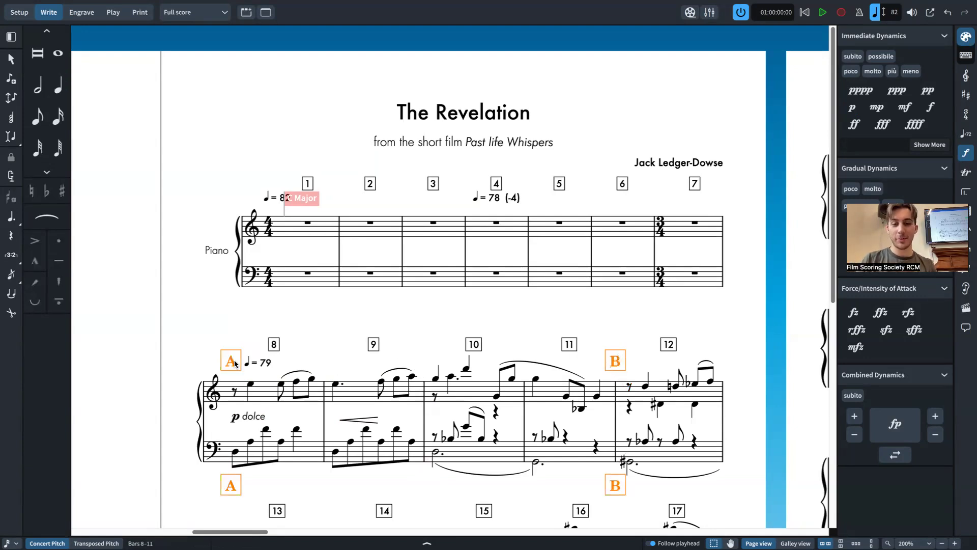
pyautogui.press('Delete')
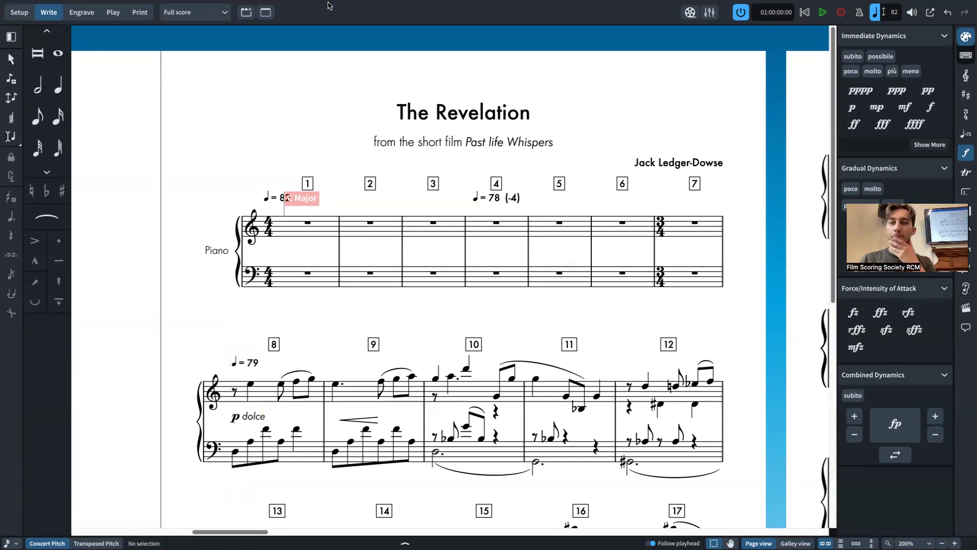
pyautogui.moveTo(330, 6)
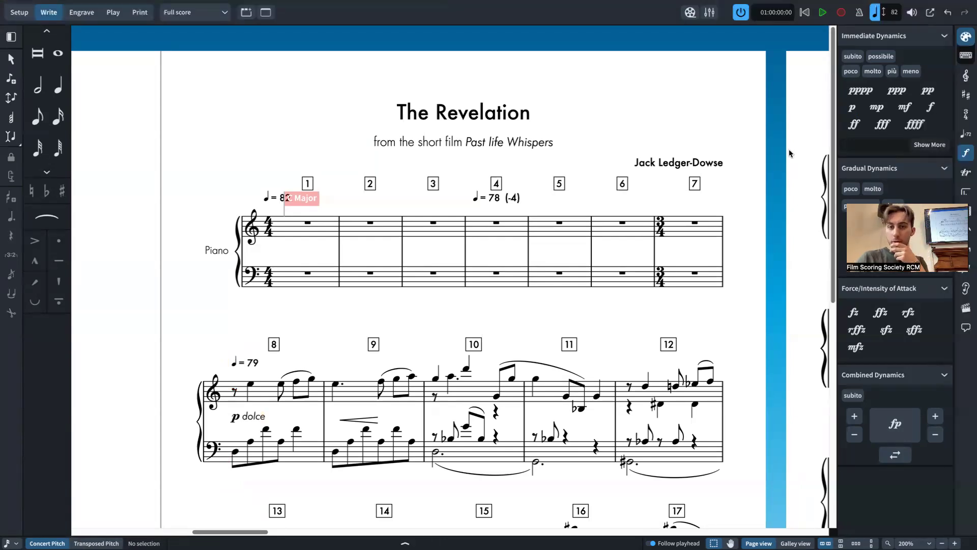
pyautogui.moveTo(971, 277)
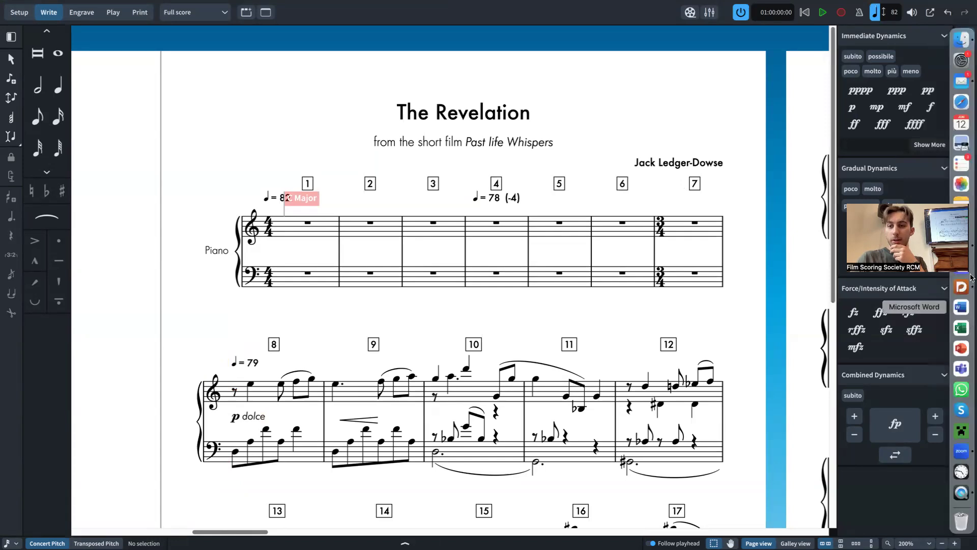
pyautogui.moveTo(973, 106)
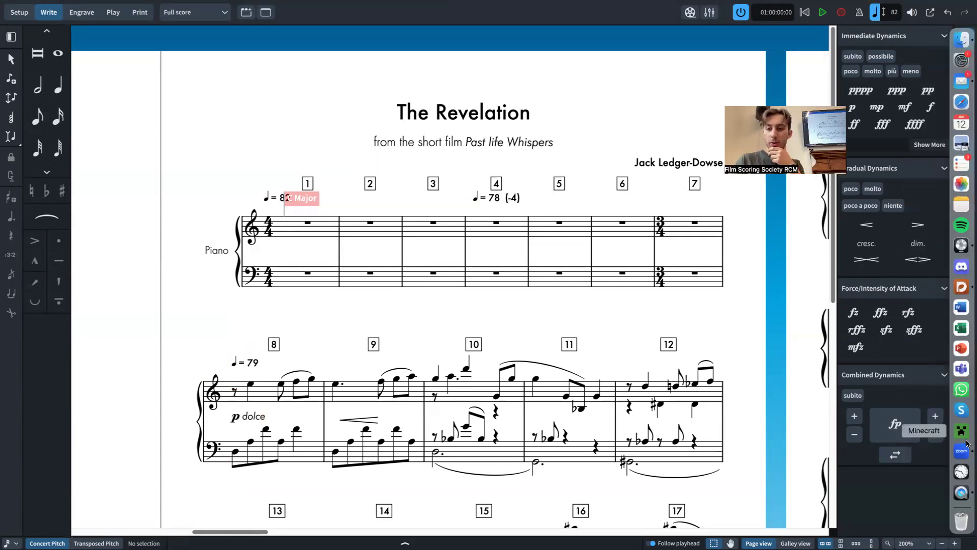
pyautogui.hotkey('ctrl', 'Left')
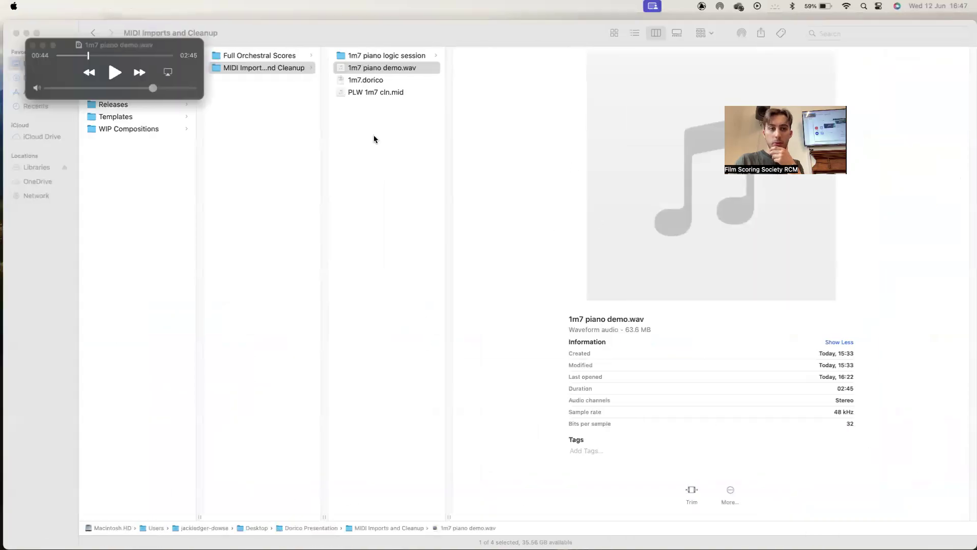
pyautogui.moveTo(722, 213)
pyautogui.hotkey('ctrl', 'Up')
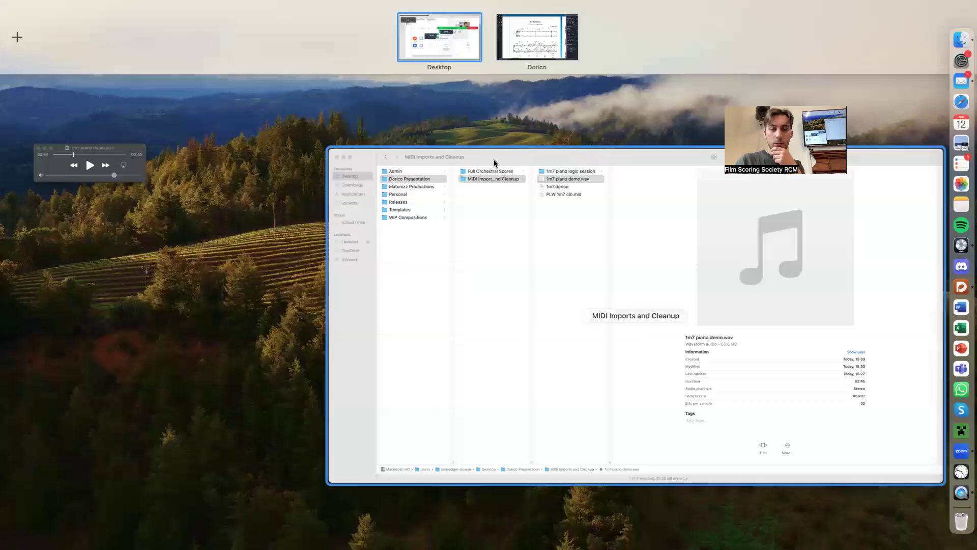
pyautogui.click(479, 196)
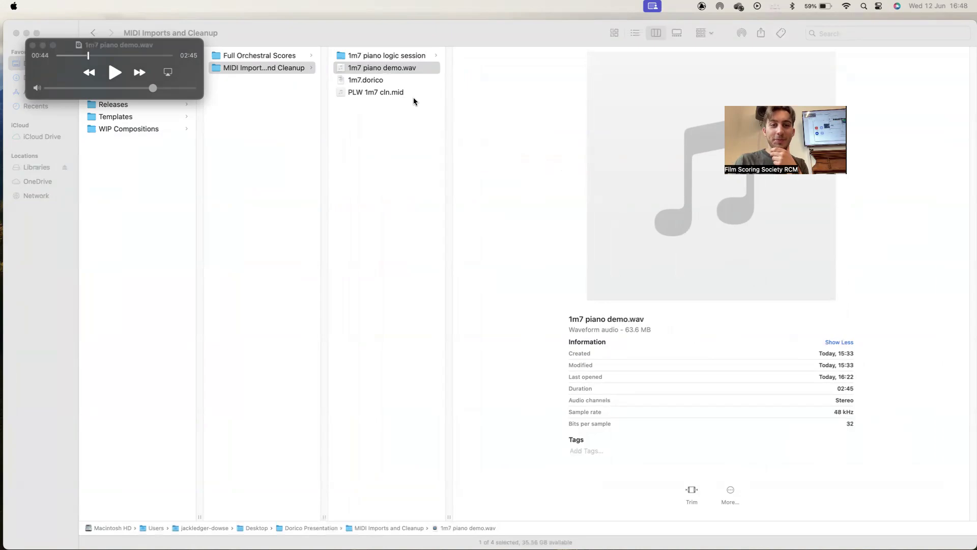
pyautogui.press('super+Tab')
# Step: Remove the short crescendo hairpin under the treble staff in bar 9 of the score
pyautogui.scroll(-10, 422, 207)
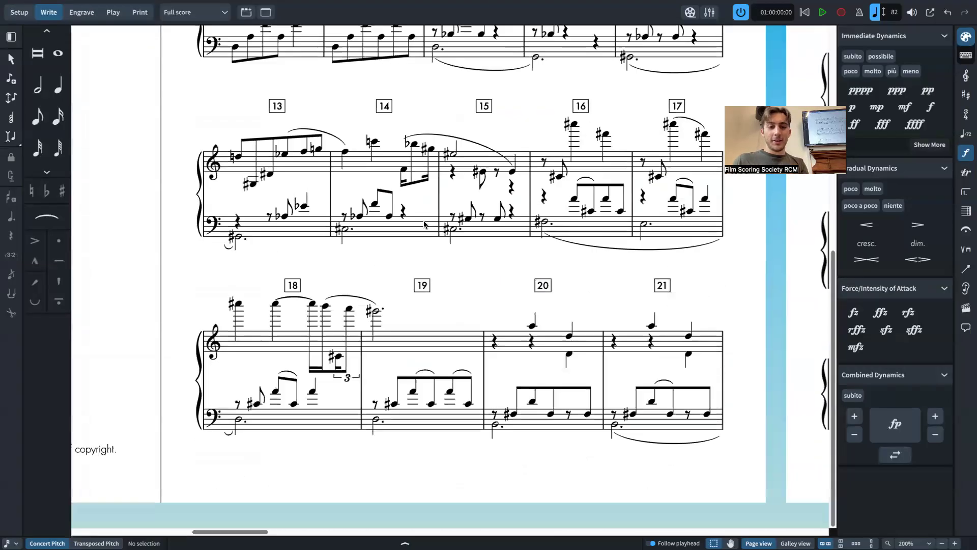
pyautogui.scroll(4, 422, 206)
pyautogui.moveTo(346, 224); pyautogui.dragTo(367, 224)
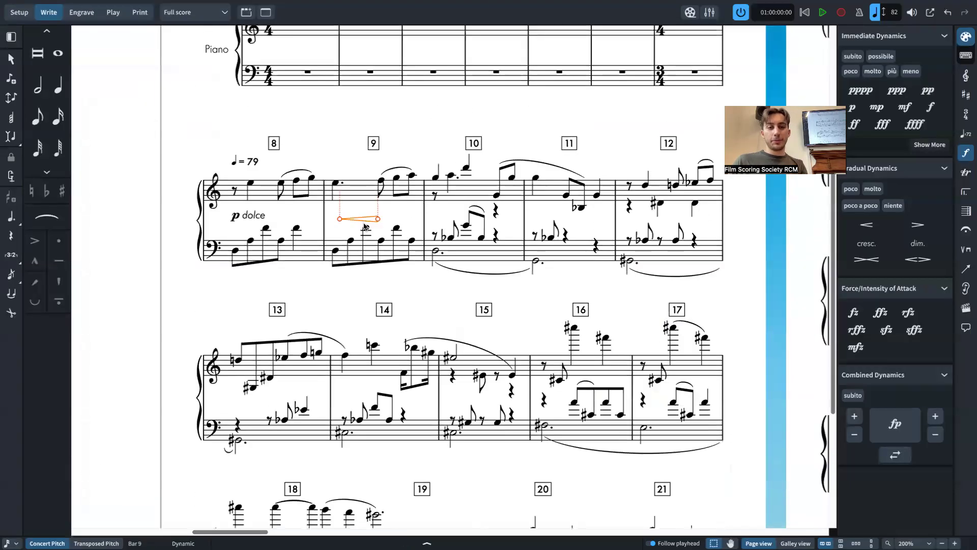
pyautogui.hotkey('ctrl', 'z')
# Step: Add a crescendo hairpin (<) spanning all the treble notes of bar 9
pyautogui.hotkey('shift', 'Right')
pyautogui.hotkey('shift', 'Right')
pyautogui.hotkey('shift', 'Right')
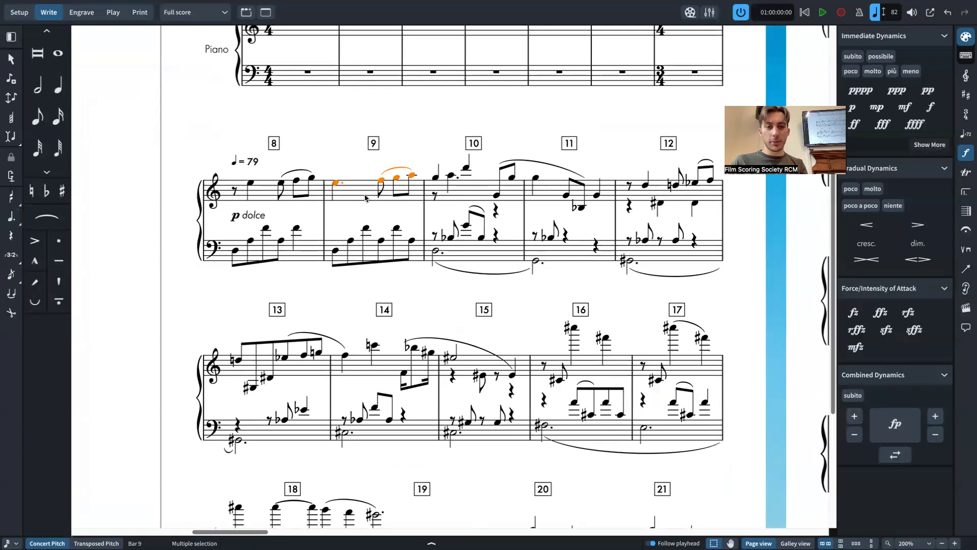
pyautogui.hotkey('shift', 'd')
pyautogui.write('<')
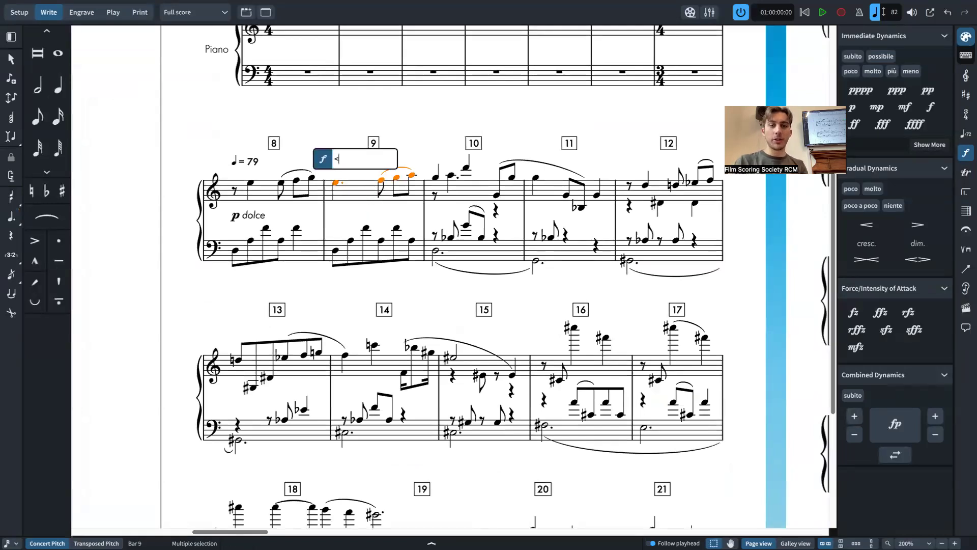
pyautogui.press('Escape')
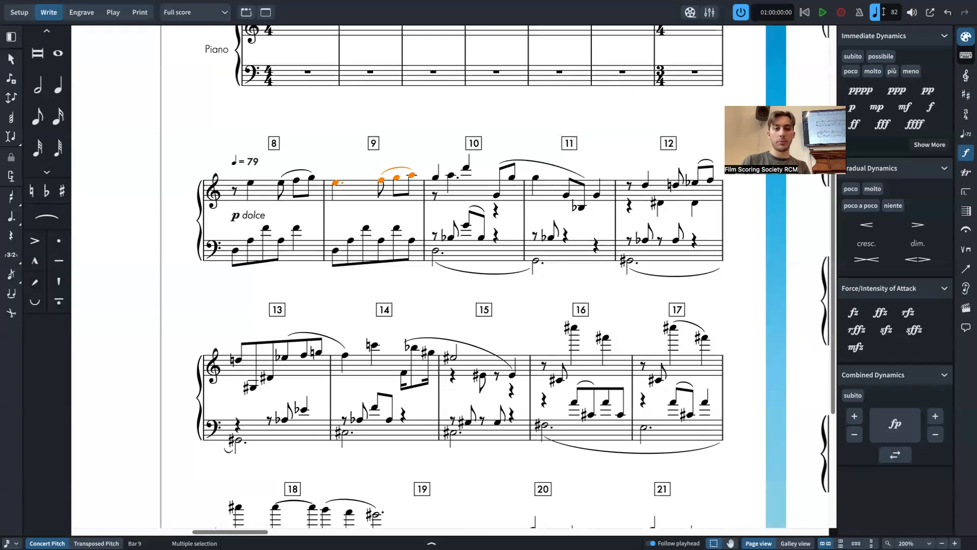
pyautogui.hotkey('shift', 'd')
pyautogui.write('<')
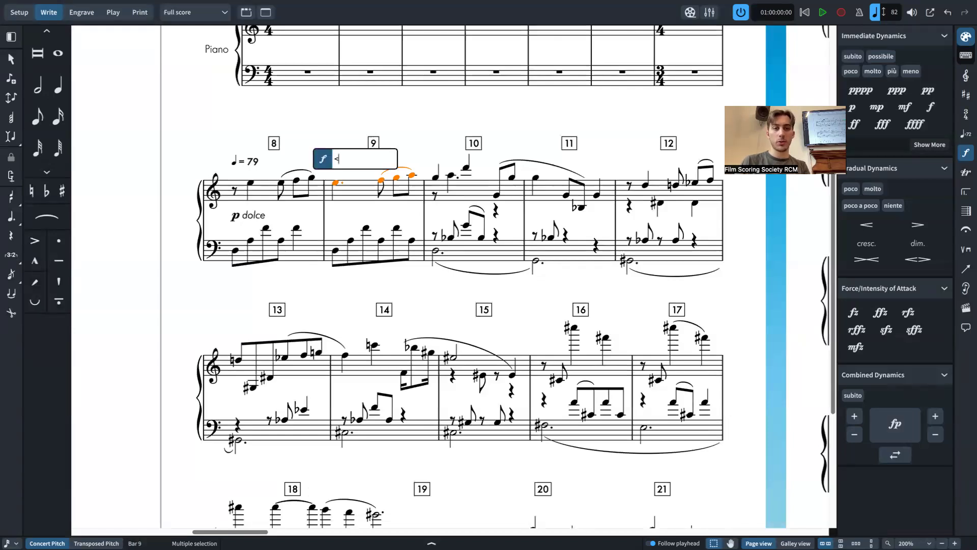
pyautogui.press('Return')
# Step: Add an f dynamic on the opening eighth rest of bar 10 and select it to check its link to the hairpin
pyautogui.click(437, 196)
pyautogui.hotkey('shift', 'd')
pyautogui.write('f')
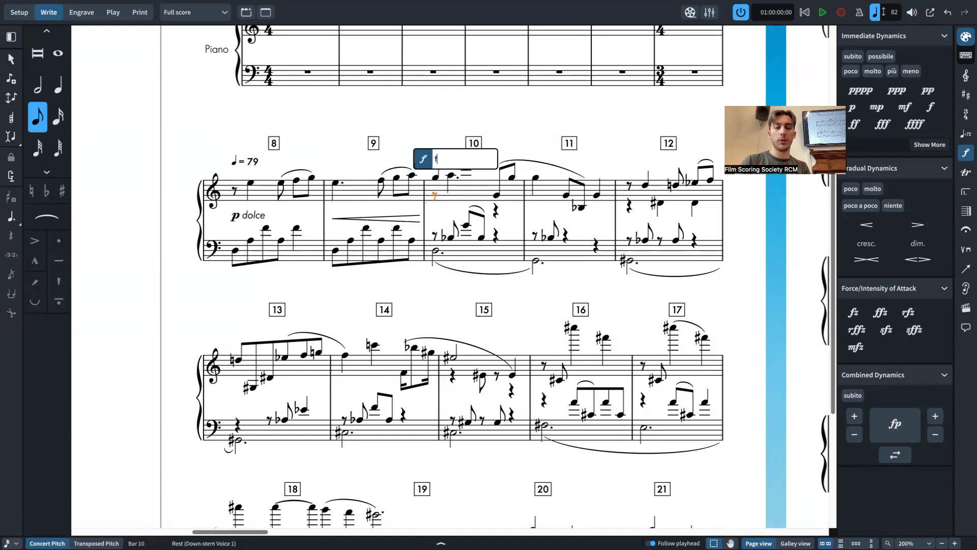
pyautogui.press('Return')
pyautogui.click(437, 222)
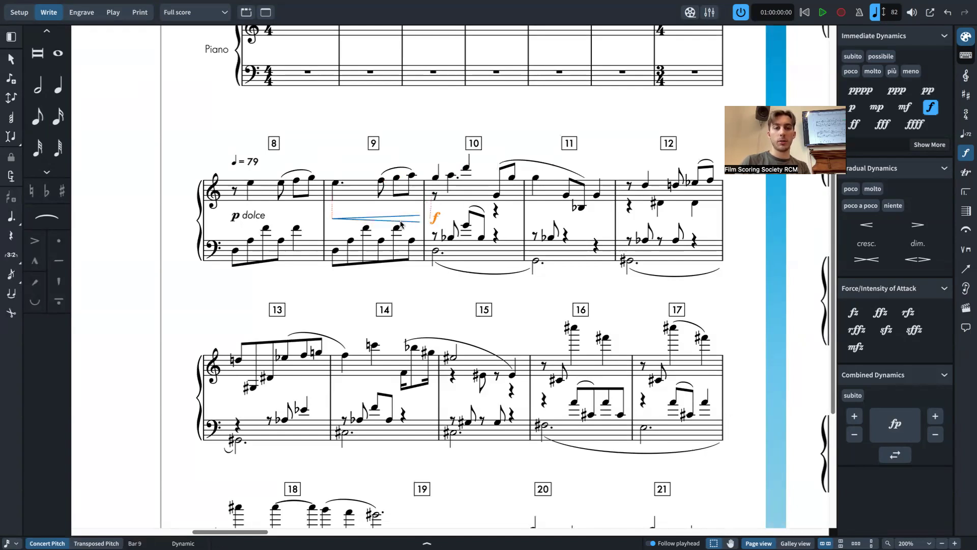
pyautogui.click(437, 222)
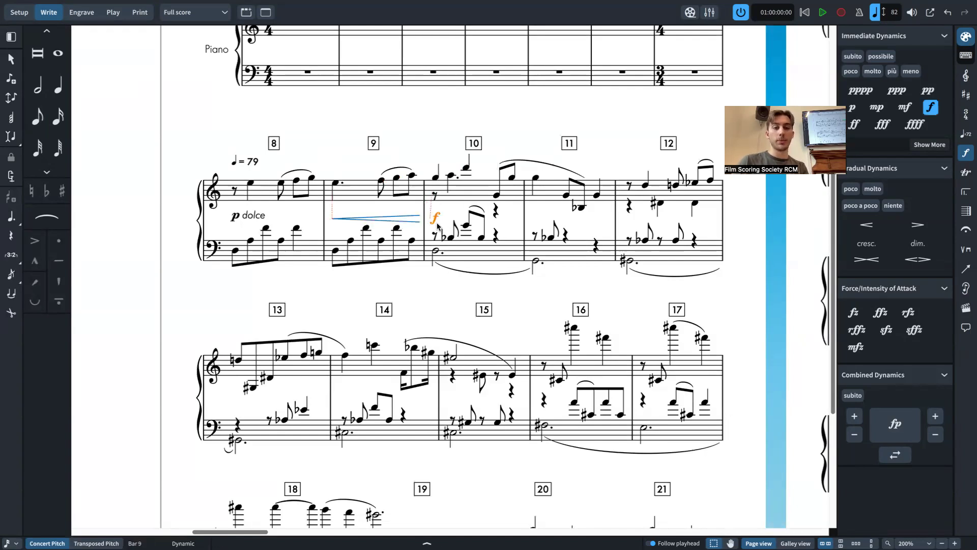
# Step: Add a diminuendo hairpin (>) from the last treble beat of bar 10 to the first note of bar 11
pyautogui.click(497, 195)
pyautogui.keyDown('shift'); pyautogui.click(534, 178); pyautogui.keyUp('shift')
pyautogui.hotkey('shift', 'd')
pyautogui.write('>')
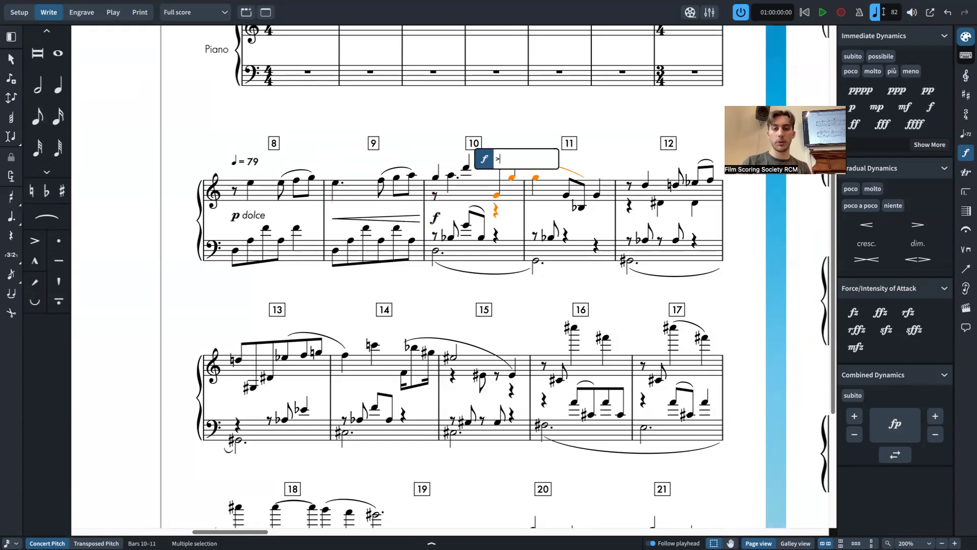
pyautogui.press('Return')
# Step: Add a p dynamic under the treble B-flat in bar 11
pyautogui.click(584, 206)
pyautogui.hotkey('shift', 'd')
pyautogui.write('p')
pyautogui.press('Return')
# Step: Compare how the f in bar 10 and the diminuendo with its p are grouped by selecting each in turn
pyautogui.click(584, 235)
pyautogui.click(582, 223)
pyautogui.keyDown('shift'); pyautogui.click(562, 223); pyautogui.keyUp('shift')
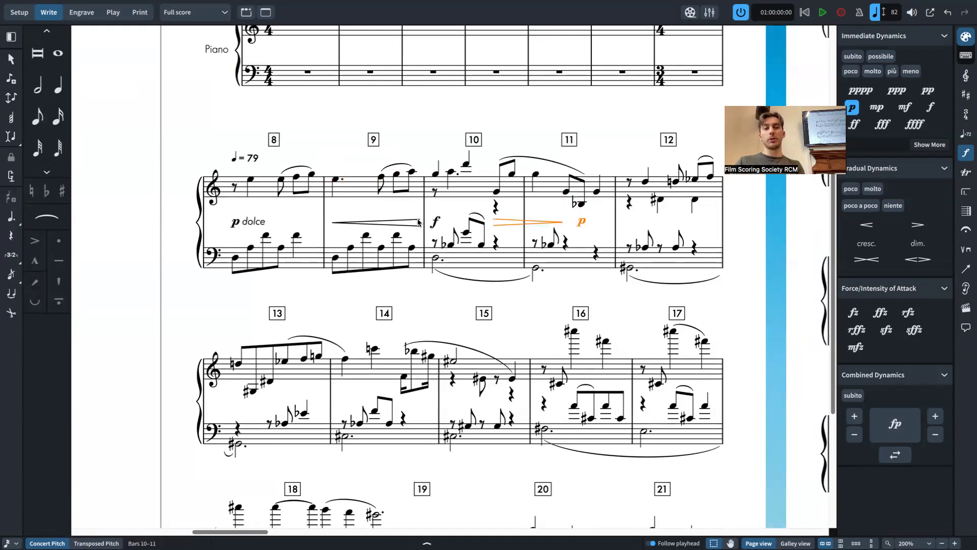
pyautogui.click(436, 223)
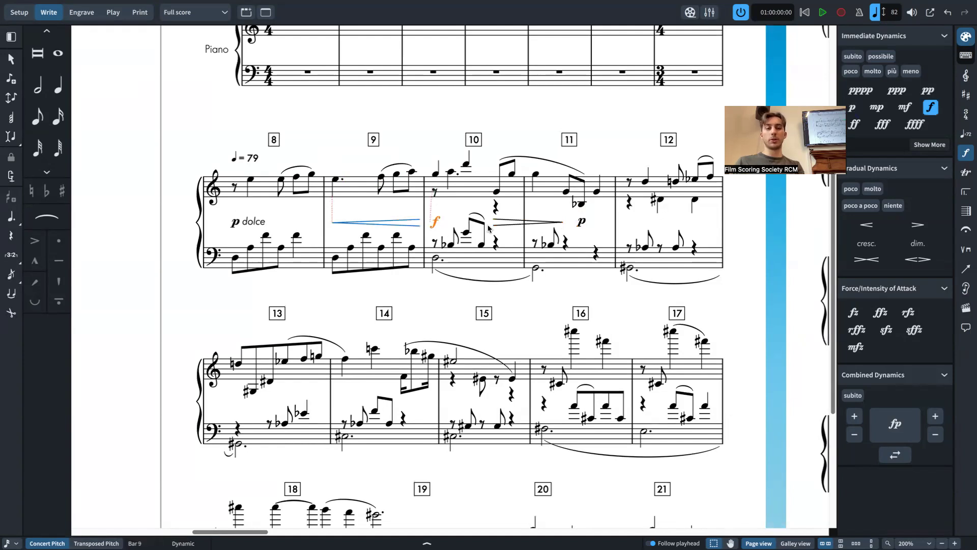
pyautogui.click(546, 222)
pyautogui.keyDown('shift'); pyautogui.click(584, 227); pyautogui.keyUp('shift')
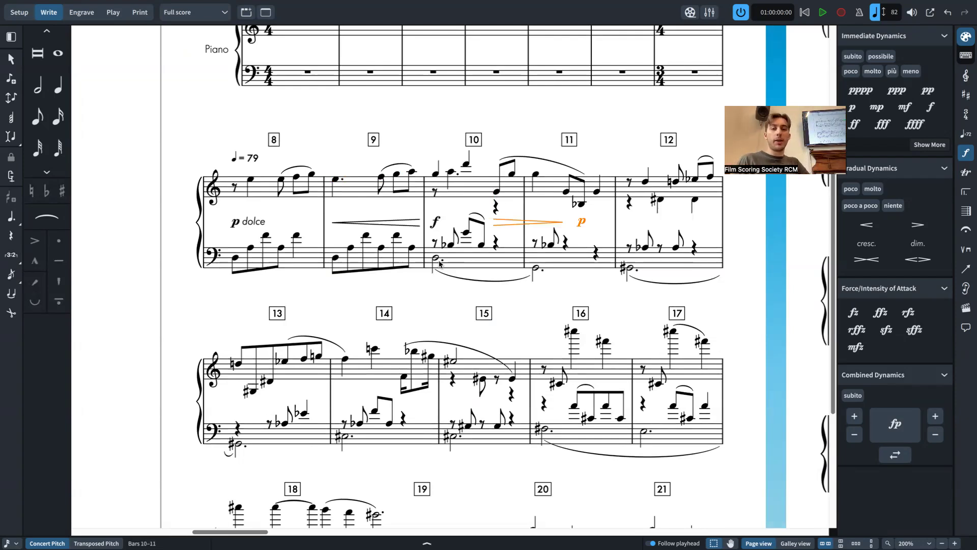
# Step: Select the p in bar 11 together with the diminuendo hairpin leading to it
pyautogui.click(228, 370)
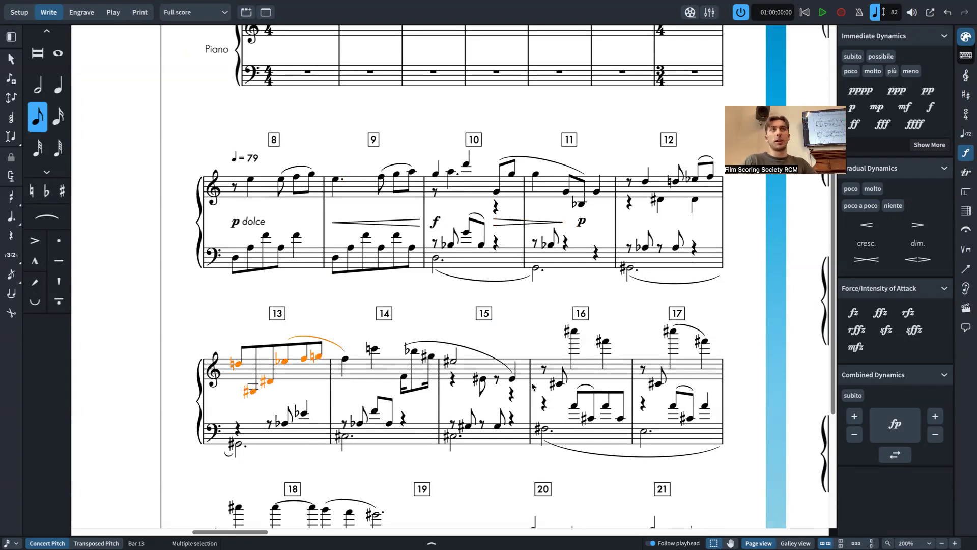
pyautogui.click(581, 224)
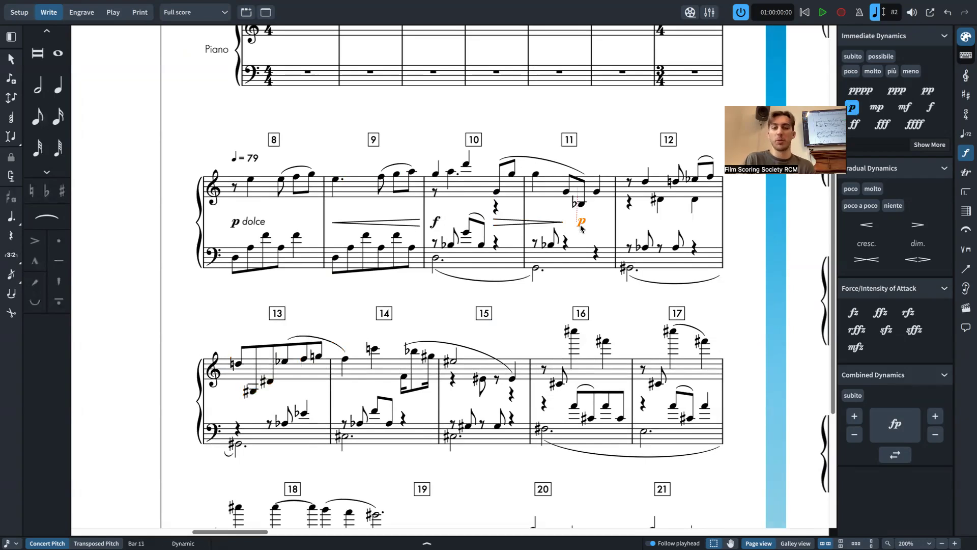
pyautogui.keyDown('ctrl'); pyautogui.click(519, 224); pyautogui.keyUp('ctrl')
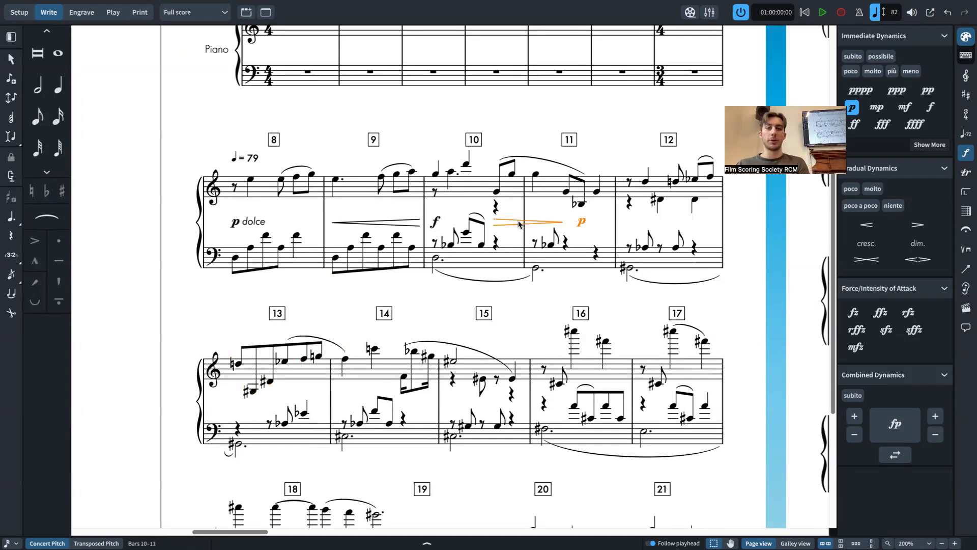
pyautogui.keyDown('ctrl'); pyautogui.click(435, 222); pyautogui.keyUp('ctrl')
pyautogui.click(509, 224)
pyautogui.keyDown('ctrl'); pyautogui.click(583, 224); pyautogui.keyUp('ctrl')
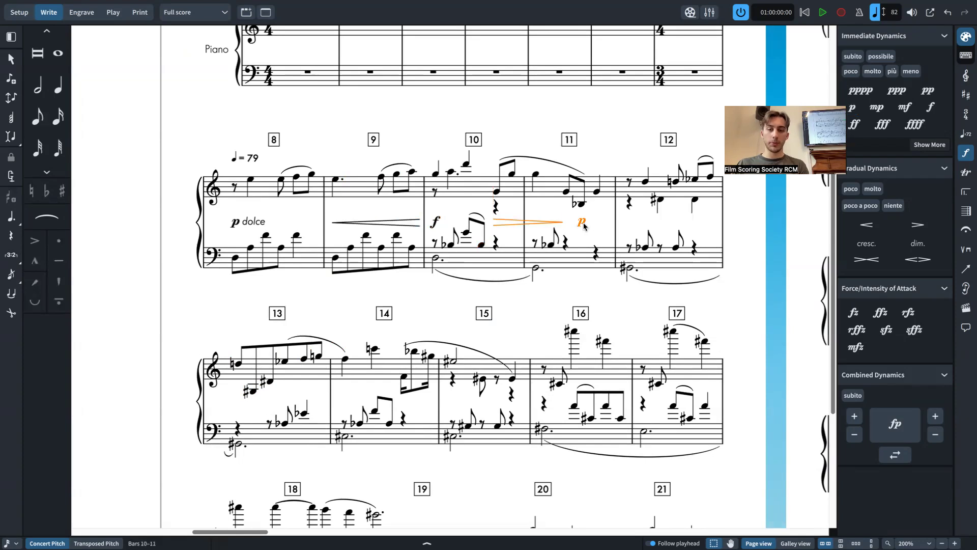
pyautogui.rightClick(581, 224)
pyautogui.press('Escape')
pyautogui.click(596, 239)
pyautogui.rightClick(494, 211)
pyautogui.click(592, 236)
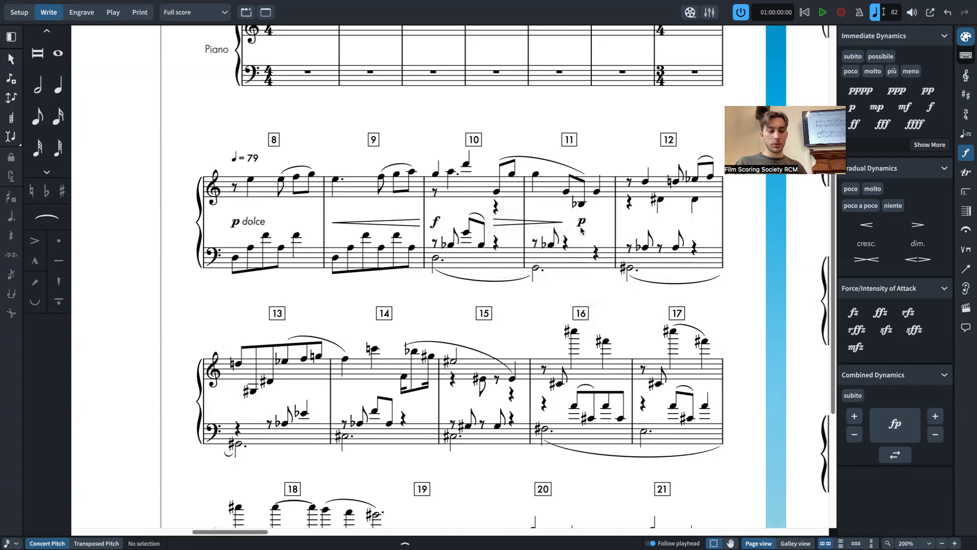
# Step: Marquee-select the area around the diminuendo hairpin and the p across bars 10 and 11
pyautogui.moveTo(599, 238); pyautogui.dragTo(476, 196)
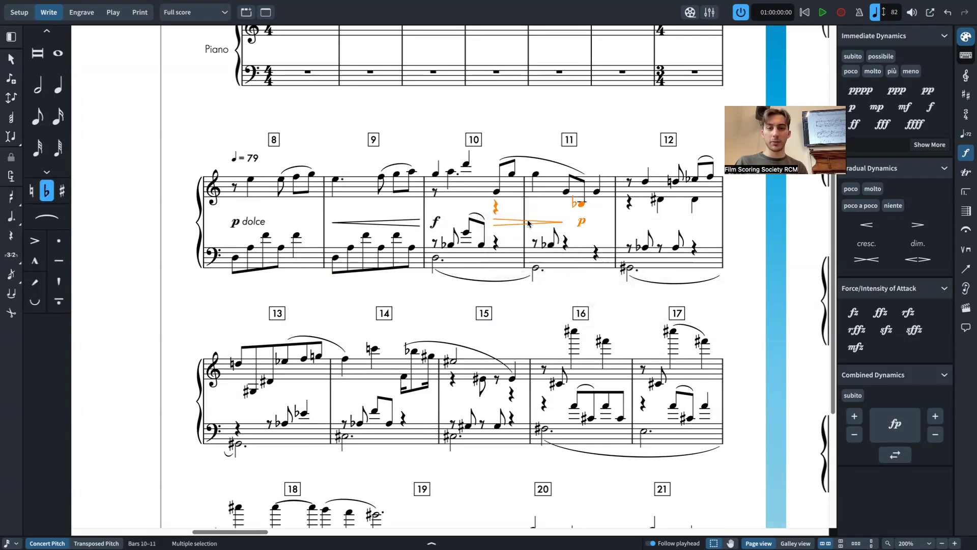
pyautogui.rightClick(528, 223)
pyautogui.click(539, 236)
pyautogui.click(507, 224)
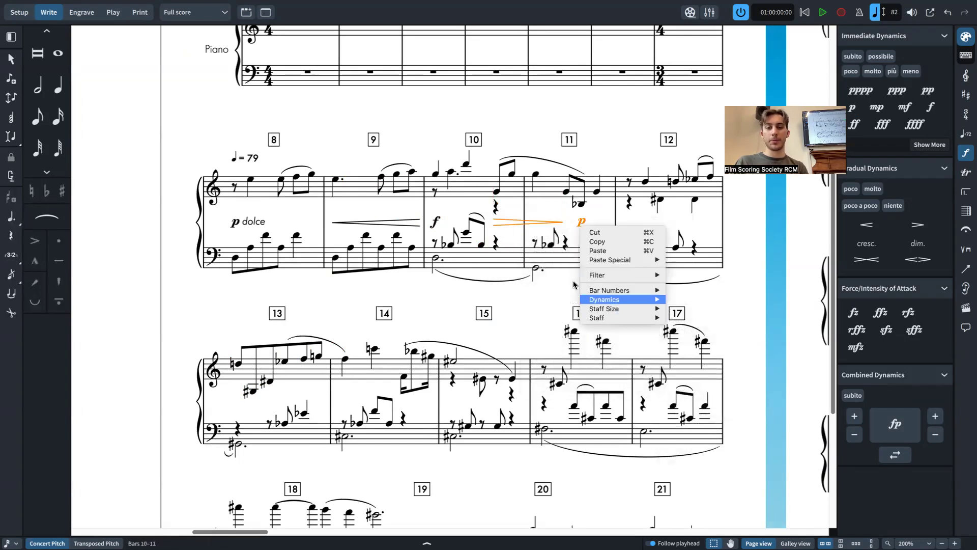
pyautogui.click(479, 217)
pyautogui.click(495, 243)
pyautogui.moveTo(594, 237); pyautogui.dragTo(489, 211)
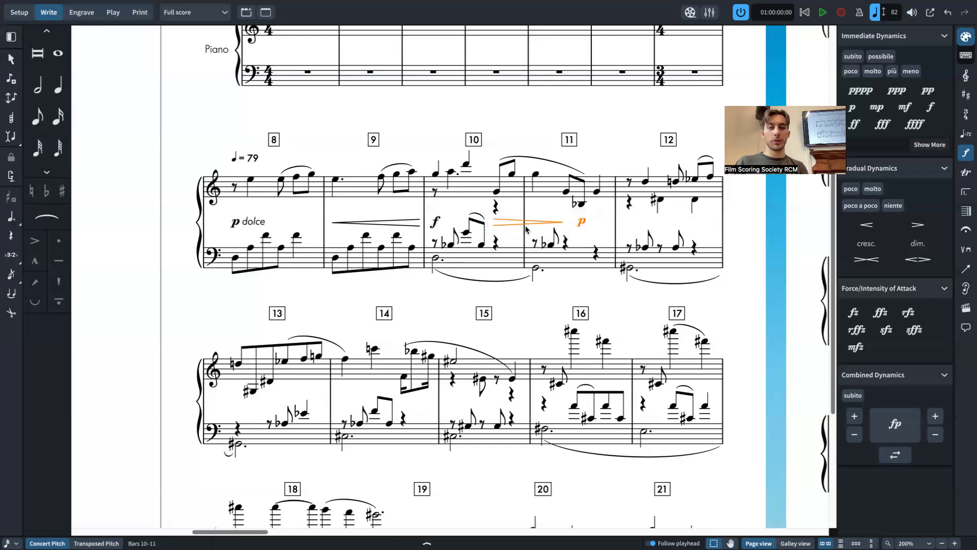
pyautogui.moveTo(593, 237); pyautogui.dragTo(481, 210)
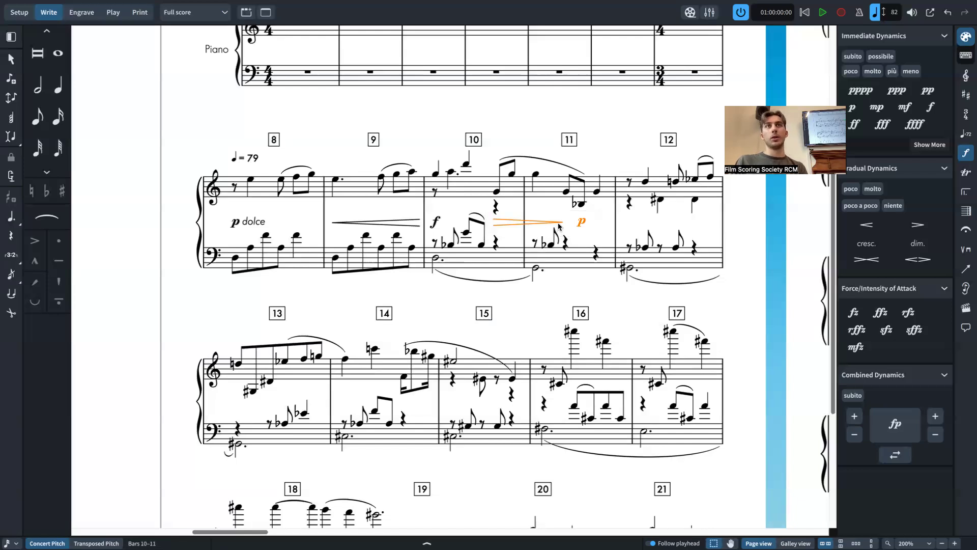
# Step: Marquee-select the music on both staves around bars 10 and 11 and filter the selection to all dynamics
pyautogui.moveTo(460, 293); pyautogui.dragTo(591, 129)
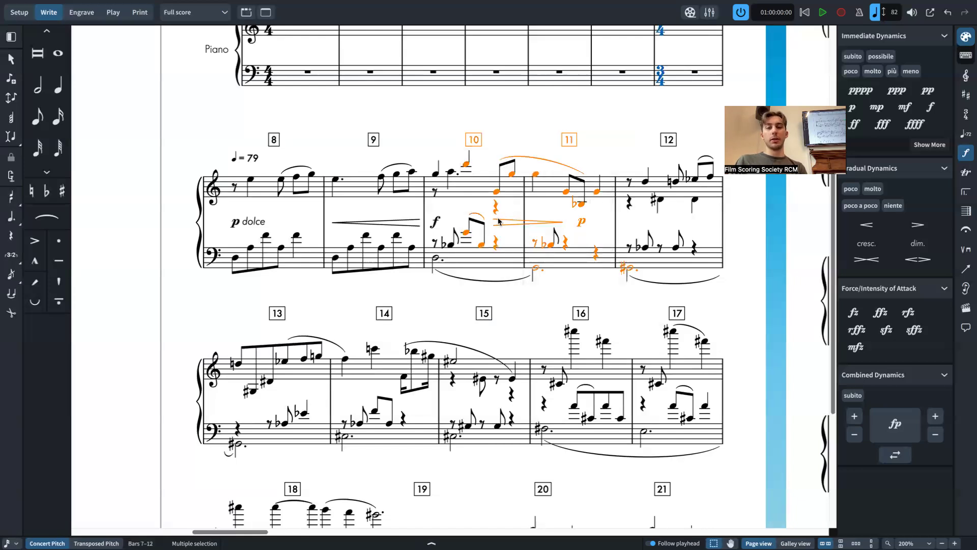
pyautogui.rightClick(546, 219)
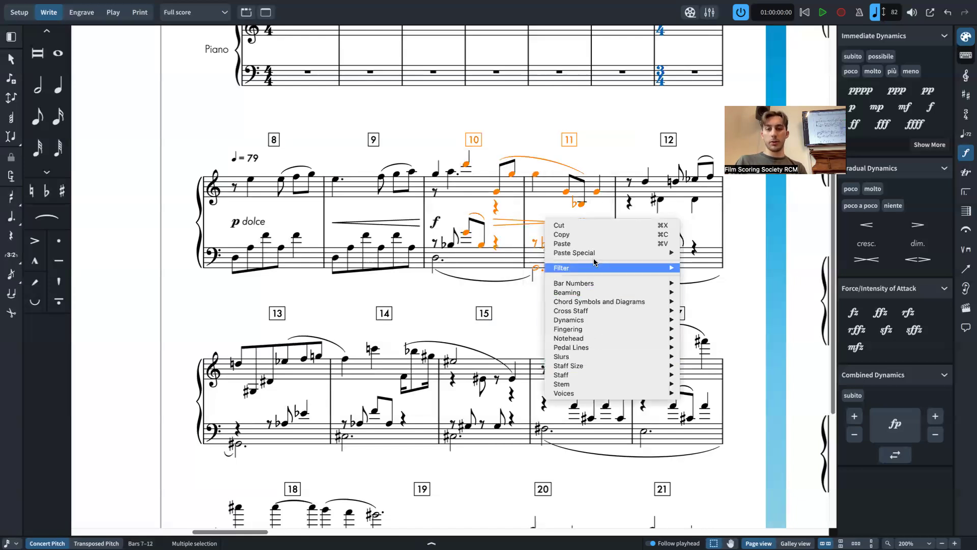
pyautogui.moveTo(594, 268)
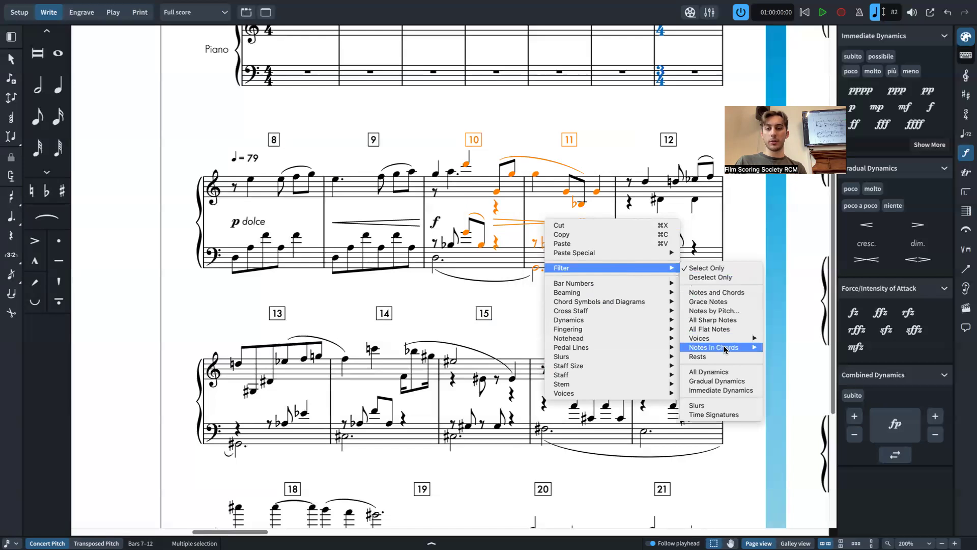
pyautogui.click(726, 371)
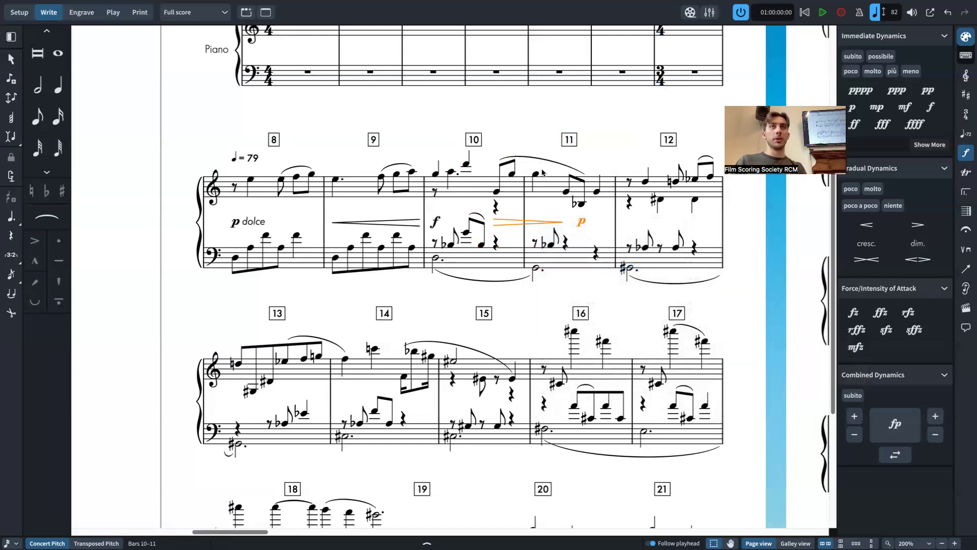
# Step: Group the selected diminuendo hairpin and the p in bars 10 and 11
pyautogui.rightClick(585, 228)
pyautogui.moveTo(645, 300)
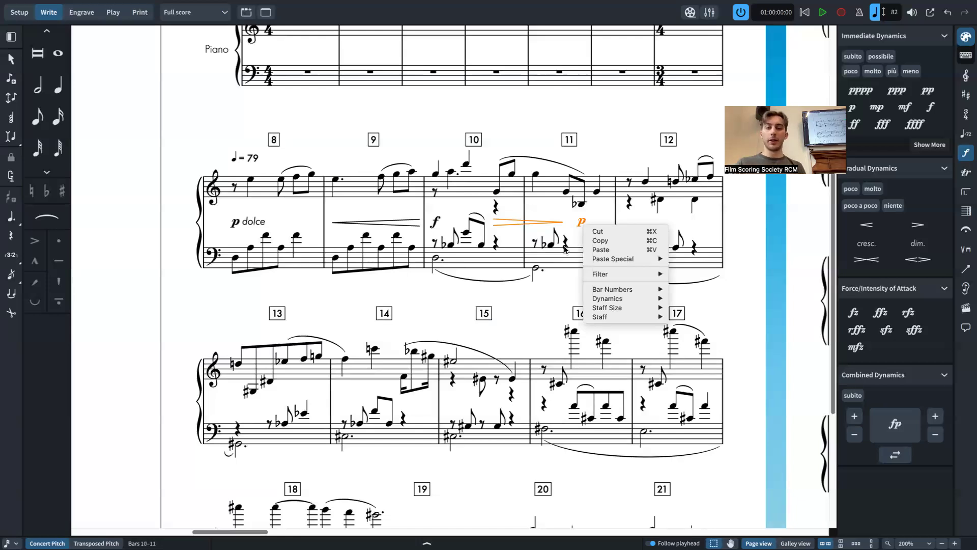
pyautogui.click(685, 301)
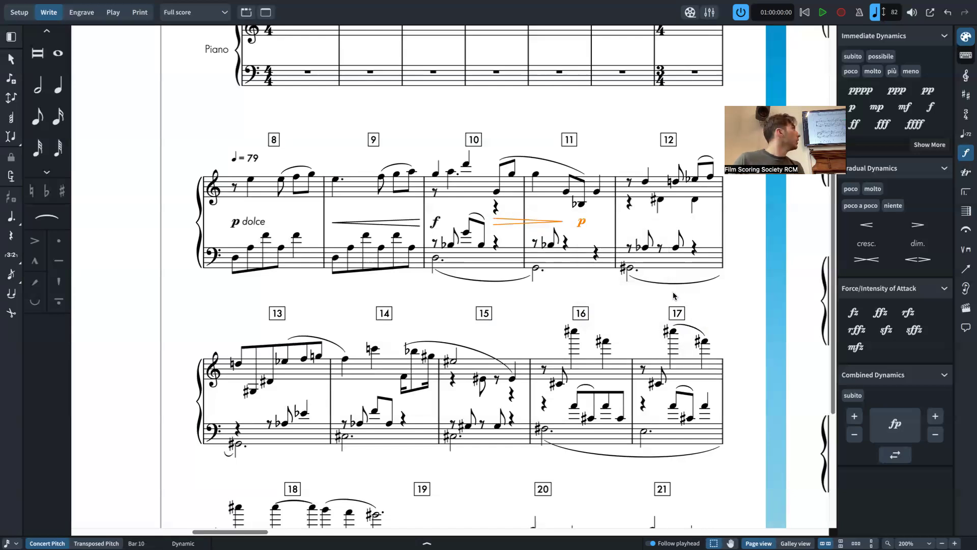
# Step: Examine the grouping and linking commands available for the selected dynamics, leaving them unapplied, and clear the selection
pyautogui.rightClick(540, 186)
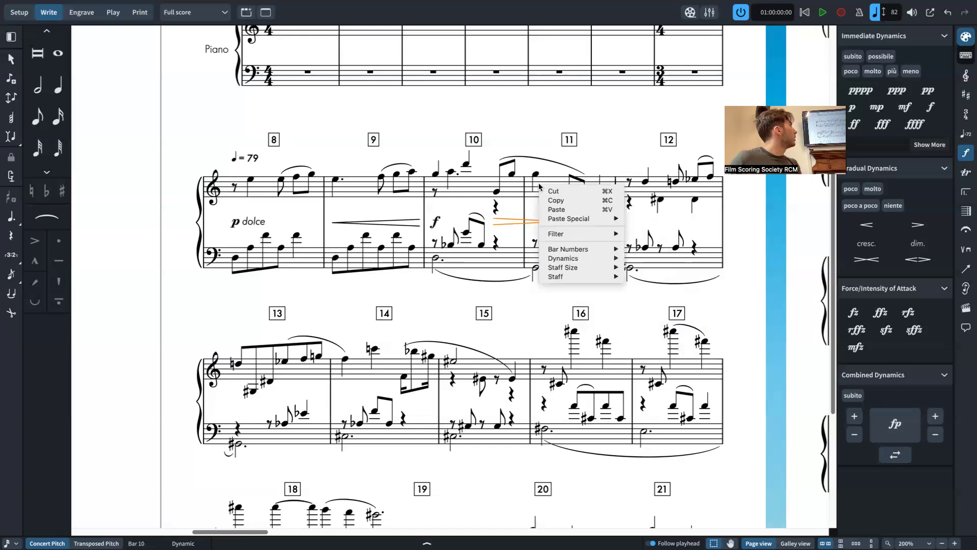
pyautogui.moveTo(577, 274)
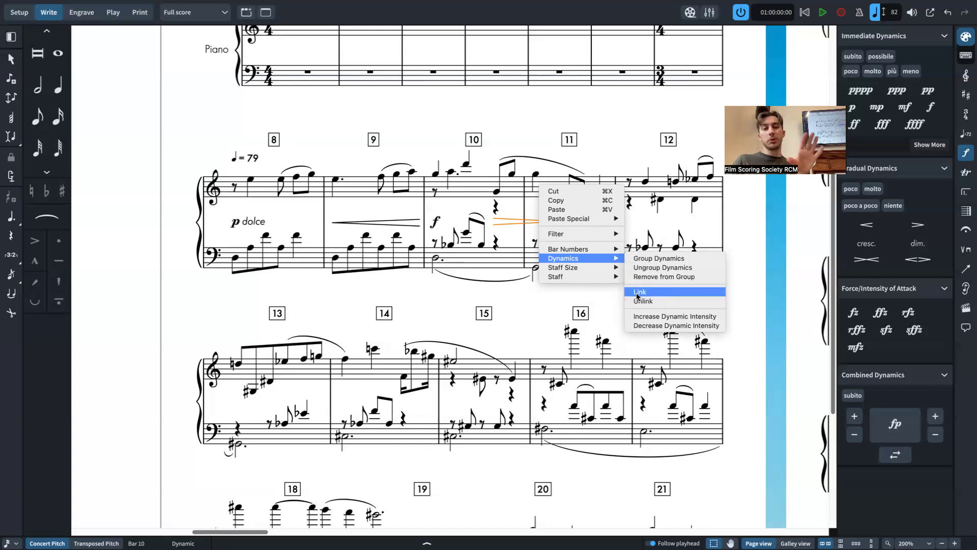
pyautogui.moveTo(610, 219)
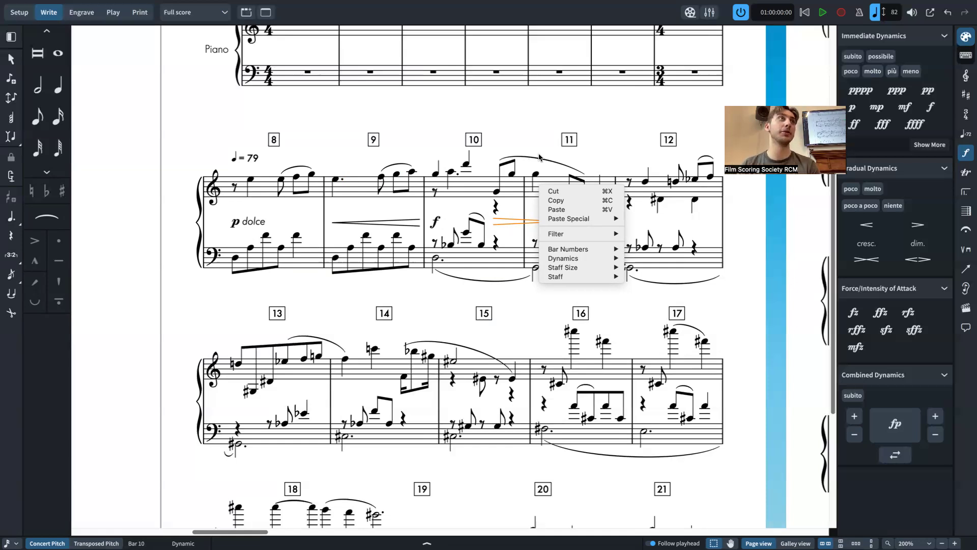
pyautogui.press('Escape')
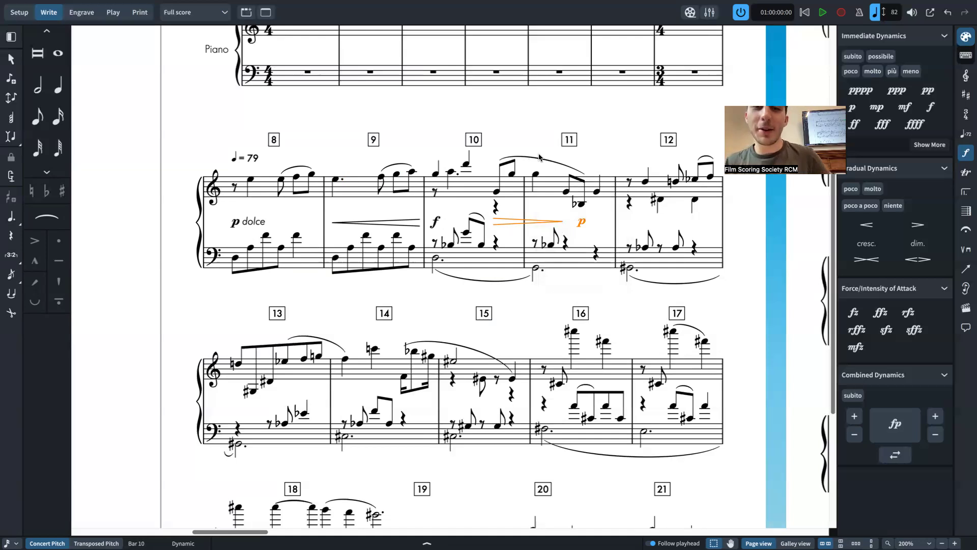
pyautogui.click(538, 142)
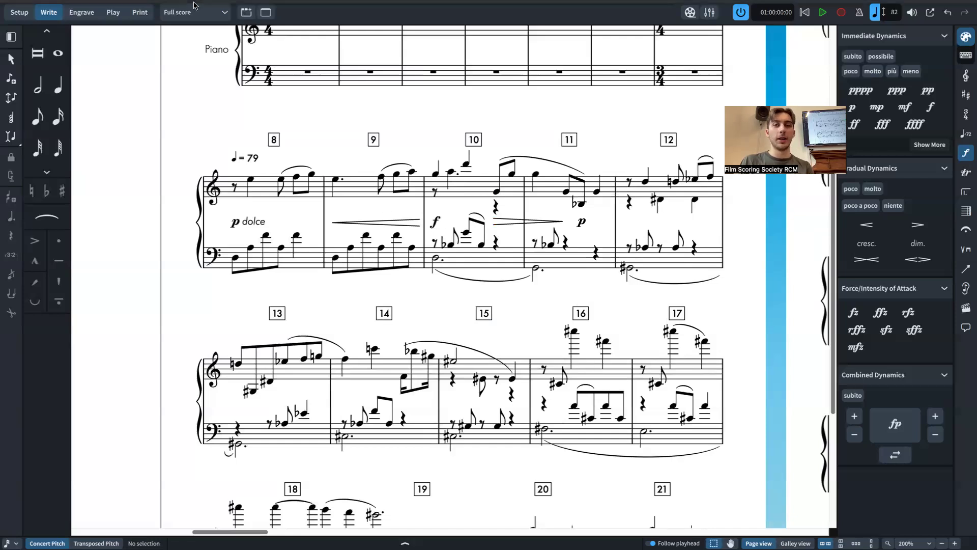
# Step: Close the 1m7 project
pyautogui.moveTo(194, 5)
pyautogui.click(65, 5)
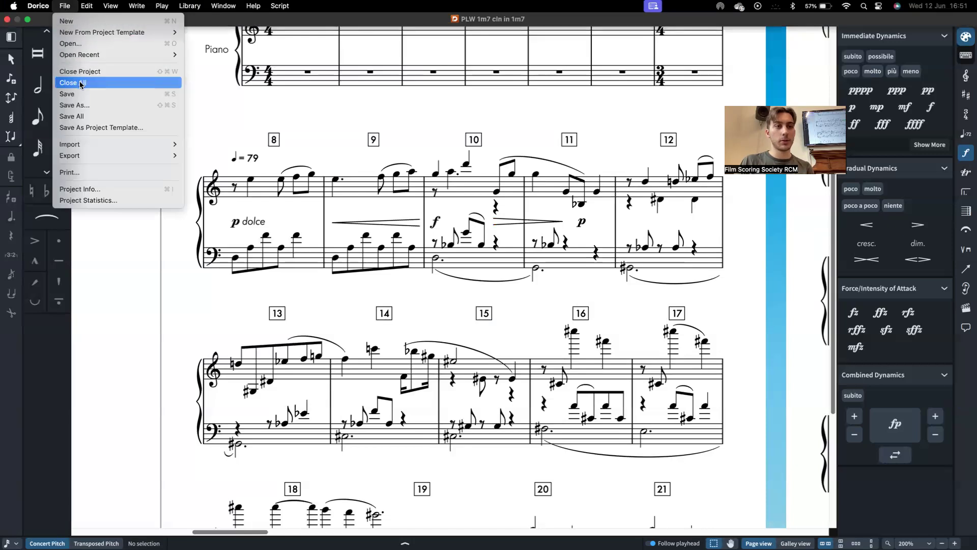
pyautogui.click(81, 72)
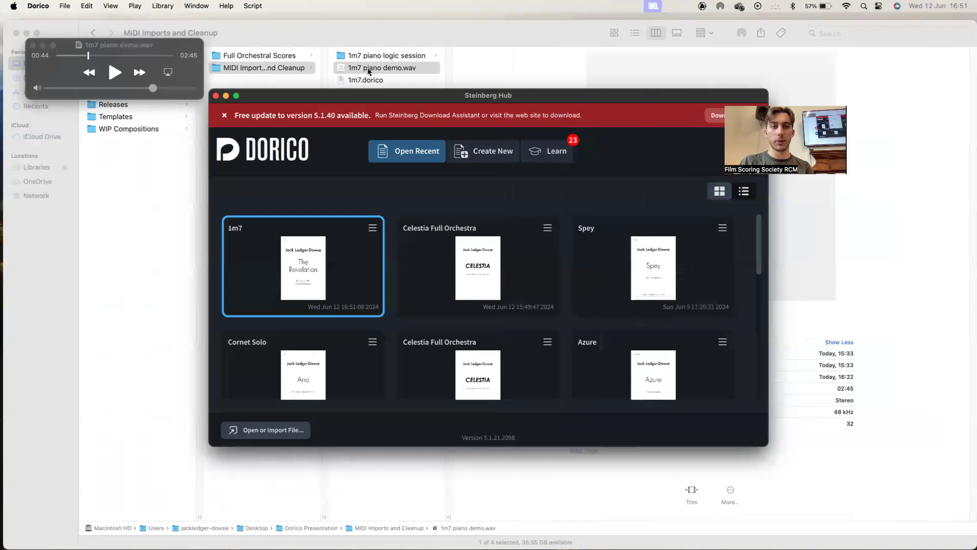
# Step: Open the Celestia full orchestra Dorico project from the Full Orchestral Scores folder
pyautogui.click(283, 30)
pyautogui.click(387, 102)
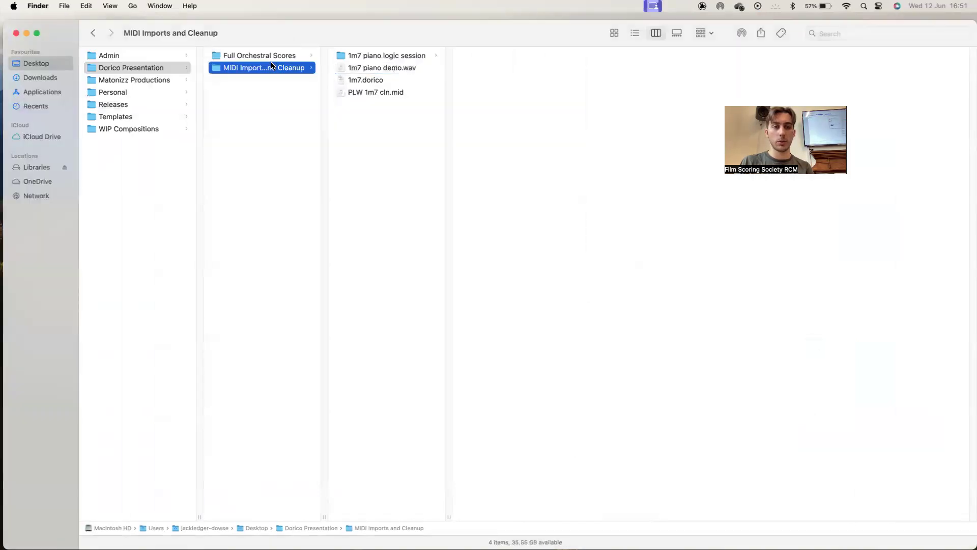
pyautogui.press('Up')
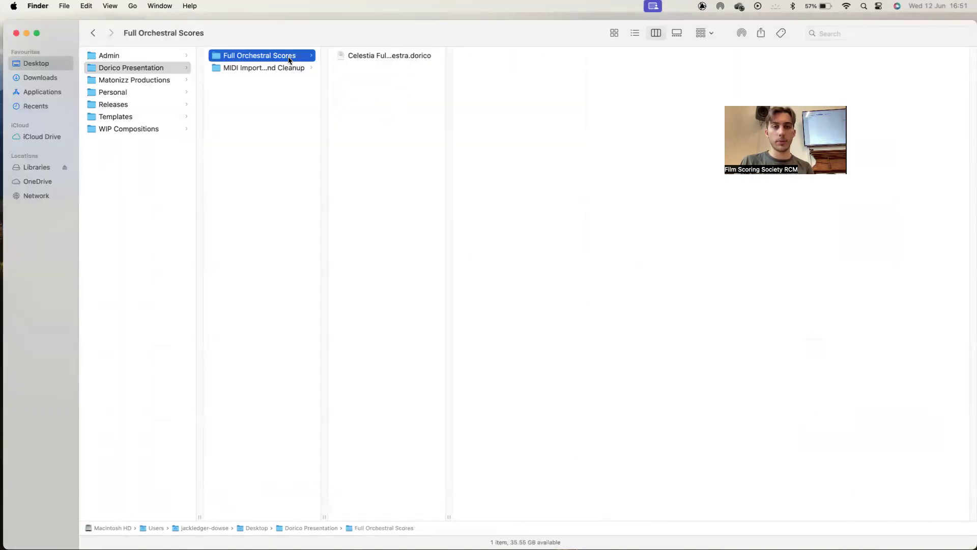
pyautogui.rightClick(386, 56)
pyautogui.click(393, 59)
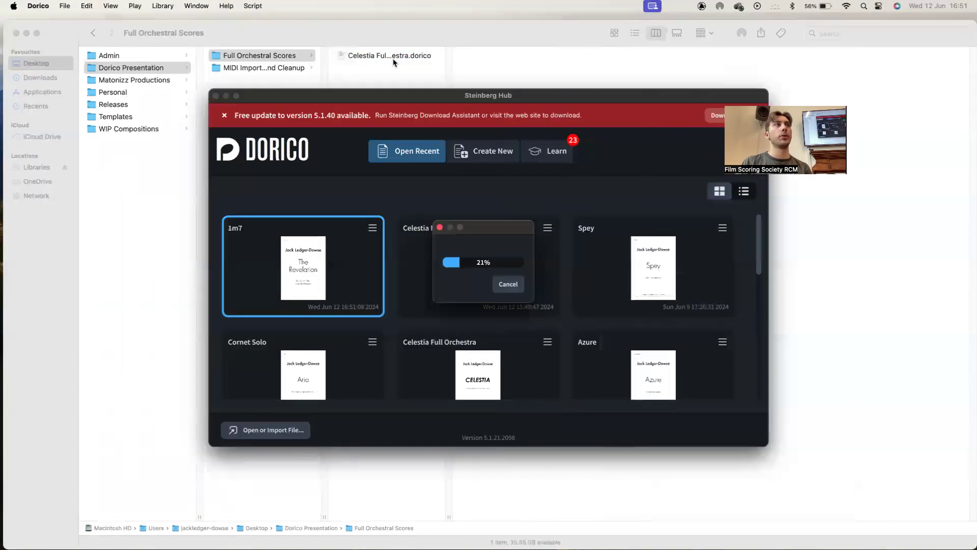
pyautogui.press('Return')
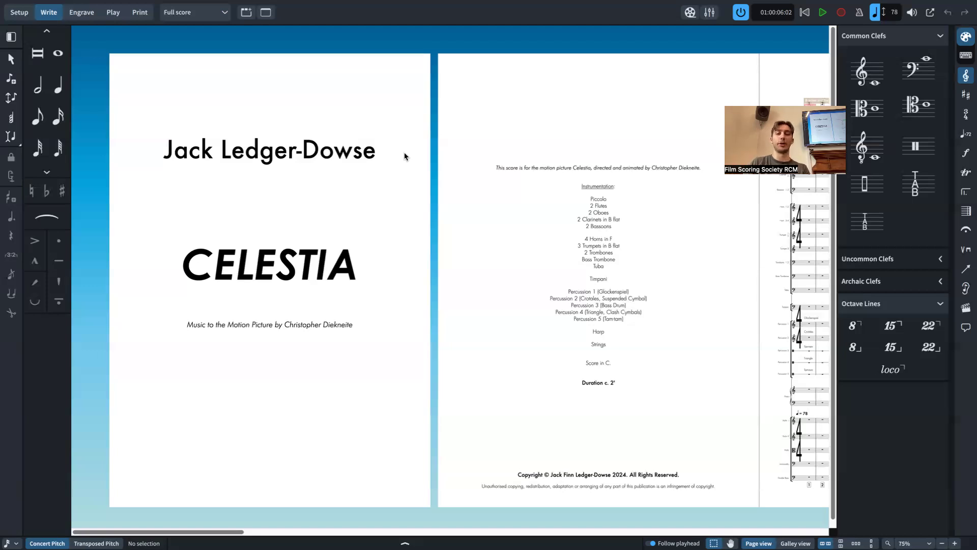
# Step: Examine the title page, instrumentation page and woodwind writing on the first music page of the full score
pyautogui.hscroll(10, 387, 229)
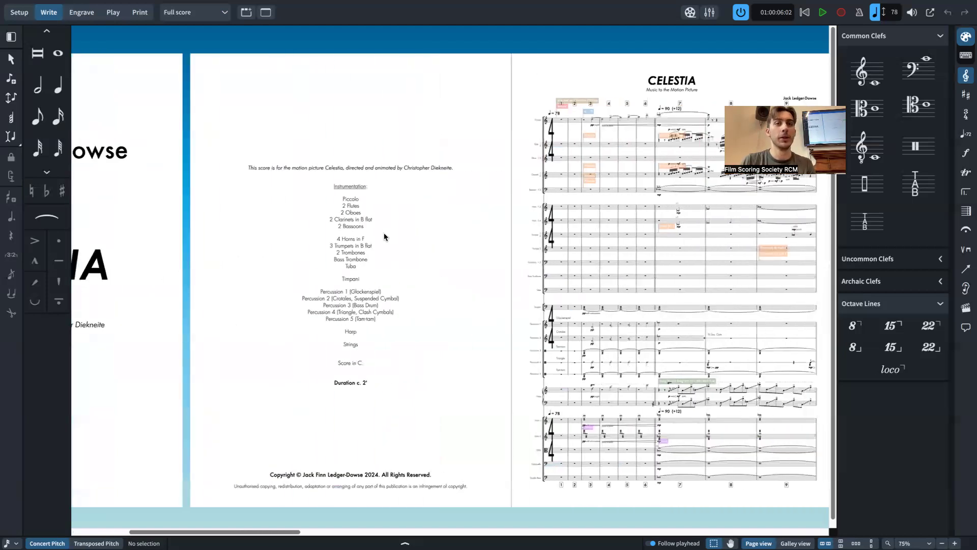
pyautogui.hscroll(2, 379, 251)
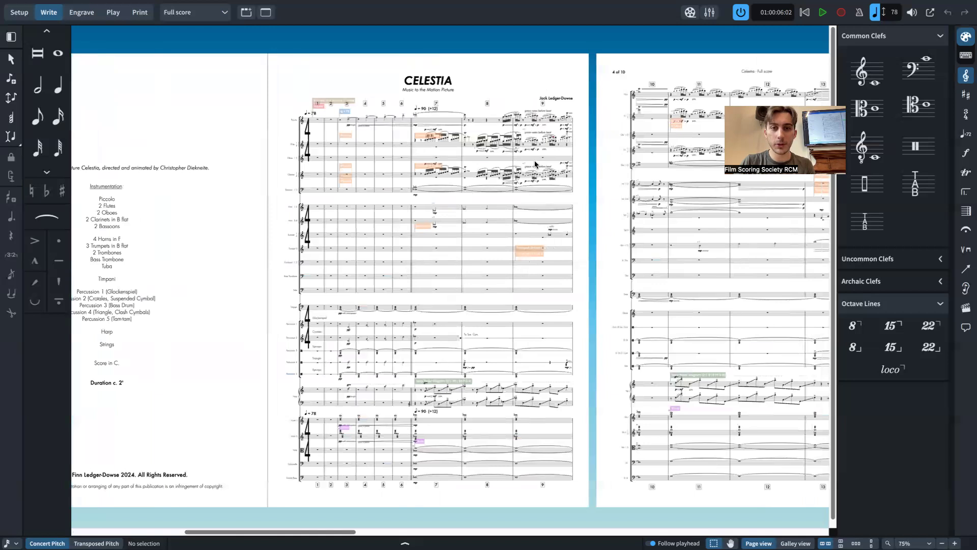
pyautogui.scroll(5, 501, 151)
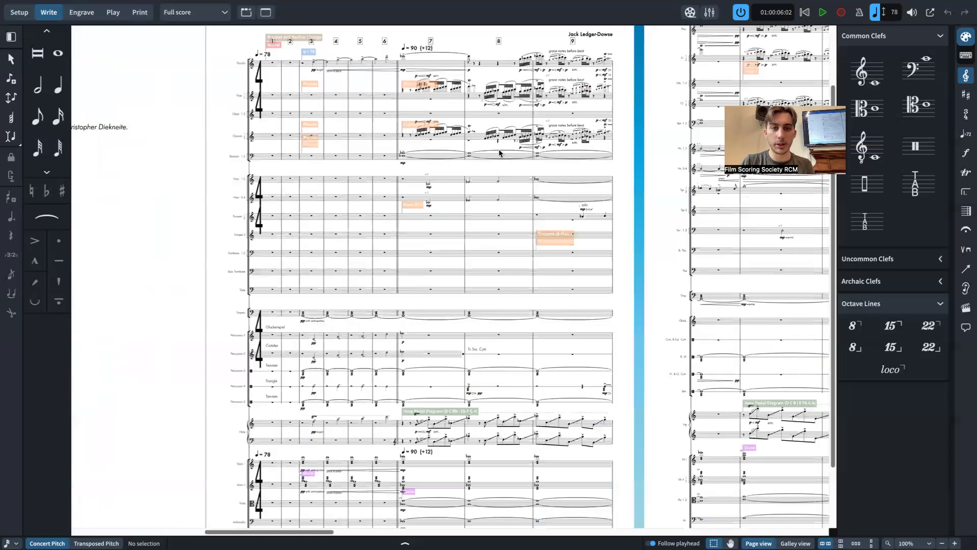
pyautogui.hscroll(3, 522, 205)
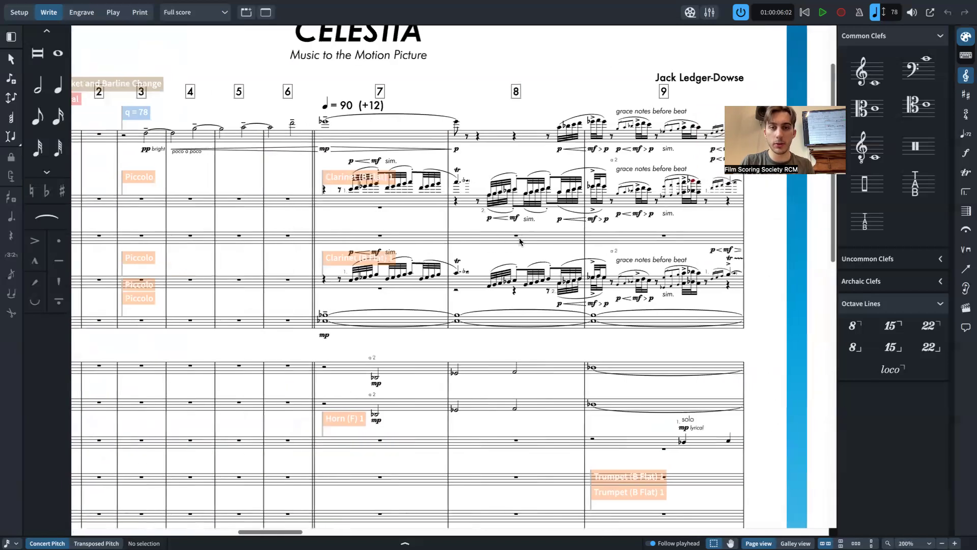
pyautogui.scroll(3, 526, 230)
pyautogui.hscroll(4, 526, 230)
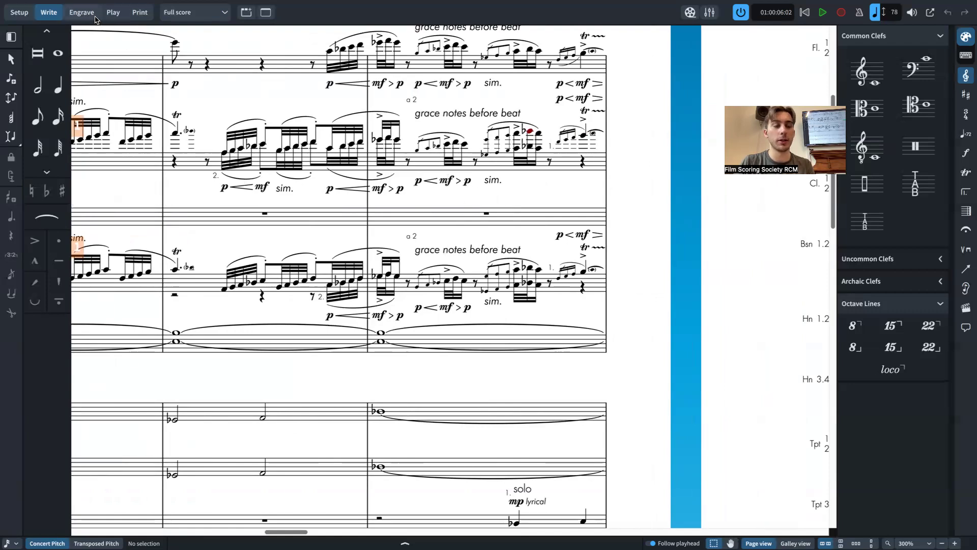
# Step: Compare the individual instrument staves in galley view with the condensed staves in page view across the opening pages
pyautogui.hotkey('ctrl', 'alt', '2')
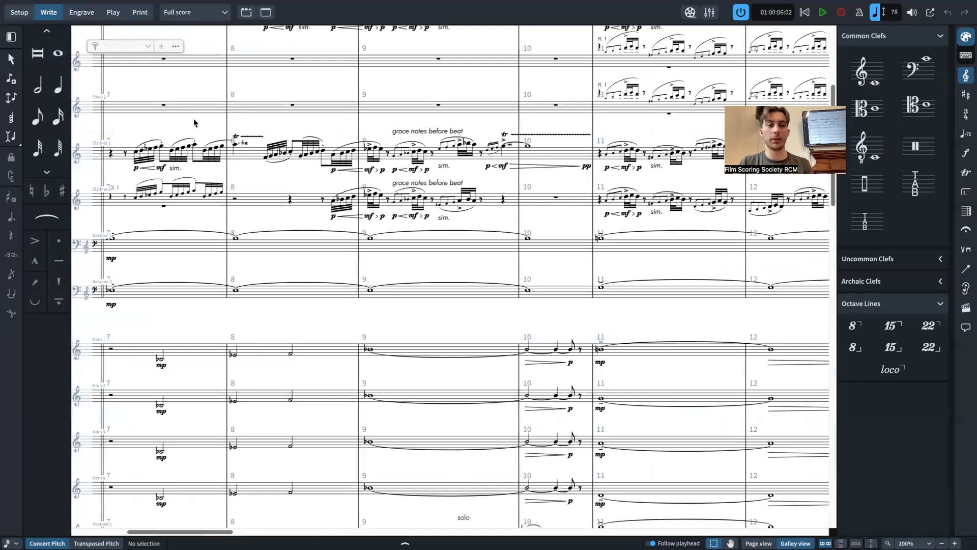
pyautogui.hotkey('ctrl', '-')
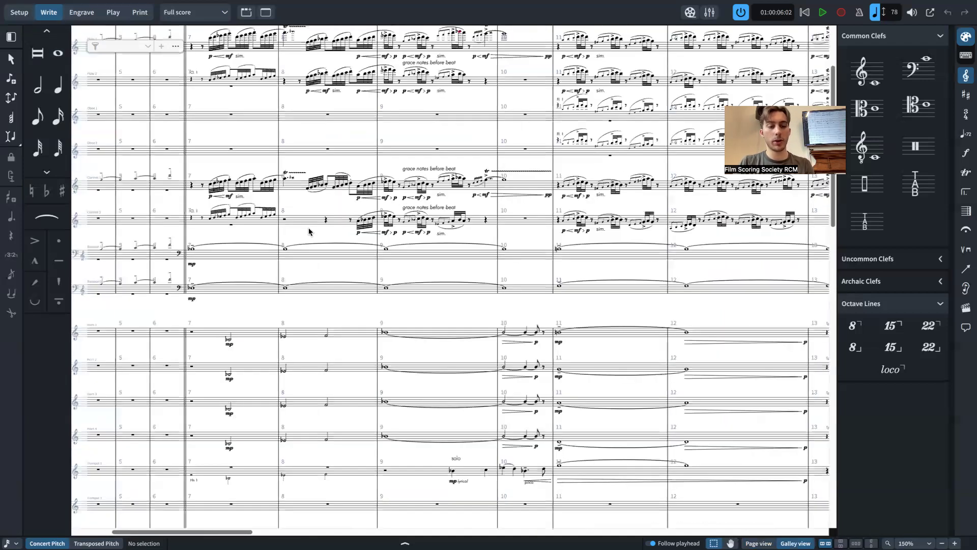
pyautogui.hotkey('ctrl', 'alt', '1')
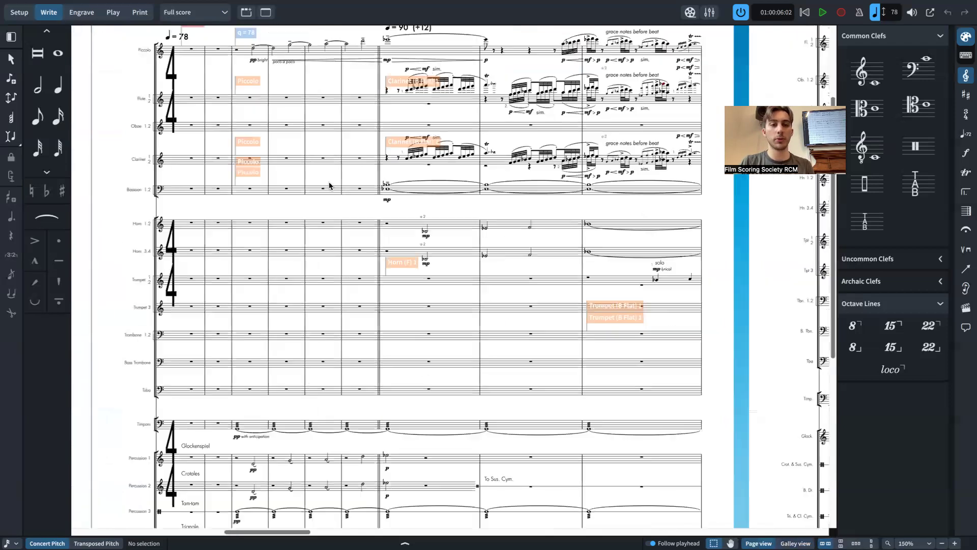
pyautogui.hotkey('ctrl', '-')
pyautogui.hotkey('ctrl', '-')
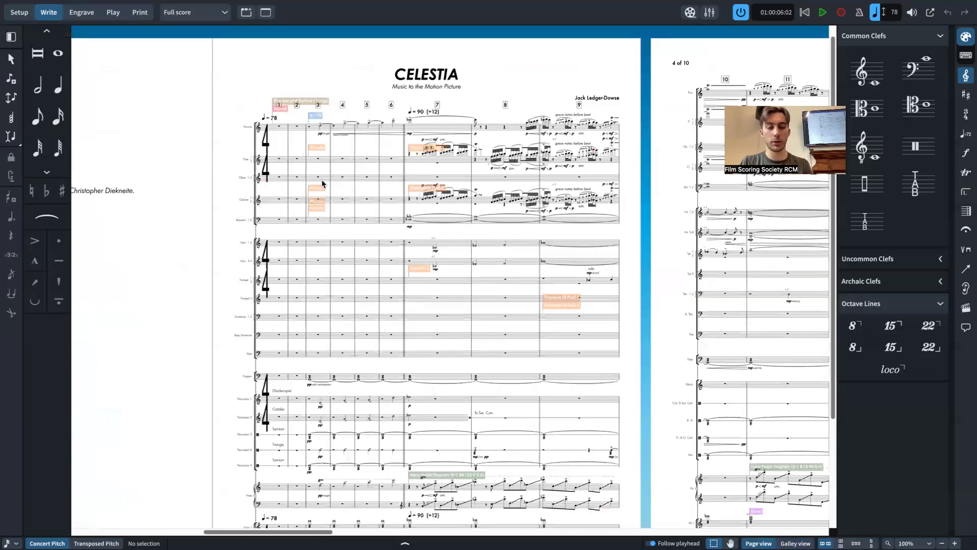
pyautogui.scroll(-1, 315, 211)
pyautogui.hotkey('ctrl', '-')
pyautogui.hscroll(15, 316, 219)
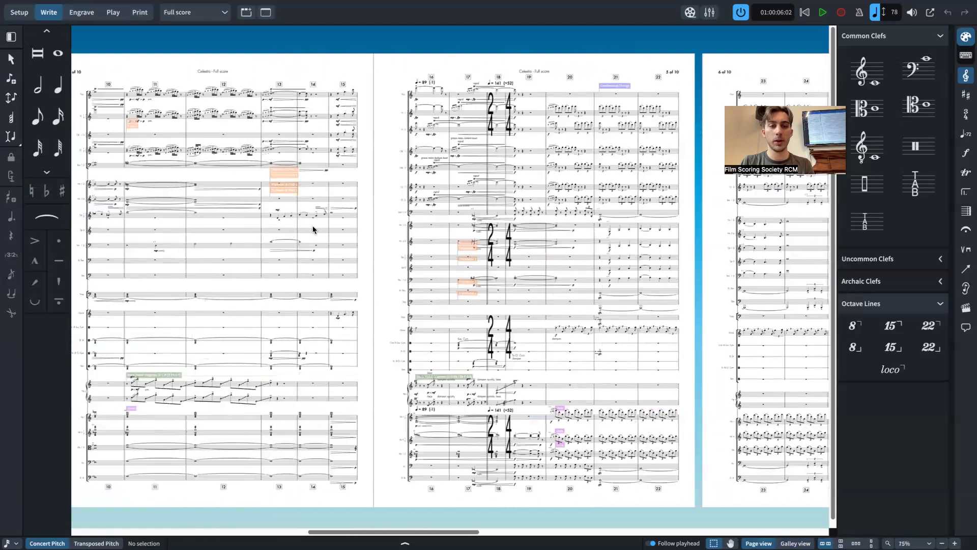
pyautogui.hscroll(4, 312, 231)
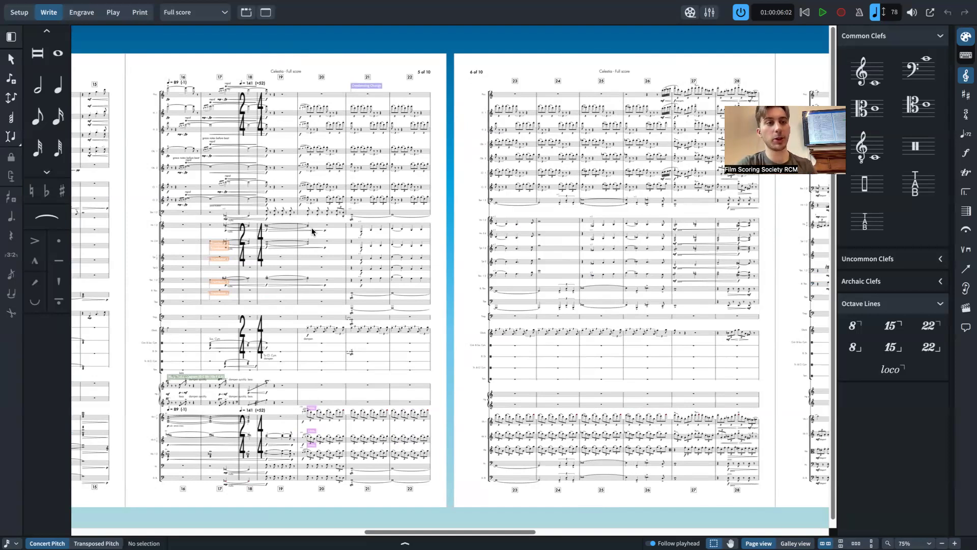
# Step: Switch the full score to galley view and show the opening bars from the piccolo staff downward
pyautogui.hotkey('ctrl', 'alt', '2')
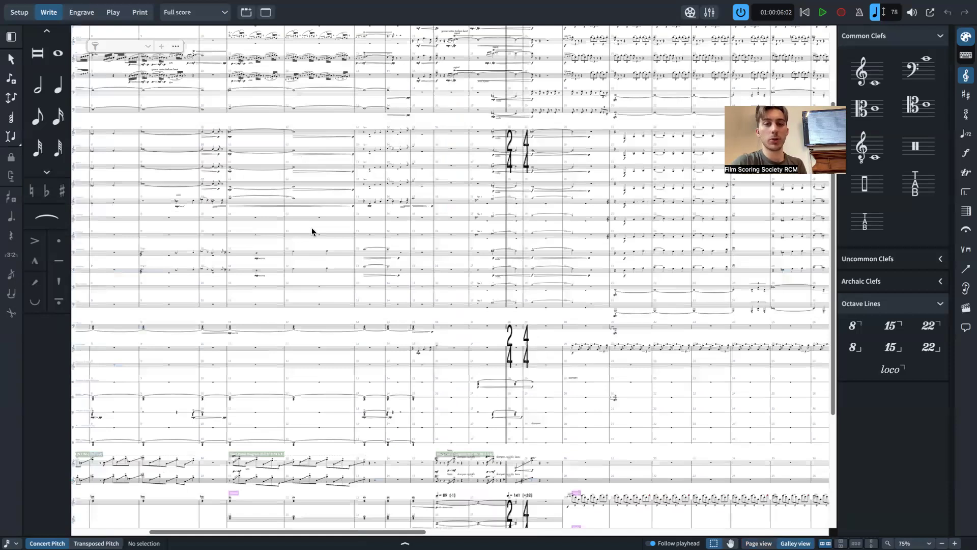
pyautogui.hscroll(10, 312, 232)
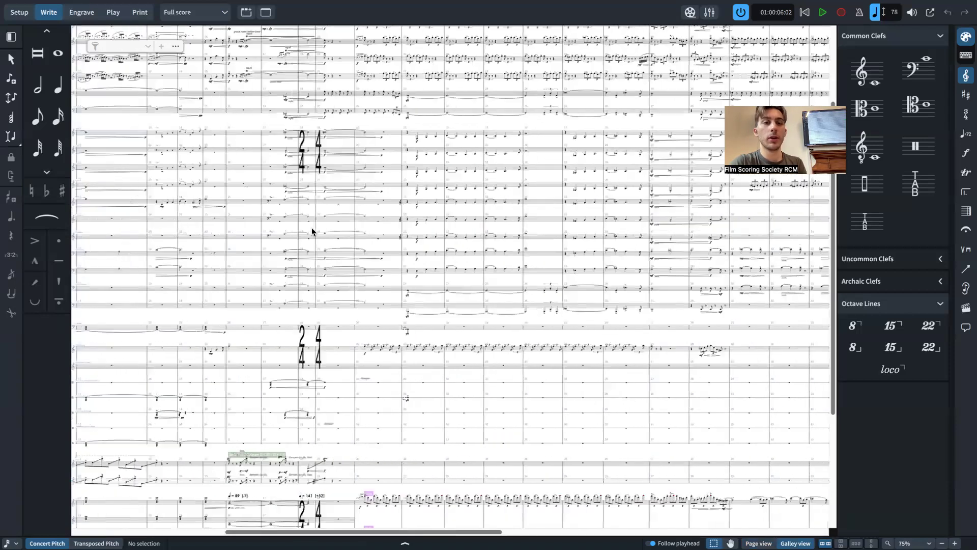
pyautogui.hscroll(-15, 312, 232)
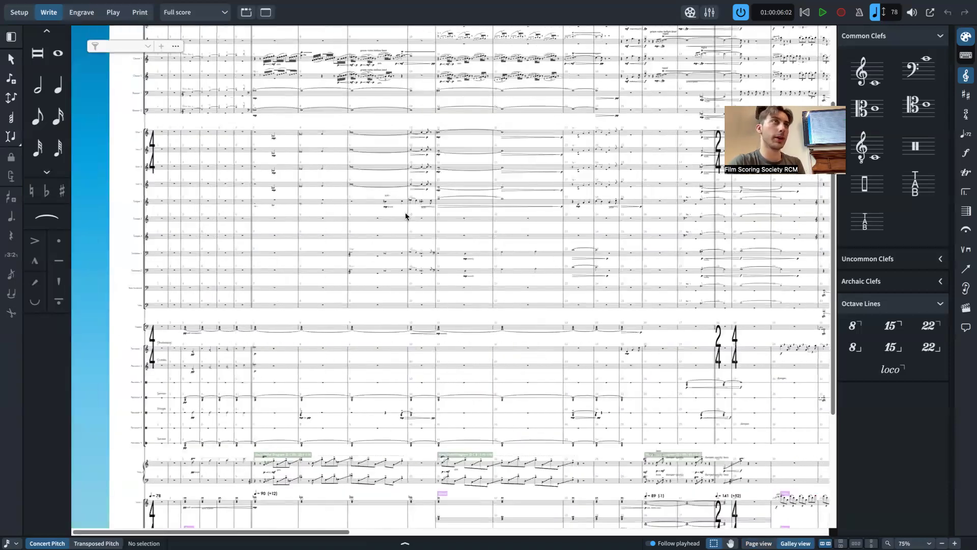
pyautogui.scroll(4, 405, 213)
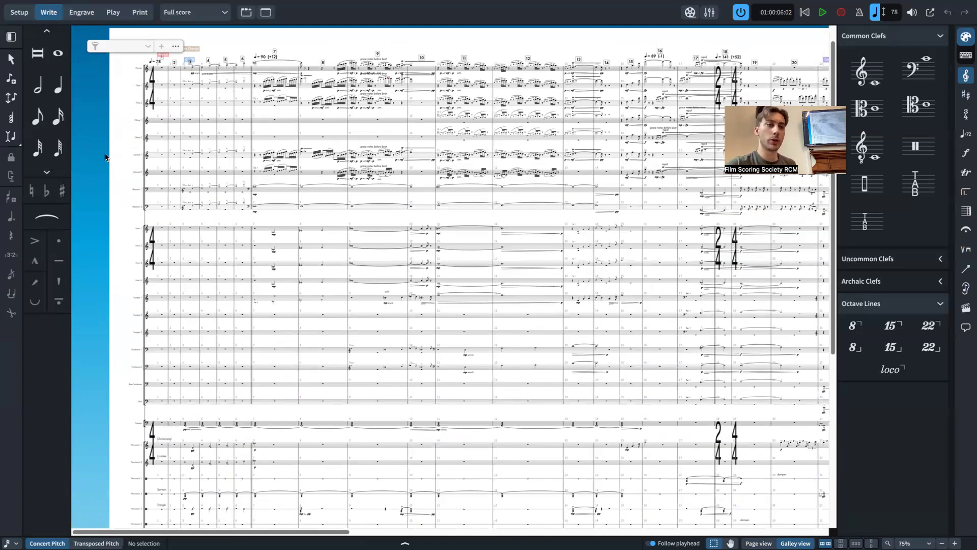
# Step: Add a Flute from the woodwinds as a second instrument held by the Piccolo player in Setup mode
pyautogui.click(20, 16)
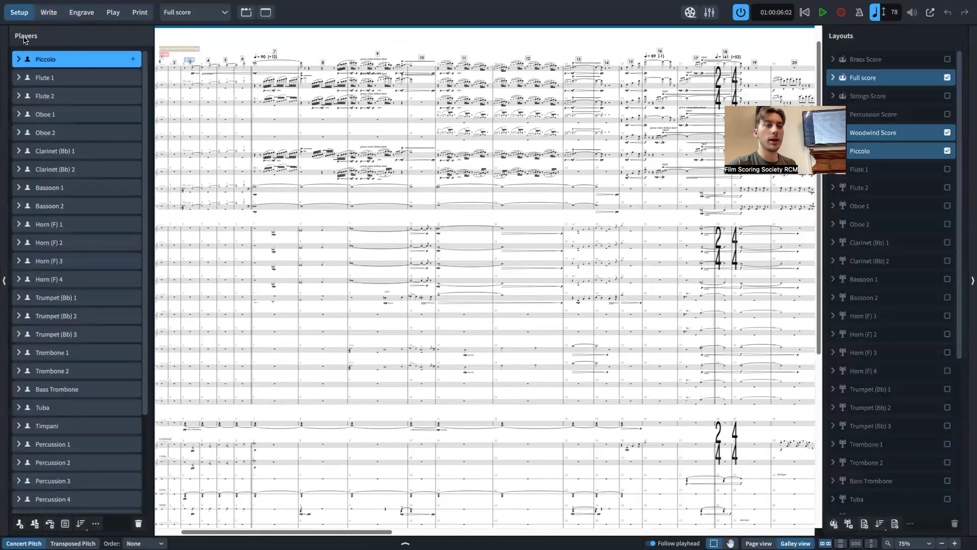
pyautogui.click(17, 61)
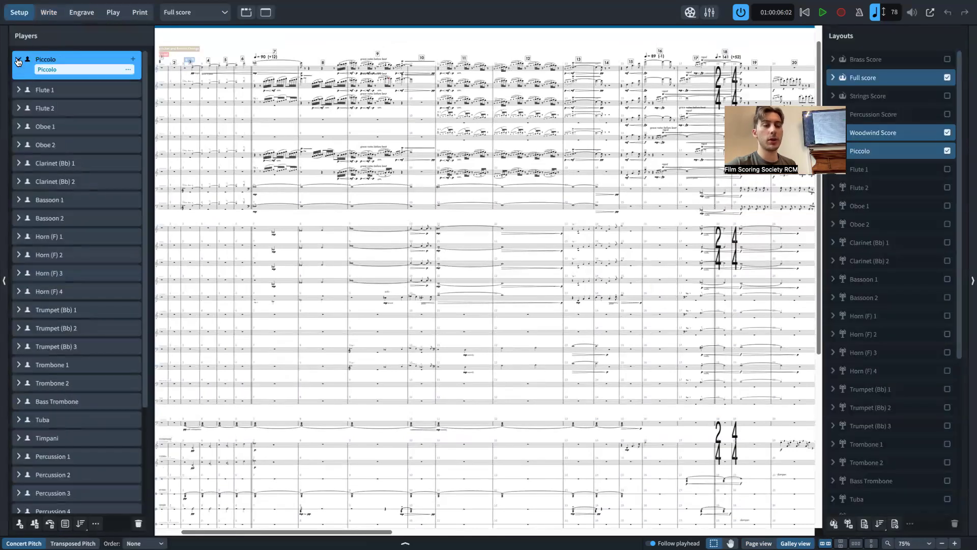
pyautogui.click(134, 60)
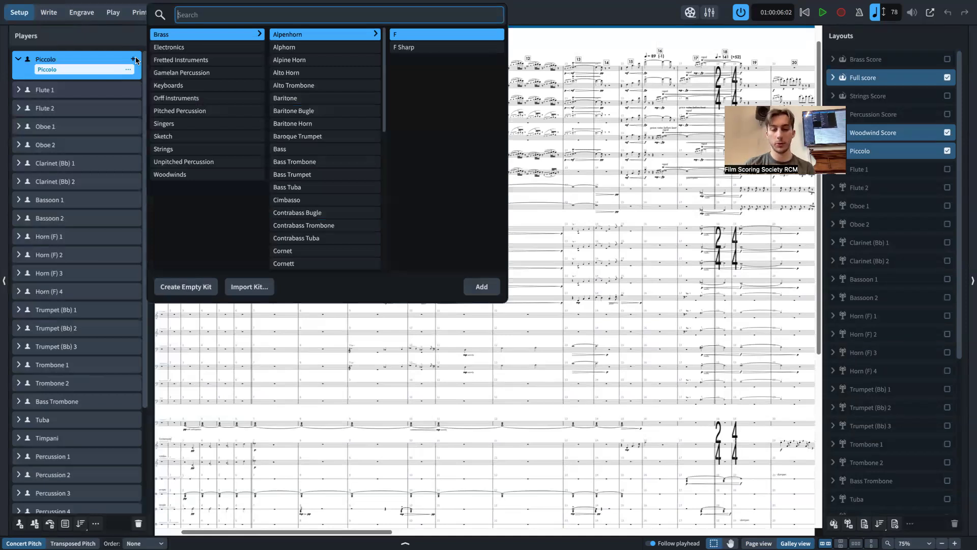
pyautogui.write('flu')
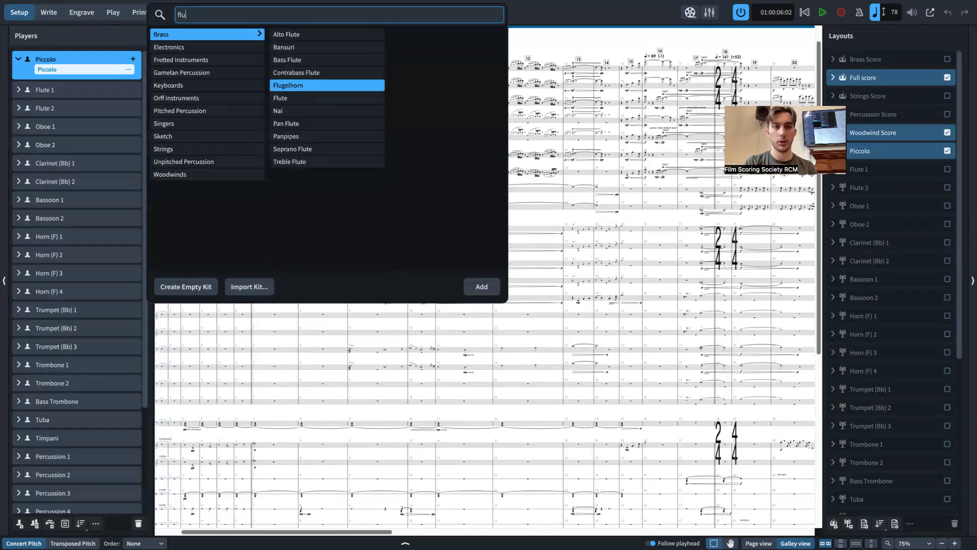
pyautogui.click(324, 100)
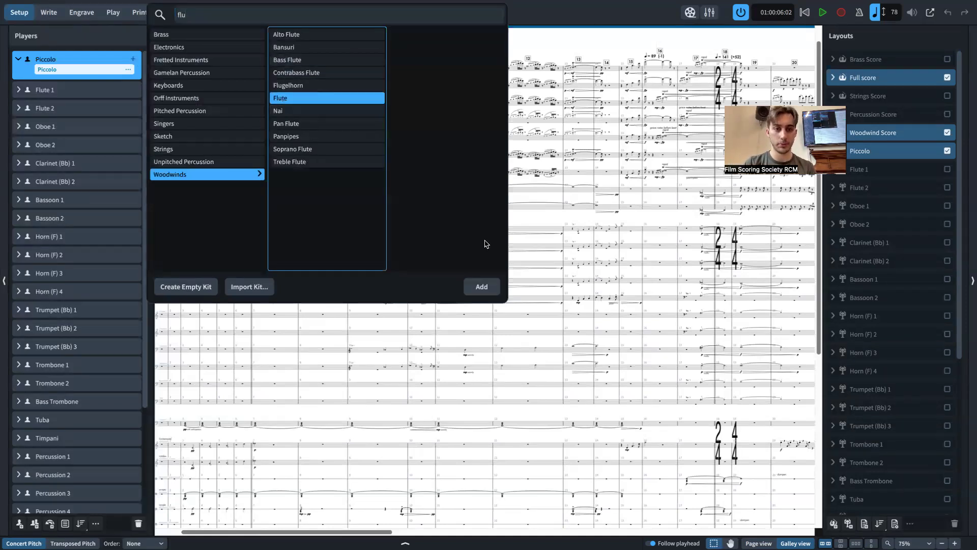
pyautogui.click(484, 285)
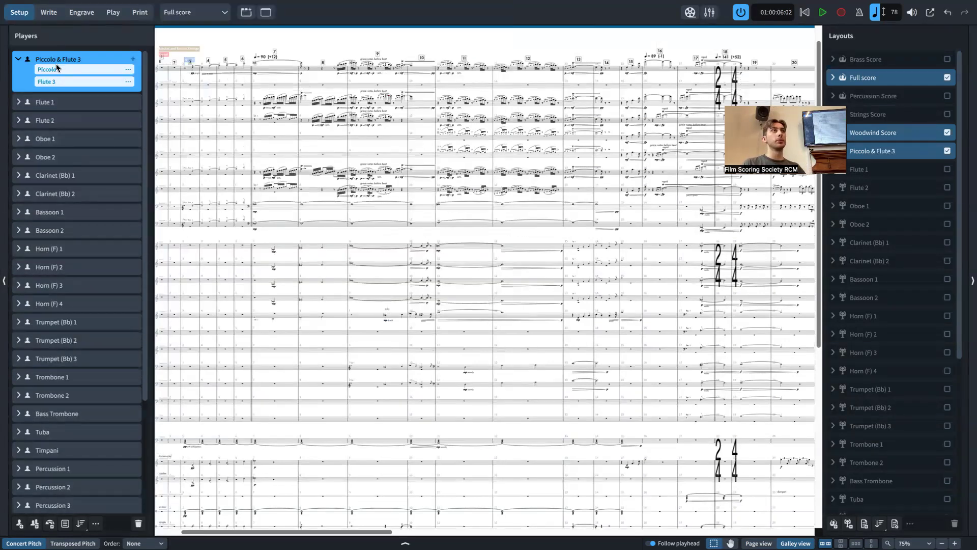
pyautogui.hscroll(-3, 269, 75)
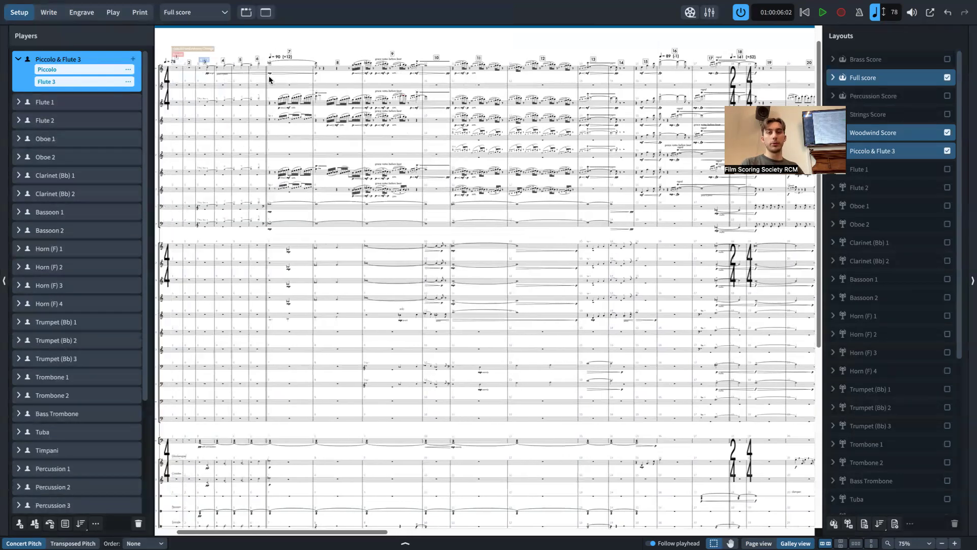
# Step: Return to Write mode and examine the opening bars of the Piccolo and Flute 3 staves
pyautogui.click(49, 13)
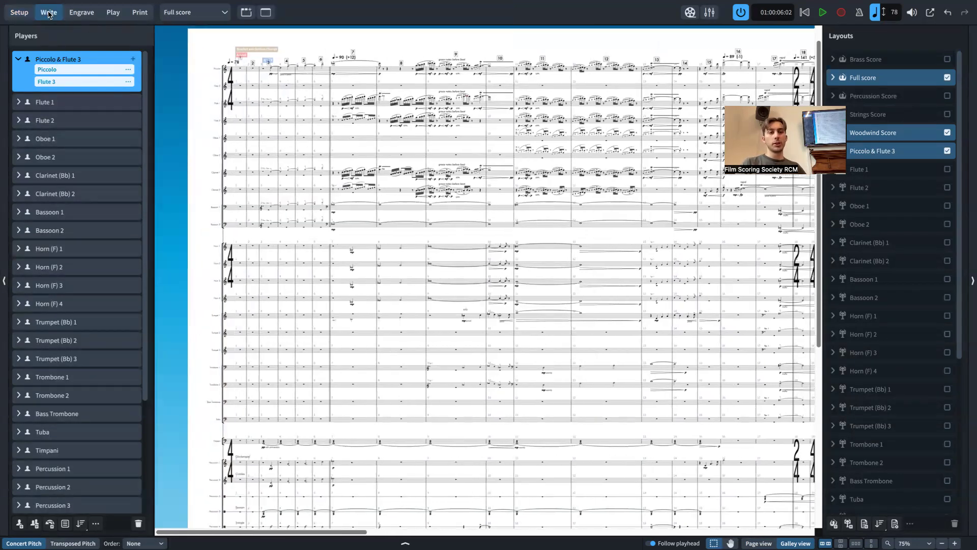
pyautogui.scroll(3, 260, 104)
pyautogui.scroll(-2, 260, 104)
pyautogui.hscroll(-1, 261, 105)
pyautogui.hscroll(-2, 260, 105)
pyautogui.scroll(5, 260, 104)
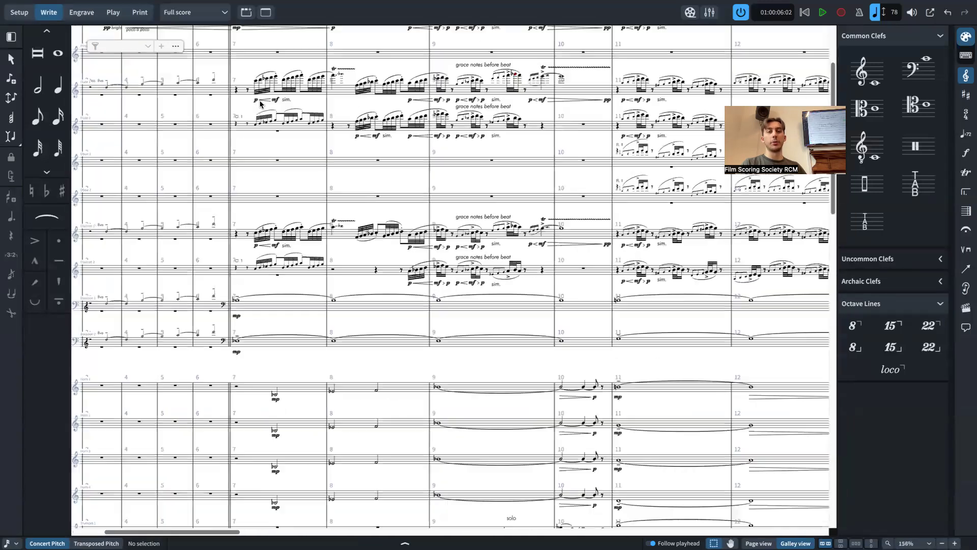
pyautogui.hscroll(-2, 260, 104)
pyautogui.scroll(3, 260, 104)
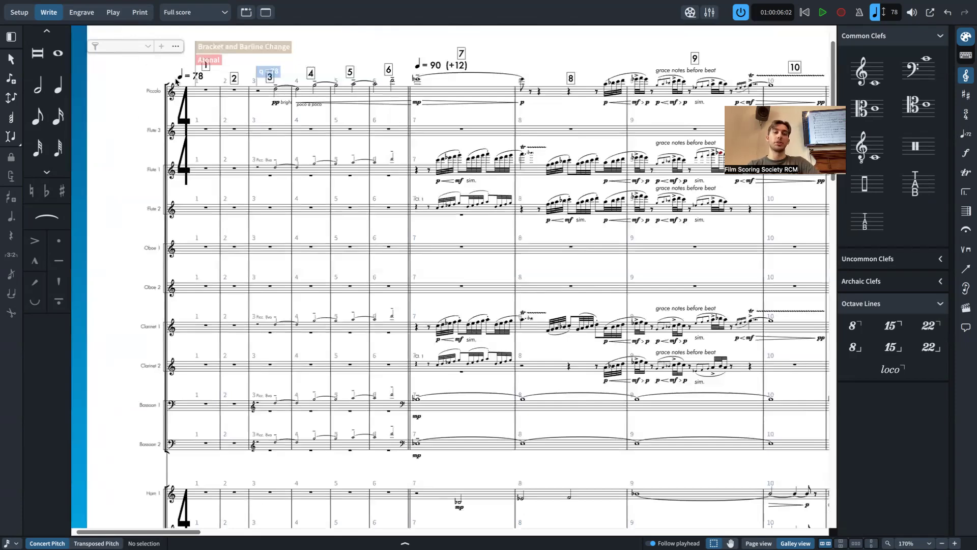
pyautogui.doubleClick(206, 90)
pyautogui.scroll(3, 201, 94)
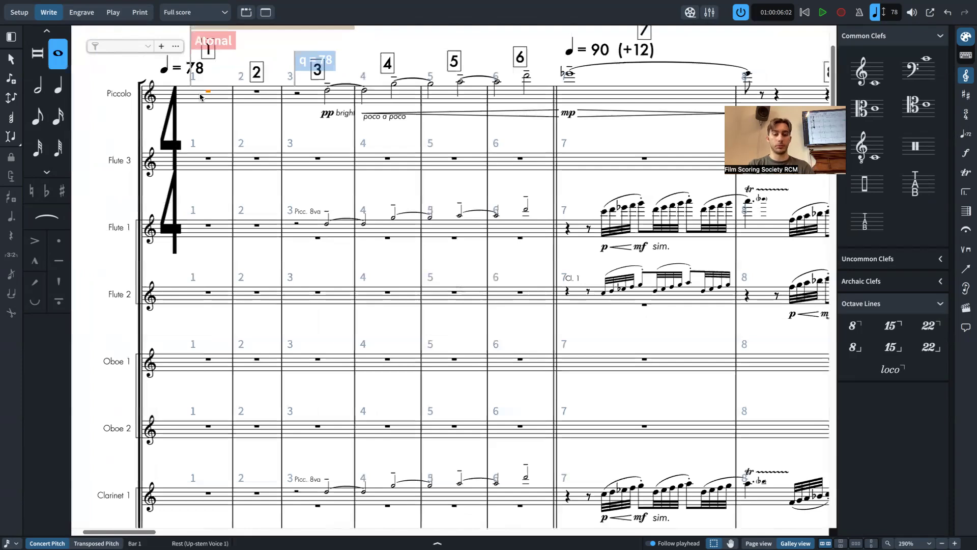
pyautogui.scroll(4, 201, 94)
pyautogui.press('Escape')
pyautogui.hotkey('ctrl', '-')
pyautogui.hotkey('ctrl', '-')
pyautogui.hotkey('ctrl', '-')
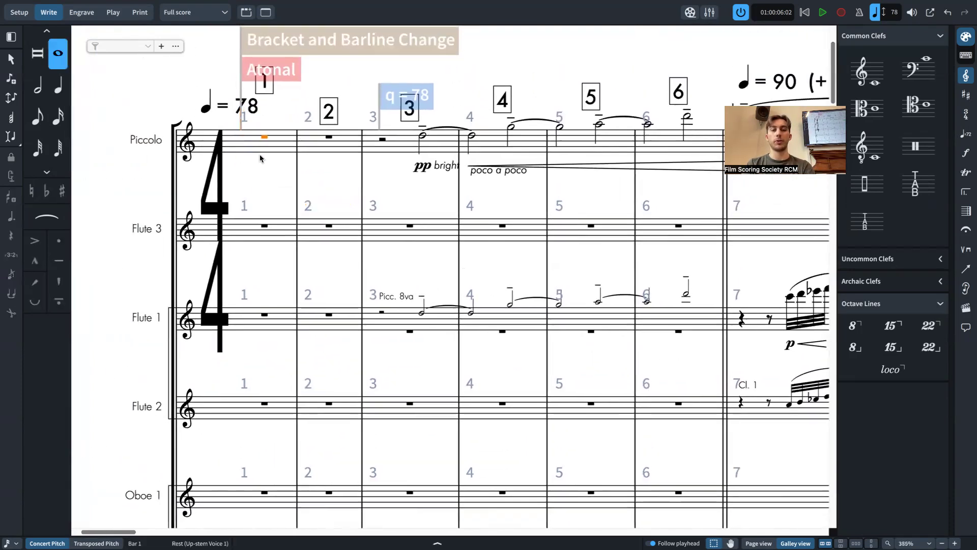
# Step: Move the piccolo passage from late in bar 8 to the start of bar 11 down to the Flute 3 staff
pyautogui.hscroll(10, 259, 157)
pyautogui.click(210, 140)
pyautogui.hscroll(3, 211, 145)
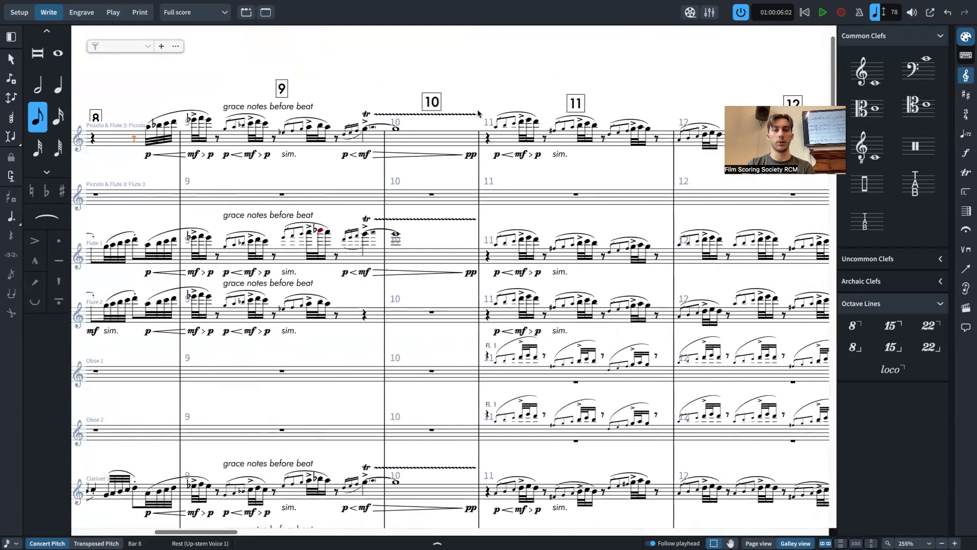
pyautogui.keyDown('shift'); pyautogui.click(488, 138); pyautogui.keyUp('shift')
pyautogui.press('Return')
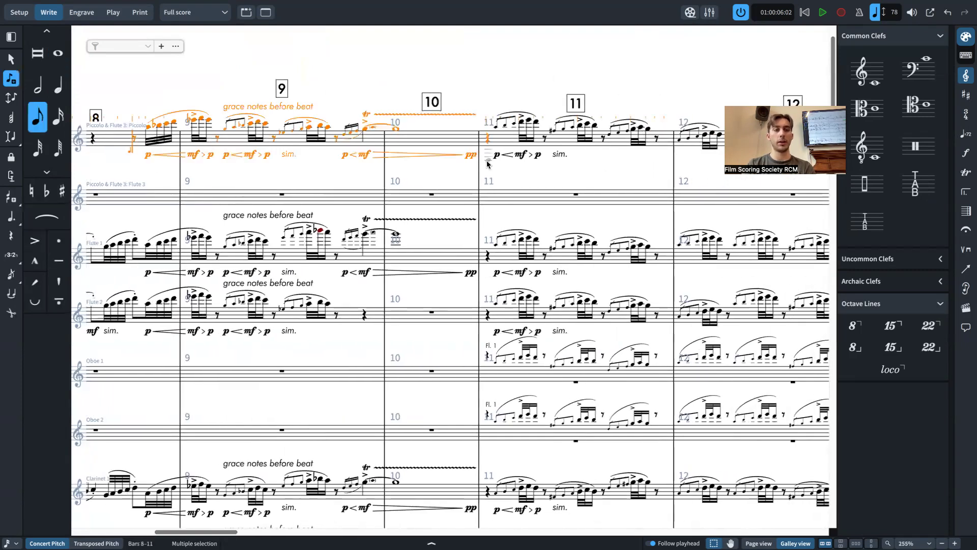
pyautogui.hotkey('alt', 'Down')
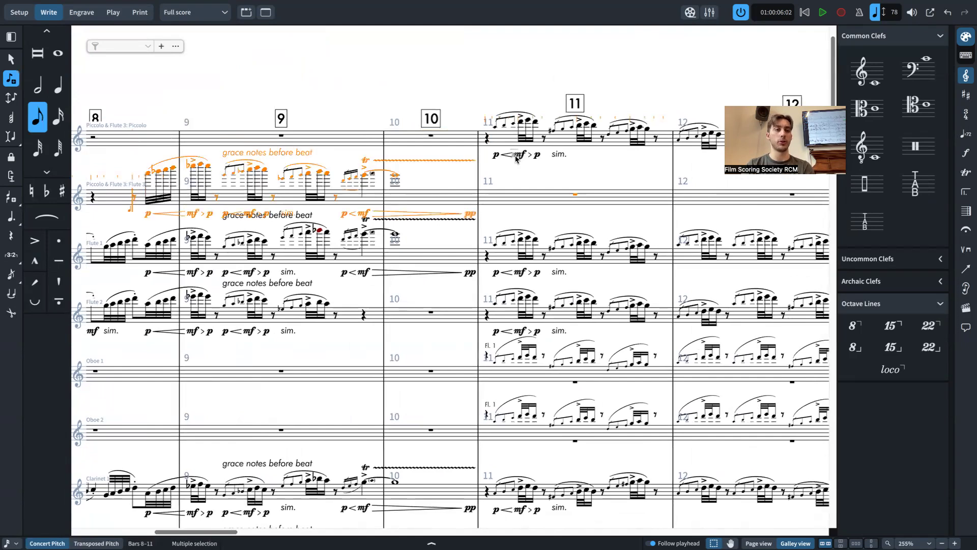
pyautogui.press('Escape')
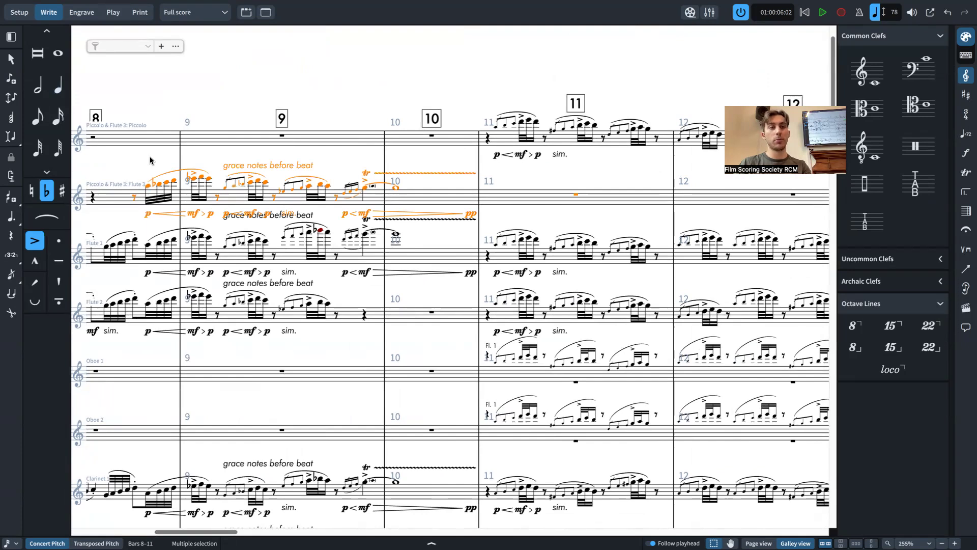
# Step: Switch the full score to page view and inspect the "To Fl." instrument change label on the Piccolo staff in bar 8
pyautogui.hotkey('ctrl', 'alt', '1')
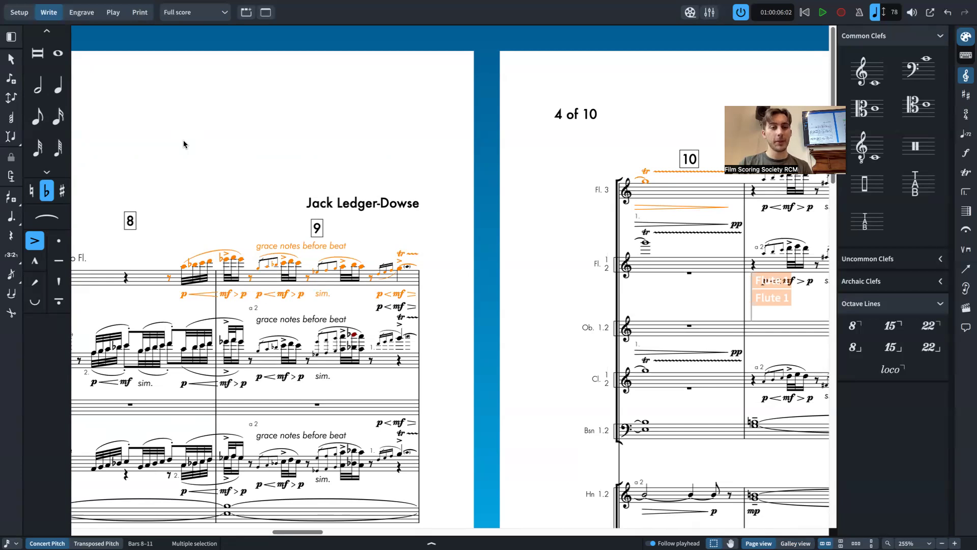
pyautogui.scroll(-2, 184, 140)
pyautogui.hscroll(-5, 304, 210)
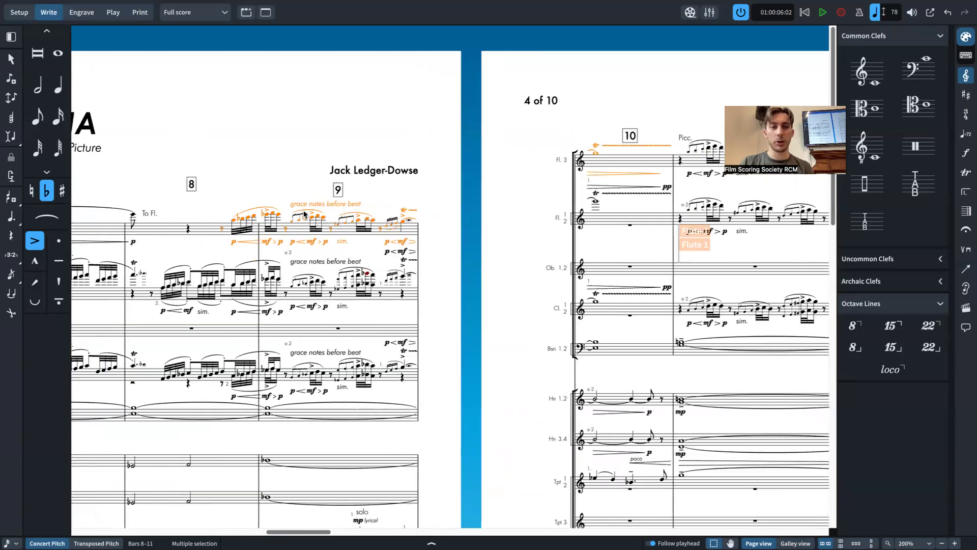
pyautogui.hscroll(-5, 283, 237)
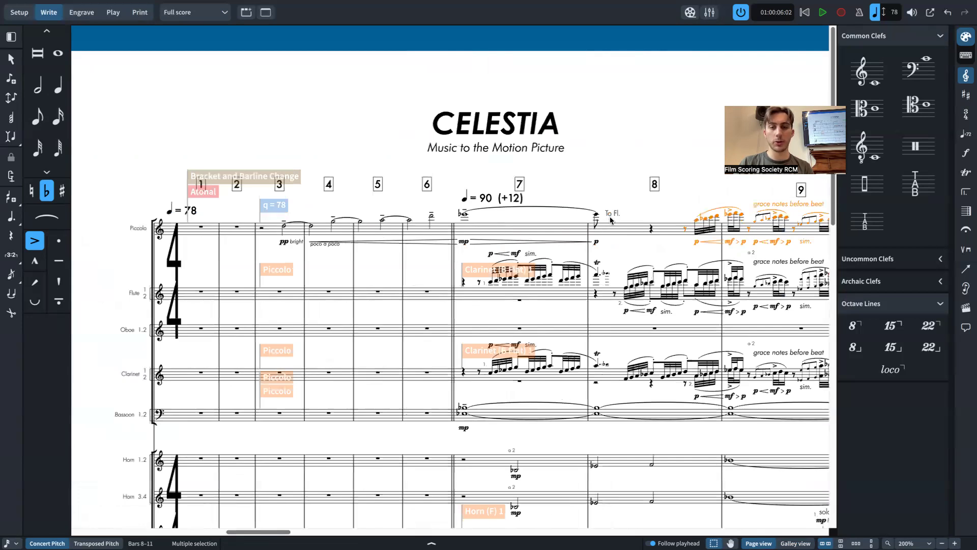
pyautogui.click(586, 228)
# Step: Inspect the "Picc." change label at bar 11 and compare the staff labels on the first two music pages
pyautogui.hscroll(5, 587, 228)
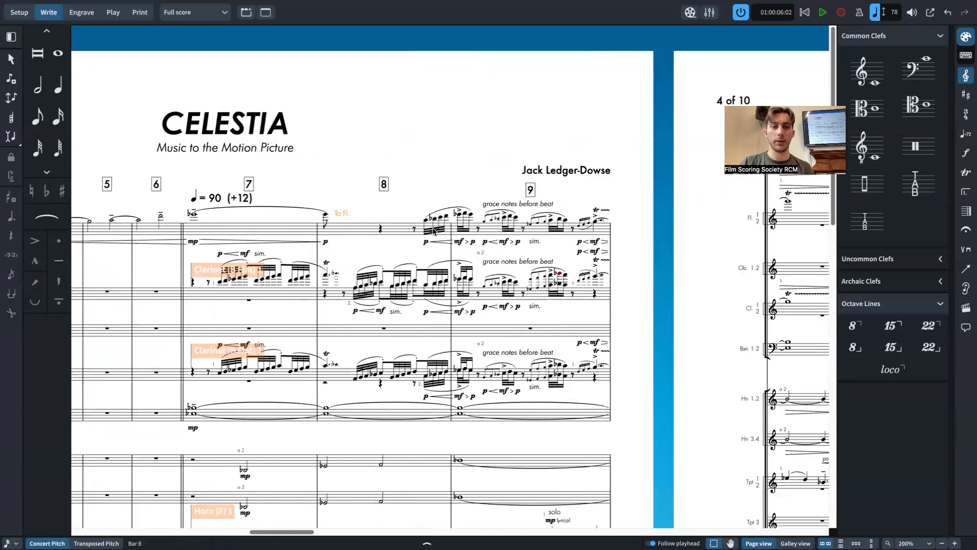
pyautogui.hscroll(5, 439, 235)
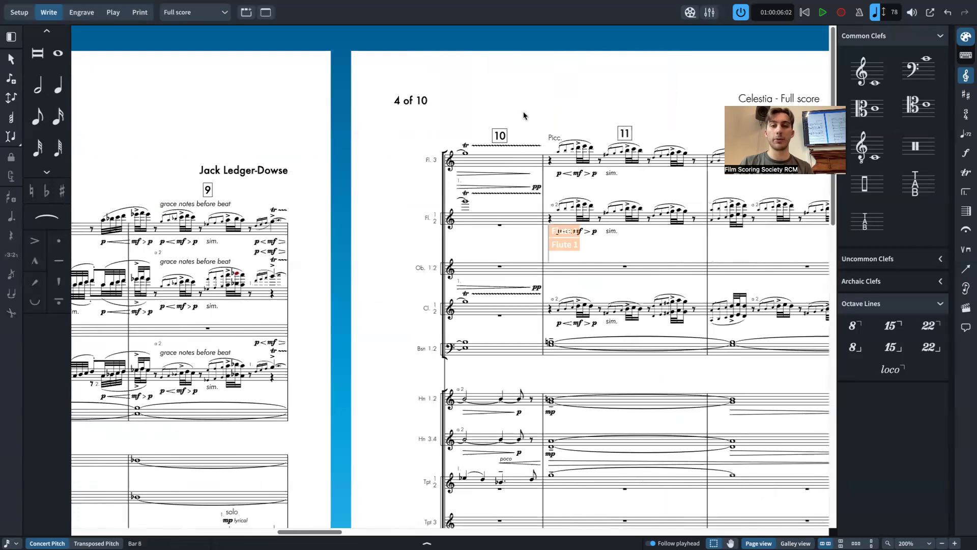
pyautogui.click(559, 139)
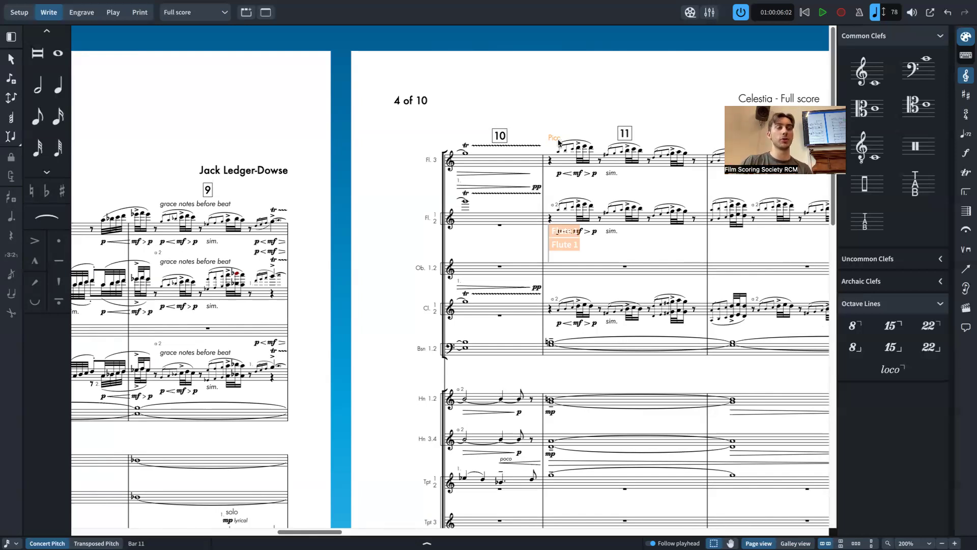
pyautogui.hscroll(-8, 318, 131)
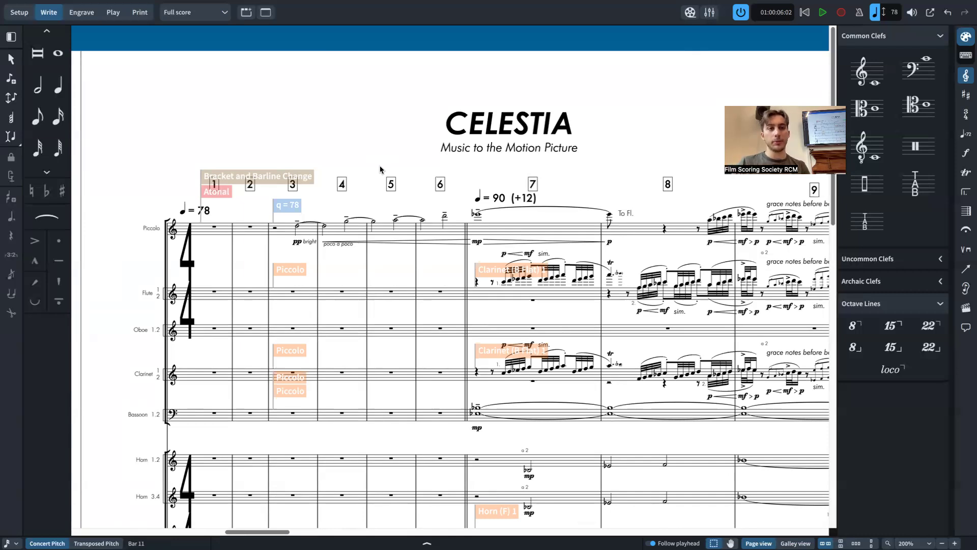
pyautogui.hscroll(5, 380, 165)
pyautogui.hscroll(4, 377, 182)
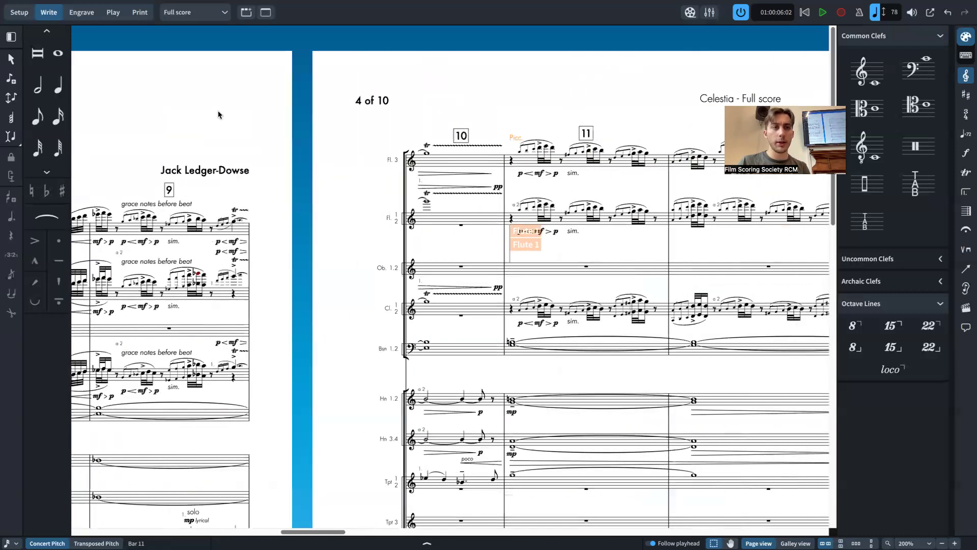
# Step: In galley view, move the Flute 3 passage from bar 8 to the start of bar 11 back up to the Piccolo staff
pyautogui.click(91, 13)
pyautogui.click(49, 12)
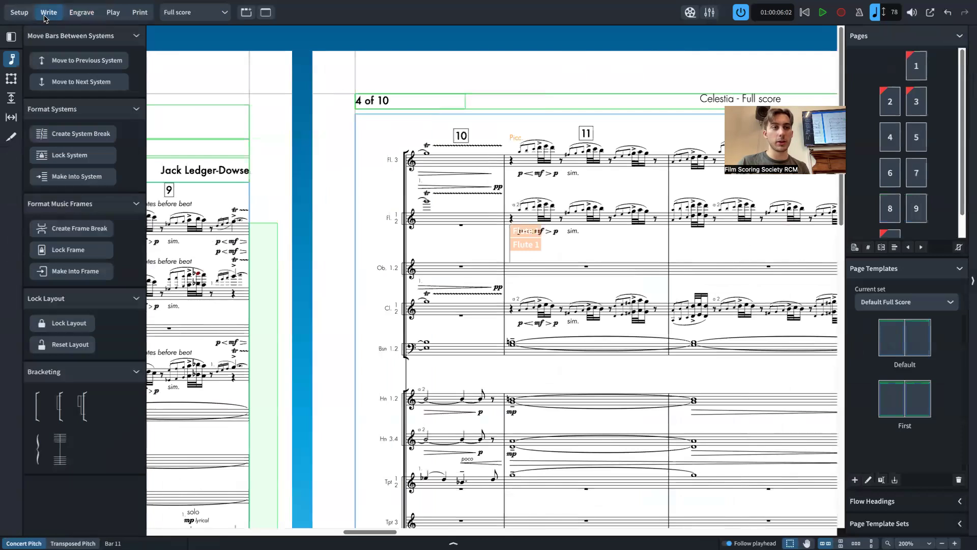
pyautogui.hotkey('ctrl', 'alt', '2')
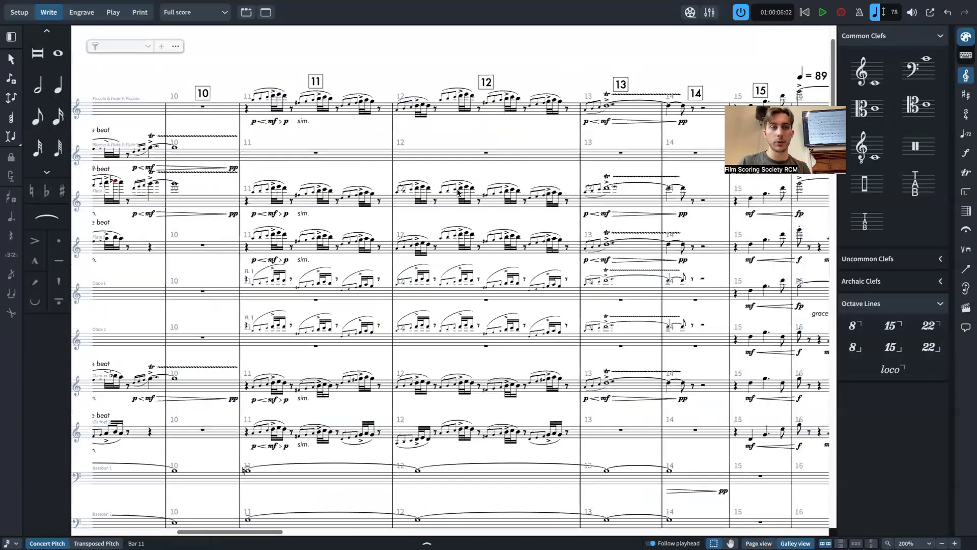
pyautogui.hscroll(-5, 322, 121)
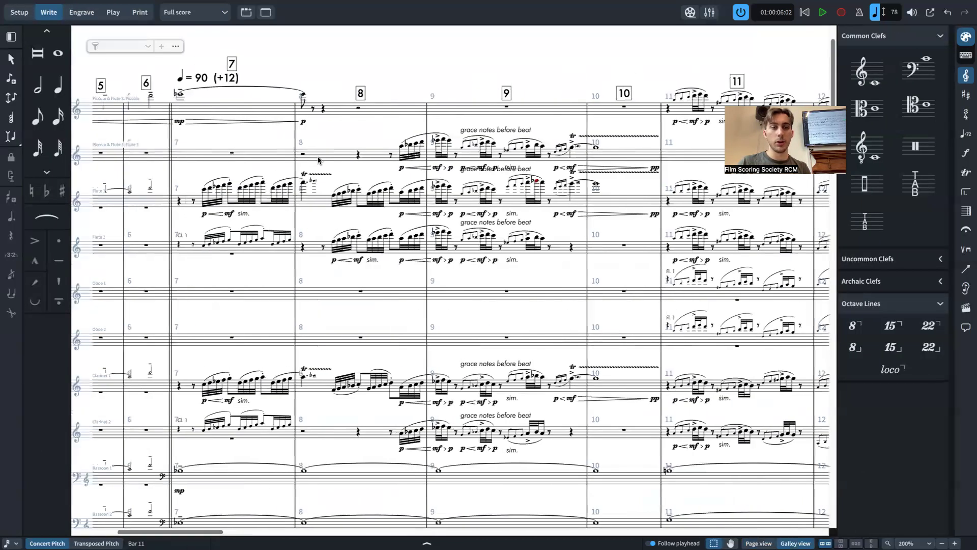
pyautogui.click(376, 155)
pyautogui.click(655, 168)
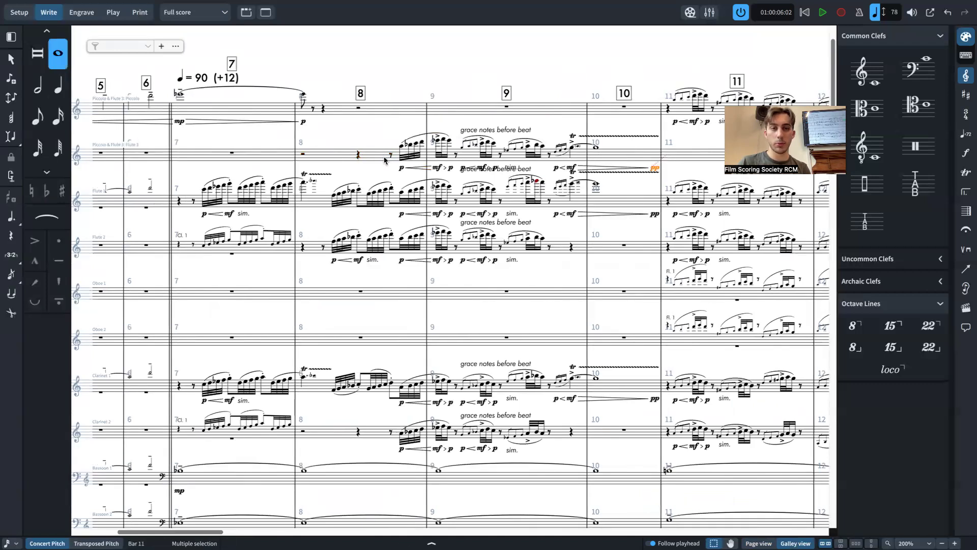
pyautogui.keyDown('shift'); pyautogui.click(359, 159); pyautogui.keyUp('shift')
pyautogui.hotkey('shift', 'n')
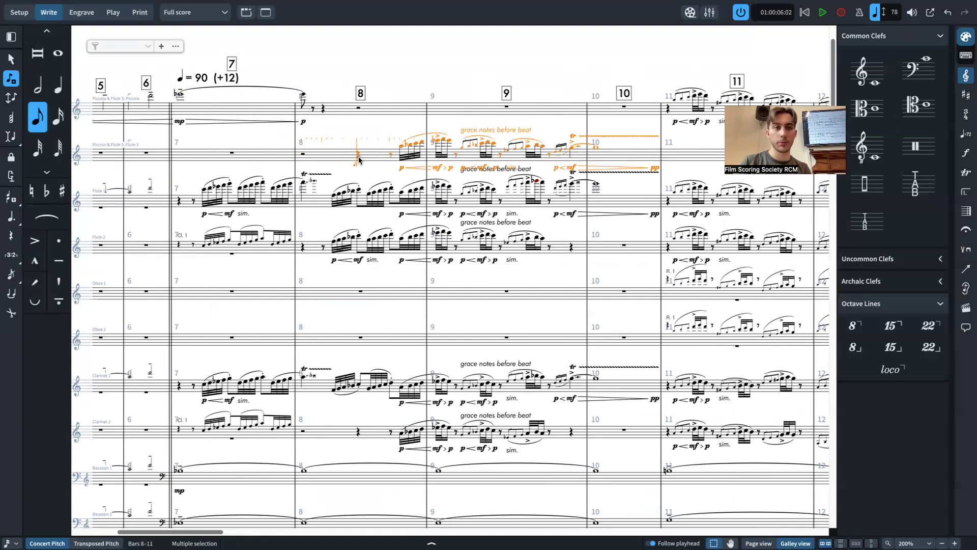
pyautogui.press('Escape')
pyautogui.hotkey('alt', 'Up')
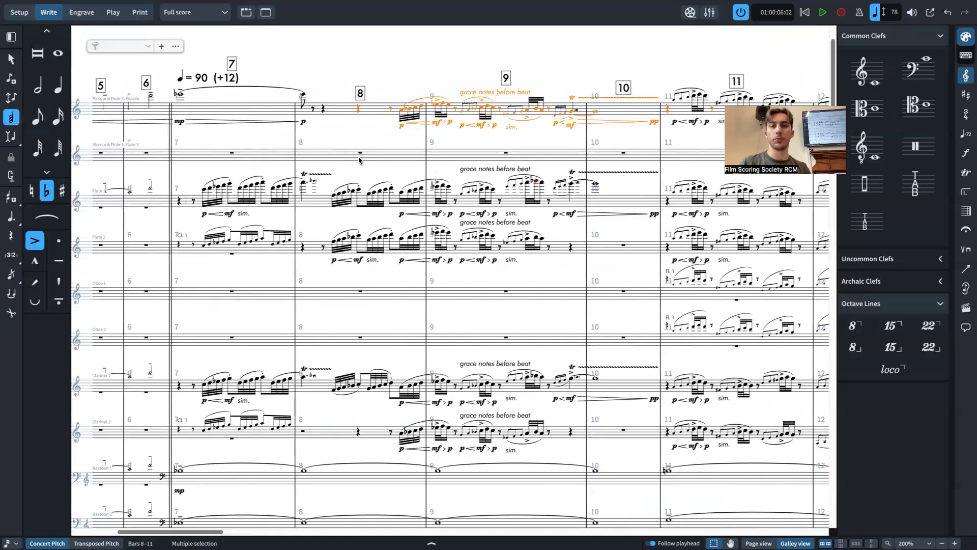
# Step: Move the piccolo passage from bar 26 through bar 33 down to the Flute 3 staff
pyautogui.hscroll(15, 359, 160)
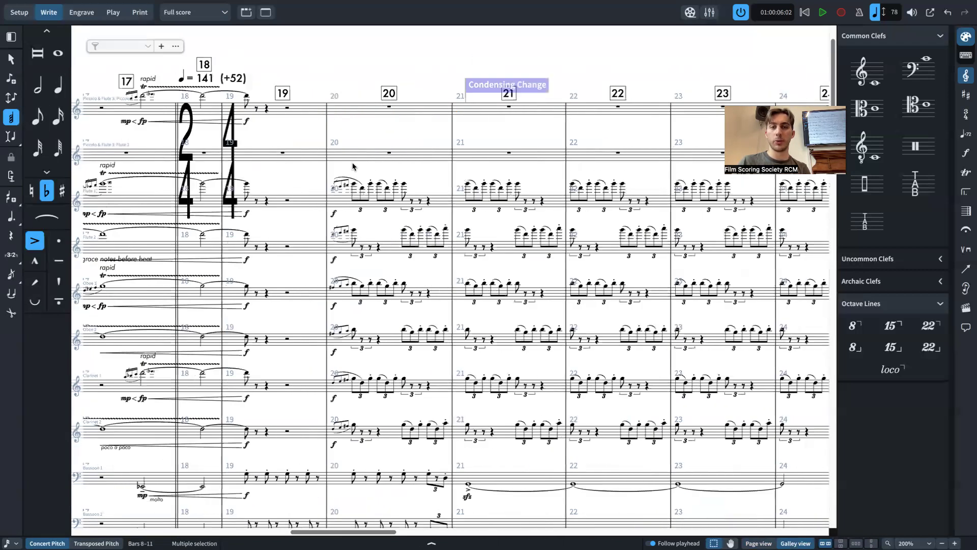
pyautogui.hscroll(10, 369, 136)
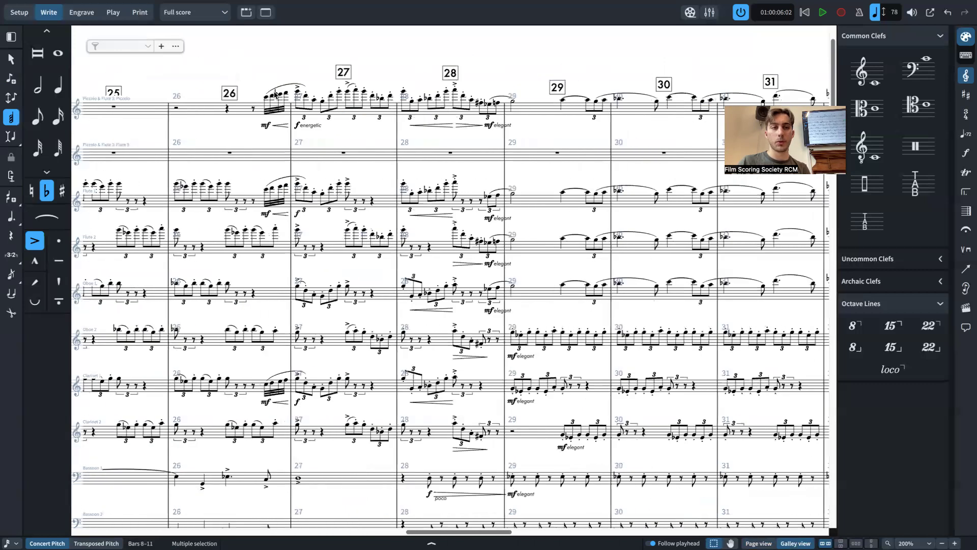
pyautogui.click(277, 95)
pyautogui.hscroll(8, 509, 117)
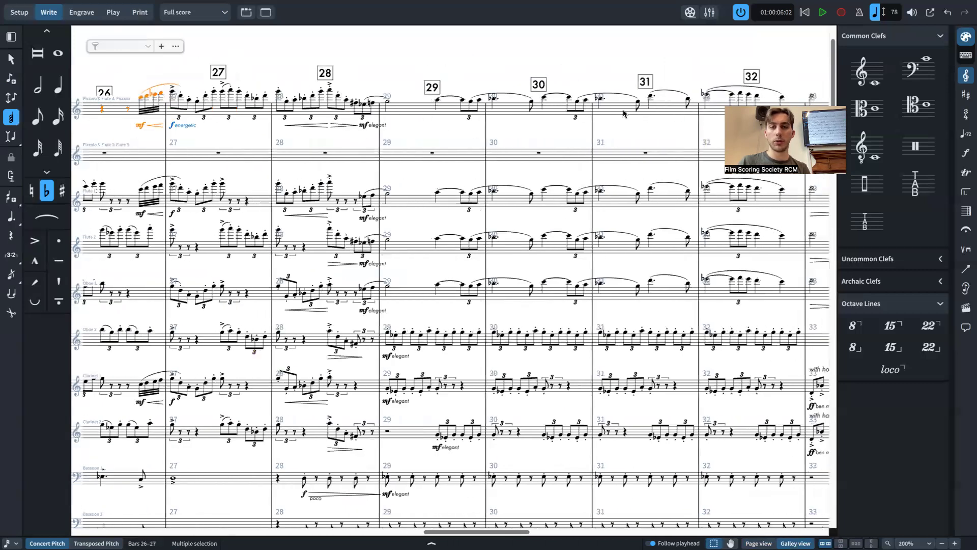
pyautogui.hotkey('ctrl', '-')
pyautogui.keyDown('shift'); pyautogui.click(509, 128); pyautogui.keyUp('shift')
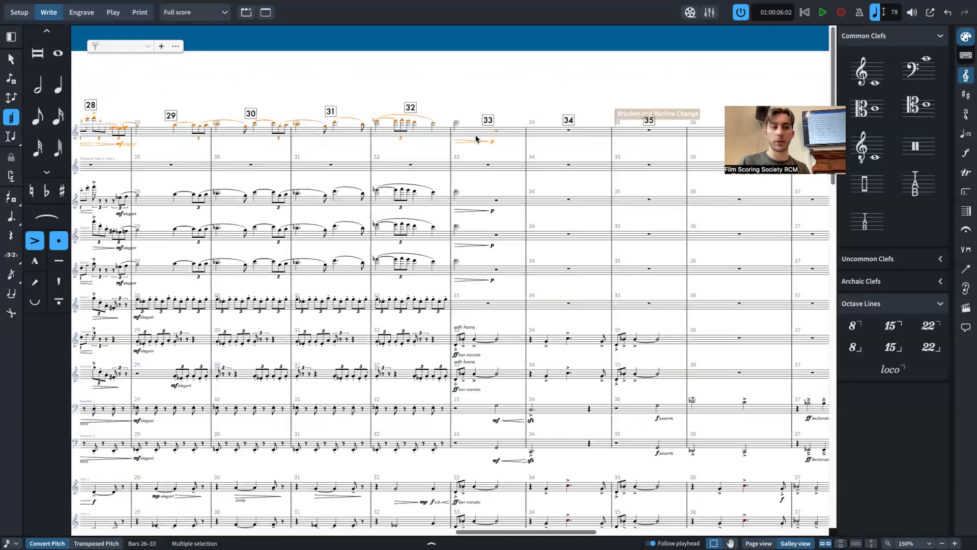
pyautogui.hscroll(-5, 458, 142)
pyautogui.press('Delete')
pyautogui.click(625, 172)
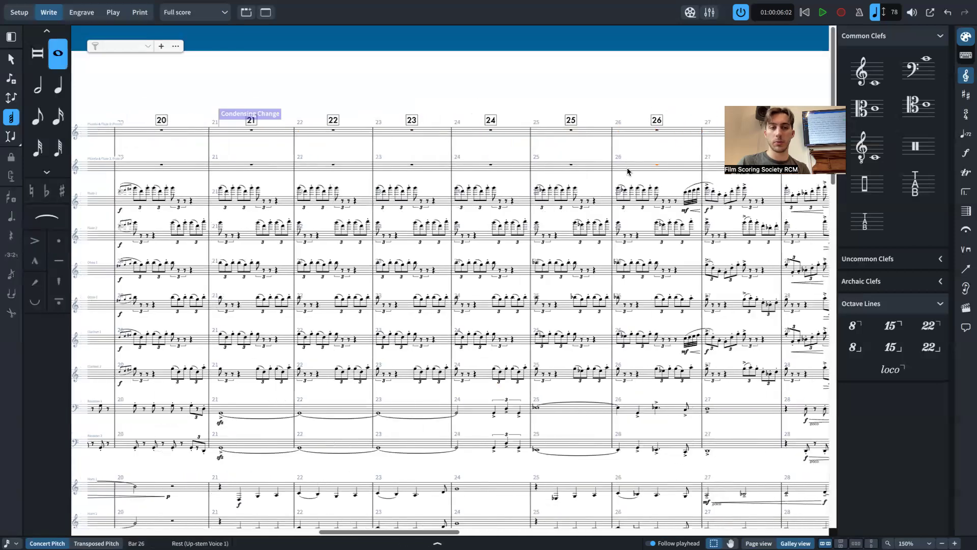
pyautogui.hotkey('ctrl', 'v')
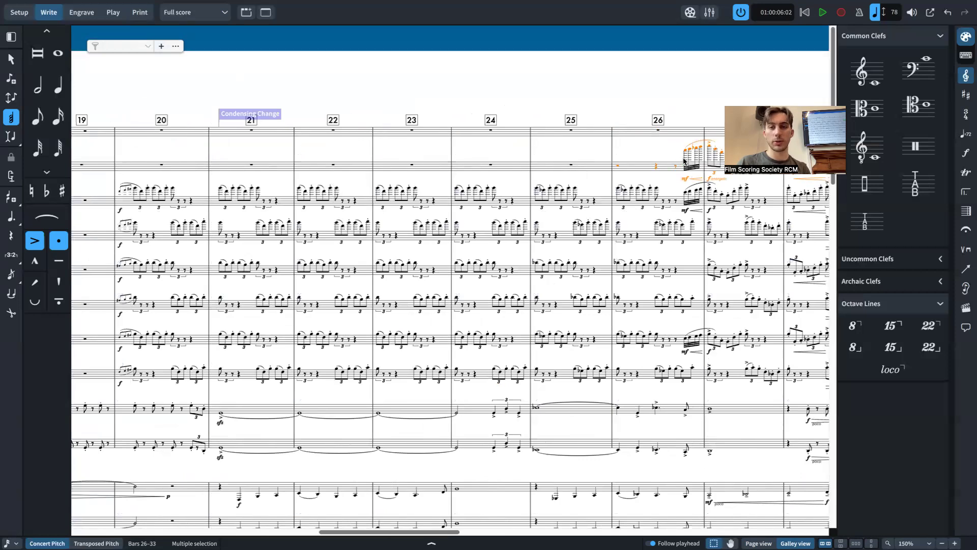
# Step: Return to page view and inspect the "To Fl." label at bar 20 and the "Fl." label at bar 26
pyautogui.hotkey('ctrl', 'shift', 'p')
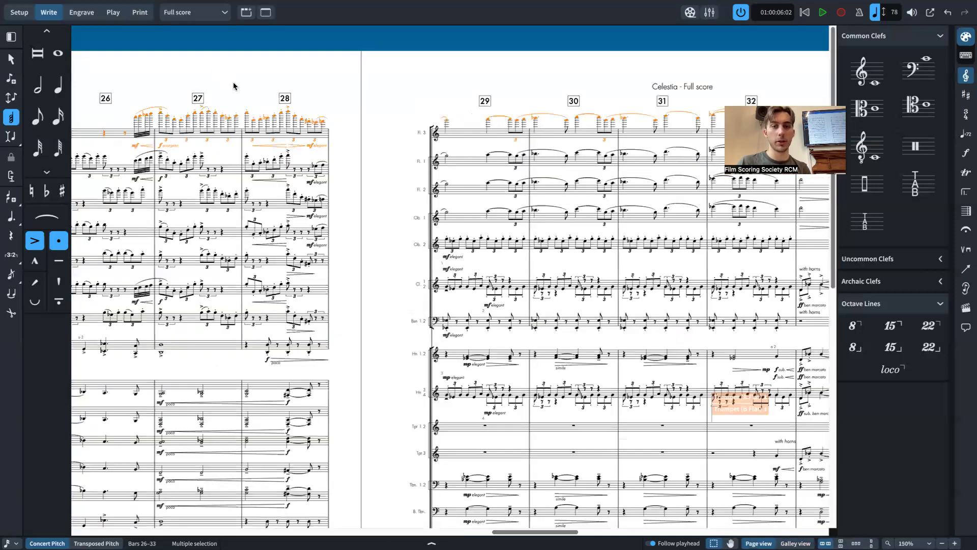
pyautogui.press('Escape')
pyautogui.hscroll(-10, 395, 133)
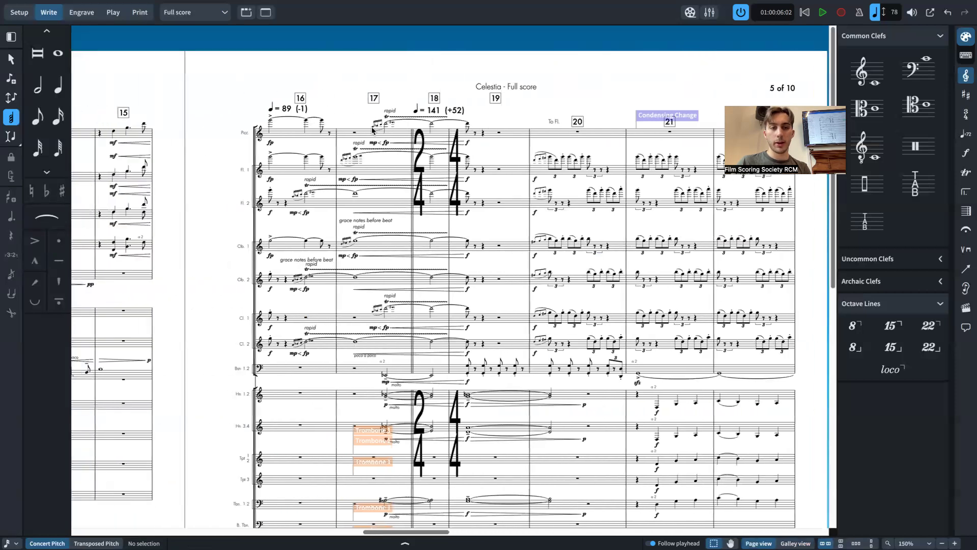
pyautogui.click(555, 123)
pyautogui.hscroll(5, 431, 187)
pyautogui.hscroll(20, 431, 187)
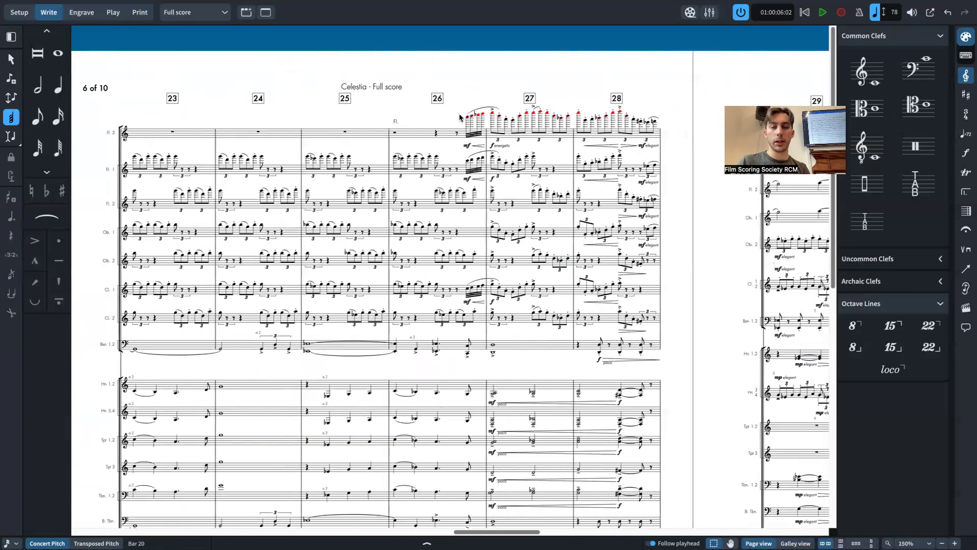
pyautogui.click(395, 122)
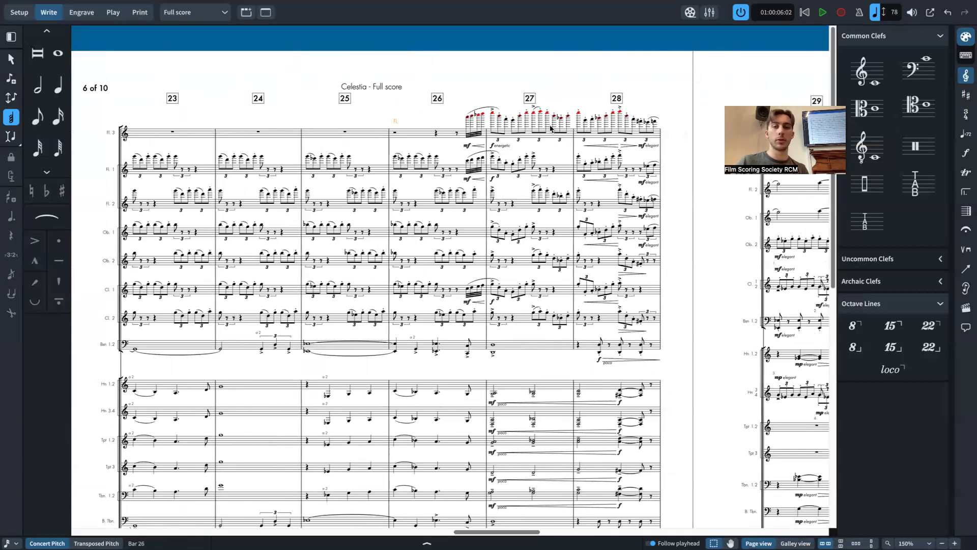
pyautogui.hscroll(1, 550, 153)
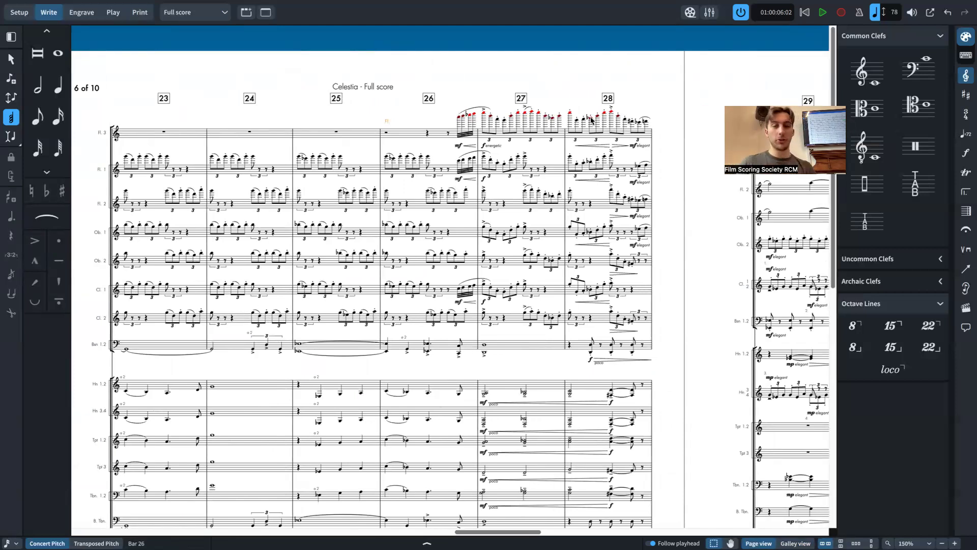
# Step: Undo the transfer of the bars 26 to 33 passage to Flute 3 and clear the selection
pyautogui.hotkey('ctrl', 'shift', 'Right')
pyautogui.hotkey('ctrl', 'shift', 'Right')
pyautogui.hotkey('ctrl', 'shift', 'Right')
pyautogui.hotkey('ctrl', 'shift', 'Right')
pyautogui.hotkey('ctrl', 'shift', 'Right')
pyautogui.hotkey('ctrl', 'shift', 'Right')
pyautogui.hotkey('ctrl', 'shift', 'Right')
pyautogui.press('Delete')
pyautogui.click(591, 121)
pyautogui.hotkey('ctrl', 'z')
pyautogui.hotkey('ctrl', 'z')
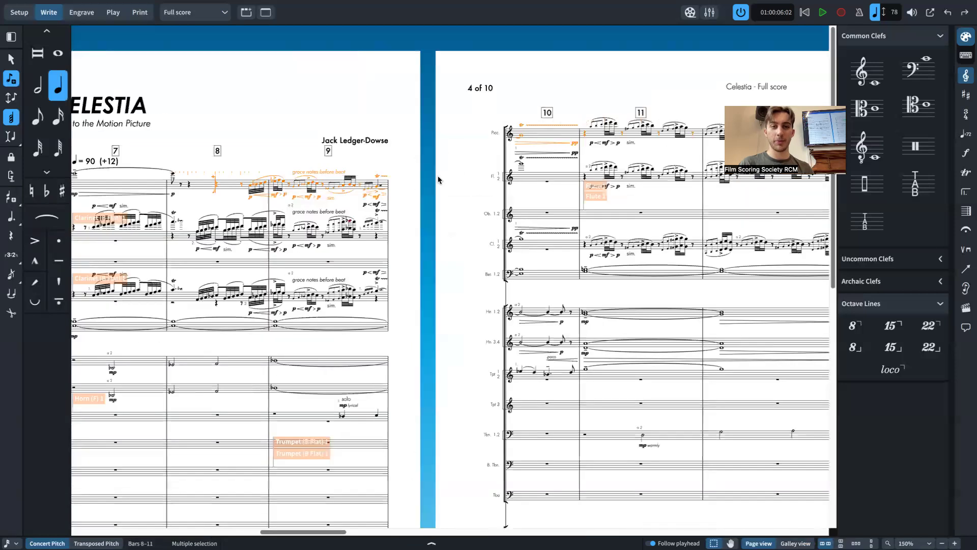
pyautogui.hscroll(-8, 438, 176)
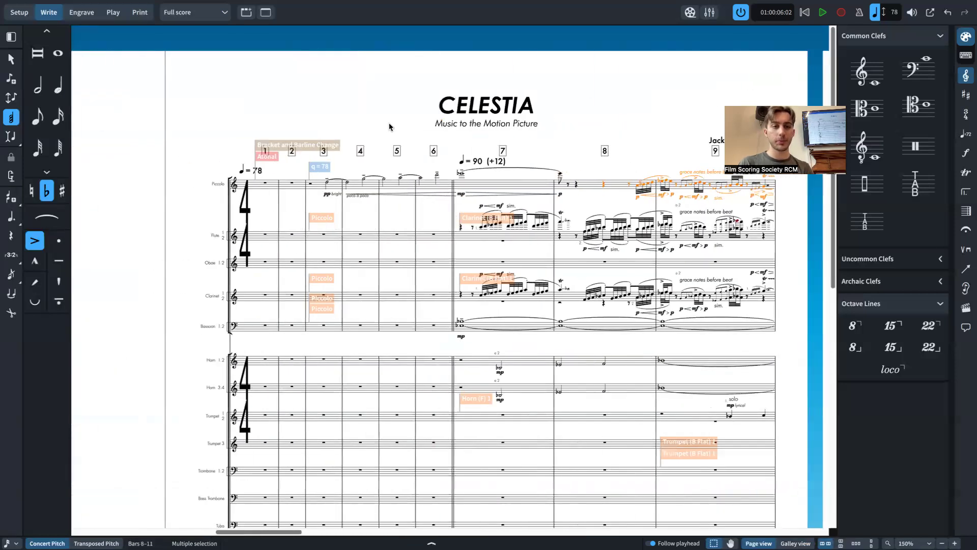
pyautogui.press('Escape')
# Step: Examine the shared wind and brass staves across the first two music pages of the full score
pyautogui.scroll(-2, 404, 157)
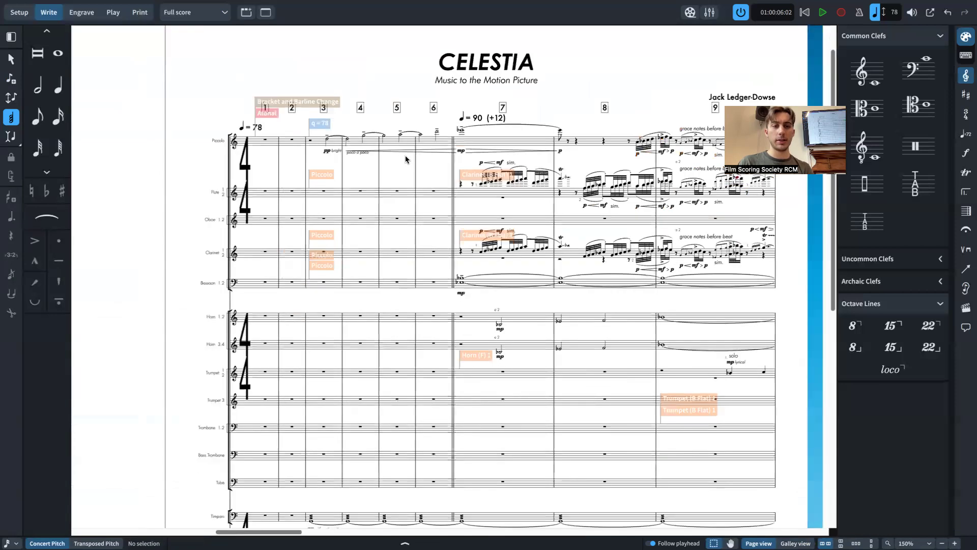
pyautogui.moveTo(237, 5)
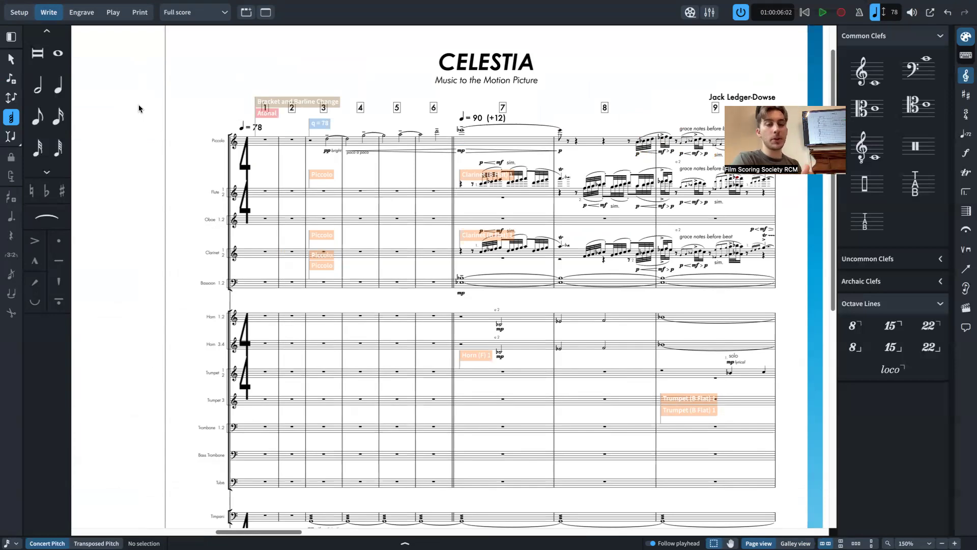
pyautogui.scroll(-2, 251, 207)
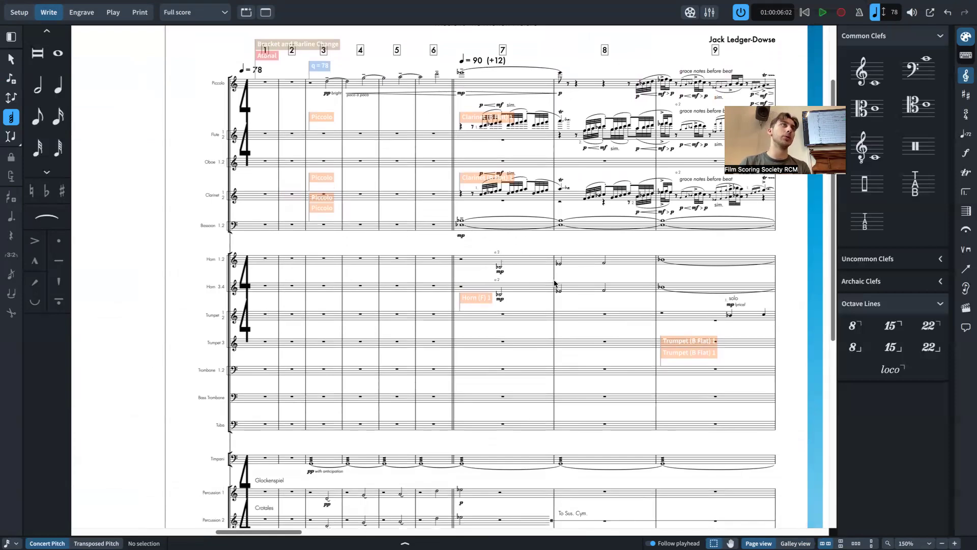
pyautogui.hscroll(5, 552, 285)
pyautogui.hscroll(5, 550, 289)
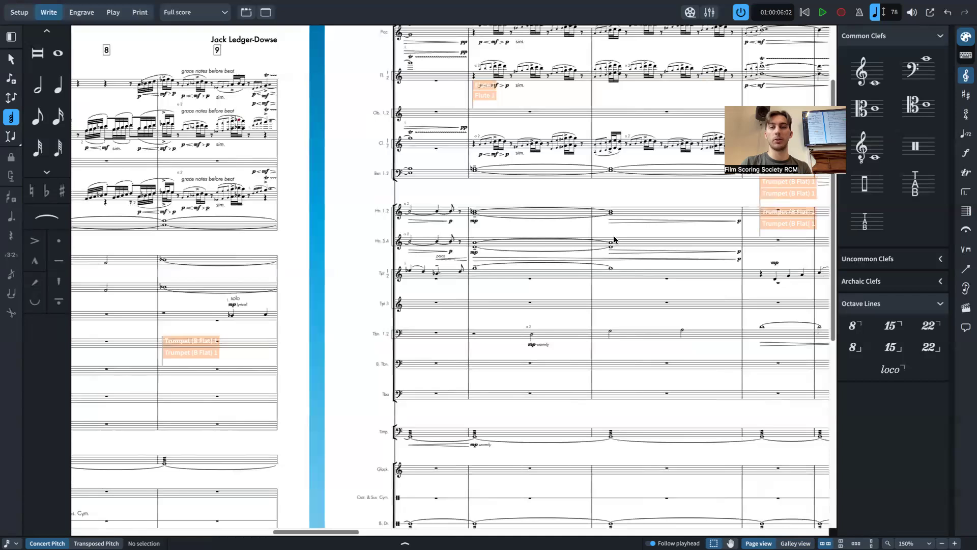
pyautogui.scroll(-3, 720, 240)
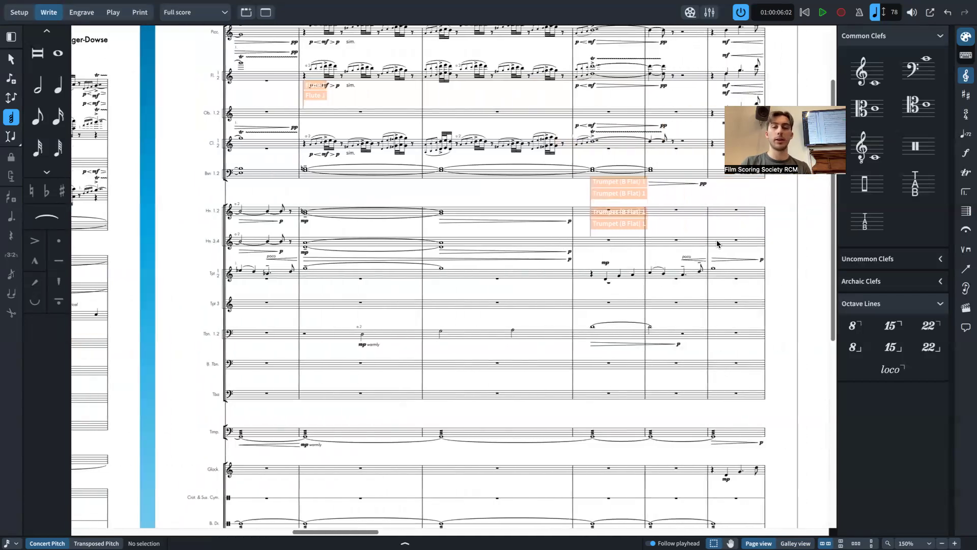
pyautogui.hscroll(-5, 364, 236)
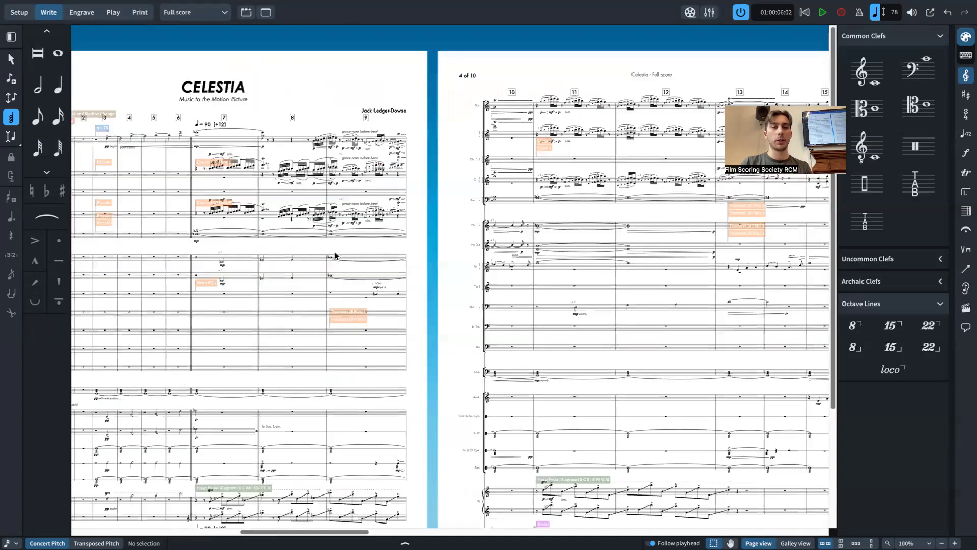
pyautogui.hscroll(-6, 339, 256)
# Step: Turn off condensing and examine the separate player staves on the first music page of the full score
pyautogui.click(109, 6)
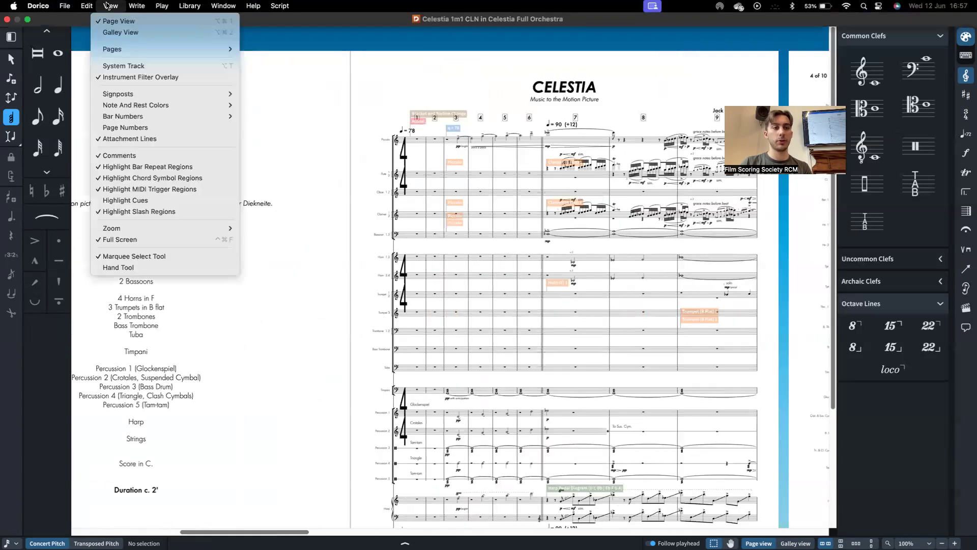
pyautogui.moveTo(90, 5)
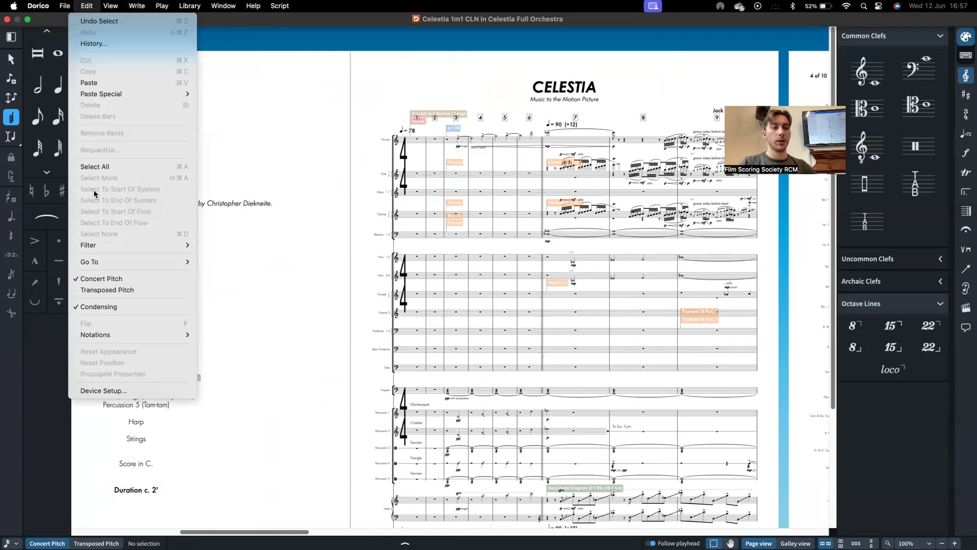
pyautogui.click(106, 306)
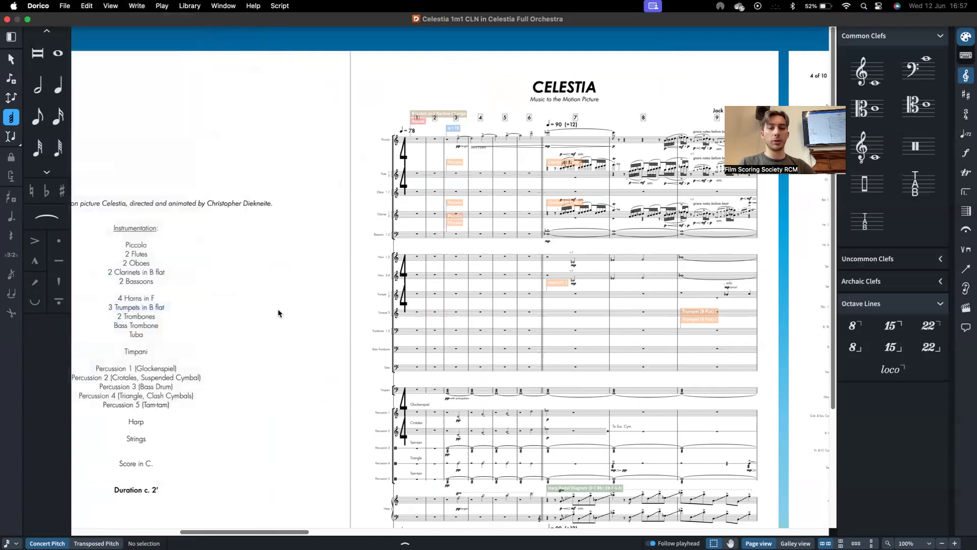
pyautogui.scroll(-1, 385, 298)
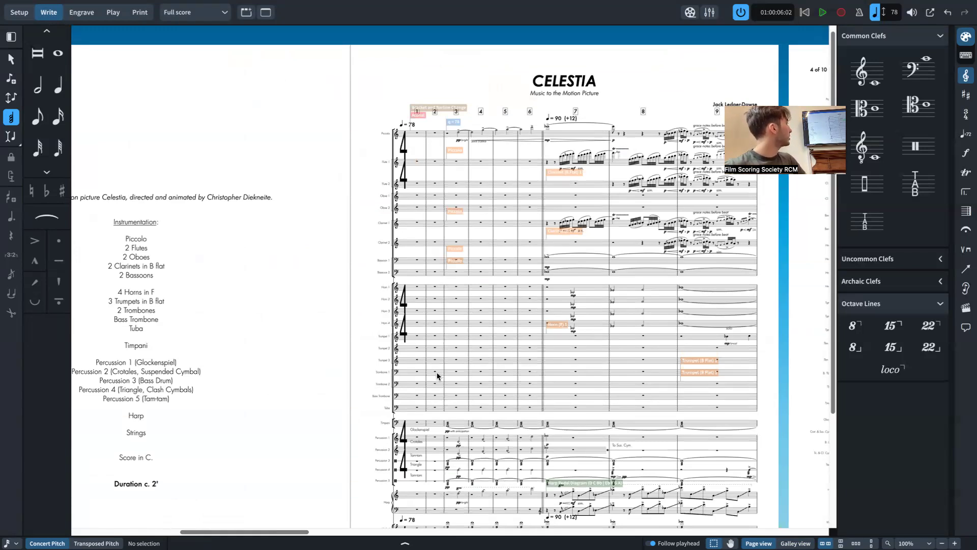
pyautogui.scroll(-3, 441, 413)
pyautogui.scroll(-2, 442, 415)
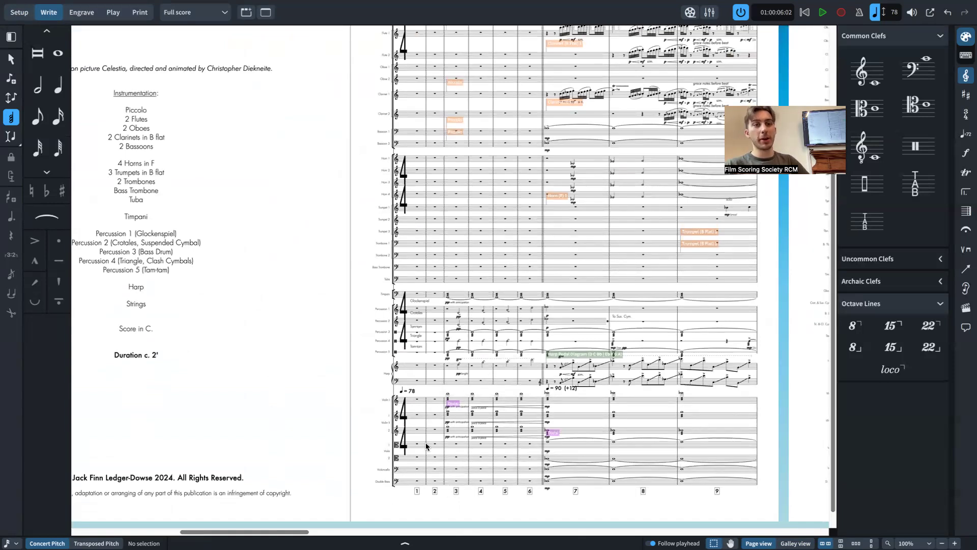
pyautogui.scroll(5, 426, 446)
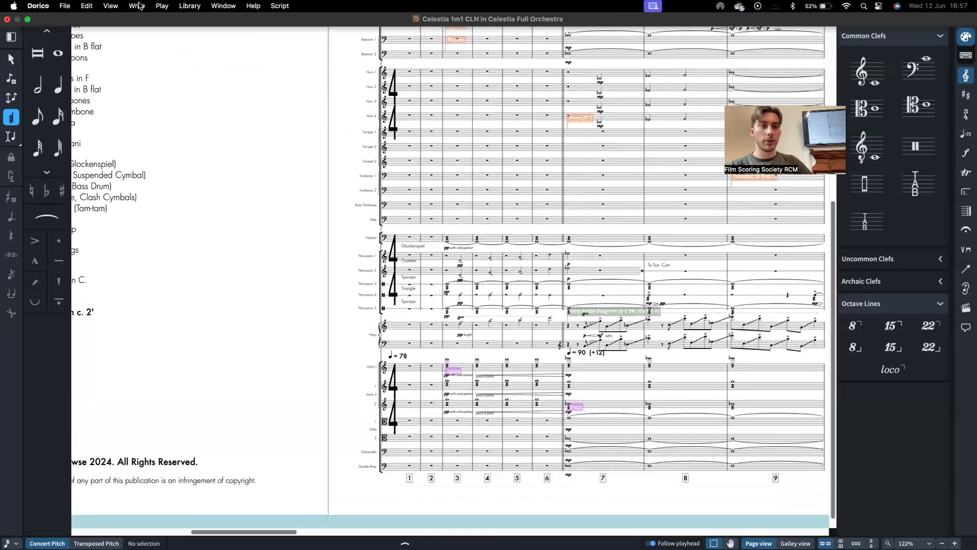
# Step: Turn condensing back on for the full score and return to the start of the first music page
pyautogui.click(139, 6)
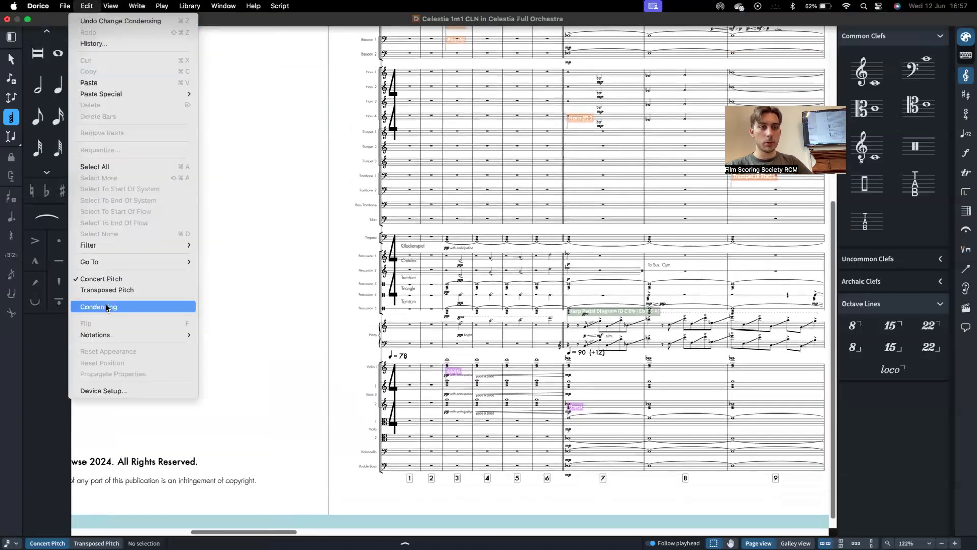
pyautogui.click(107, 307)
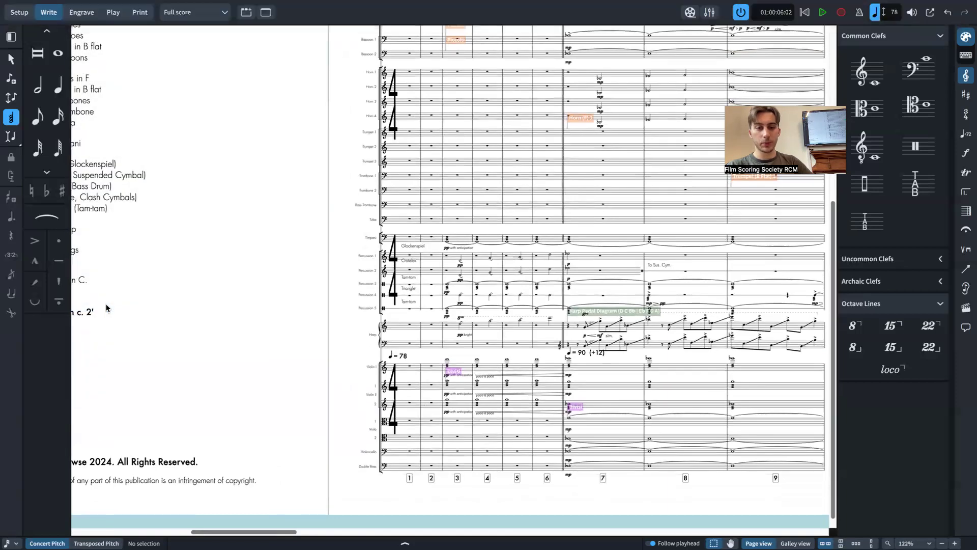
pyautogui.scroll(5, 336, 340)
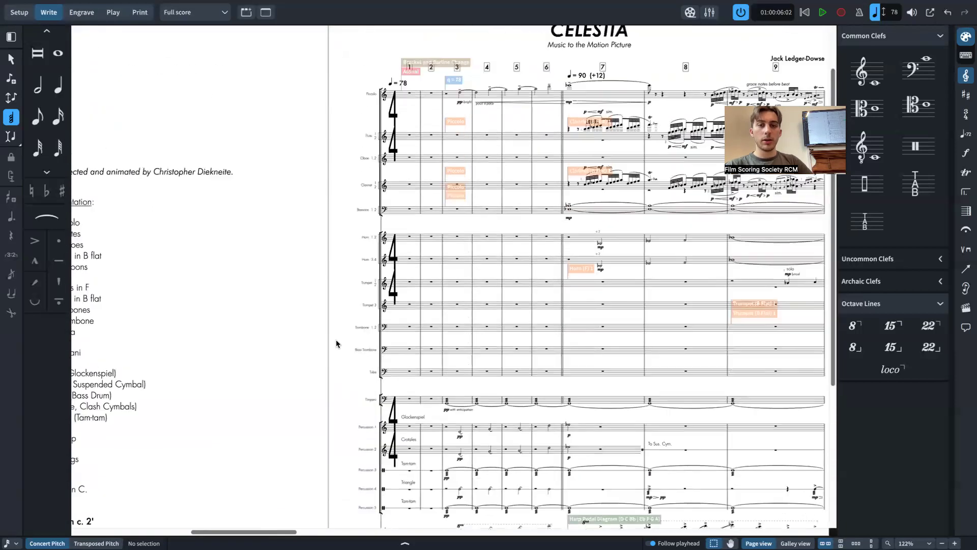
pyautogui.scroll(2, 336, 342)
pyautogui.hscroll(3, 336, 342)
pyautogui.rightClick(335, 340)
pyautogui.click(271, 312)
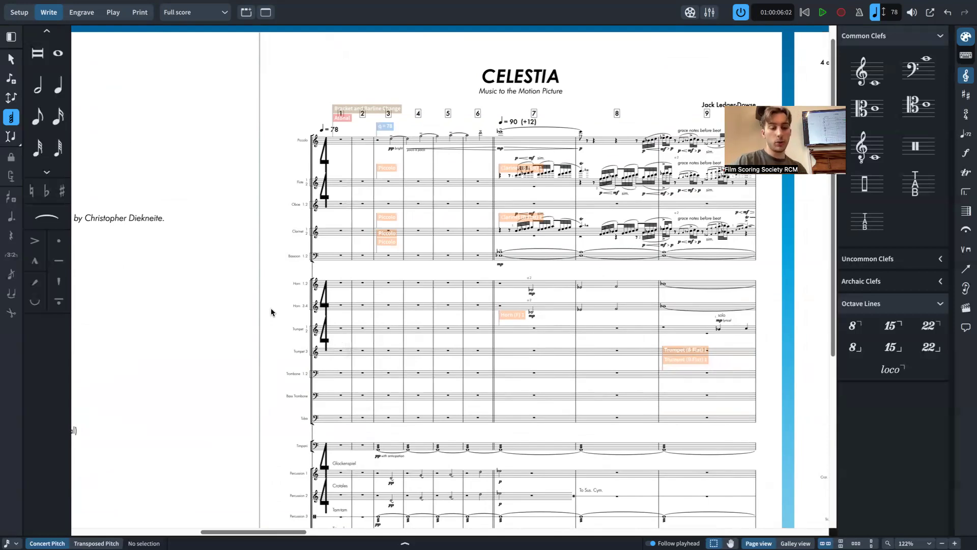
# Step: Open the full score's condensing layout options and review the section player setting, exclusion list and custom condensing groups
pyautogui.press('super+shift+l')
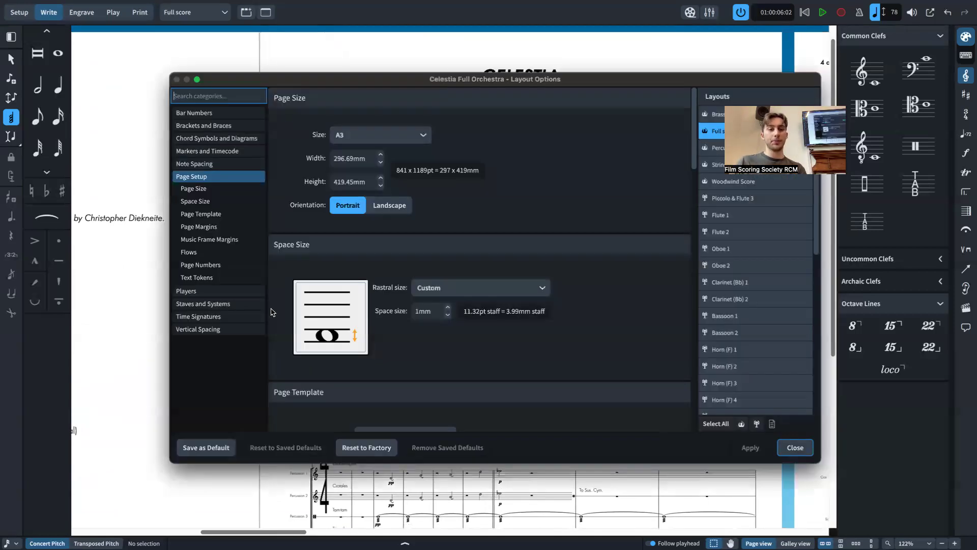
pyautogui.write('con')
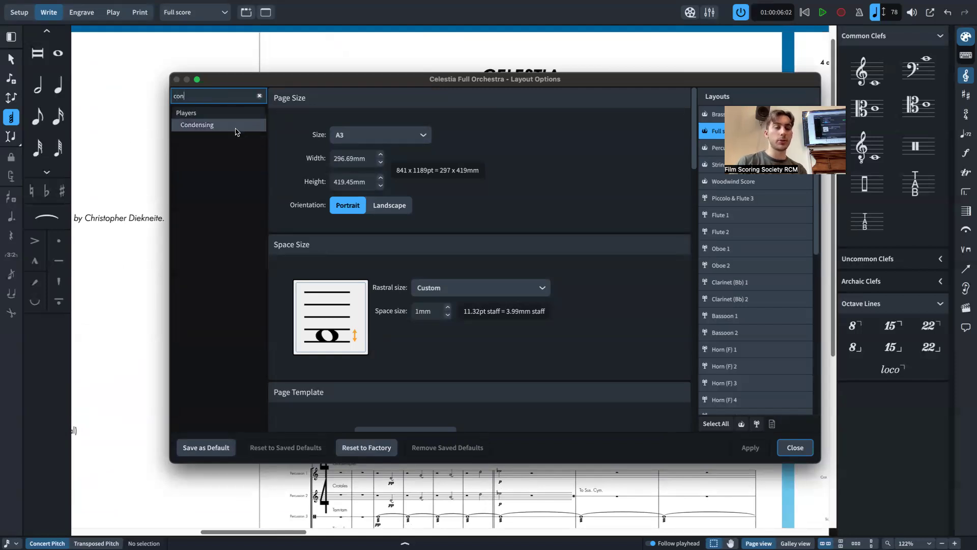
pyautogui.click(236, 129)
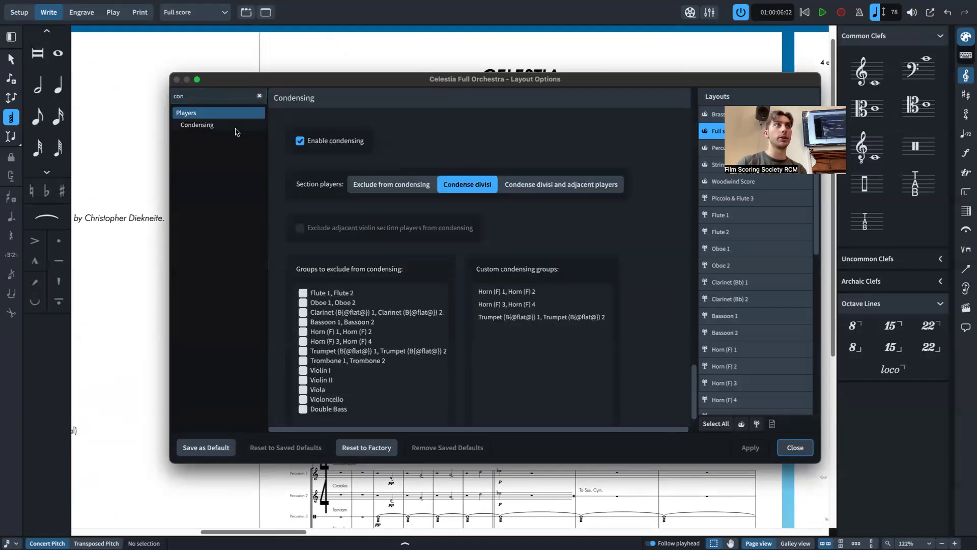
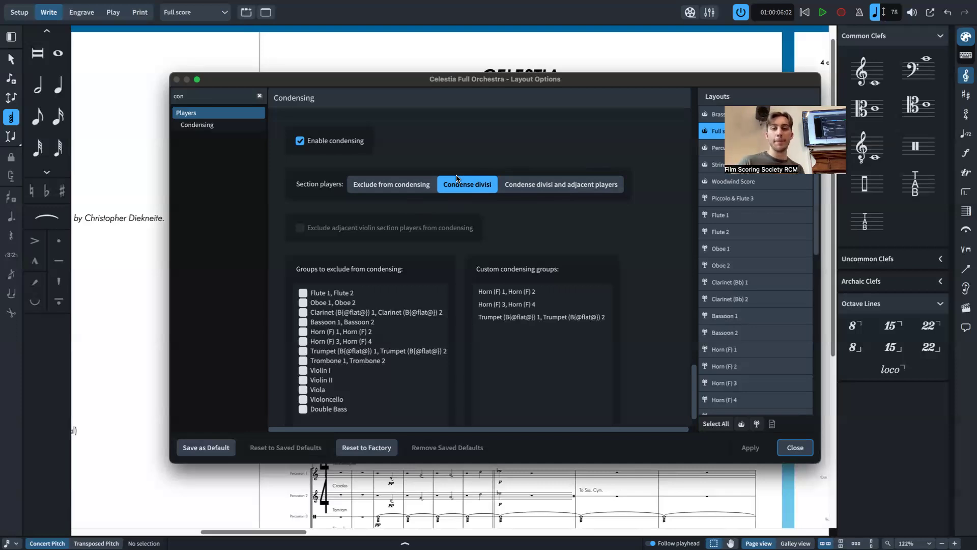
pyautogui.scroll(-2, 463, 257)
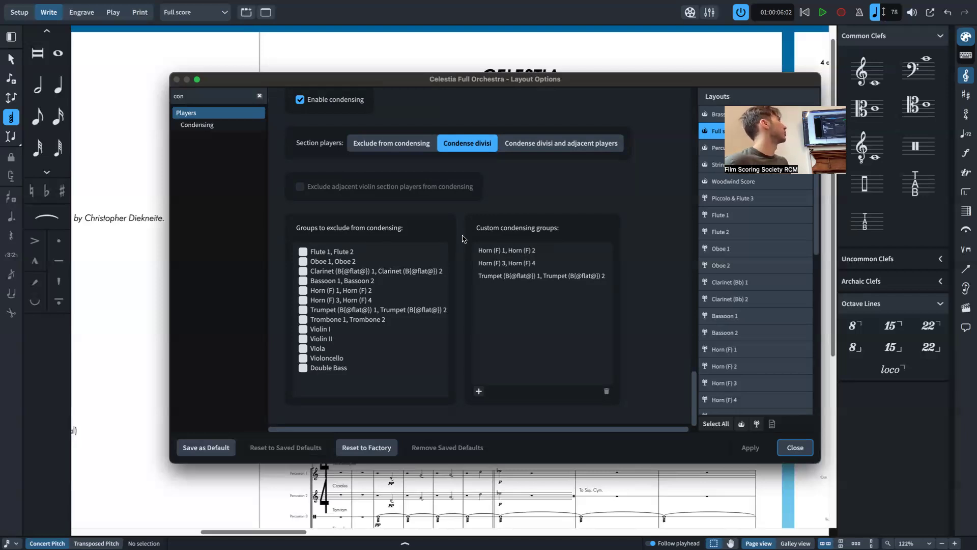
pyautogui.click(533, 278)
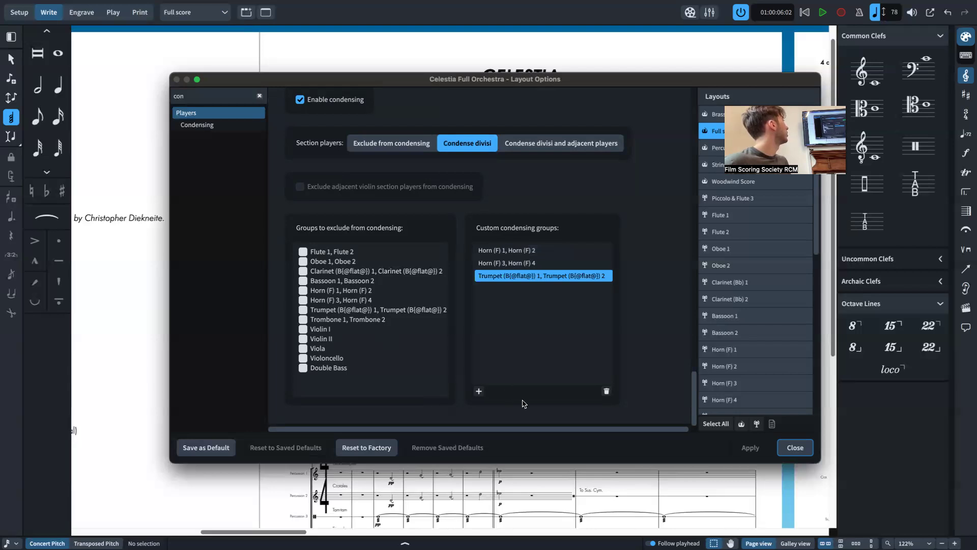
# Step: Try combining Oboe 2 and Trombone 2 in a new custom condensing group, then cancel it
pyautogui.click(479, 391)
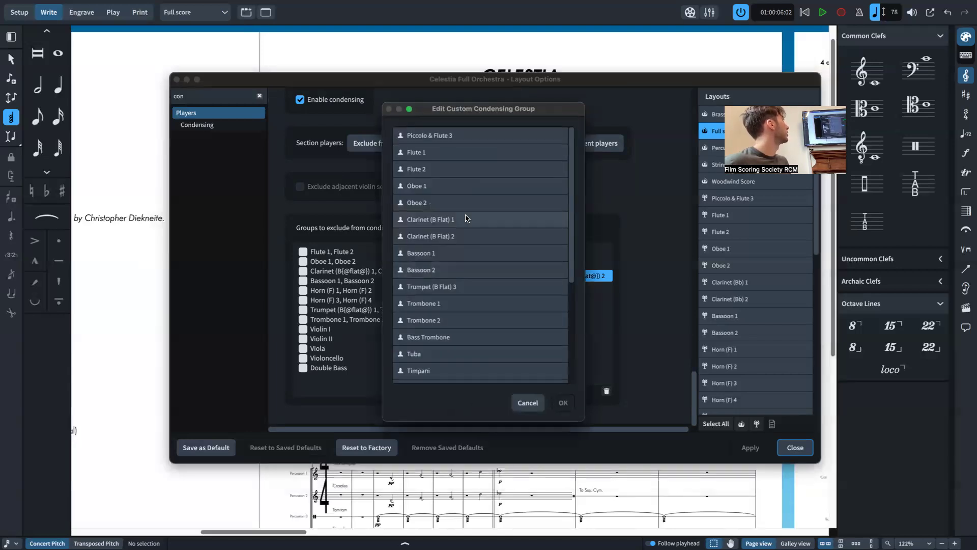
pyautogui.scroll(-3, 466, 218)
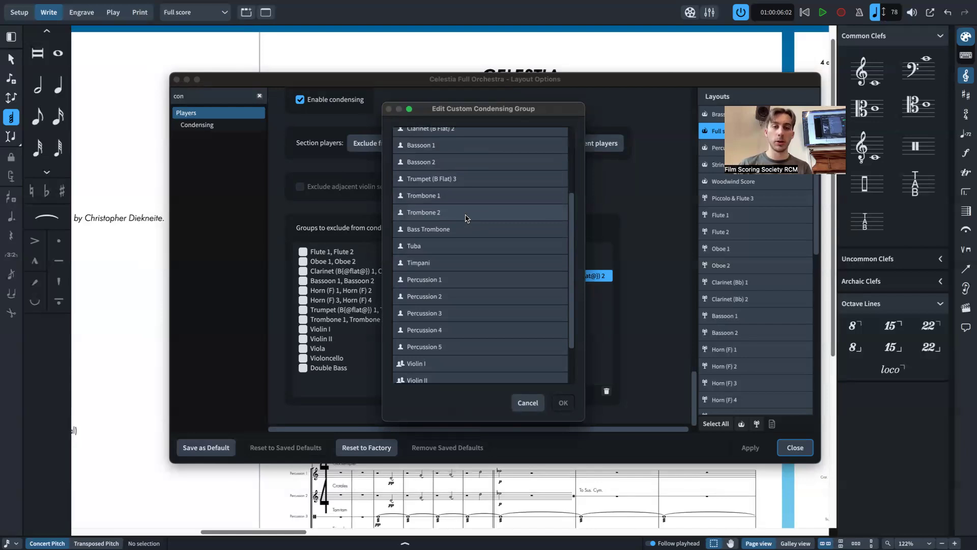
pyautogui.scroll(-1, 489, 275)
pyautogui.scroll(5, 507, 331)
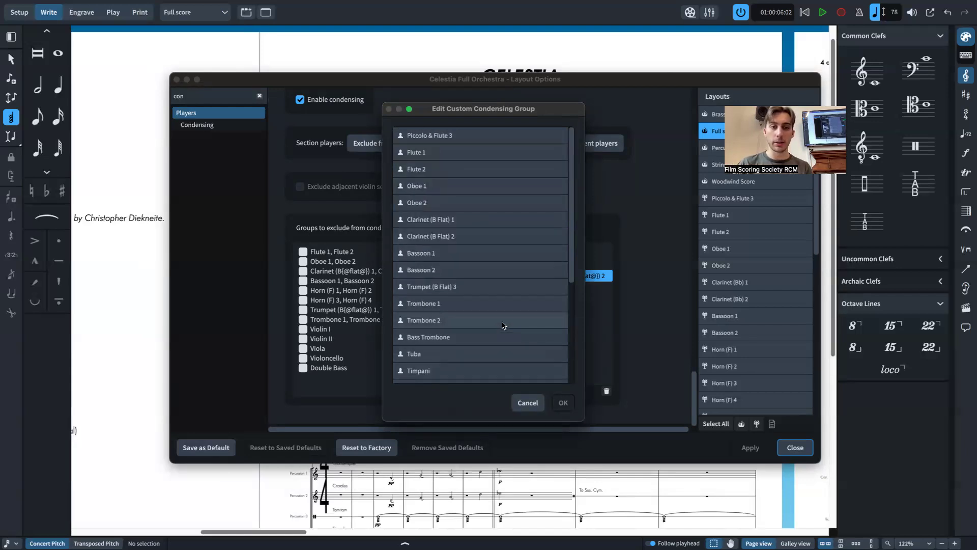
pyautogui.click(464, 206)
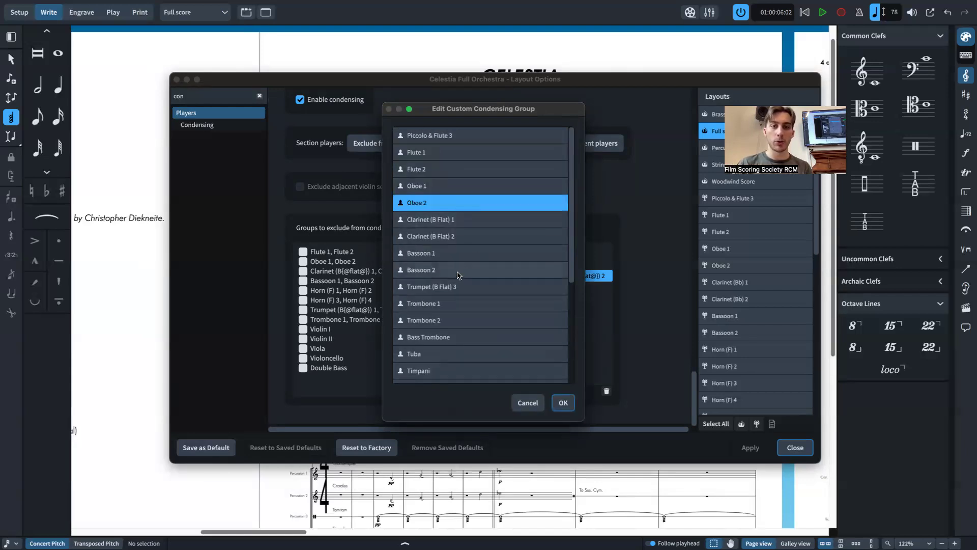
pyautogui.keyDown('super'); pyautogui.click(458, 323); pyautogui.keyUp('super')
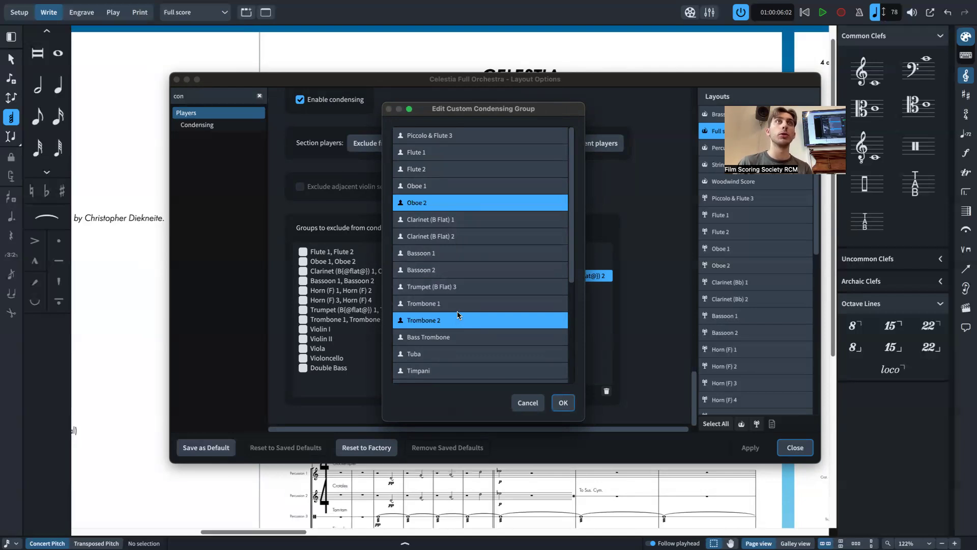
pyautogui.click(457, 313)
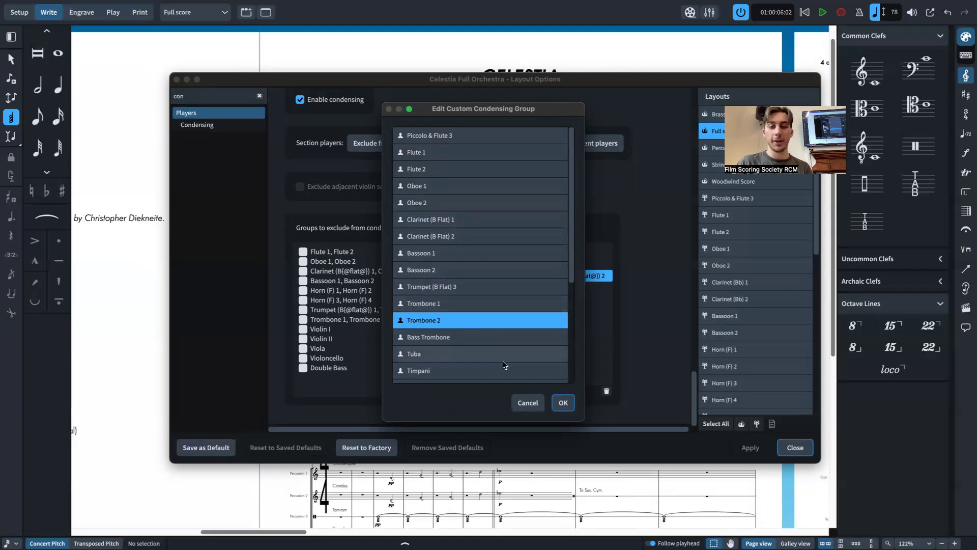
pyautogui.click(529, 404)
# Step: Review the custom condensing groups for Horns 1 and 2 and Horns 3 and 4, and close the layout options
pyautogui.click(533, 250)
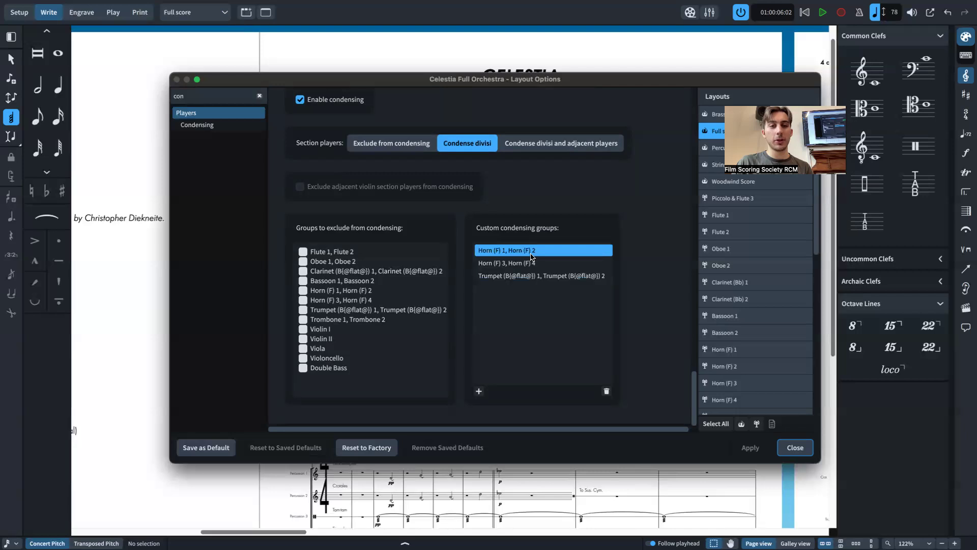
pyautogui.click(532, 262)
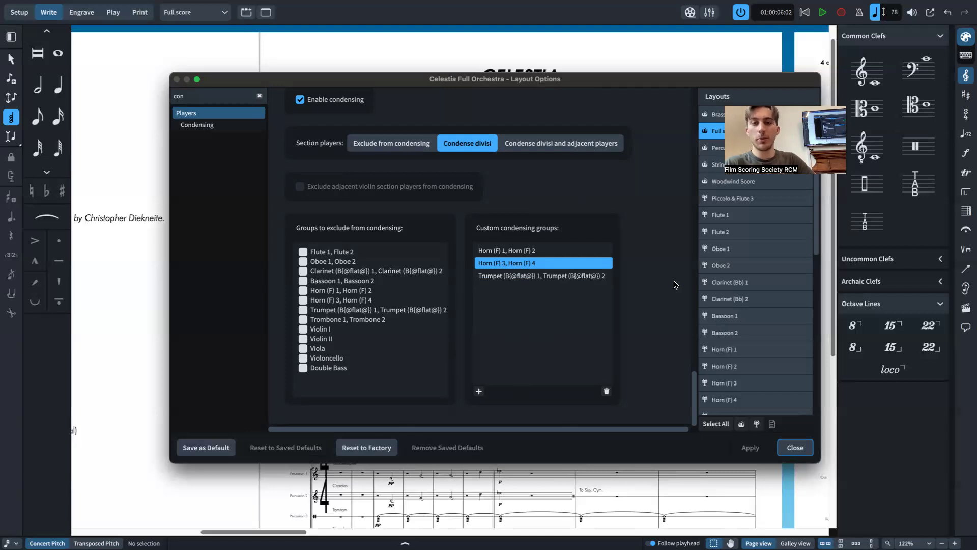
pyautogui.scroll(3, 675, 284)
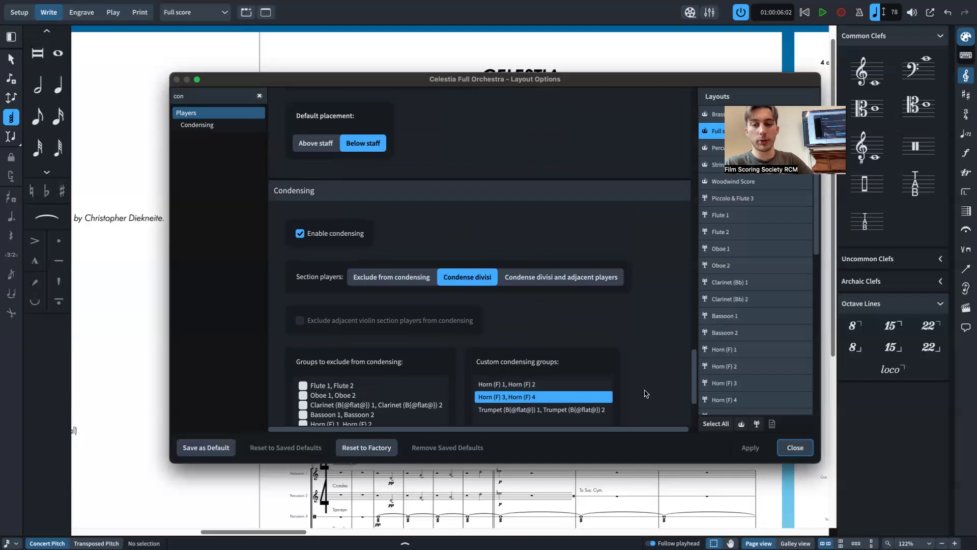
pyautogui.click(779, 441)
# Step: Examine the condensed wind and brass staves around bar 7, including the paired horn staves and their player labels, up close
pyautogui.scroll(-5, 520, 386)
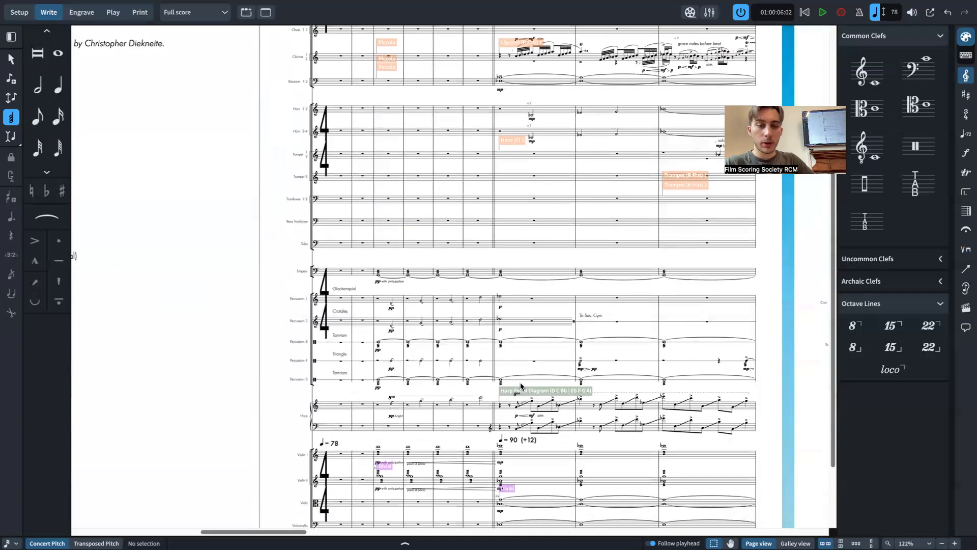
pyautogui.scroll(3, 424, 225)
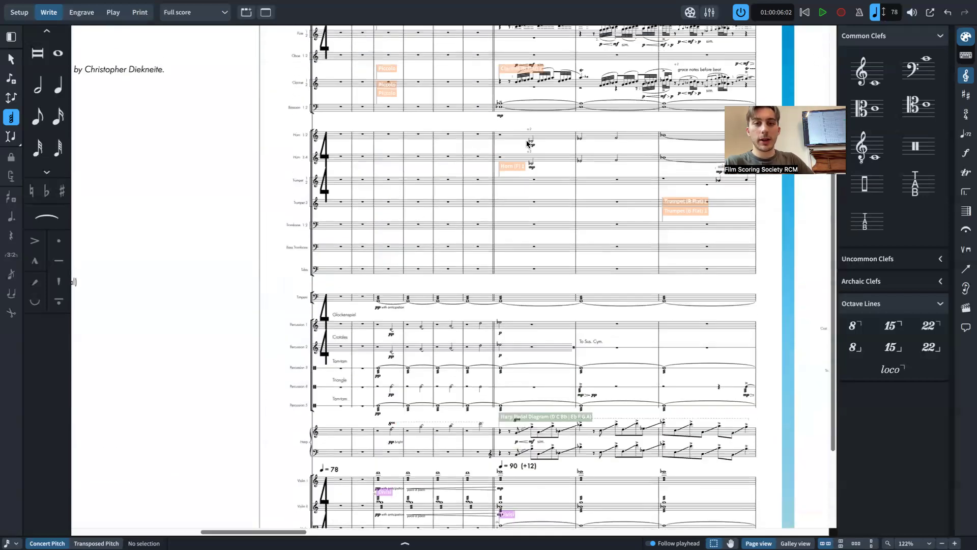
pyautogui.hotkey('ctrl', '=')
pyautogui.hotkey('ctrl', '=')
pyautogui.scroll(2, 533, 138)
pyautogui.hscroll(1, 533, 138)
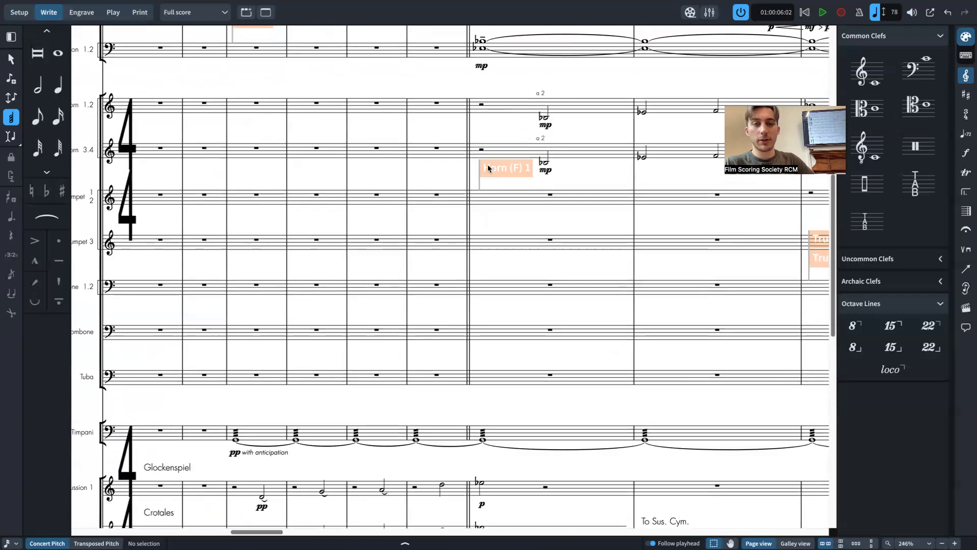
pyautogui.scroll(3, 484, 145)
pyautogui.hscroll(-1, 484, 145)
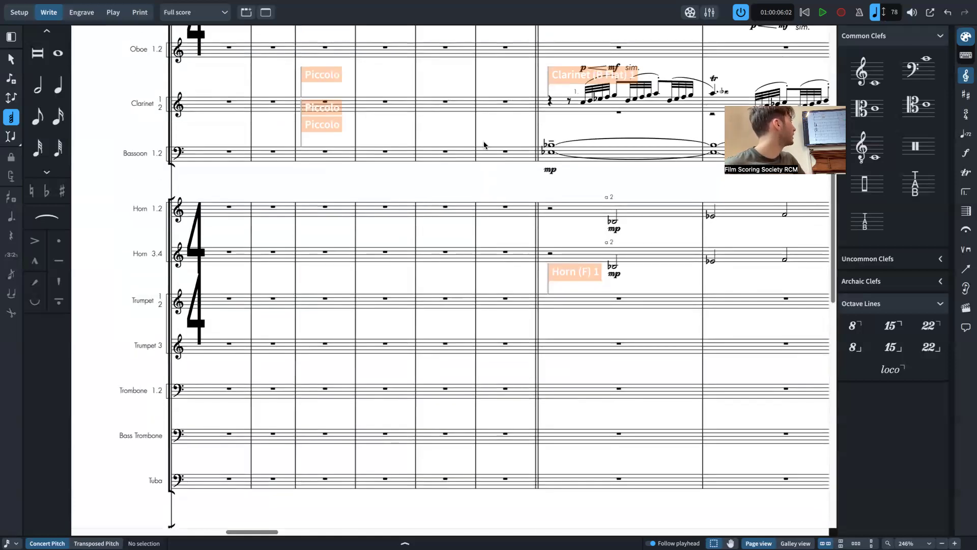
pyautogui.scroll(-6, 484, 145)
pyautogui.scroll(-1, 485, 145)
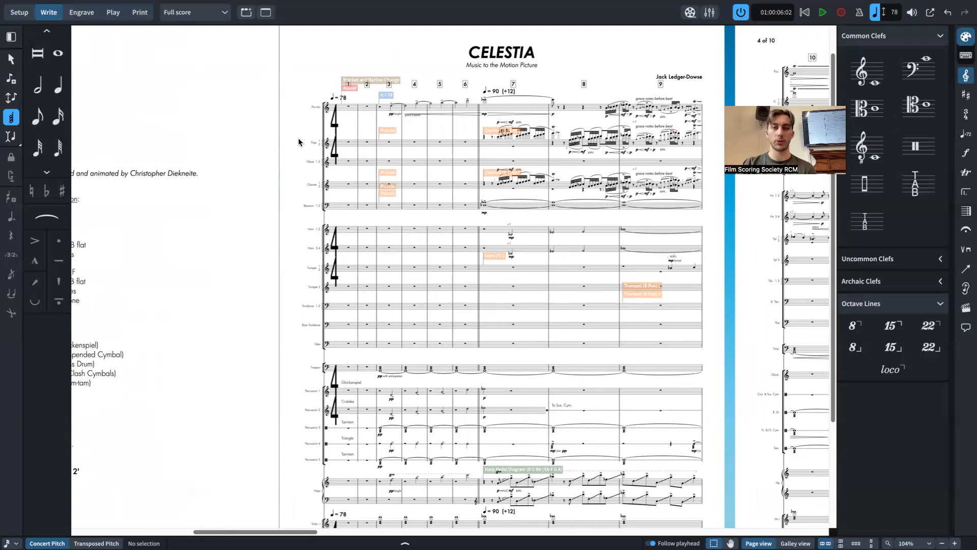
# Step: Open the full score's time signature layout options and review the choices for position, size and design
pyautogui.press('super+shift+l')
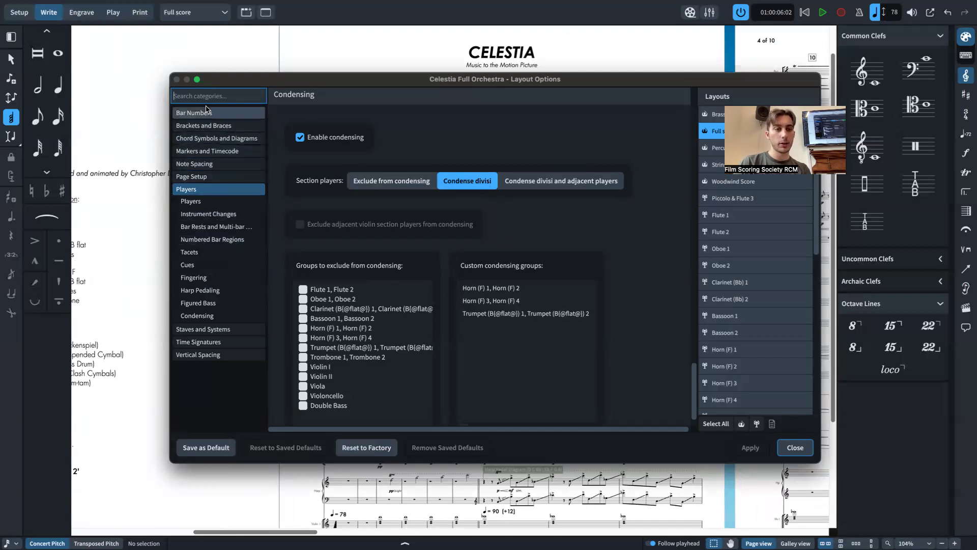
pyautogui.click(215, 341)
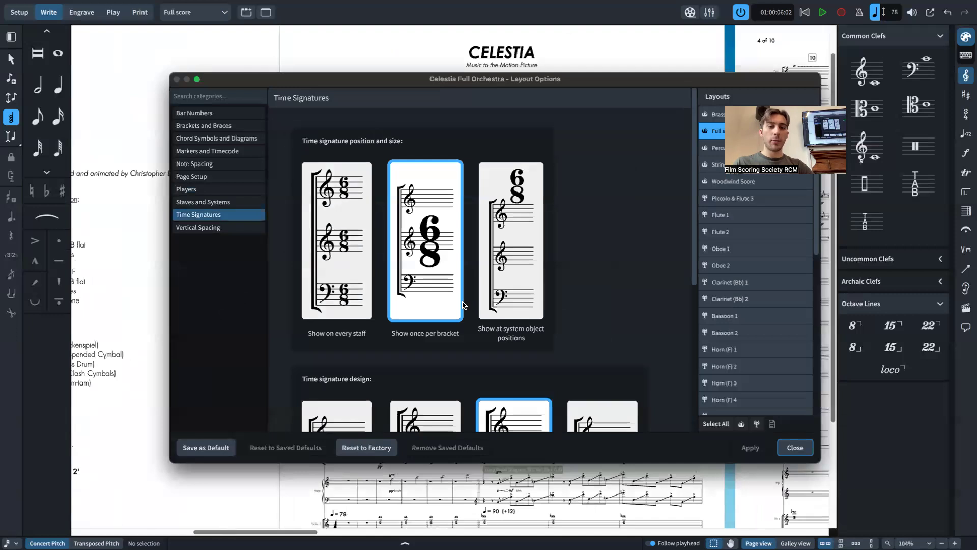
pyautogui.scroll(-5, 496, 326)
pyautogui.scroll(5, 503, 334)
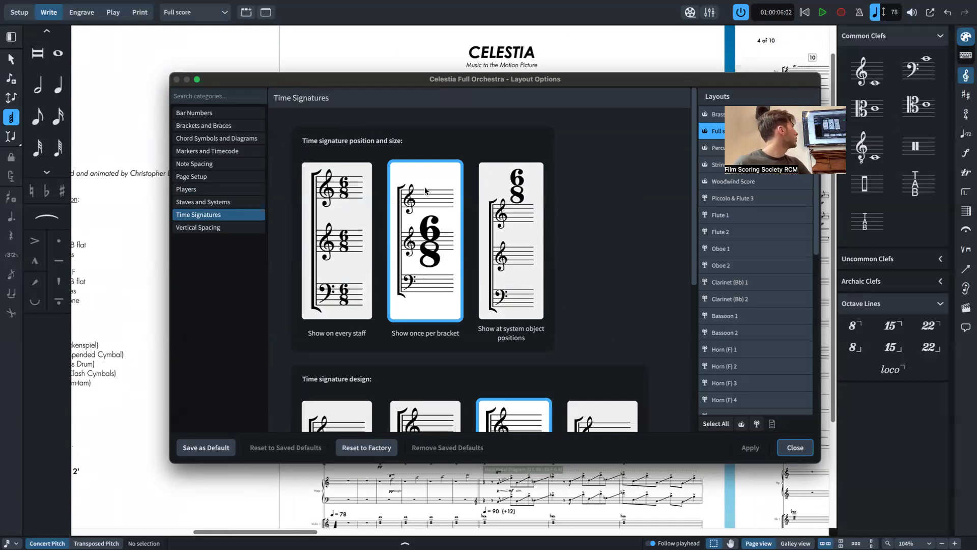
pyautogui.scroll(-1, 413, 233)
pyautogui.scroll(-5, 413, 232)
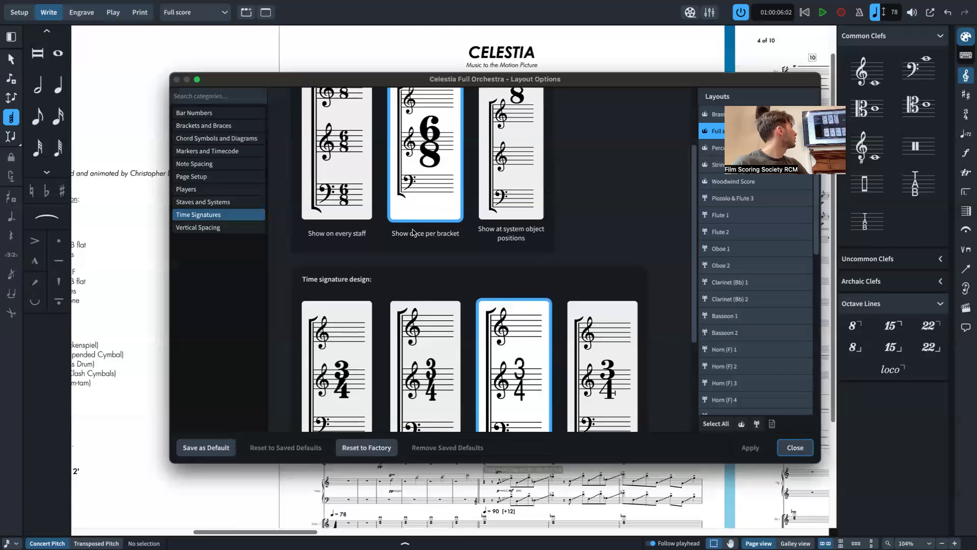
pyautogui.scroll(-2, 533, 381)
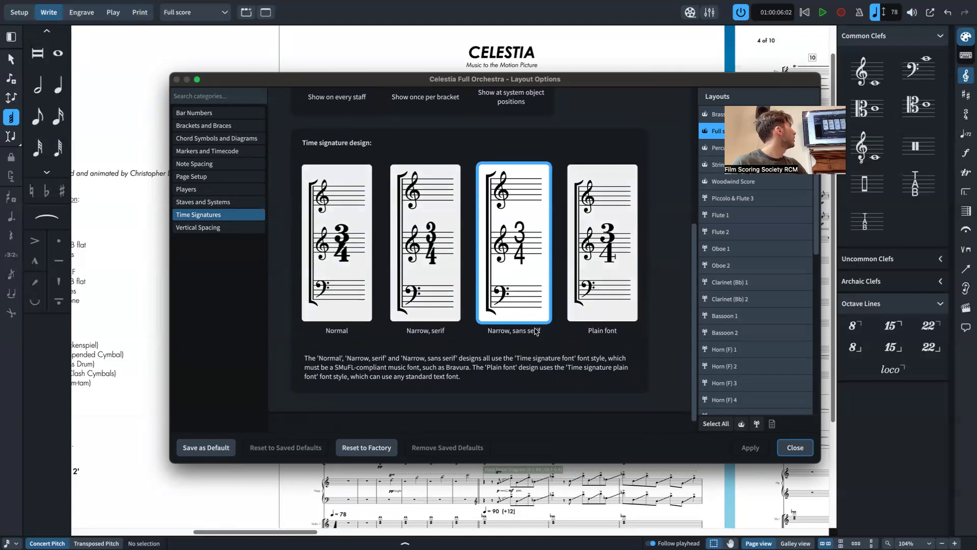
# Step: Review the full score's time signature design and position choices, and close the layout options
pyautogui.scroll(-1, 535, 331)
pyautogui.scroll(8, 611, 377)
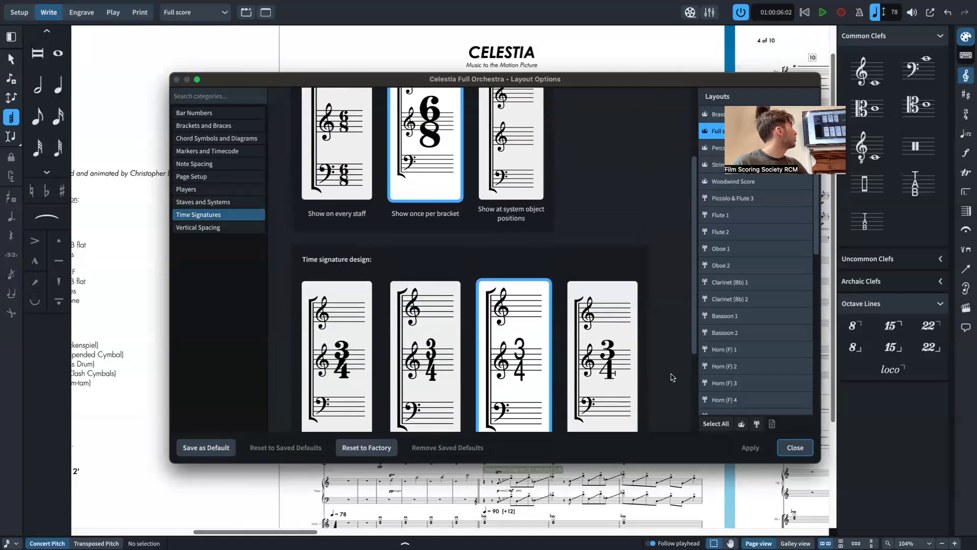
pyautogui.click(796, 448)
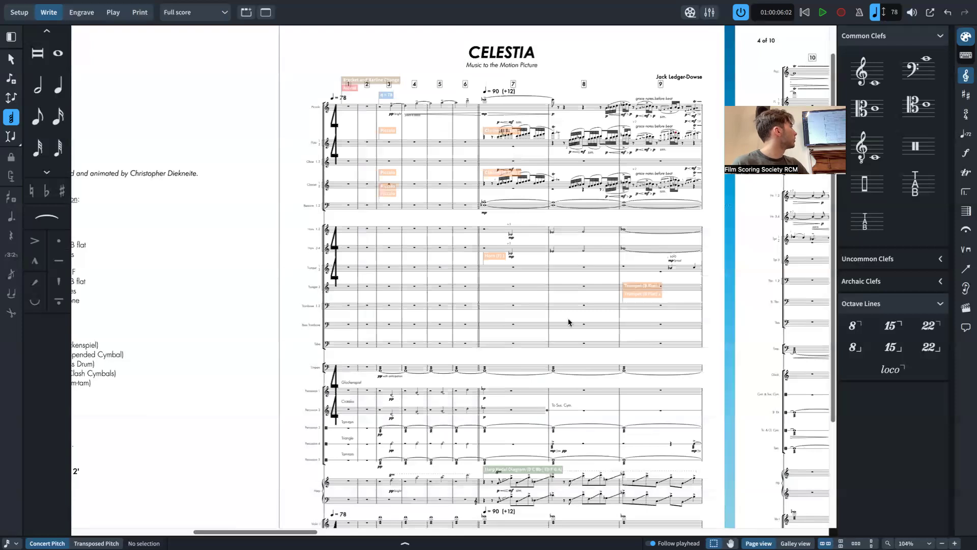
# Step: Open the engraving options, filter the categories by "tem", and review the Time Signatures settings for design, gaps and bracket scale factors
pyautogui.press('super+shift+e')
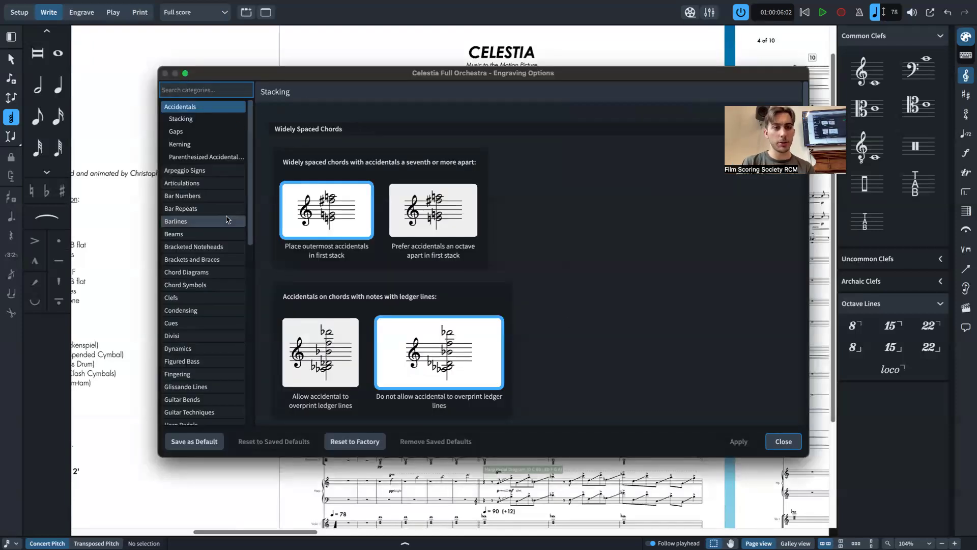
pyautogui.write('tem')
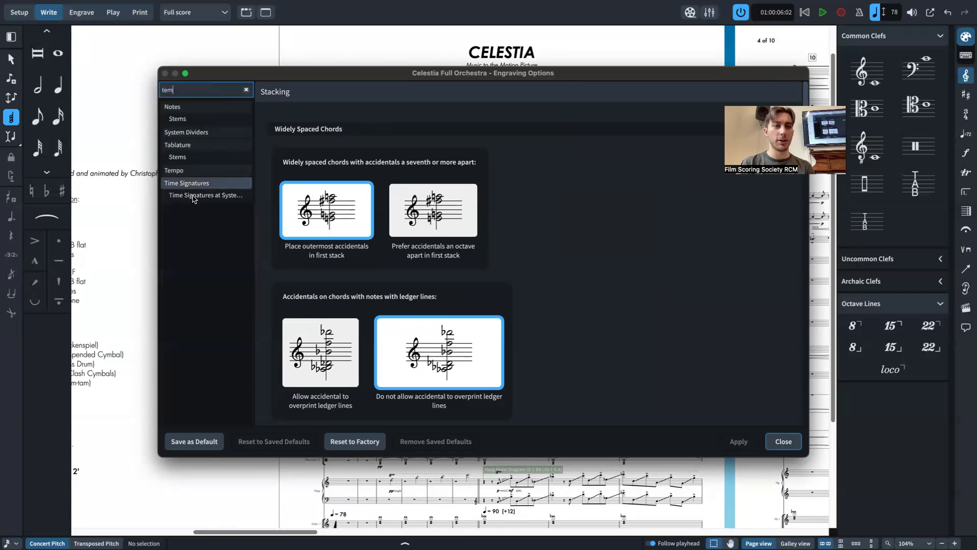
pyautogui.click(192, 186)
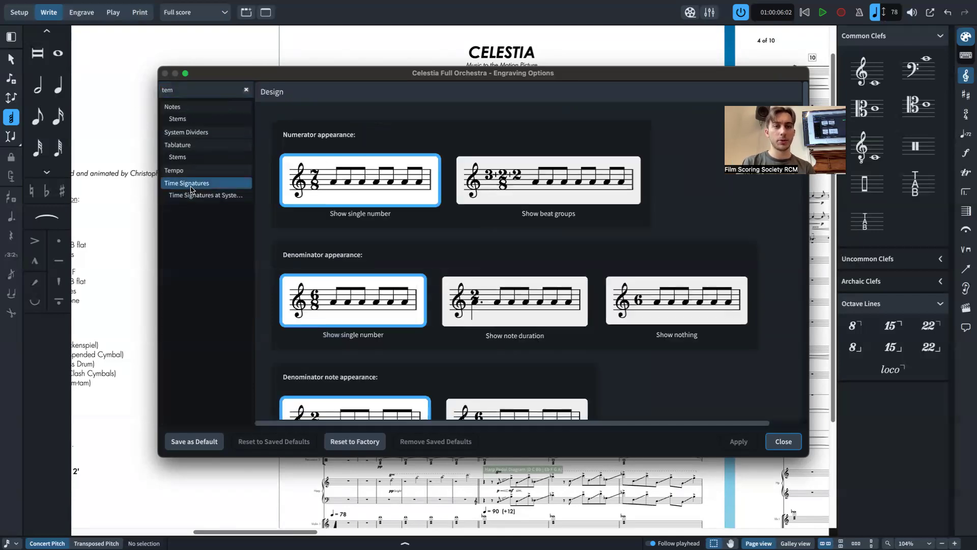
pyautogui.scroll(-15, 360, 230)
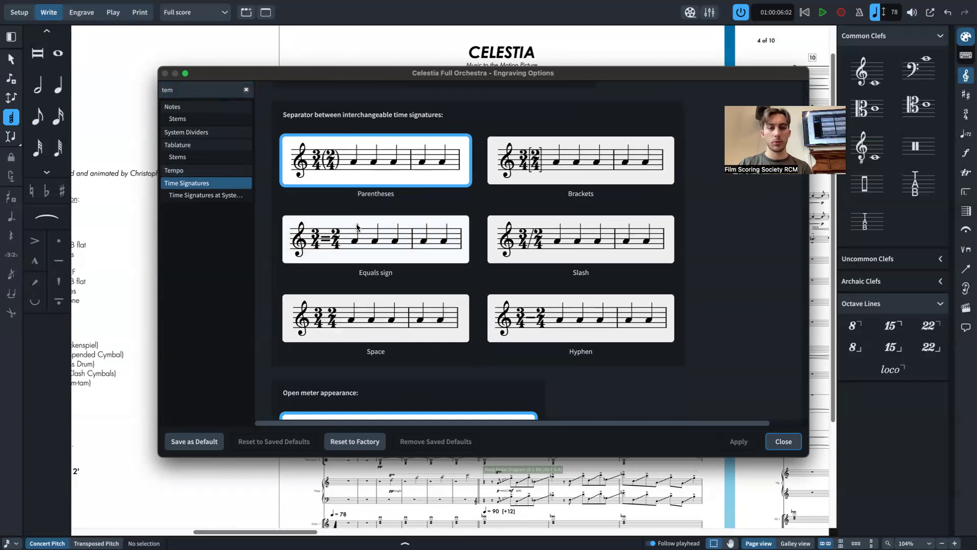
pyautogui.scroll(-15, 359, 230)
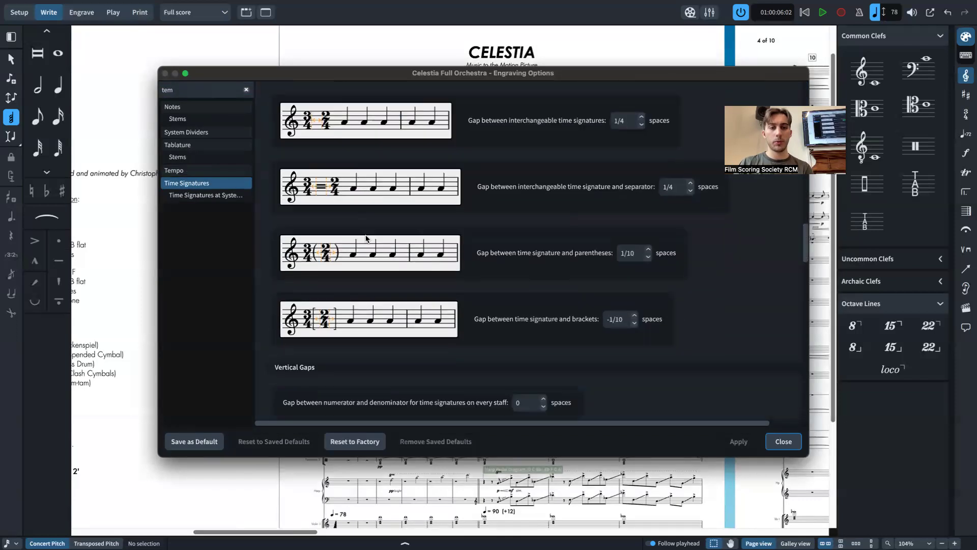
pyautogui.scroll(5, 372, 240)
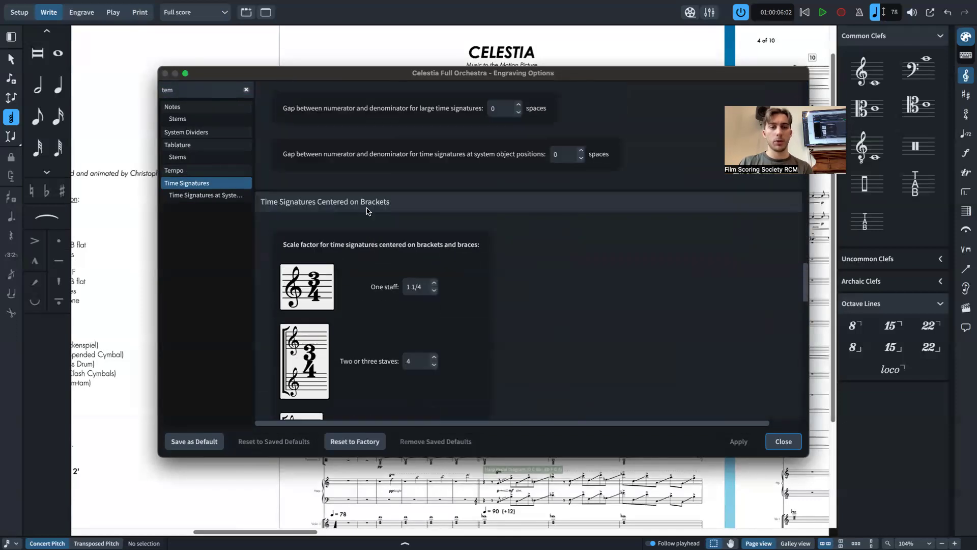
pyautogui.scroll(-2, 360, 204)
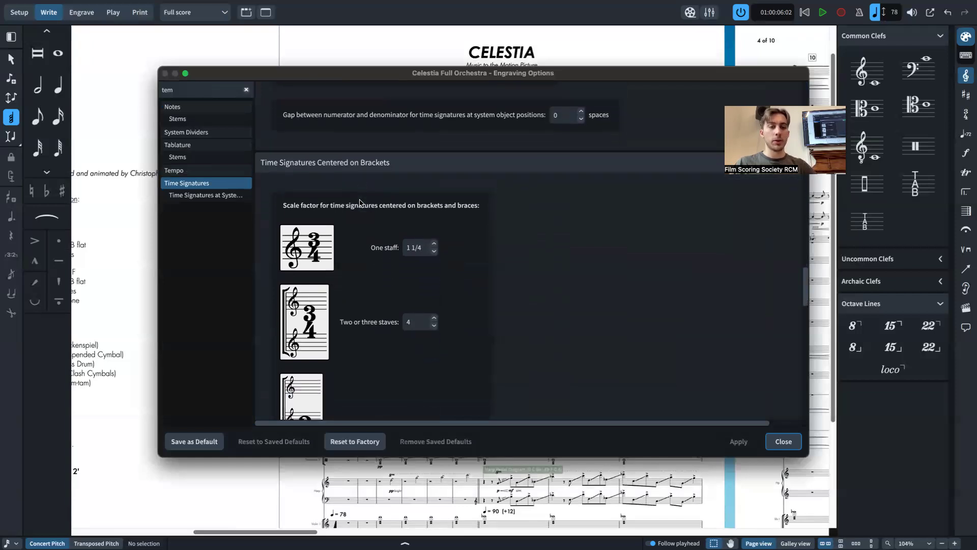
# Step: Apply Middle as the time signatures' vertical alignment relative to the bracket, and compare their placement throughout the first score page
pyautogui.moveTo(372, 79); pyautogui.dragTo(709, 85)
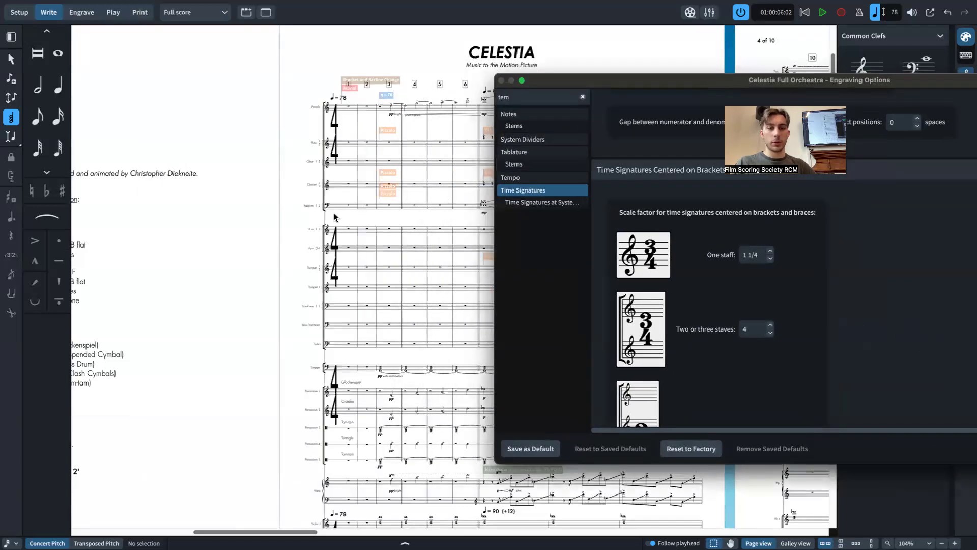
pyautogui.scroll(-6, 662, 272)
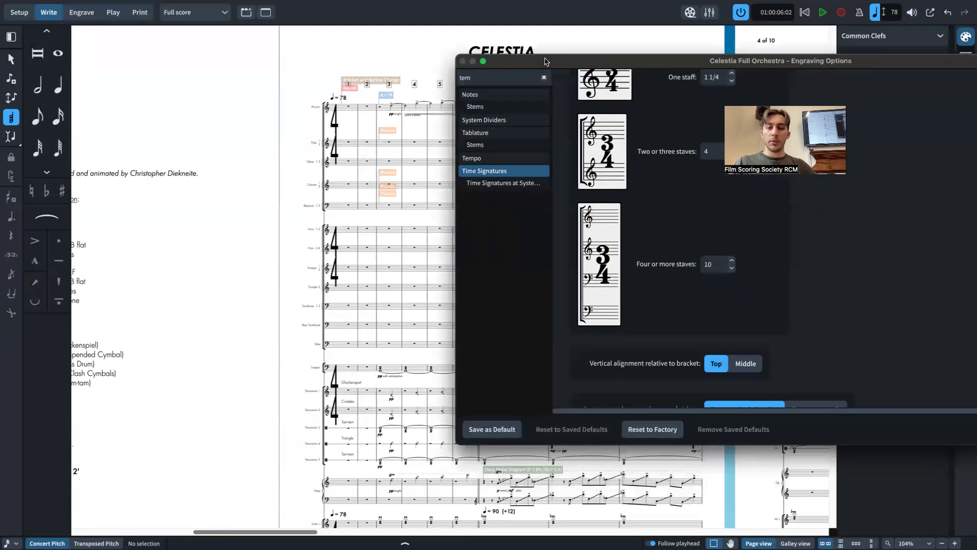
pyautogui.scroll(-6, 549, 261)
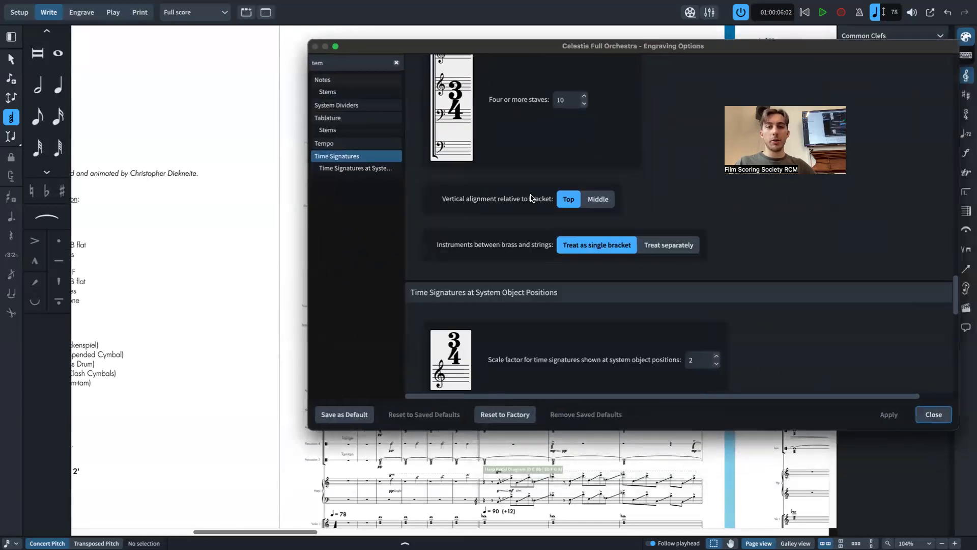
pyautogui.click(591, 204)
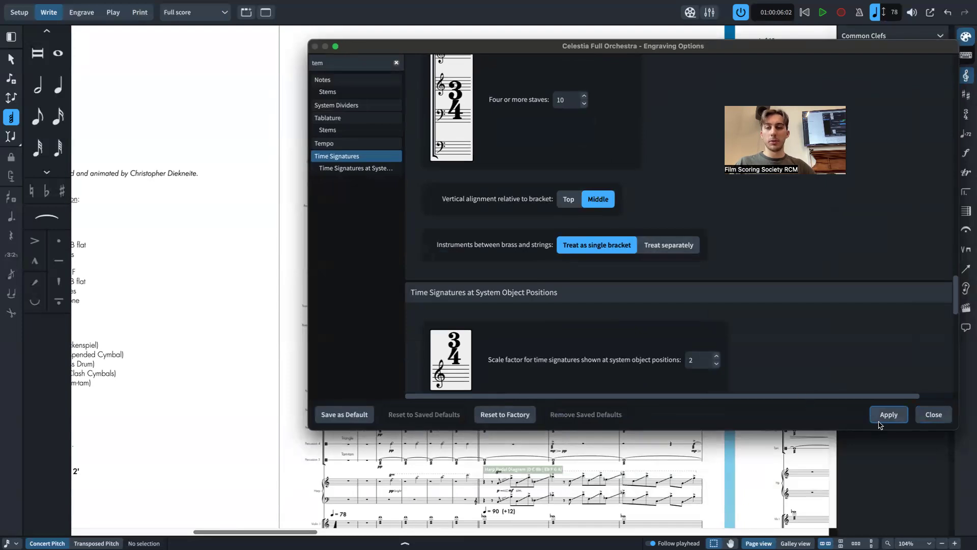
pyautogui.scroll(-5, 300, 448)
pyautogui.press('Return')
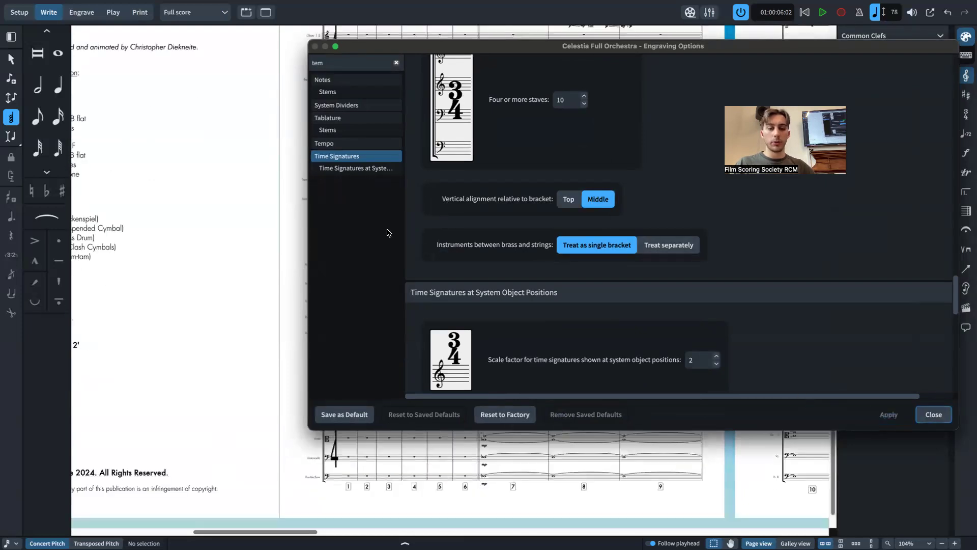
pyautogui.moveTo(398, 46); pyautogui.dragTo(556, 41)
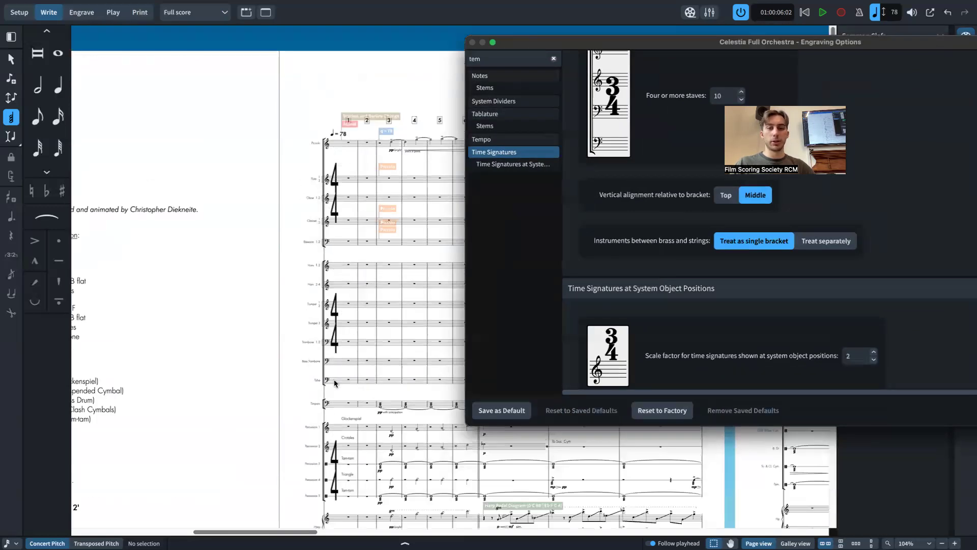
pyautogui.scroll(-1, 336, 384)
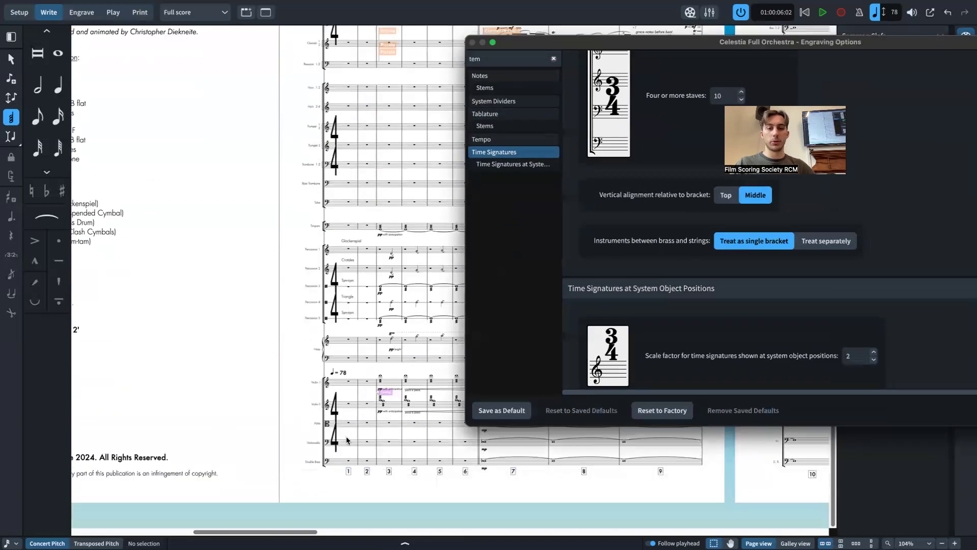
# Step: Set the time signatures' vertical alignment relative to the bracket back to Top and apply it
pyautogui.click(728, 198)
pyautogui.moveTo(641, 44); pyautogui.dragTo(512, 24)
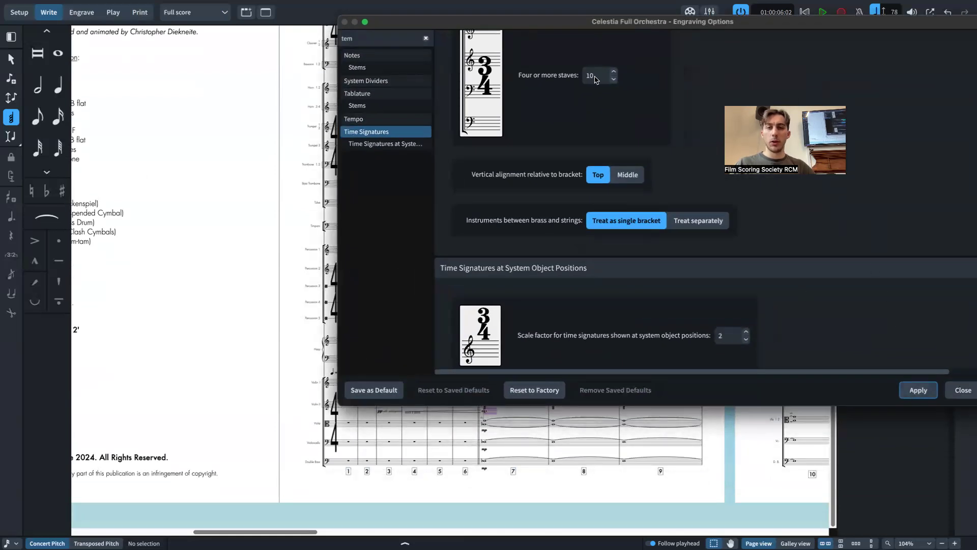
pyautogui.click(918, 390)
pyautogui.moveTo(573, 26); pyautogui.dragTo(700, 23)
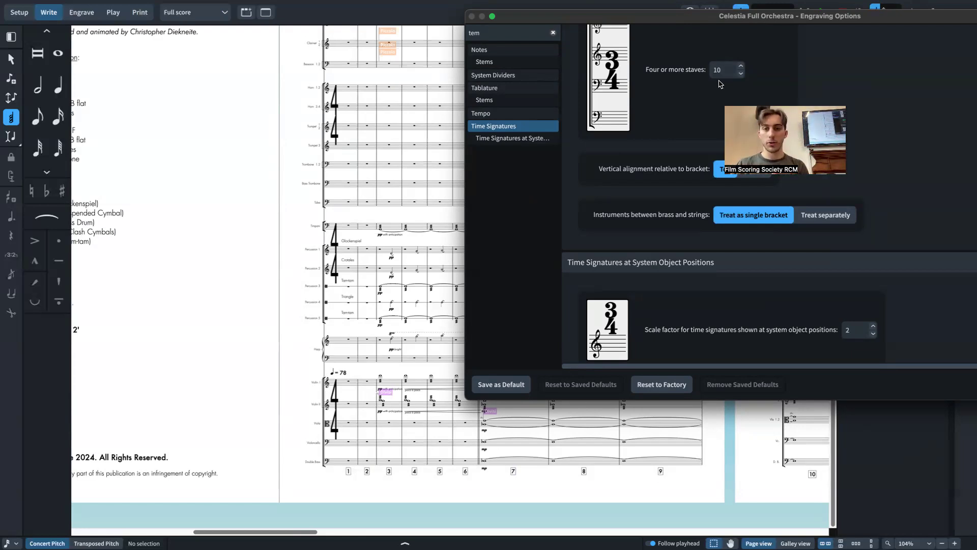
# Step: Apply Treat separately for instruments between brass and strings, and check the time signatures on the timpani and percussion staves
pyautogui.moveTo(592, 401); pyautogui.dragTo(591, 520)
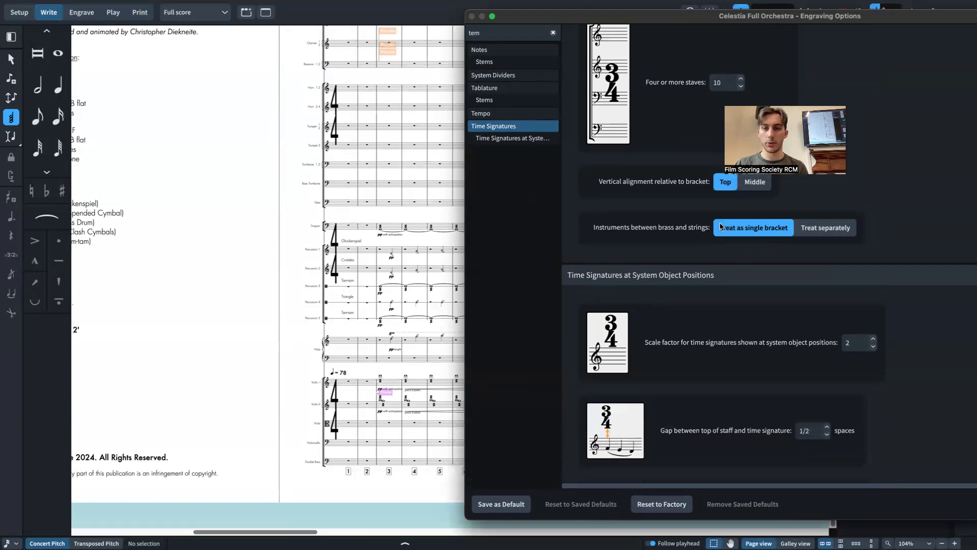
pyautogui.click(834, 235)
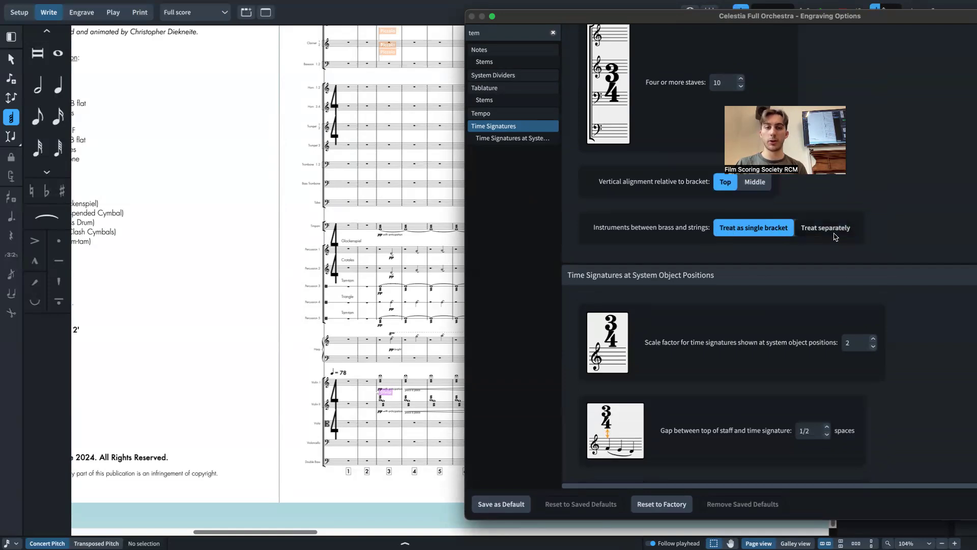
pyautogui.moveTo(806, 21); pyautogui.dragTo(729, 21)
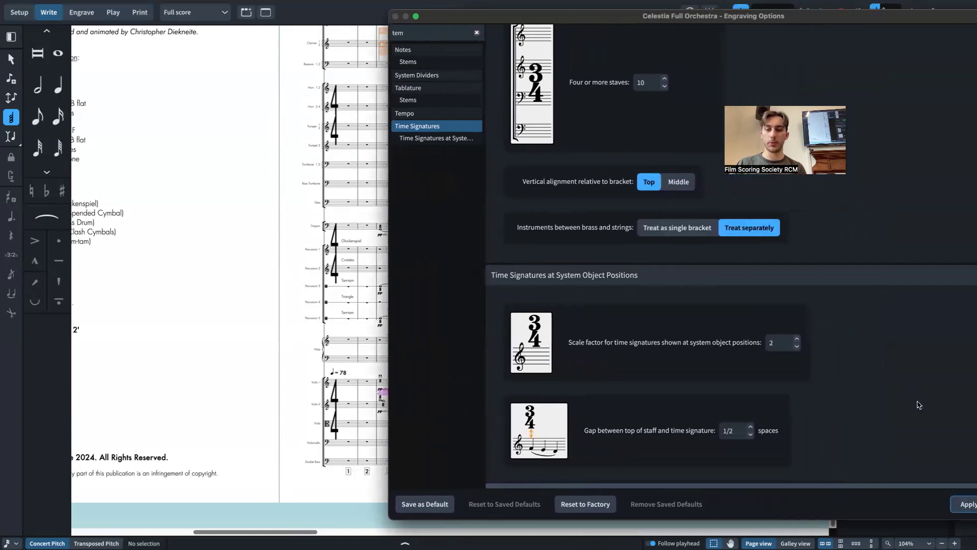
pyautogui.click(959, 504)
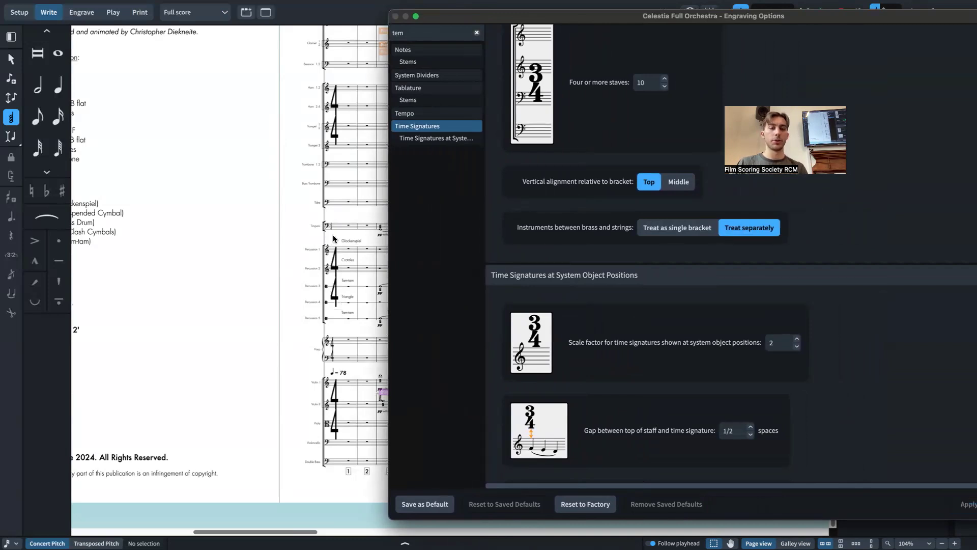
pyautogui.hscroll(1, 333, 238)
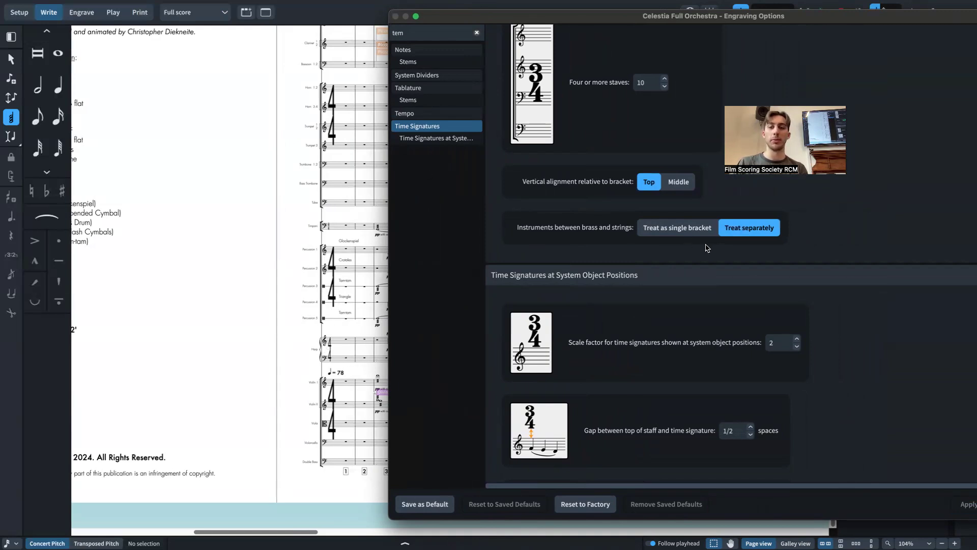
# Step: Set instruments between brass and strings back to Treat as single bracket and apply it
pyautogui.click(680, 227)
pyautogui.moveTo(611, 15); pyautogui.dragTo(483, 7)
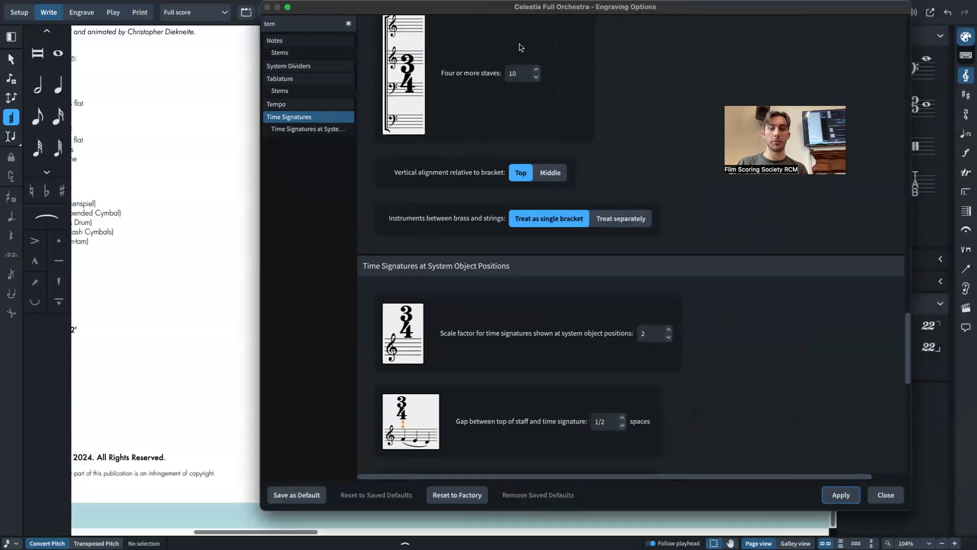
pyautogui.click(841, 495)
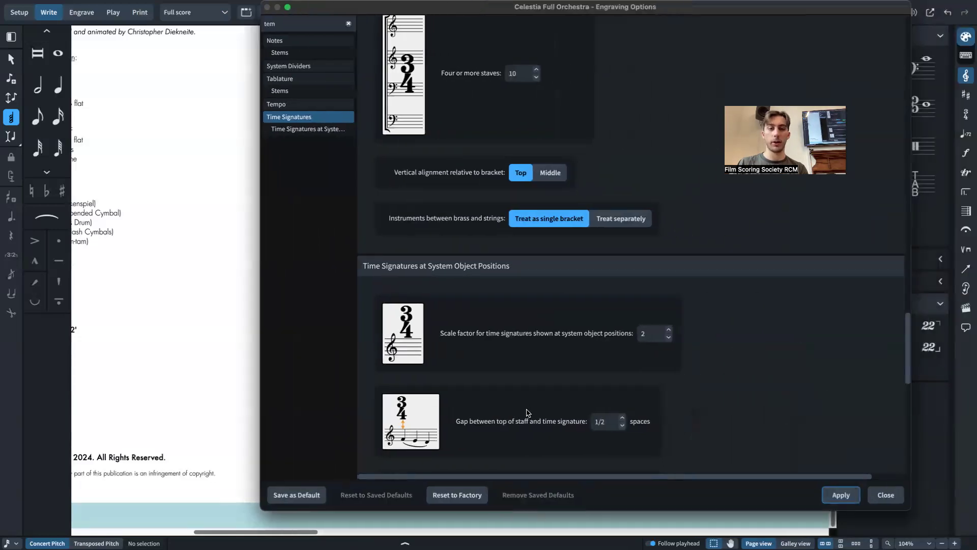
# Step: Review the remaining time signature engraving options, close them, and examine the first two music pages of the score
pyautogui.scroll(-10, 530, 413)
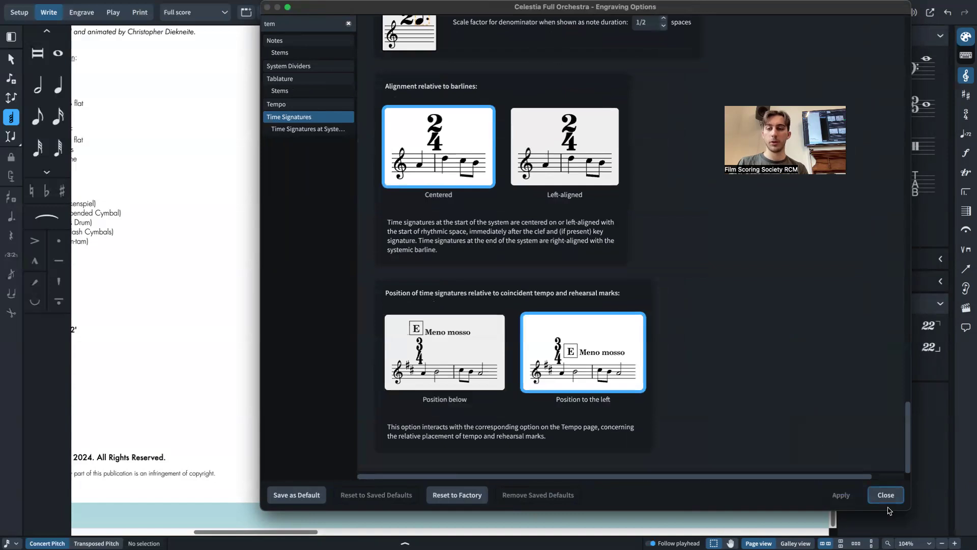
pyautogui.click(886, 496)
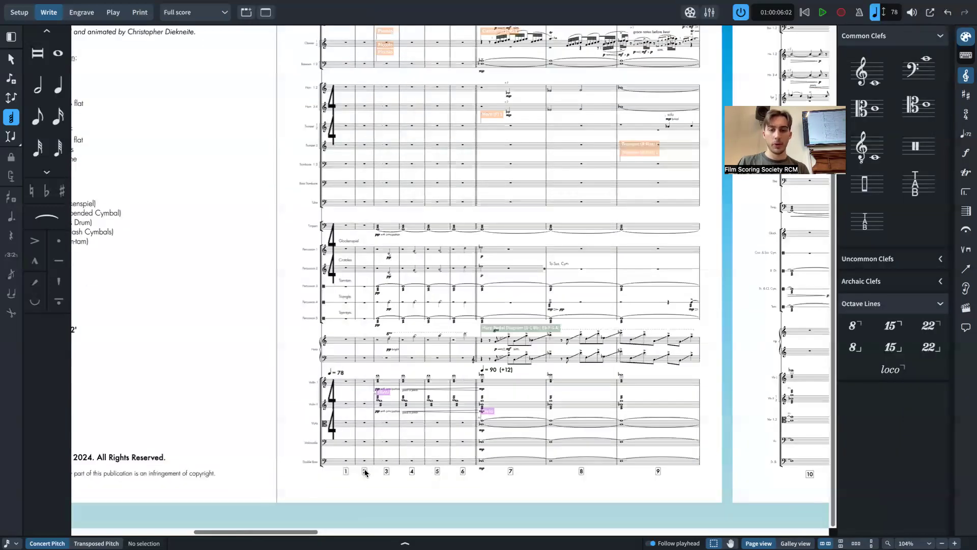
pyautogui.scroll(5, 553, 441)
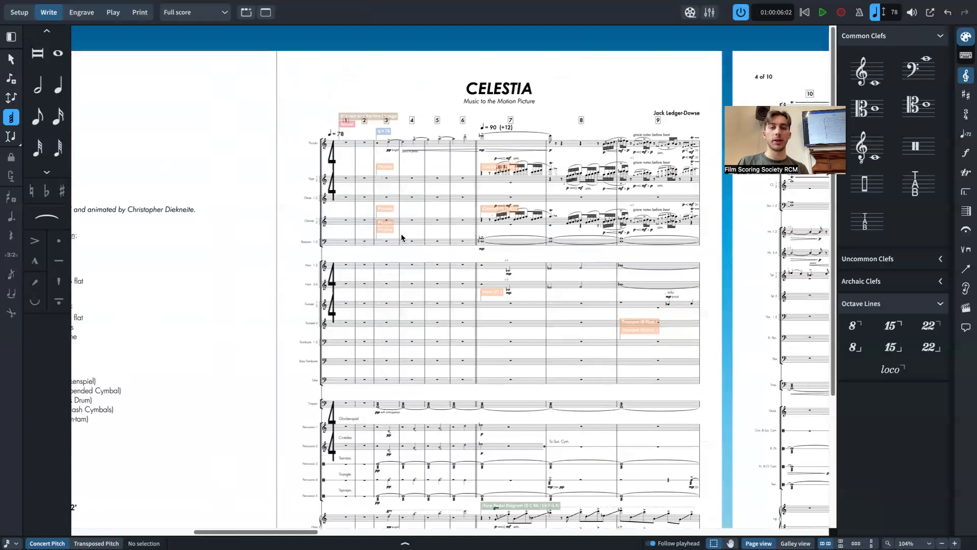
pyautogui.scroll(-4, 413, 282)
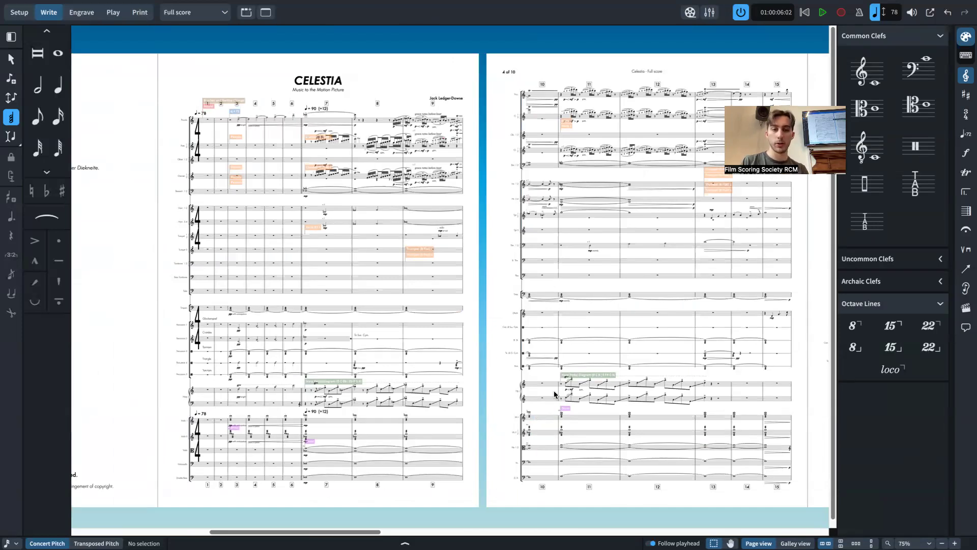
# Step: Open the full score's bar number layout options and review the placement settings relative to the system and specific players
pyautogui.press('super+shift+l')
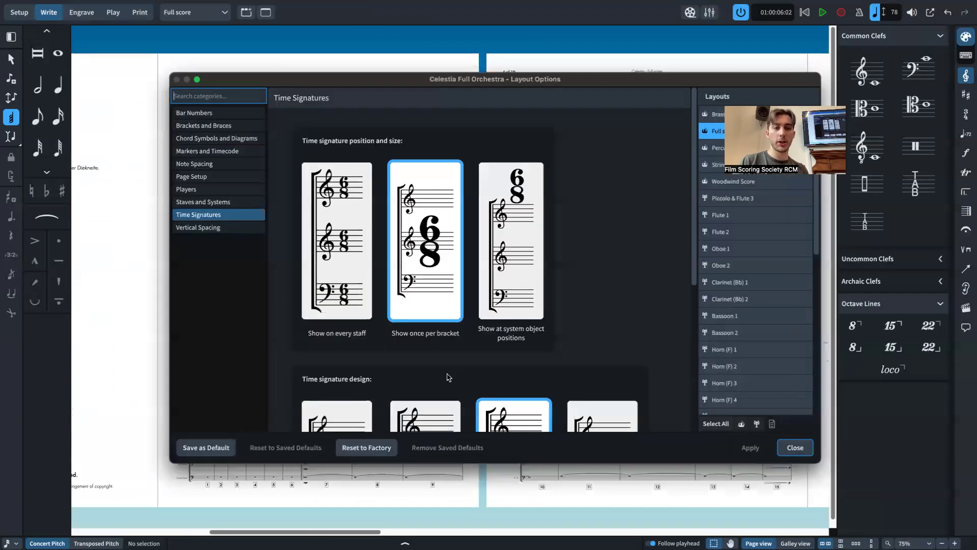
pyautogui.click(239, 112)
pyautogui.scroll(-1, 354, 264)
pyautogui.scroll(-3, 354, 264)
pyautogui.scroll(-4, 314, 208)
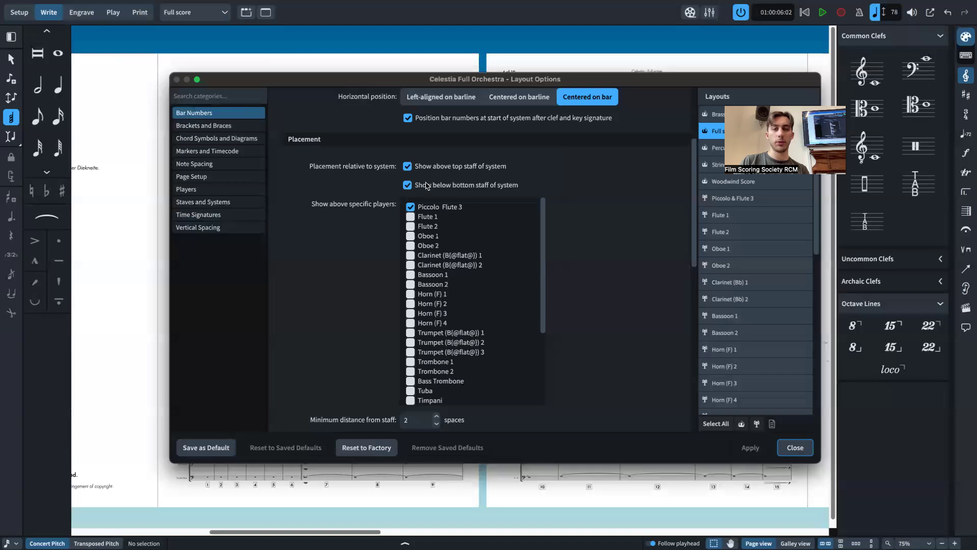
pyautogui.scroll(-2, 473, 186)
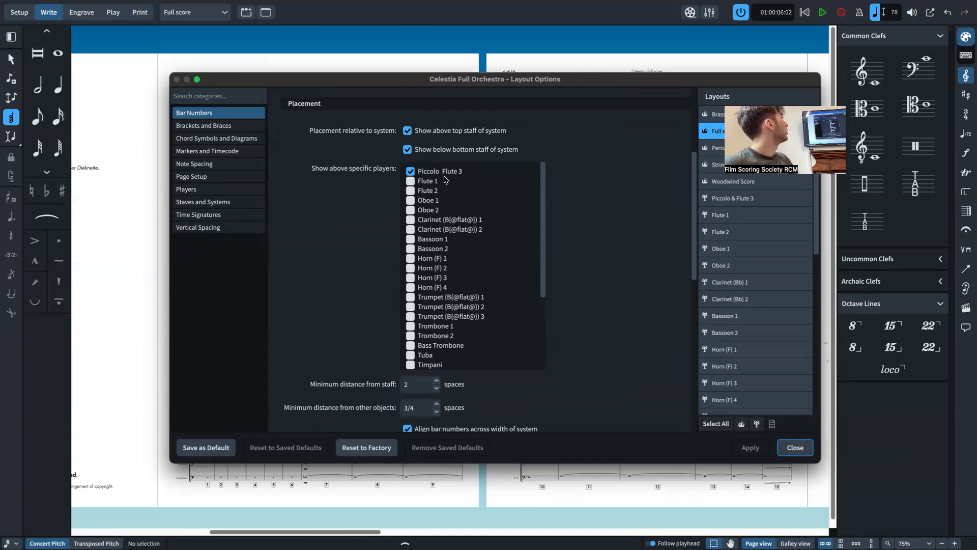
# Step: Show bar numbers above the Violin I player in the full score's placement options and apply the change
pyautogui.scroll(-3, 436, 239)
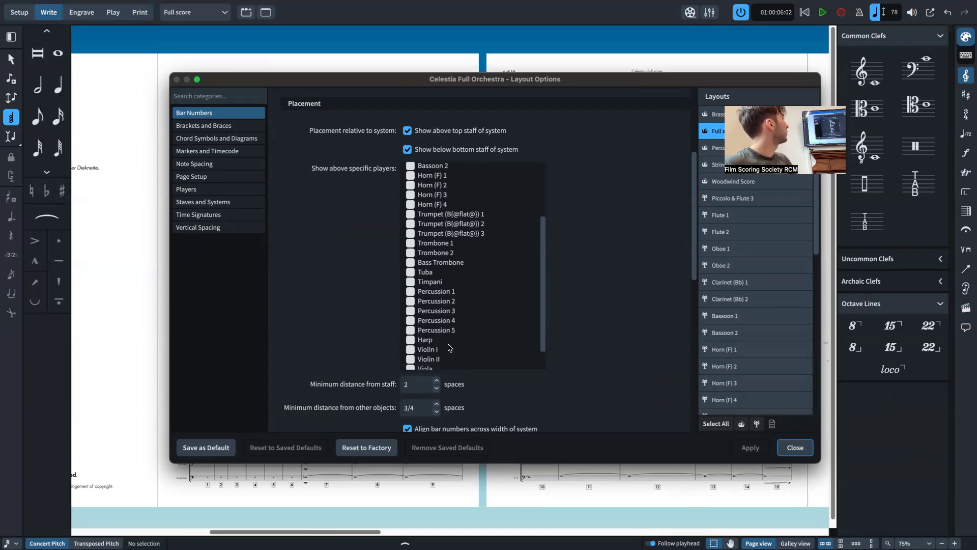
pyautogui.scroll(-3, 450, 352)
pyautogui.moveTo(326, 81); pyautogui.dragTo(569, 43)
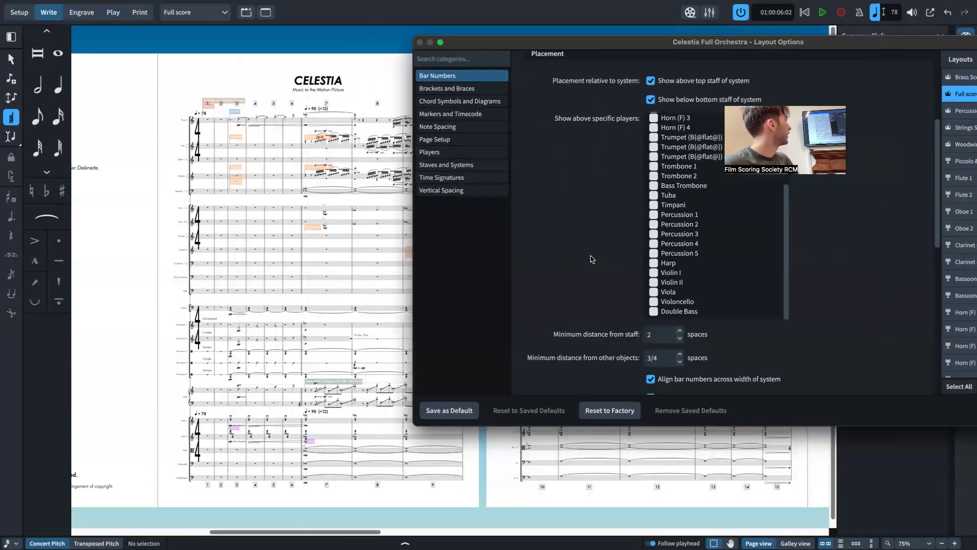
pyautogui.click(655, 273)
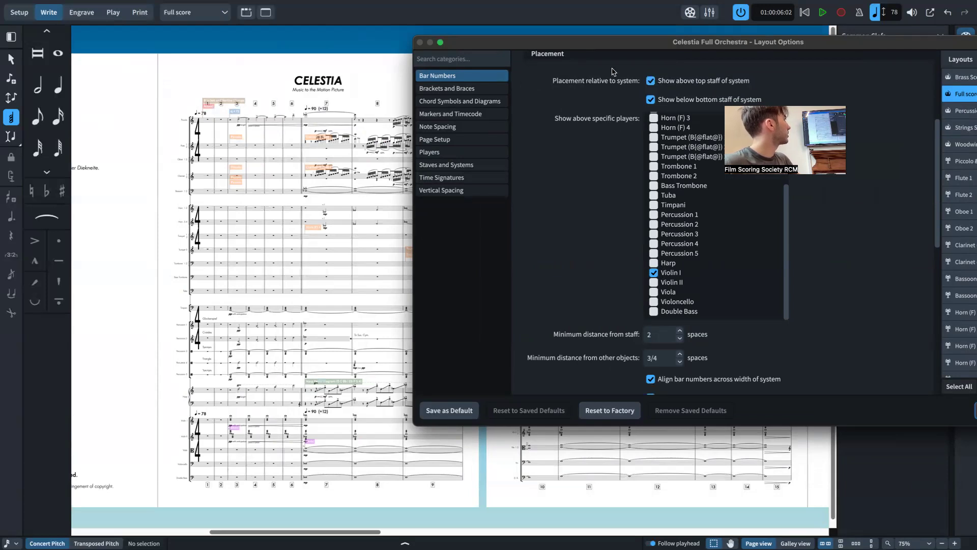
pyautogui.moveTo(613, 46); pyautogui.dragTo(445, 48)
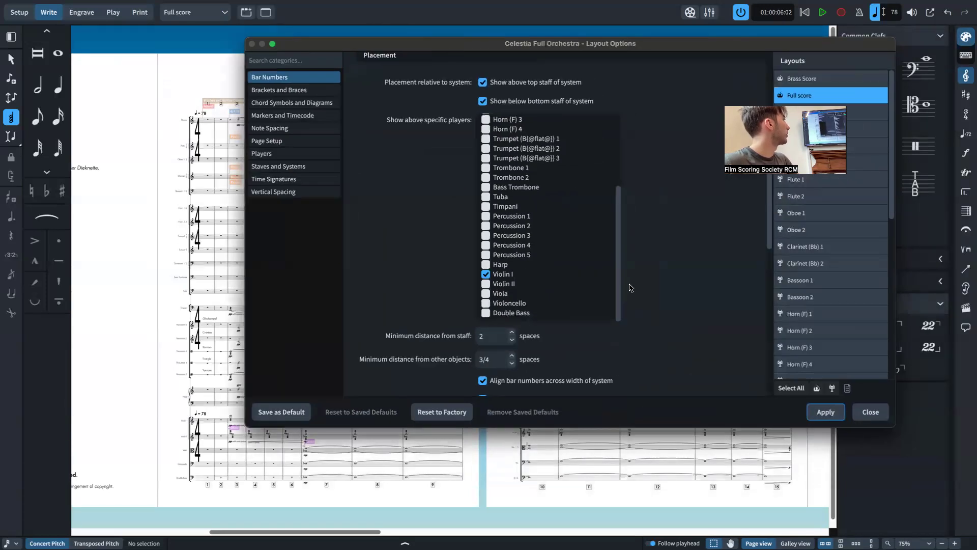
pyautogui.click(826, 412)
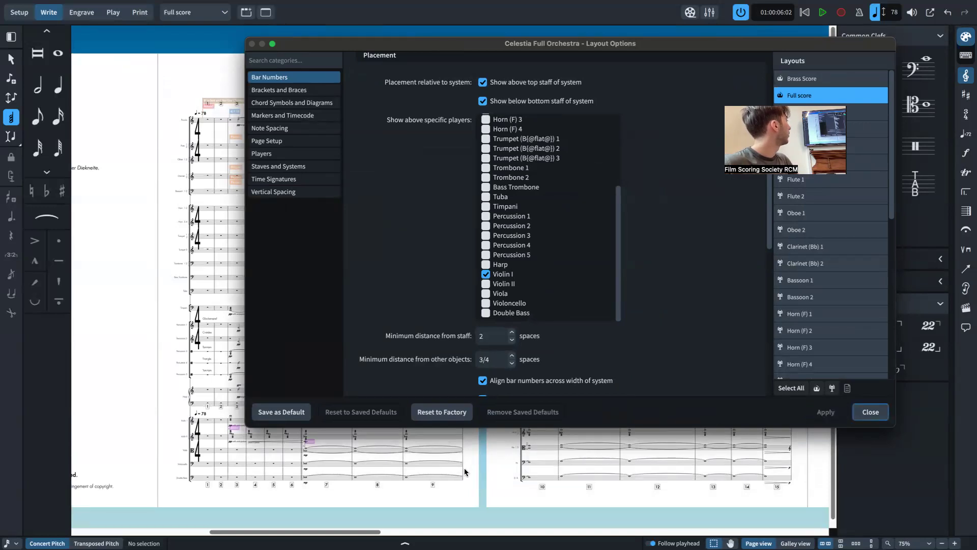
# Step: Turn off the bar numbers above Violin I, apply the change, and close the layout options
pyautogui.moveTo(326, 43); pyautogui.dragTo(267, 67)
pyautogui.scroll(-3, 479, 355)
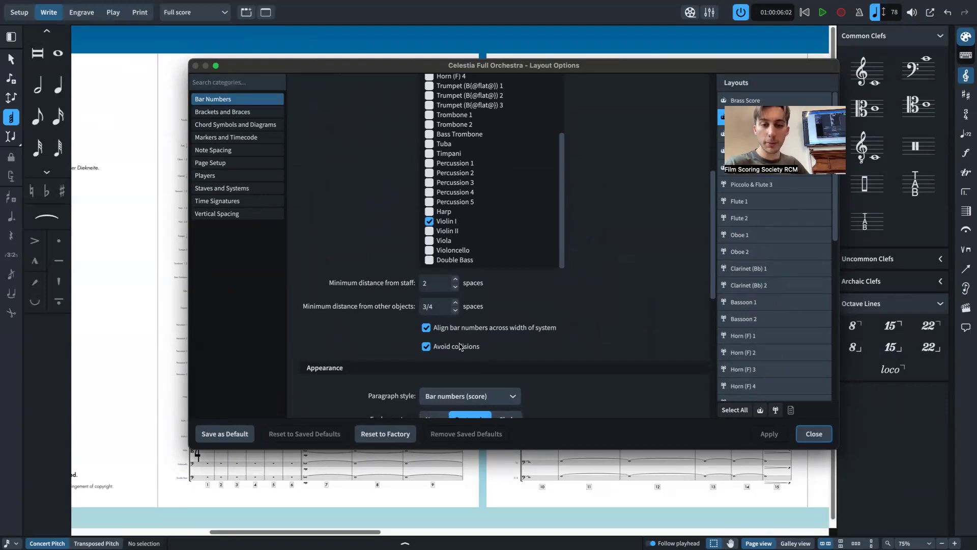
pyautogui.scroll(-2, 463, 347)
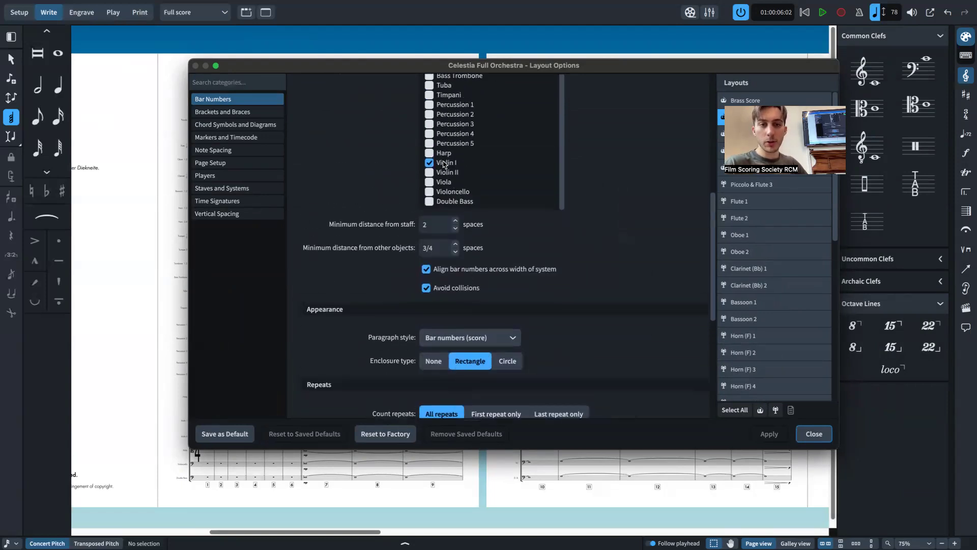
pyautogui.click(429, 163)
pyautogui.click(756, 432)
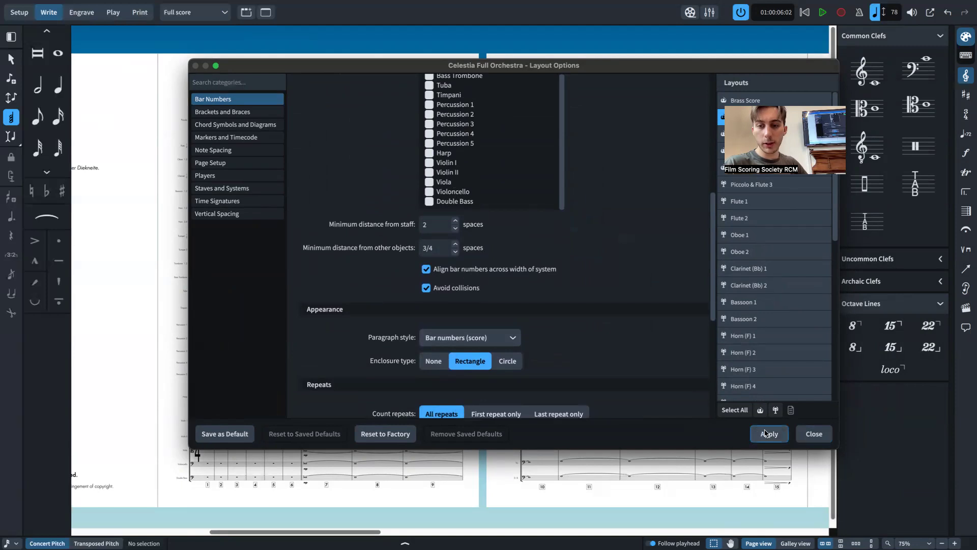
pyautogui.click(813, 434)
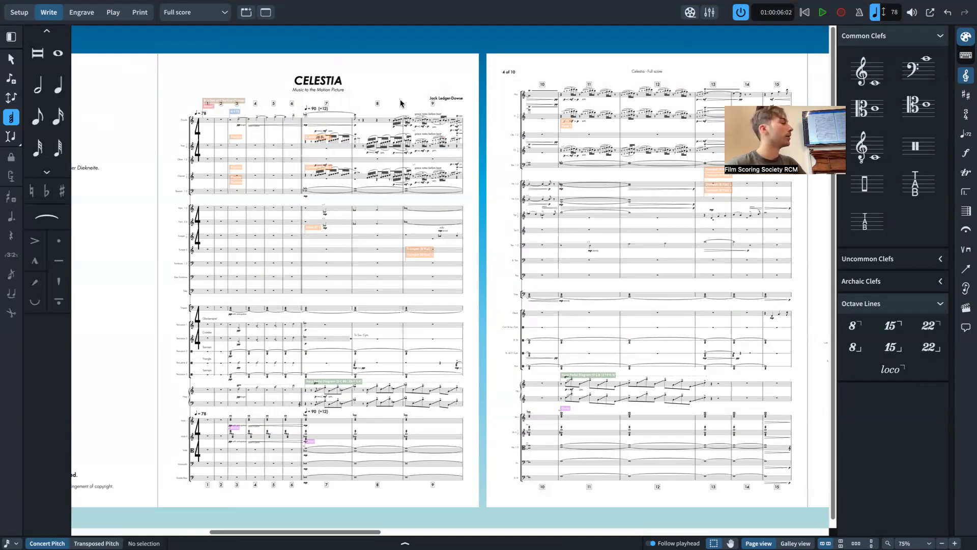
# Step: Switch to the Trumpet (Bb) 2 part layout and select the frame break at bar 30 on its second page
pyautogui.click(222, 12)
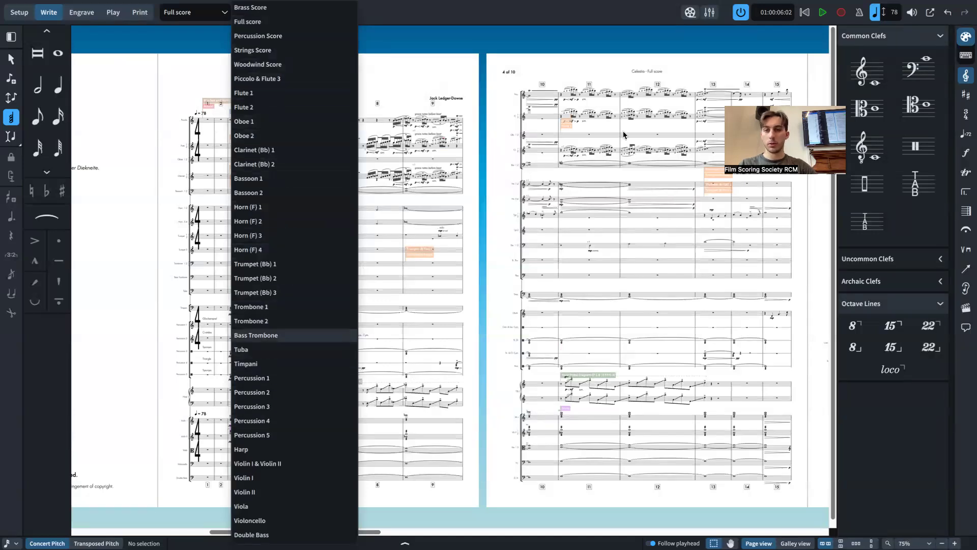
pyautogui.click(695, 74)
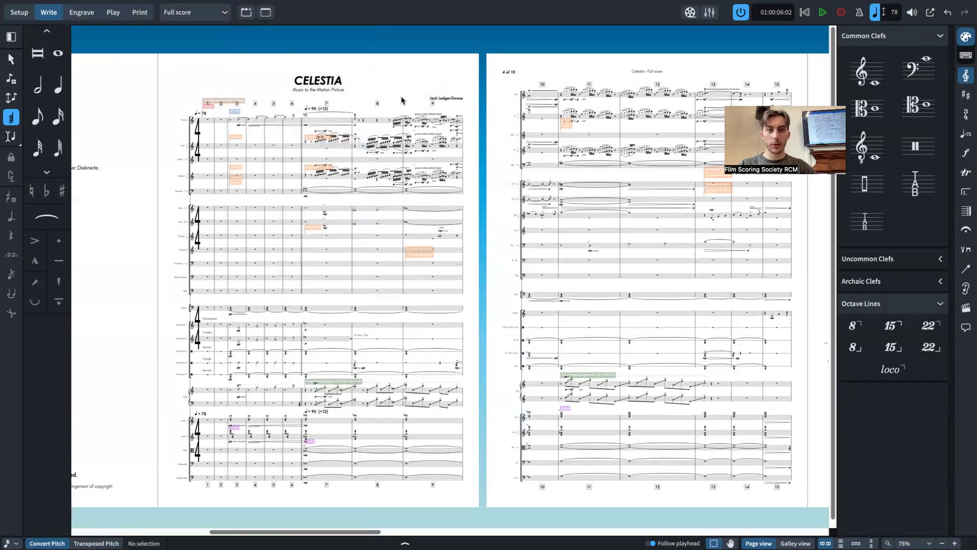
pyautogui.click(170, 14)
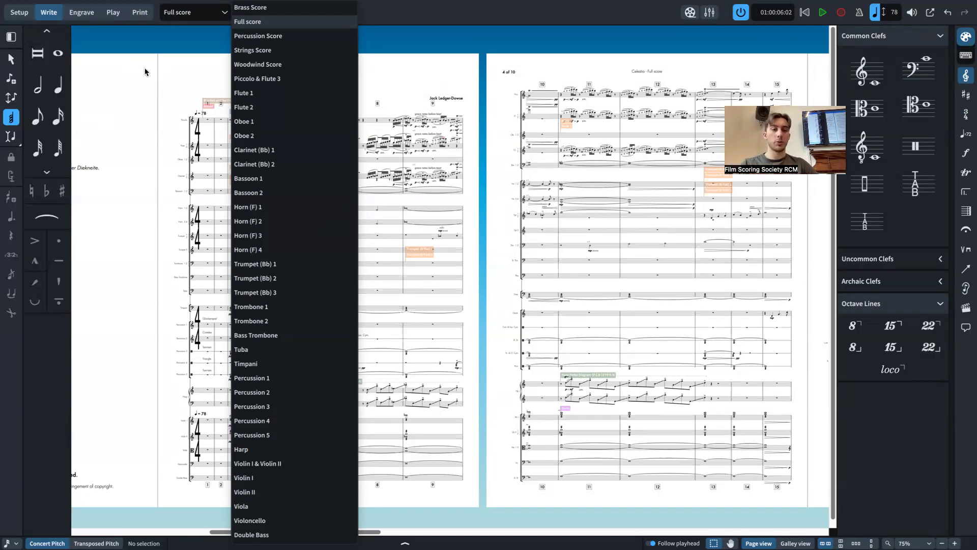
pyautogui.click(278, 279)
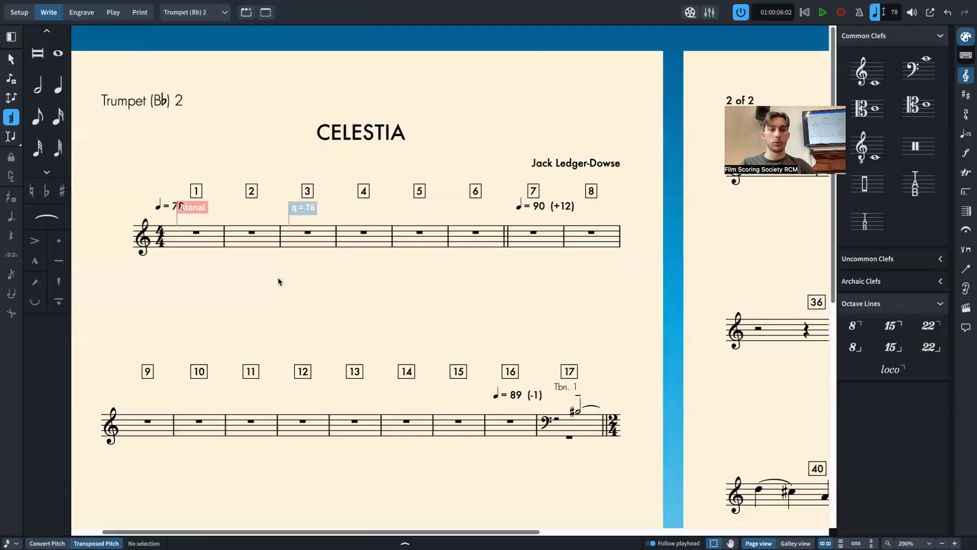
pyautogui.scroll(-1, 278, 281)
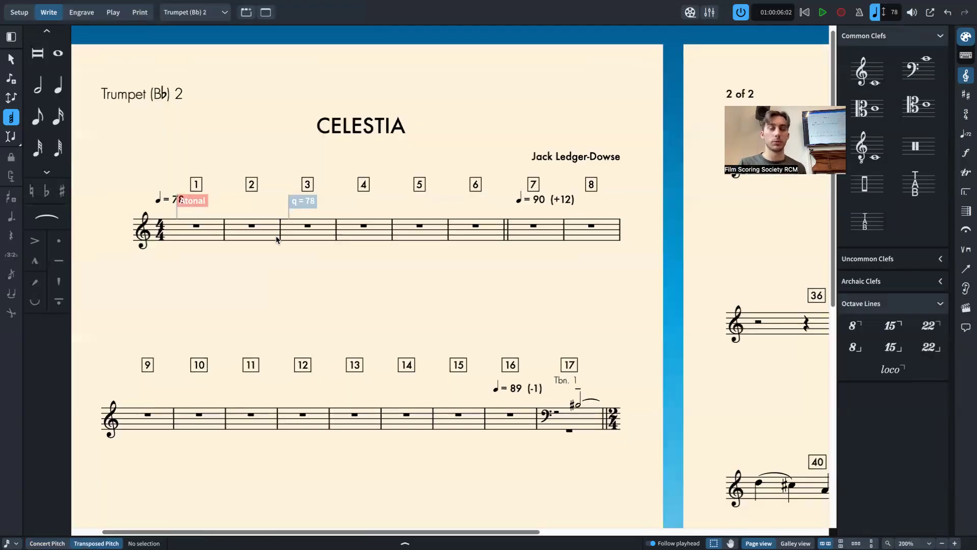
pyautogui.scroll(-2, 240, 230)
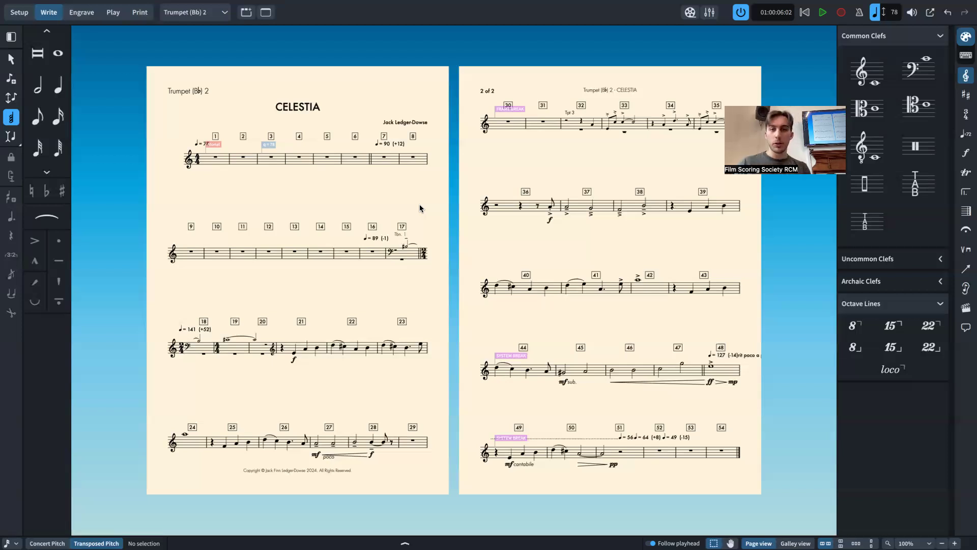
pyautogui.click(520, 109)
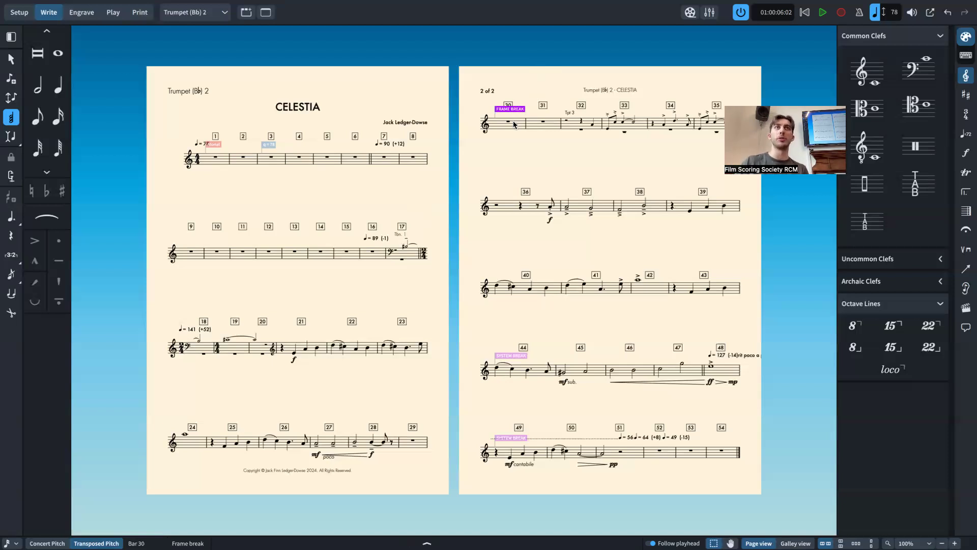
# Step: Try removing the frame break at bar 30, and restore it after switching to Engrave mode
pyautogui.press('Delete')
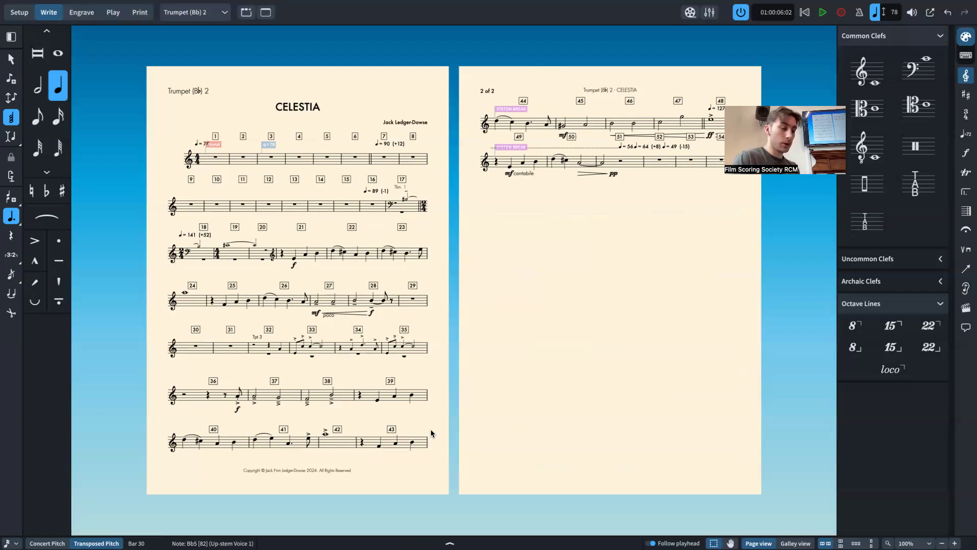
pyautogui.hotkey('ctrl', '3')
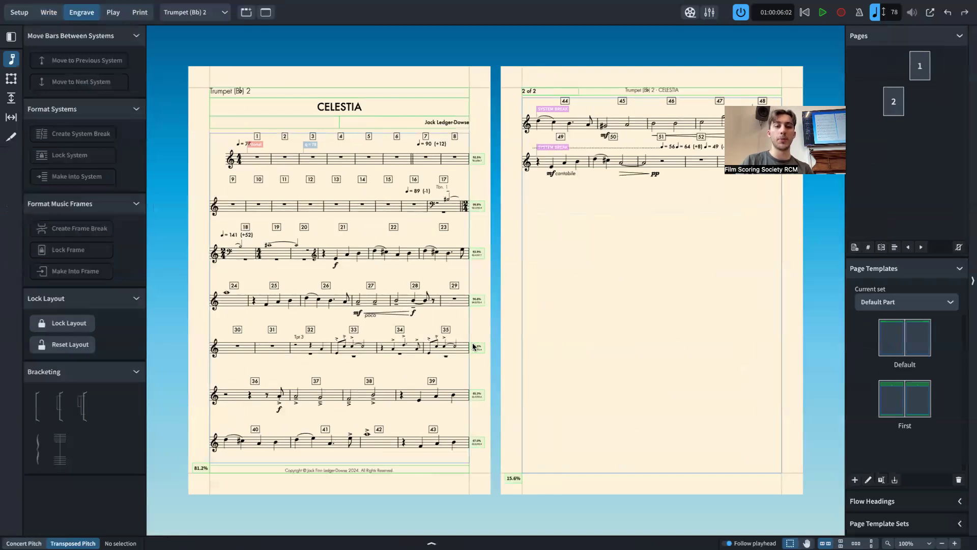
pyautogui.hotkey('ctrl', 'z')
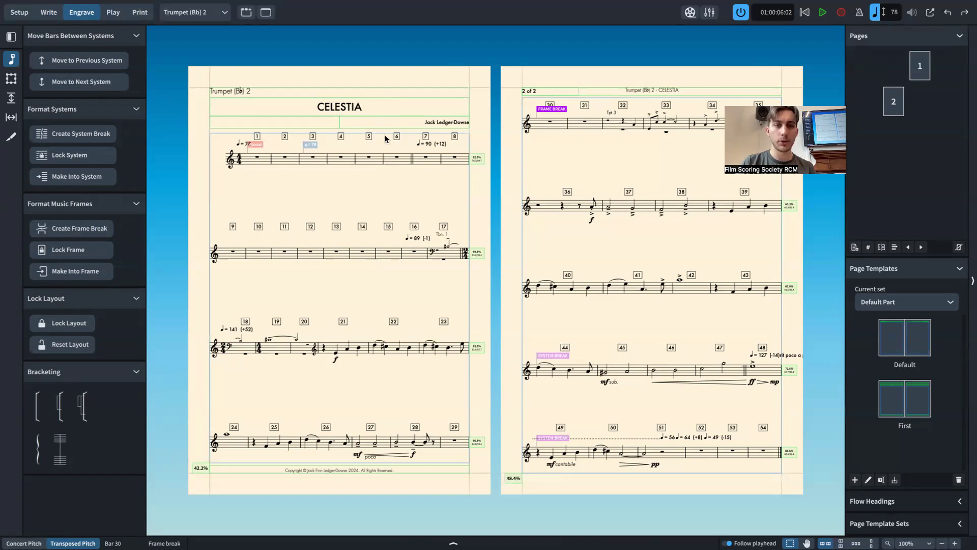
# Step: Try dragging bar number 15 down onto the staff, and undo the move
pyautogui.scroll(2, 385, 135)
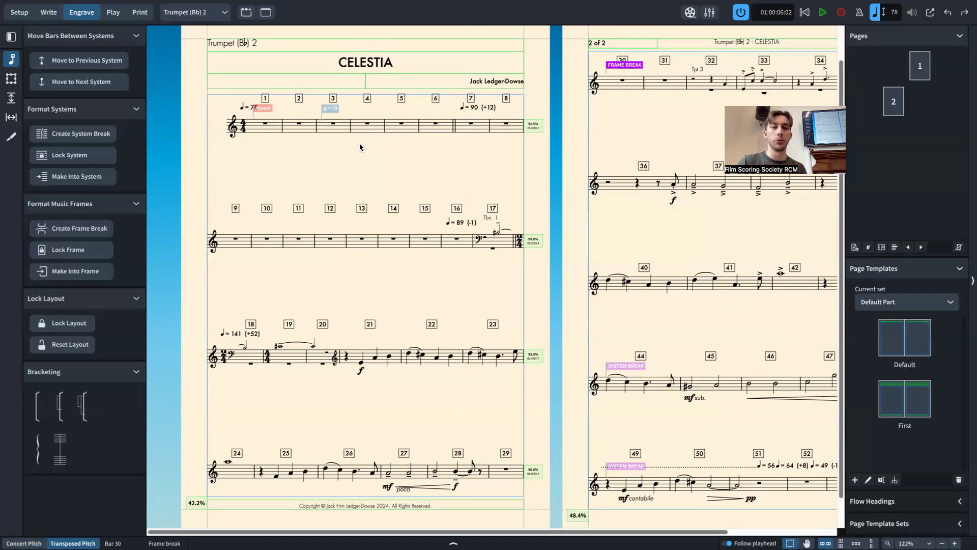
pyautogui.moveTo(425, 209); pyautogui.dragTo(423, 217)
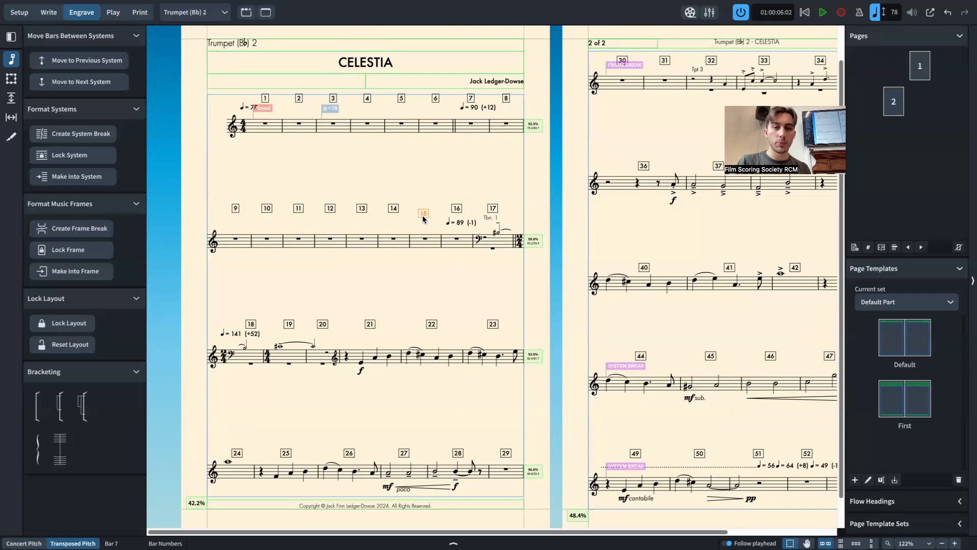
pyautogui.click(396, 286)
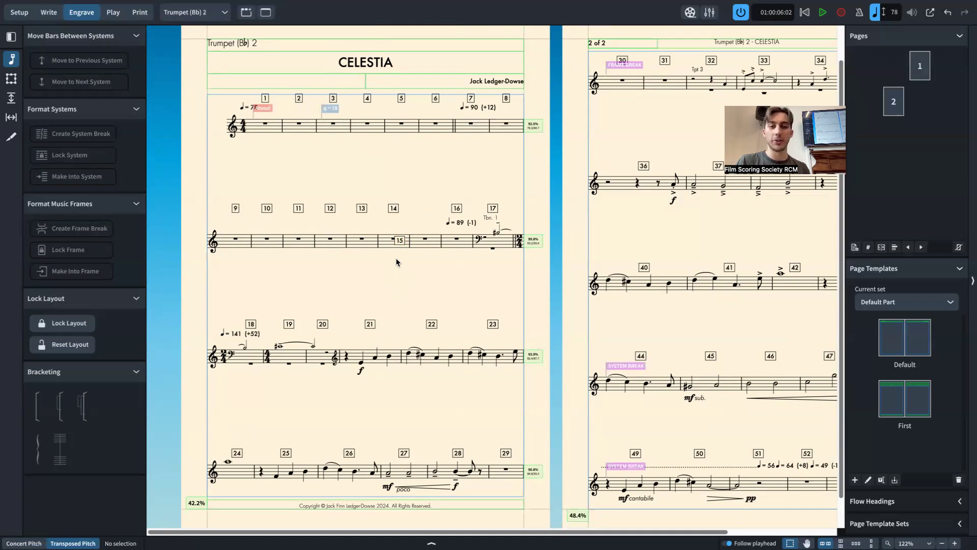
pyautogui.hotkey('ctrl', 'z')
# Step: Try repositioning the bar 16 tempo mark and the Tbn. 1 cue label at bar 17, and undo the moves
pyautogui.click(463, 222)
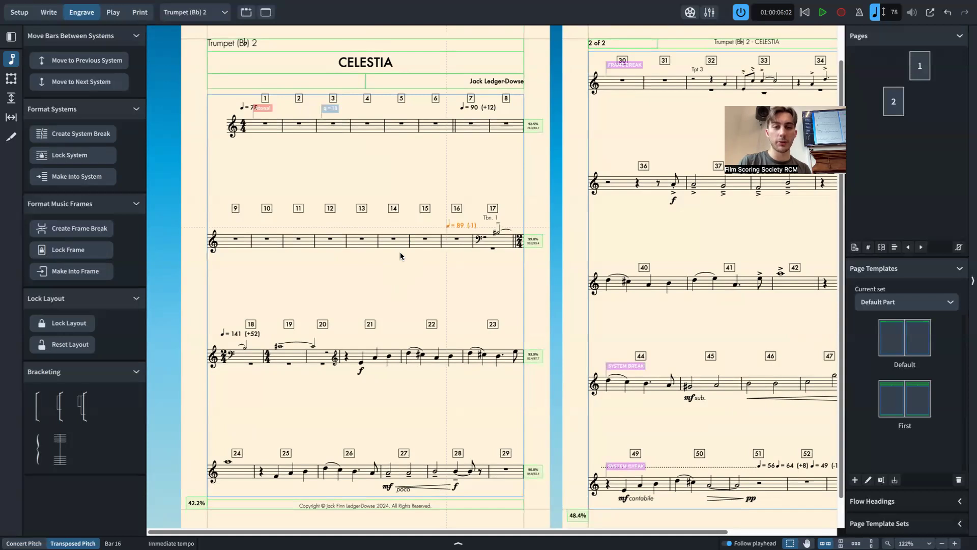
pyautogui.click(493, 208)
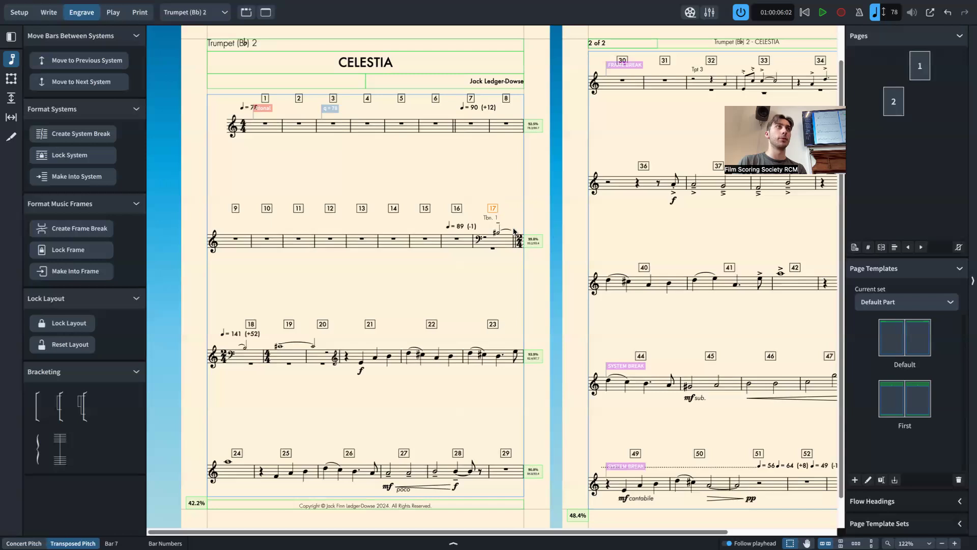
pyautogui.moveTo(493, 227); pyautogui.dragTo(488, 230)
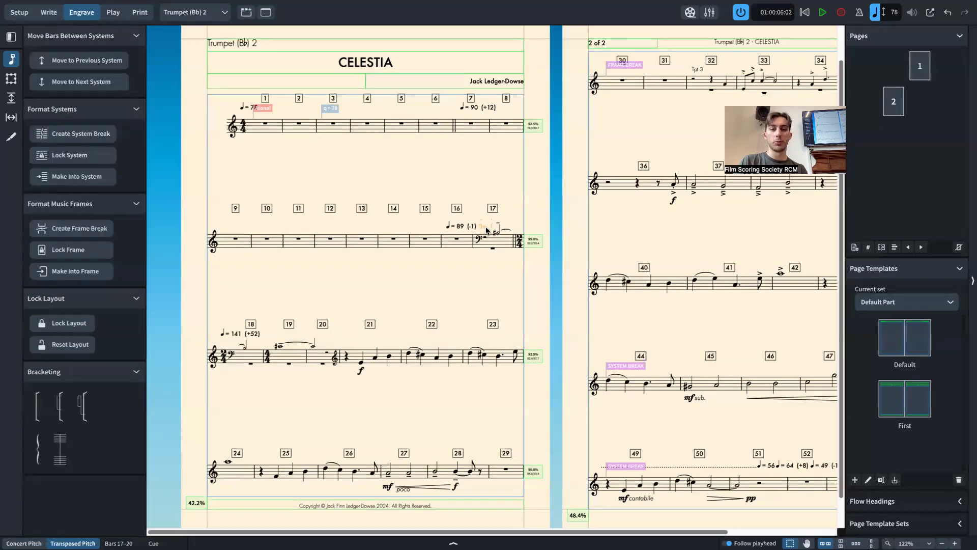
pyautogui.click(487, 271)
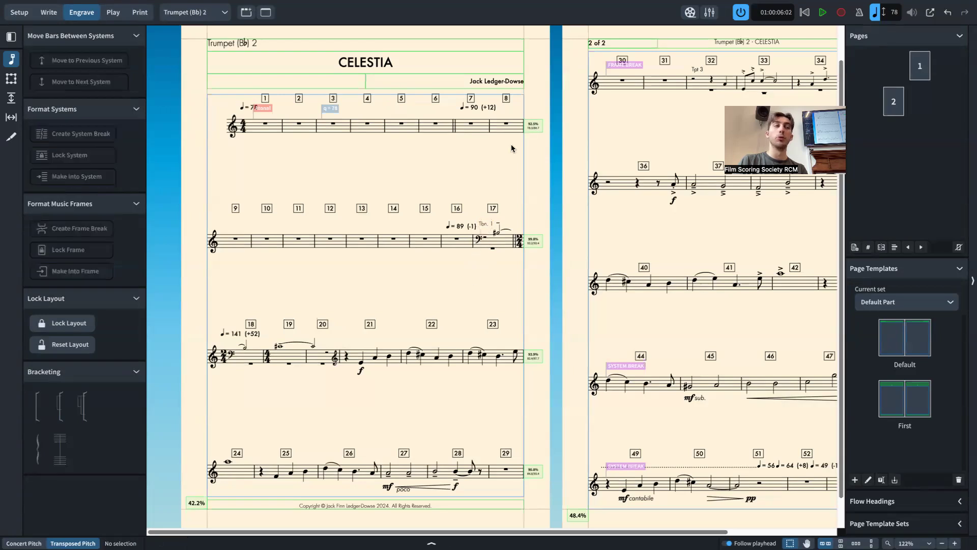
pyautogui.hotkey('ctrl', 'z')
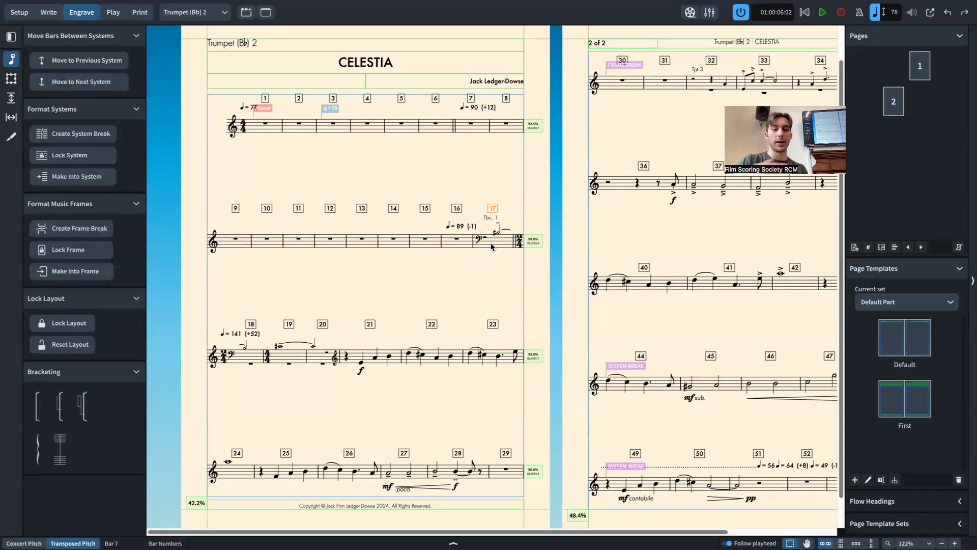
pyautogui.hotkey('ctrl', 'z')
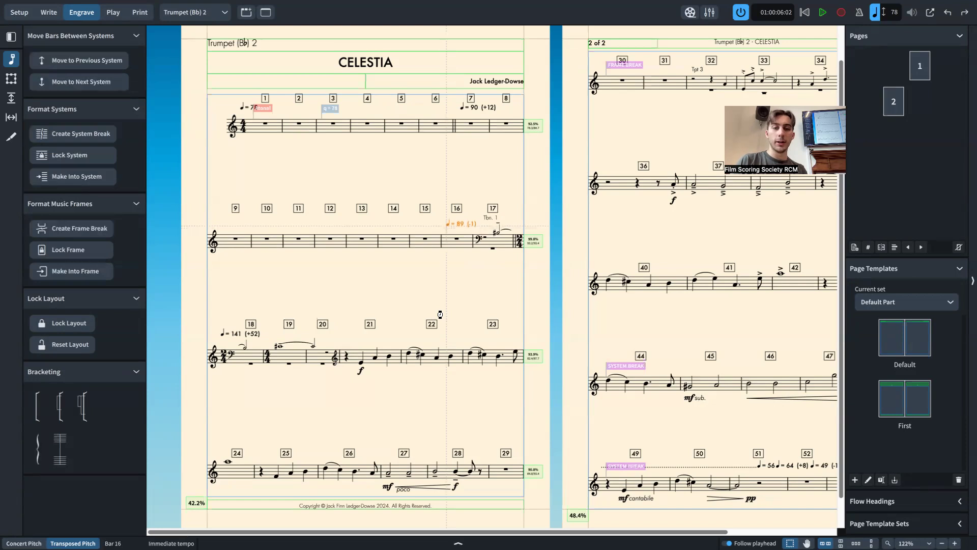
pyautogui.click(441, 314)
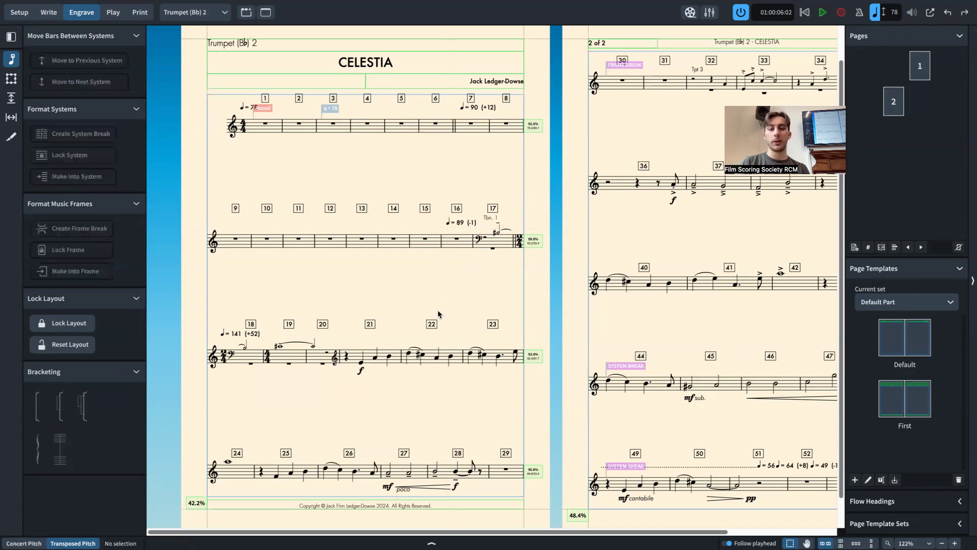
# Step: Return to Write mode and delete the Tbn. 1 cue covering bars 17–20
pyautogui.scroll(-1, 438, 311)
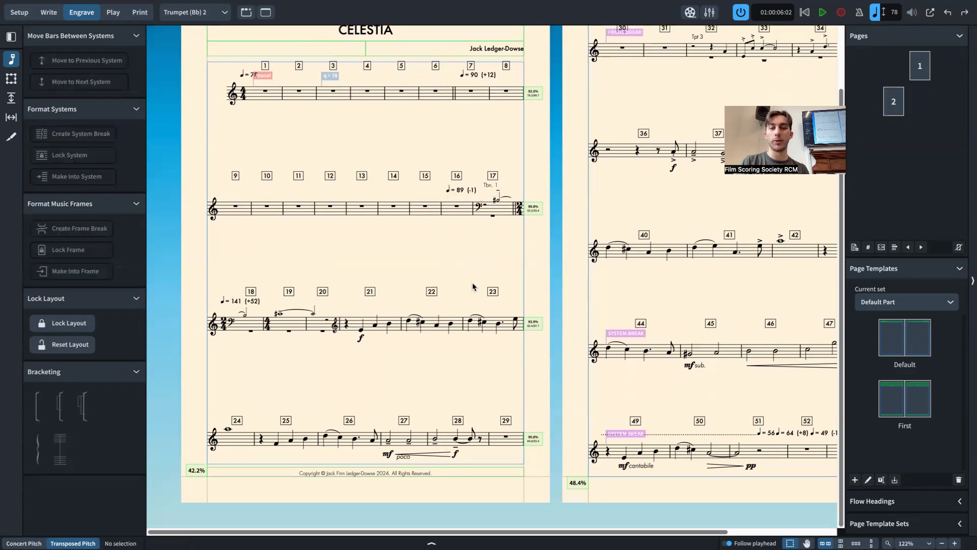
pyautogui.hotkey('ctrl', '=')
pyautogui.scroll(-1, 336, 363)
pyautogui.hscroll(-1, 336, 363)
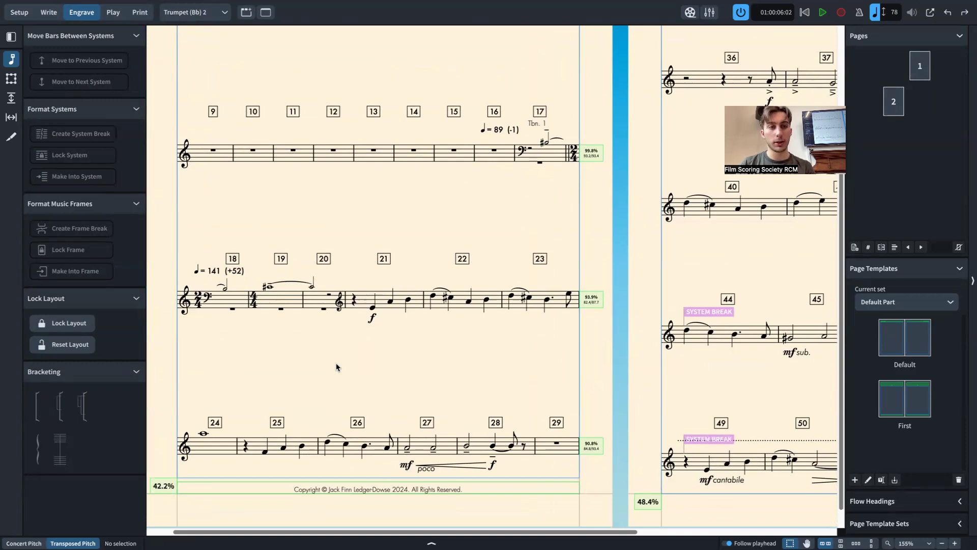
pyautogui.click(48, 11)
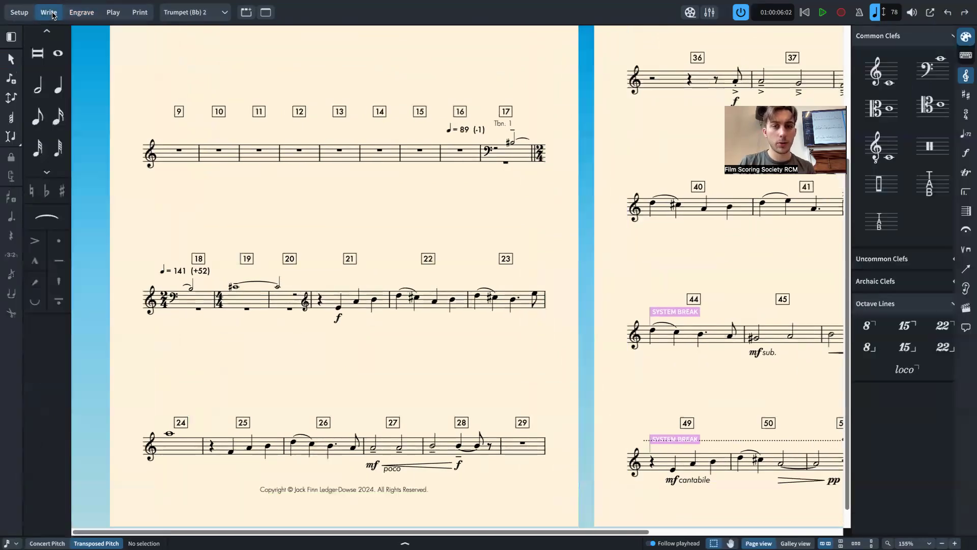
pyautogui.click(504, 125)
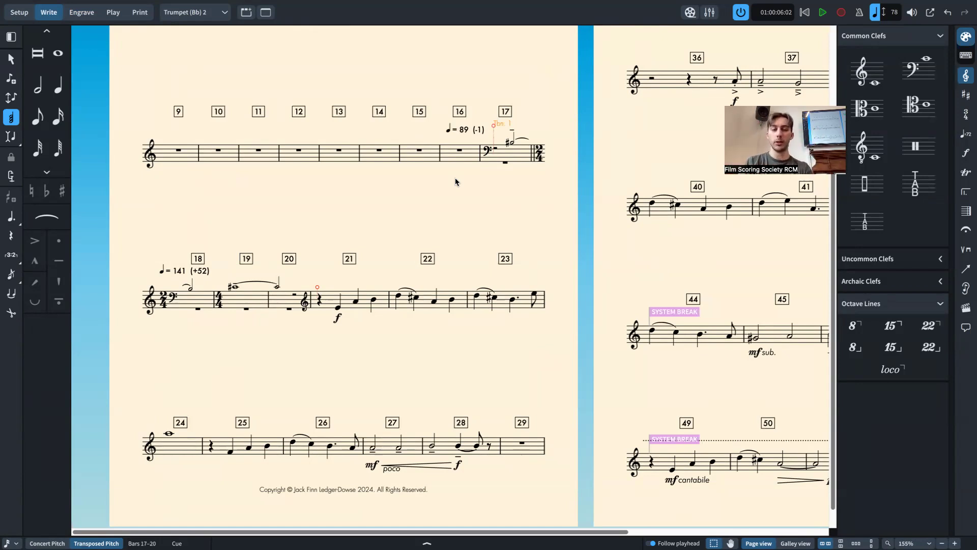
pyautogui.press('Delete')
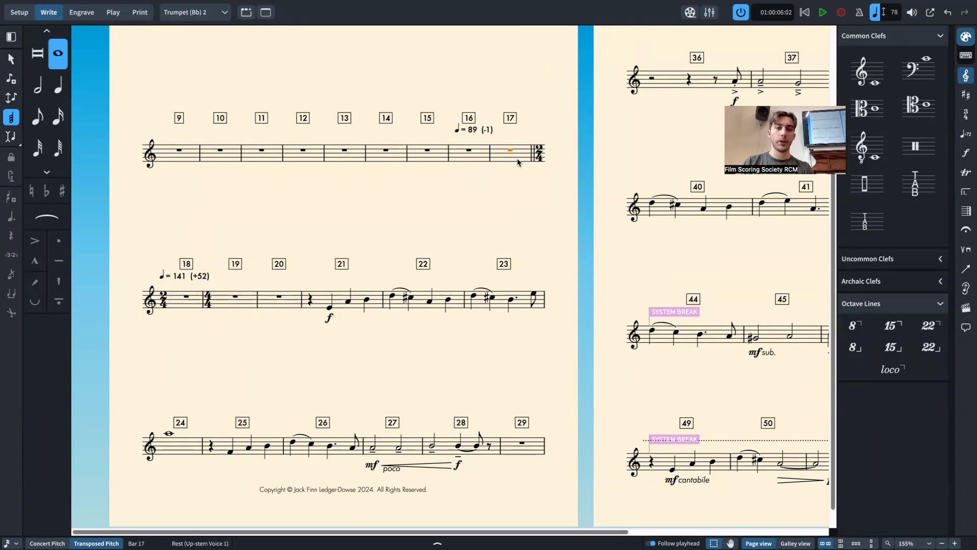
# Step: Create a Tbn. 1 cue at bar 17 and extend it through bar 20
pyautogui.hotkey('shift', 'z')
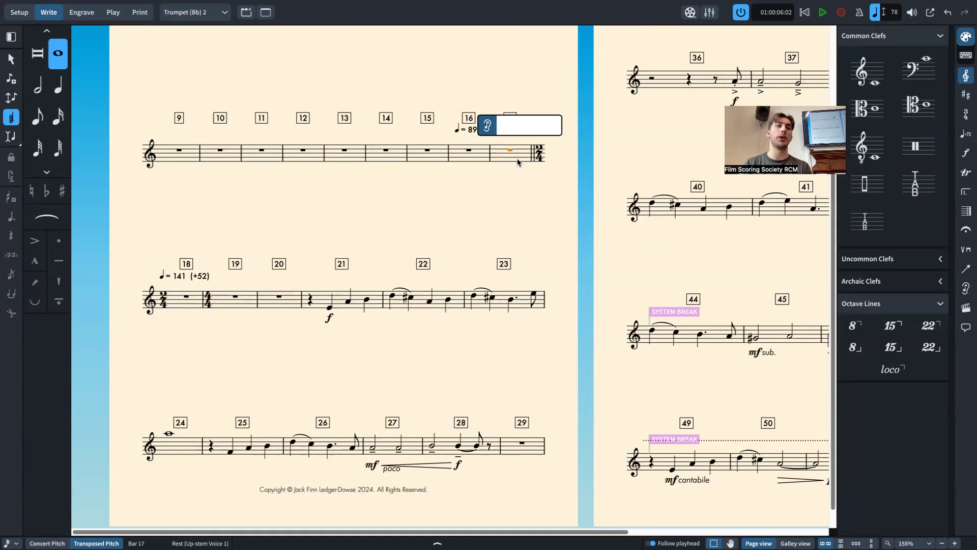
pyautogui.write('Tr')
pyautogui.press('Down')
pyautogui.press('Down')
pyautogui.press('Down')
pyautogui.press('Return')
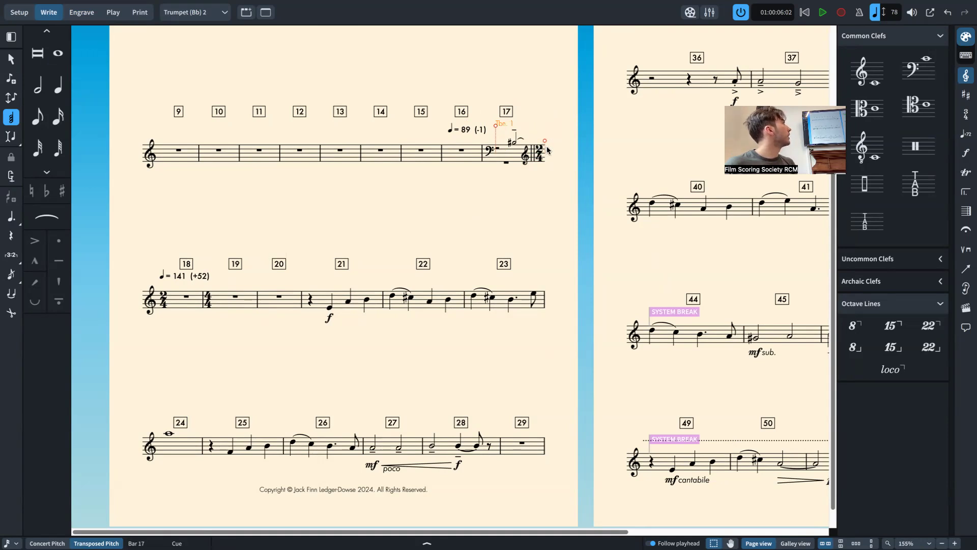
pyautogui.moveTo(545, 143); pyautogui.dragTo(312, 307)
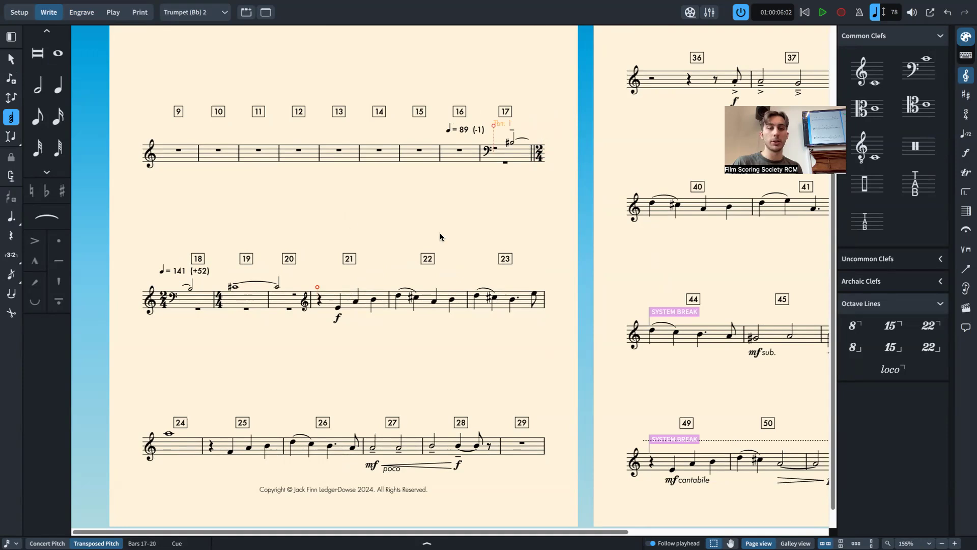
# Step: Show the properties of the Tbn. 1 cue at bar 17 and enable Show dynamics
pyautogui.click(211, 315)
pyautogui.click(260, 310)
pyautogui.click(355, 239)
pyautogui.click(510, 144)
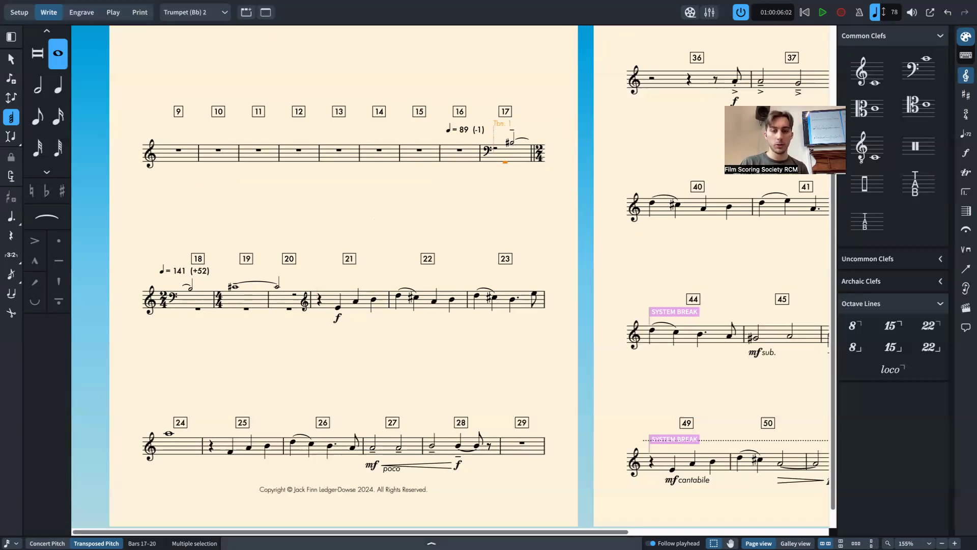
pyautogui.click(466, 542)
pyautogui.click(503, 129)
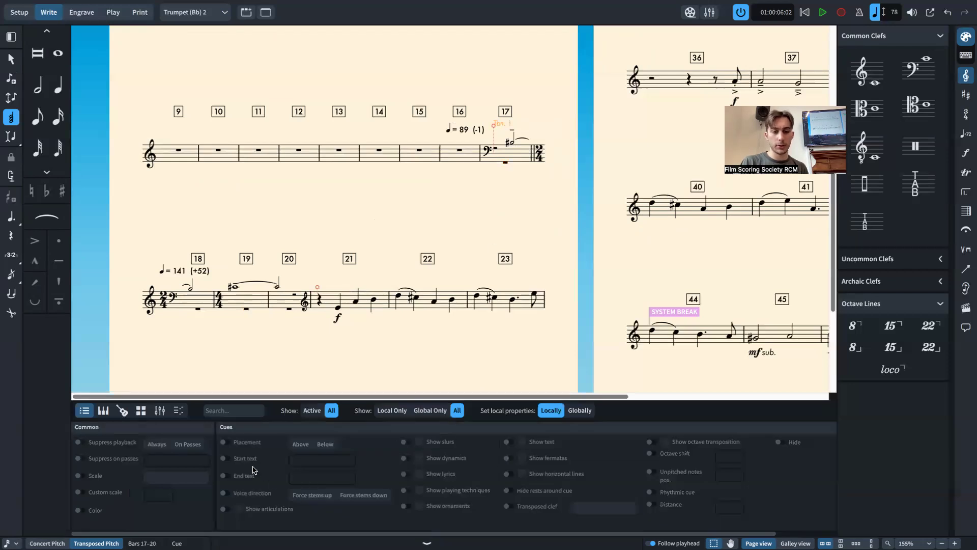
pyautogui.hscroll(3, 253, 487)
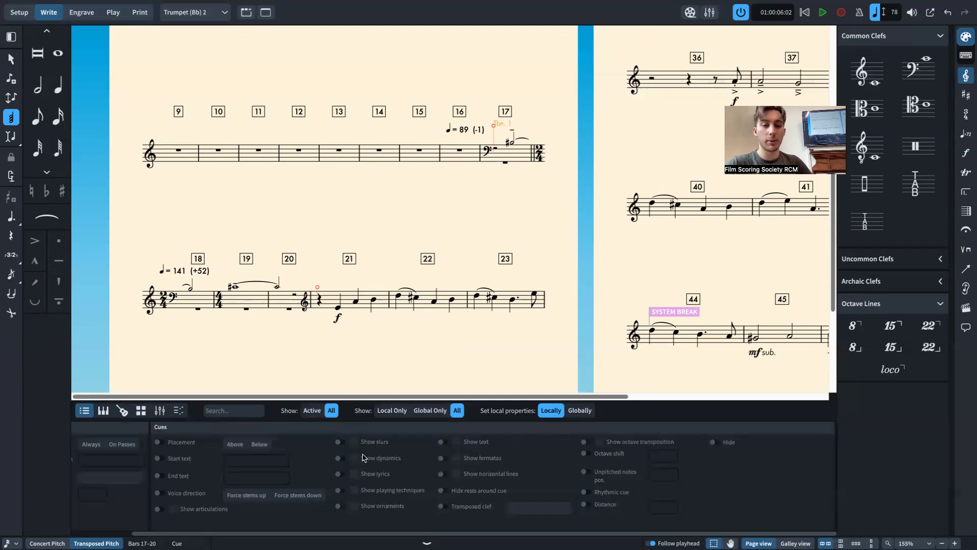
pyautogui.click(359, 459)
pyautogui.click(355, 459)
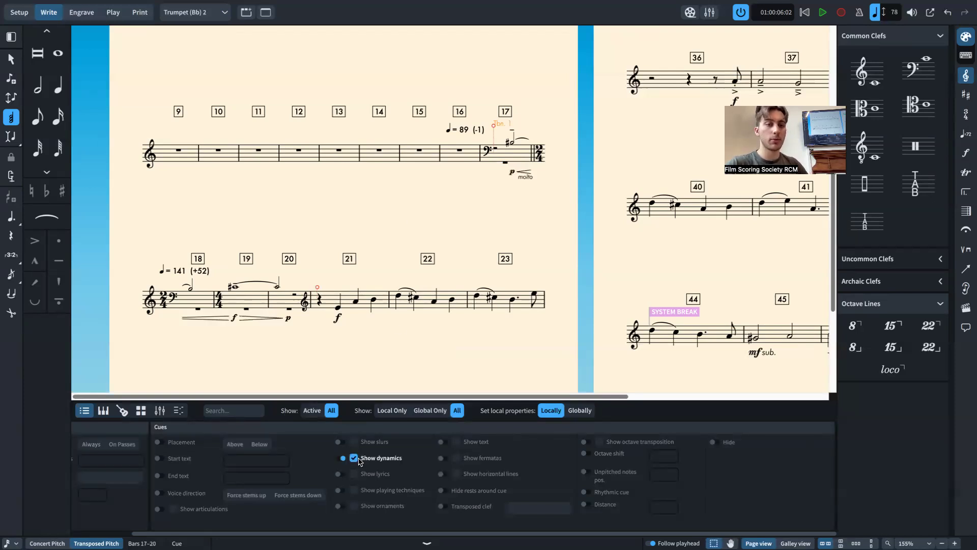
# Step: Toggle the cue's Show dynamics property, leave its local override off, and hide the properties
pyautogui.click(356, 458)
pyautogui.click(339, 458)
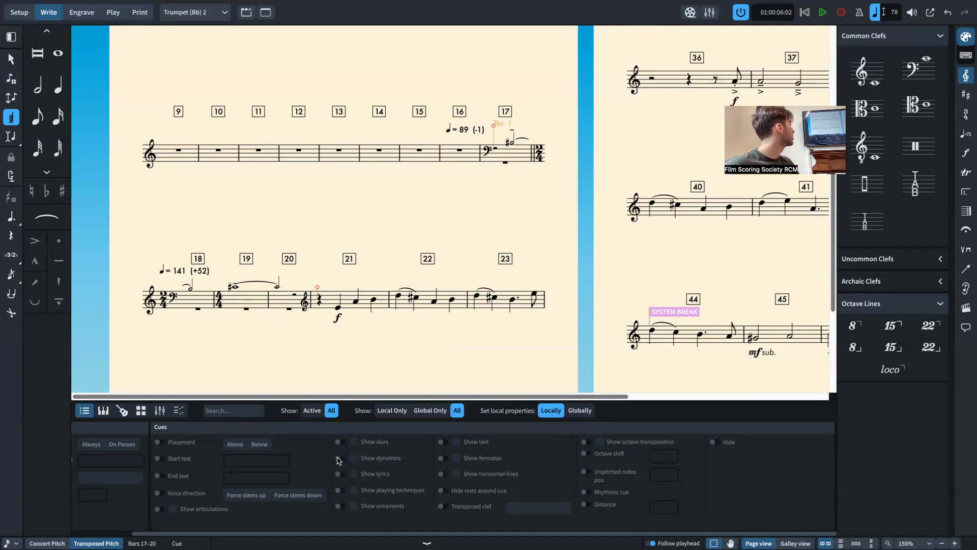
pyautogui.click(339, 458)
pyautogui.click(354, 459)
pyautogui.click(355, 459)
pyautogui.click(339, 458)
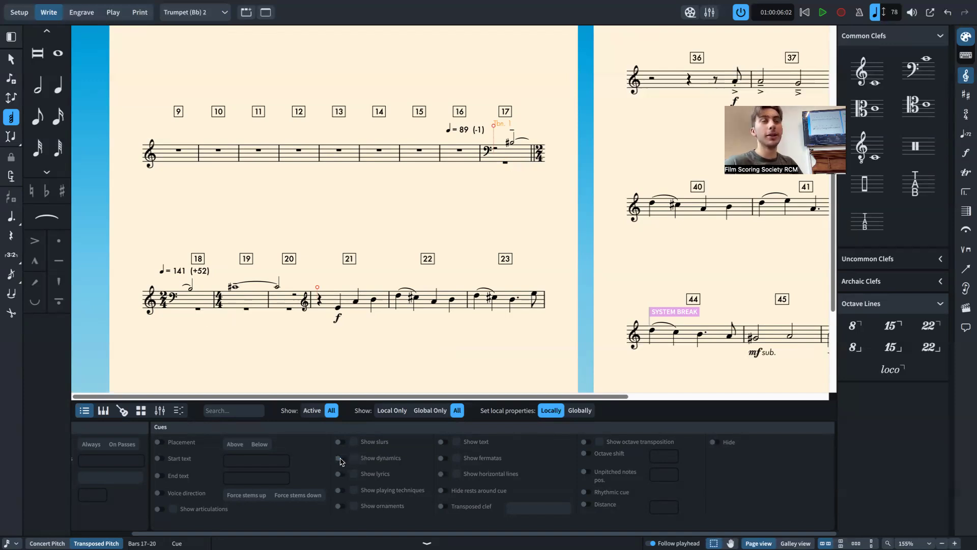
pyautogui.click(426, 544)
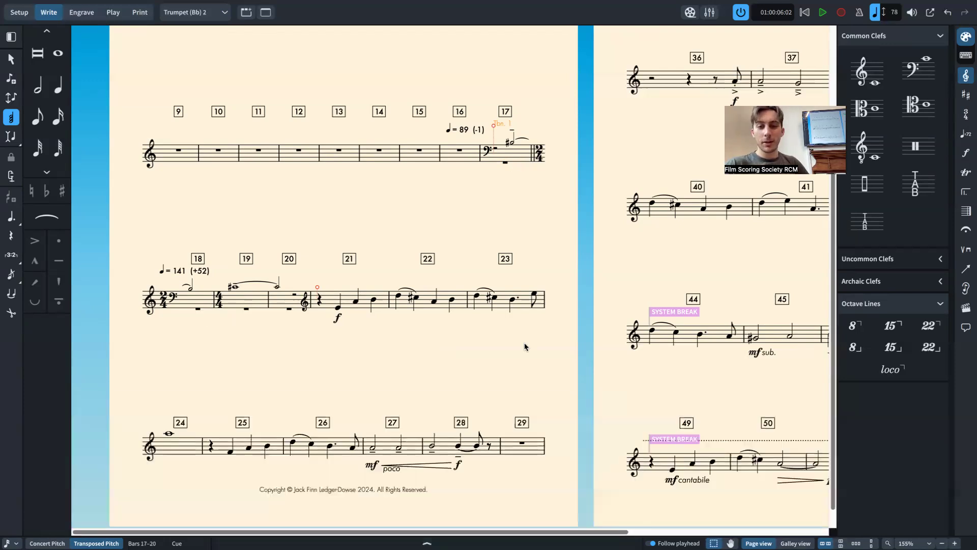
# Step: Find the bar rest settings in Layout Options and apply Multi-bar Rests as the Consolidate option
pyautogui.scroll(-3, 524, 344)
pyautogui.scroll(1, 524, 344)
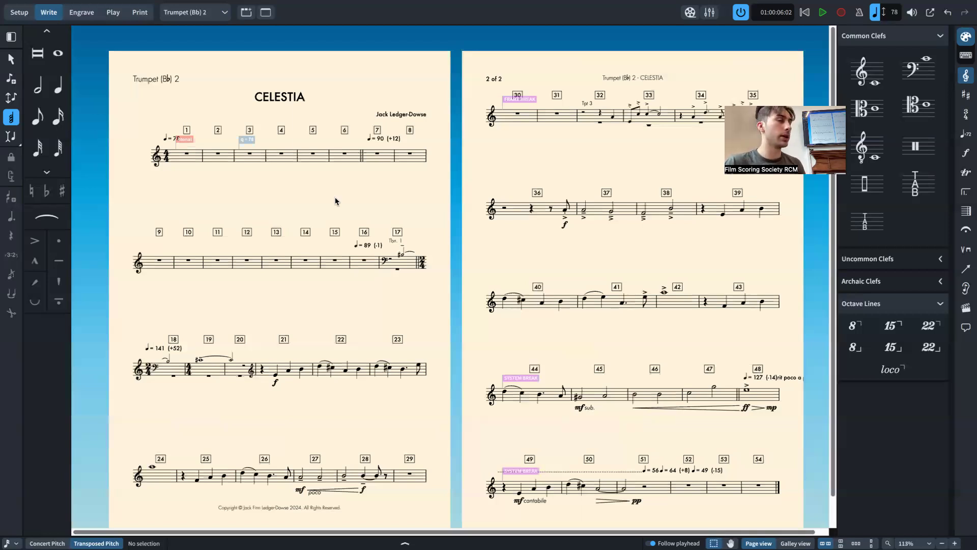
pyautogui.press('super+shift+l')
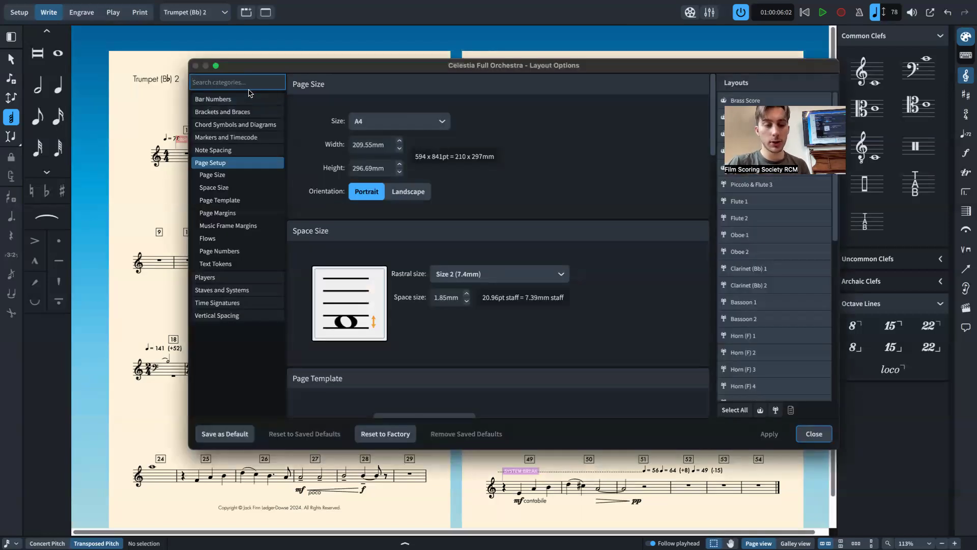
pyautogui.write('rest')
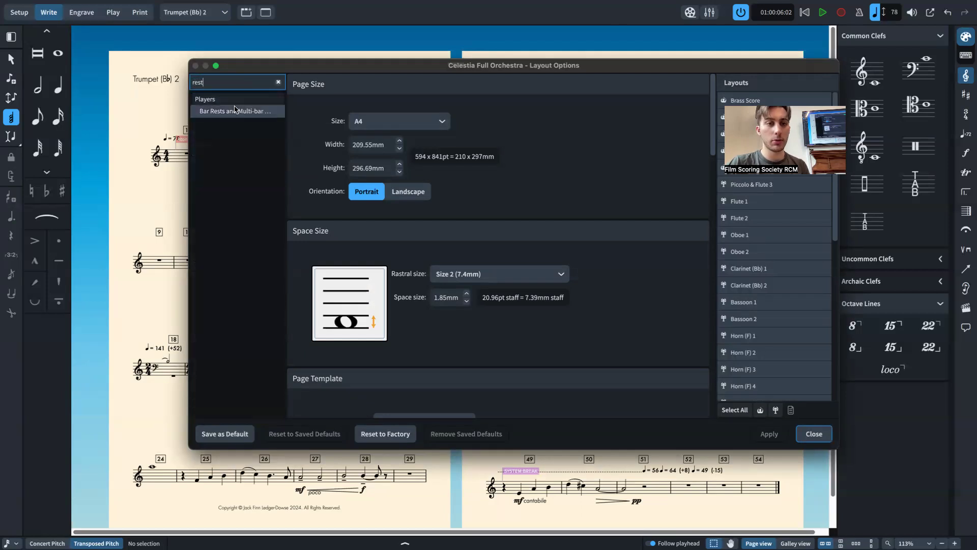
pyautogui.click(234, 111)
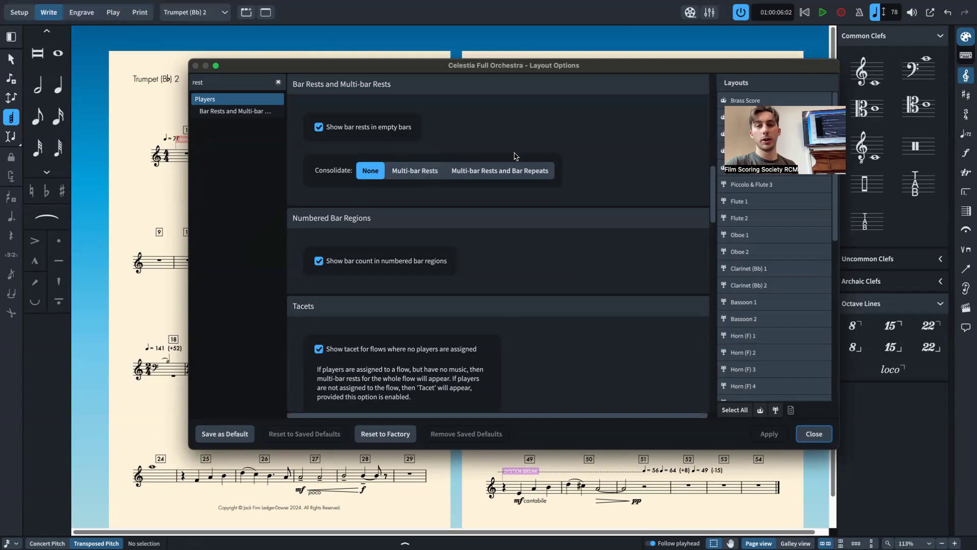
pyautogui.click(434, 176)
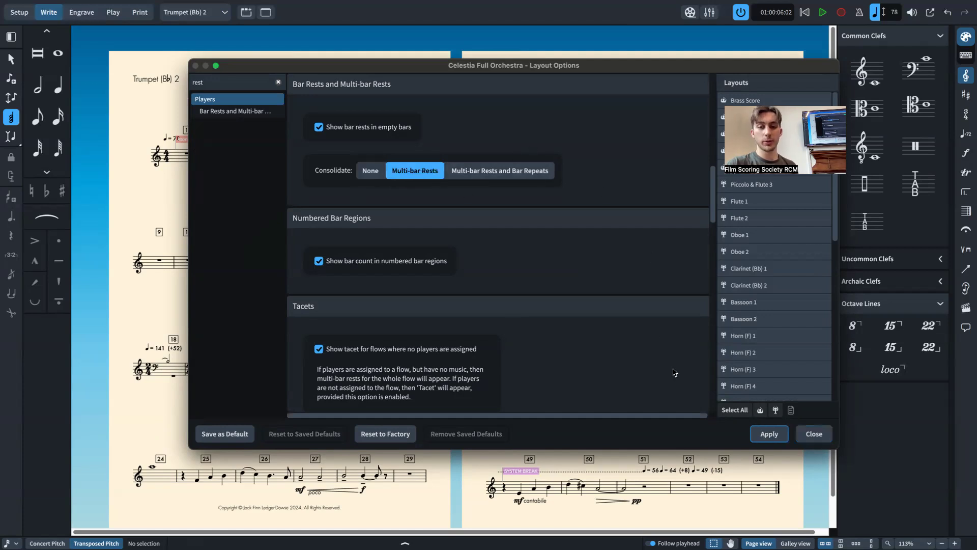
pyautogui.click(758, 434)
# Step: Set Consolidate for bar rests to None, apply the change and close Layout Options
pyautogui.moveTo(388, 75); pyautogui.dragTo(611, 129)
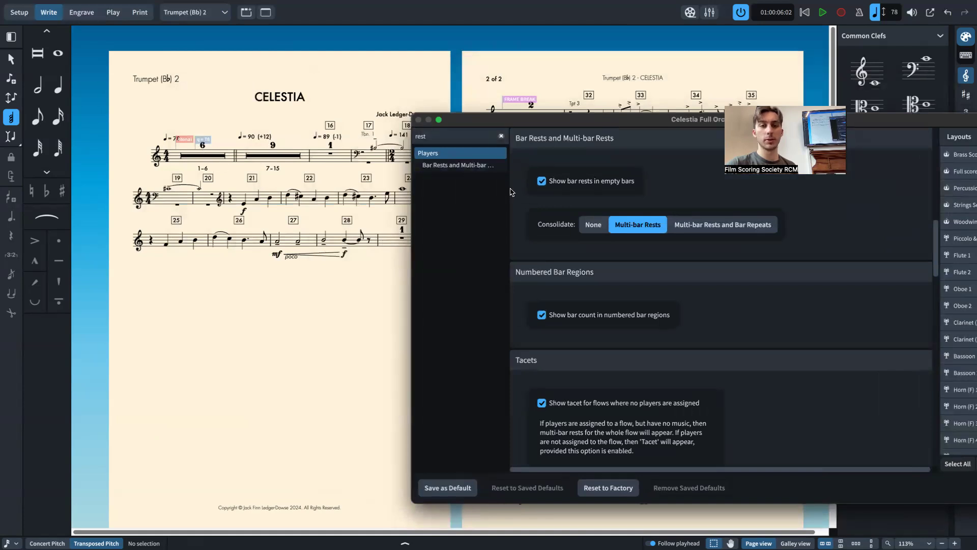
pyautogui.click(593, 229)
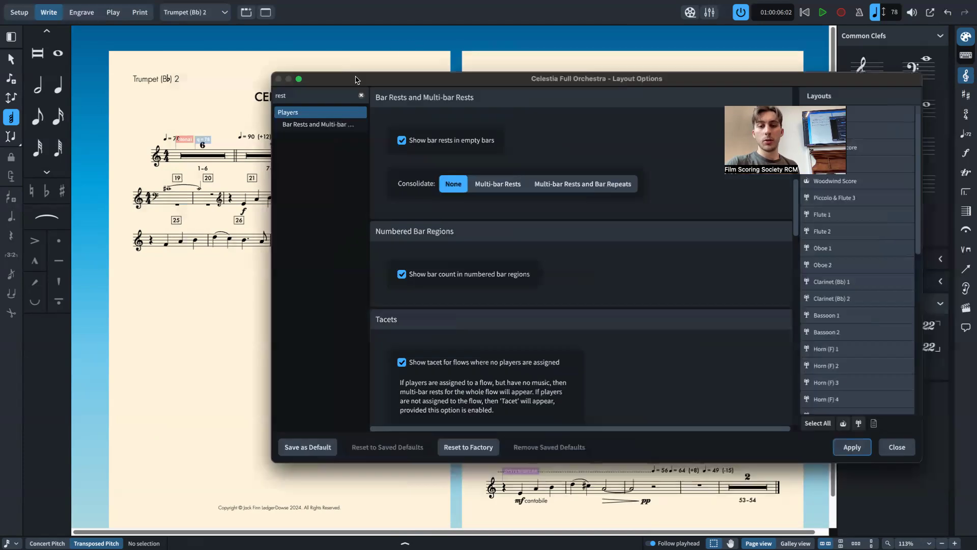
pyautogui.moveTo(499, 119); pyautogui.dragTo(309, 71)
pyautogui.click(800, 437)
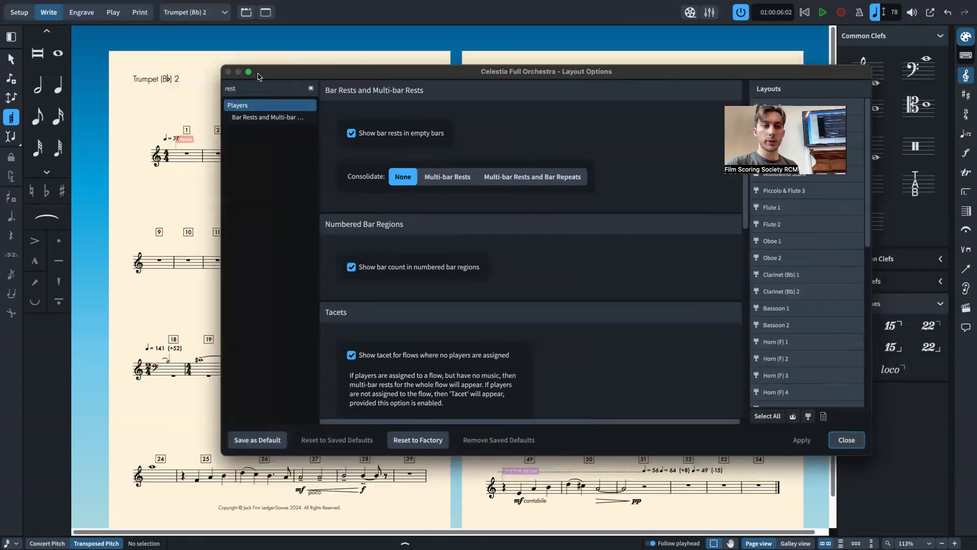
pyautogui.click(846, 440)
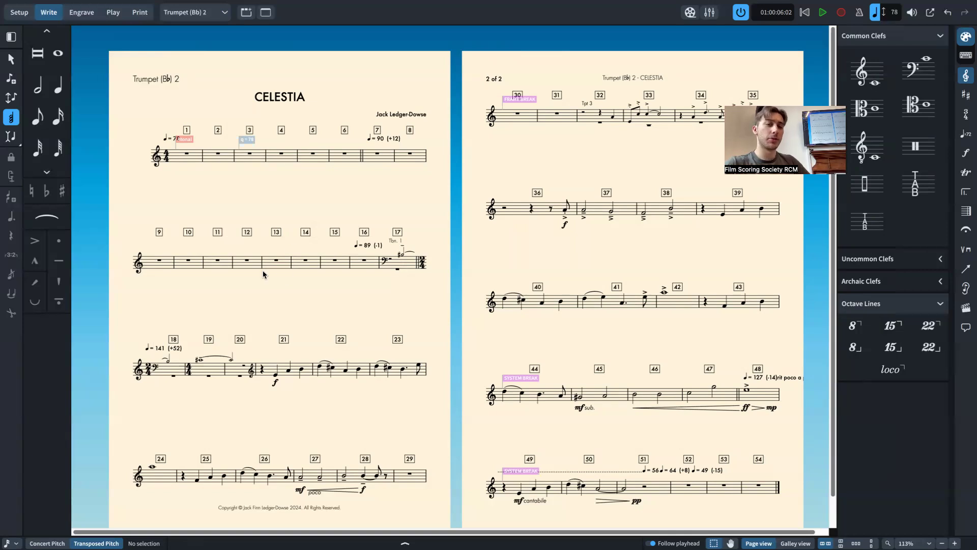
pyautogui.click(216, 234)
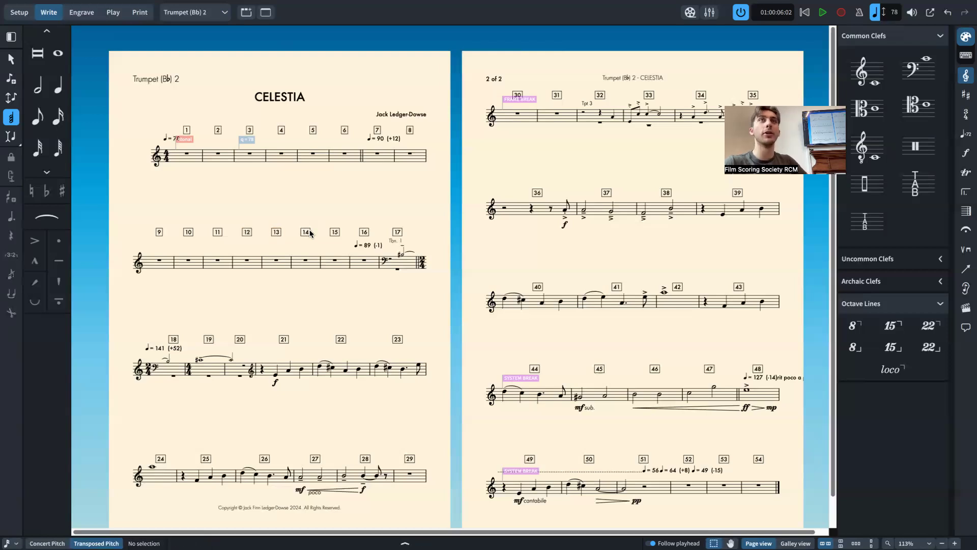
pyautogui.click(270, 215)
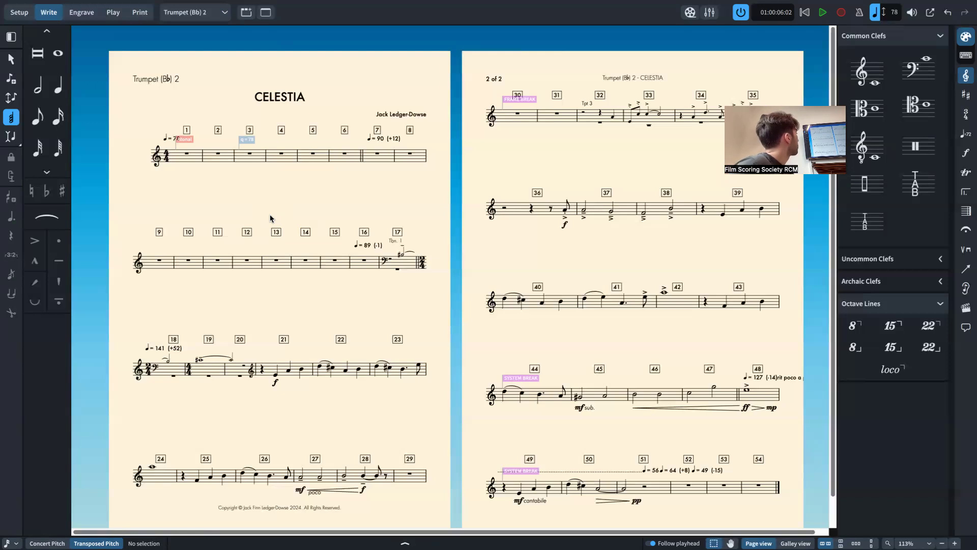
# Step: Delete the system breaks at bars 44 and 49 in Engrave mode
pyautogui.hotkey('ctrl', '3')
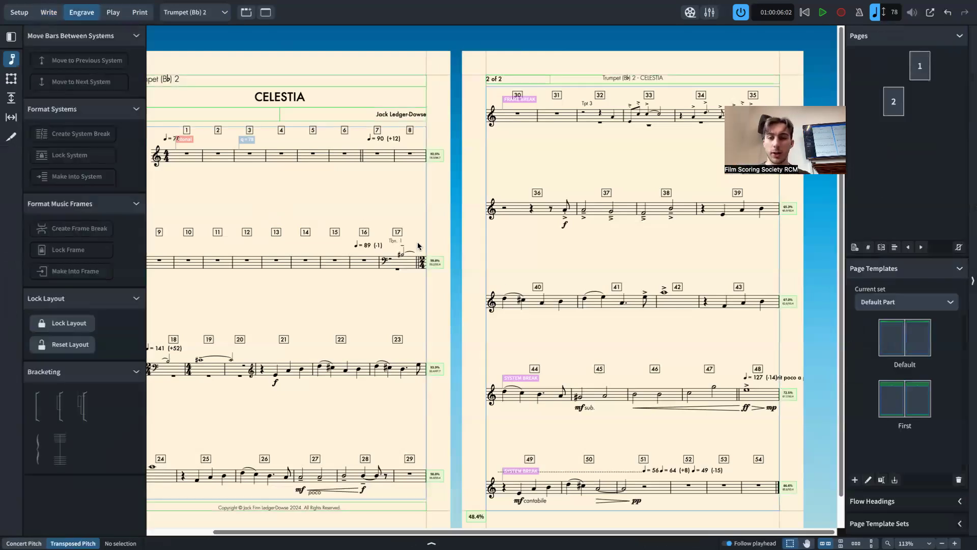
pyautogui.click(507, 381)
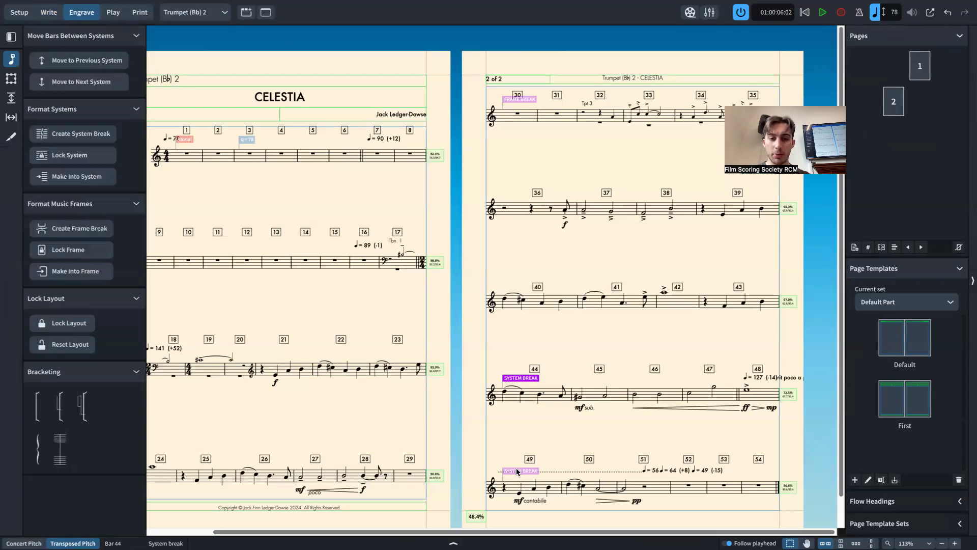
pyautogui.press('Delete')
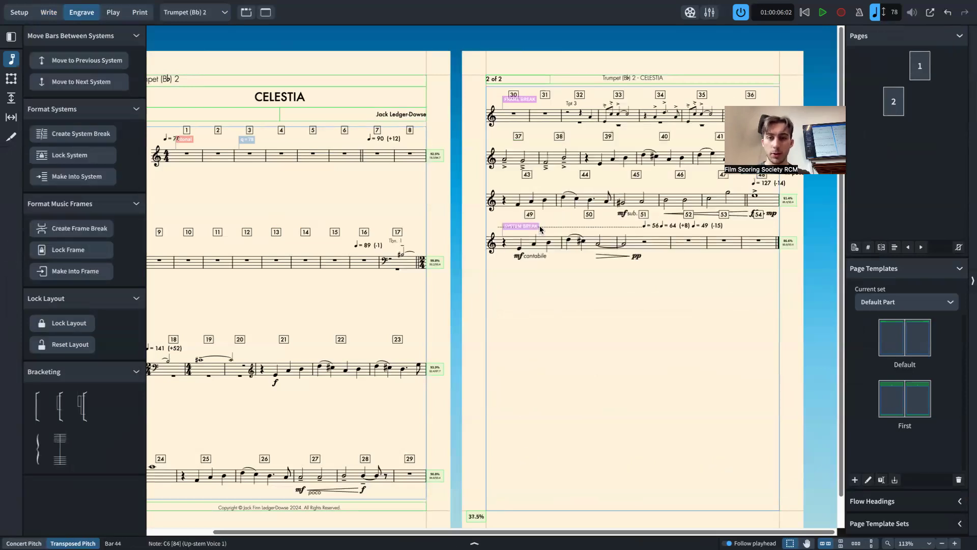
pyautogui.click(538, 225)
pyautogui.press('Delete')
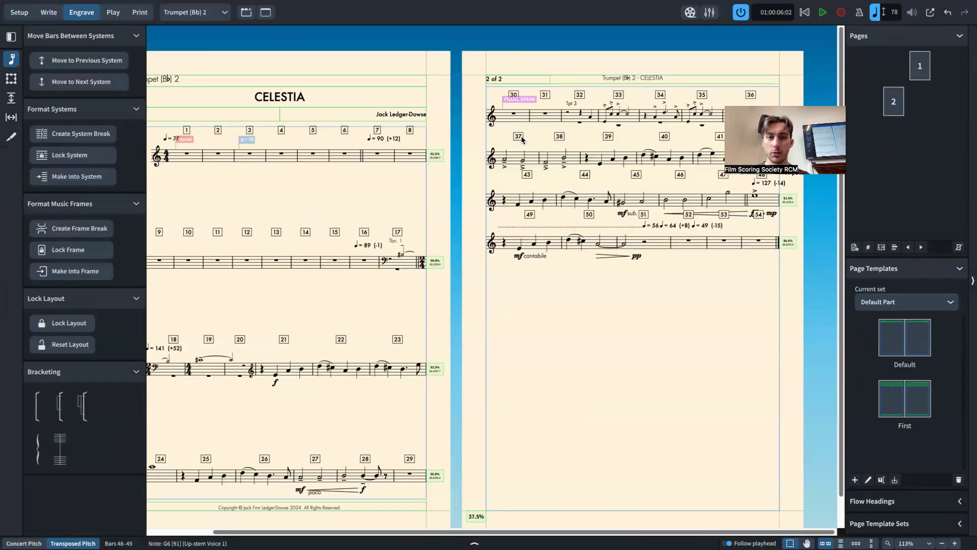
# Step: Undo both system break deletions and return to Write mode
pyautogui.hotkey('ctrl', 'z')
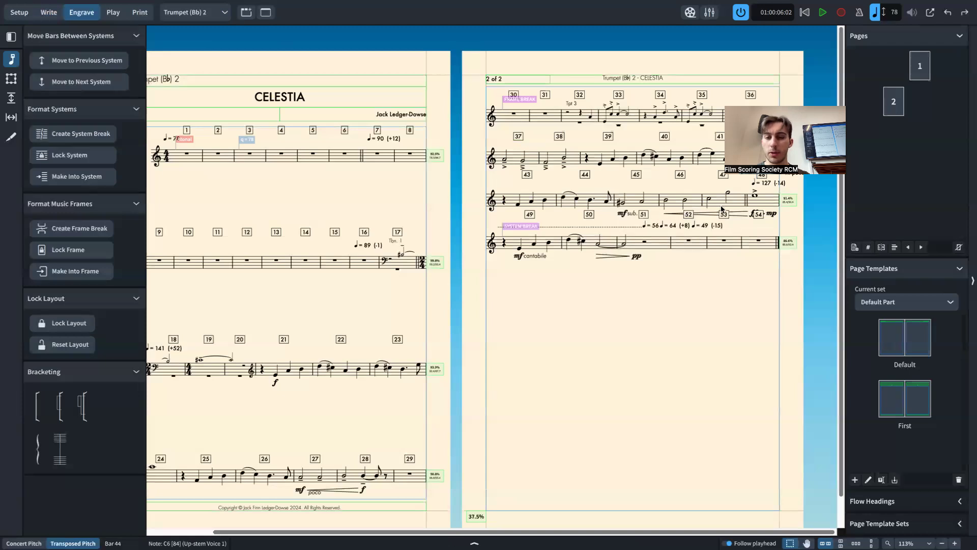
pyautogui.hotkey('ctrl', 'z')
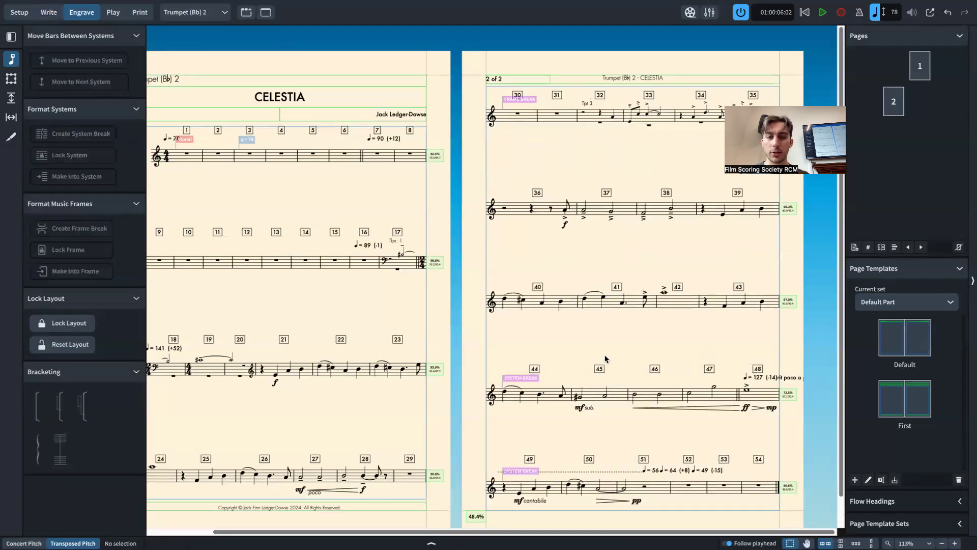
pyautogui.click(55, 13)
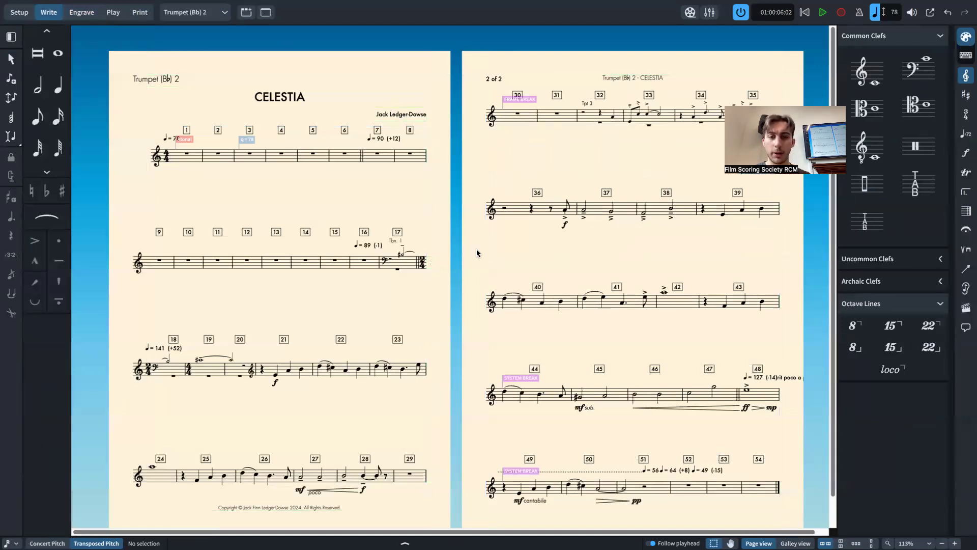
# Step: Find Vertical Justification in Layout Options and examine its frame fullness thresholds against the pages, leaving the settings as they are
pyautogui.press('super+shift+l')
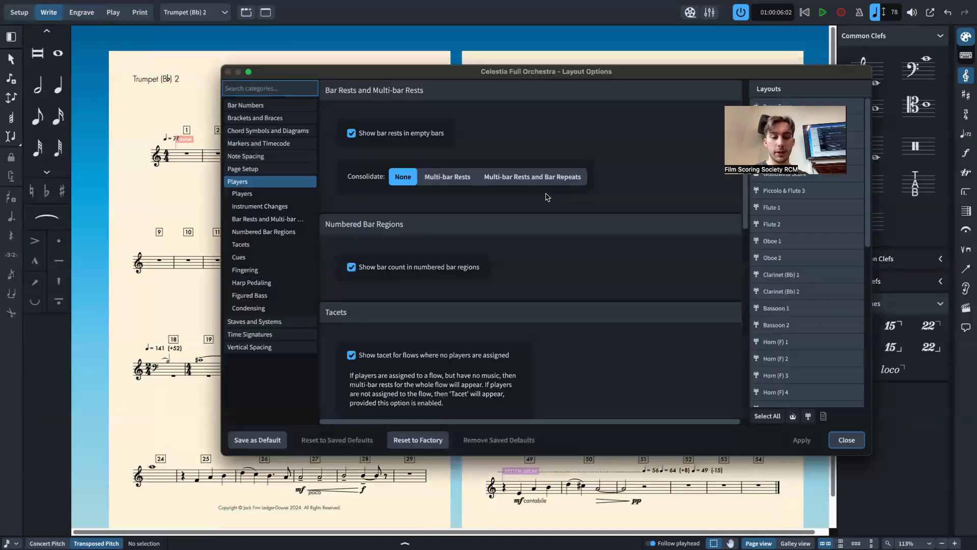
pyautogui.write('verti')
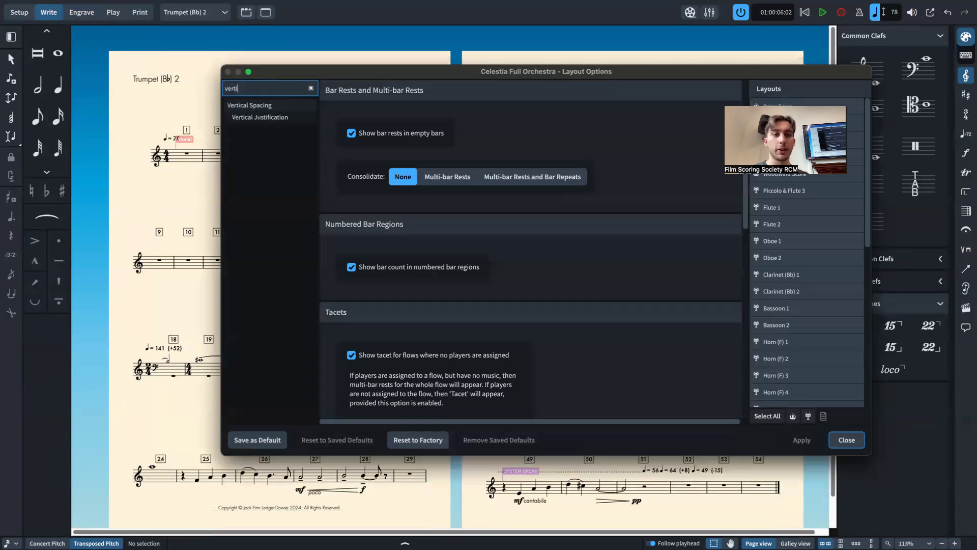
pyautogui.click(260, 117)
pyautogui.moveTo(293, 83); pyautogui.dragTo(309, 424)
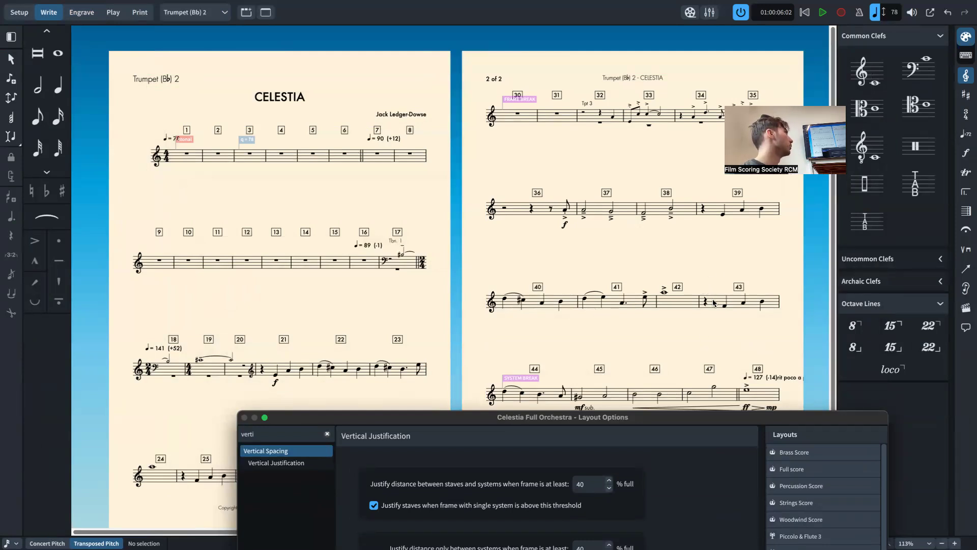
pyautogui.moveTo(627, 420); pyautogui.dragTo(612, 526)
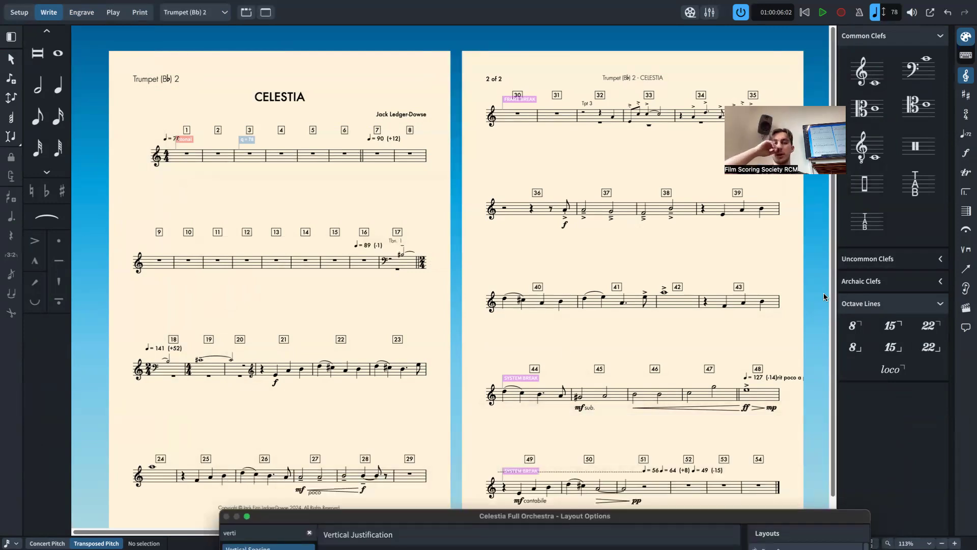
pyautogui.moveTo(438, 516); pyautogui.dragTo(274, 77)
pyautogui.click(402, 143)
pyautogui.click(404, 208)
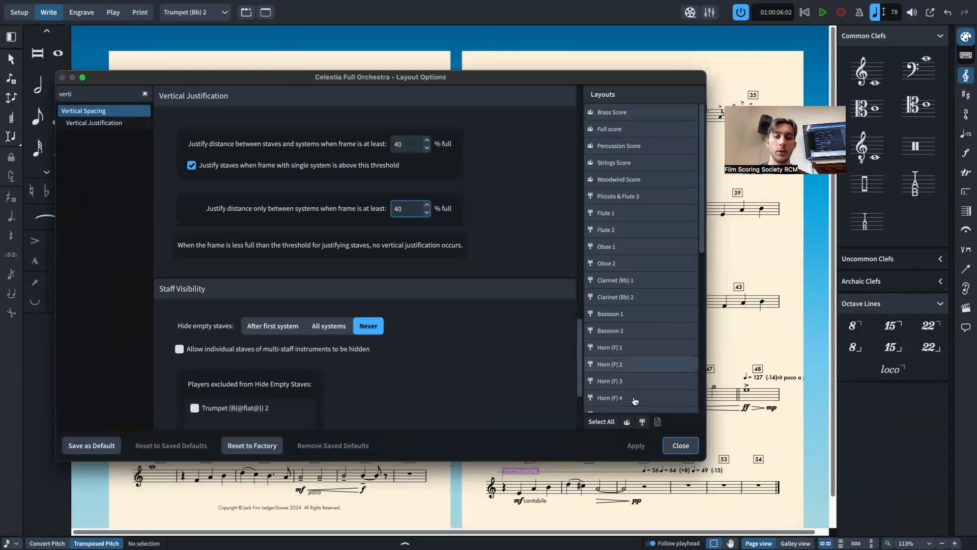
pyautogui.click(681, 446)
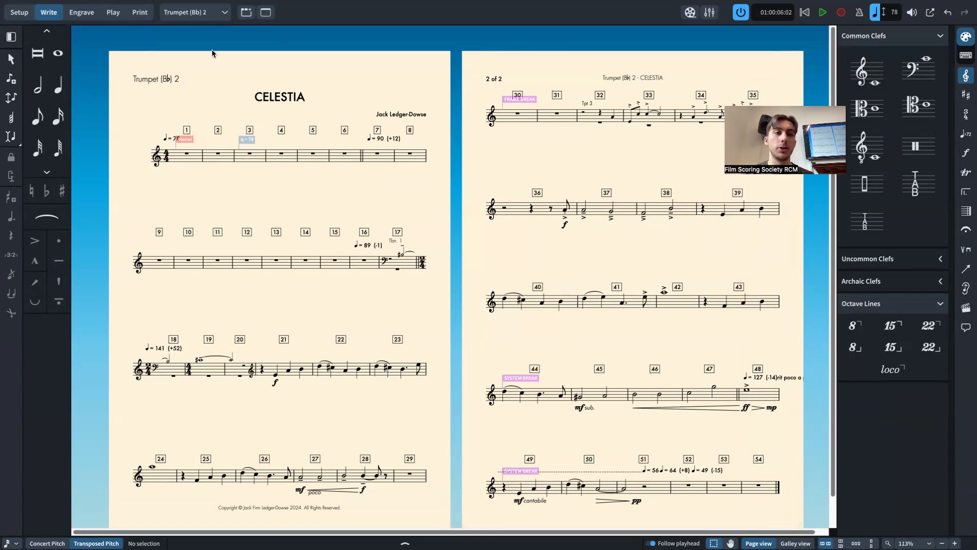
# Step: Switch from the Trumpet (Bb) 2 part to the Full score layout and examine its first music page
pyautogui.click(198, 16)
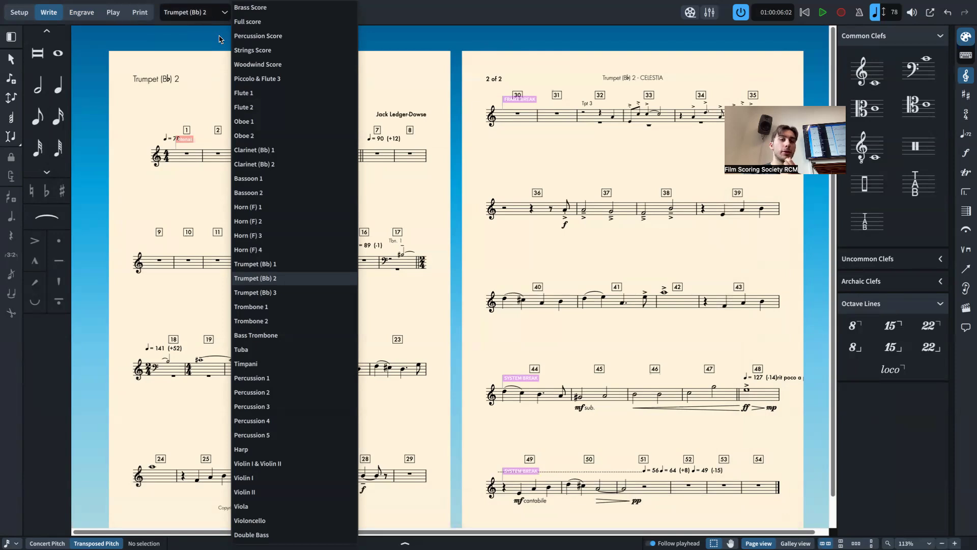
pyautogui.click(285, 278)
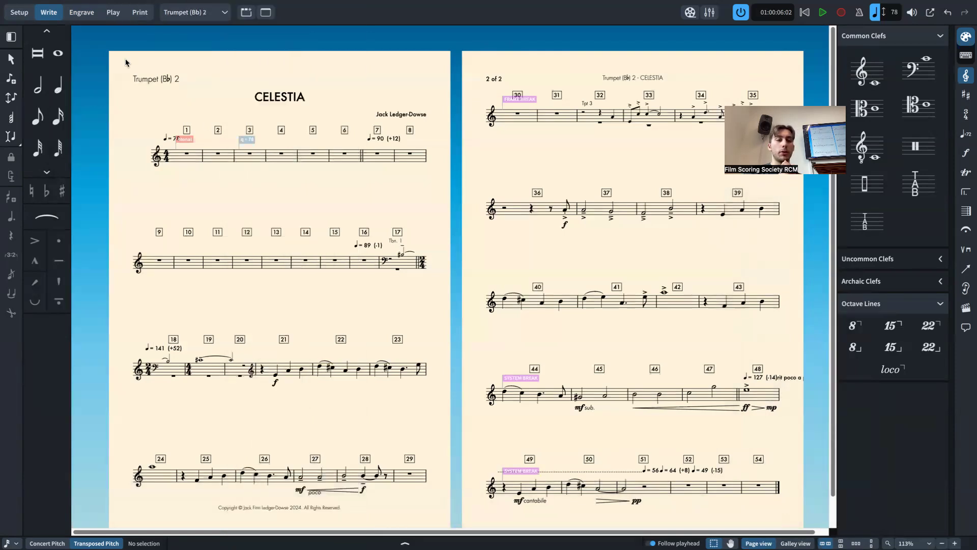
pyautogui.click(198, 12)
pyautogui.click(256, 22)
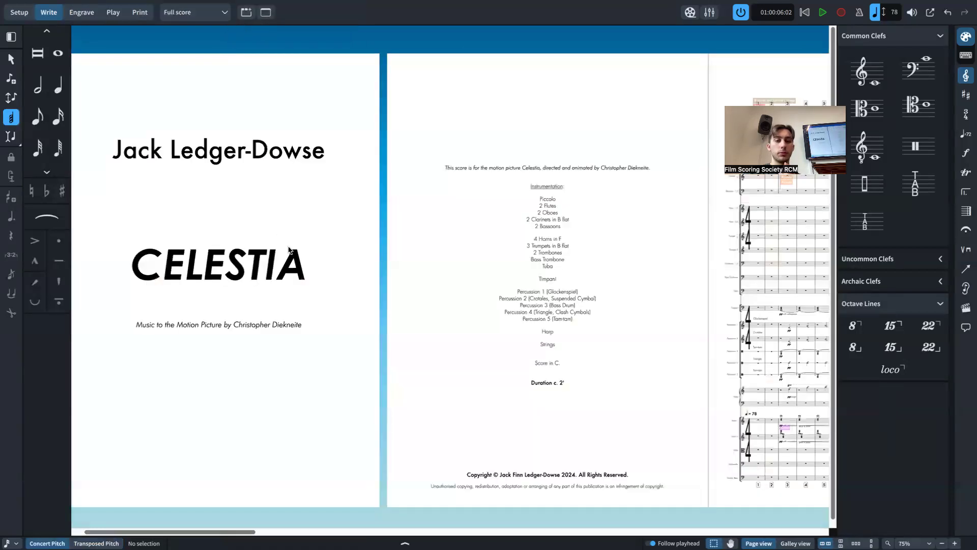
pyautogui.scroll(5, 211, 221)
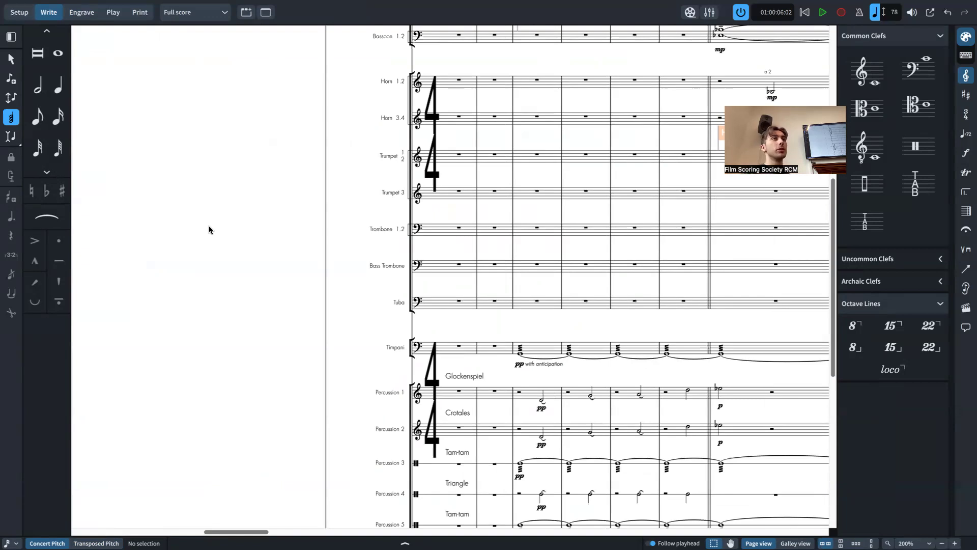
pyautogui.scroll(-5, 235, 100)
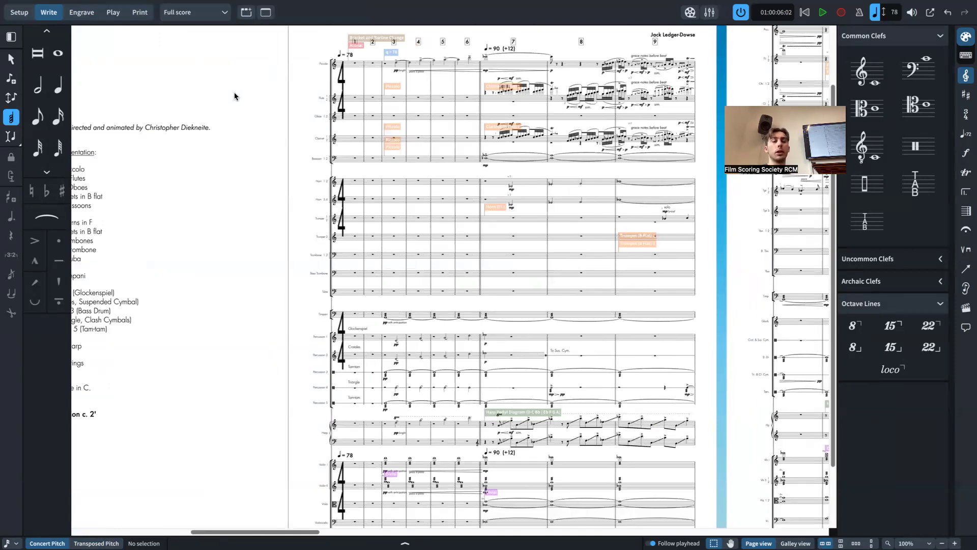
# Step: In Setup mode, compare the players assigned to the Full score and Brass Score layouts
pyautogui.click(27, 17)
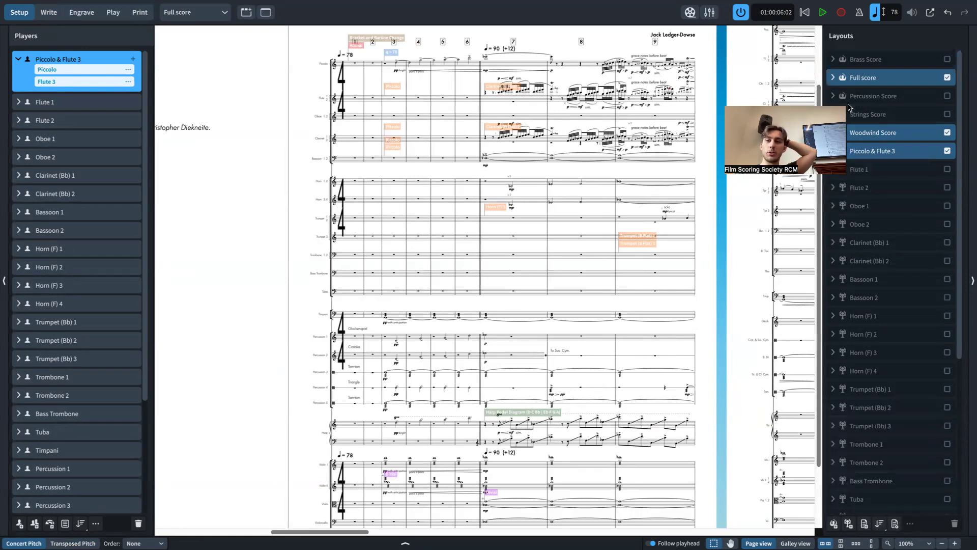
pyautogui.click(864, 81)
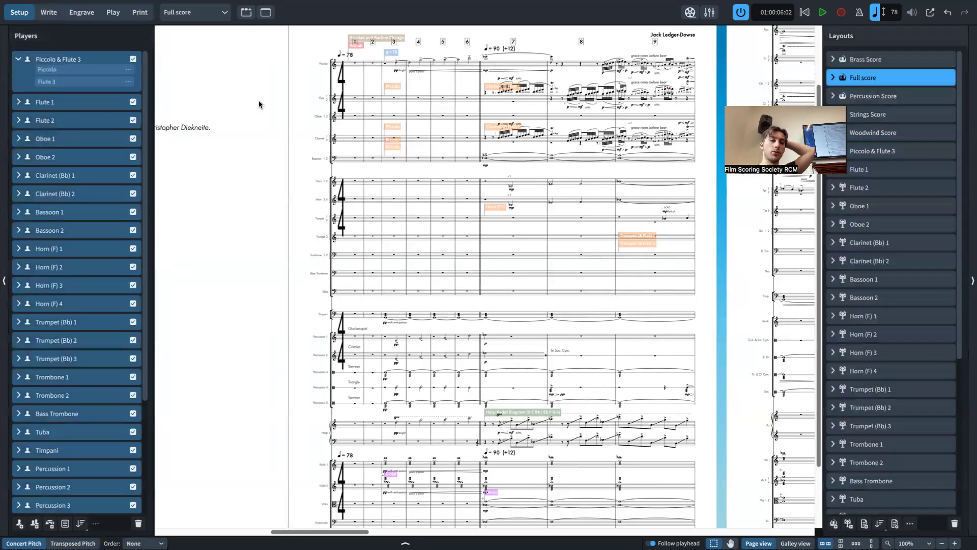
pyautogui.scroll(-3, 83, 220)
pyautogui.scroll(3, 80, 260)
pyautogui.scroll(-3, 79, 304)
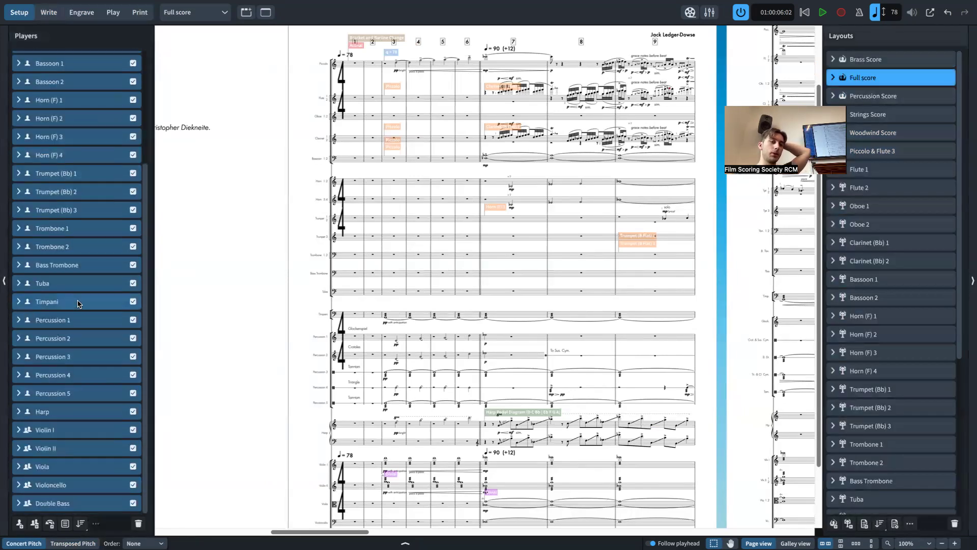
pyautogui.scroll(3, 78, 304)
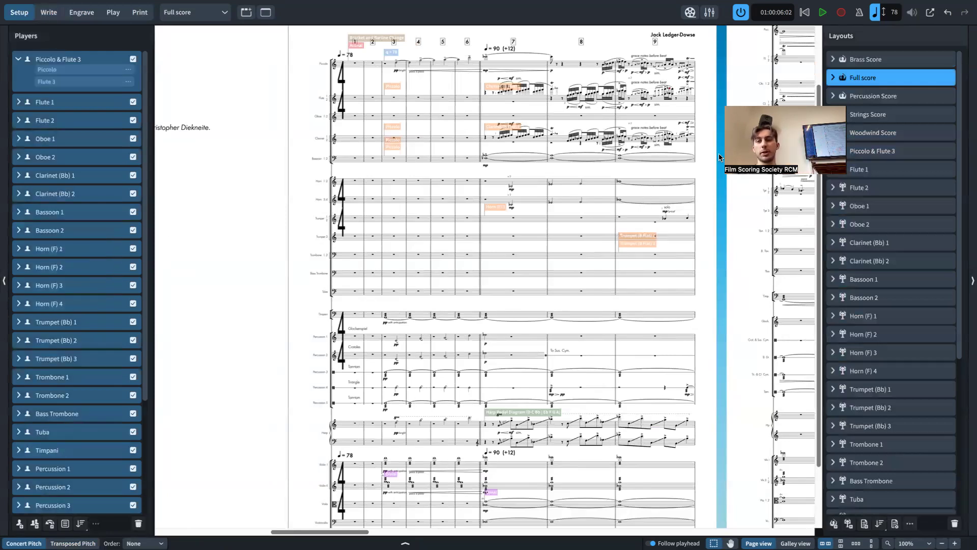
pyautogui.click(861, 62)
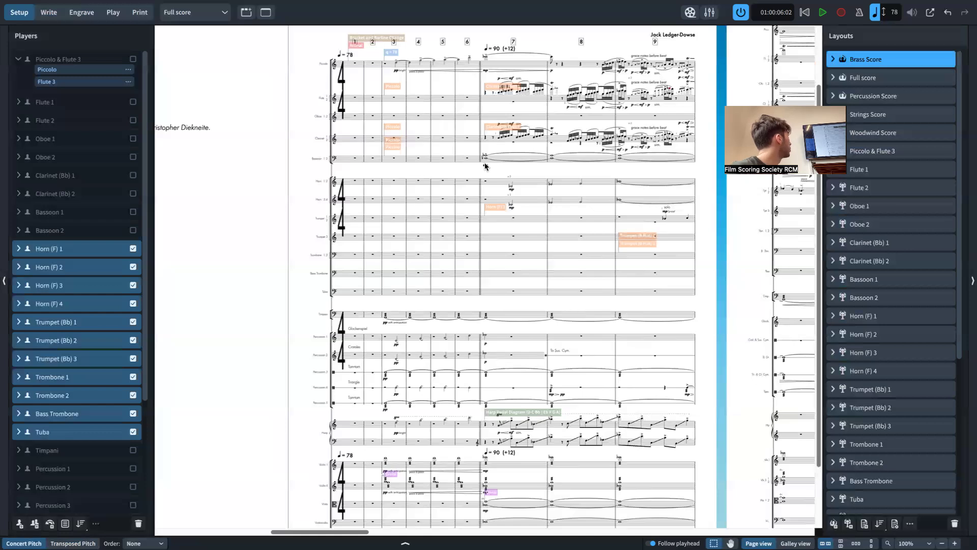
# Step: Display the Brass Score layout and look over its opening pages
pyautogui.click(203, 17)
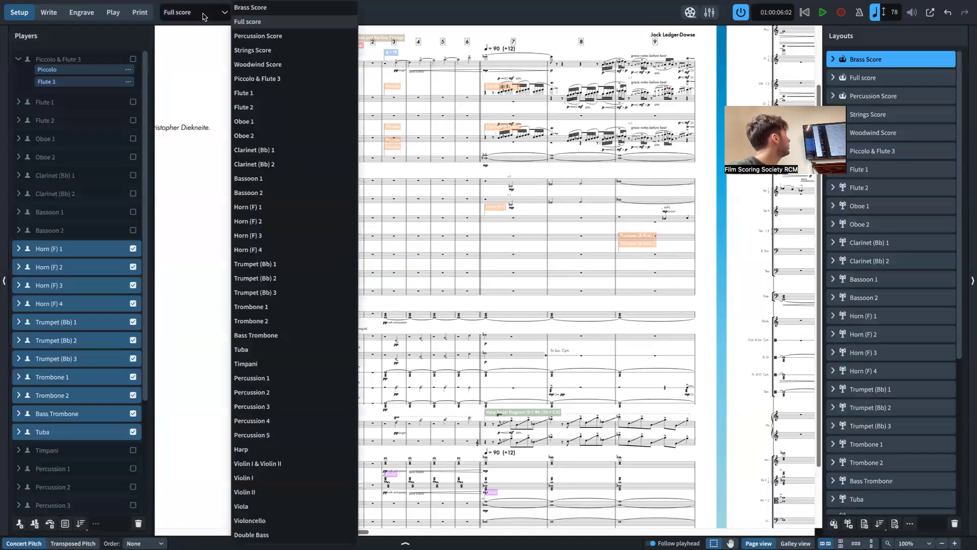
pyautogui.click(257, 8)
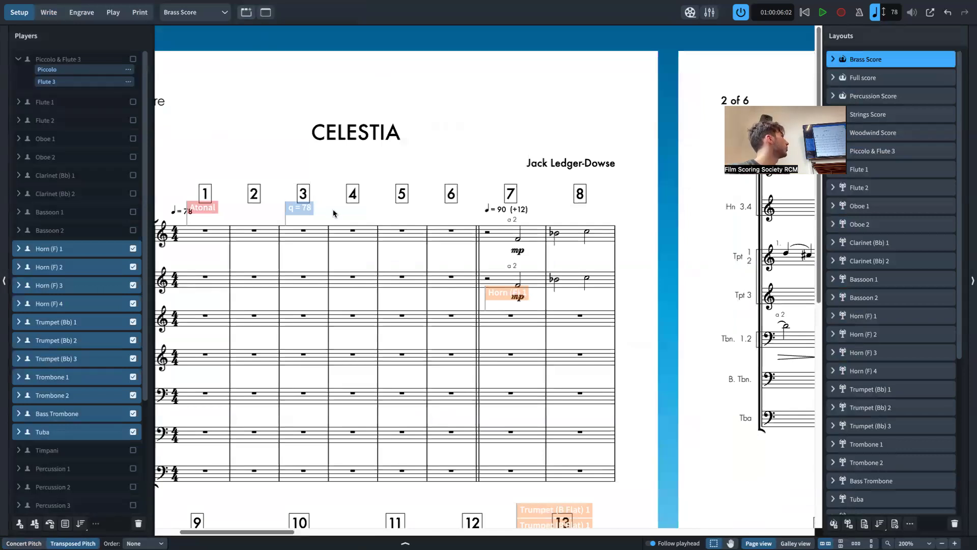
pyautogui.scroll(-3, 333, 209)
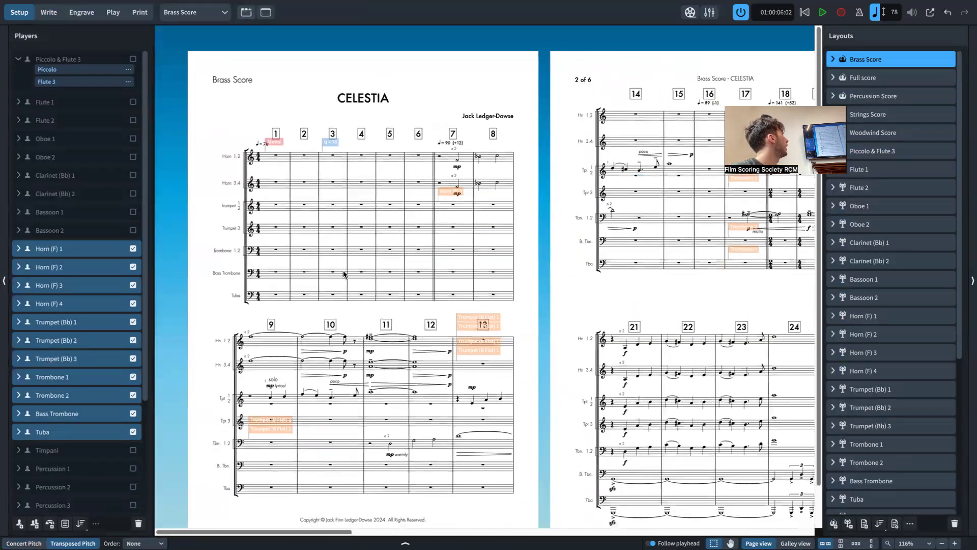
# Step: In Write mode, enter sample notes on the Tuba staff of the Brass Score from bar 3 through bar 5
pyautogui.moveTo(126, 5)
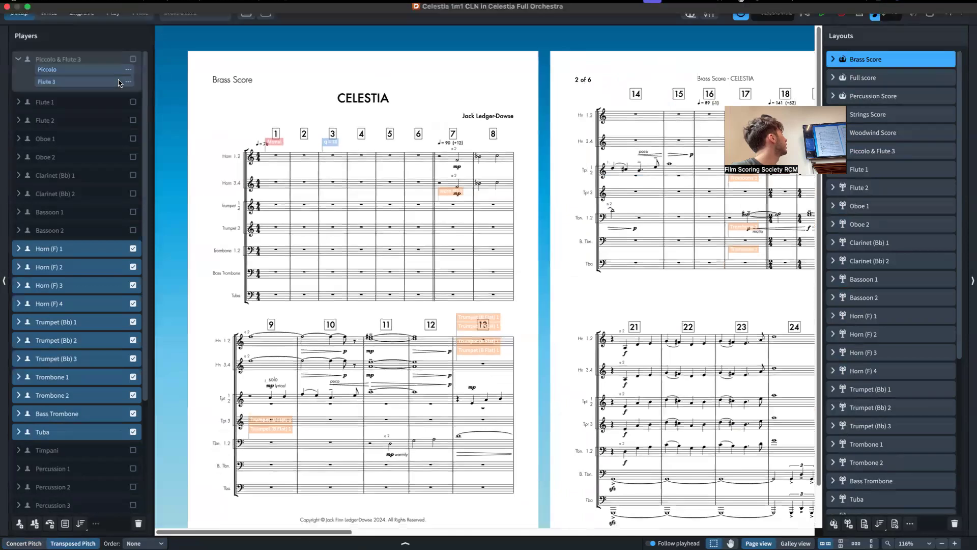
pyautogui.click(48, 12)
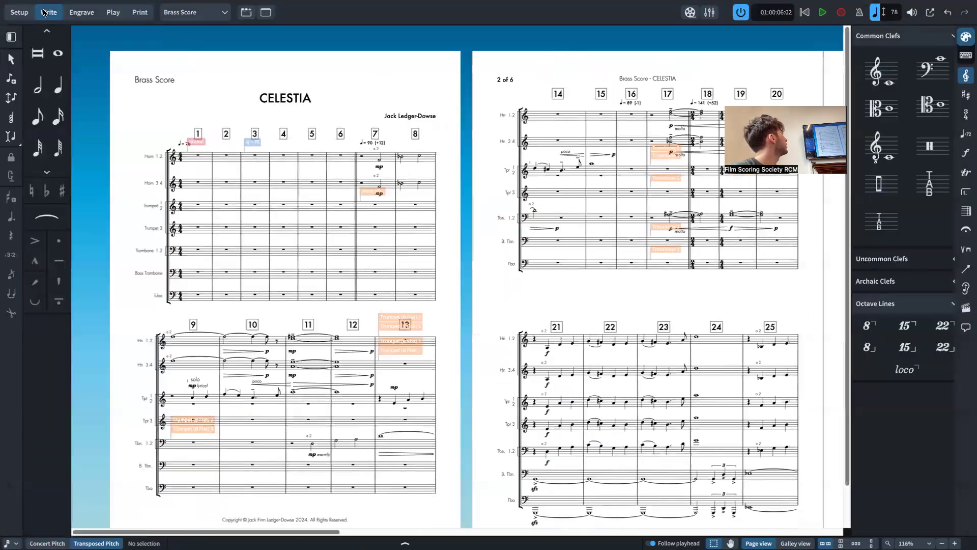
pyautogui.doubleClick(249, 293)
pyautogui.press('f')
pyautogui.press('e')
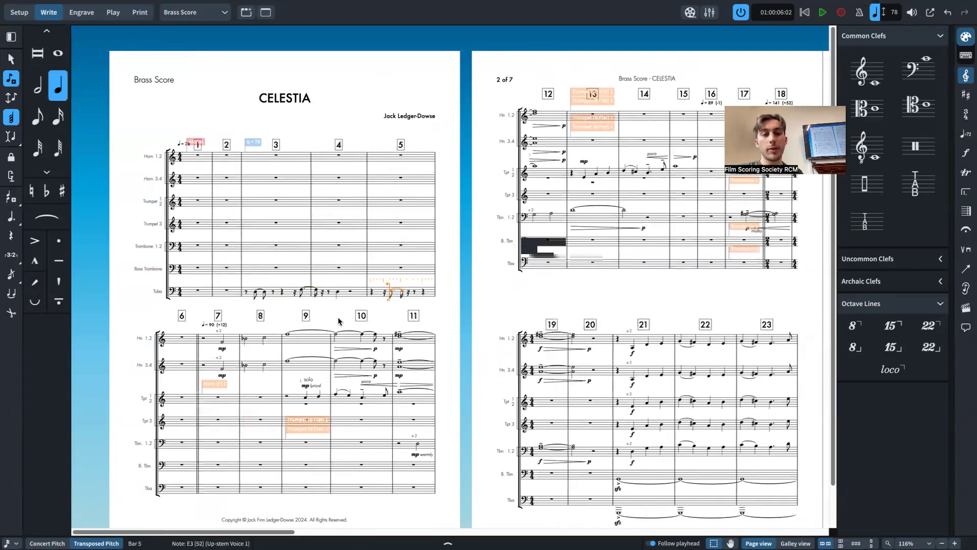
# Step: Display the Full score to check the sample Tuba notes there, and return to the Brass Score layout
pyautogui.click(185, 17)
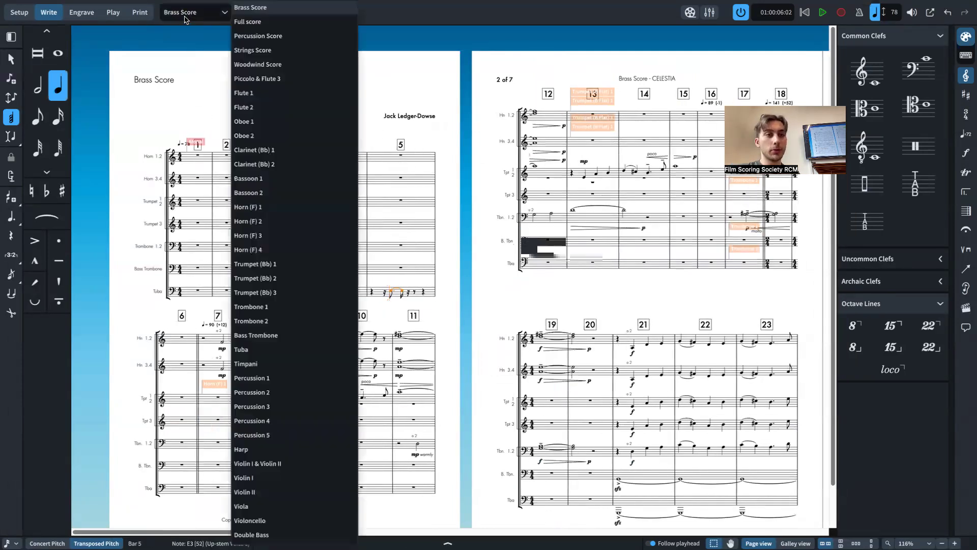
pyautogui.click(239, 22)
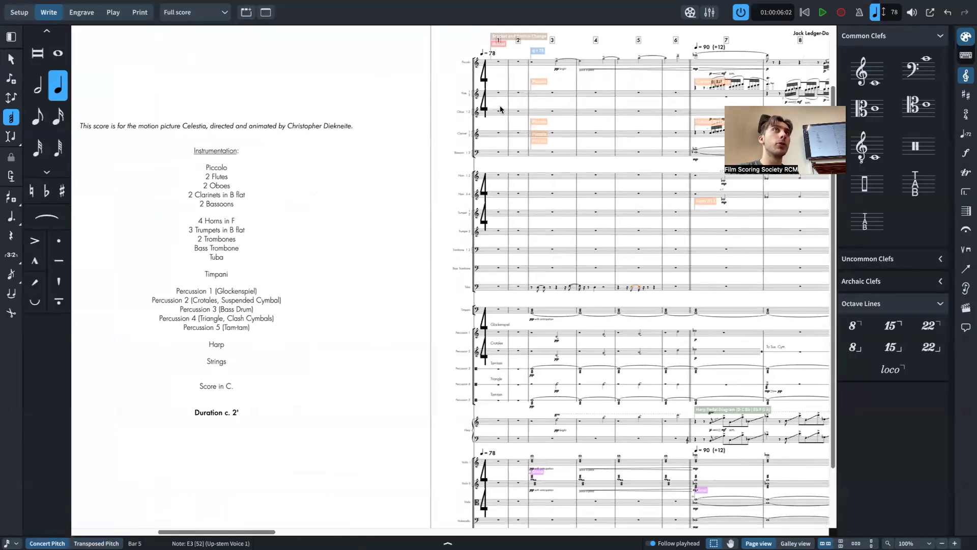
pyautogui.click(186, 15)
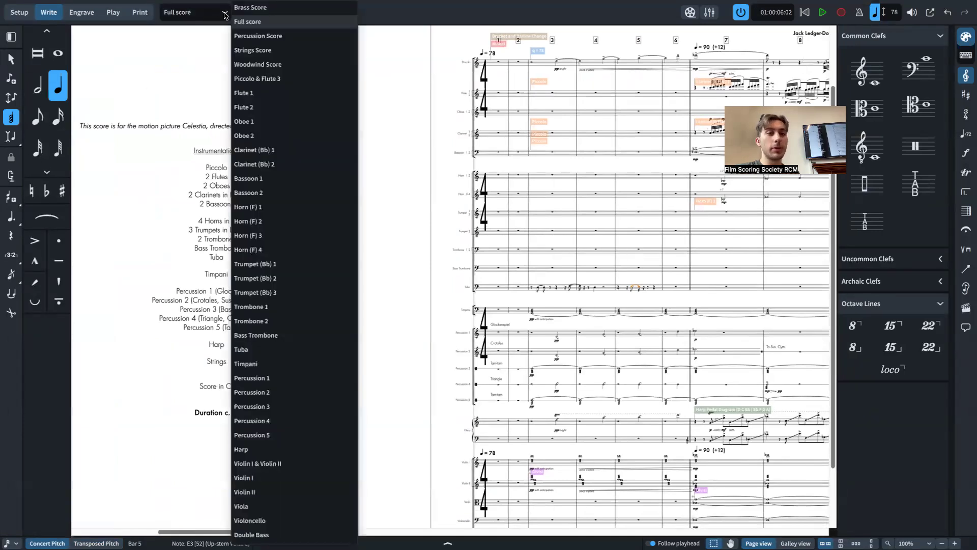
pyautogui.click(243, 10)
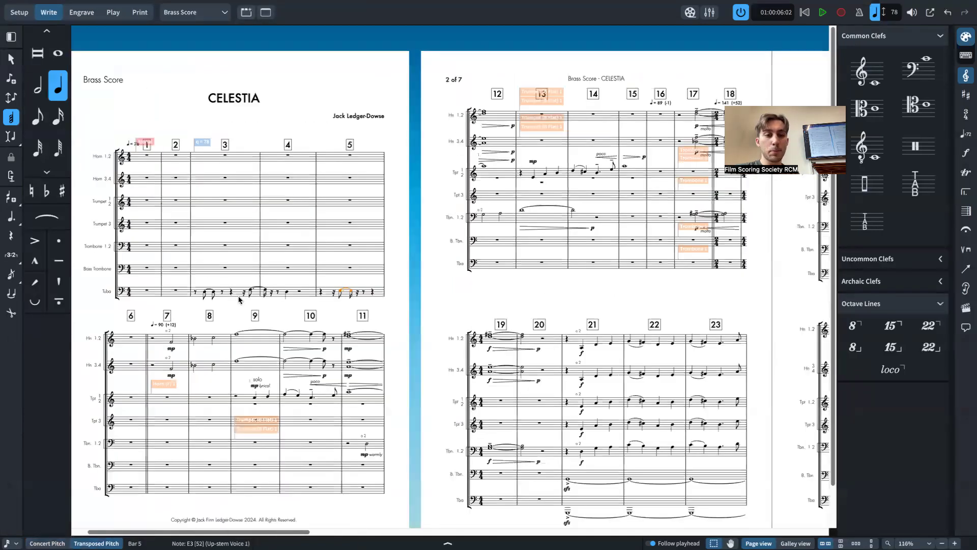
# Step: Delete the sample notes from bars 3 to 5 of the Tuba staff in the Brass Score
pyautogui.keyDown('shift'); pyautogui.click(203, 292); pyautogui.keyUp('shift')
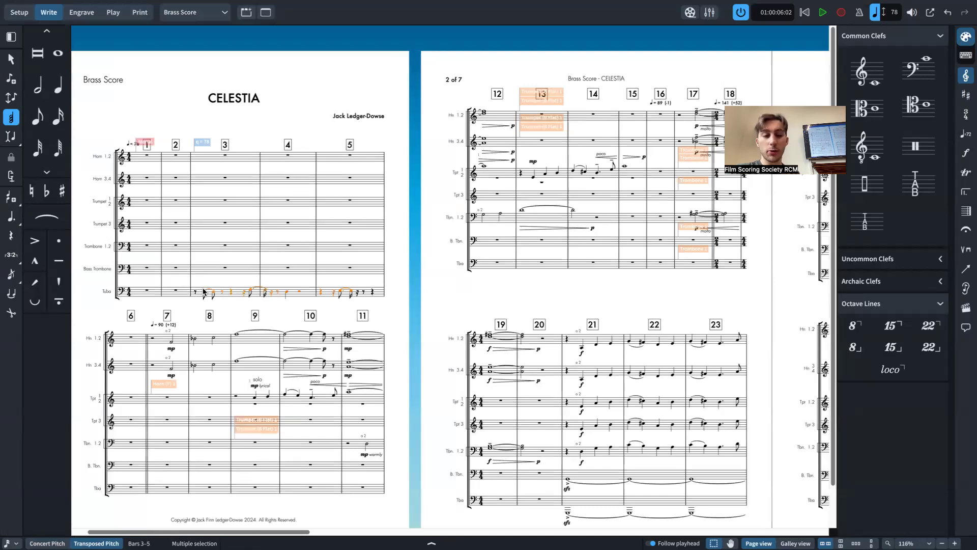
pyautogui.press('Delete')
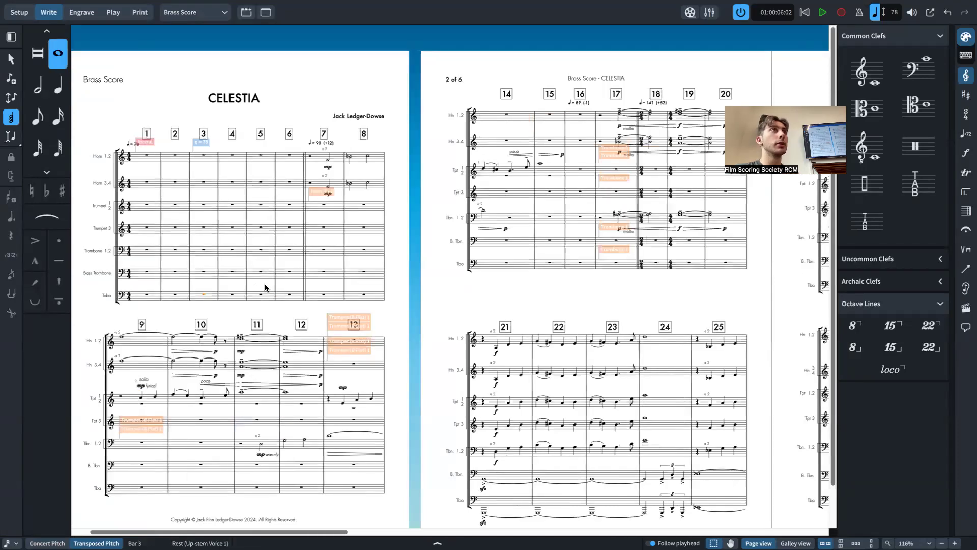
pyautogui.hscroll(10, 265, 288)
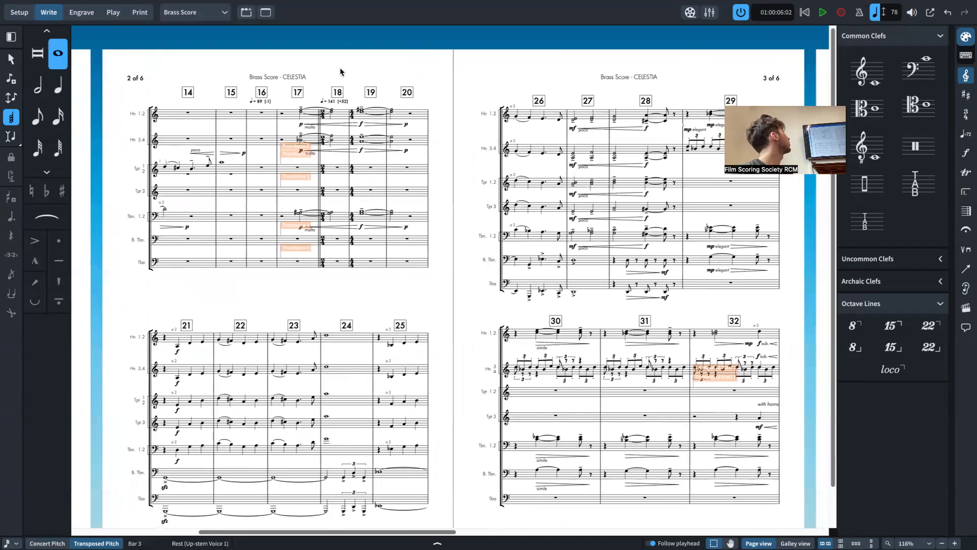
# Step: Switch to the Strings Score layout and look at its pages
pyautogui.click(183, 13)
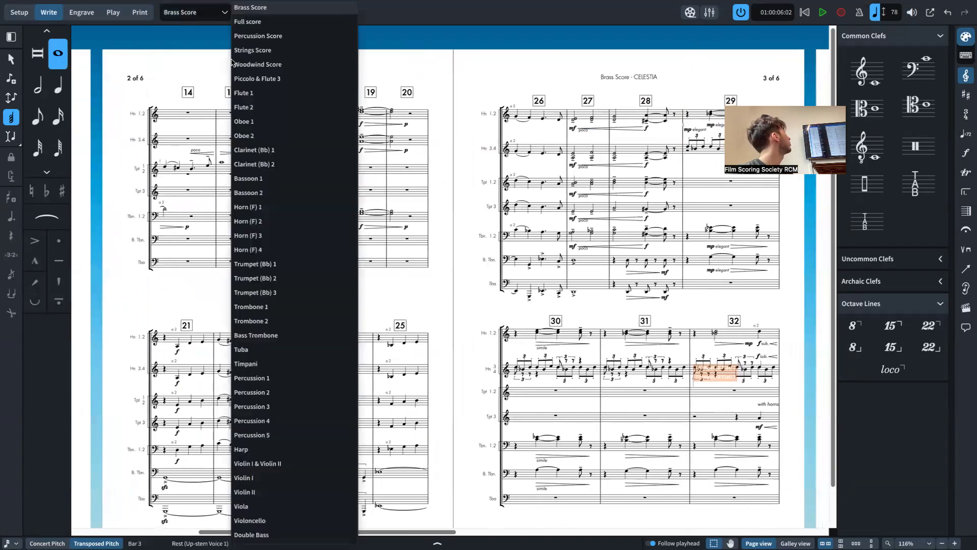
pyautogui.click(284, 51)
pyautogui.scroll(-6, 294, 164)
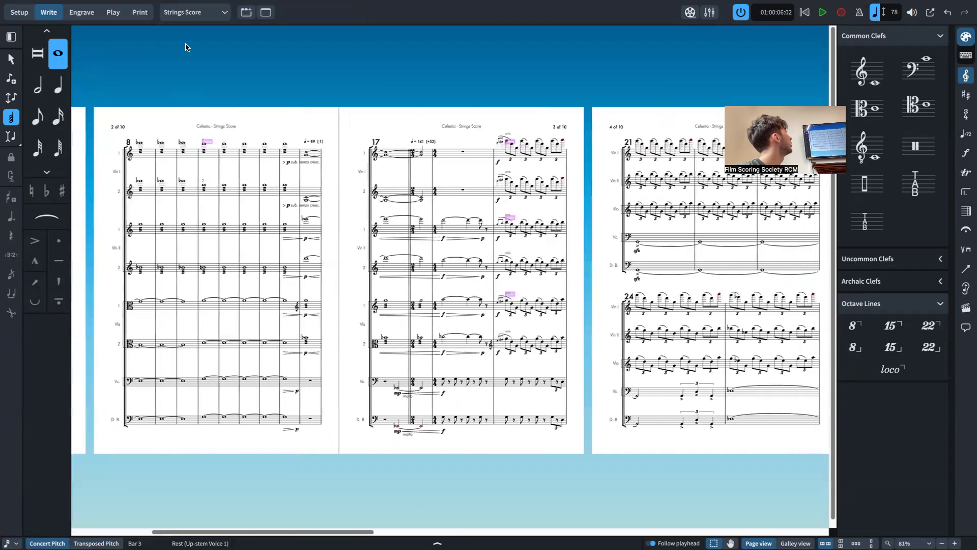
# Step: Display the Woodwind Score layout and examine how its staves and systems are laid out from the opening through the final pages
pyautogui.click(208, 15)
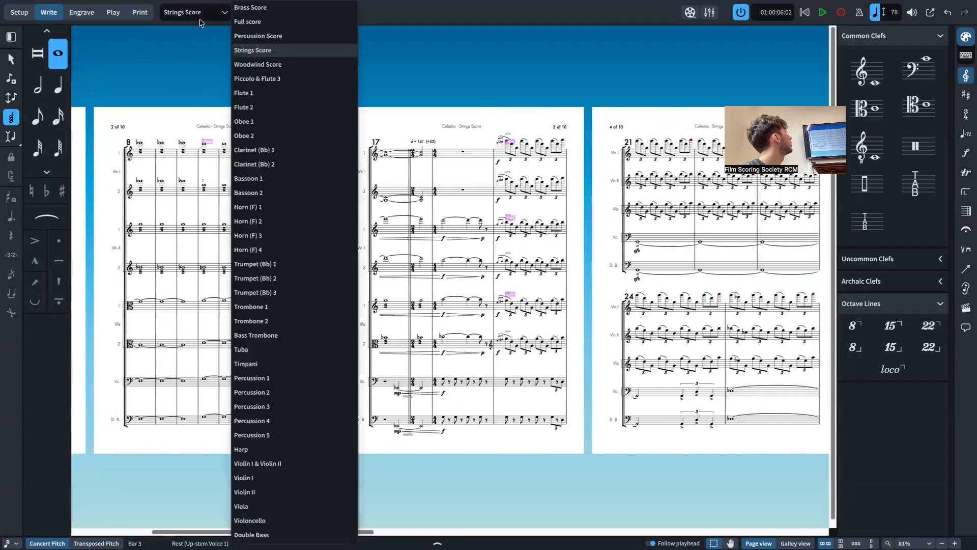
pyautogui.click(264, 66)
pyautogui.scroll(6, 271, 157)
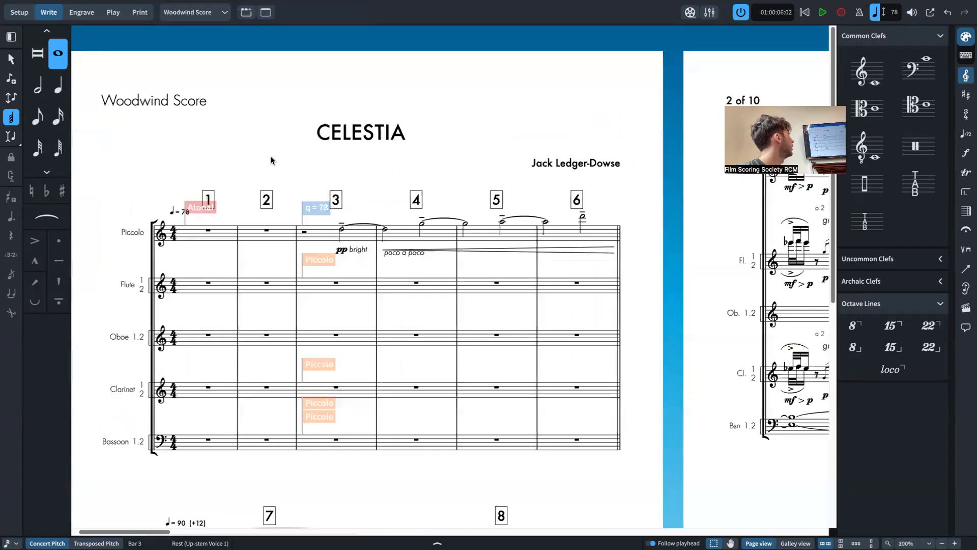
pyautogui.scroll(-2, 269, 163)
pyautogui.scroll(-1, 269, 166)
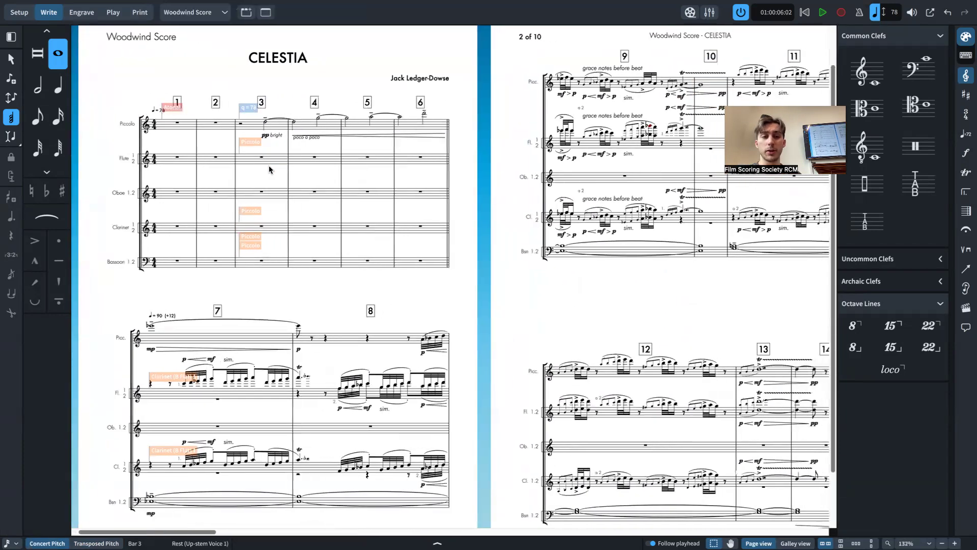
pyautogui.hscroll(15, 270, 169)
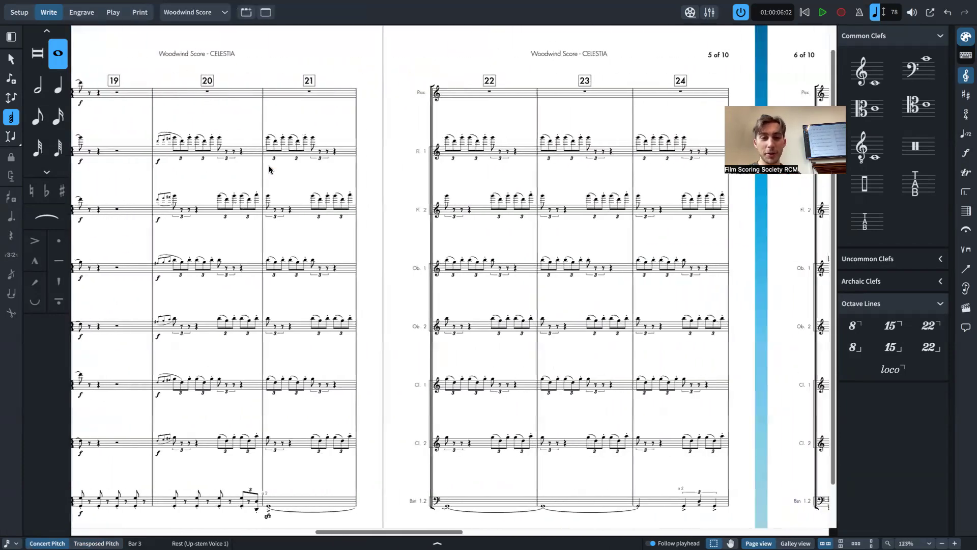
pyautogui.hscroll(10, 271, 162)
pyautogui.scroll(-1, 270, 162)
pyautogui.hscroll(8, 257, 368)
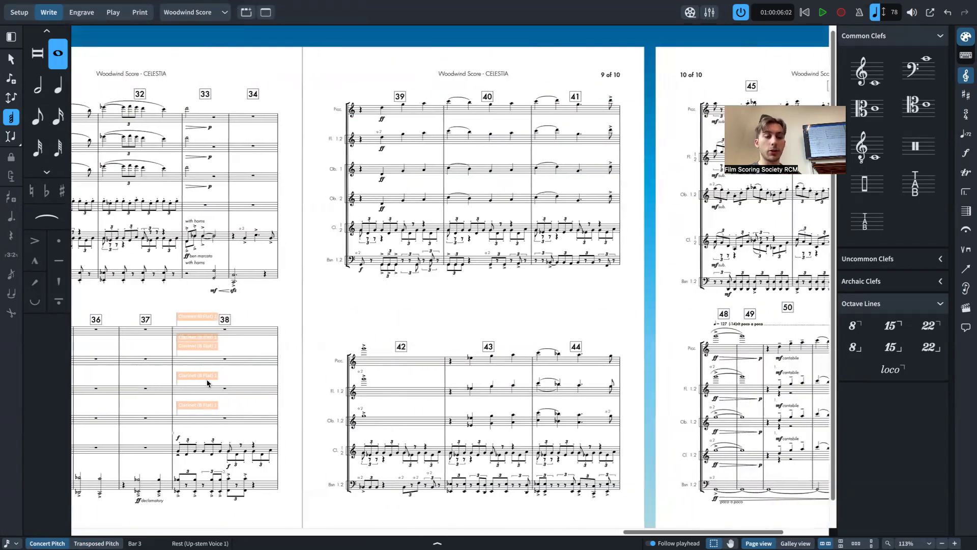
pyautogui.hscroll(-8, 244, 294)
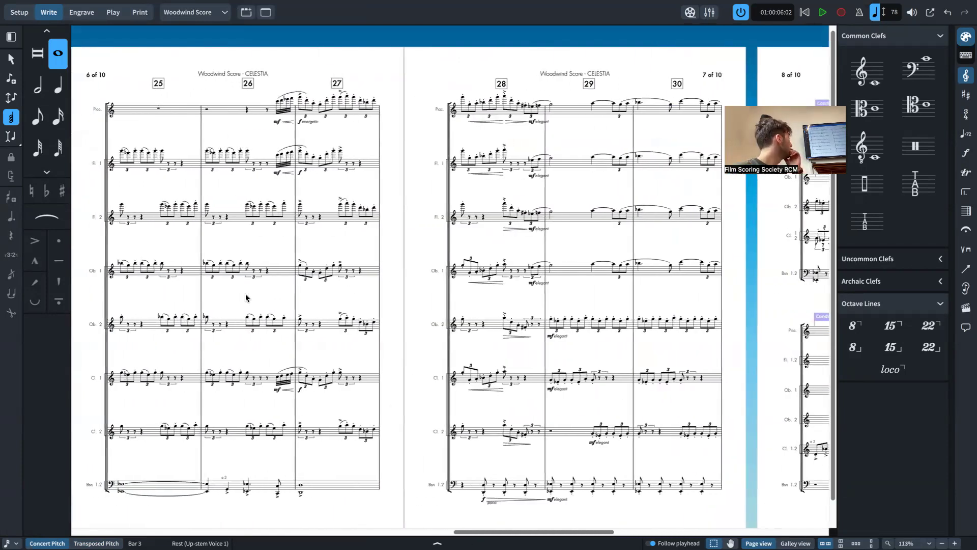
pyautogui.hscroll(-8, 246, 298)
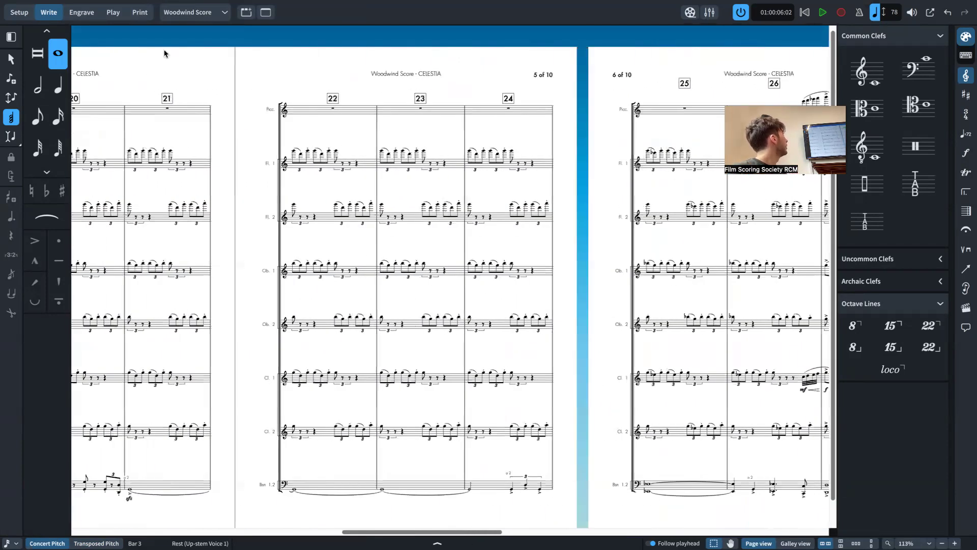
# Step: Return to the Full score layout and examine its title page, instrumentation page and first music pages
pyautogui.click(194, 11)
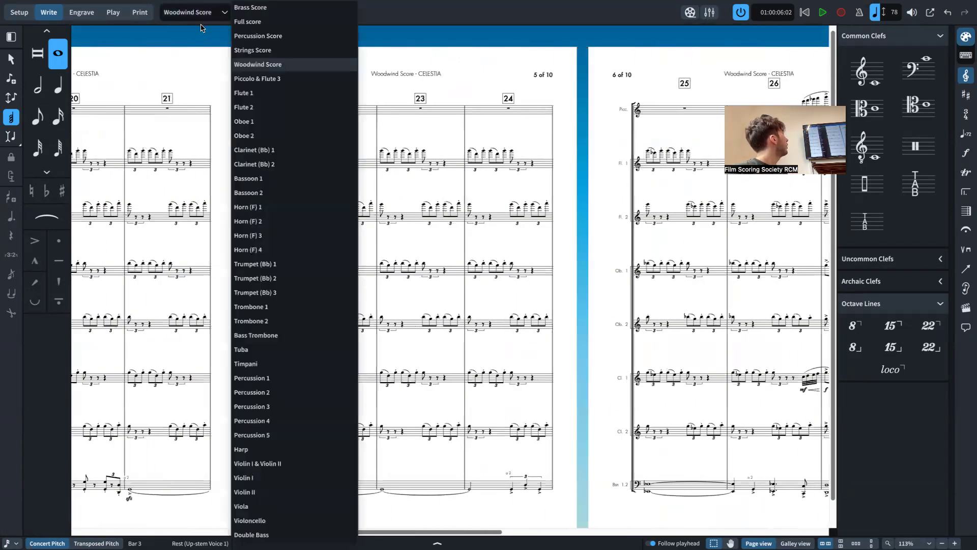
pyautogui.click(248, 21)
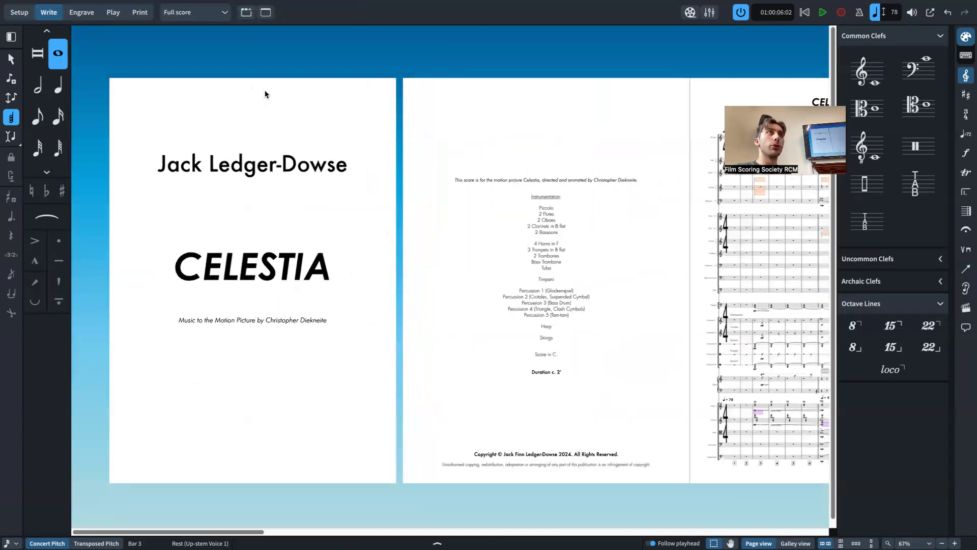
pyautogui.rightClick(356, 186)
pyautogui.click(321, 186)
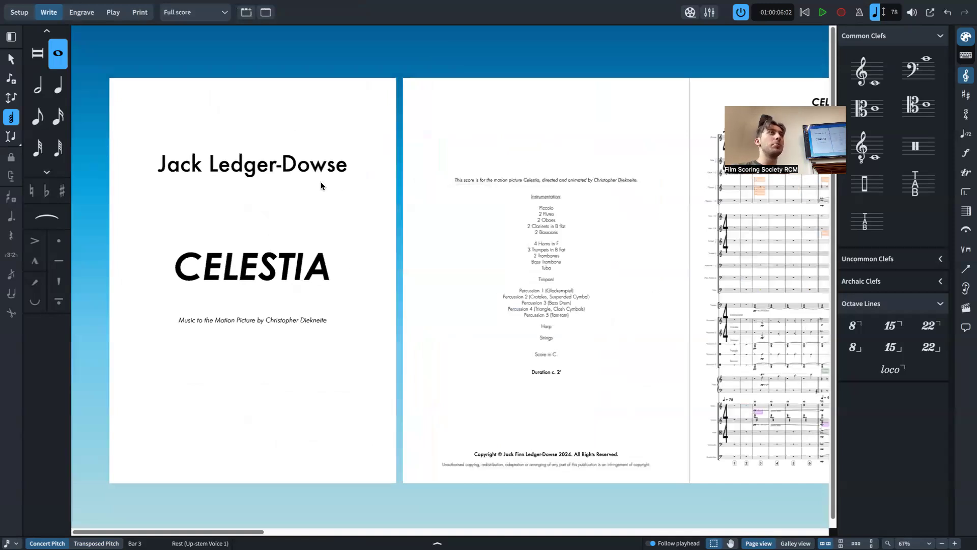
pyautogui.hscroll(10, 321, 186)
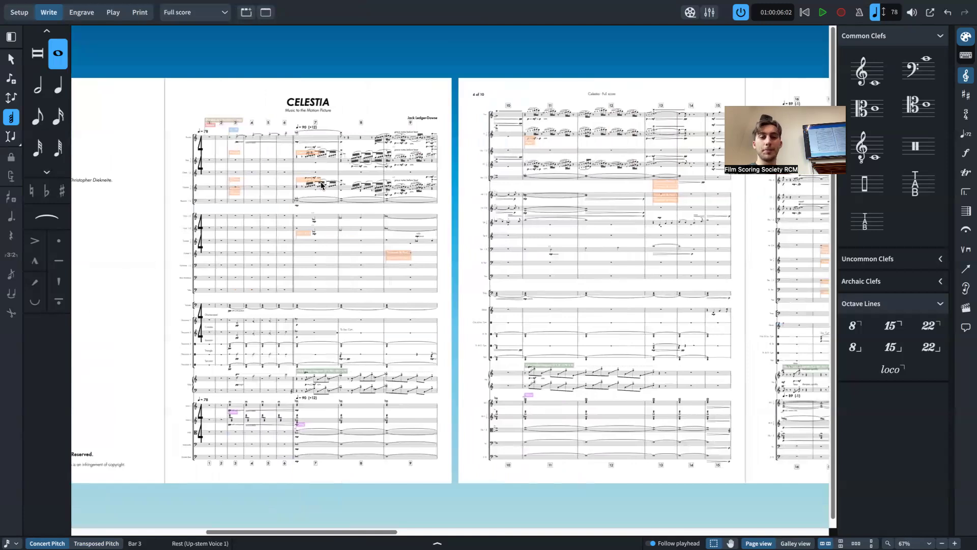
pyautogui.scroll(3, 398, 300)
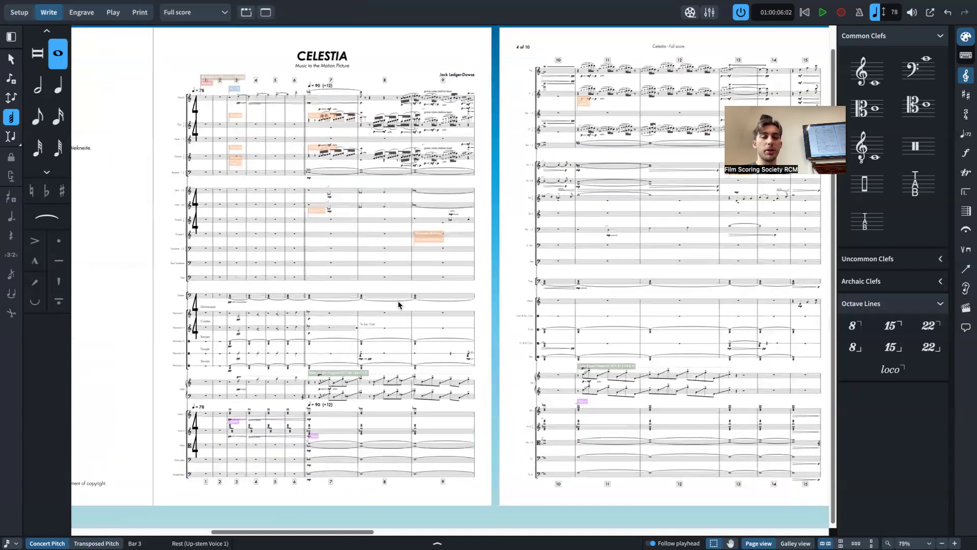
pyautogui.scroll(-3, 399, 305)
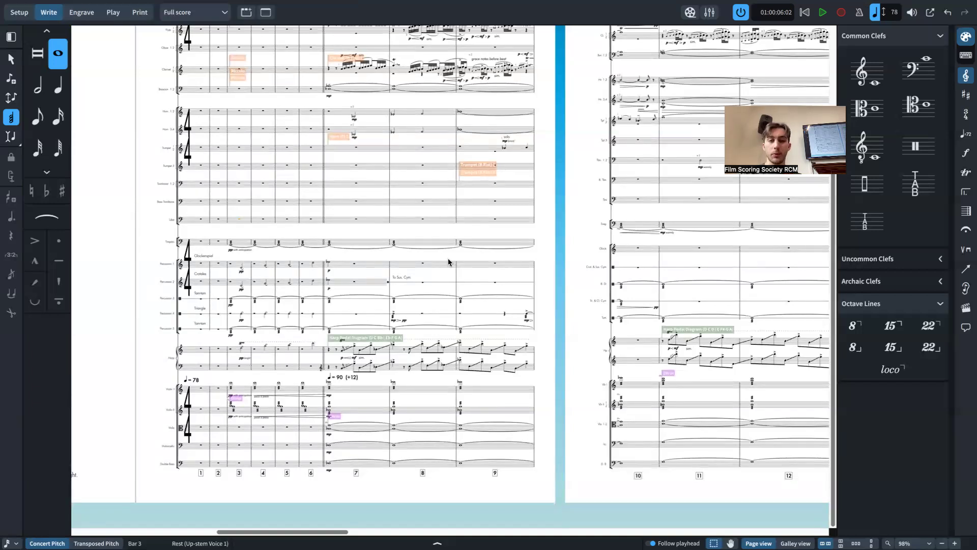
# Step: Open the Layout Options and select the score layouts from Brass Score through Woodwind Score, followed by only Piccolo & Flute 3
pyautogui.press('super+shift+l')
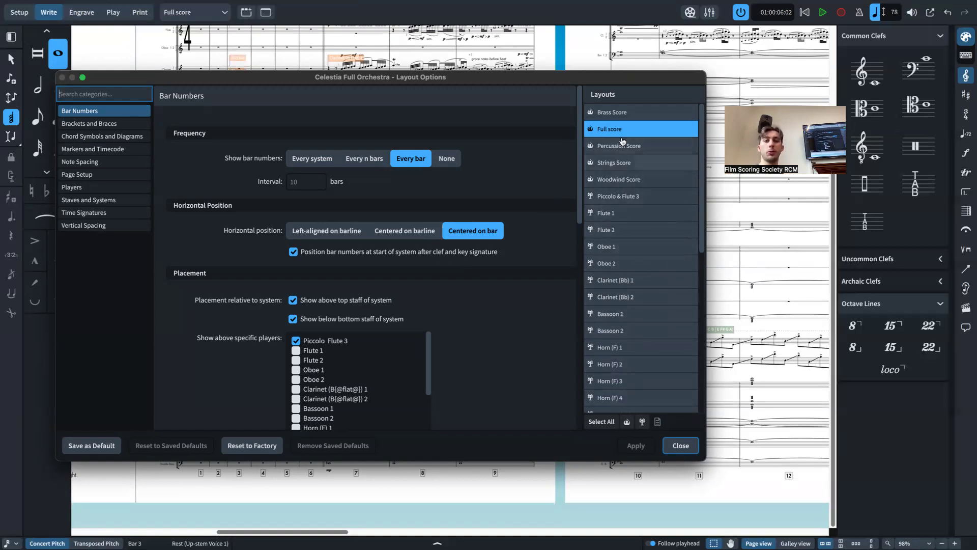
pyautogui.click(619, 112)
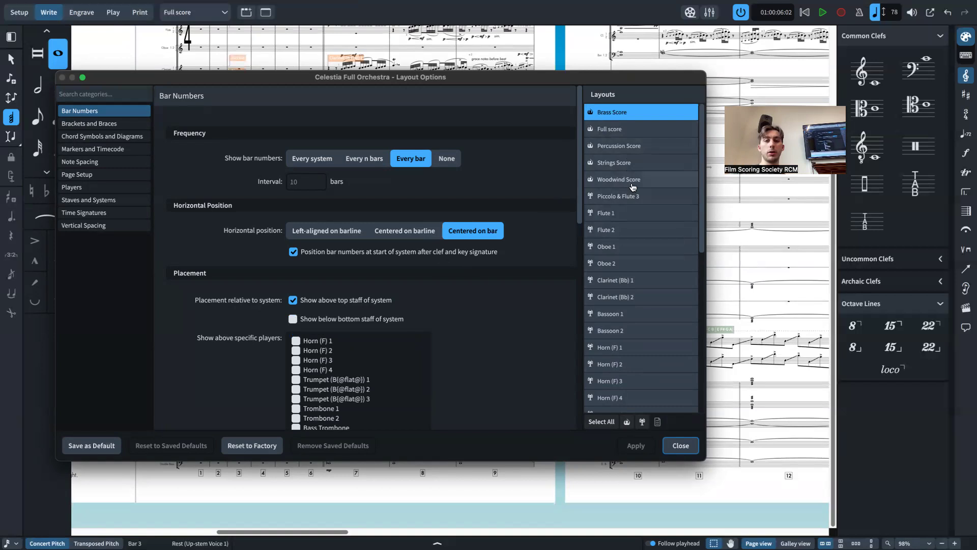
pyautogui.keyDown('shift'); pyautogui.click(631, 182); pyautogui.keyUp('shift')
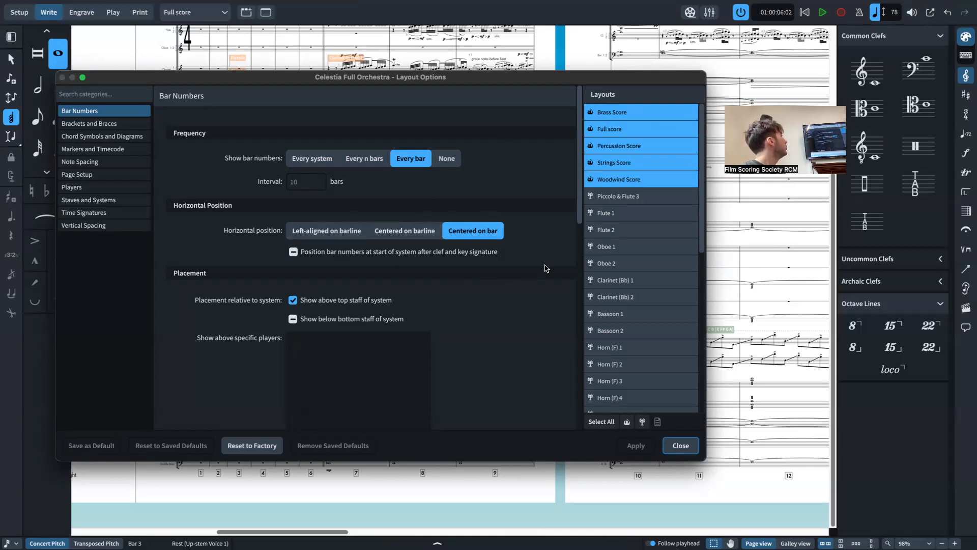
pyautogui.click(606, 198)
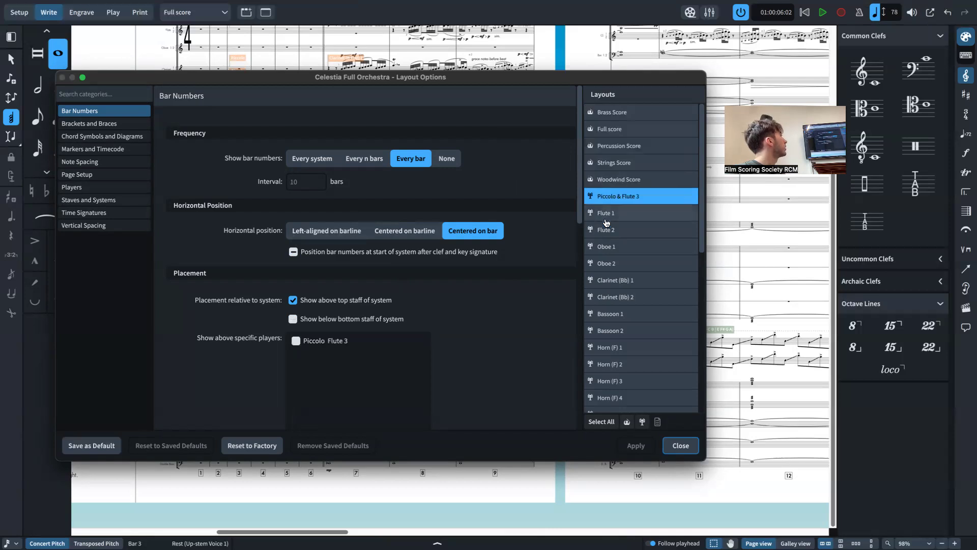
pyautogui.scroll(-1, 631, 311)
pyautogui.scroll(1, 630, 312)
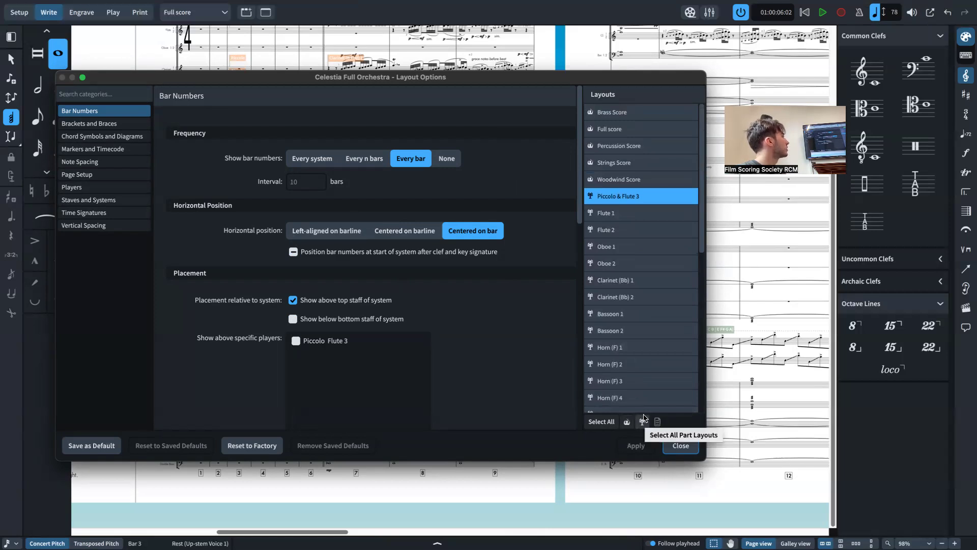
# Step: Set the bar numbers' horizontal position to Centered on barline for all part layouts, apply it and close the Layout Options
pyautogui.click(643, 421)
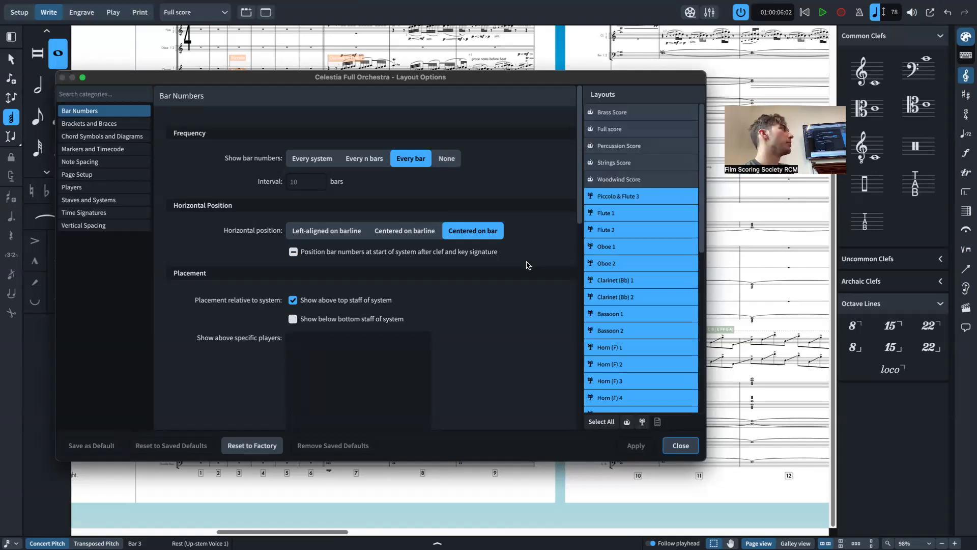
pyautogui.click(628, 421)
pyautogui.click(642, 421)
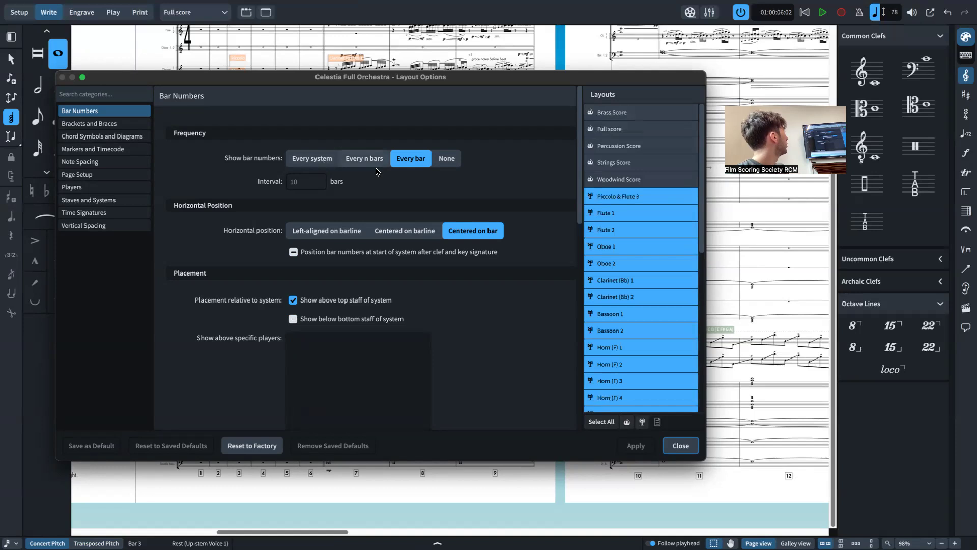
pyautogui.scroll(-1, 378, 228)
pyautogui.scroll(1, 379, 227)
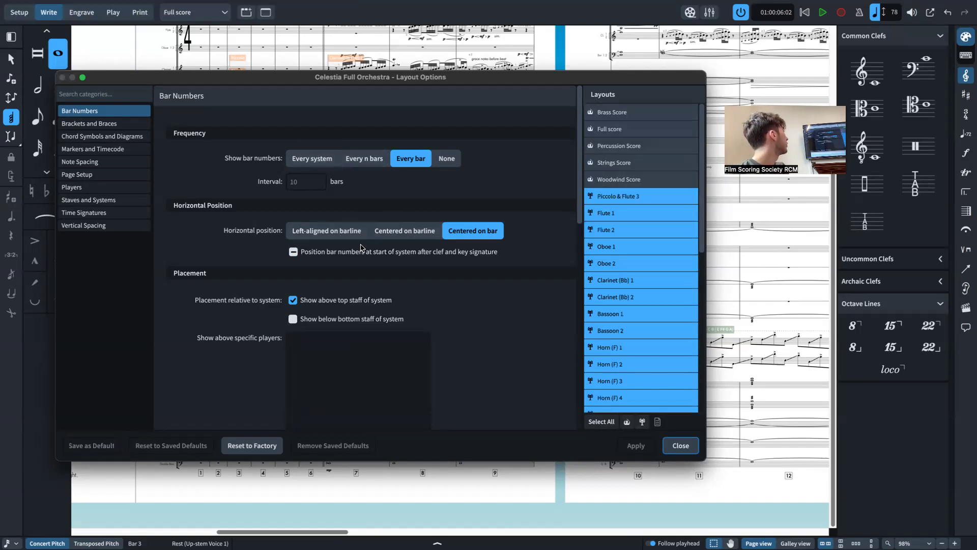
pyautogui.click(388, 233)
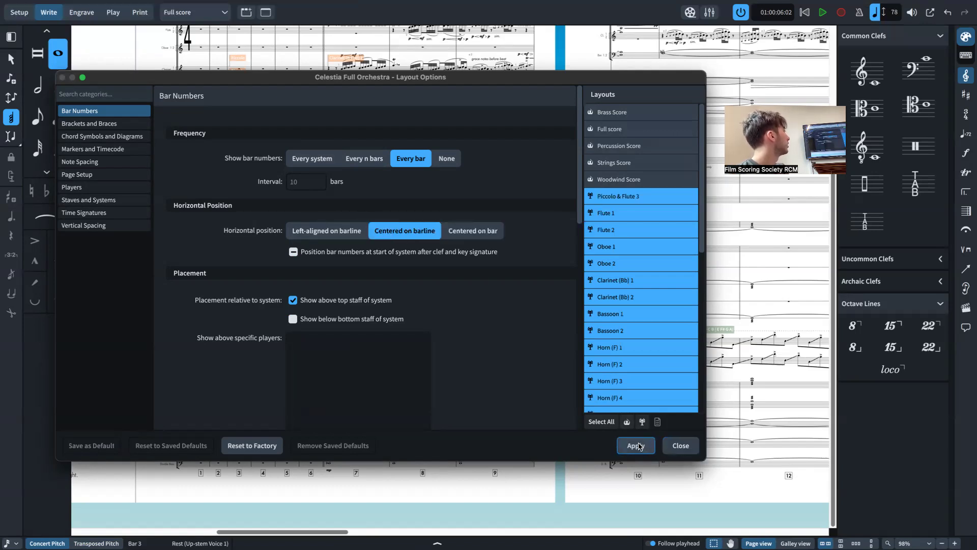
pyautogui.click(640, 446)
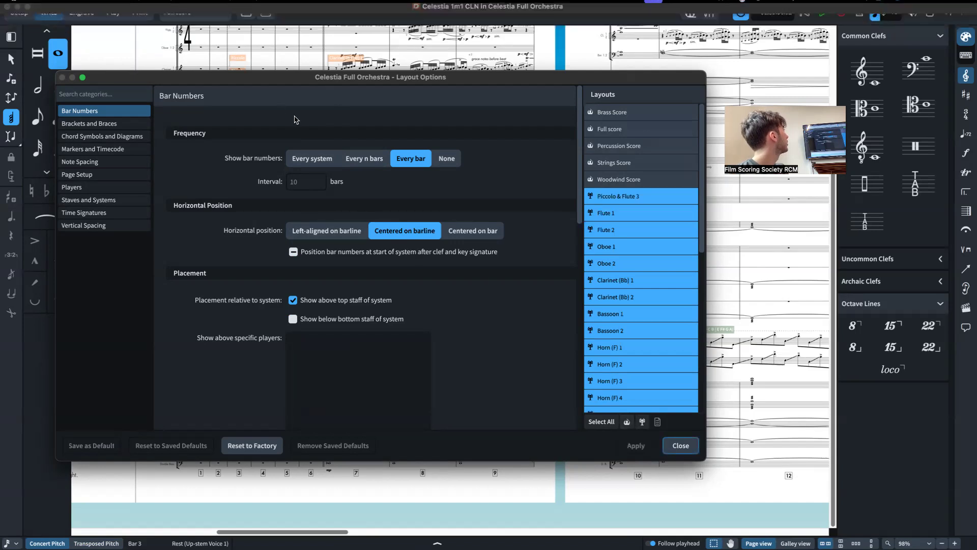
pyautogui.click(681, 445)
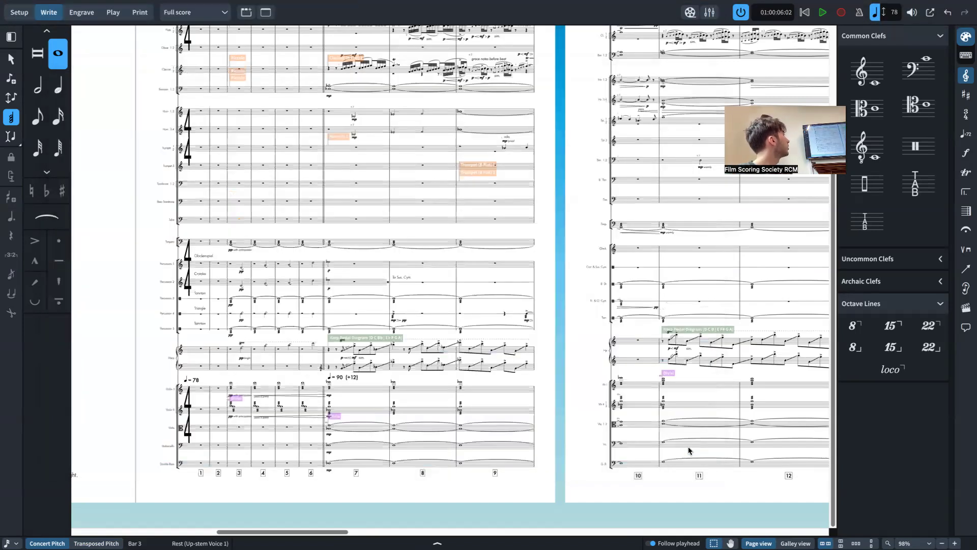
# Step: Display the Oboe 2 part layout to check its bar number placement
pyautogui.click(196, 11)
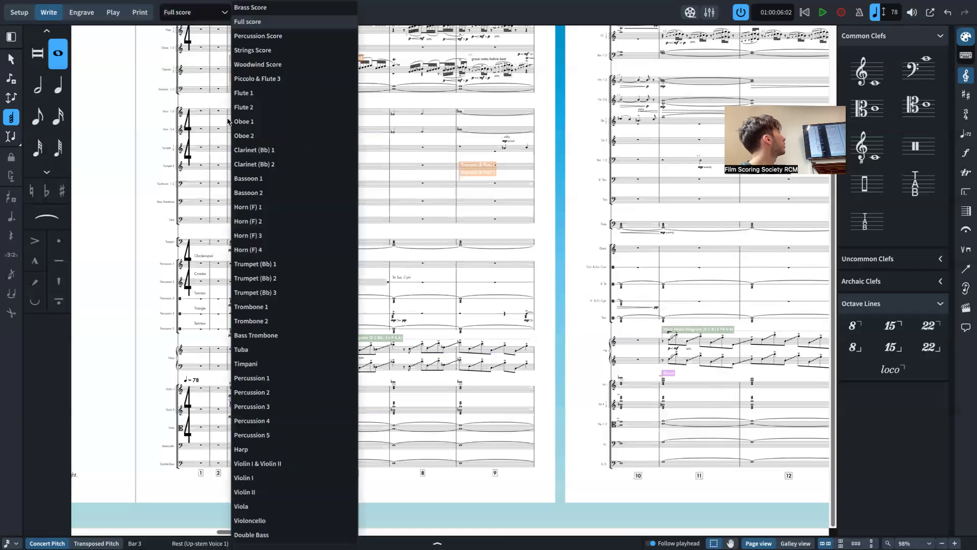
pyautogui.click(258, 135)
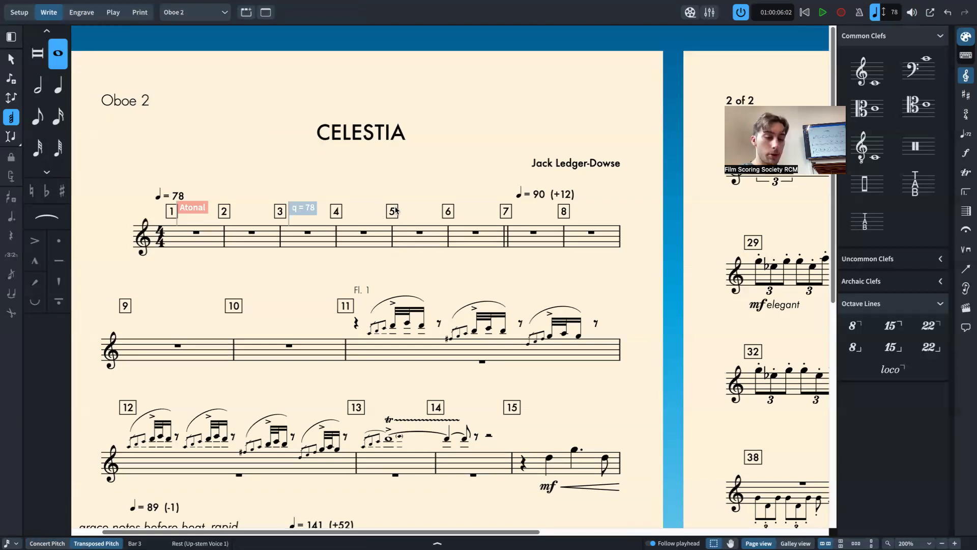
# Step: Display the Horn (F) 3 part layout to check its bar number placement, and switch to the Woodwind Score layout
pyautogui.click(209, 16)
pyautogui.click(273, 249)
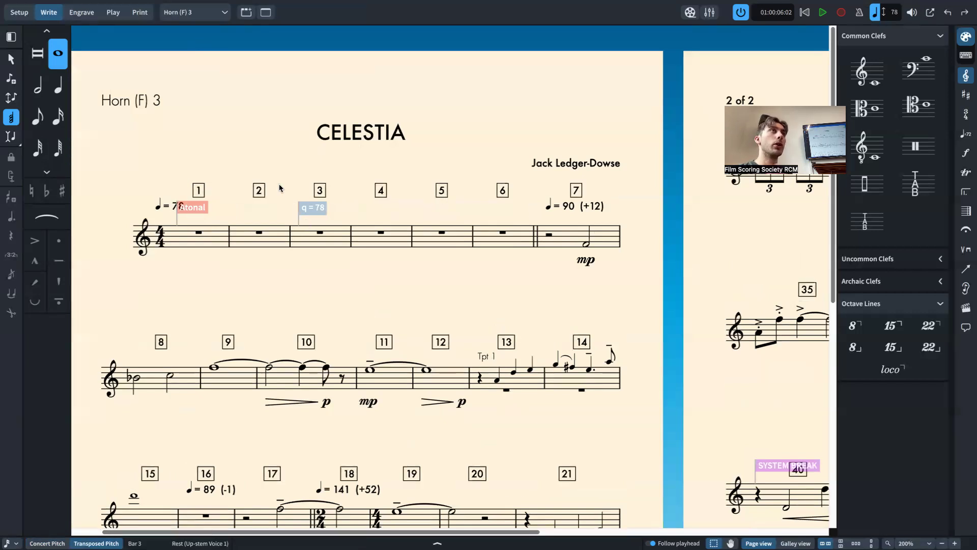
pyautogui.click(196, 12)
pyautogui.click(235, 61)
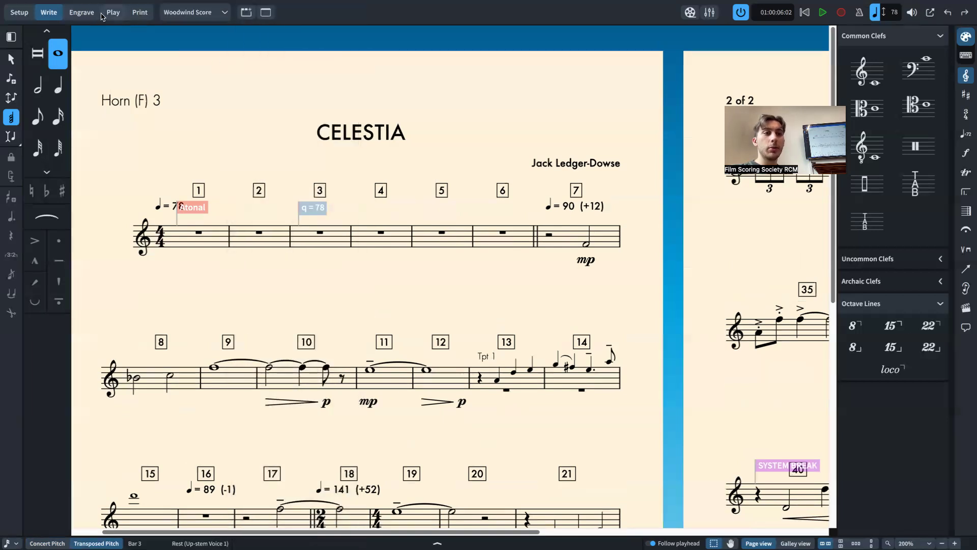
pyautogui.click(189, 13)
pyautogui.click(159, 6)
pyautogui.click(190, 5)
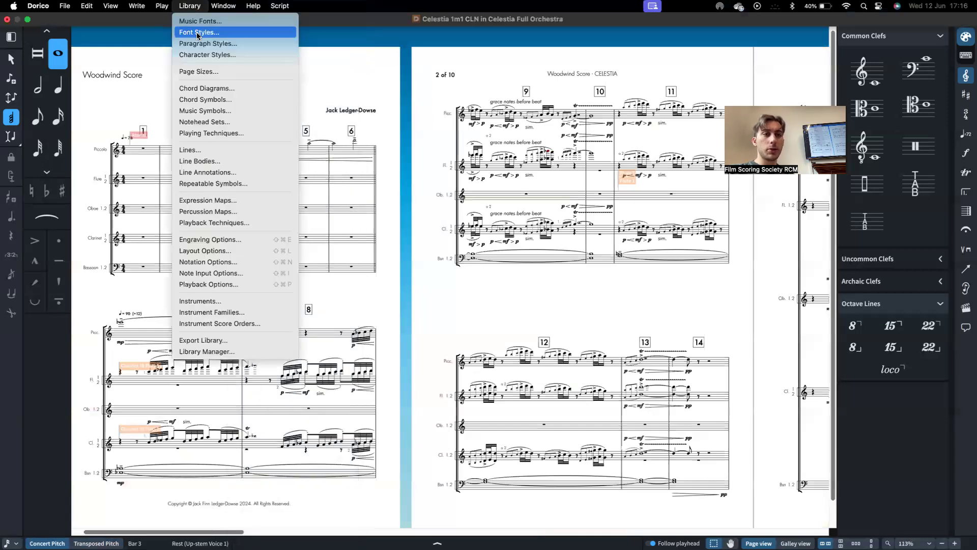
pyautogui.click(198, 32)
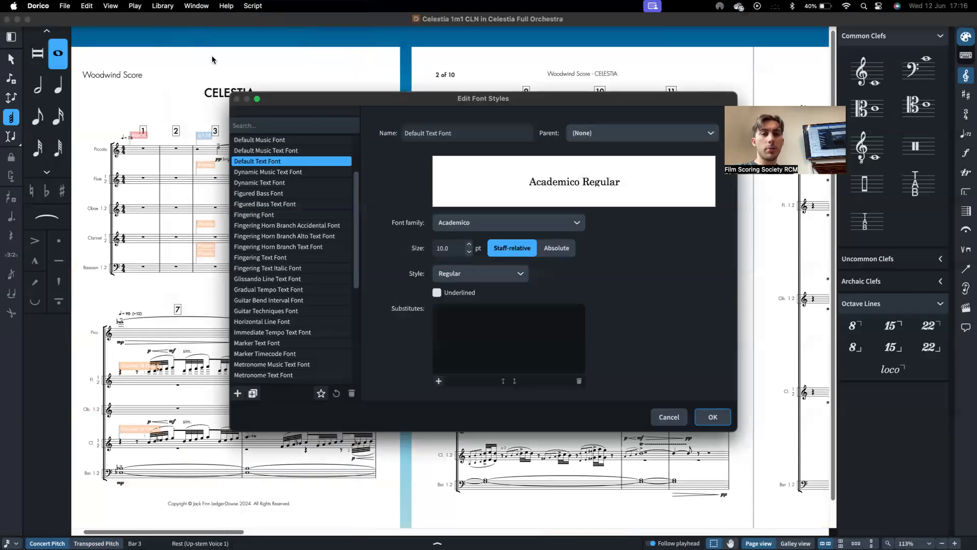
pyautogui.press('Escape')
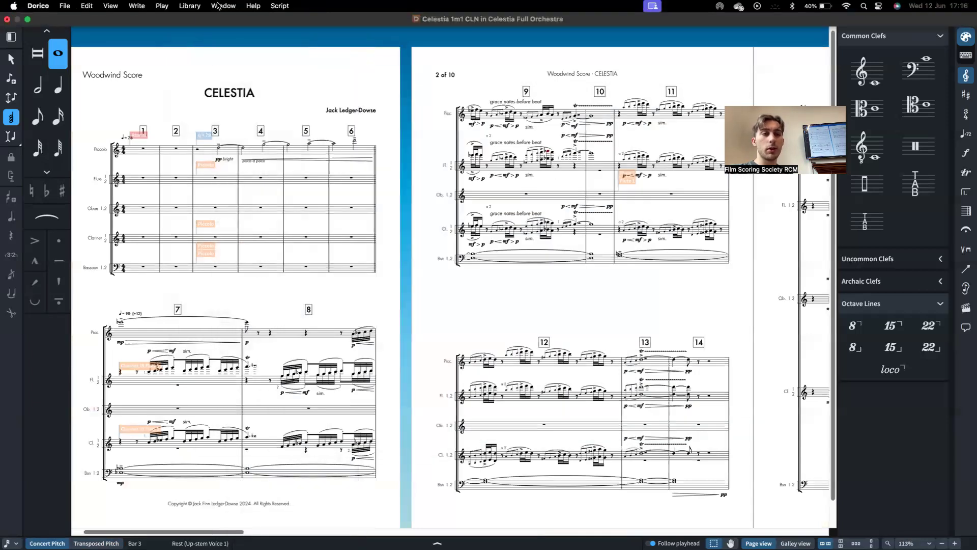
# Step: Open the Paragraph Styles, compare the Bar numbers (score) and Bar numbers (parts) styles, and close the dialog without changes
pyautogui.click(199, 5)
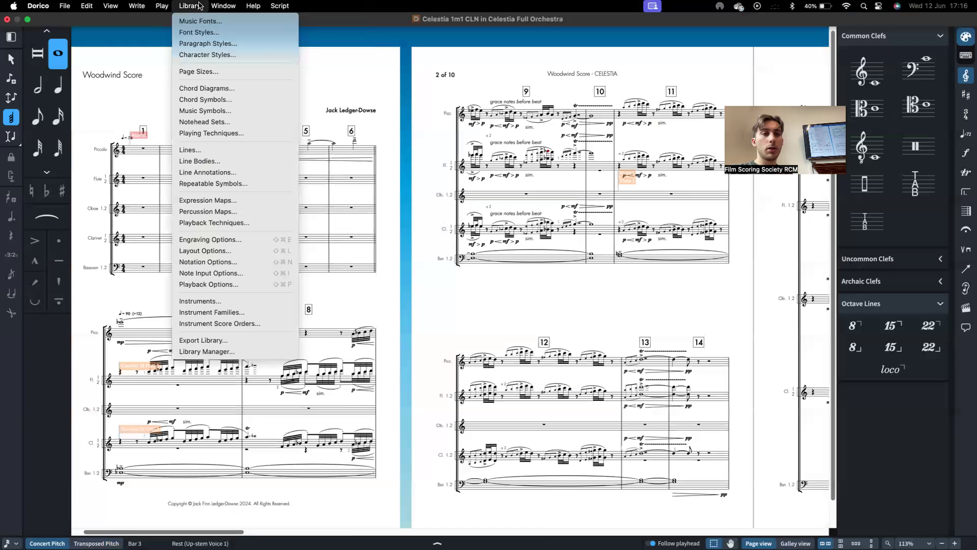
pyautogui.click(198, 43)
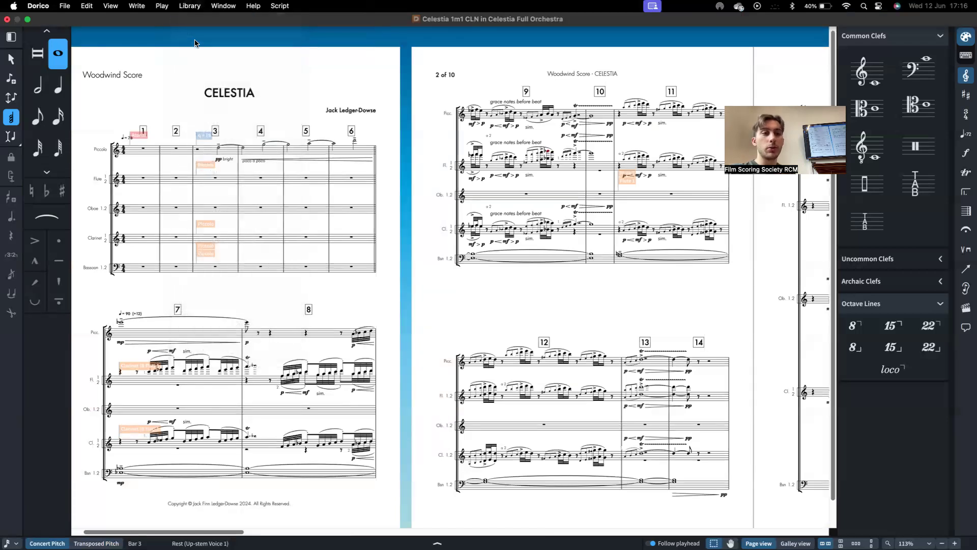
pyautogui.click(262, 134)
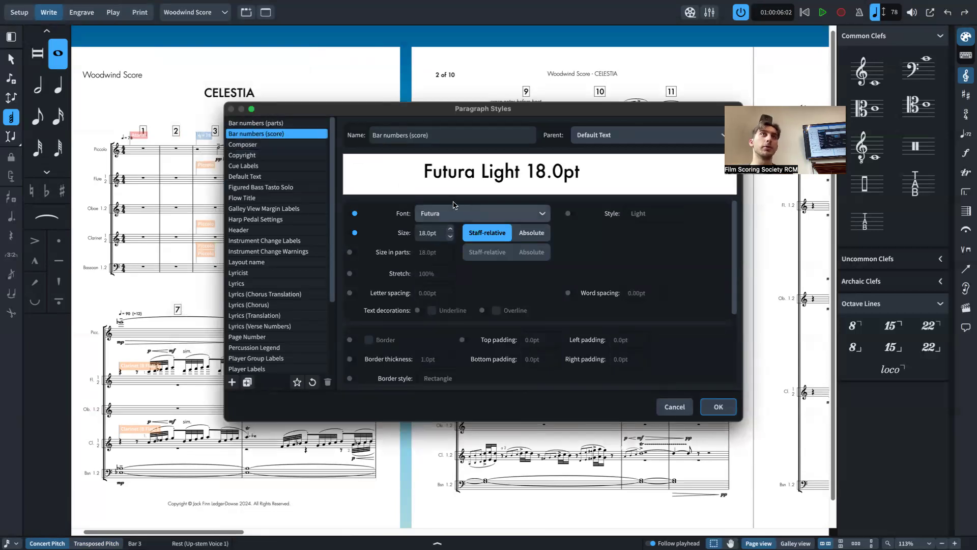
pyautogui.click(257, 123)
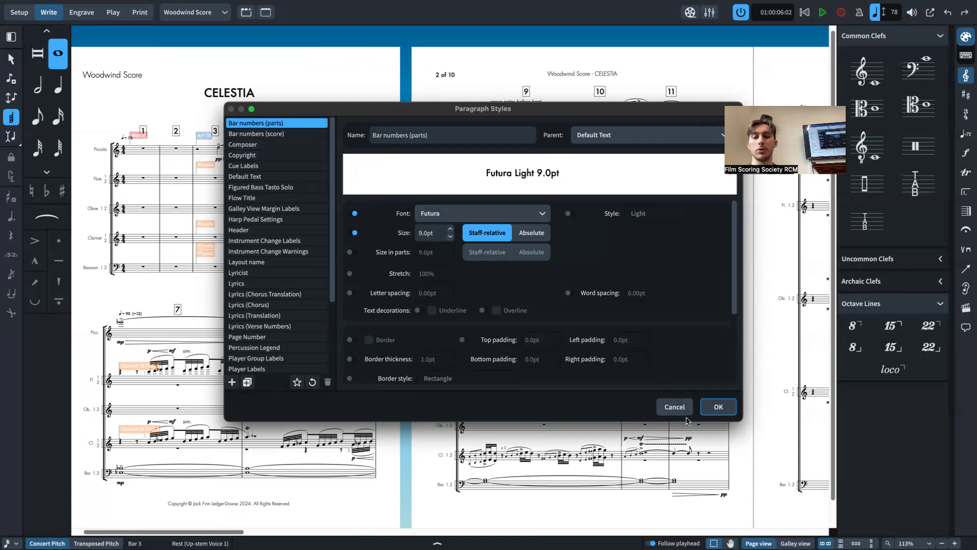
pyautogui.scroll(-1, 386, 289)
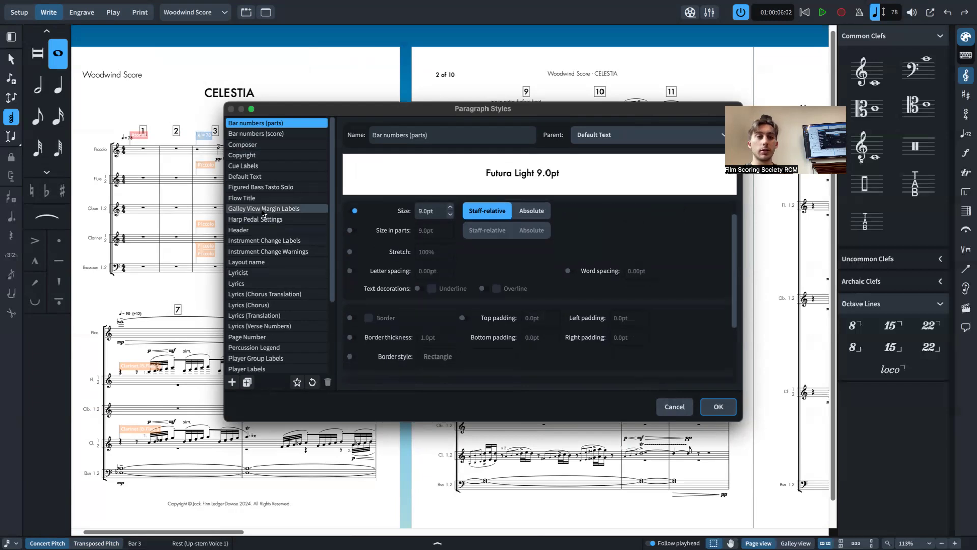
pyautogui.click(256, 134)
pyautogui.scroll(-3, 256, 134)
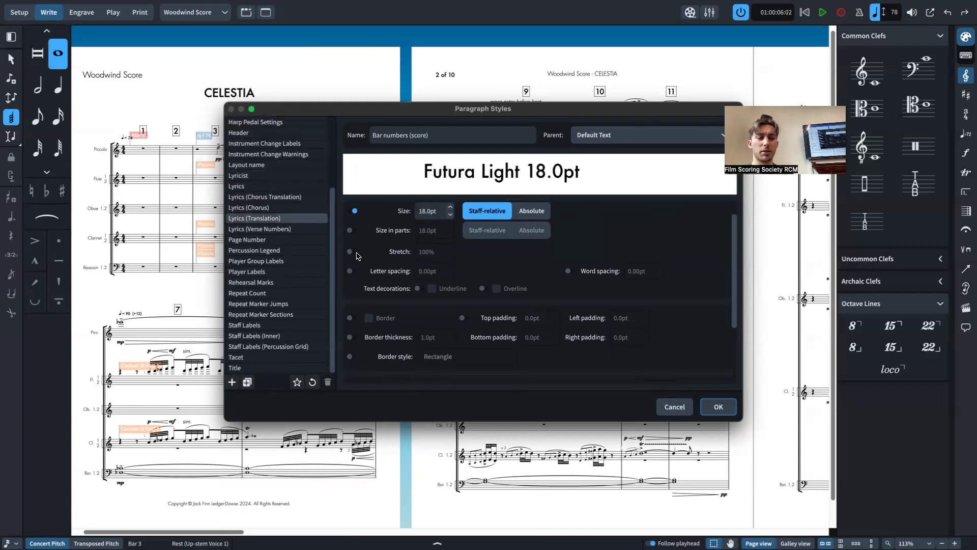
pyautogui.click(662, 412)
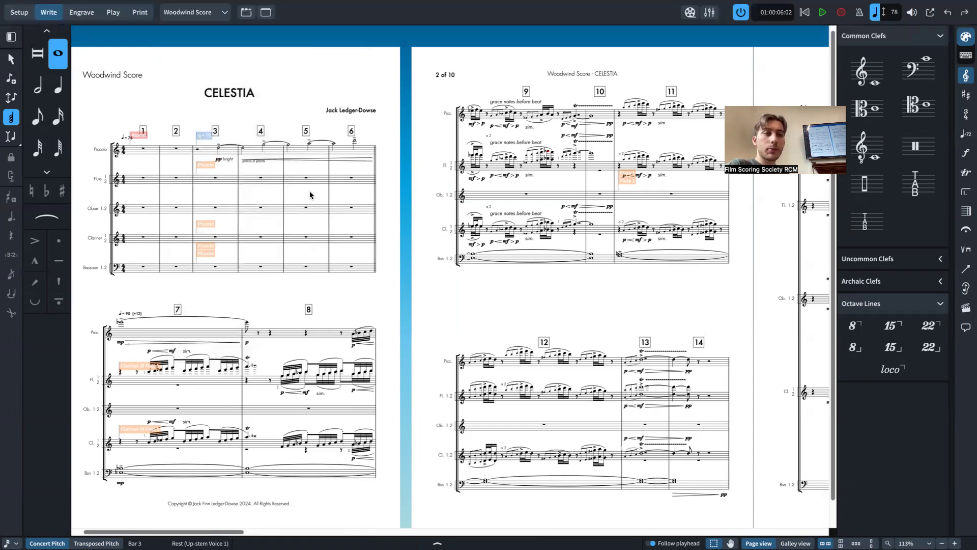
# Step: Display the Full score layout and examine the string staves and divisi changes on its first music page
pyautogui.click(214, 18)
pyautogui.click(243, 22)
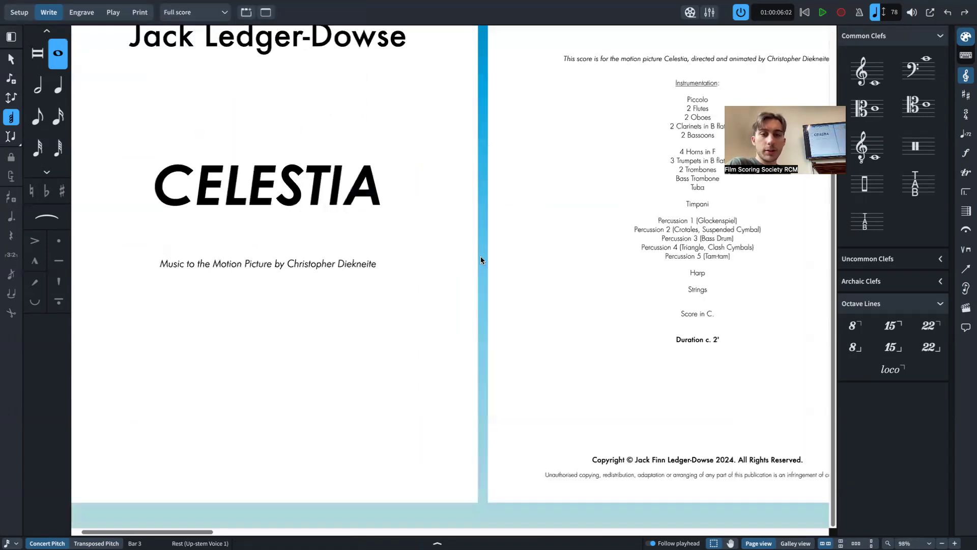
pyautogui.hscroll(7, 480, 256)
pyautogui.hscroll(5, 481, 260)
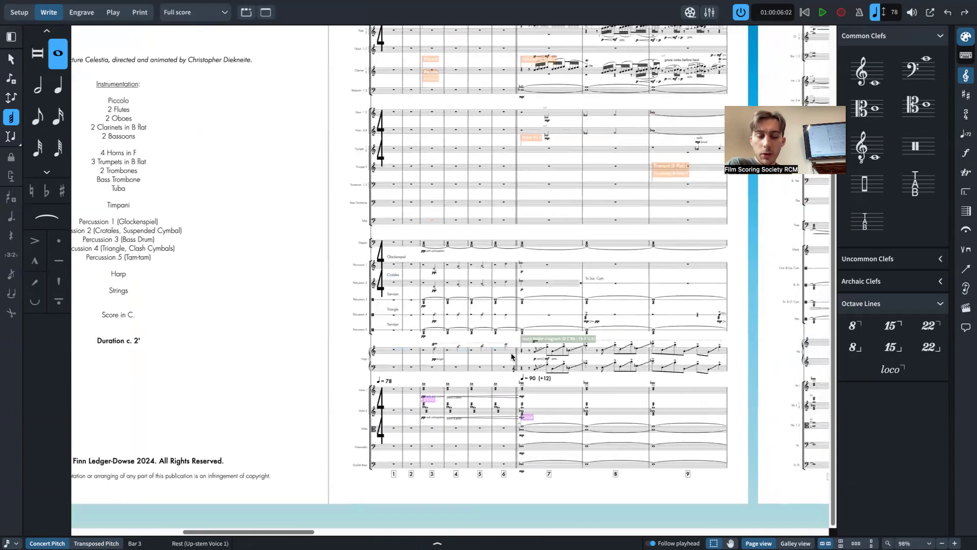
pyautogui.click(521, 387)
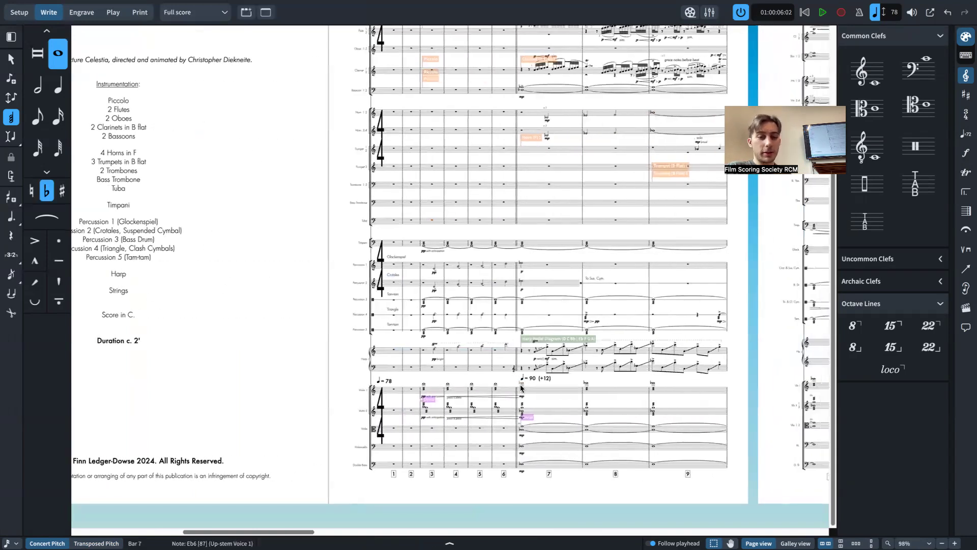
pyautogui.press('Escape')
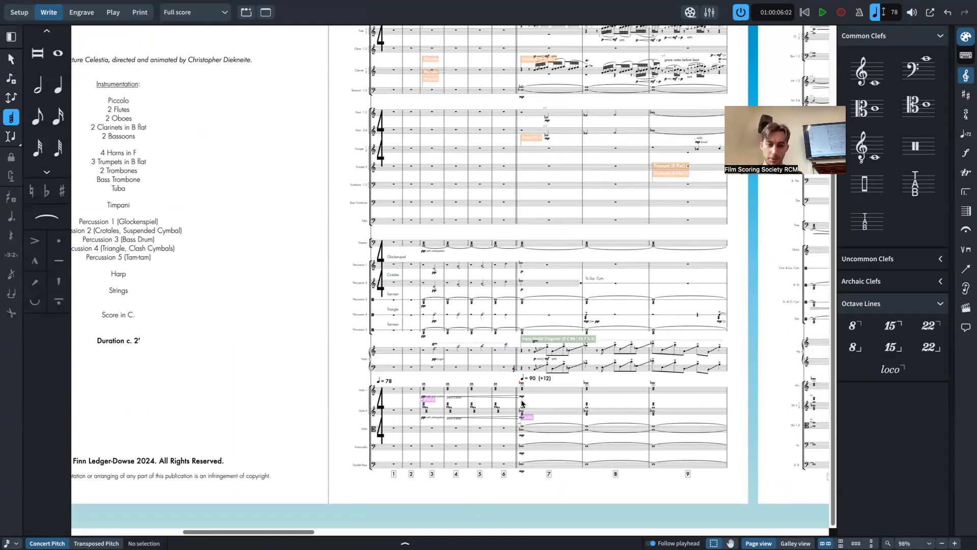
pyautogui.scroll(3, 521, 404)
pyautogui.scroll(-3, 587, 411)
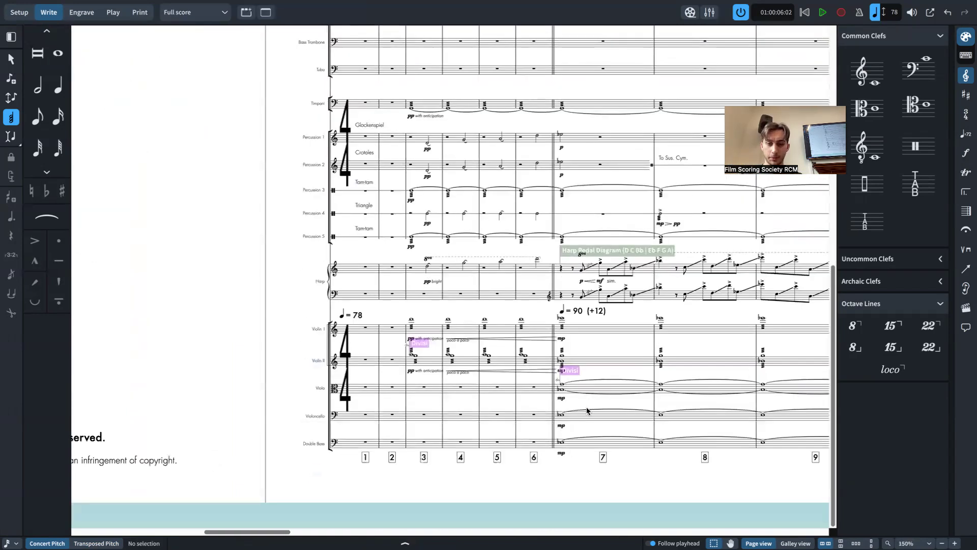
pyautogui.scroll(3, 571, 385)
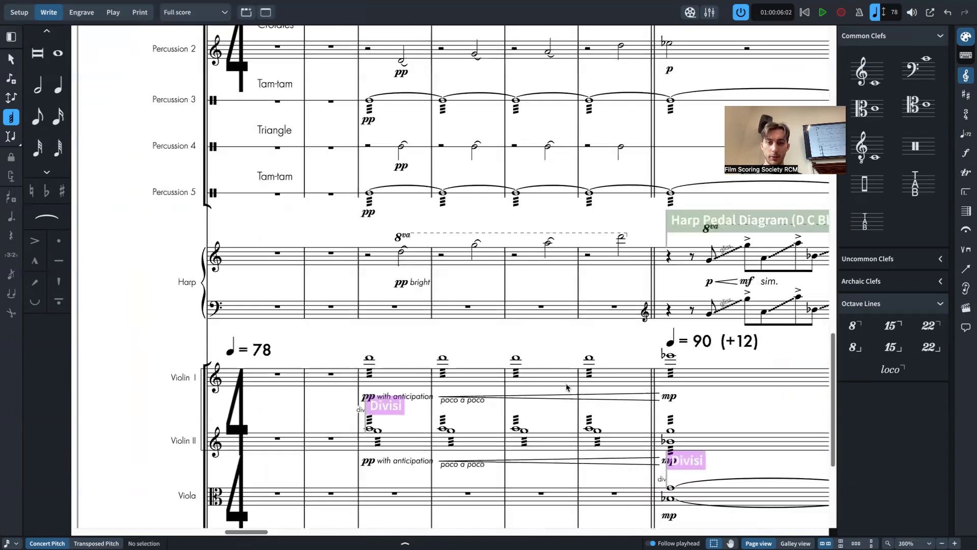
pyautogui.click(689, 241)
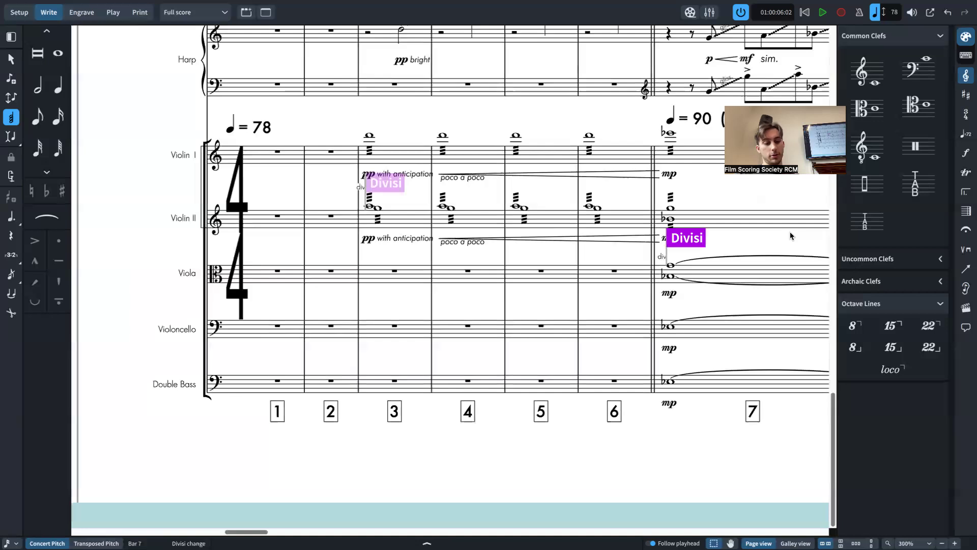
pyautogui.press('Escape')
# Step: Switch the Full score to galley view and examine the individual player staves from the strings up to the woodwinds
pyautogui.hotkey('ctrl', '2')
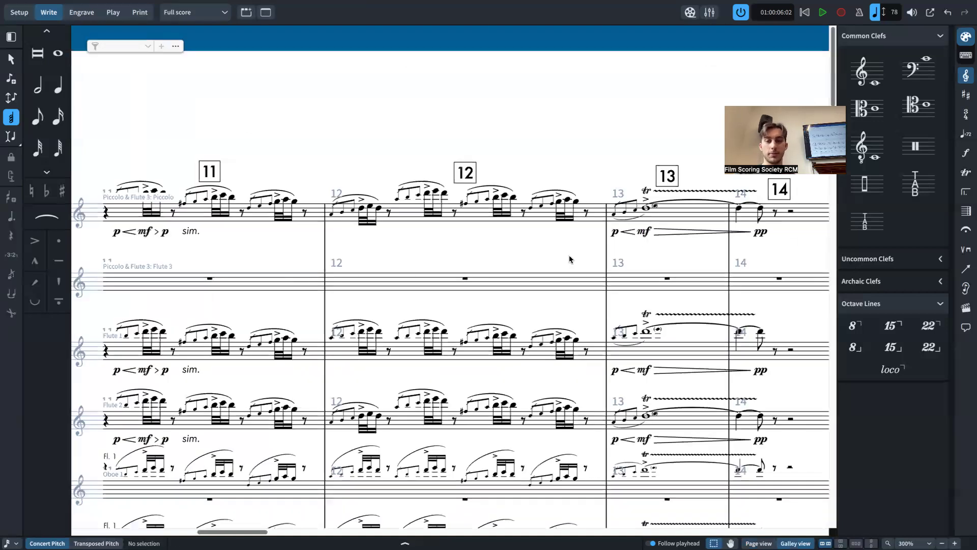
pyautogui.scroll(-5, 569, 255)
pyautogui.scroll(-3, 572, 283)
pyautogui.hscroll(-10, 432, 333)
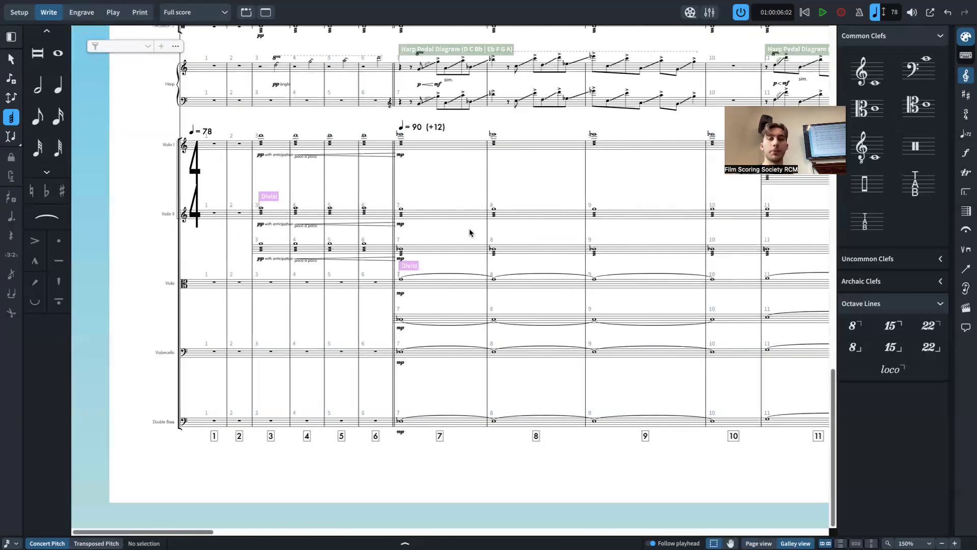
pyautogui.scroll(10, 448, 250)
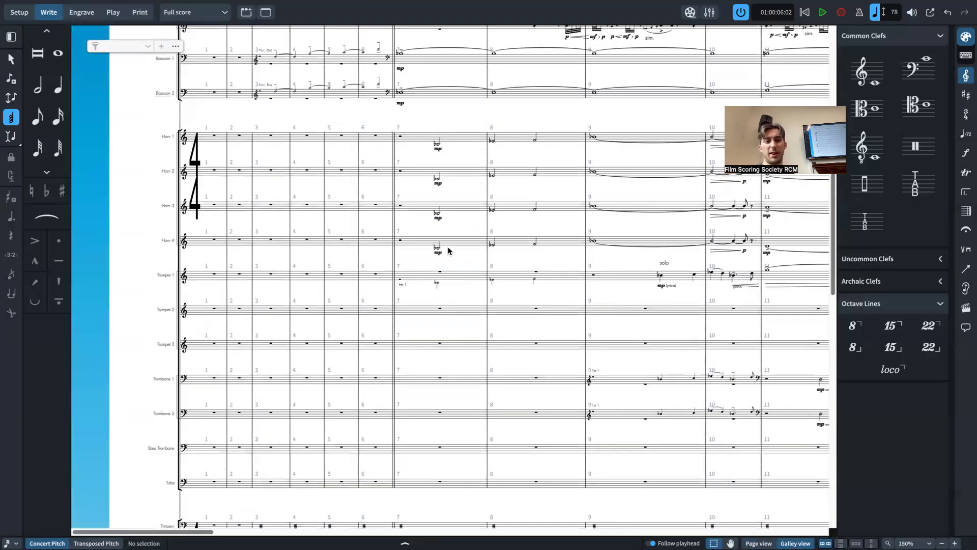
pyautogui.scroll(7, 449, 252)
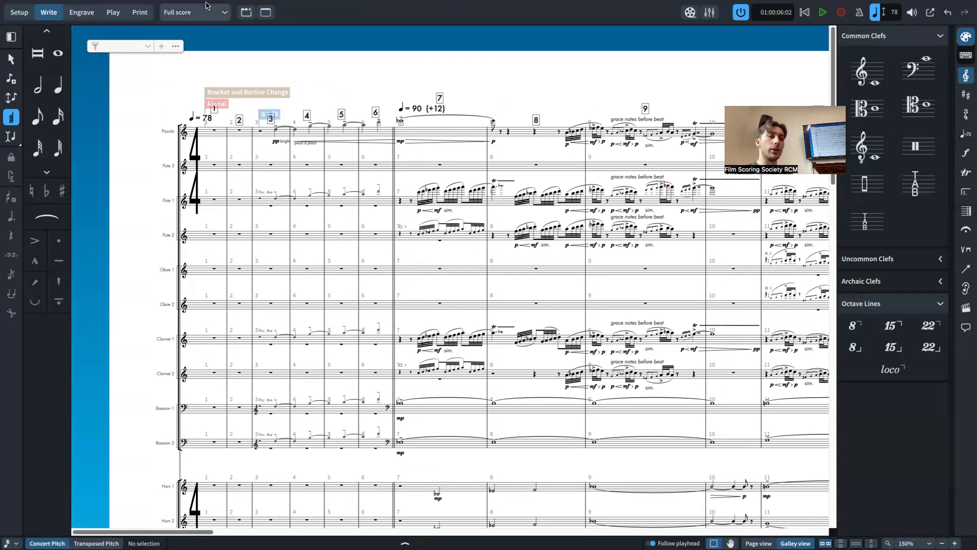
pyautogui.scroll(-5, 358, 195)
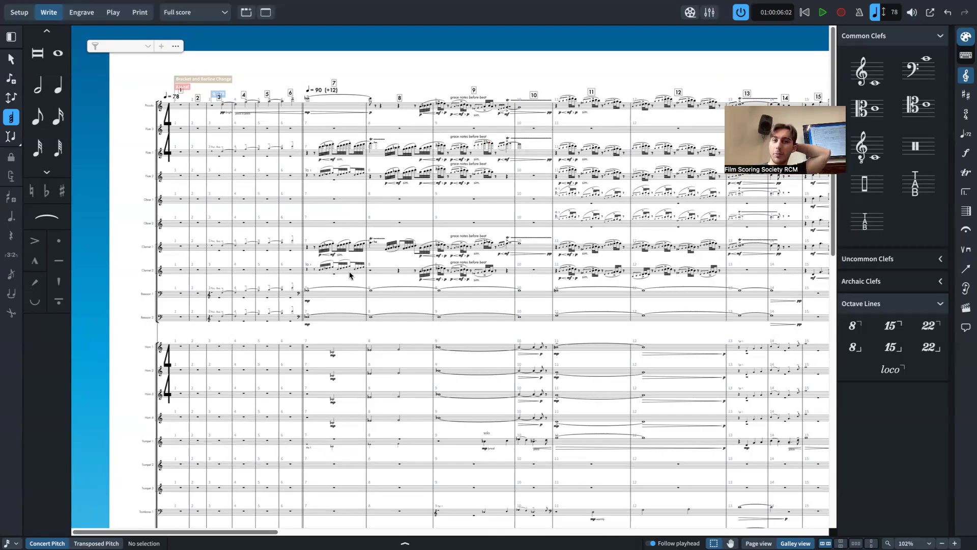
# Step: Show the Full score in Engrave mode and review its title page, instrumentation page and first music pages
pyautogui.moveTo(656, 5)
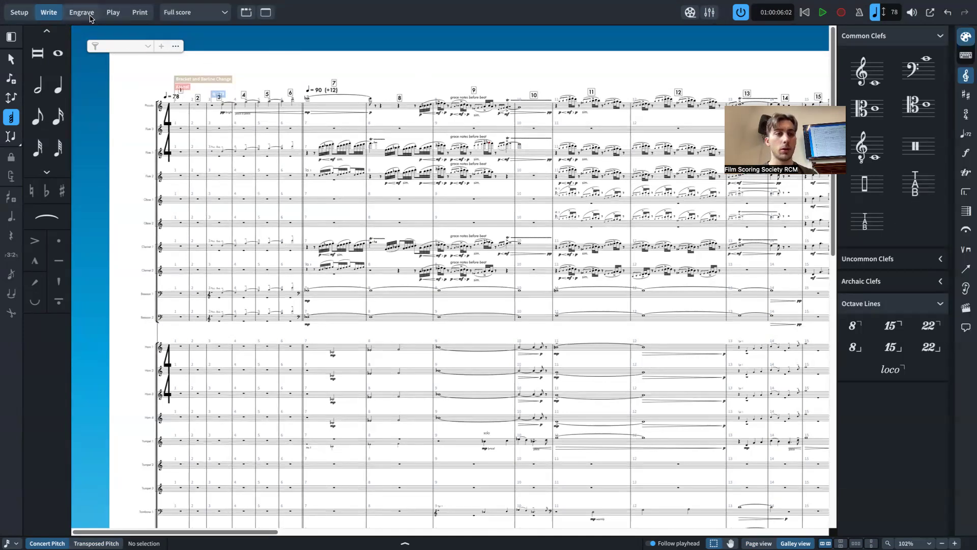
pyautogui.click(162, 13)
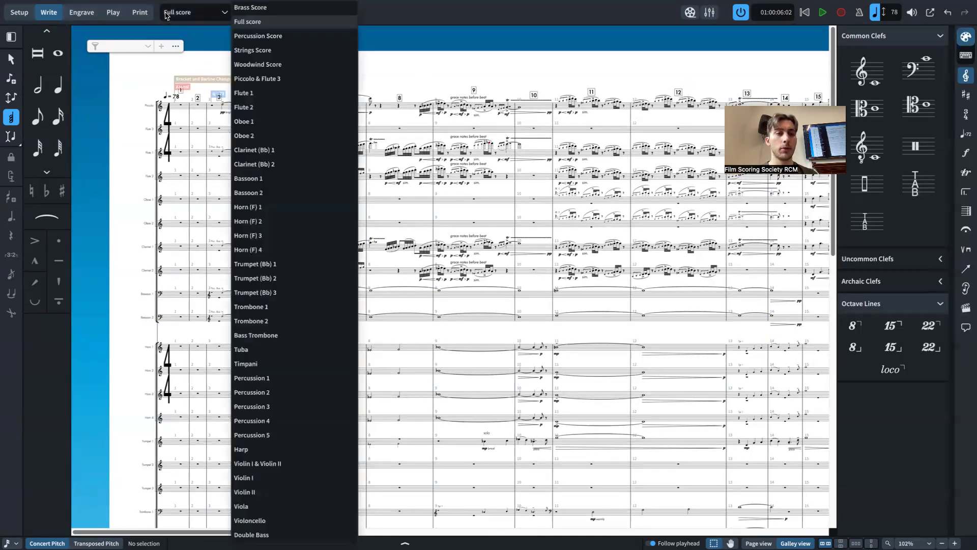
pyautogui.click(275, 27)
pyautogui.click(95, 15)
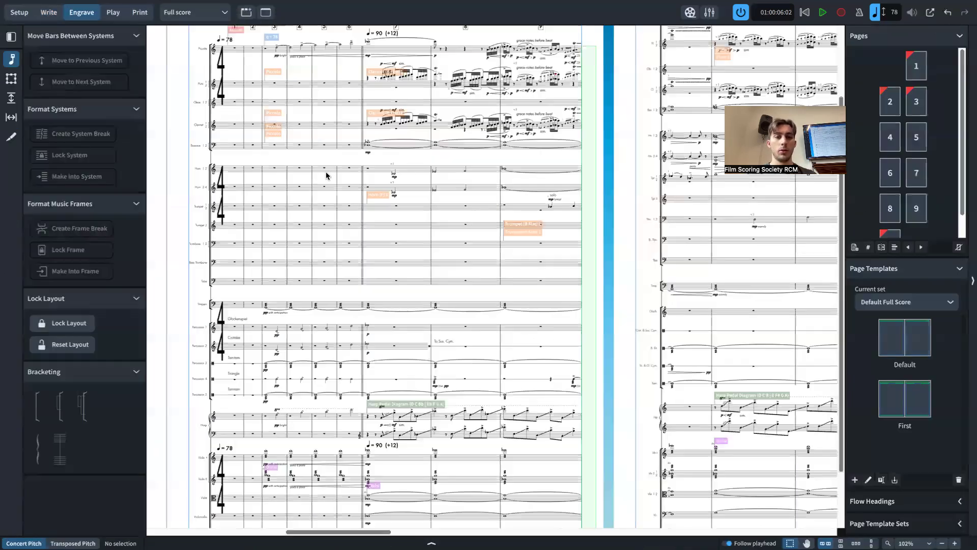
pyautogui.hscroll(-10, 326, 176)
pyautogui.scroll(-5, 326, 176)
pyautogui.hscroll(5, 337, 190)
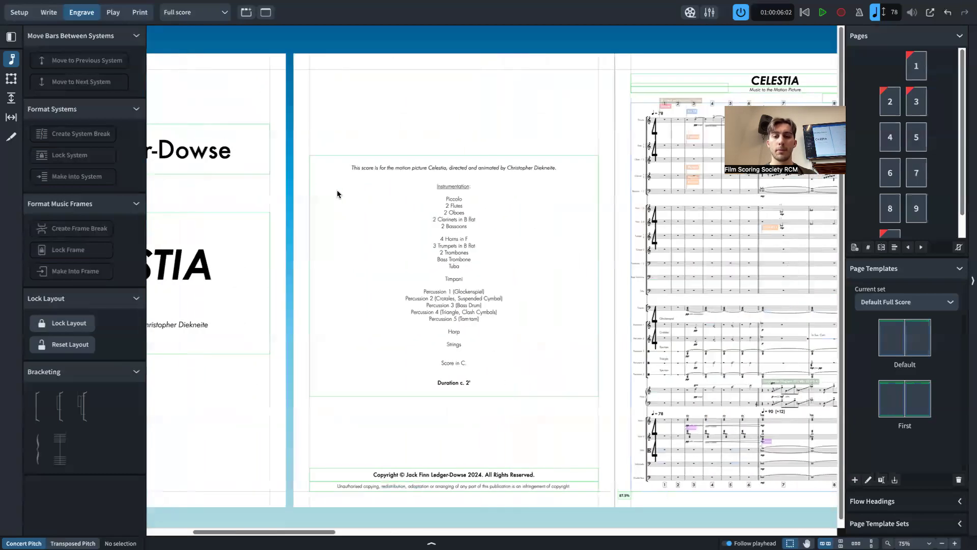
pyautogui.hscroll(5, 337, 191)
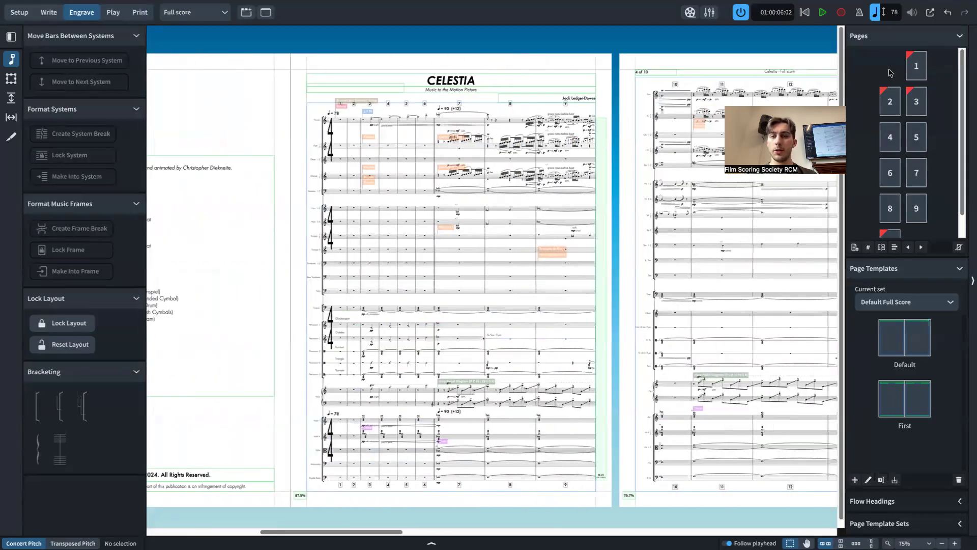
pyautogui.hscroll(-5, 559, 138)
pyautogui.hscroll(-3, 559, 138)
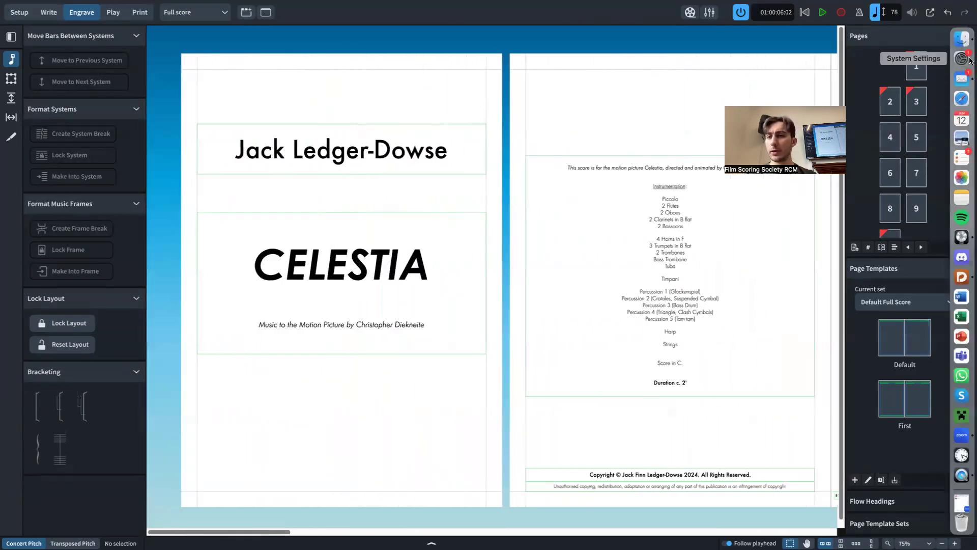
# Step: Close the Celestia project and open Cornet Solo.dorico from the Aria folder inside WIP Compositions in Finder
pyautogui.click(64, 6)
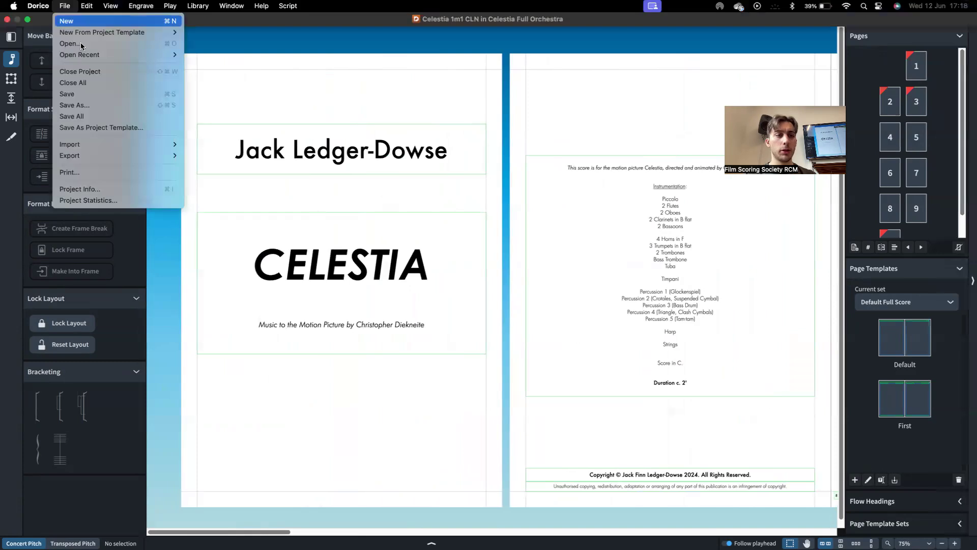
pyautogui.click(85, 73)
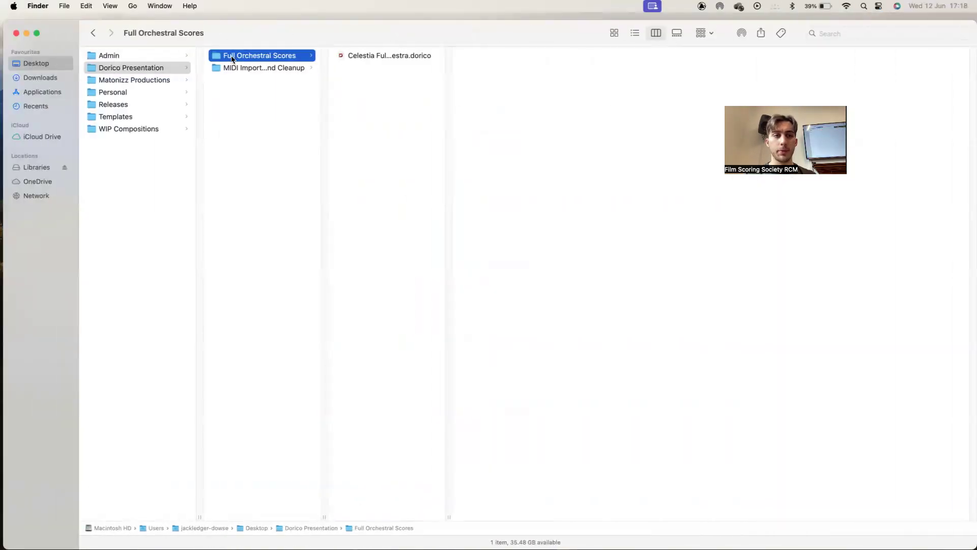
pyautogui.click(168, 130)
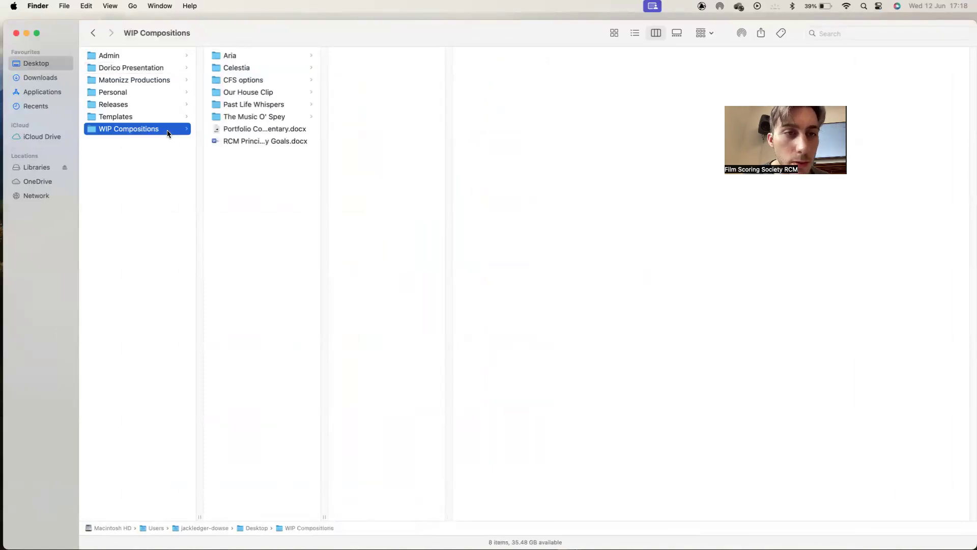
pyautogui.click(239, 56)
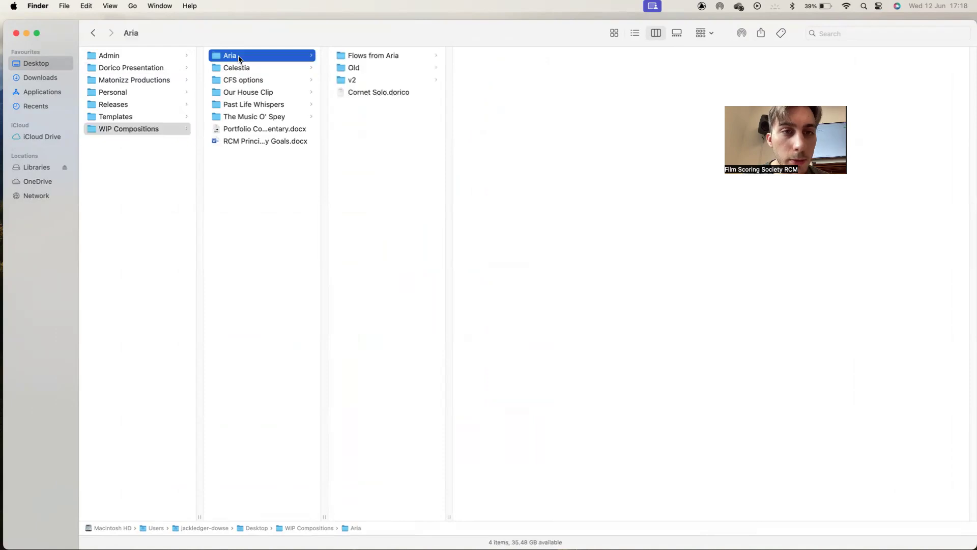
pyautogui.rightClick(408, 94)
pyautogui.click(423, 99)
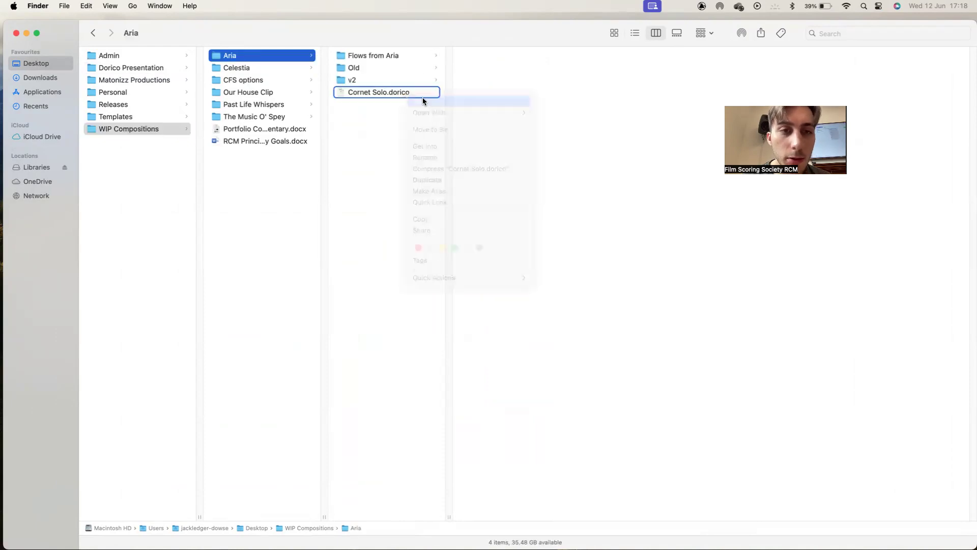
# Step: Expand the Cornet Solo project window to full screen and display the Full score layout's title and instrumentation pages
pyautogui.press('Return')
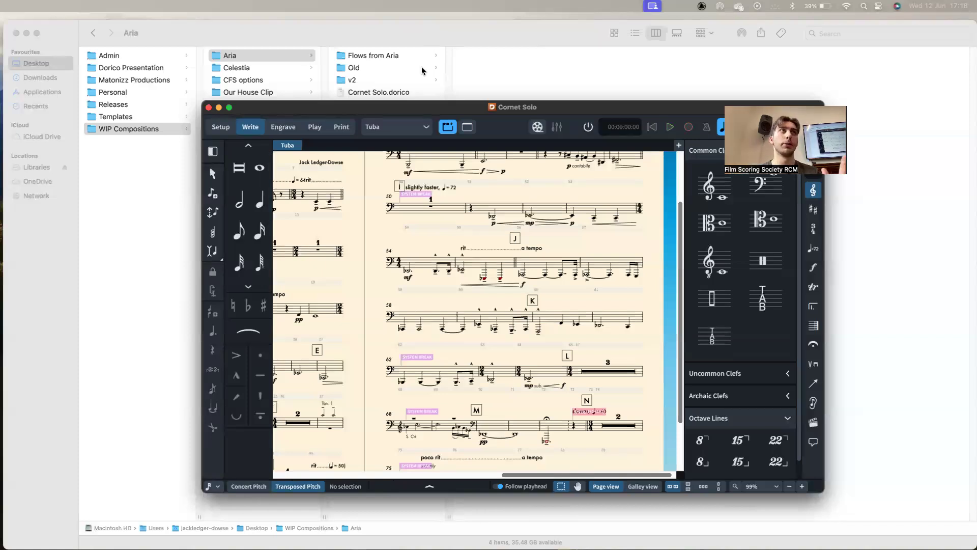
pyautogui.click(230, 107)
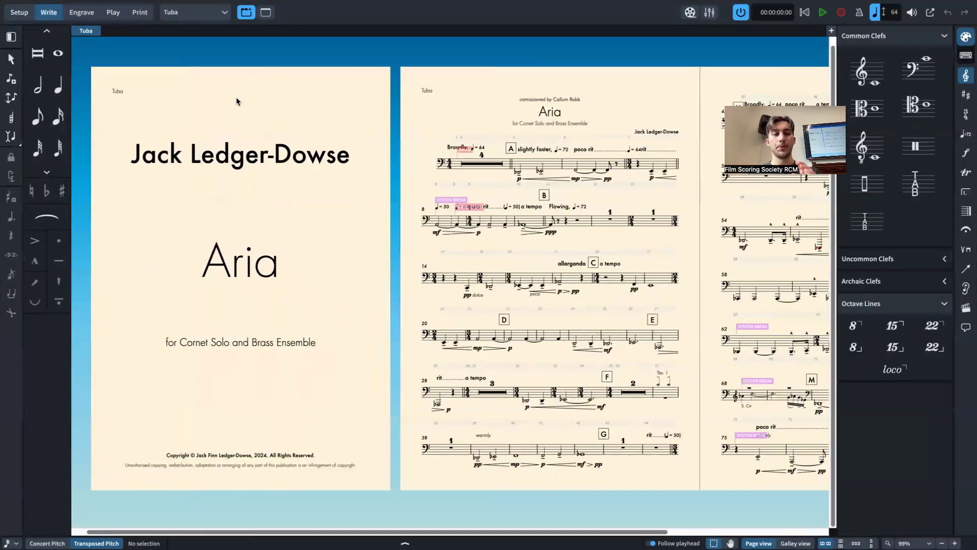
pyautogui.hscroll(-1, 237, 101)
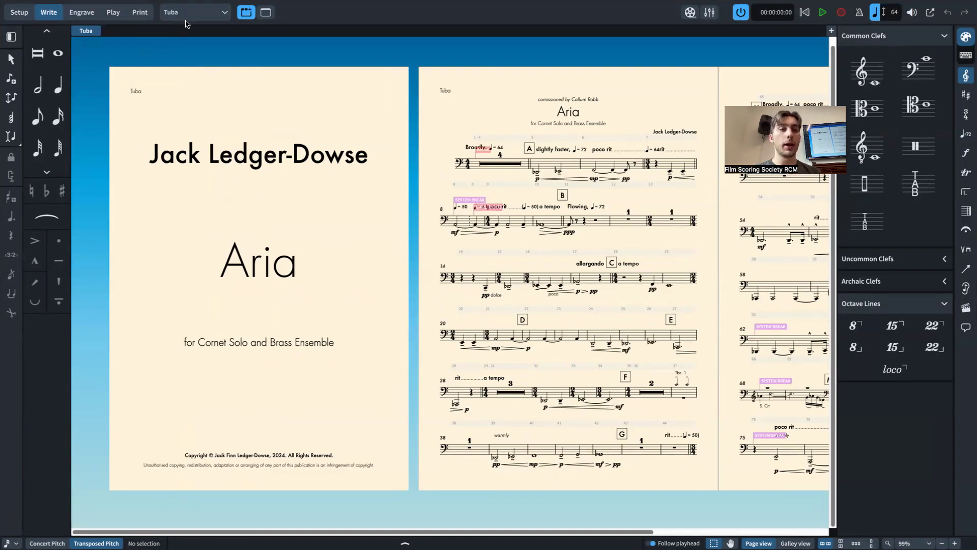
pyautogui.click(187, 15)
pyautogui.click(193, 27)
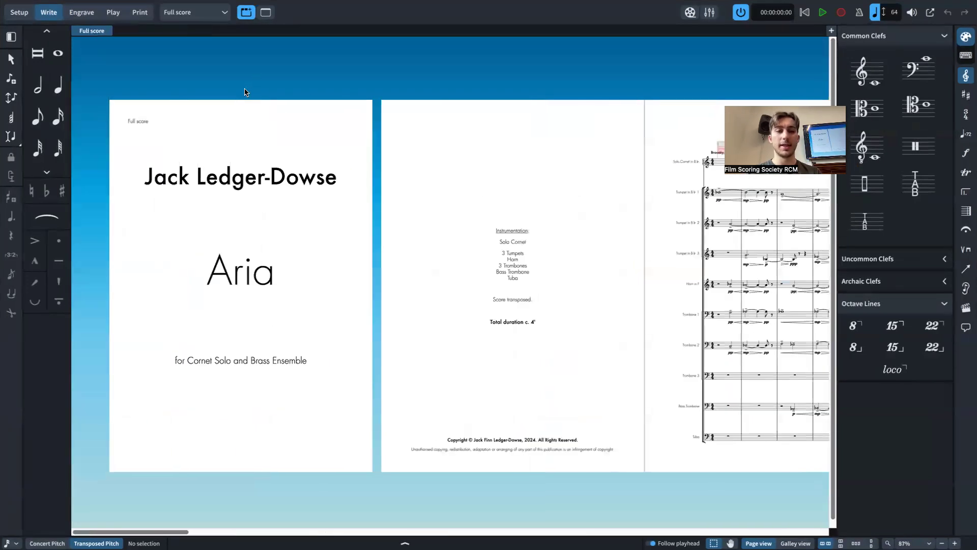
pyautogui.hotkey('ctrl', '=')
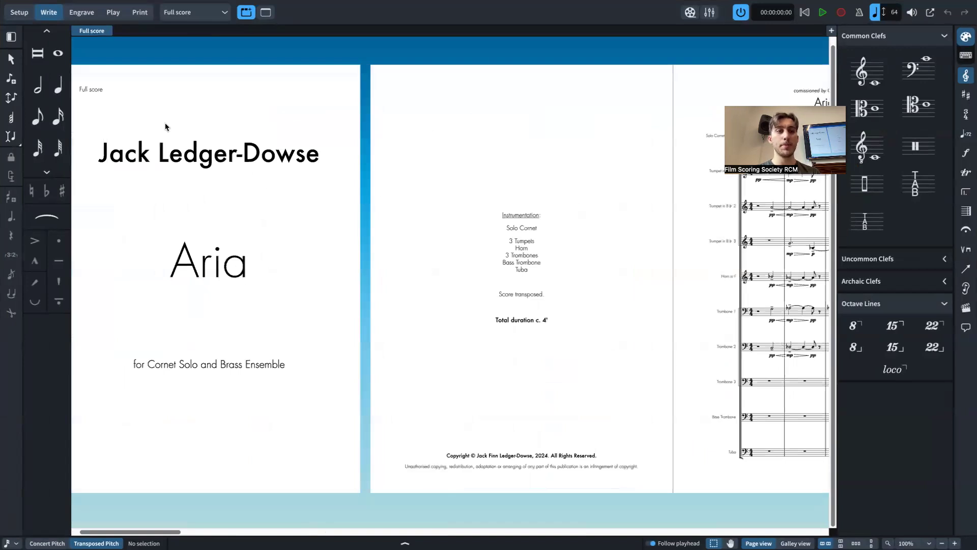
# Step: In Engrave mode, remove the page overrides and the page template change from page 1 of the Full score
pyautogui.click(85, 15)
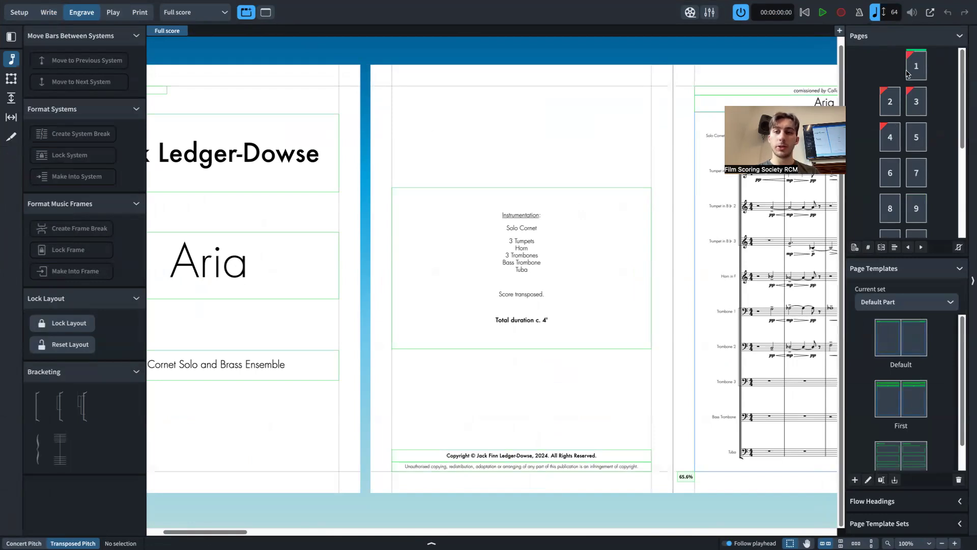
pyautogui.click(897, 108)
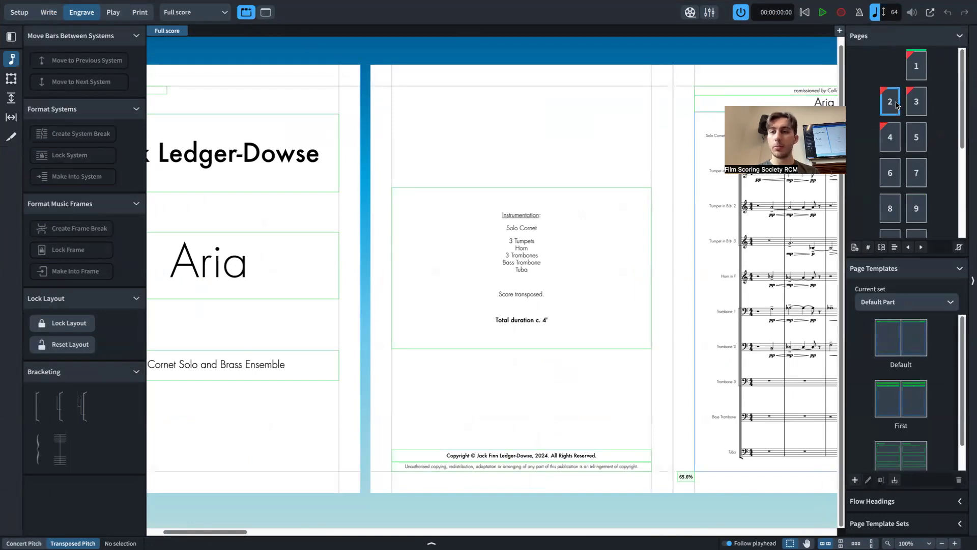
pyautogui.rightClick(916, 70)
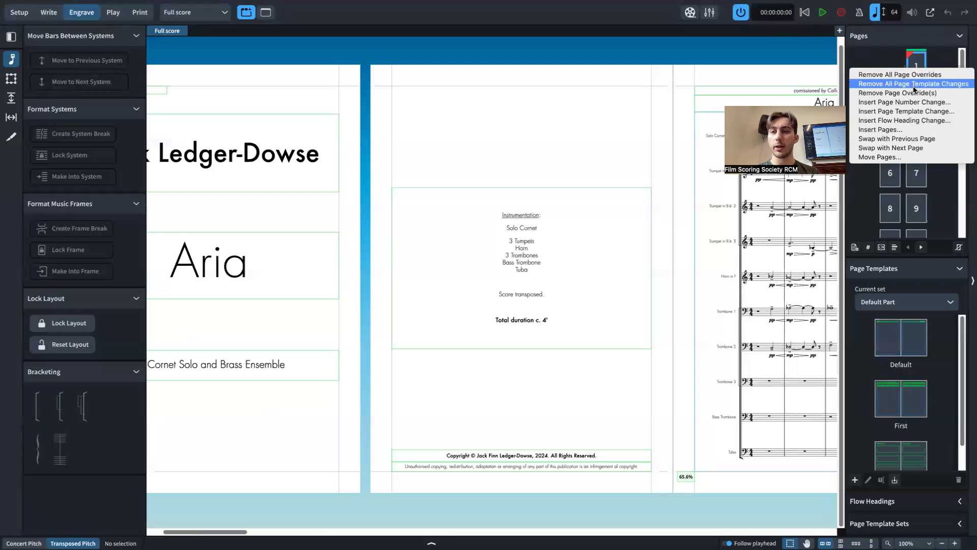
pyautogui.click(914, 93)
pyautogui.rightClick(915, 76)
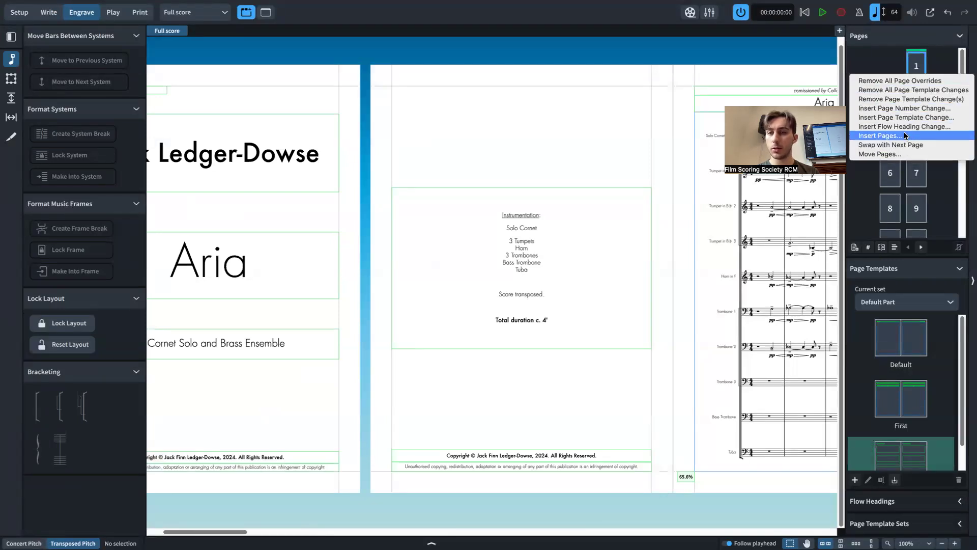
pyautogui.click(896, 99)
# Step: Remove the page overrides from page 2 and view the opening music pages in Write mode
pyautogui.rightClick(896, 99)
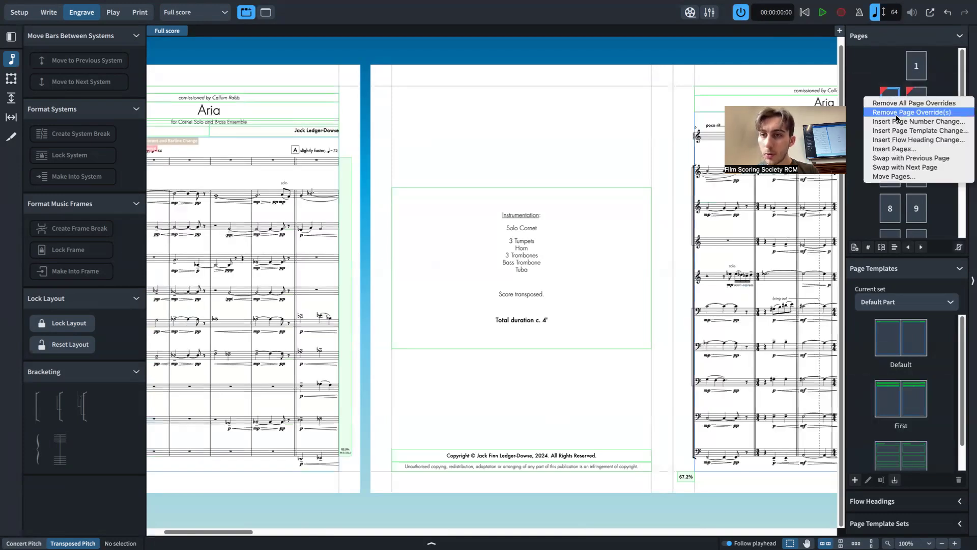
pyautogui.click(897, 115)
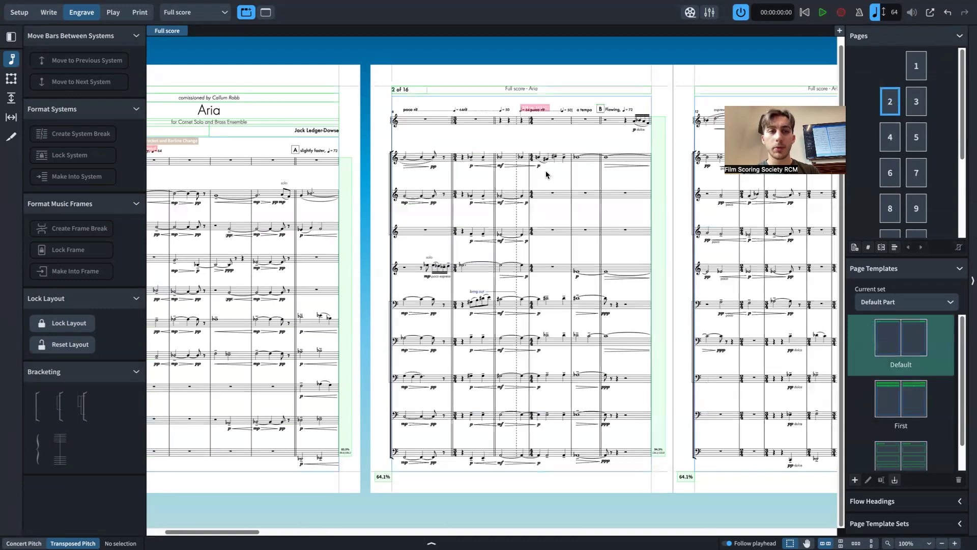
pyautogui.hscroll(-3, 546, 174)
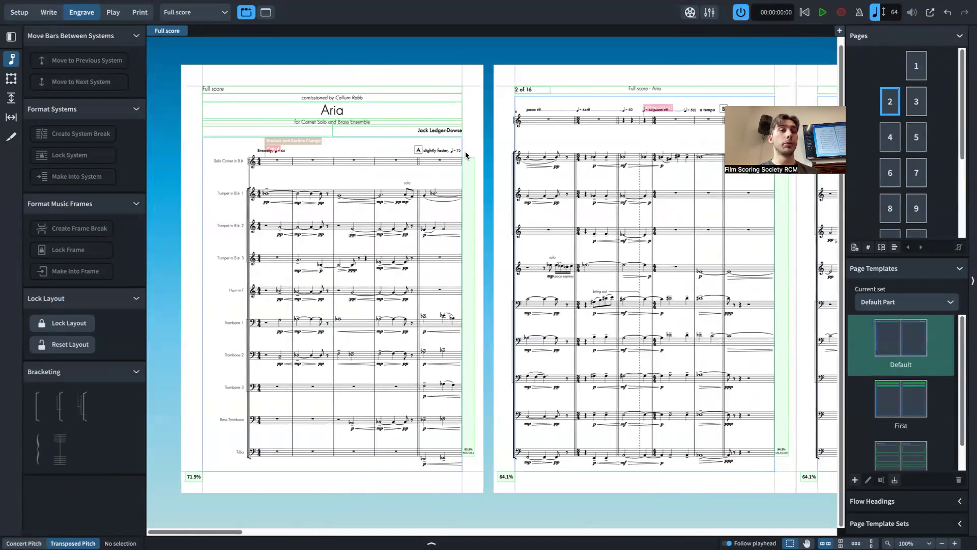
pyautogui.hotkey('ctrl', '2')
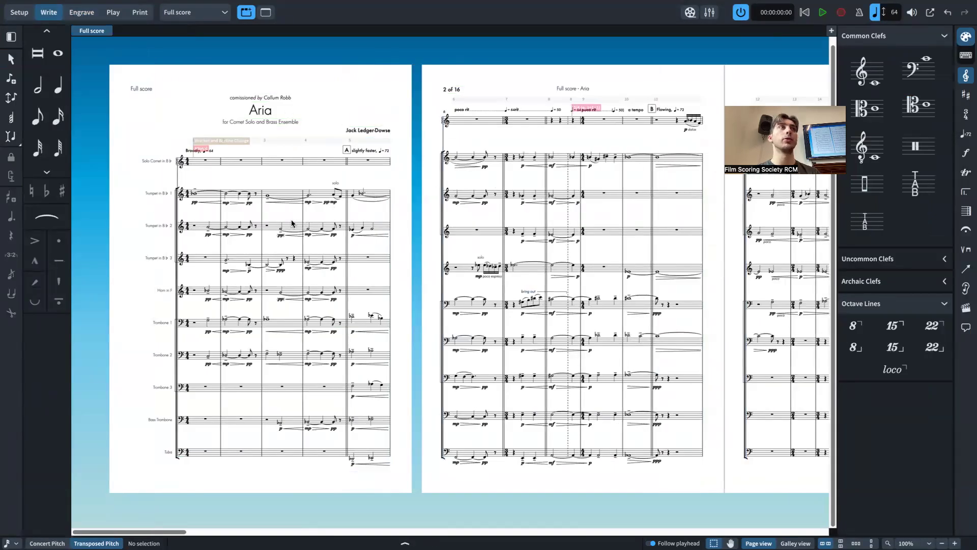
# Step: Return to Engrave mode and view the page insertion and change options available for page 1
pyautogui.click(90, 12)
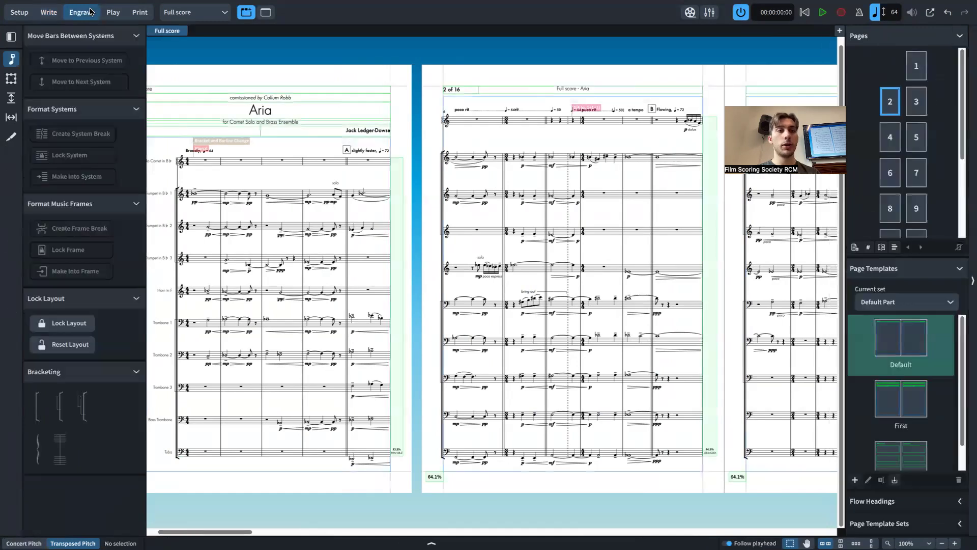
pyautogui.click(913, 65)
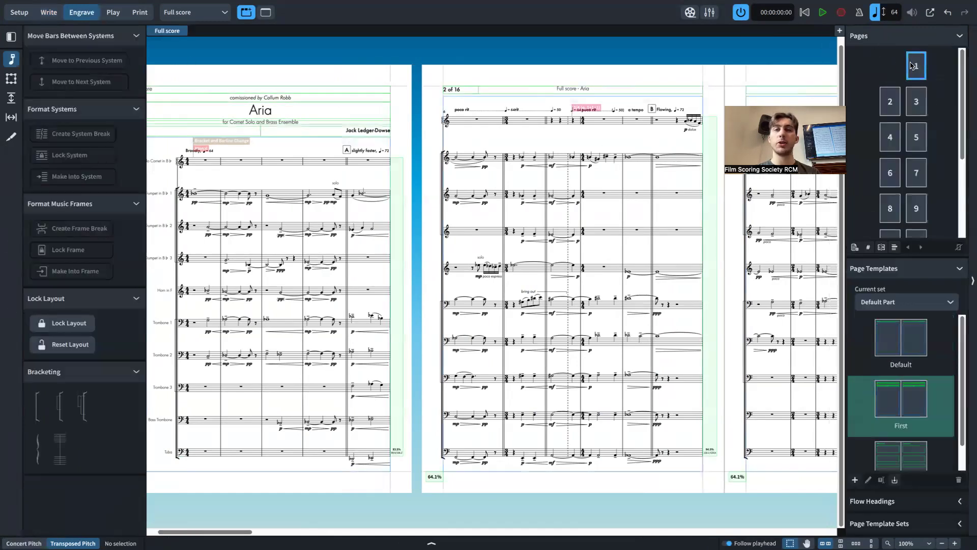
pyautogui.rightClick(911, 66)
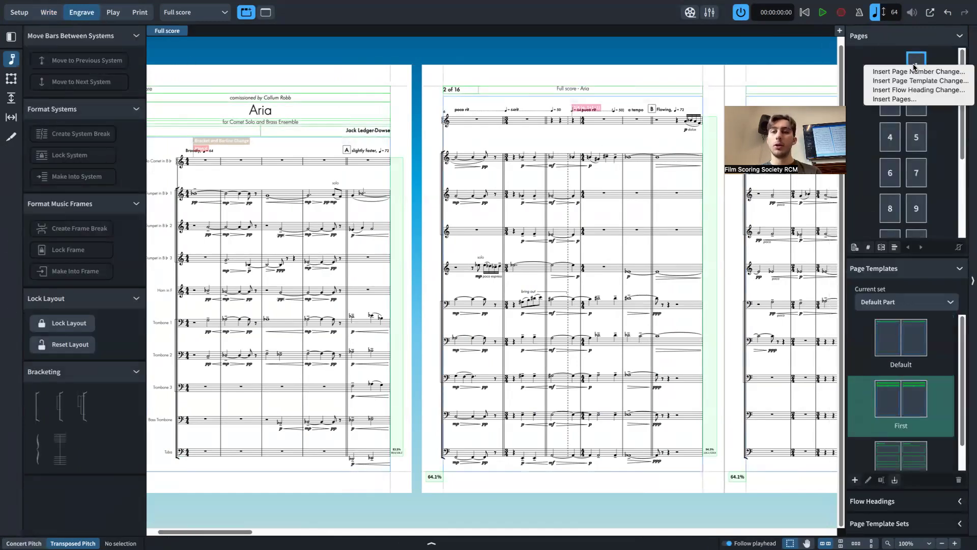
pyautogui.click(885, 58)
pyautogui.rightClick(917, 68)
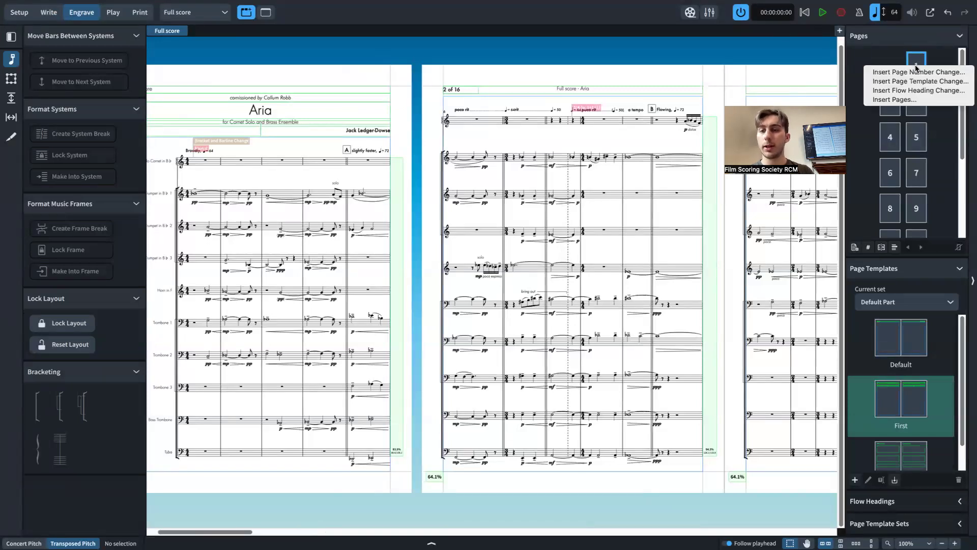
# Step: Open the Title Page part page template for editing and examine its text frames, including the layout name frame
pyautogui.scroll(-2, 928, 326)
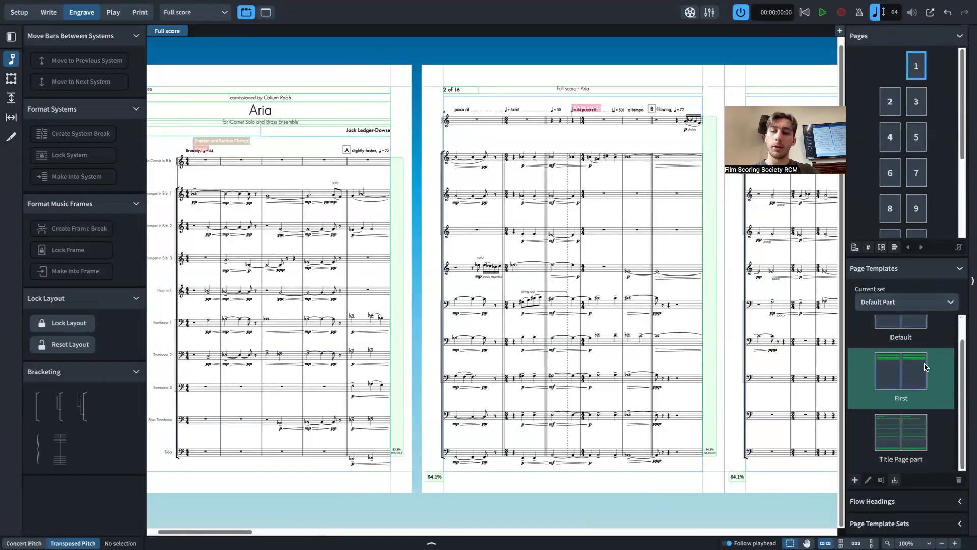
pyautogui.doubleClick(912, 436)
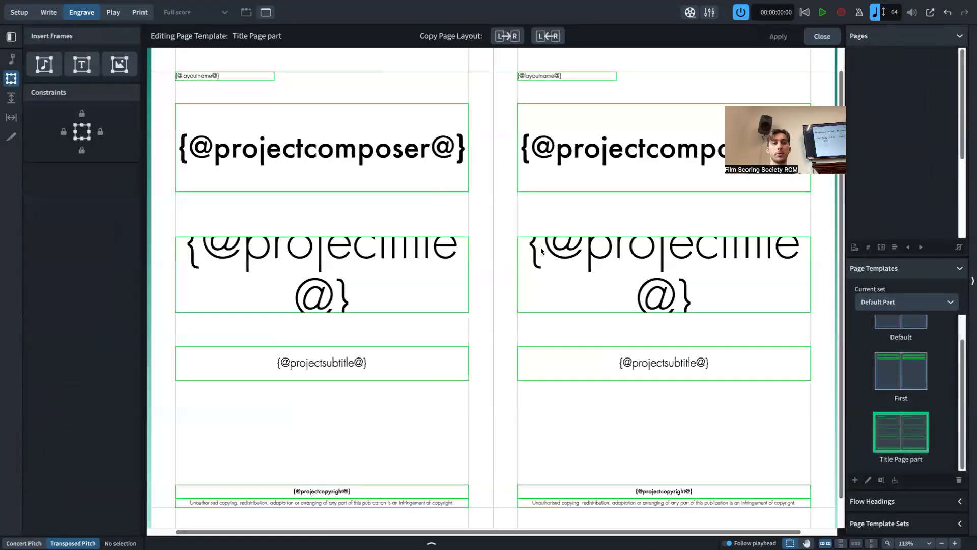
pyautogui.scroll(-1, 615, 354)
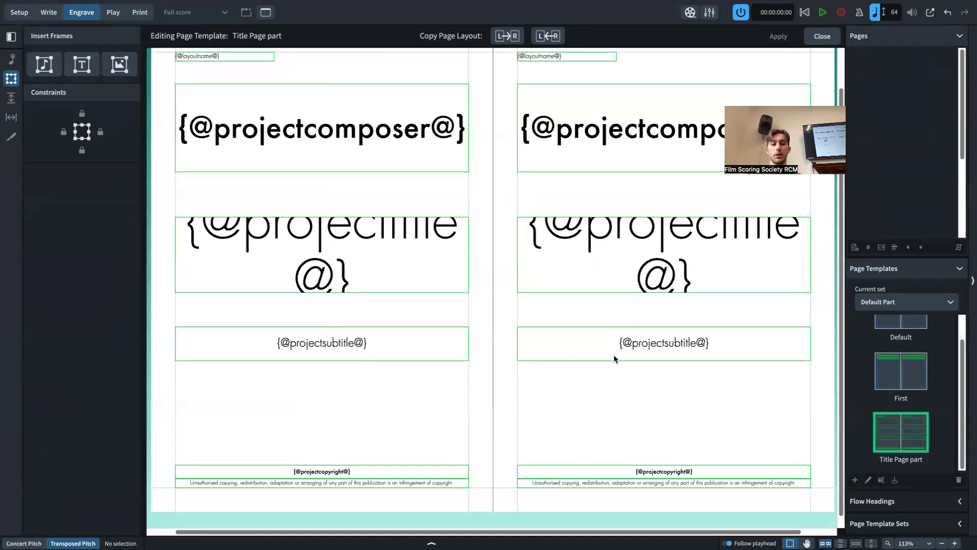
pyautogui.scroll(1, 458, 475)
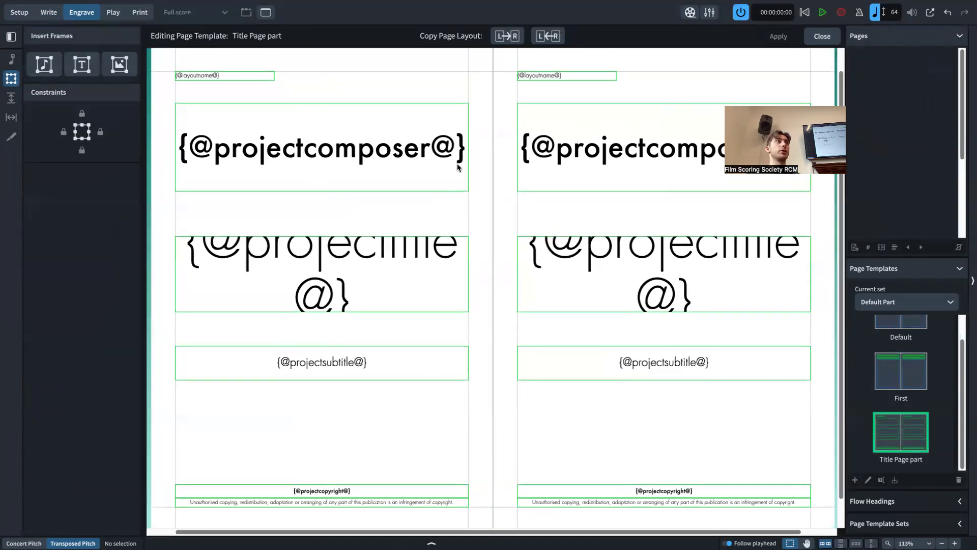
pyautogui.click(214, 75)
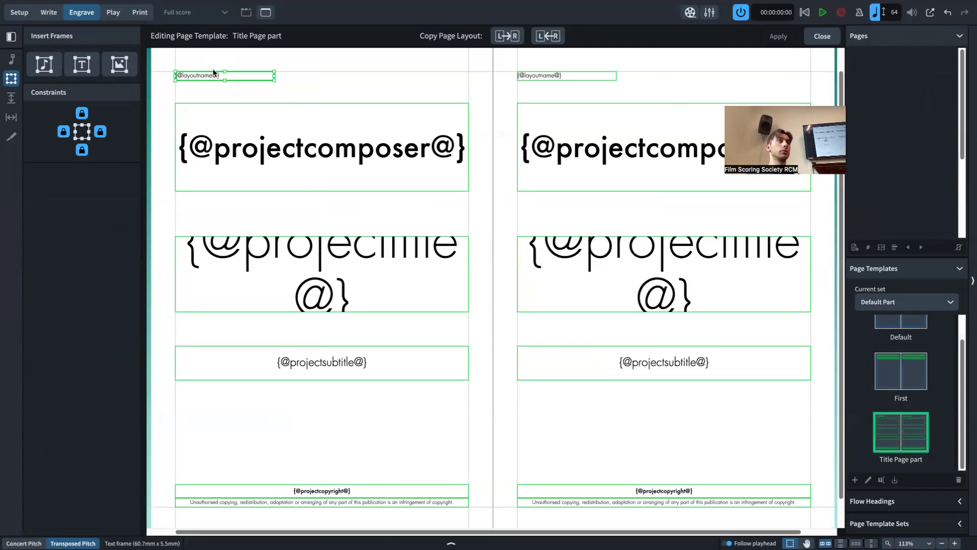
pyautogui.press('Return')
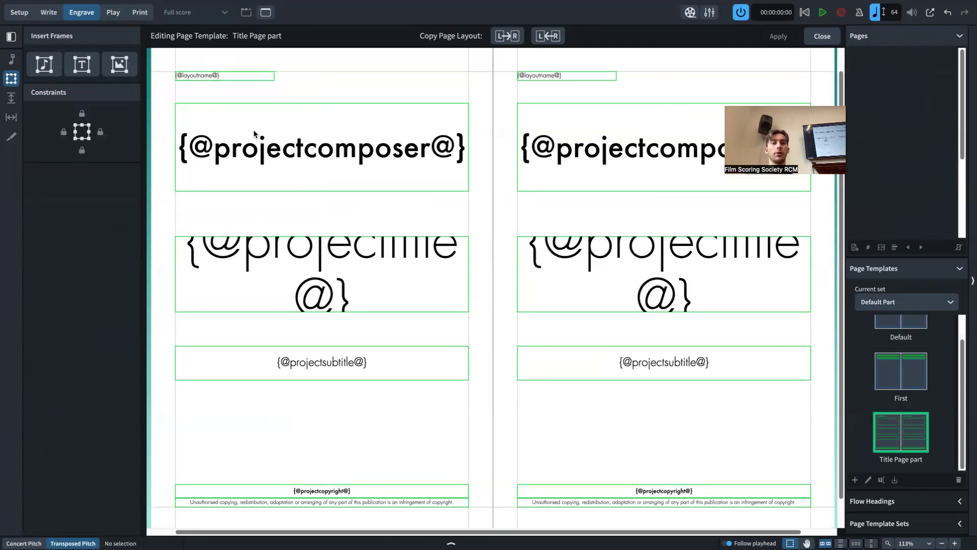
# Step: Inspect the text tokens in the project title, subtitle, copyright and legal notice frames of the Title Page part template
pyautogui.click(395, 240)
pyautogui.press('Return')
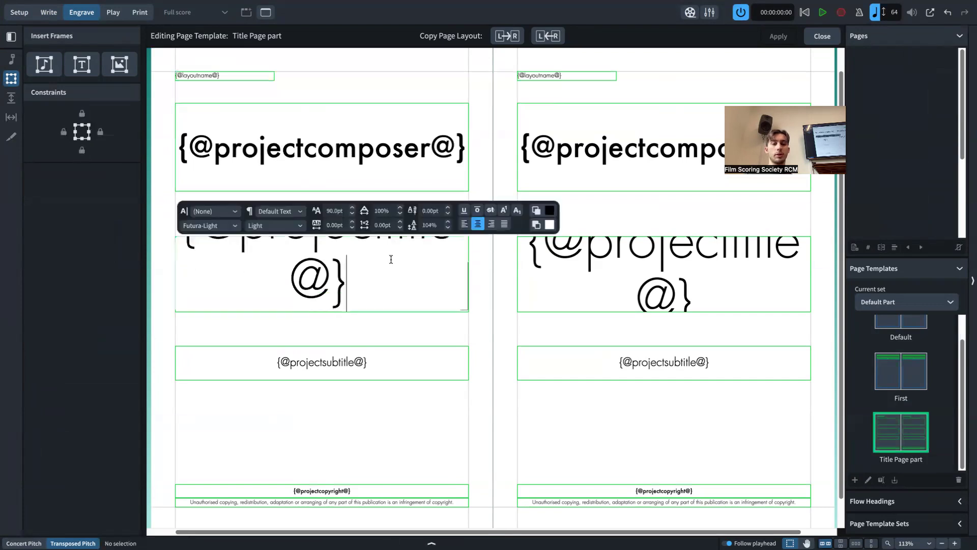
pyautogui.press('Escape')
pyautogui.press('Return')
pyautogui.press('Escape')
pyautogui.doubleClick(364, 361)
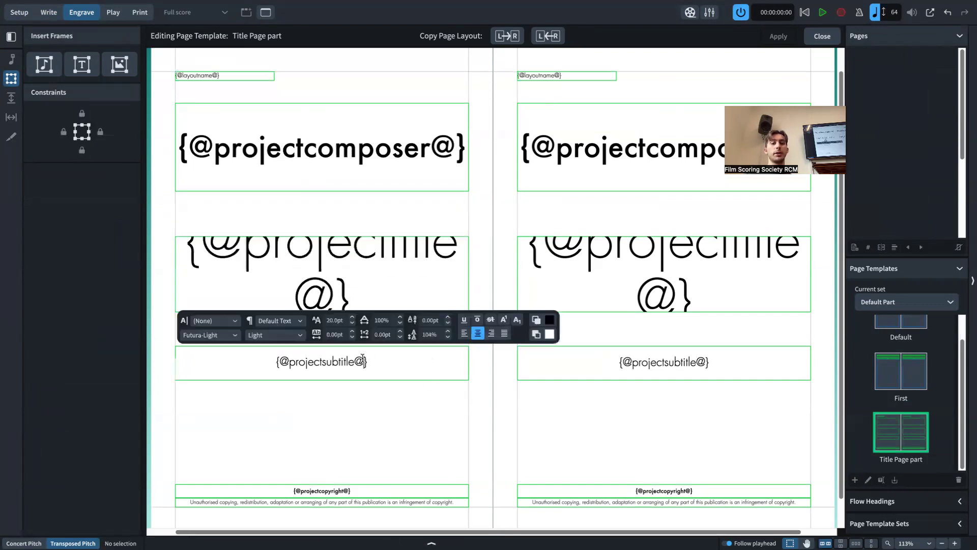
pyautogui.press('Escape')
pyautogui.doubleClick(359, 491)
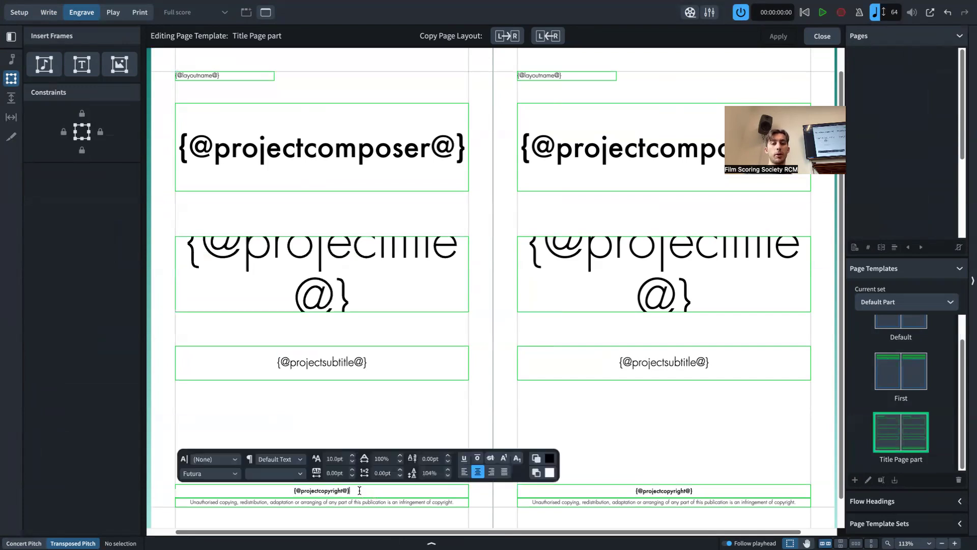
pyautogui.press('Escape')
pyautogui.doubleClick(360, 499)
pyautogui.press('Escape')
pyautogui.click(370, 434)
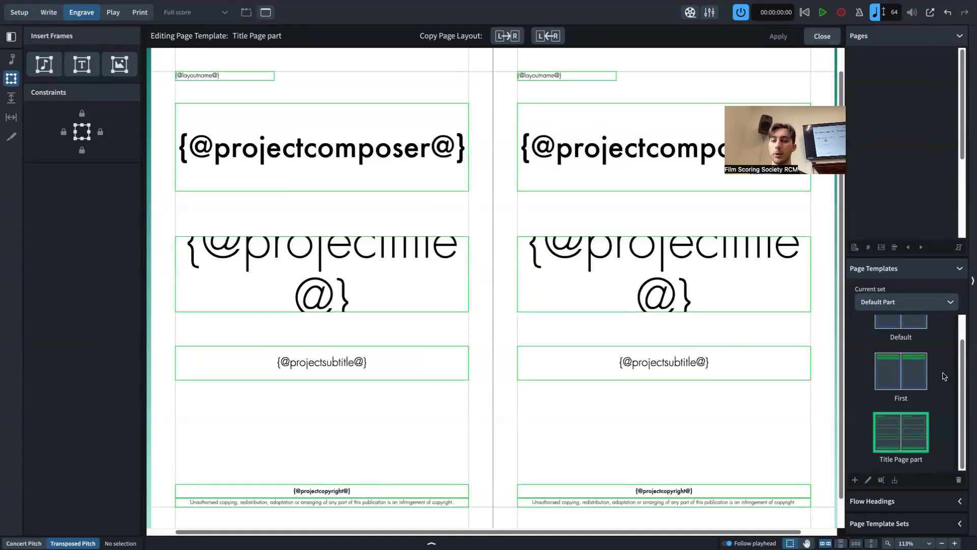
# Step: Open the First page template, draw a text frame about 40 × 17.5 mm above the composer token, and close the editor without applying
pyautogui.doubleClick(883, 370)
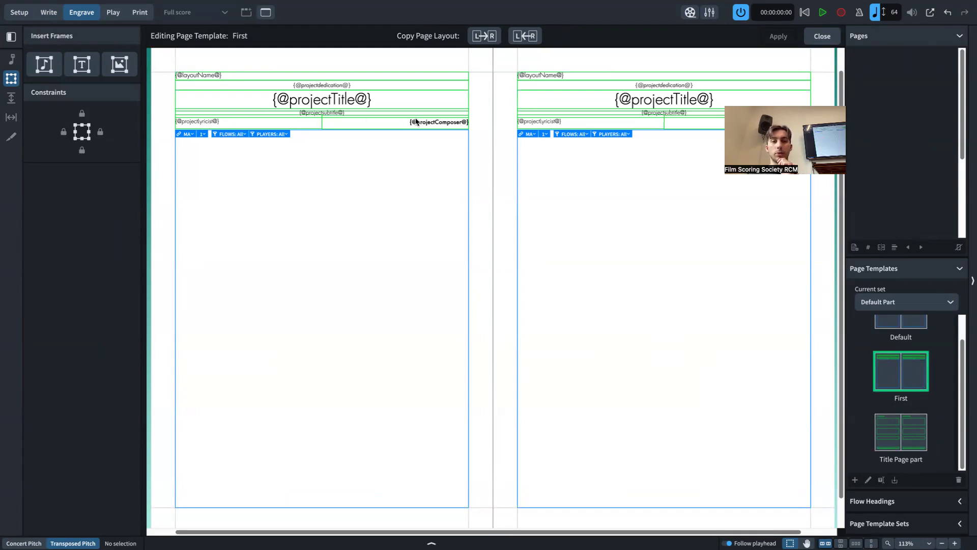
pyautogui.click(428, 448)
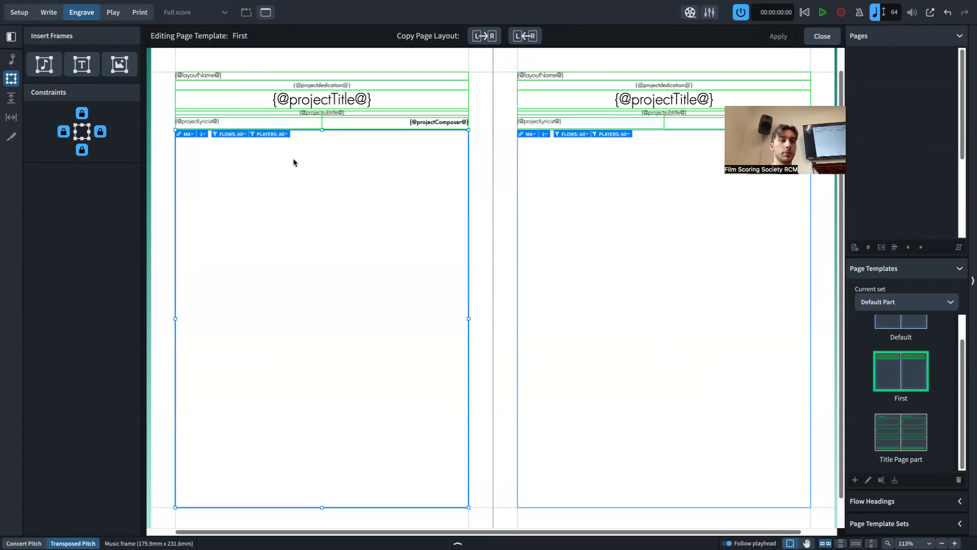
pyautogui.click(94, 62)
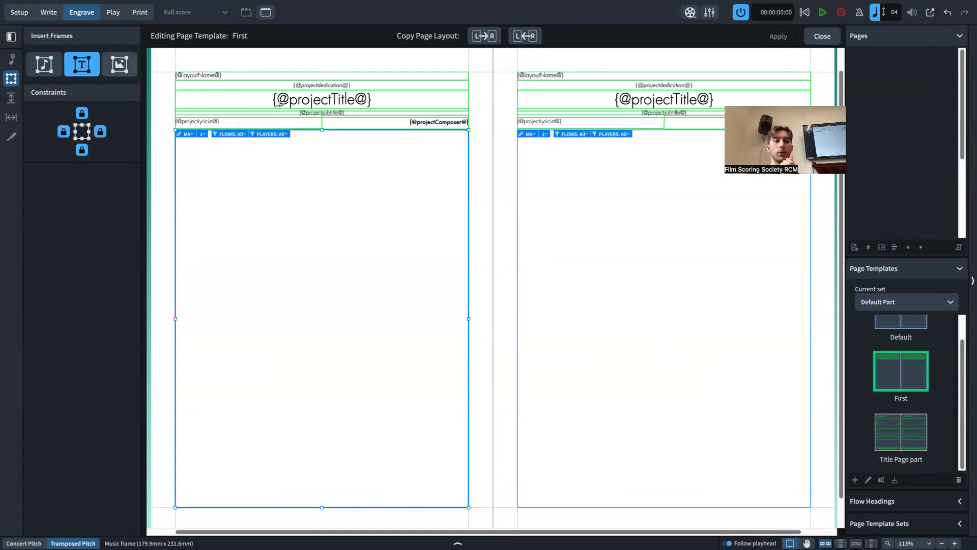
pyautogui.moveTo(404, 95); pyautogui.dragTo(469, 124)
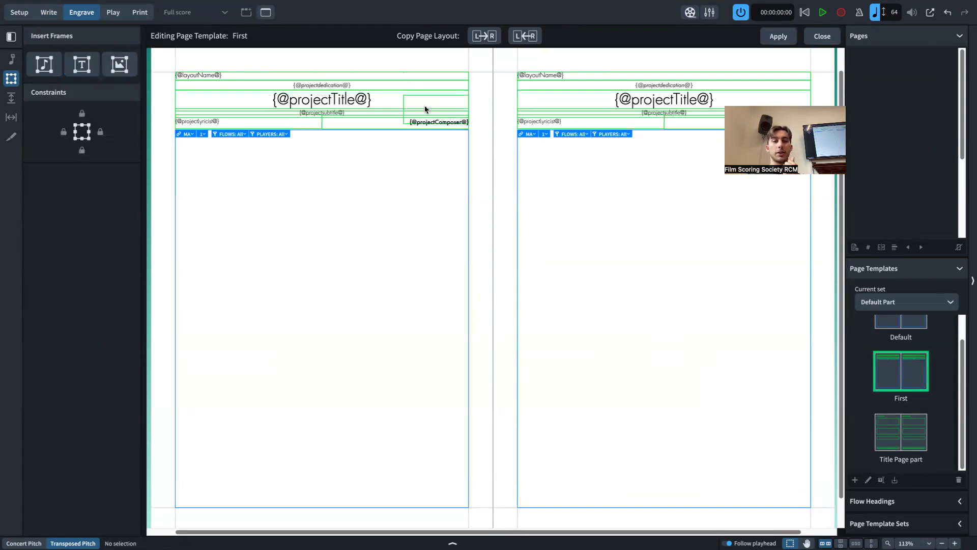
pyautogui.press('Escape')
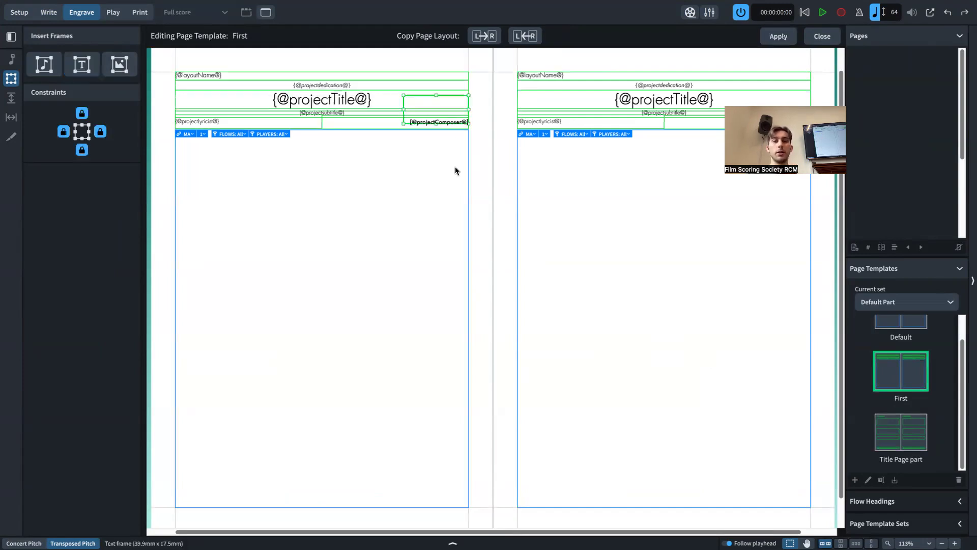
pyautogui.click(822, 36)
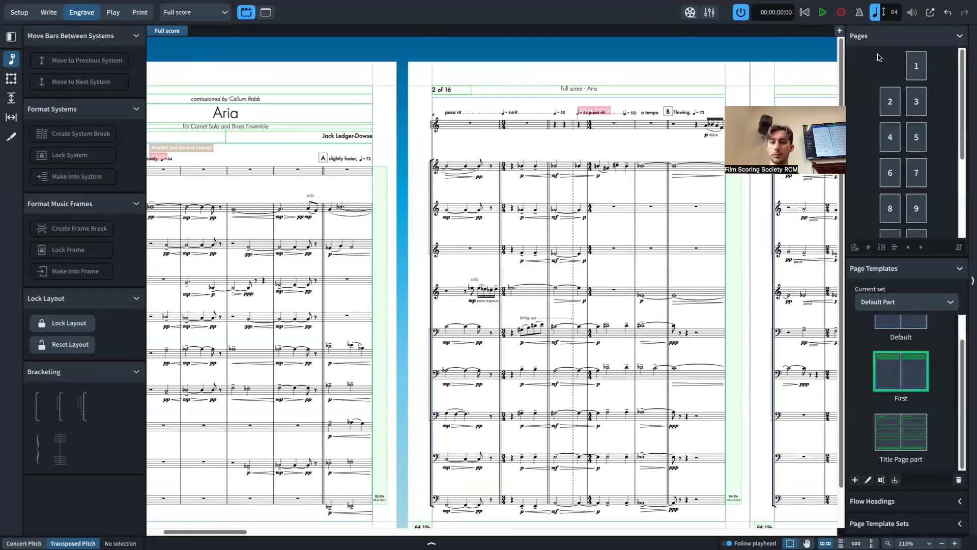
# Step: Insert a page template change that applies Title Page part to page 1 only, and preview the title page in Write mode
pyautogui.rightClick(918, 65)
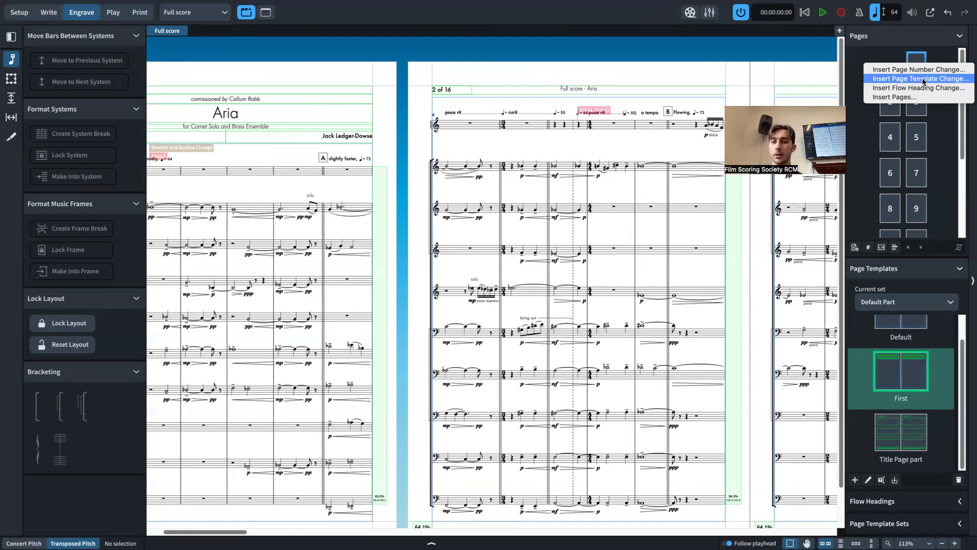
pyautogui.click(923, 80)
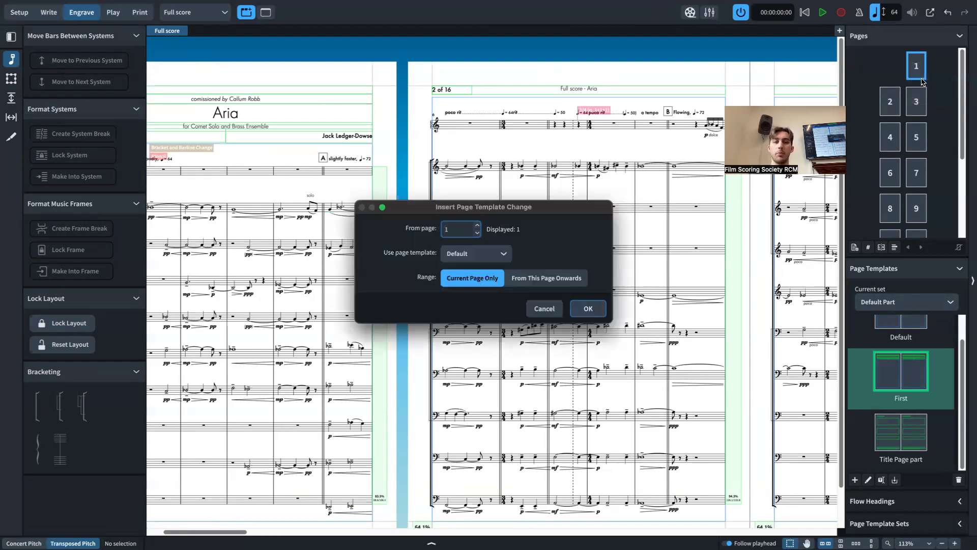
pyautogui.click(470, 253)
pyautogui.click(473, 288)
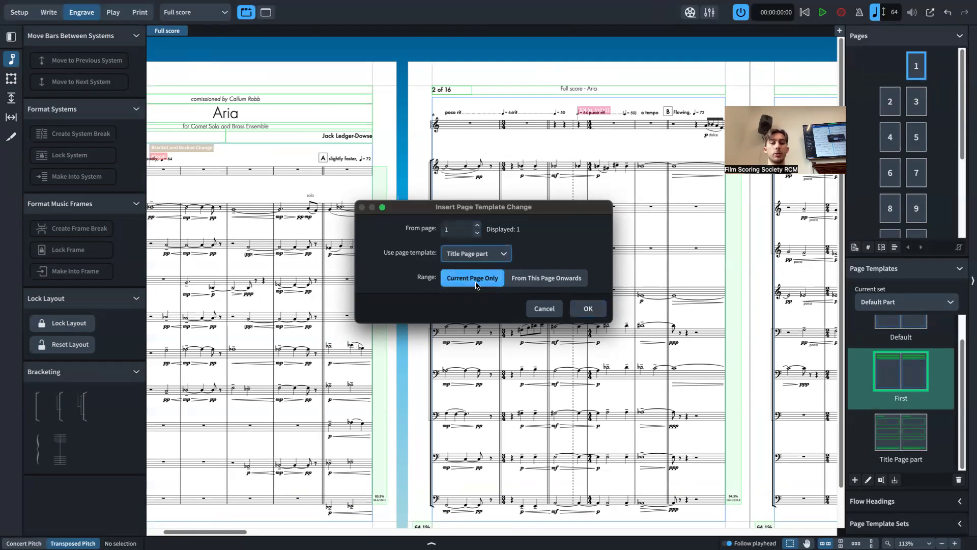
pyautogui.click(588, 309)
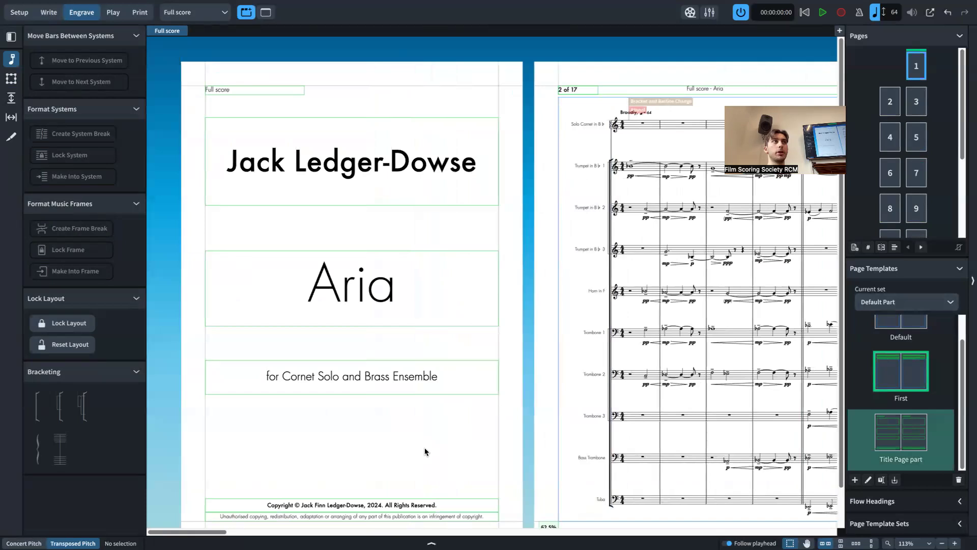
pyautogui.scroll(-1, 424, 448)
pyautogui.click(49, 12)
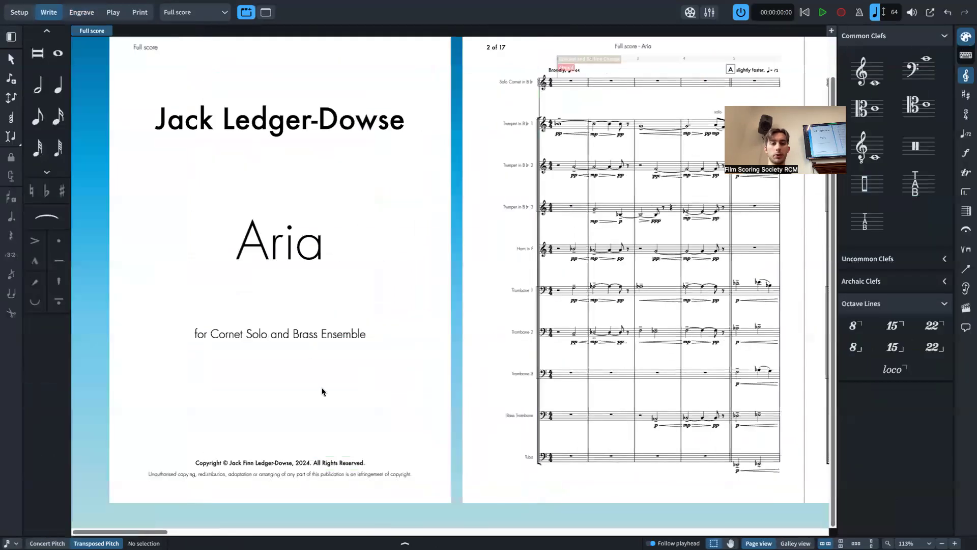
# Step: Return to Engrave mode and delete the copyright and legal notice frames from the full score's title page
pyautogui.click(81, 13)
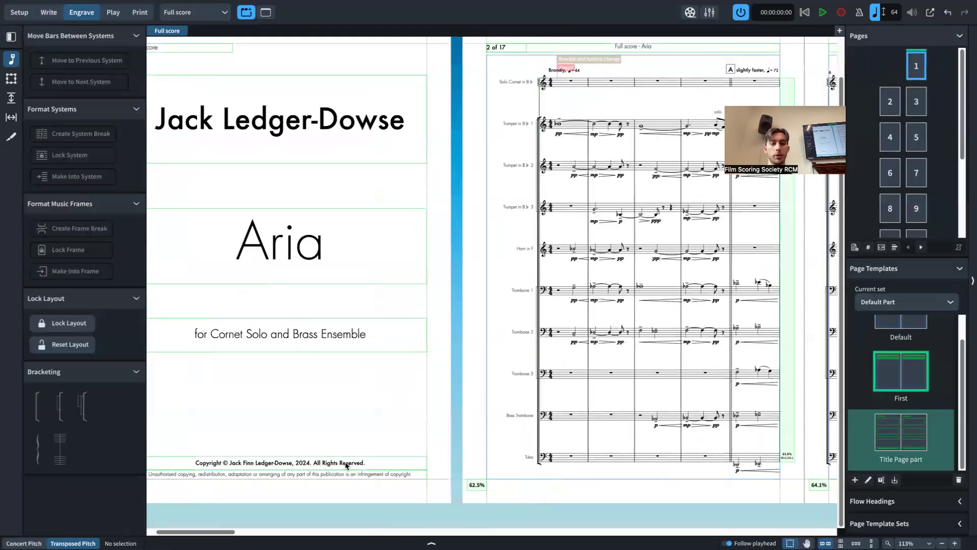
pyautogui.click(11, 78)
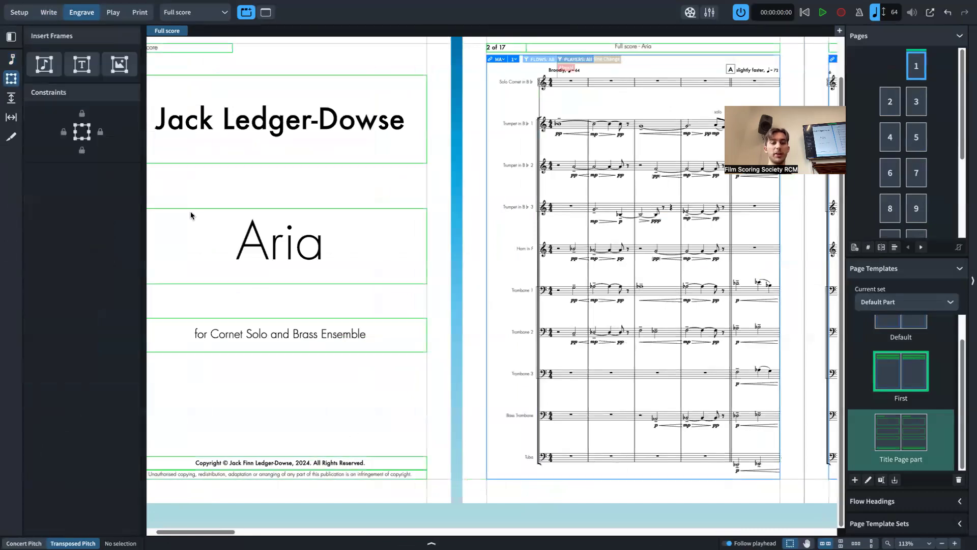
pyautogui.click(385, 465)
pyautogui.press('Delete')
pyautogui.click(389, 472)
pyautogui.press('Delete')
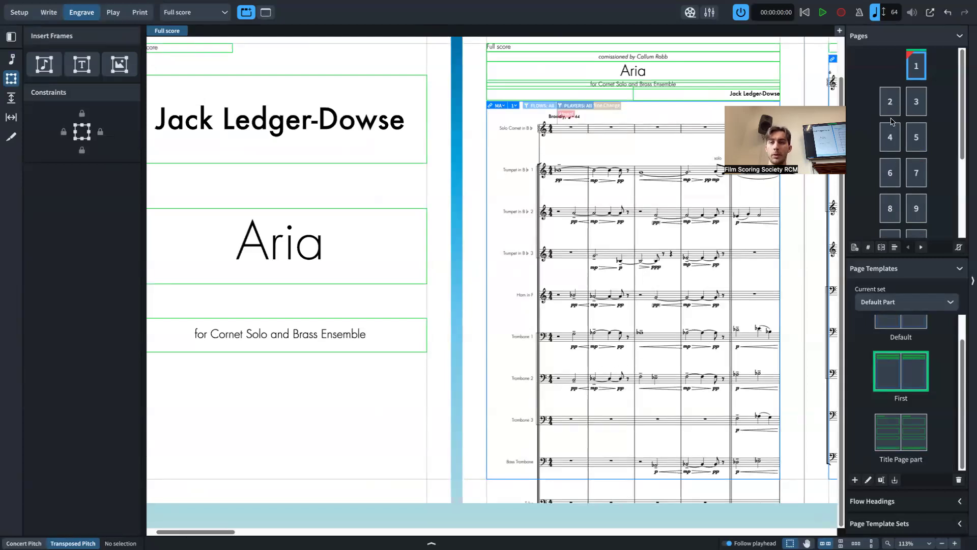
# Step: Insert one blank page before page 2 of the full score, using no page template
pyautogui.click(891, 100)
pyautogui.rightClick(891, 98)
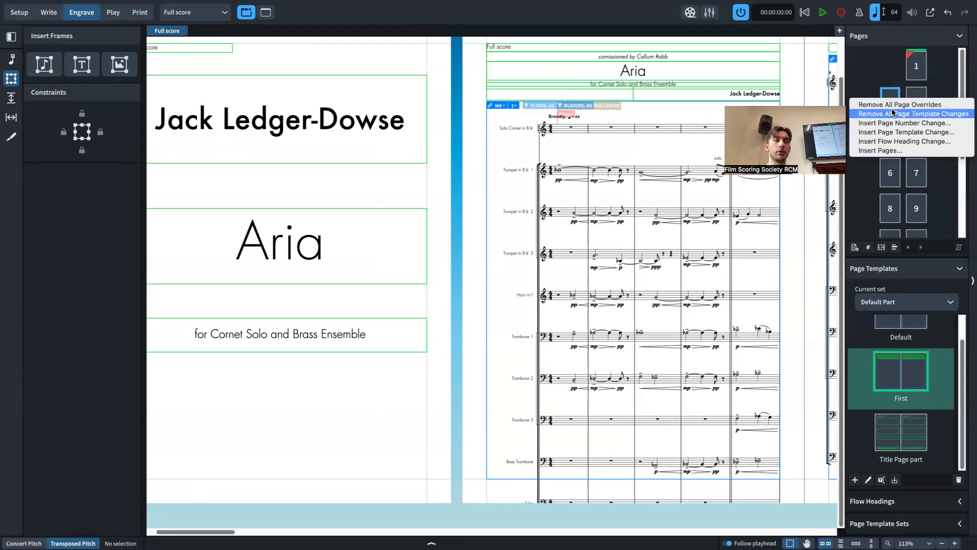
pyautogui.click(894, 151)
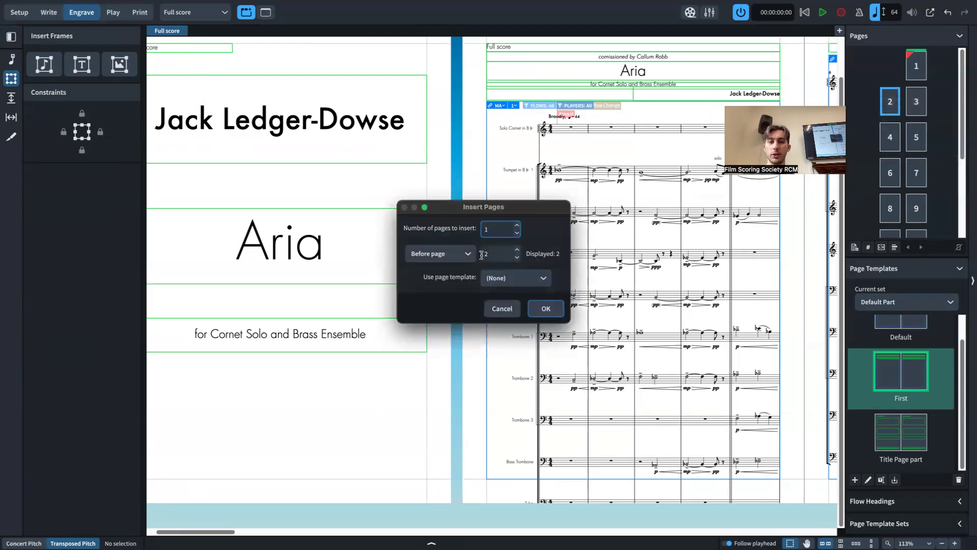
pyautogui.click(469, 254)
pyautogui.click(451, 257)
pyautogui.click(501, 276)
pyautogui.click(502, 280)
pyautogui.click(559, 311)
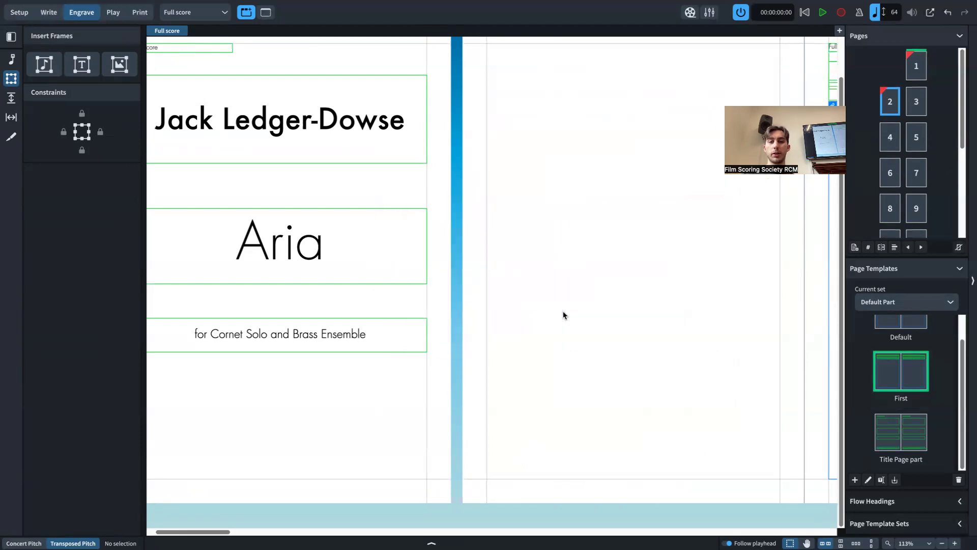
pyautogui.hscroll(5, 542, 279)
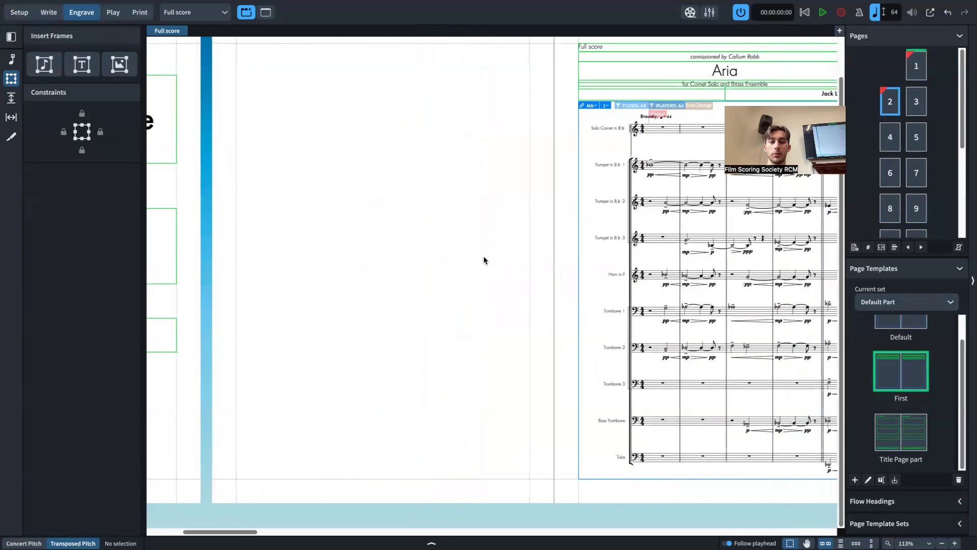
pyautogui.hscroll(4, 385, 249)
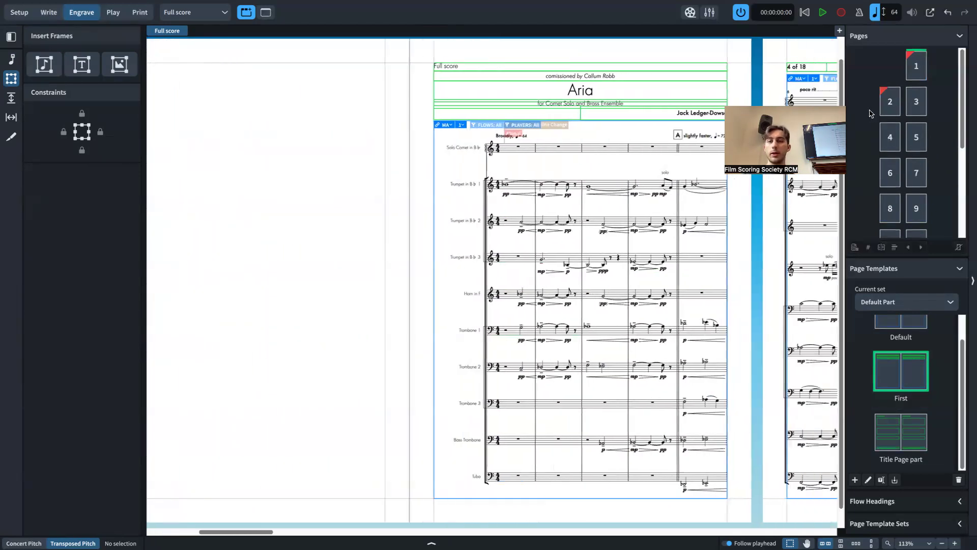
# Step: Insert a page template change that applies the First template to page 3 of the full score
pyautogui.click(920, 109)
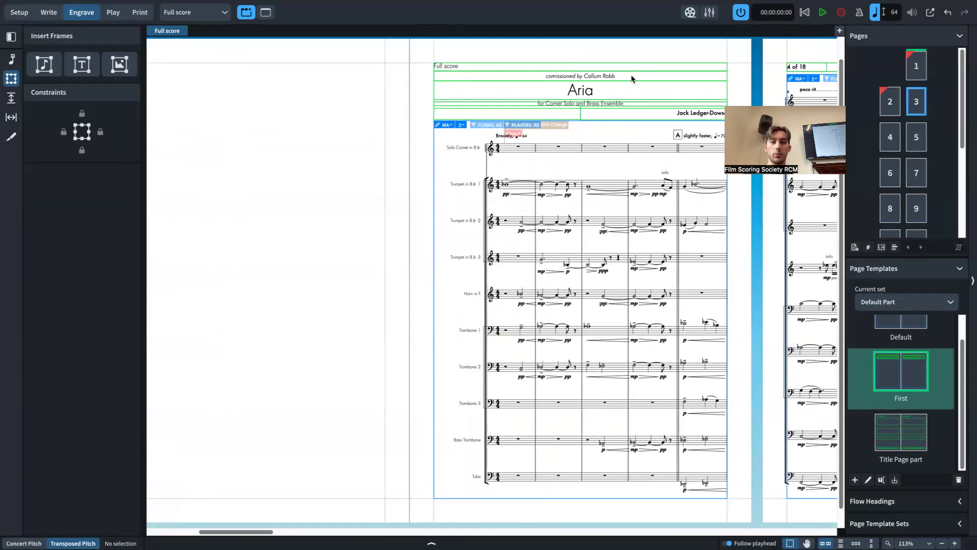
pyautogui.rightClick(922, 101)
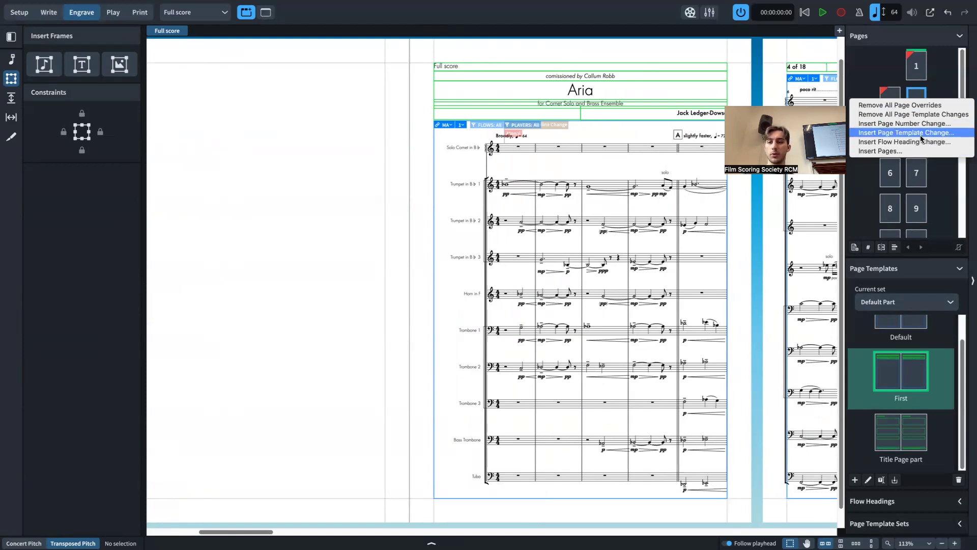
pyautogui.click(920, 134)
pyautogui.click(497, 254)
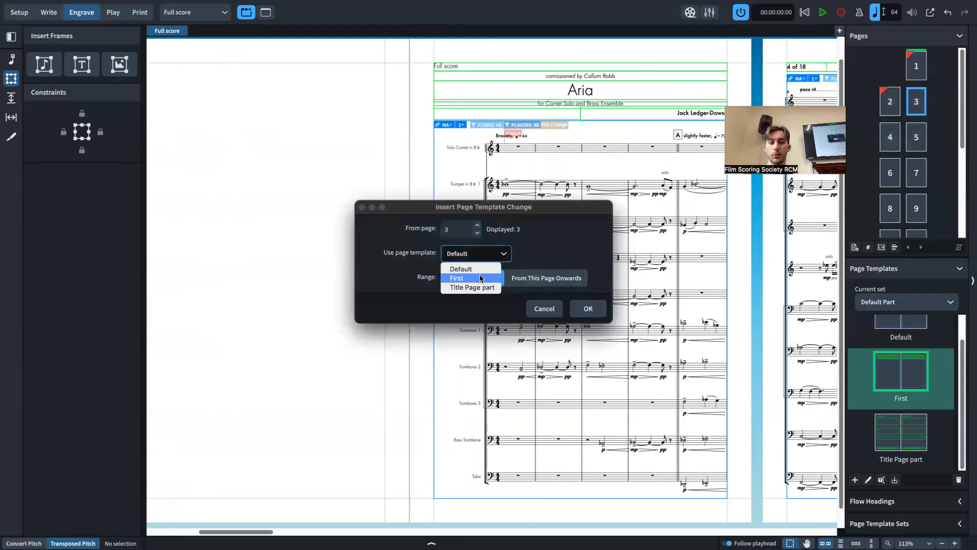
pyautogui.click(457, 278)
pyautogui.click(586, 309)
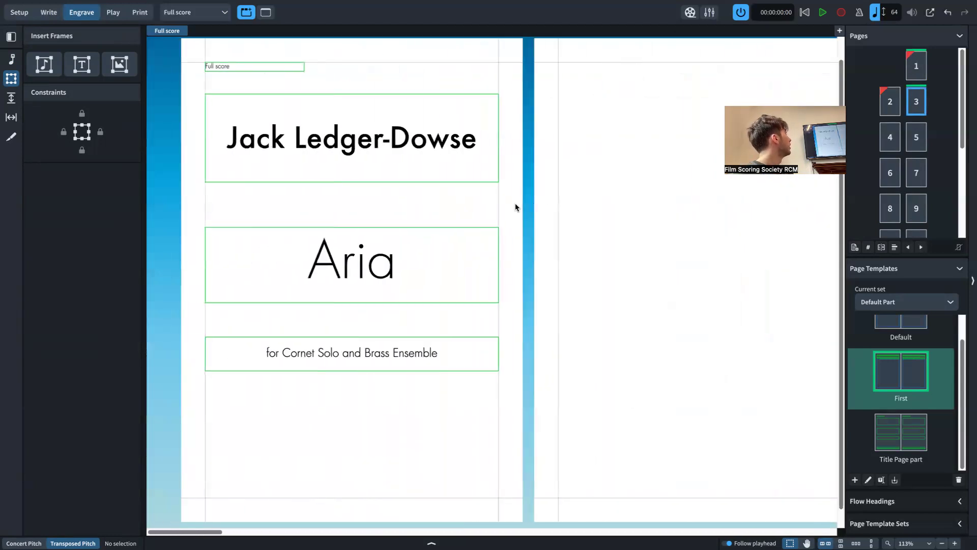
# Step: Switch to the Trombone 1 layout and remove the page template changes from pages 1 and 2
pyautogui.click(179, 11)
pyautogui.click(212, 94)
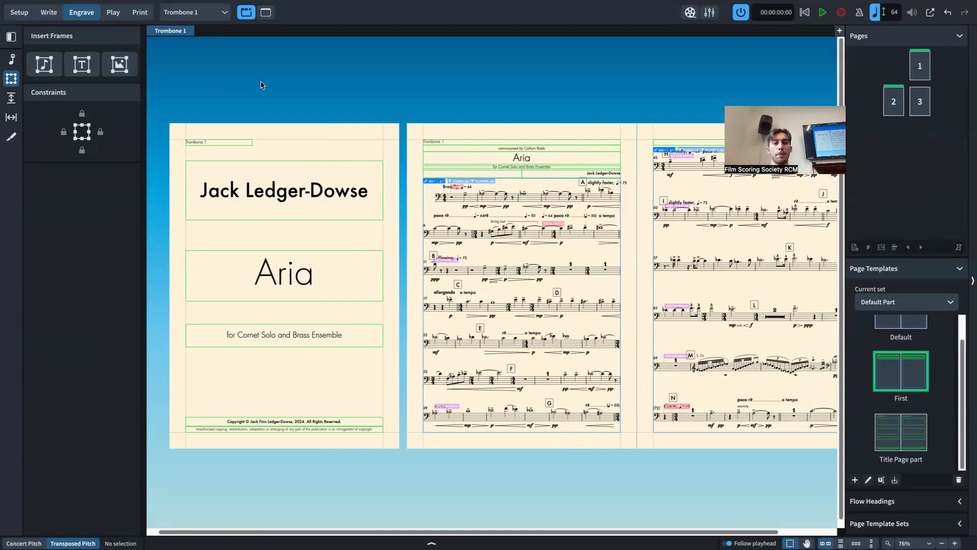
pyautogui.click(919, 72)
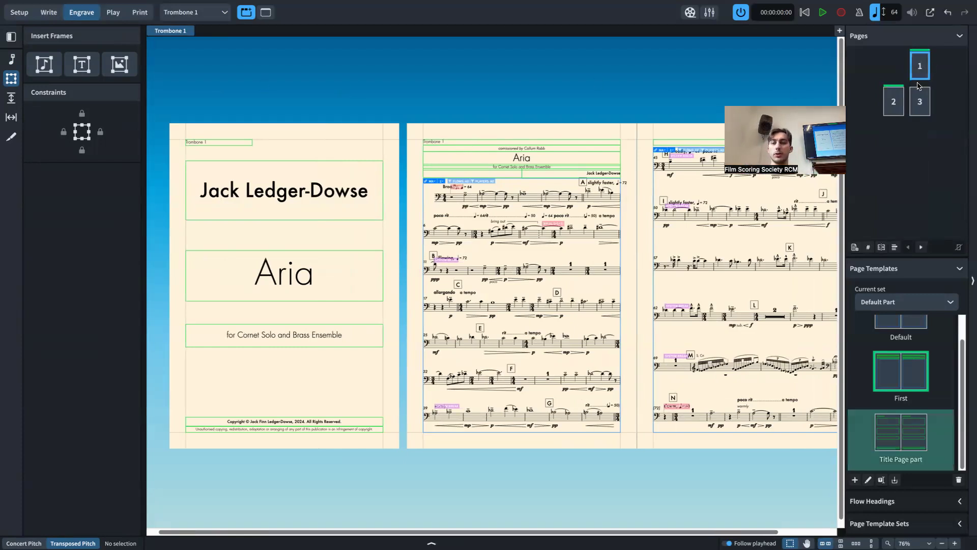
pyautogui.click(905, 97)
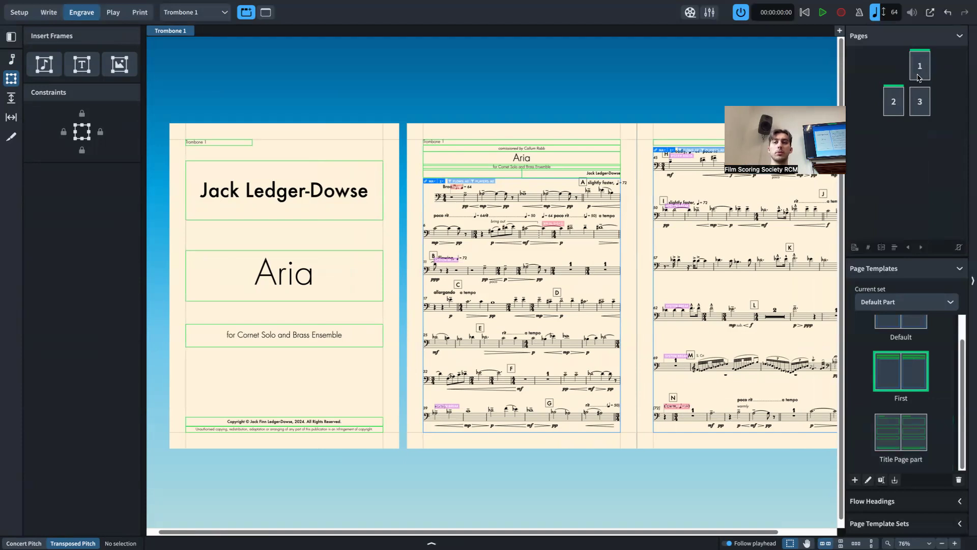
pyautogui.click(900, 110)
pyautogui.keyDown('shift'); pyautogui.click(917, 71); pyautogui.keyUp('shift')
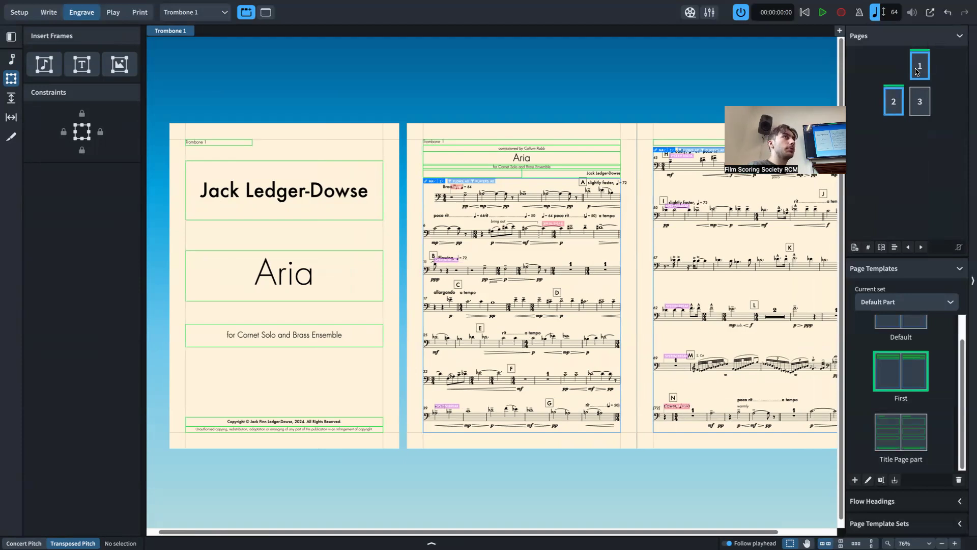
pyautogui.rightClick(916, 71)
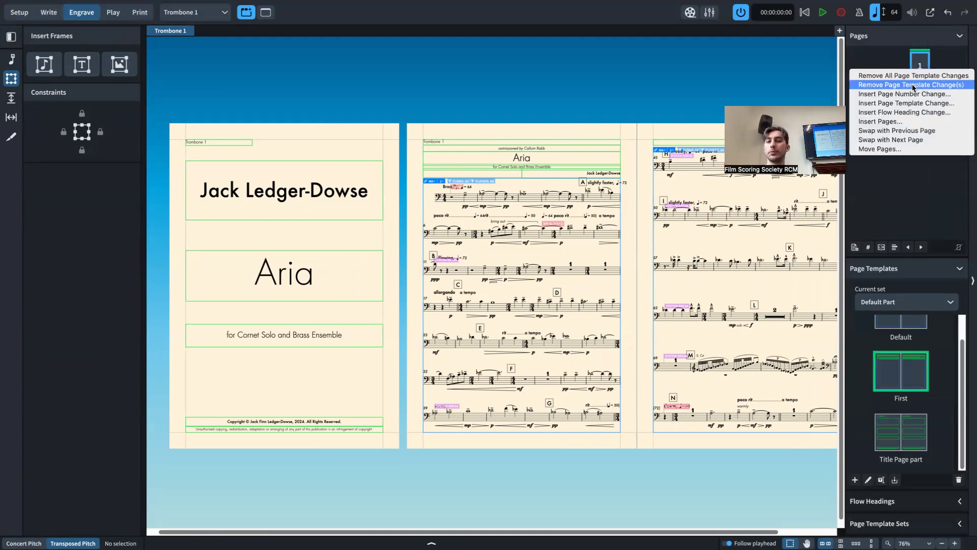
pyautogui.click(912, 85)
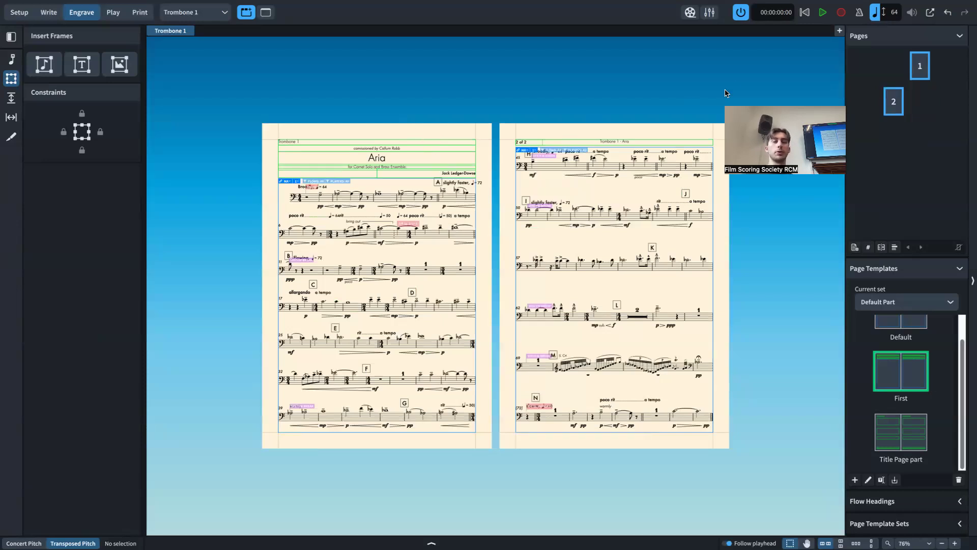
# Step: Insert a page template change that applies Title Page part to page 1 only of the Trombone 1 part
pyautogui.click(923, 66)
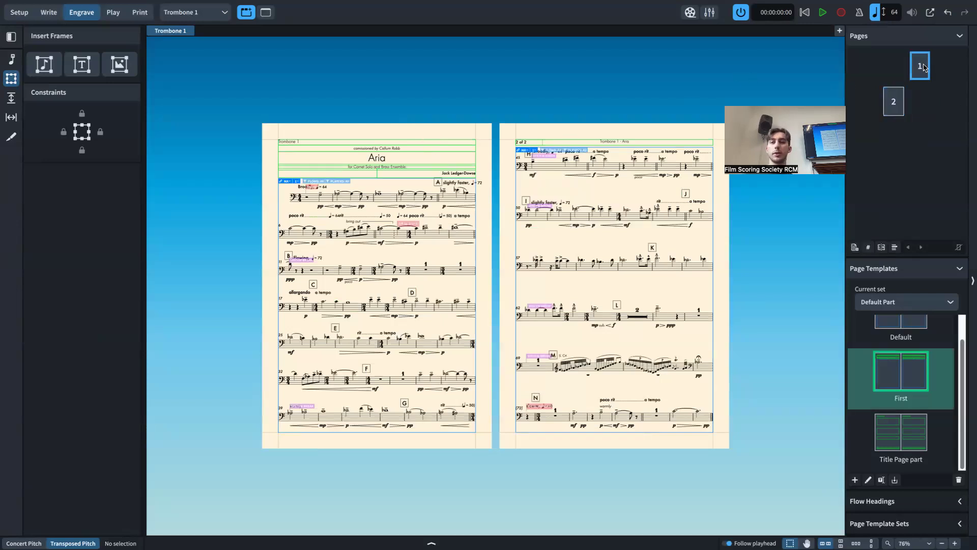
pyautogui.rightClick(925, 67)
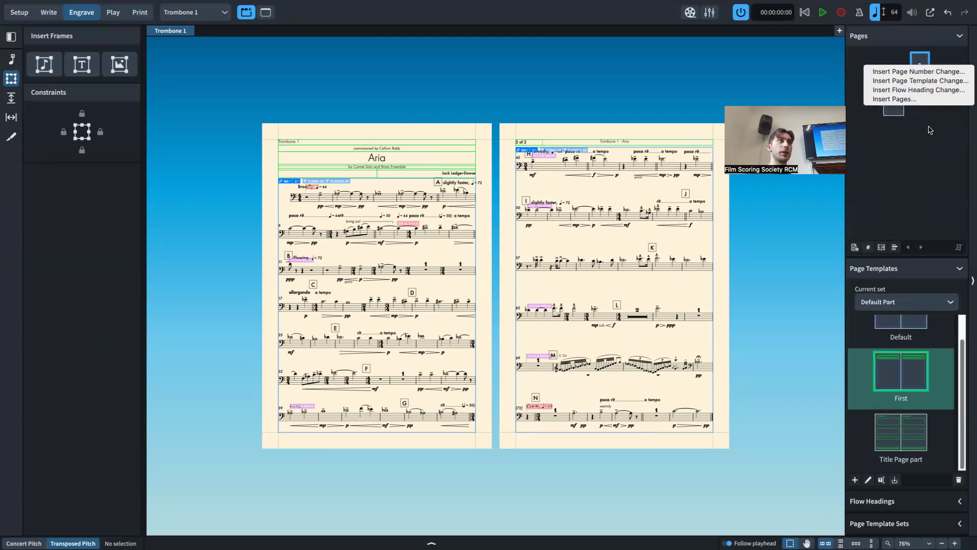
pyautogui.click(930, 80)
pyautogui.click(476, 253)
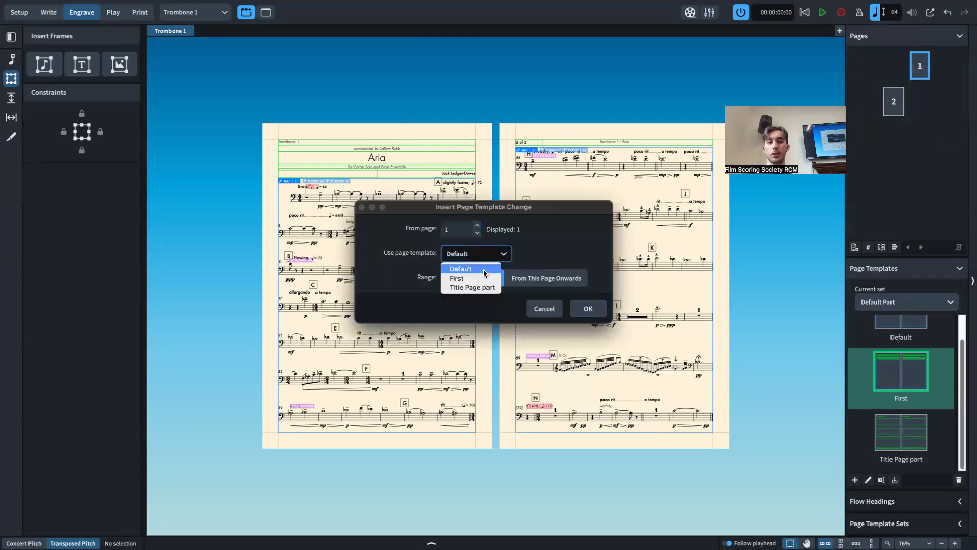
pyautogui.click(483, 287)
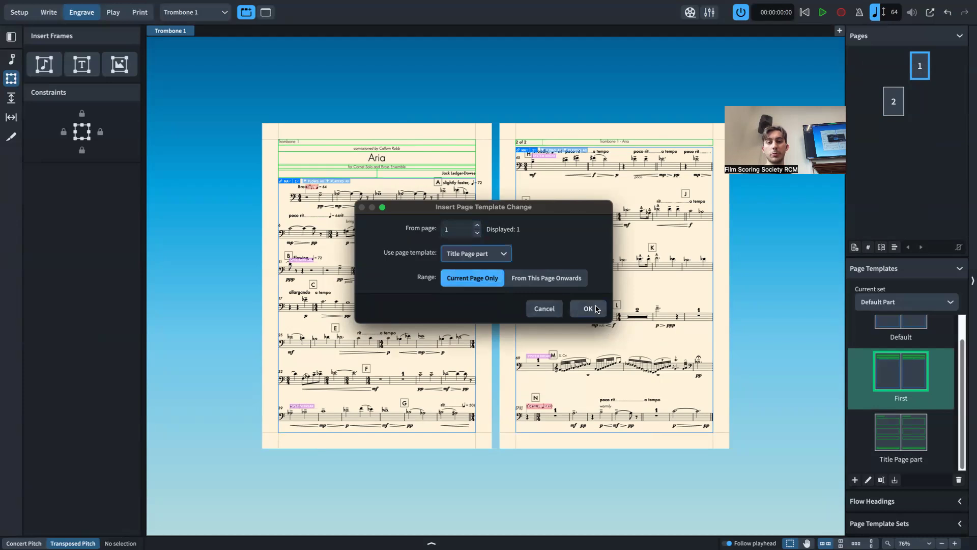
pyautogui.click(596, 309)
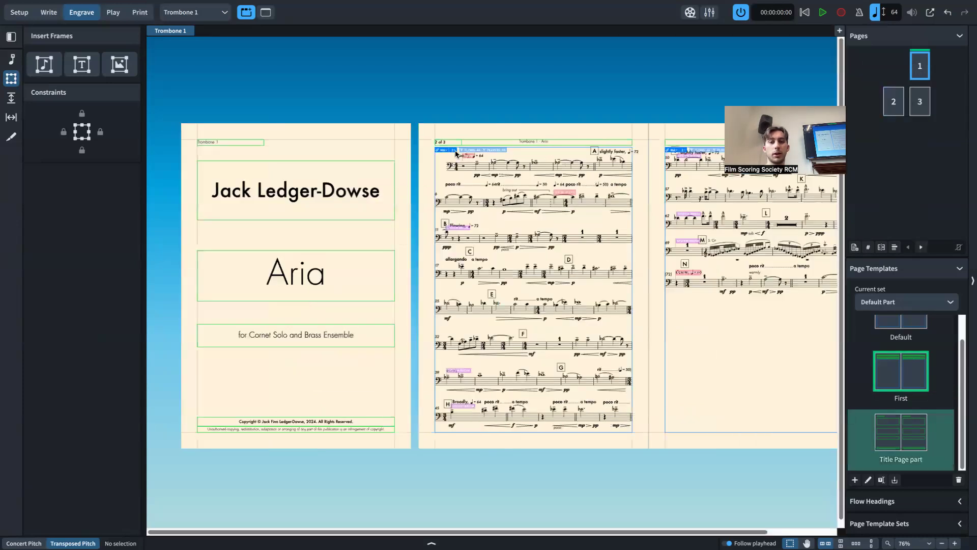
# Step: Insert a page template change that applies the First template to page 2 only of the Trombone 1 part
pyautogui.scroll(5, 504, 145)
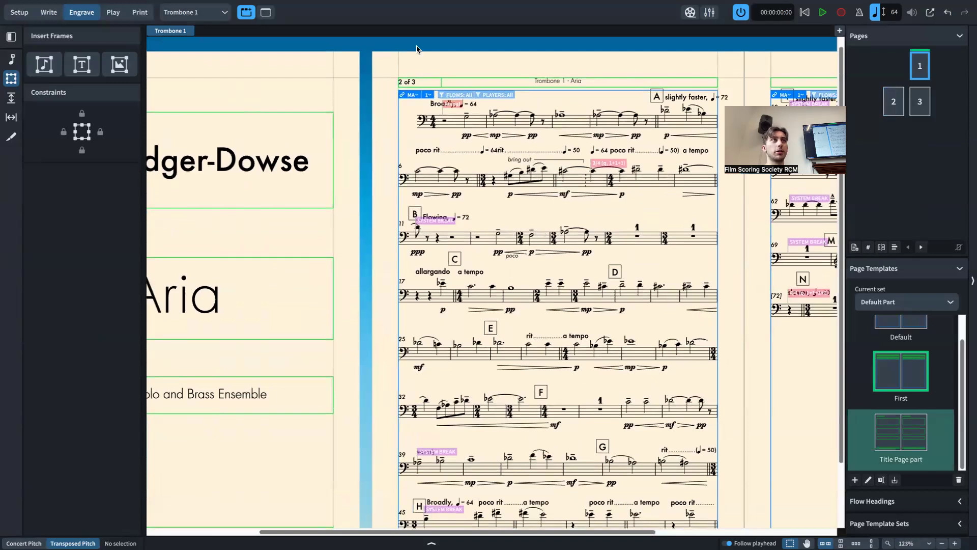
pyautogui.click(895, 103)
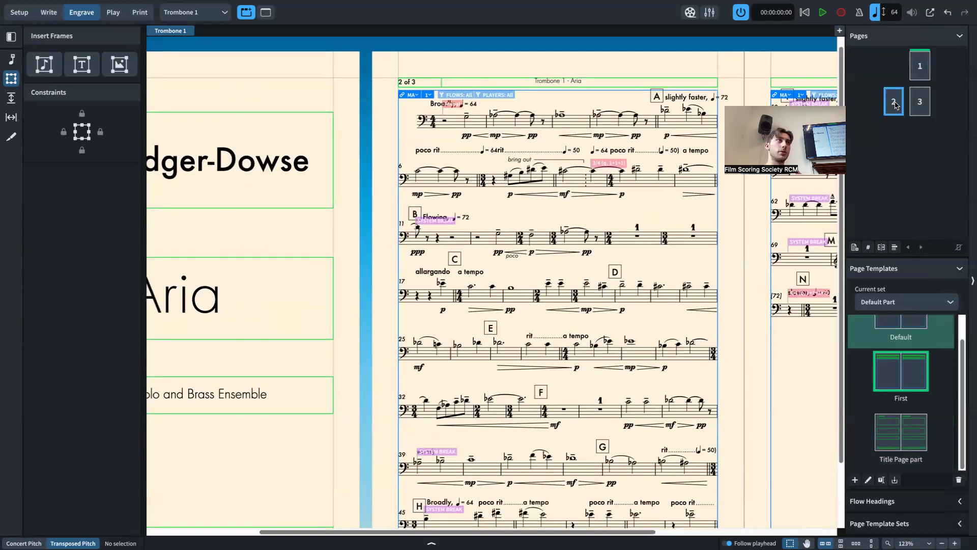
pyautogui.rightClick(896, 104)
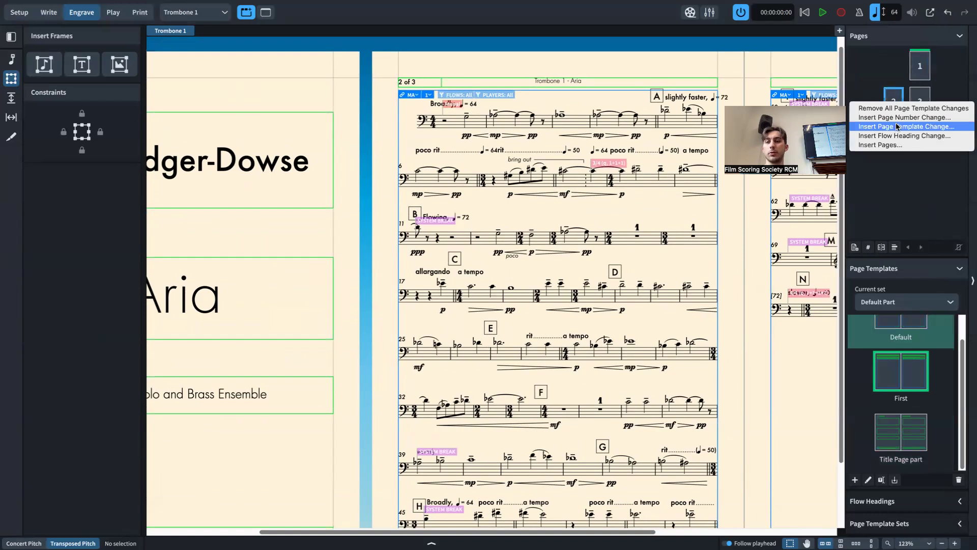
pyautogui.click(906, 127)
pyautogui.click(484, 253)
pyautogui.click(486, 278)
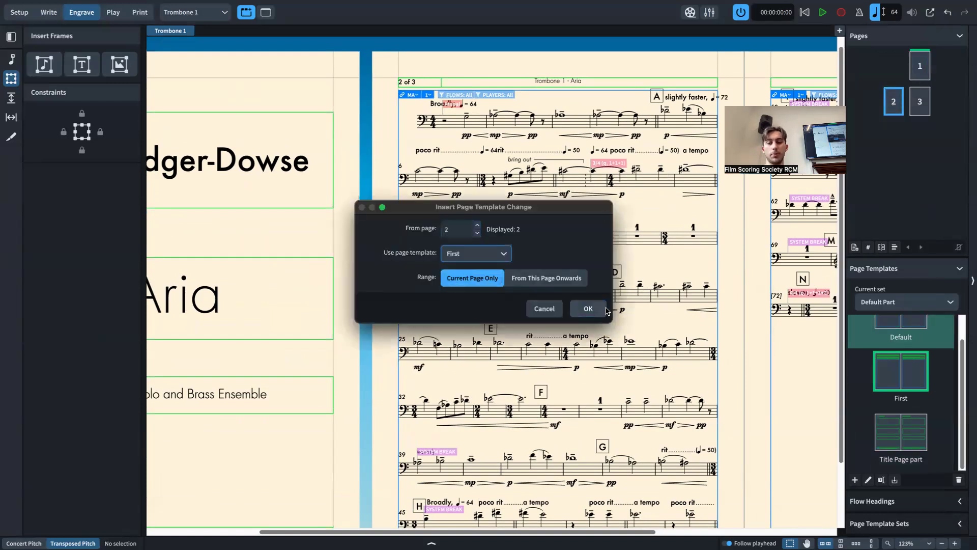
pyautogui.click(587, 308)
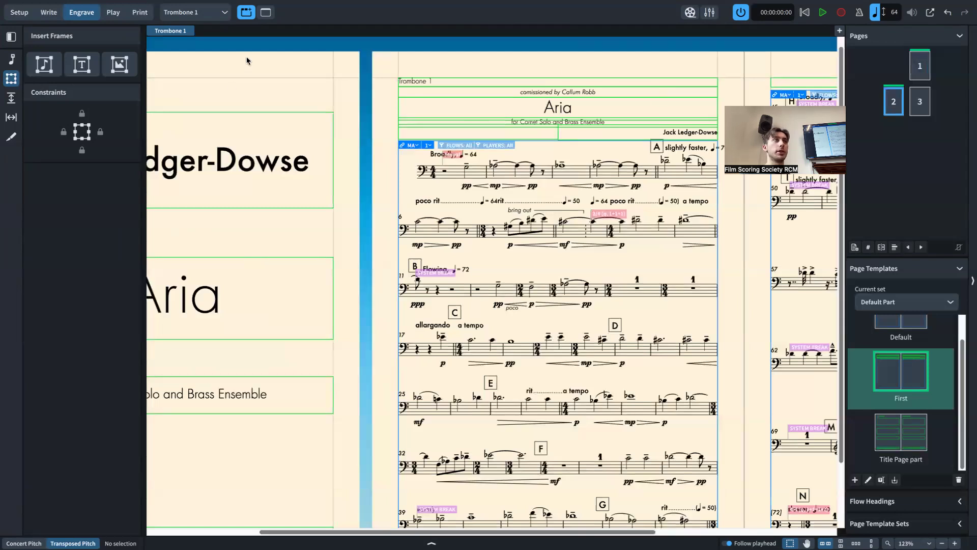
pyautogui.hscroll(-5, 191, 137)
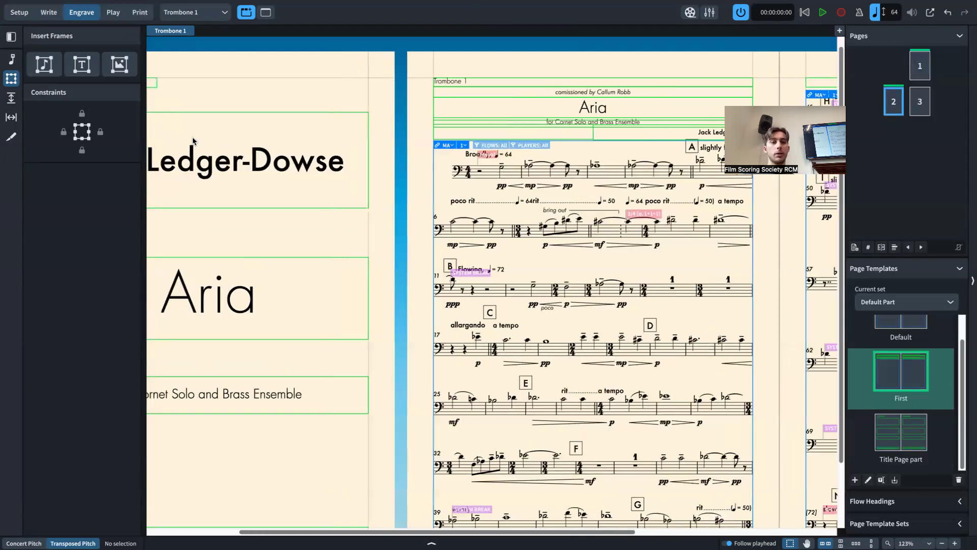
pyautogui.scroll(-1, 187, 138)
pyautogui.scroll(-1, 255, 129)
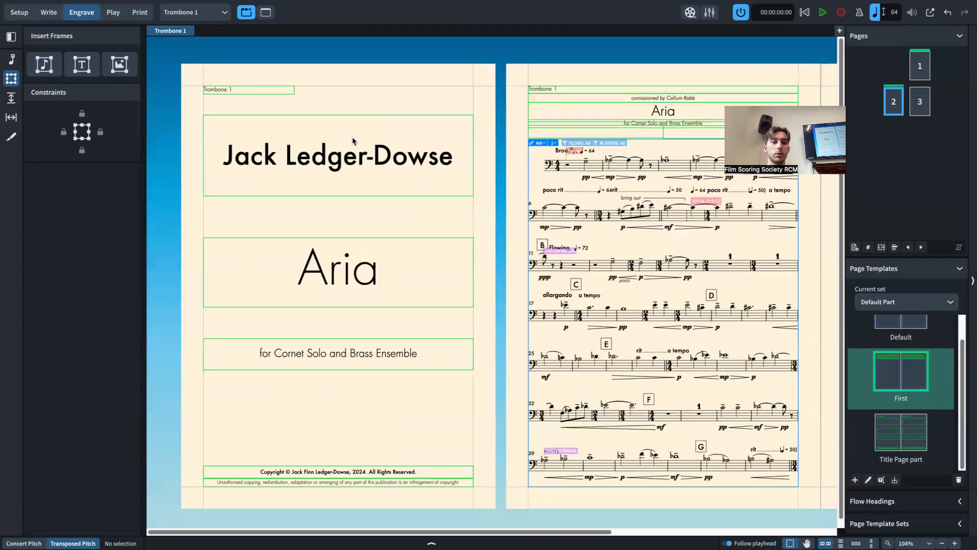
# Step: Draw a graphics frame about 130 by 31 mm between the composer and title frames and open its image selection
pyautogui.doubleClick(355, 138)
pyautogui.click(476, 205)
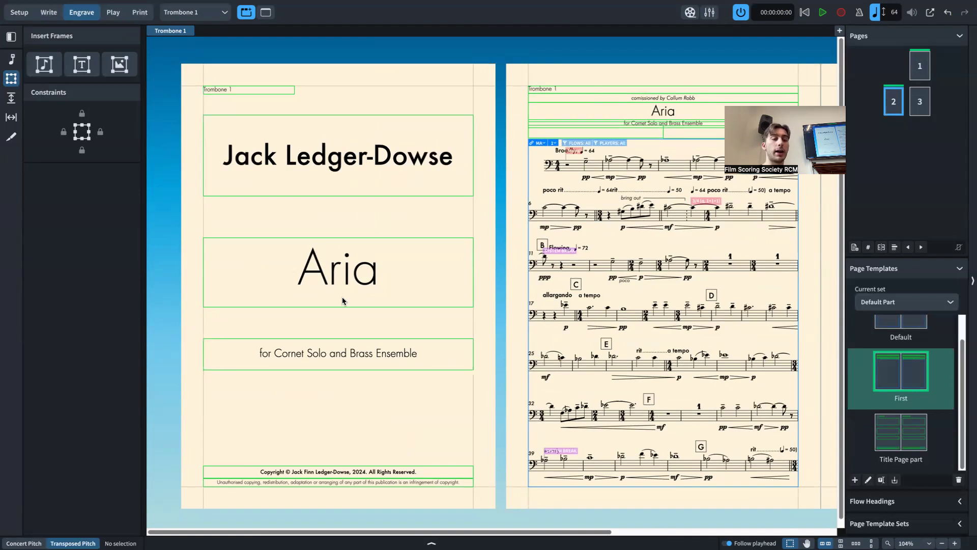
pyautogui.click(119, 64)
pyautogui.moveTo(279, 206); pyautogui.dragTo(473, 252)
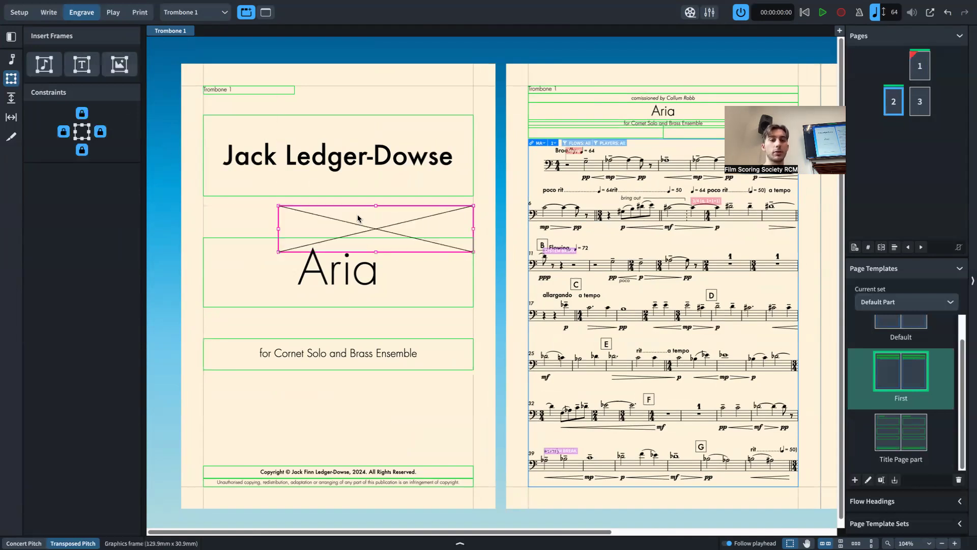
pyautogui.doubleClick(359, 219)
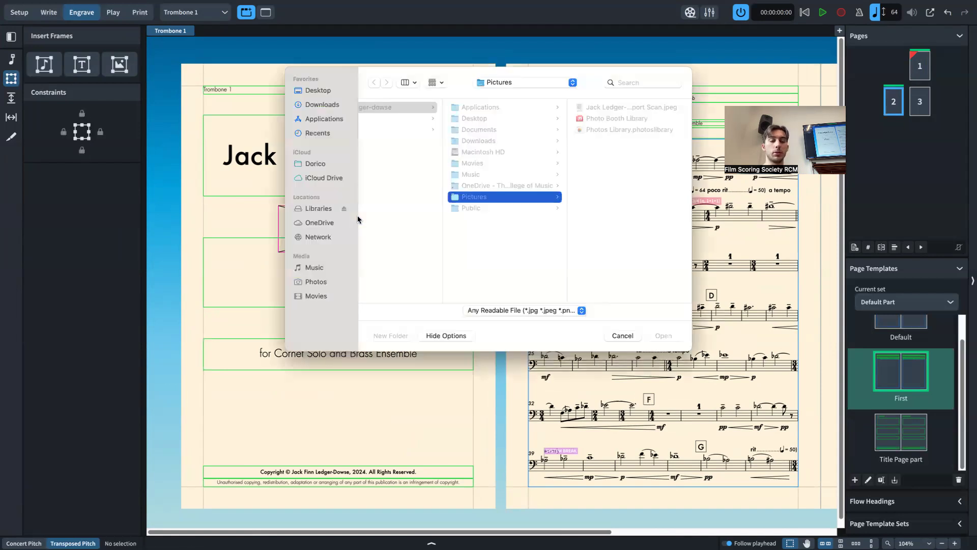
pyautogui.press('Escape')
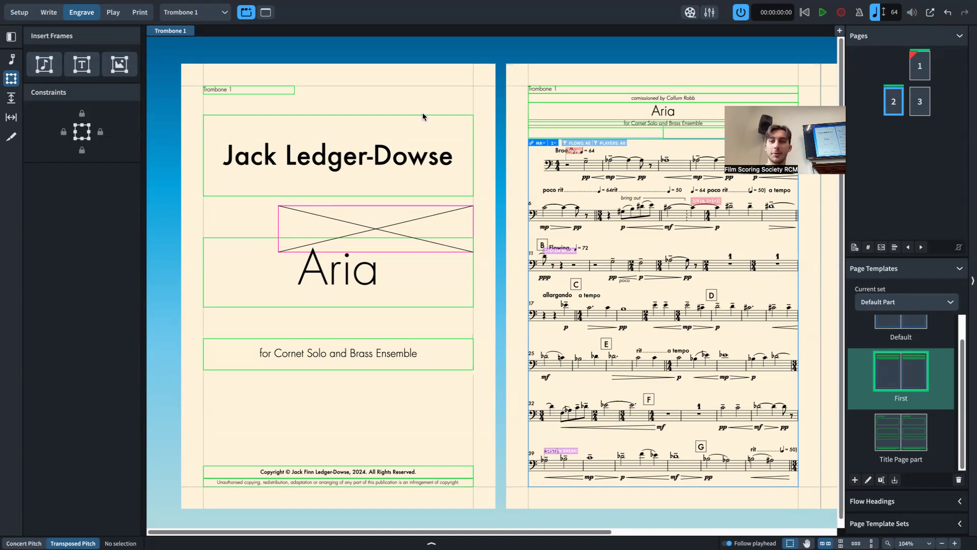
# Step: Delete the empty graphics frame from the Trombone 1 title page
pyautogui.click(474, 222)
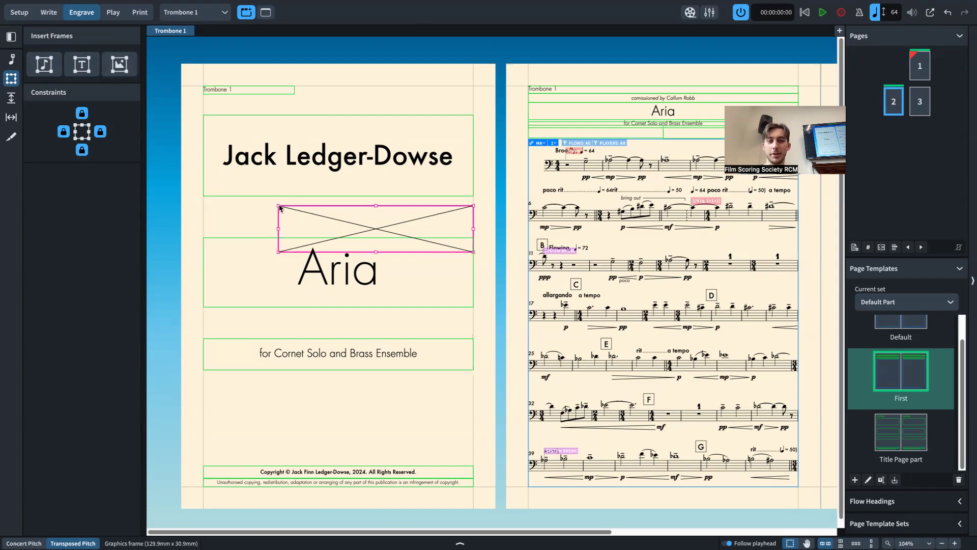
pyautogui.press('Delete')
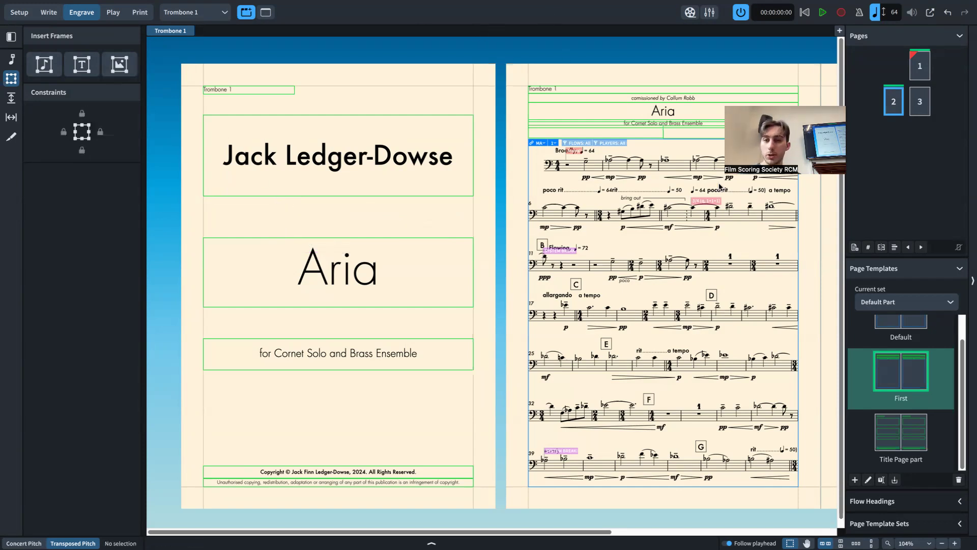
# Step: Close the Cornet Solo project without saving and open the recent 1m7 project, accepting its missing fonts without replacements
pyautogui.moveTo(484, 3)
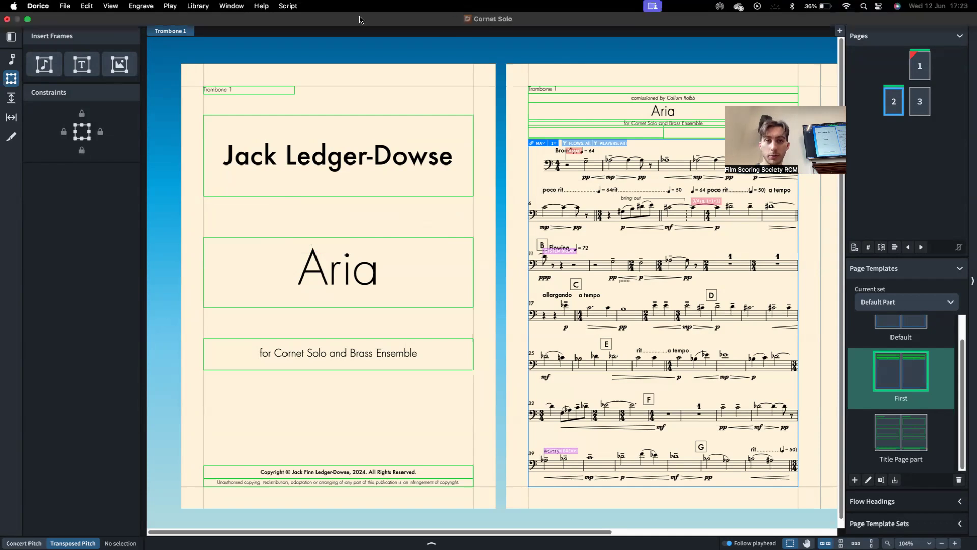
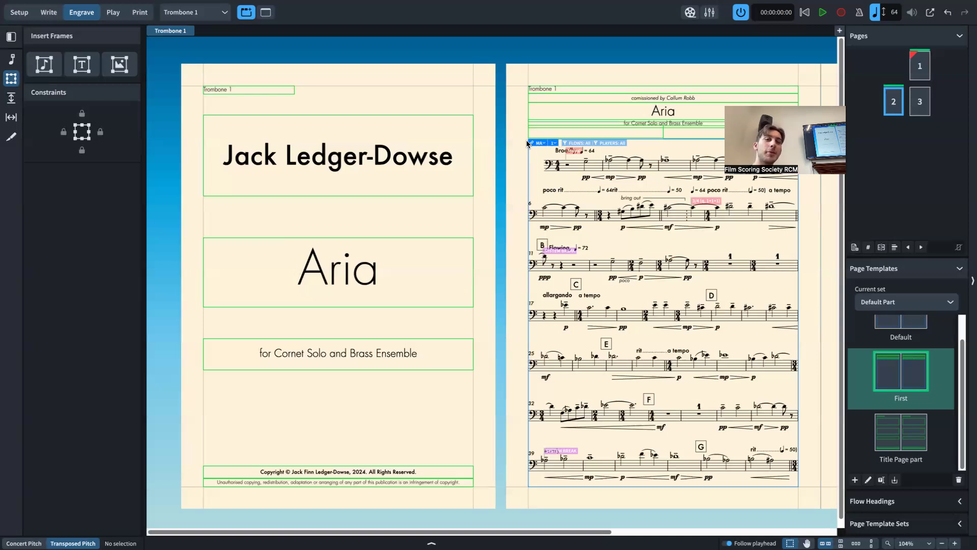
pyautogui.moveTo(331, 6)
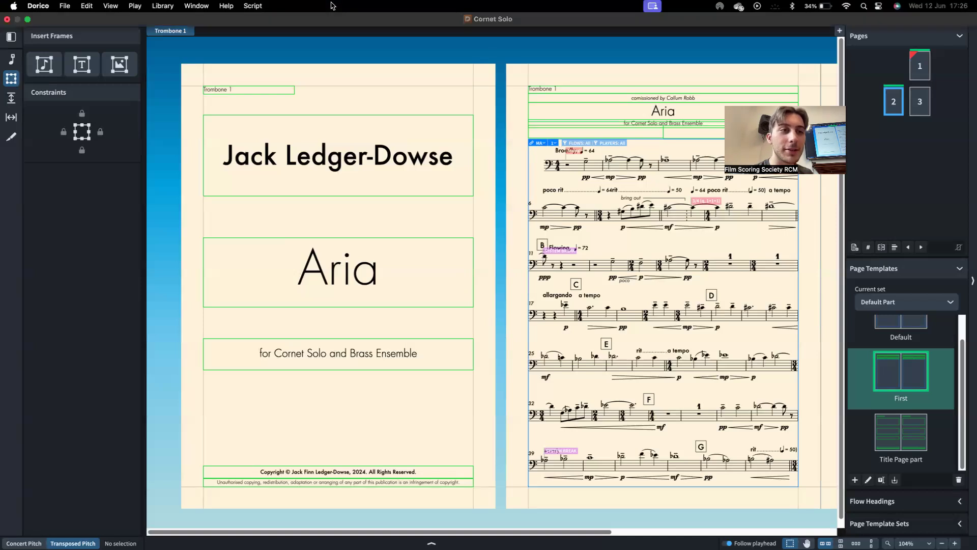
pyautogui.click(65, 6)
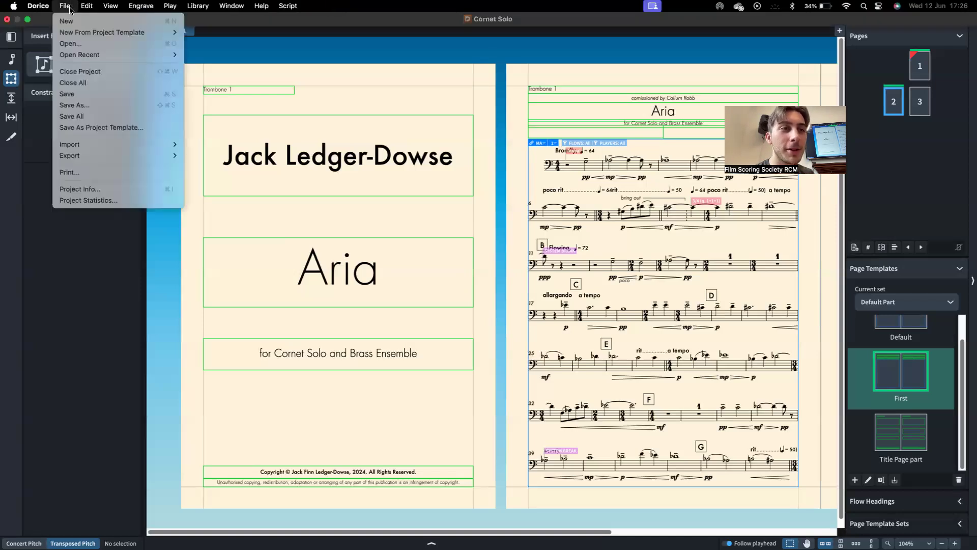
pyautogui.click(94, 76)
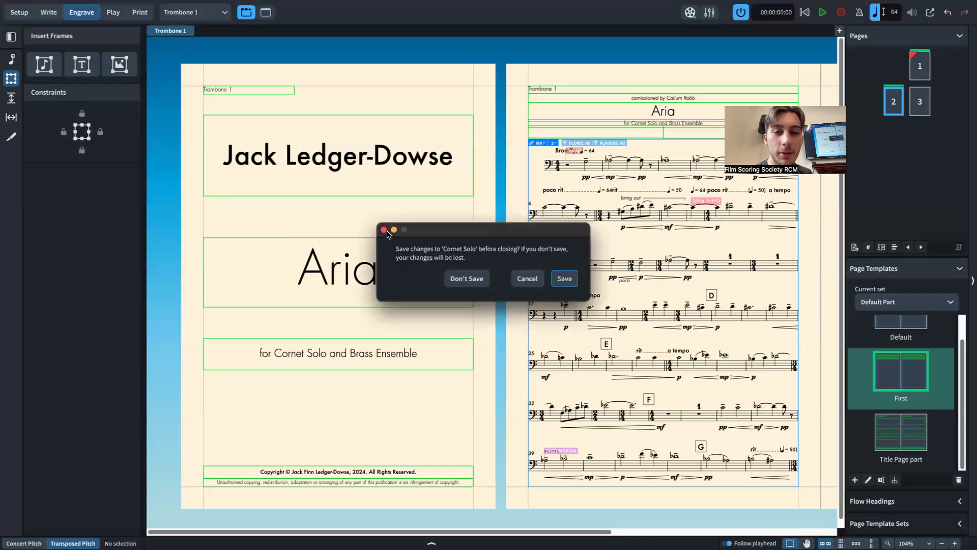
pyautogui.click(458, 279)
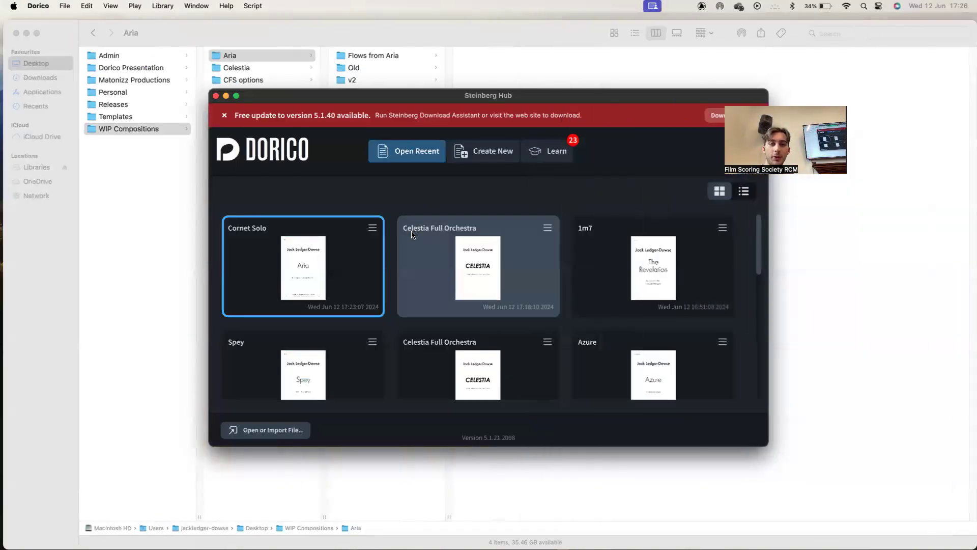
pyautogui.click(602, 258)
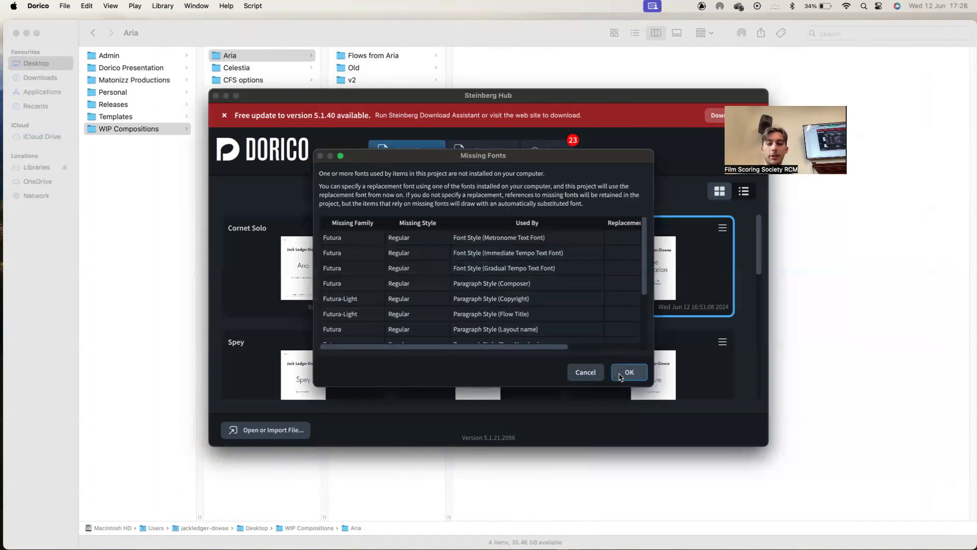
pyautogui.click(629, 373)
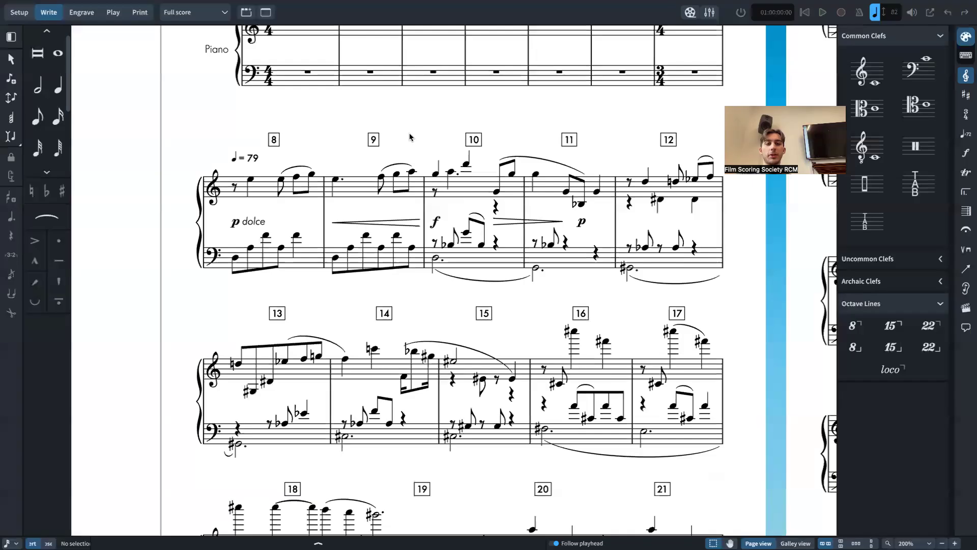
pyautogui.click(242, 266)
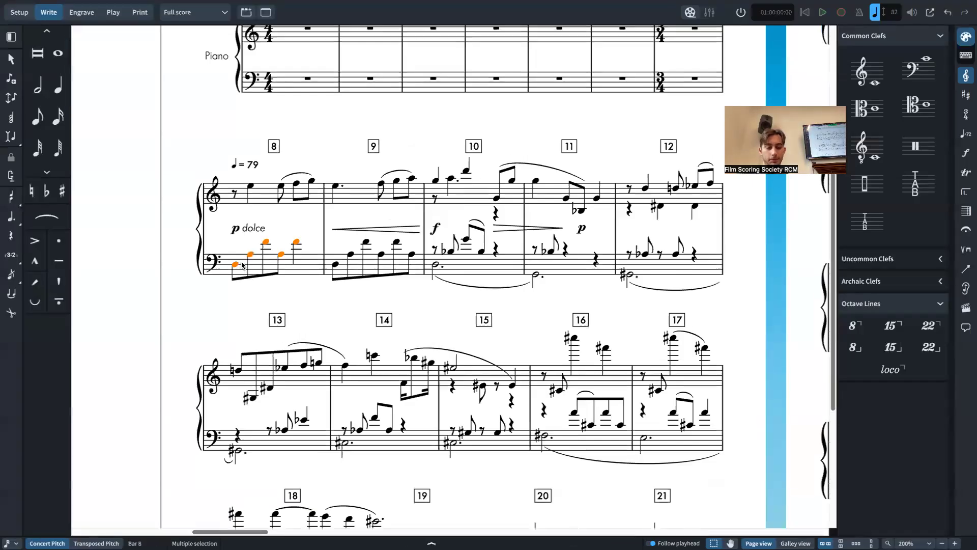
pyautogui.hotkey('shift', 'p')
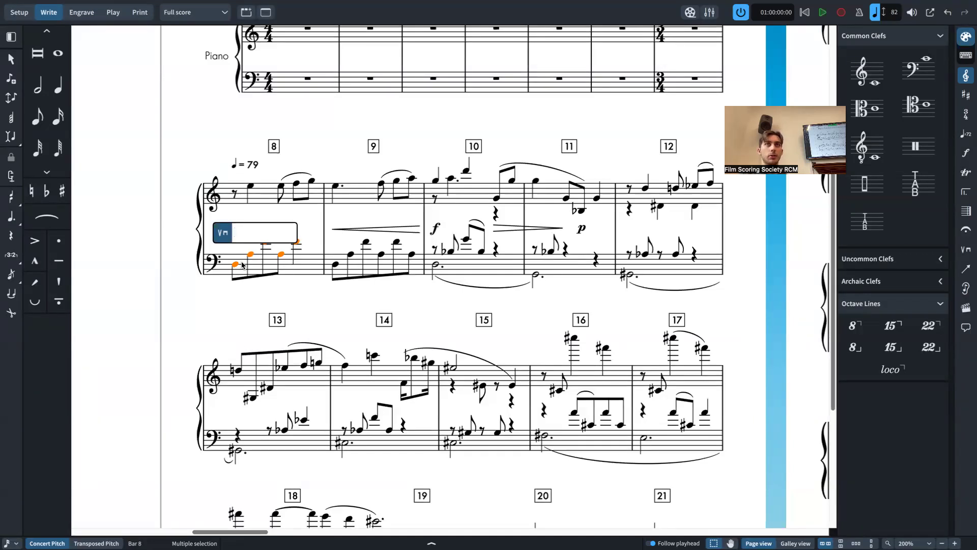
pyautogui.write('p dolce')
pyautogui.press('Return')
pyautogui.hotkey('shift', 'p')
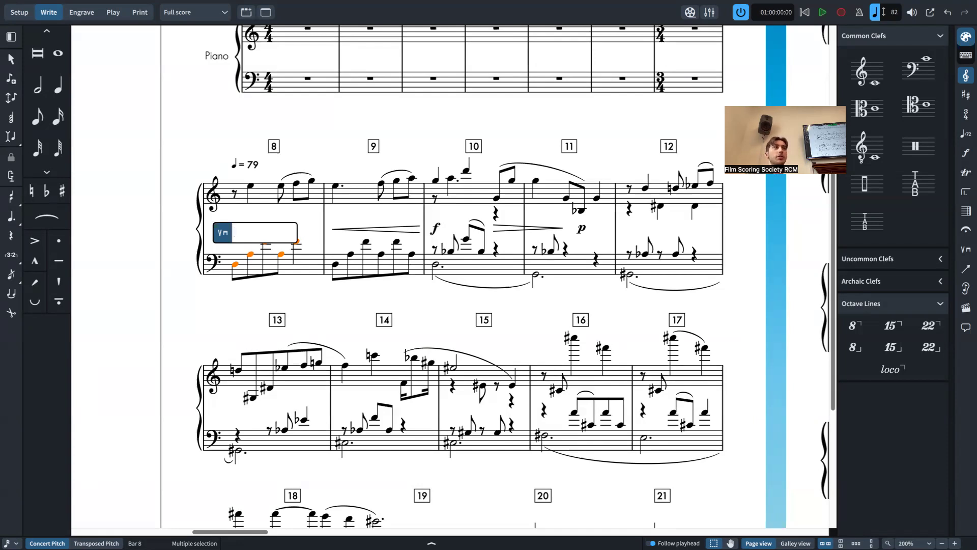
pyautogui.write('p dolce')
pyautogui.press('Return')
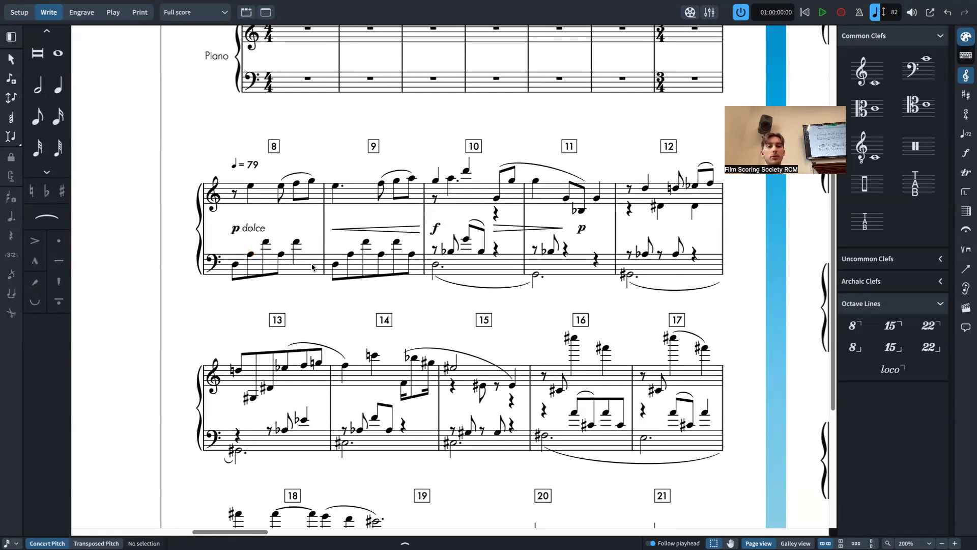
# Step: Add a pedal line under the left-hand notes of bar 8 with the playing technique "ped" and extend it into bar 12
pyautogui.hotkey('shift', 'p')
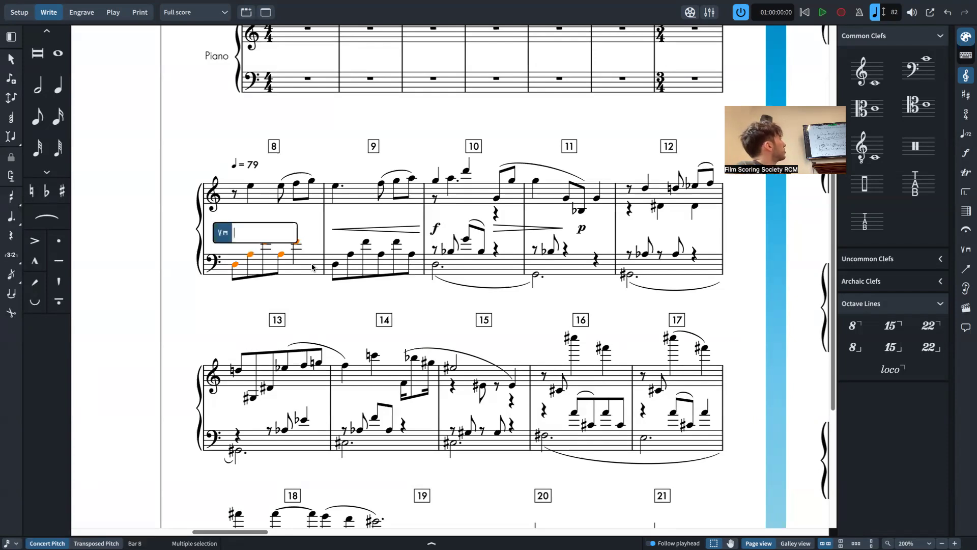
pyautogui.write('ped')
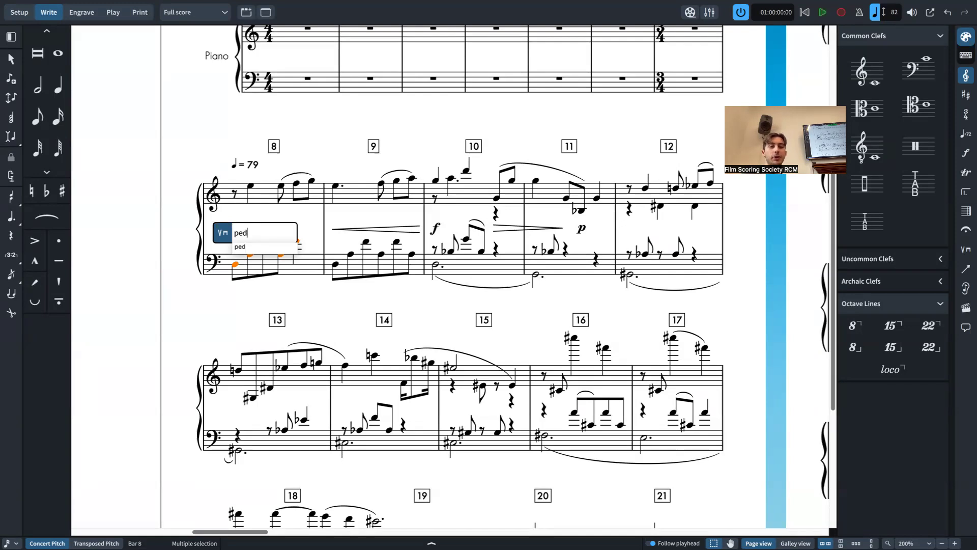
pyautogui.press('Return')
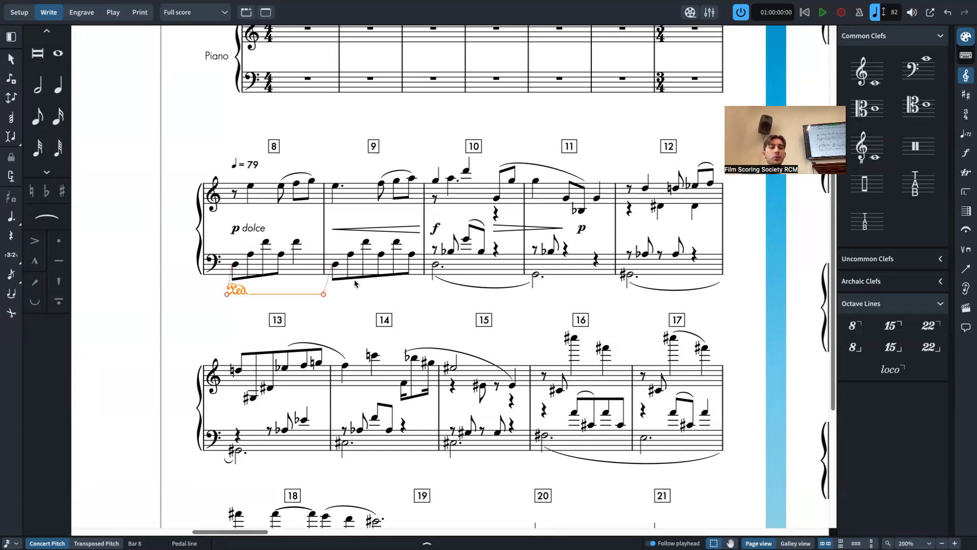
pyautogui.moveTo(324, 295); pyautogui.dragTo(691, 301)
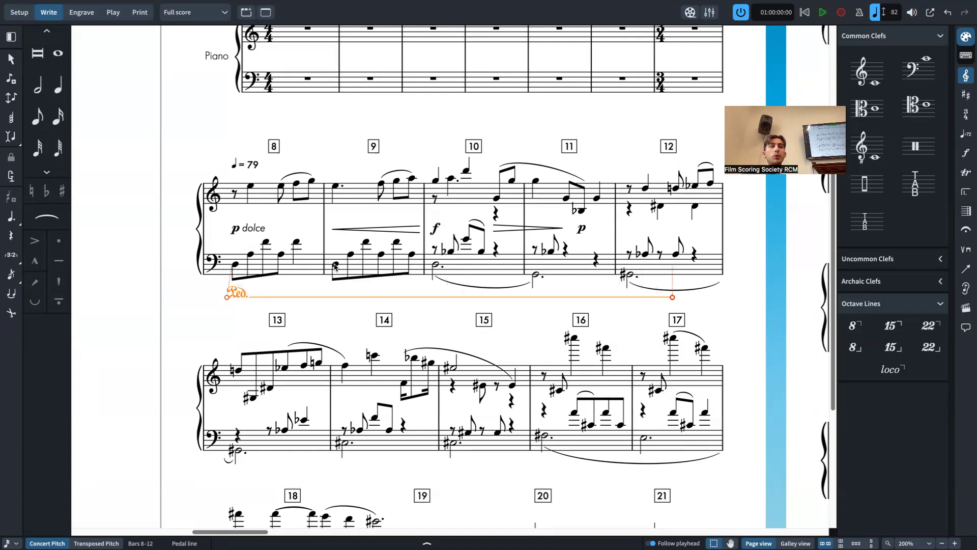
# Step: Add a pedal retake at the first left-hand note of bar 9 using the playing technique entry
pyautogui.click(336, 265)
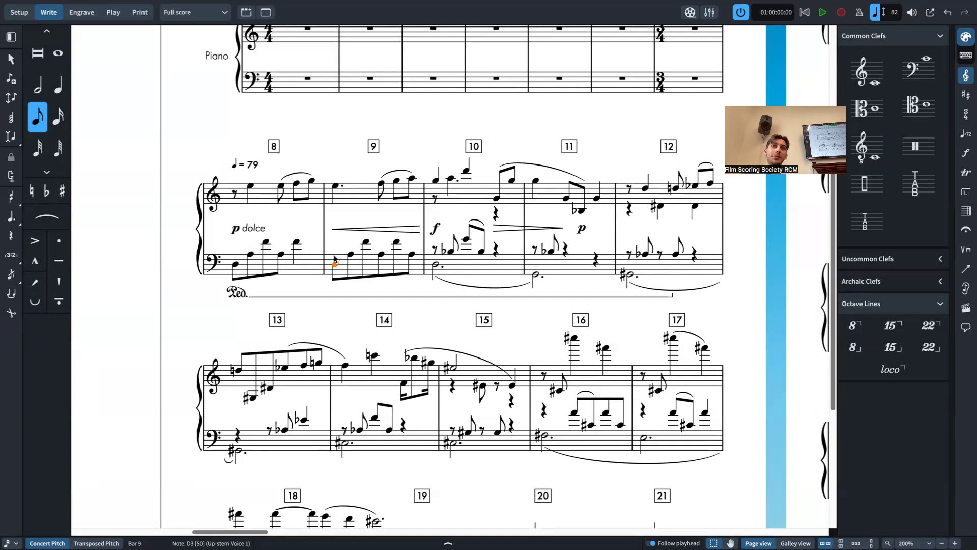
pyautogui.hotkey('shift', 'p')
pyautogui.write('^')
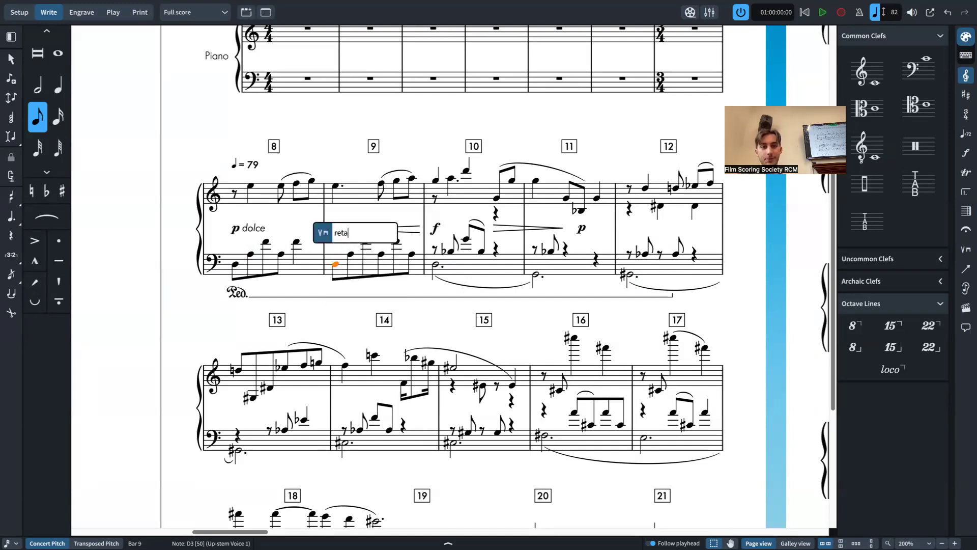
pyautogui.press('Return')
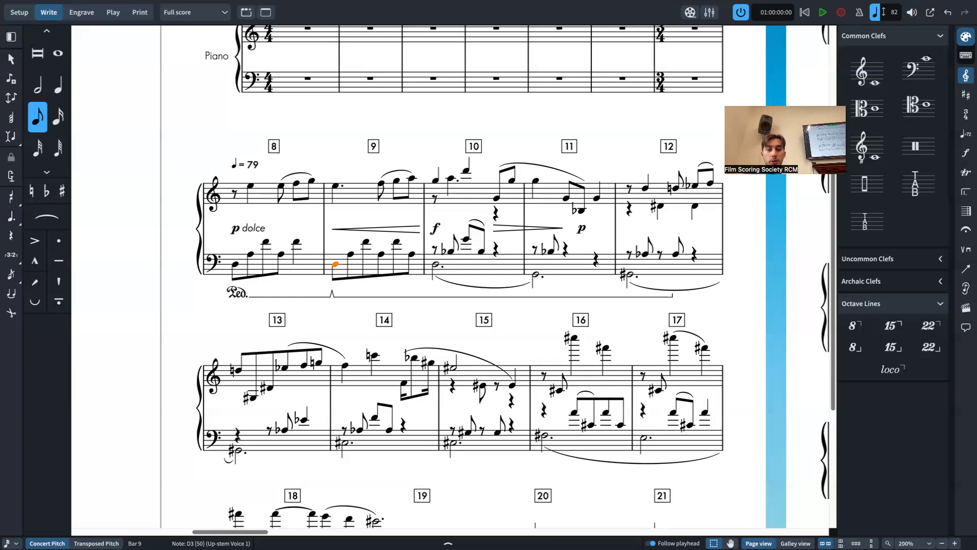
# Step: Remove the pedal retake at the first left-hand note of bar 9
pyautogui.rightClick(334, 269)
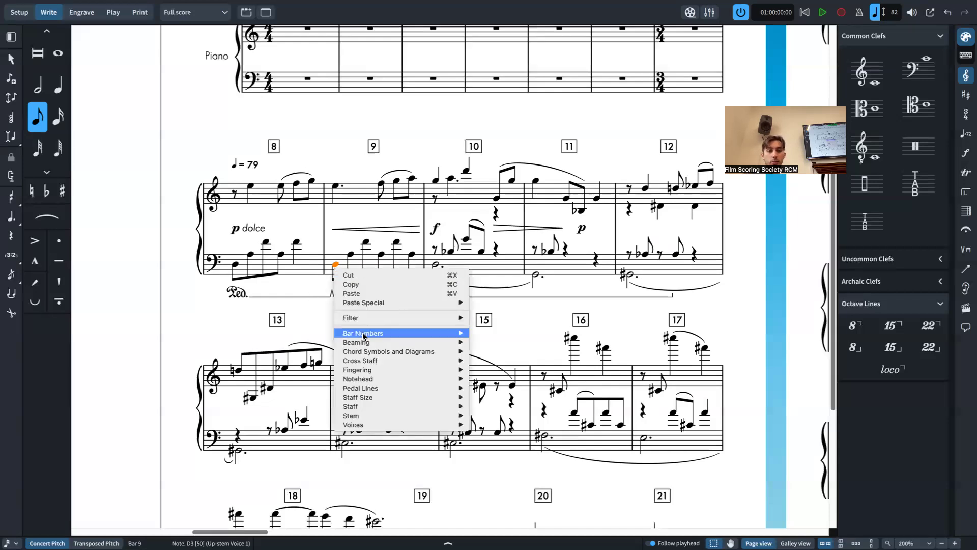
pyautogui.moveTo(440, 389)
pyautogui.click(508, 435)
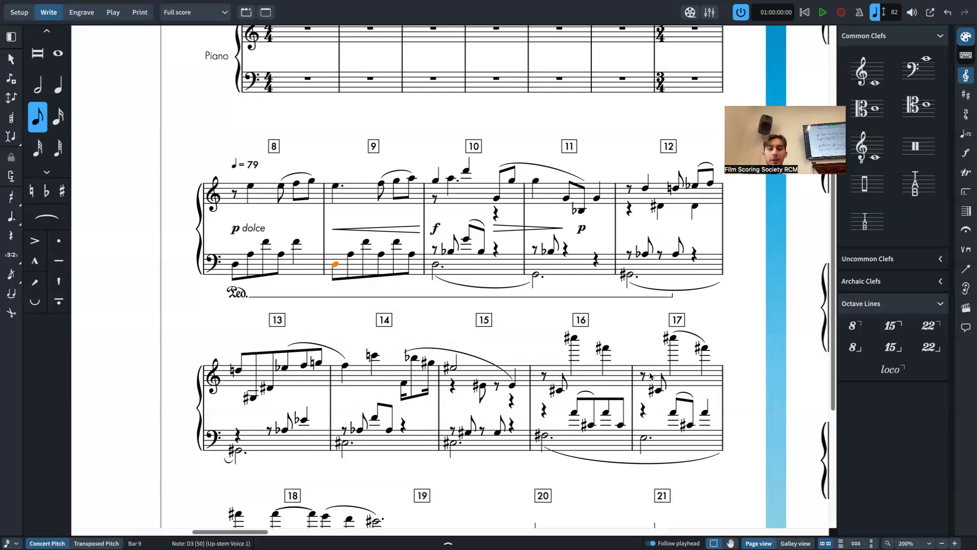
# Step: Enter the playing technique "retake" on the selected bar 9 note to put a retake in the pedal line
pyautogui.hotkey('shift', 'p')
pyautogui.press('ctrl+super+space')
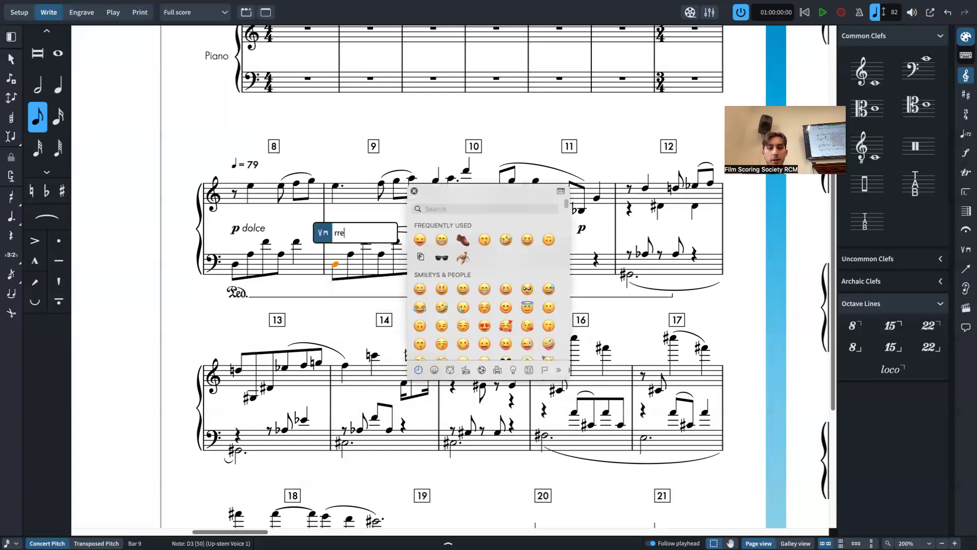
pyautogui.write('retake')
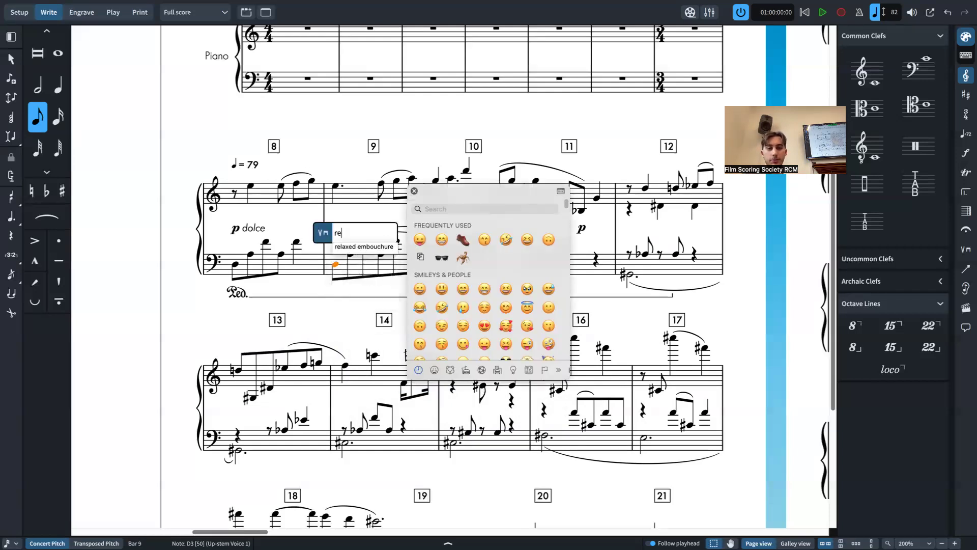
pyautogui.press('Return')
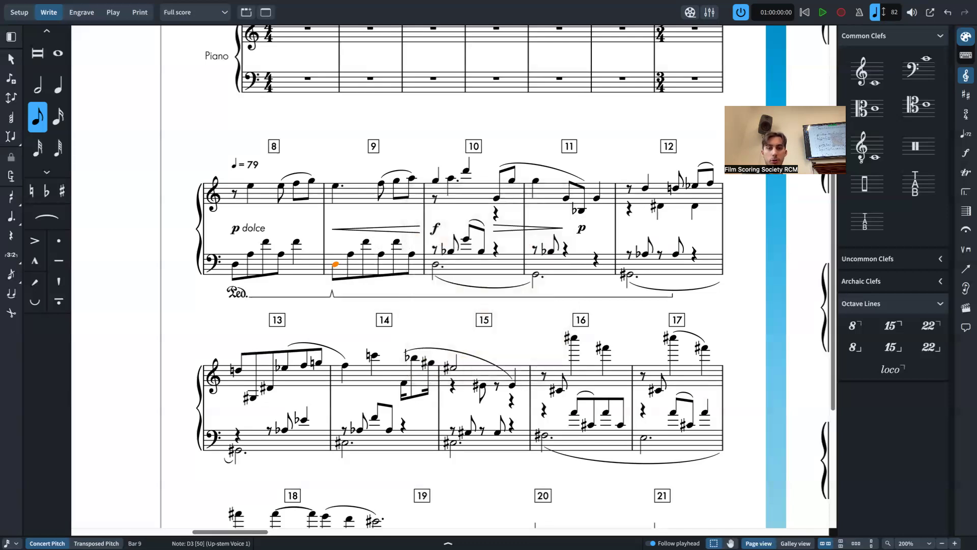
# Step: Override the line end hook of the pedal line spanning bars 8–12 with Slant Hook
pyautogui.moveTo(672, 296); pyautogui.dragTo(448, 291)
pyautogui.hotkey('ctrl', 'z')
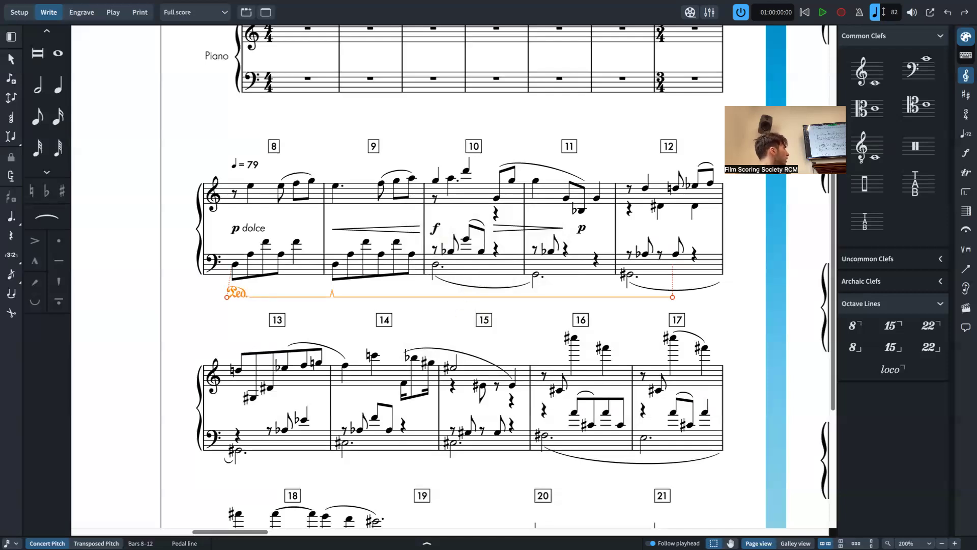
pyautogui.click(427, 544)
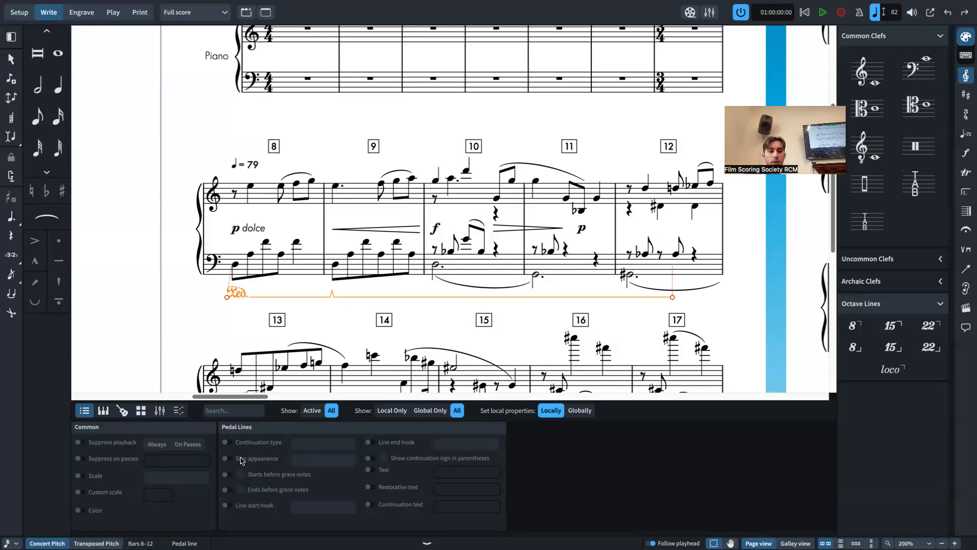
pyautogui.click(488, 446)
pyautogui.click(490, 448)
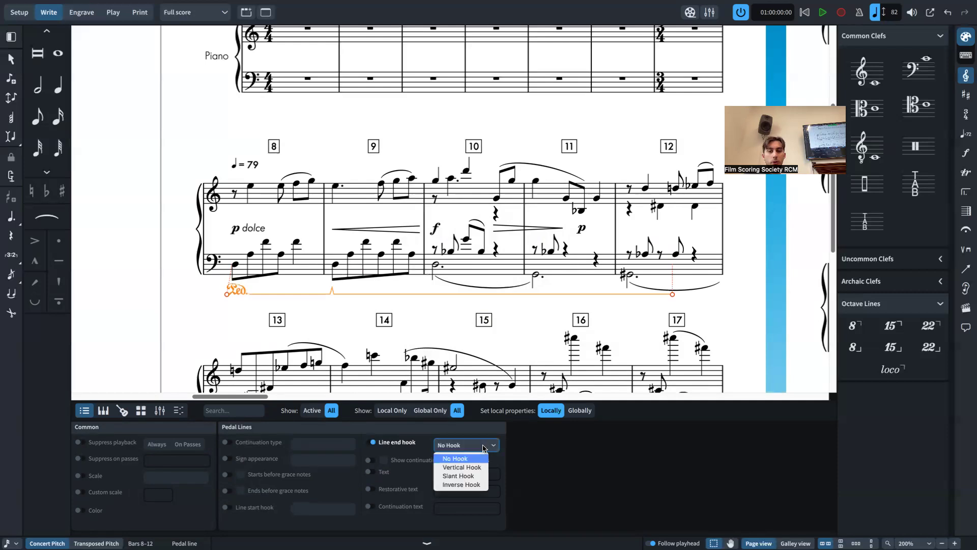
pyautogui.click(478, 476)
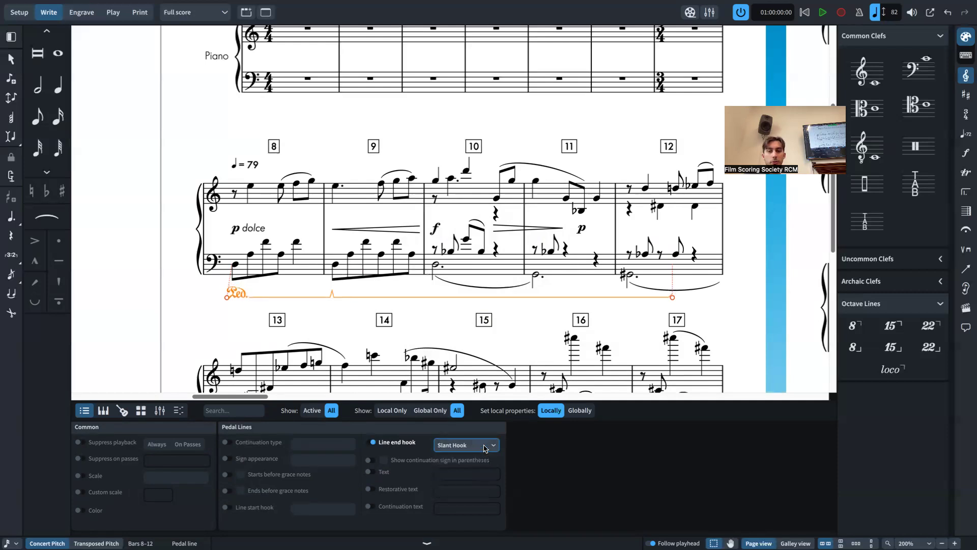
# Step: Try Inverse Hook and No Hook as the pedal line's end hook, and remove the line end hook override
pyautogui.click(482, 445)
pyautogui.click(479, 484)
pyautogui.click(469, 444)
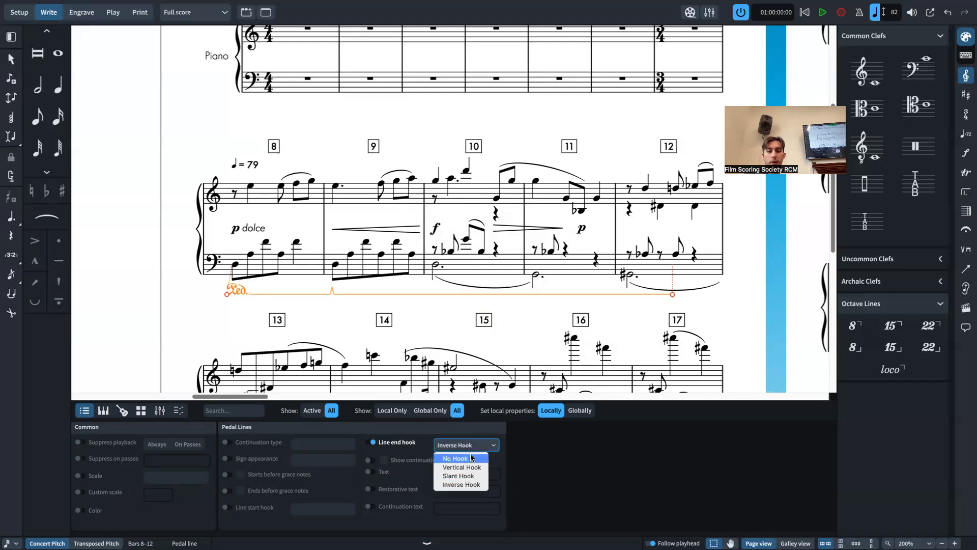
pyautogui.click(455, 458)
pyautogui.click(370, 442)
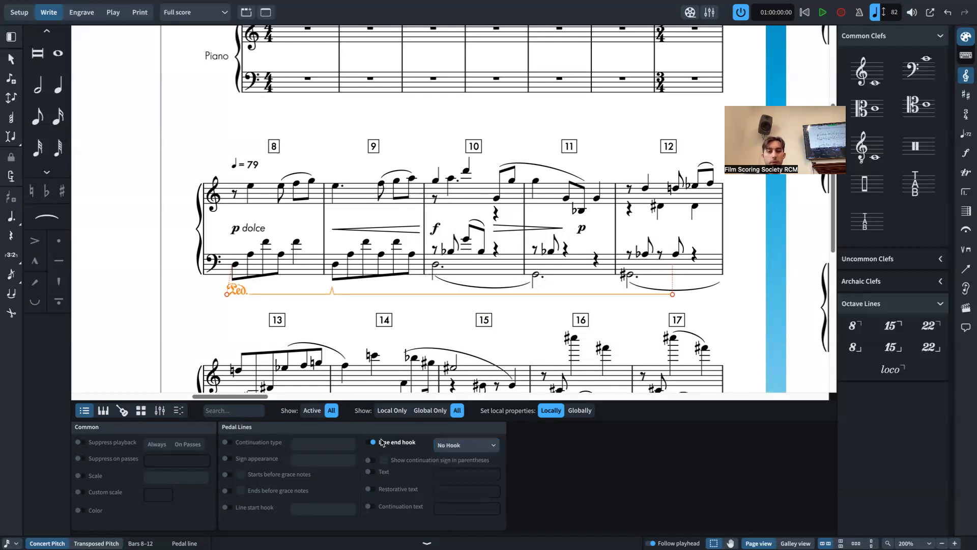
# Step: Override the pedal line's continuation type with Sign at End, and switch it to Sign at End and Dashed Line
pyautogui.click(230, 442)
pyautogui.click(322, 445)
pyautogui.click(322, 467)
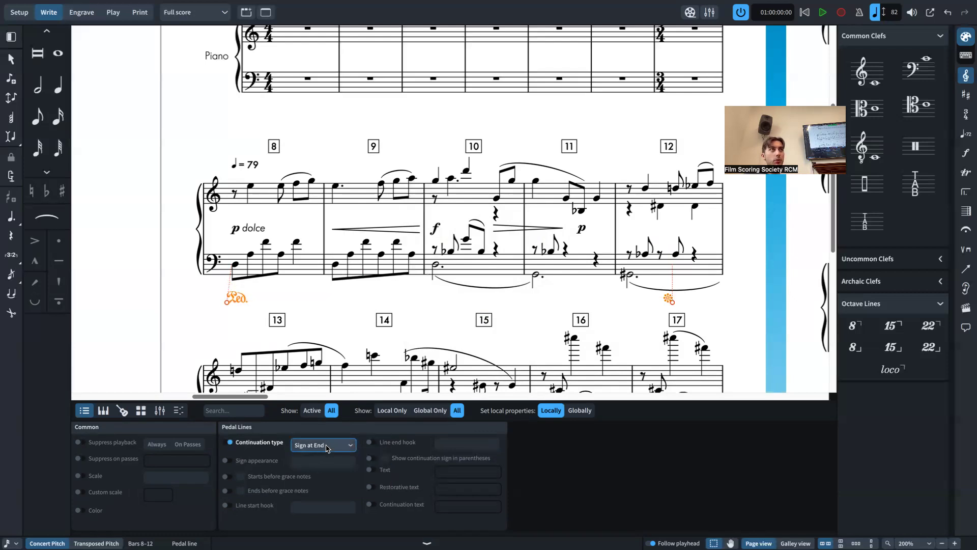
pyautogui.click(326, 446)
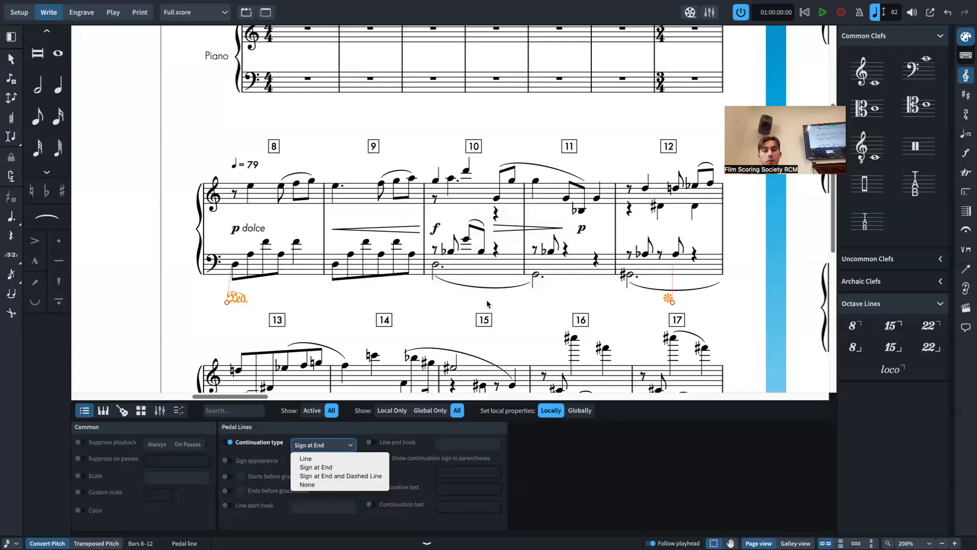
pyautogui.click(326, 476)
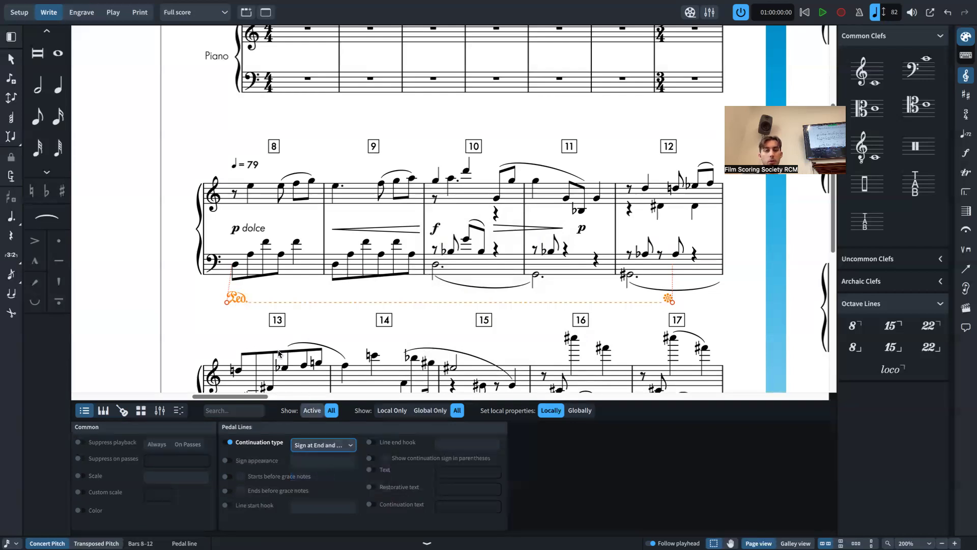
pyautogui.click(327, 446)
# Step: Override the pedal line's sign appearance with Symbol, and change it to Ped. Text
pyautogui.click(231, 461)
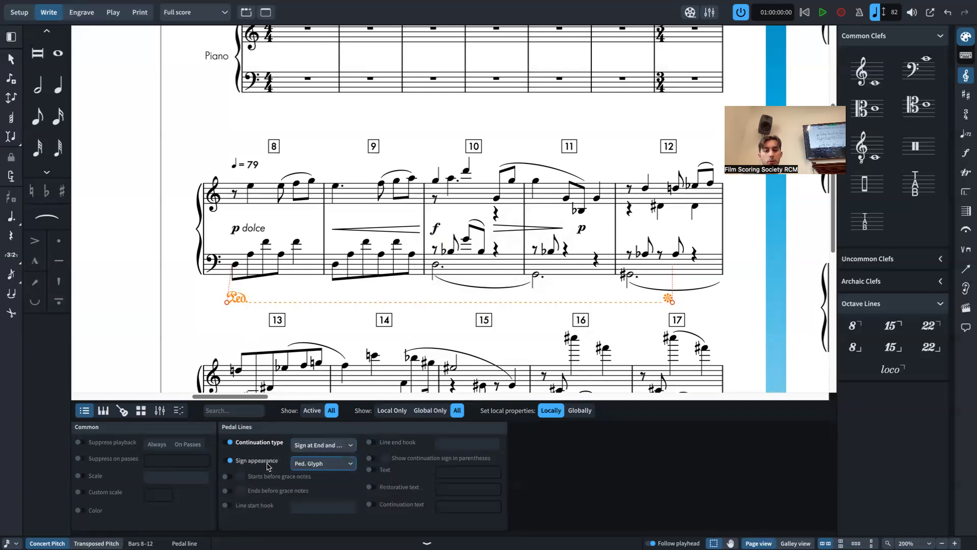
pyautogui.click(322, 462)
pyautogui.click(336, 457)
pyautogui.click(308, 501)
pyautogui.click(322, 462)
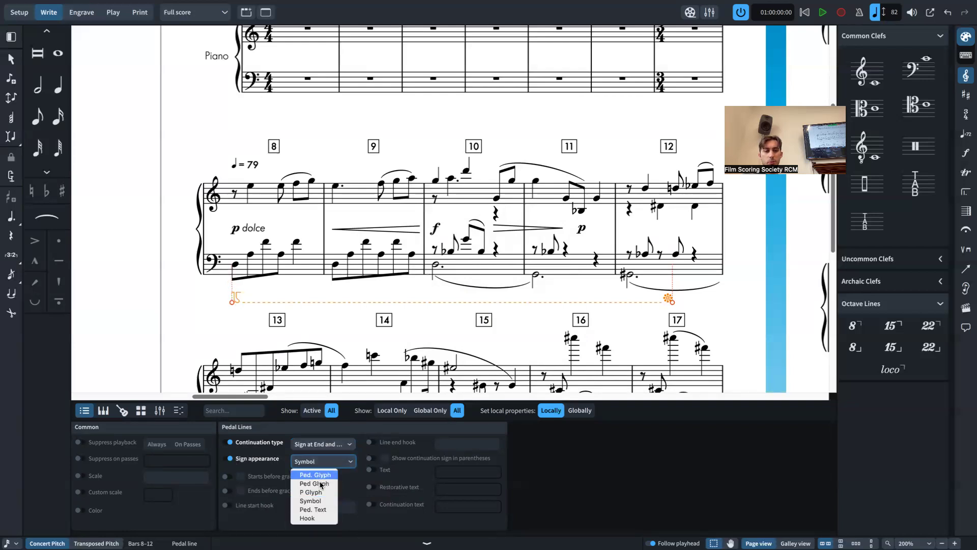
pyautogui.click(311, 509)
# Step: Change the pedal line's sign appearance to Hook, and then to Ped Glyph without the full stop
pyautogui.click(334, 455)
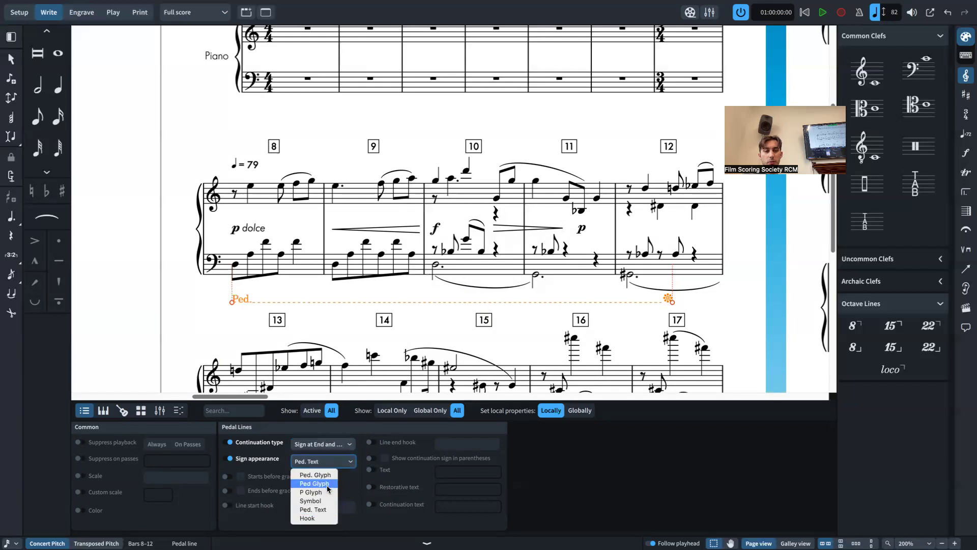
pyautogui.click(337, 519)
pyautogui.click(332, 458)
pyautogui.click(326, 468)
pyautogui.click(326, 467)
pyautogui.click(329, 483)
# Step: Change the pedal line's sign appearance to P Glyph, and then back to Symbol
pyautogui.click(328, 460)
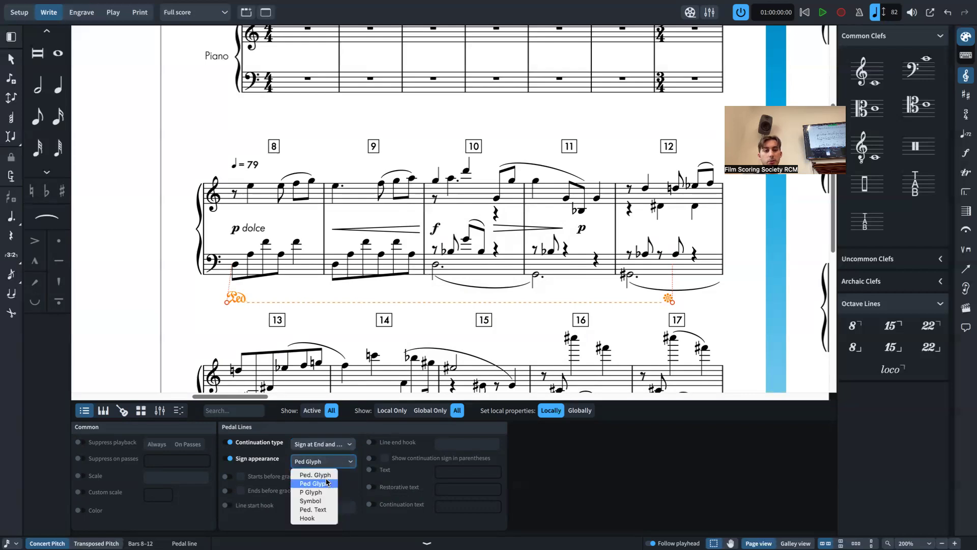
pyautogui.click(321, 493)
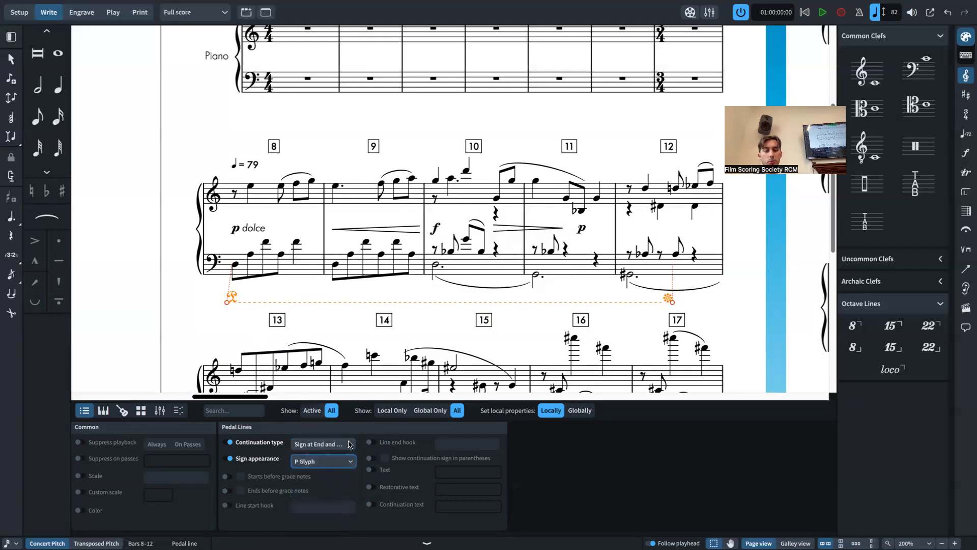
pyautogui.click(338, 463)
pyautogui.click(332, 501)
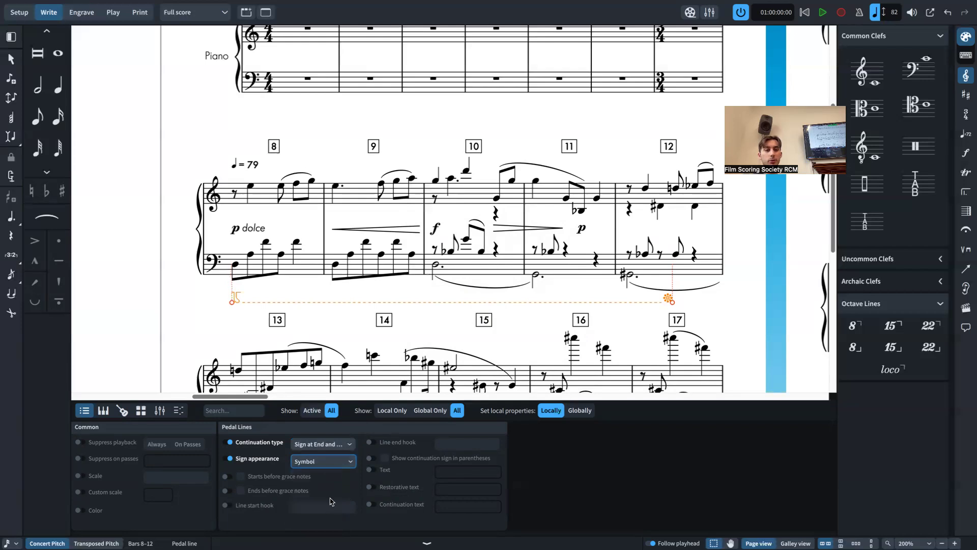
# Step: Remove the sign appearance and continuation type overrides from the pedal line starting in bar 8
pyautogui.click(246, 328)
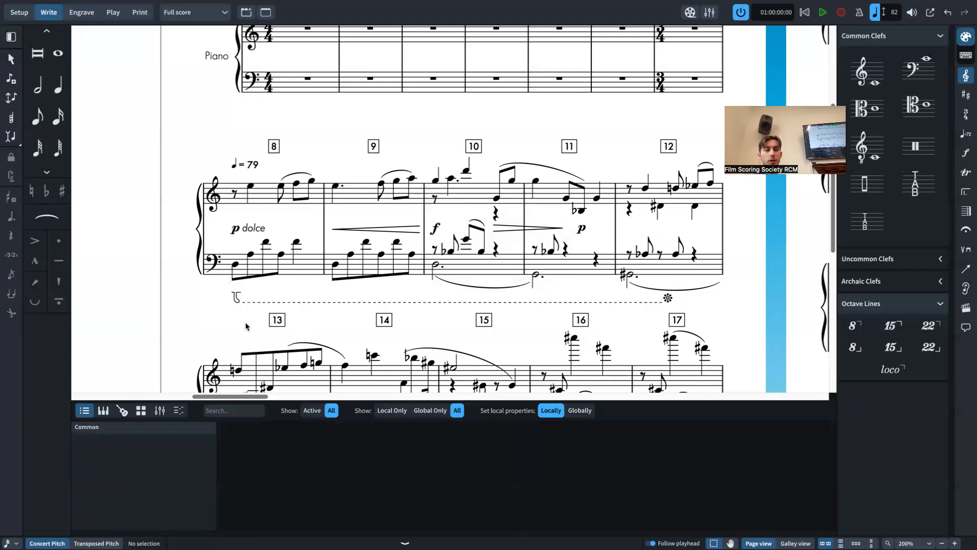
pyautogui.click(238, 302)
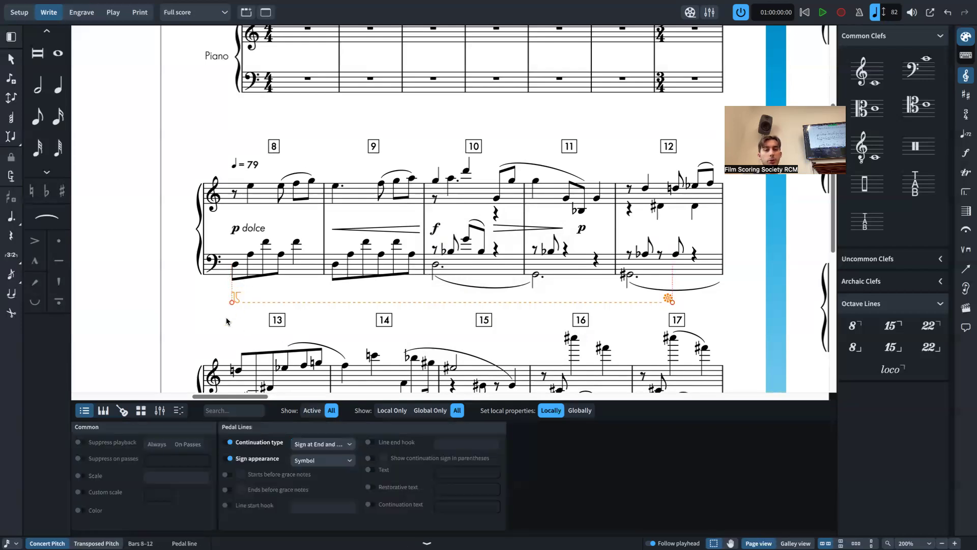
pyautogui.click(231, 459)
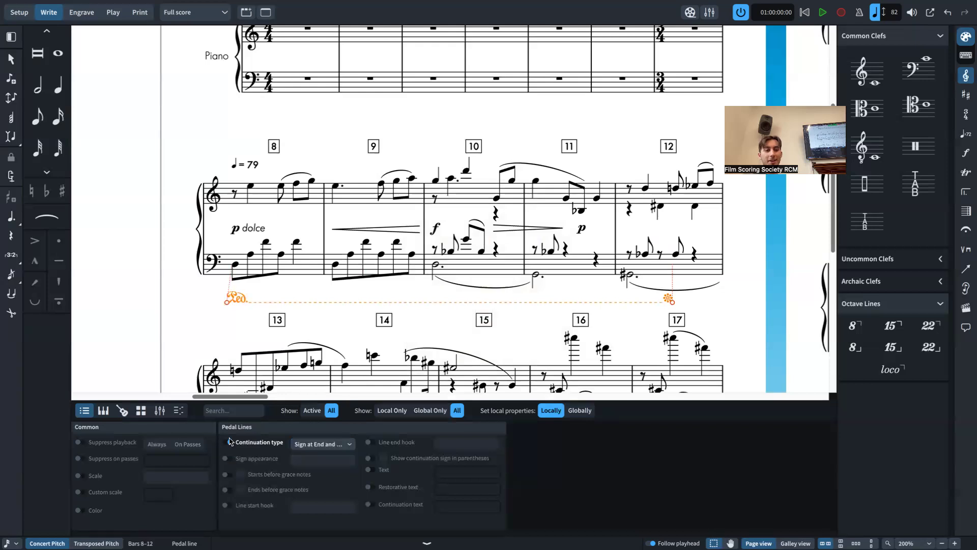
pyautogui.click(230, 442)
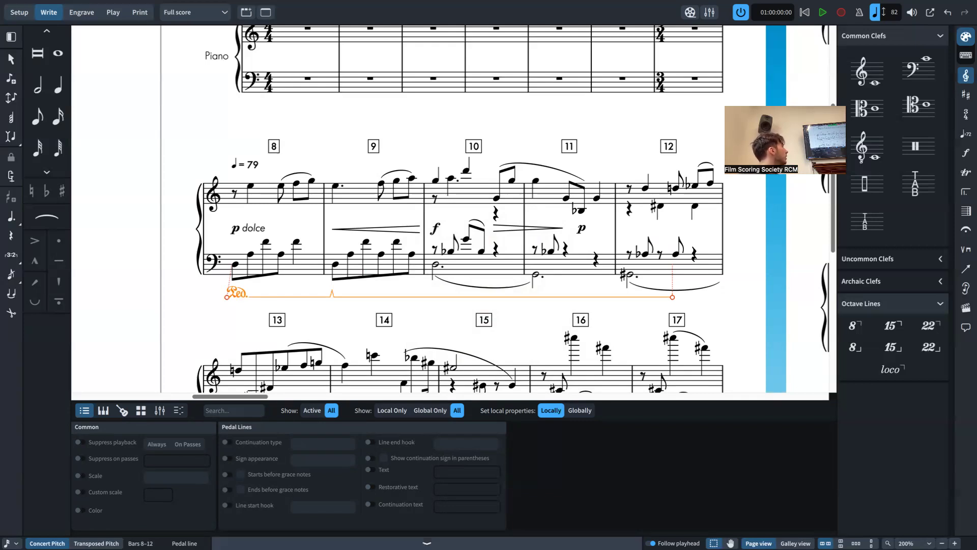
# Step: Hide the properties and shorten the pedal line starting in bar 8 so it ends at the end of bar 9
pyautogui.hotkey('ctrl', '8')
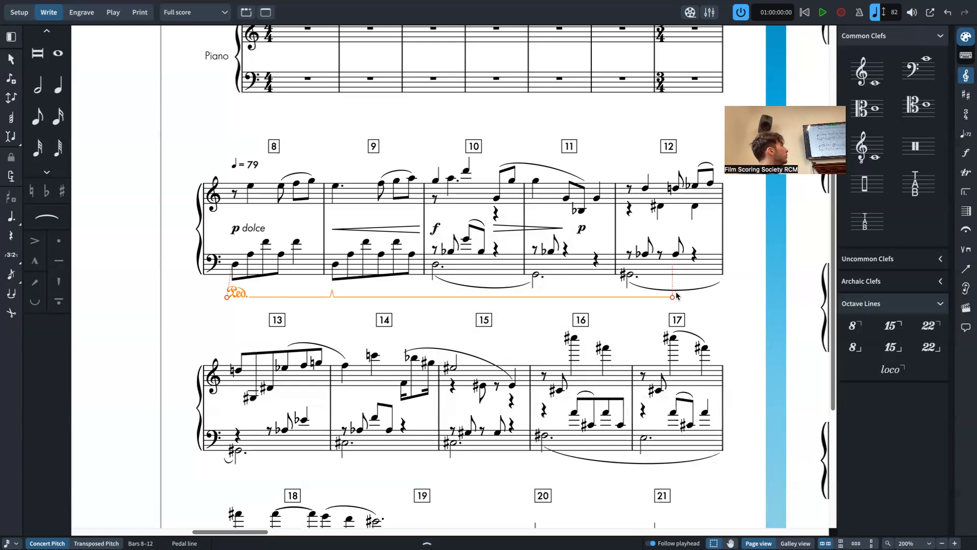
pyautogui.moveTo(676, 294); pyautogui.dragTo(258, 233)
pyautogui.moveTo(616, 297); pyautogui.dragTo(412, 276)
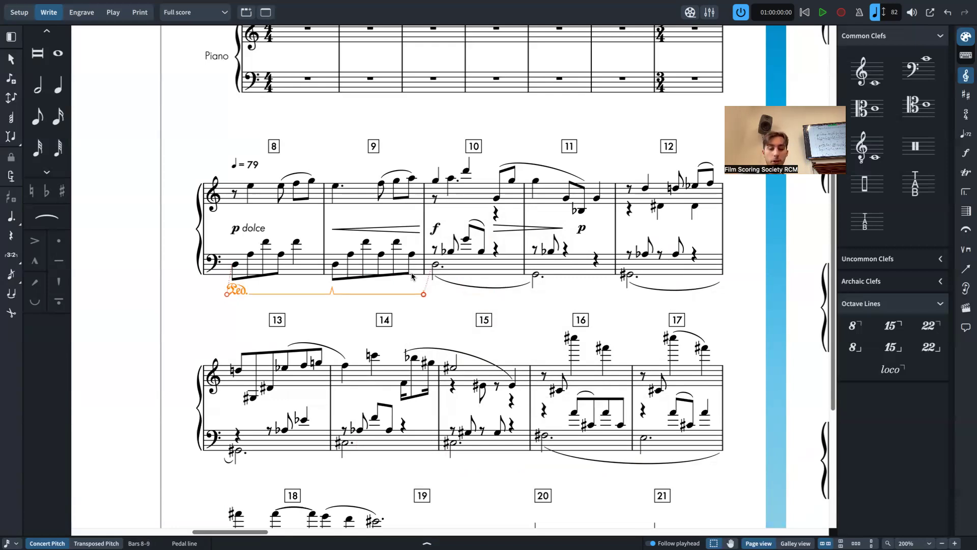
# Step: Copy the bars 8–9 pedal line with its retake to the start of bar 11
pyautogui.hotkey('shift', 'n')
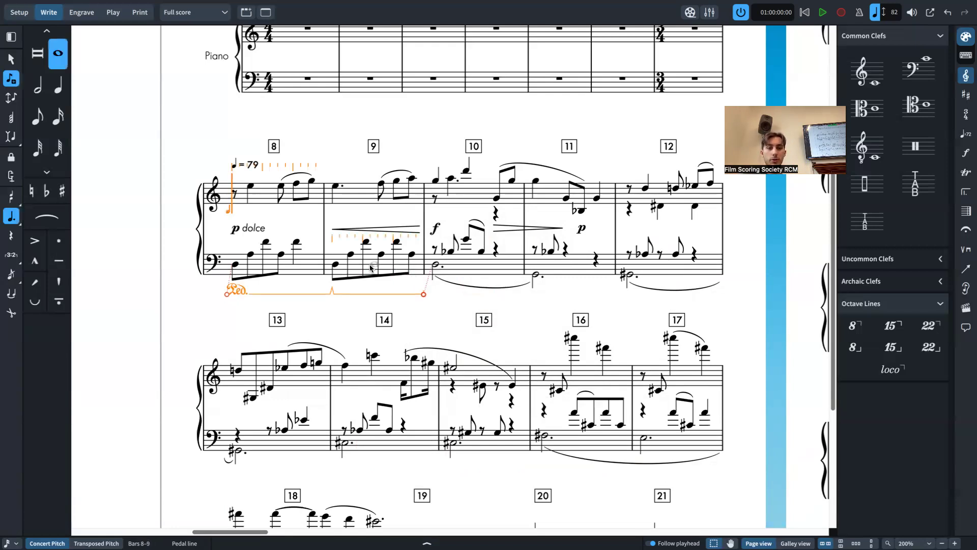
pyautogui.press('Escape')
pyautogui.keyDown('alt'); pyautogui.click(536, 187); pyautogui.keyUp('alt')
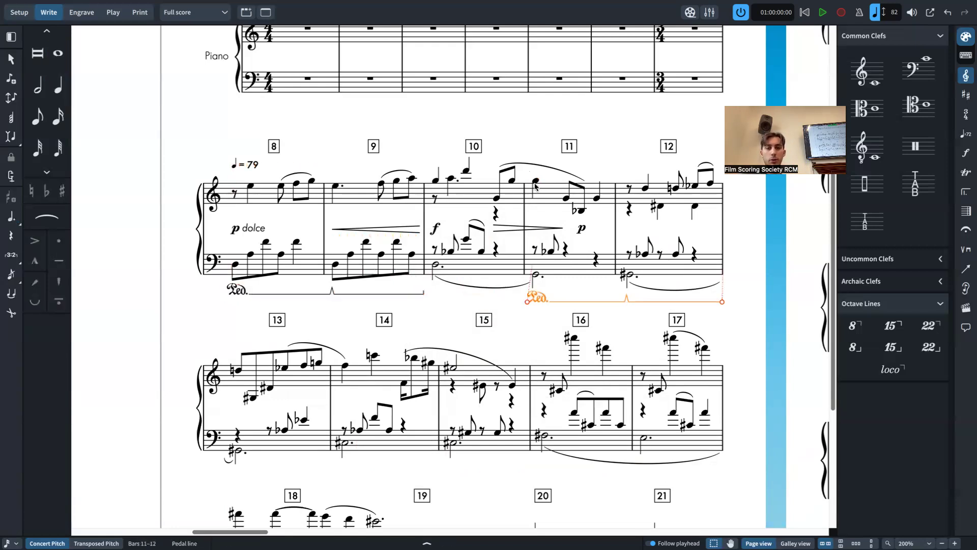
pyautogui.click(540, 314)
pyautogui.click(541, 302)
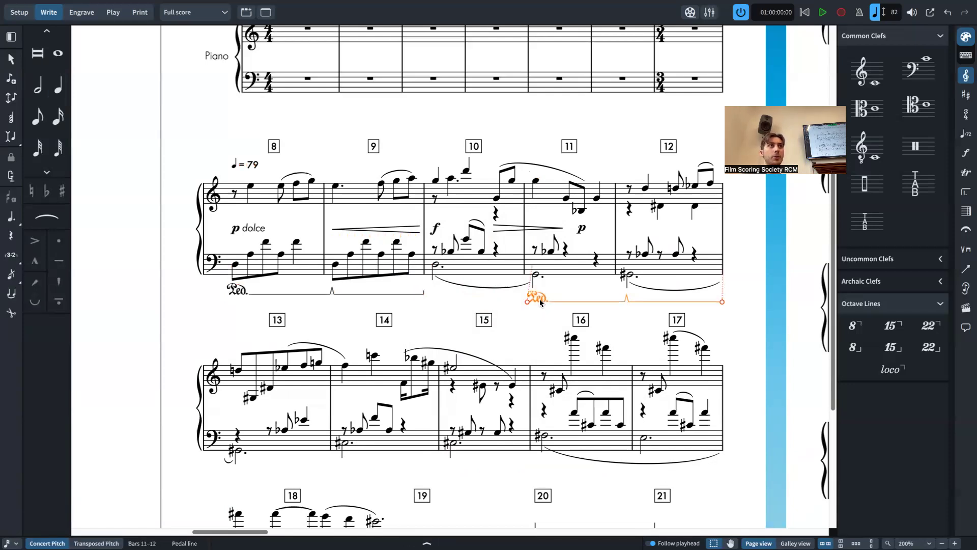
# Step: Switch to Engrave mode and nudge the bars 8–9 pedal line down to align with the pedal line in bars 11–12
pyautogui.hotkey('ctrl', 'shift', '3')
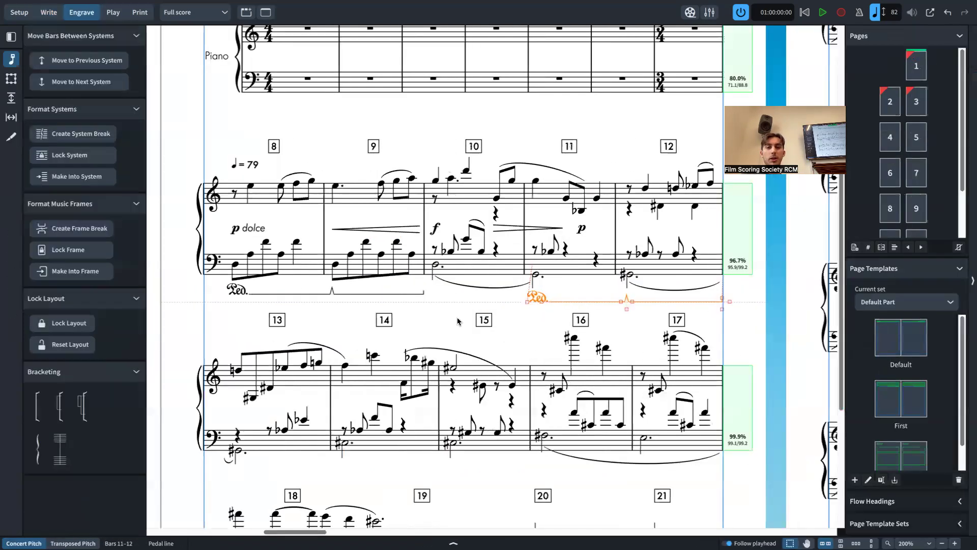
pyautogui.click(397, 296)
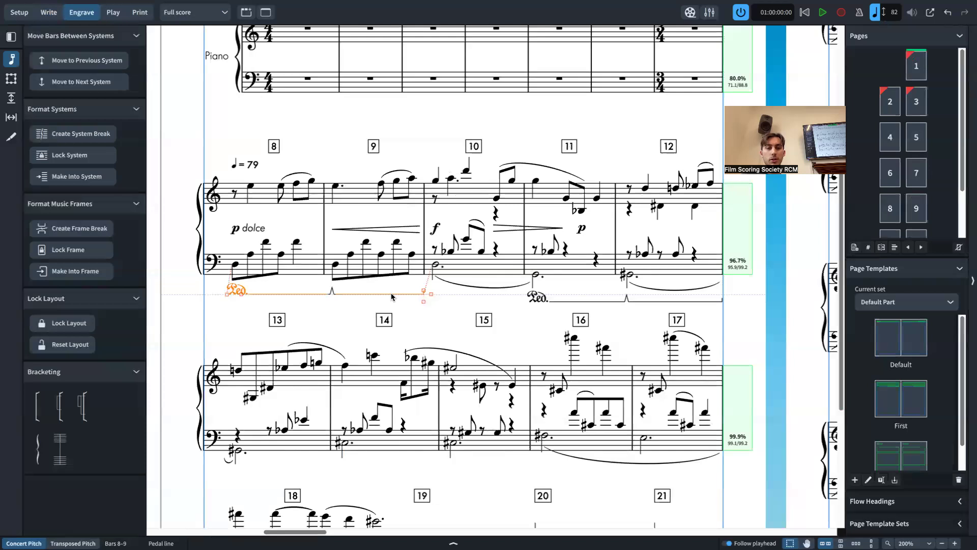
pyautogui.hotkey('alt', 'Down')
pyautogui.hotkey('alt', 'Down')
pyautogui.hotkey('alt', 'Down')
pyautogui.hotkey('alt', 'Down')
pyautogui.hotkey('alt', 'Down')
pyautogui.hotkey('alt', 'Down')
pyautogui.hotkey('alt', 'Down')
pyautogui.hotkey('alt', 'Down')
pyautogui.hotkey('alt', 'Down')
pyautogui.hotkey('alt', 'Down')
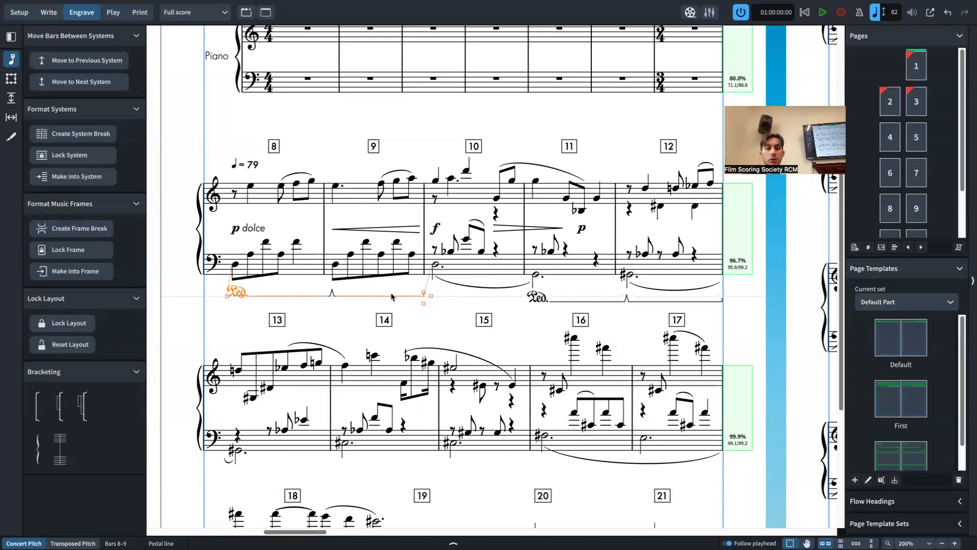
pyautogui.scroll(5, 391, 297)
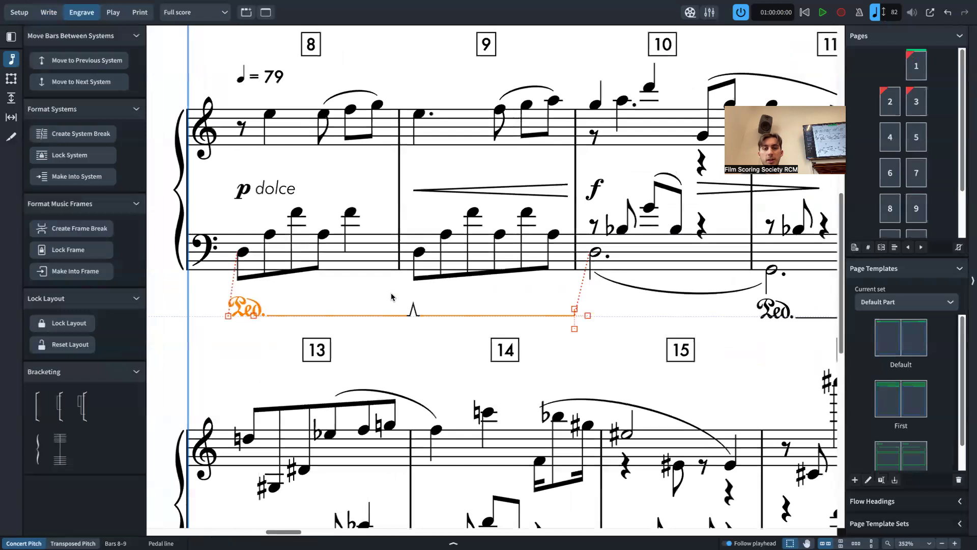
pyautogui.hotkey('alt', 'Down')
pyautogui.hotkey('alt', 'Down')
pyautogui.hscroll(2, 644, 319)
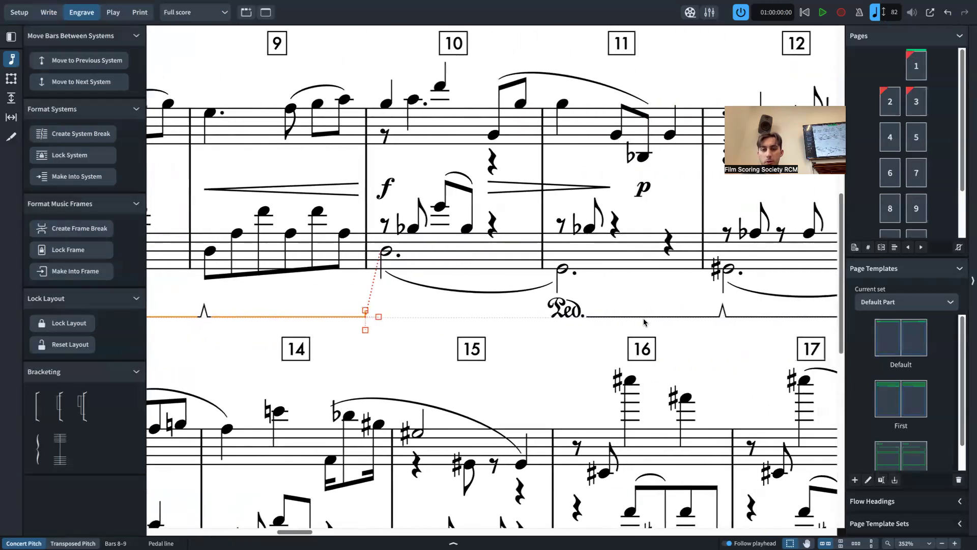
pyautogui.scroll(8, 643, 319)
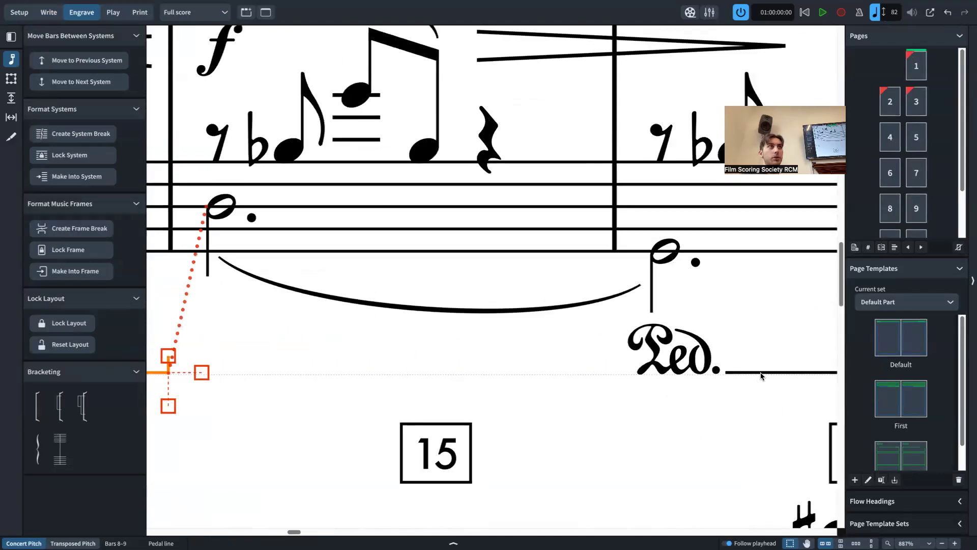
pyautogui.press('Escape')
pyautogui.scroll(-10, 451, 411)
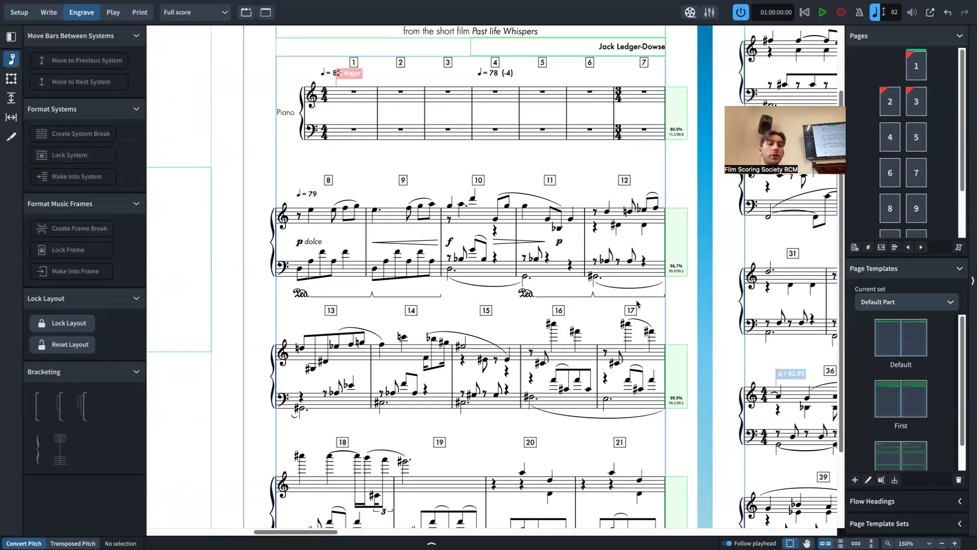
# Step: Adjust the start of the bars 8–9 pedal line horizontally and lower the whole line to just above bar numbers 13 and 14
pyautogui.click(351, 295)
pyautogui.moveTo(350, 297); pyautogui.dragTo(487, 289)
pyautogui.hotkey('ctrl', '=')
pyautogui.hotkey('ctrl', '=')
pyautogui.hotkey('ctrl', '=')
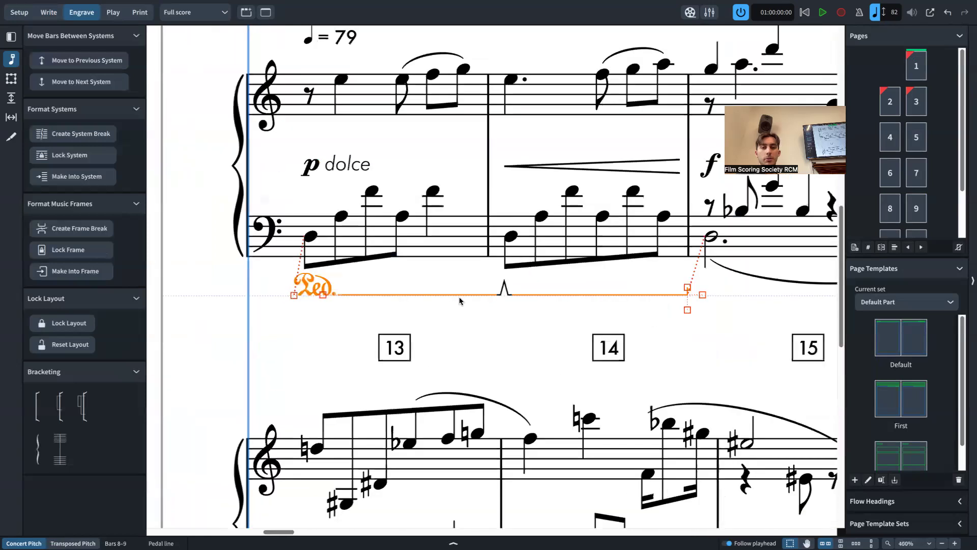
pyautogui.moveTo(702, 296)
pyautogui.mouseDown()
pyautogui.moveTo(701, 286)
pyautogui.moveTo(703, 296)
pyautogui.mouseUp()
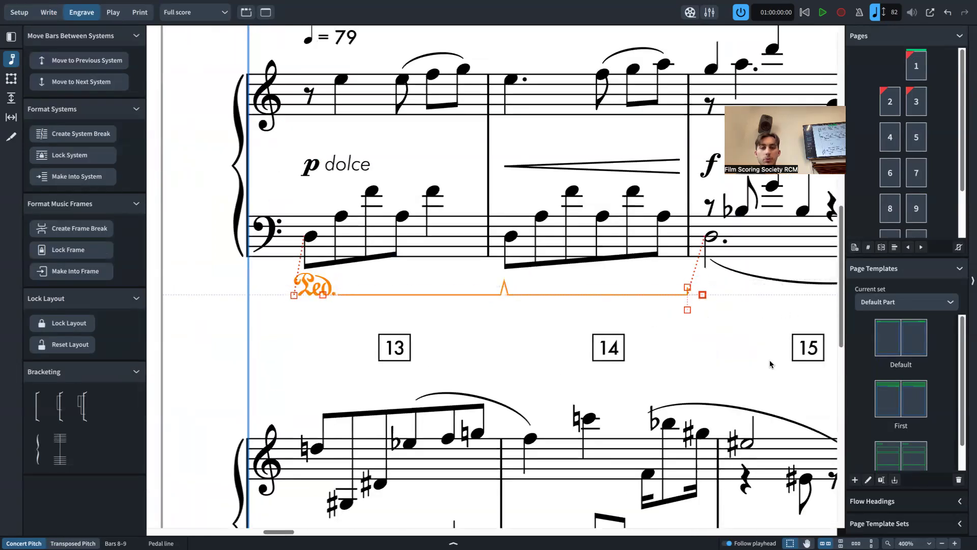
pyautogui.moveTo(292, 297)
pyautogui.mouseDown()
pyautogui.moveTo(214, 296)
pyautogui.moveTo(317, 295)
pyautogui.moveTo(277, 297)
pyautogui.moveTo(302, 295)
pyautogui.mouseUp()
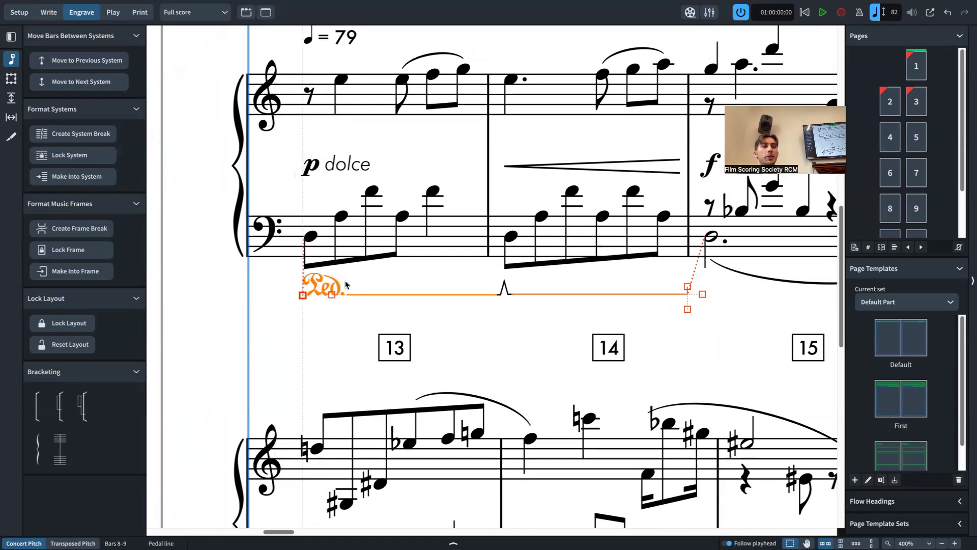
pyautogui.moveTo(306, 297); pyautogui.dragTo(316, 318)
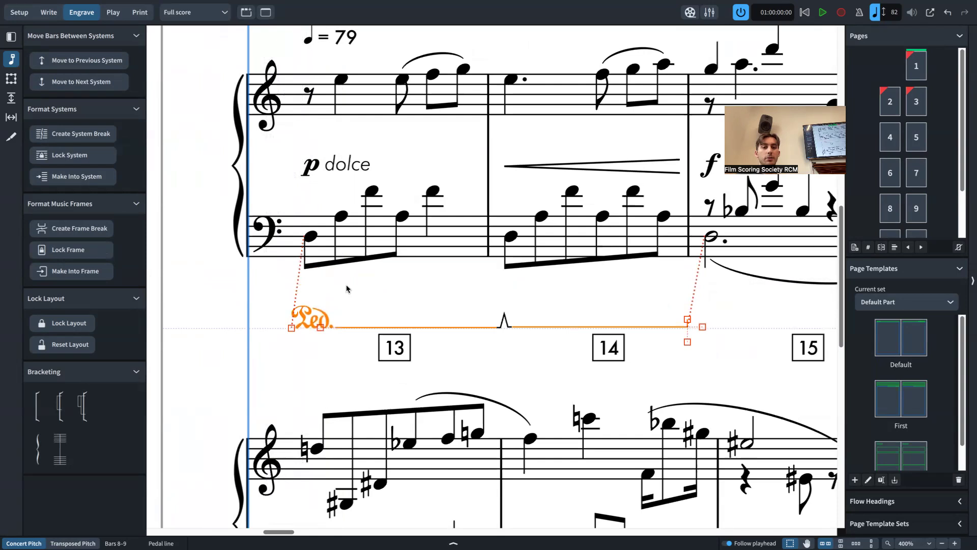
# Step: Select the retake in bar 9 of the lowered pedal line and adjust its notch with its handle
pyautogui.click(482, 317)
pyautogui.click(504, 319)
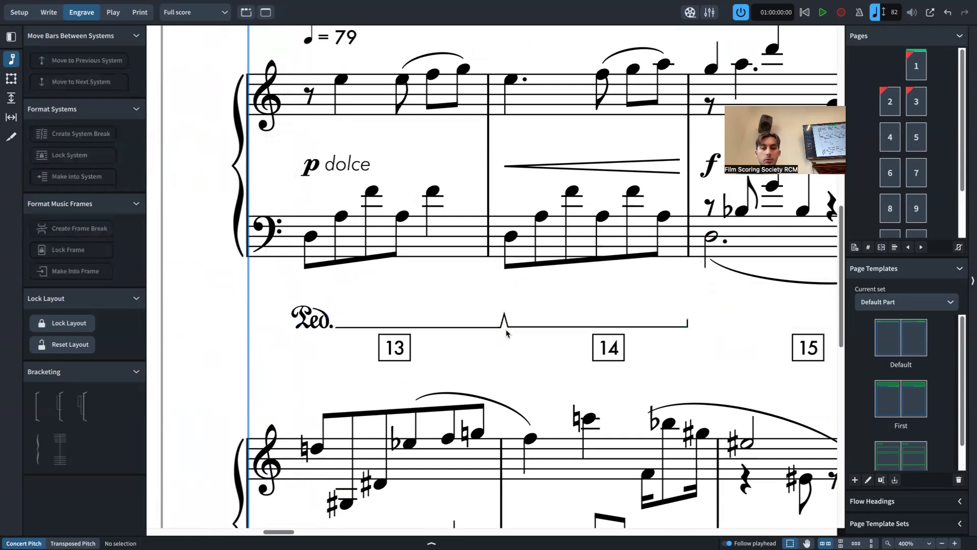
pyautogui.moveTo(505, 343)
pyautogui.mouseDown()
pyautogui.moveTo(603, 345)
pyautogui.moveTo(490, 350)
pyautogui.moveTo(499, 351)
pyautogui.mouseUp()
pyautogui.scroll(-3, 502, 326)
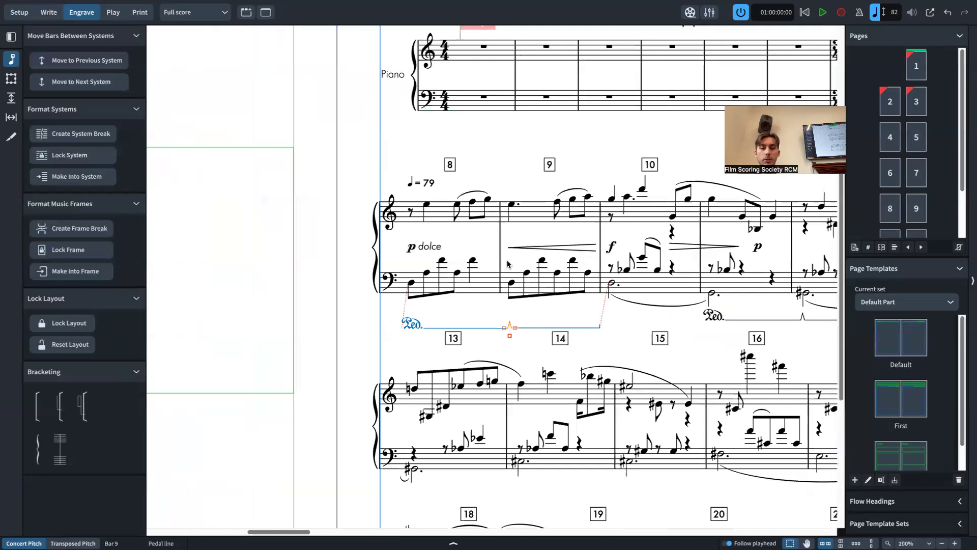
# Step: Show the engraving properties of the bars 8–9 pedal line and shift its bar 9 retake slightly to the right
pyautogui.press('Escape')
pyautogui.click(424, 327)
pyautogui.click(432, 543)
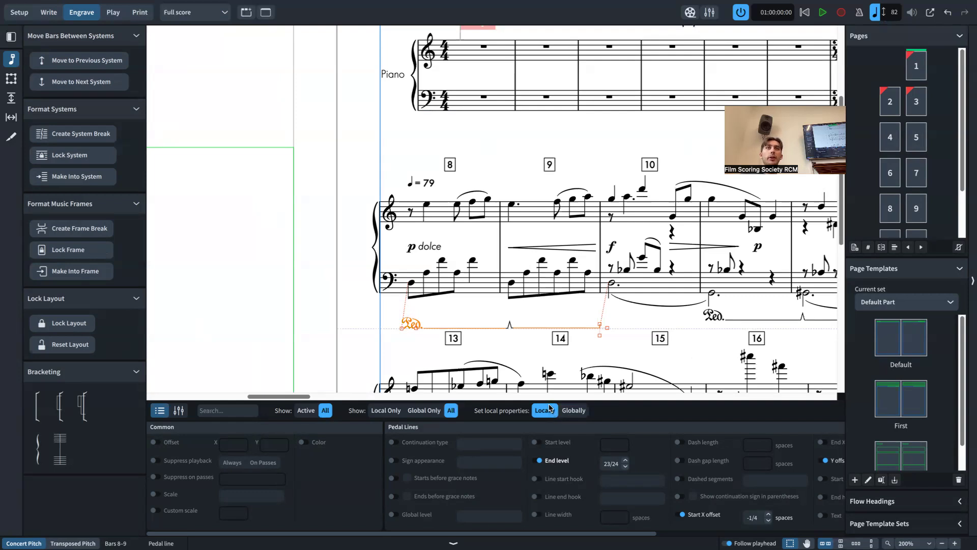
pyautogui.click(510, 328)
pyautogui.moveTo(509, 337)
pyautogui.mouseDown()
pyautogui.moveTo(498, 336)
pyautogui.moveTo(514, 335)
pyautogui.mouseUp()
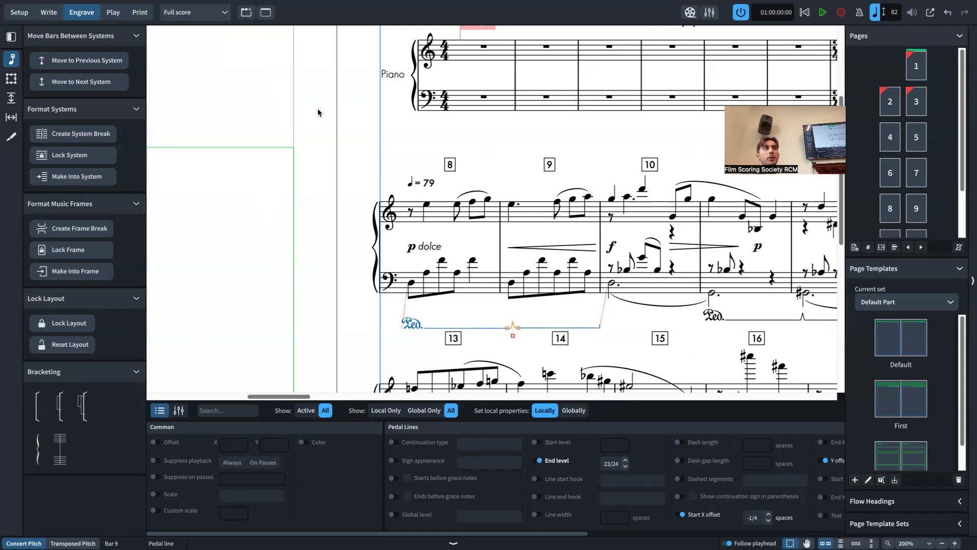
# Step: Deselect the bar 9 retake, select the whole bars 8–9 pedal line and examine its engraving properties
pyautogui.press('Escape')
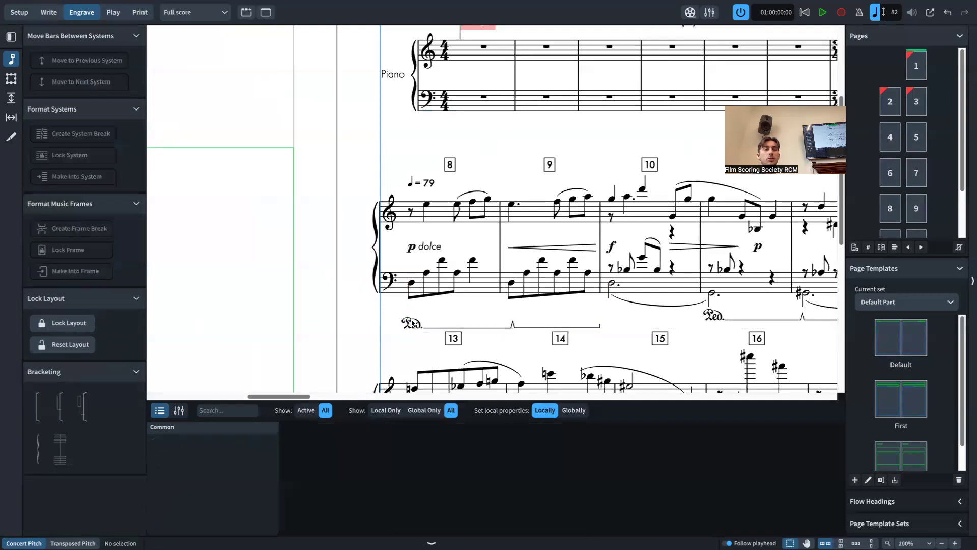
pyautogui.click(411, 322)
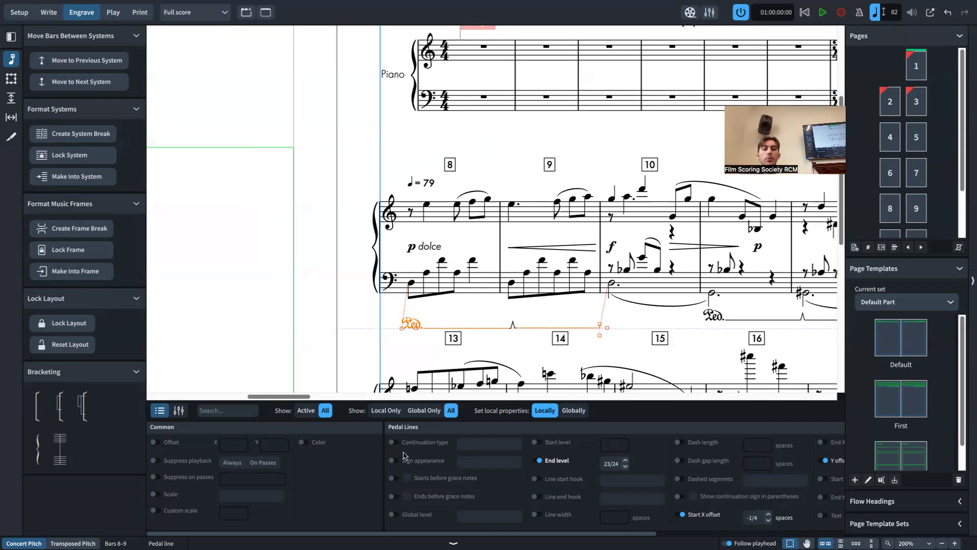
pyautogui.click(453, 543)
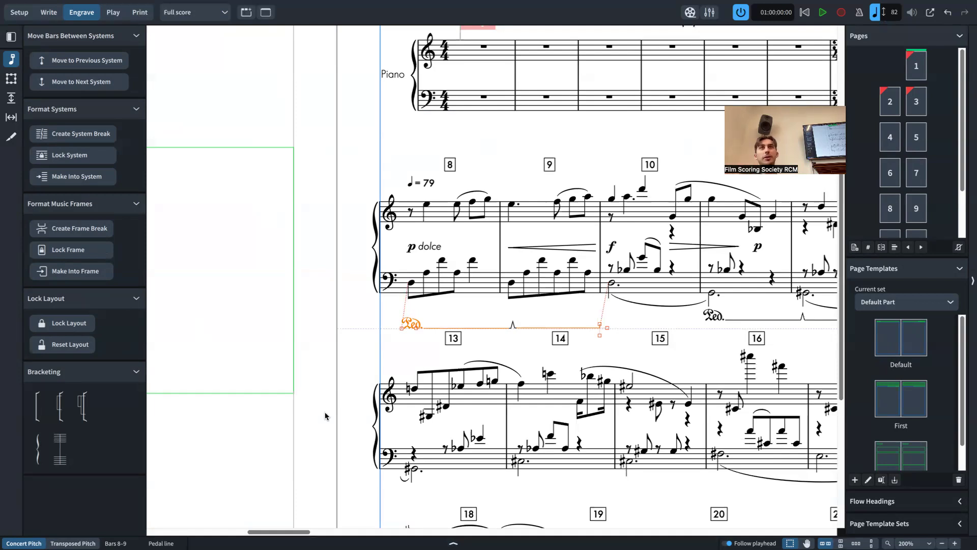
pyautogui.click(453, 544)
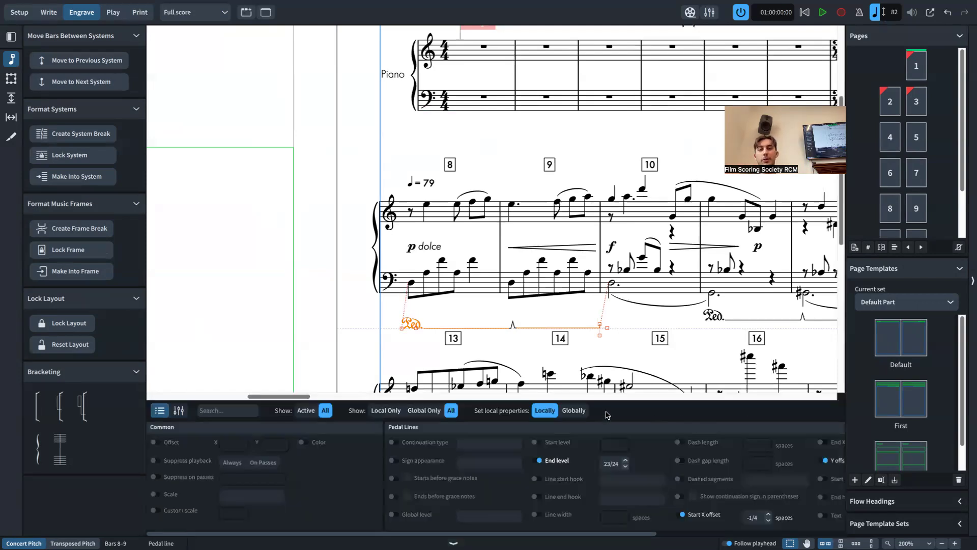
# Step: Switch the scope for setting local properties to Globally and back to Locally for the bars 8–9 pedal line
pyautogui.click(573, 411)
pyautogui.hscroll(10, 555, 402)
pyautogui.click(545, 411)
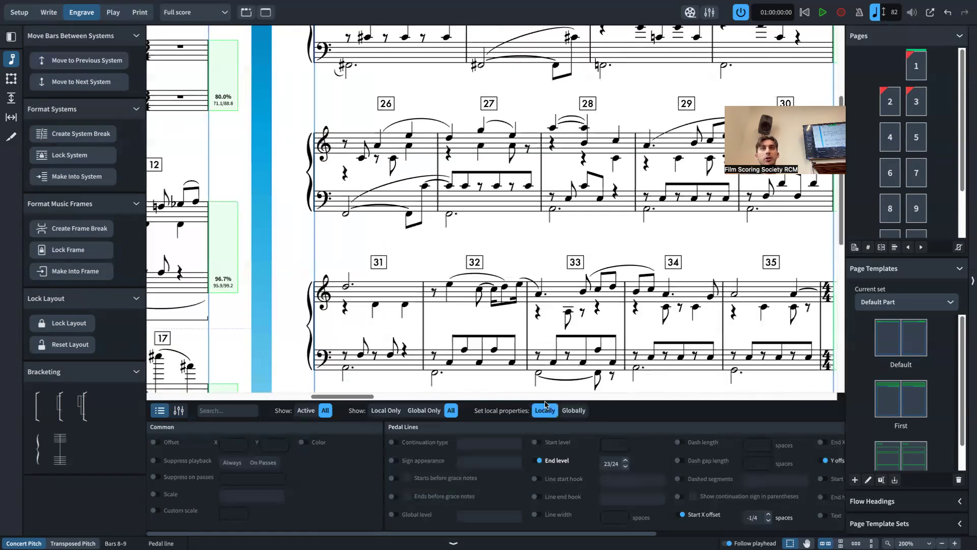
pyautogui.hscroll(-10, 503, 290)
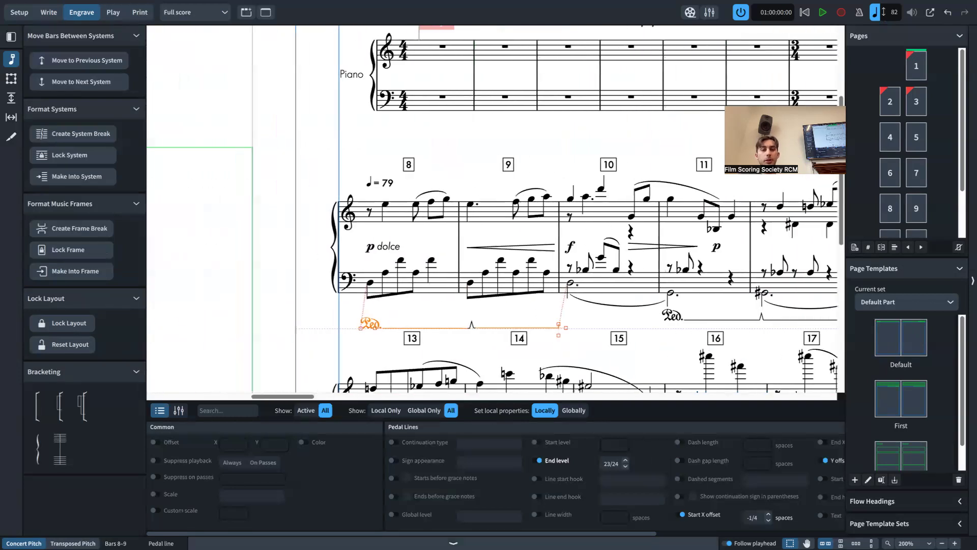
# Step: Hide the pedal line's properties and return to Write mode with the pedal line removed from bars 8–9
pyautogui.hotkey('ctrl', '8')
pyautogui.click(417, 352)
pyautogui.click(368, 322)
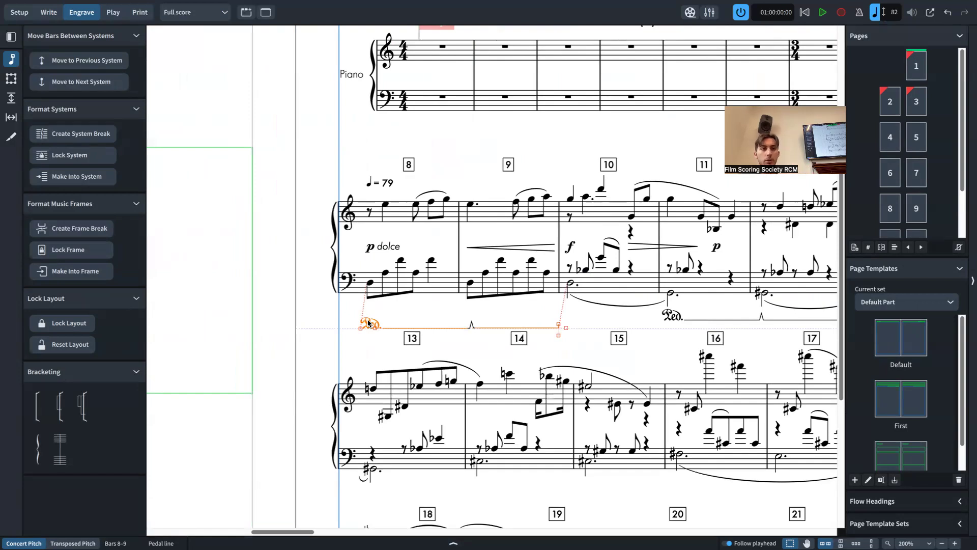
pyautogui.click(49, 13)
pyautogui.hotkey('ctrl', 'z')
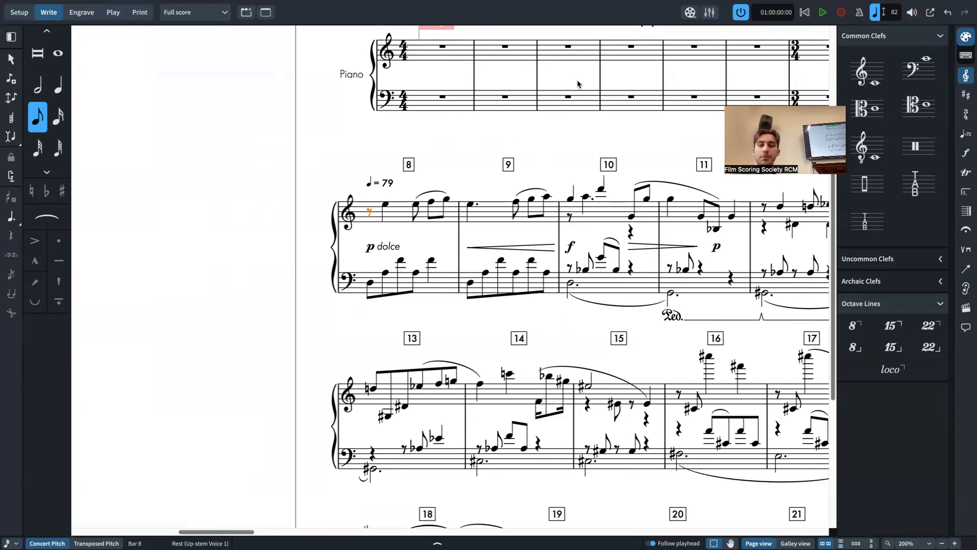
pyautogui.moveTo(650, 6)
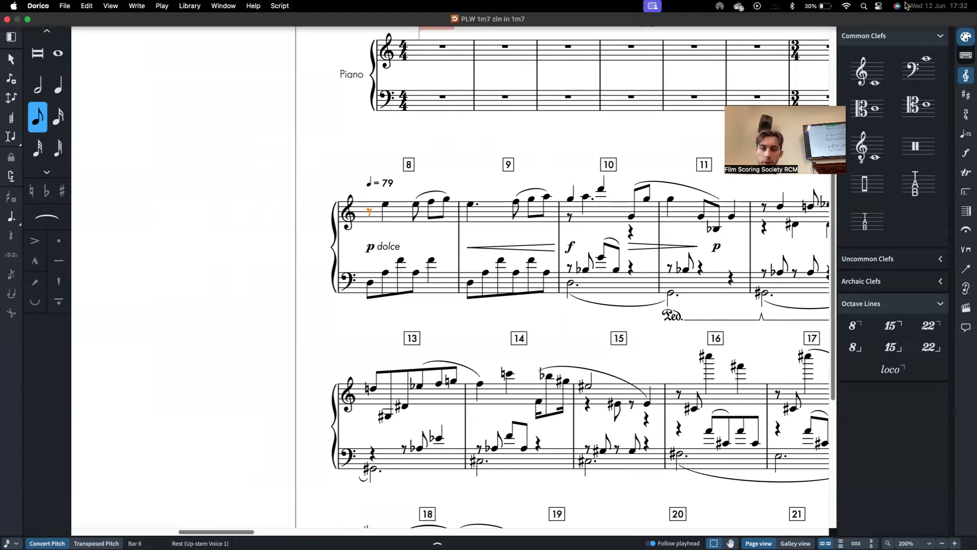